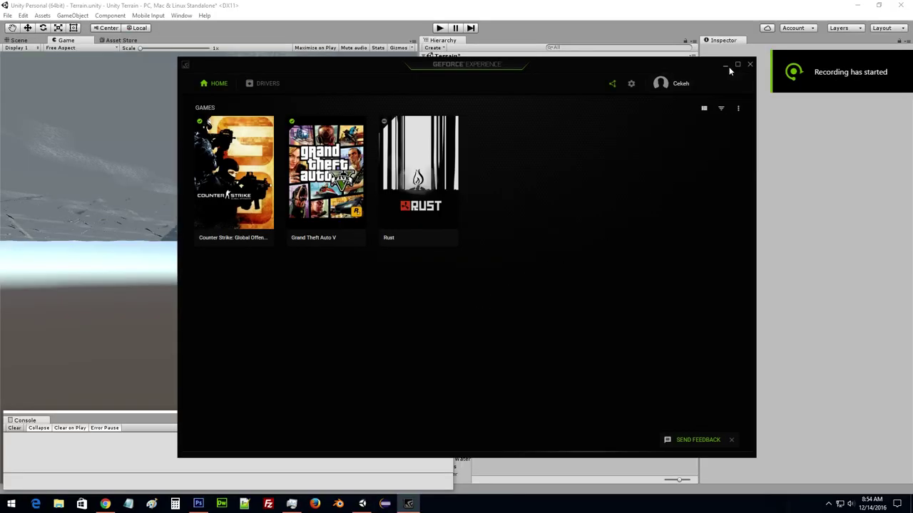
# Minimize GeForce Experience, then set the Main Camera's Position Y to 58.6 and Rotation Y to 49.67.
pyautogui.click(726, 66)
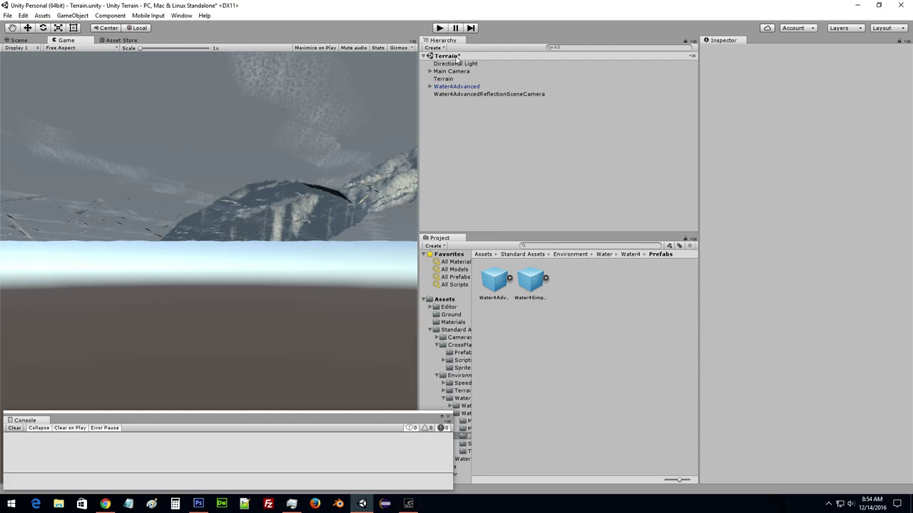
pyautogui.click(445, 79)
pyautogui.click(513, 72)
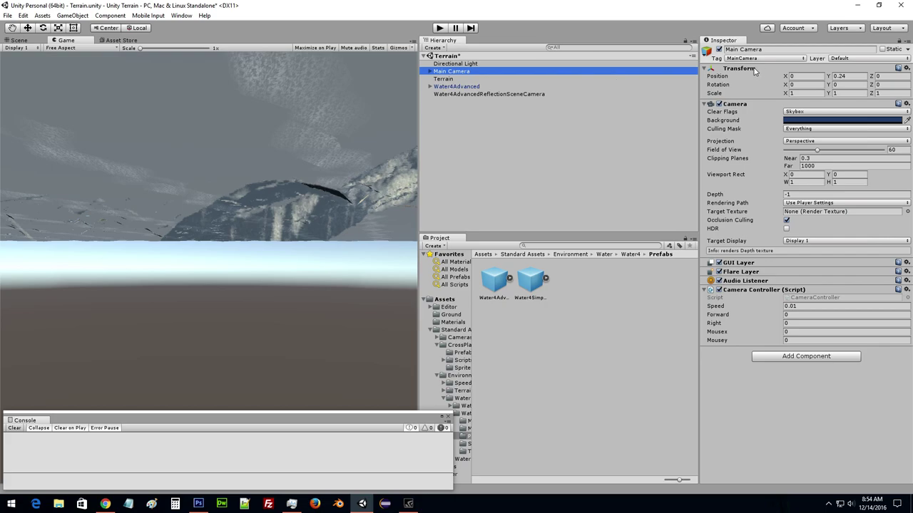
pyautogui.moveTo(831, 77)
pyautogui.mouseDown()
pyautogui.moveTo(20, 168)
pyautogui.moveTo(850, 170)
pyautogui.mouseUp()
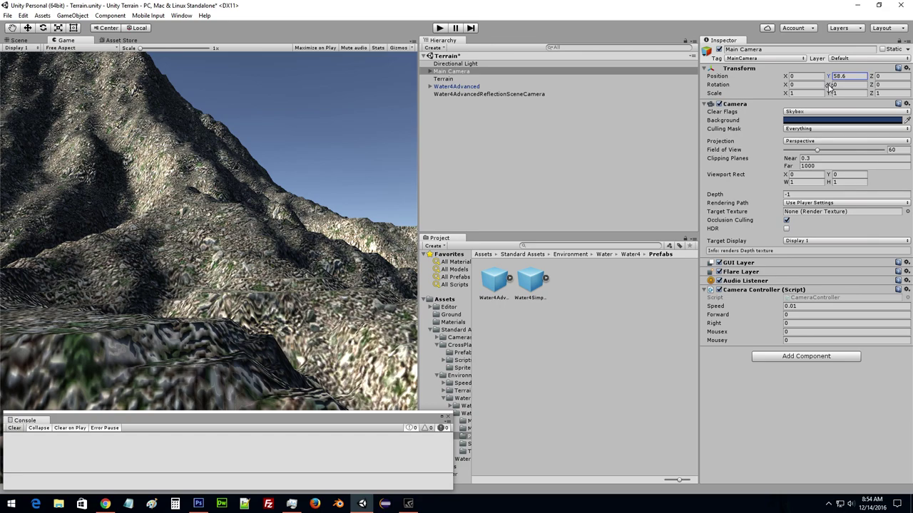
pyautogui.moveTo(829, 85)
pyautogui.mouseDown()
pyautogui.moveTo(814, 323)
pyautogui.moveTo(239, 385)
pyautogui.mouseUp()
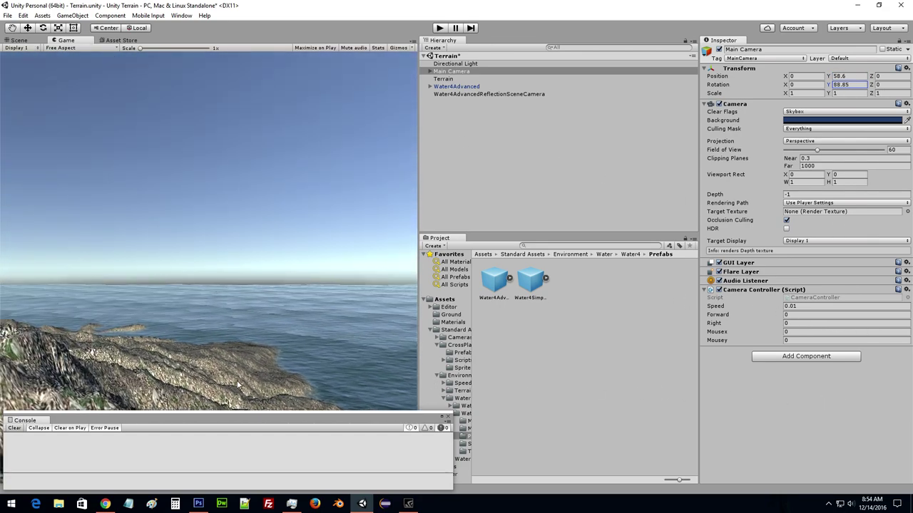
pyautogui.moveTo(239, 385); pyautogui.dragTo(686, 352)
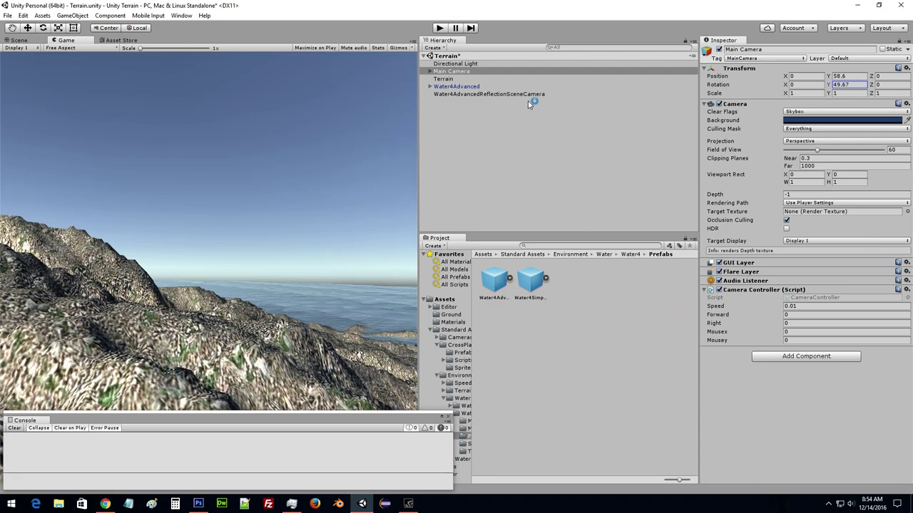
pyautogui.click(504, 55)
# Switch to the Scene view and look down on the terrain from above.
pyautogui.click(21, 41)
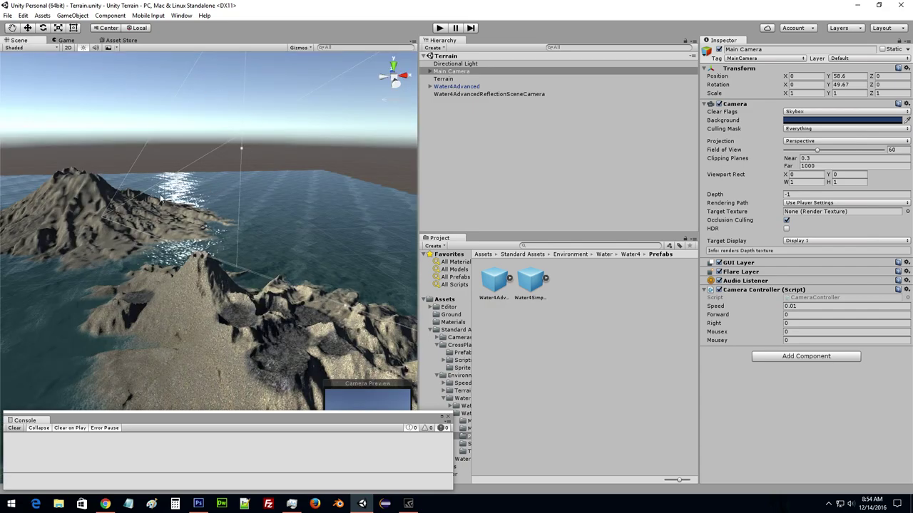
pyautogui.moveTo(161, 200)
pyautogui.mouseDown(button='right')
pyautogui.moveTo(183, 212)
pyautogui.moveTo(363, 216)
pyautogui.mouseUp(button='right')
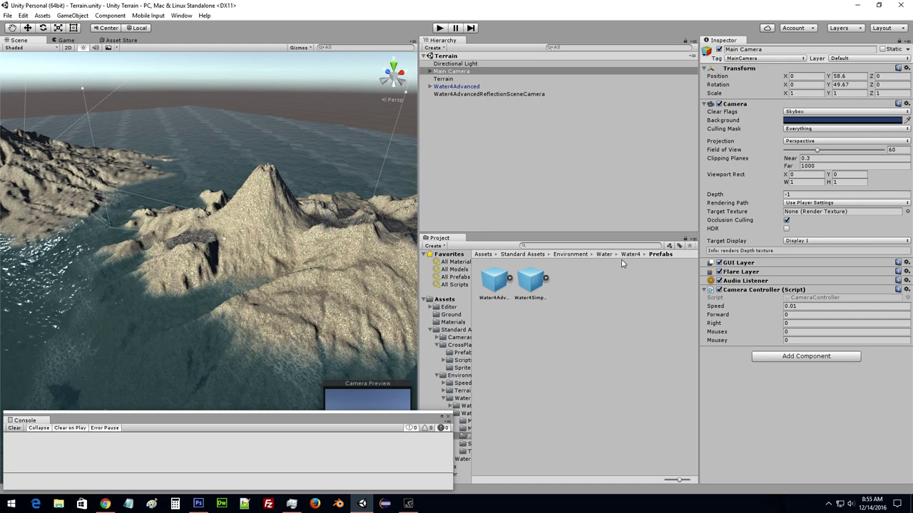
pyautogui.click(430, 86)
pyautogui.click(430, 86)
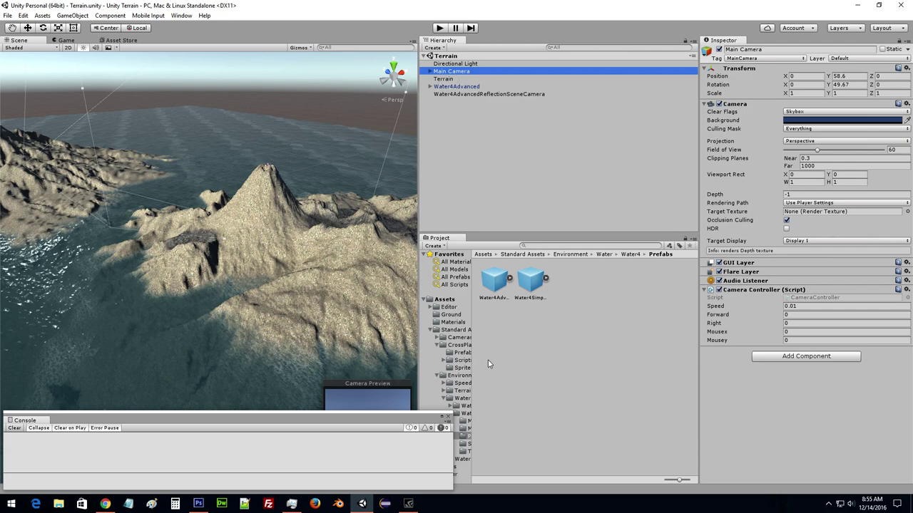
# Browse to Environment > TerrainAssets > BillboardTextures and select the Terrain.
pyautogui.click(574, 255)
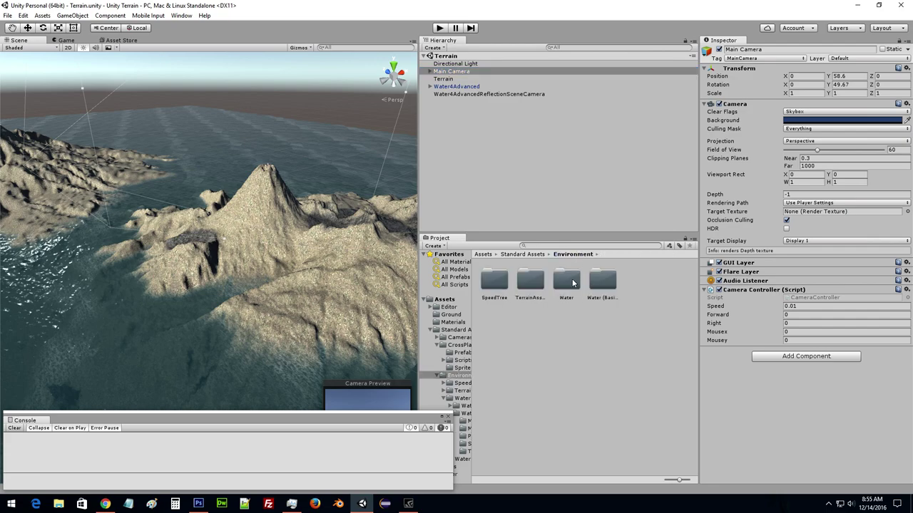
pyautogui.doubleClick(529, 282)
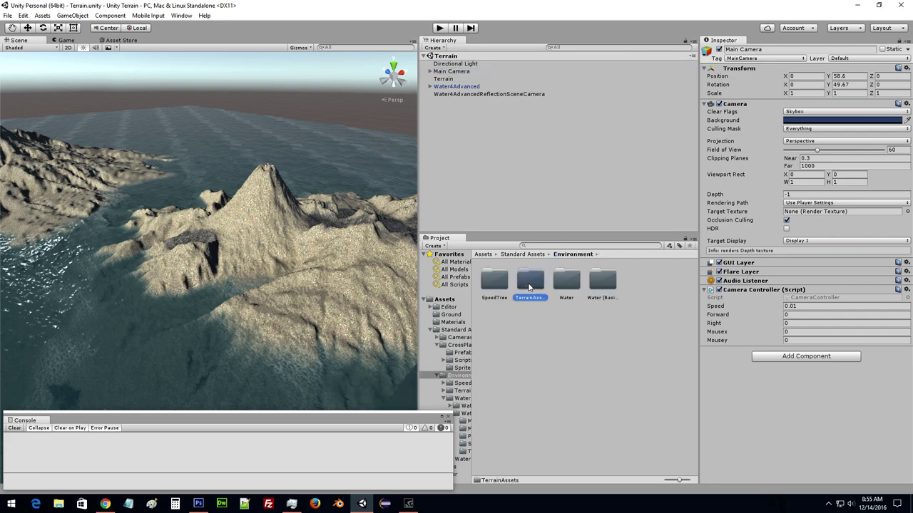
pyautogui.click(501, 289)
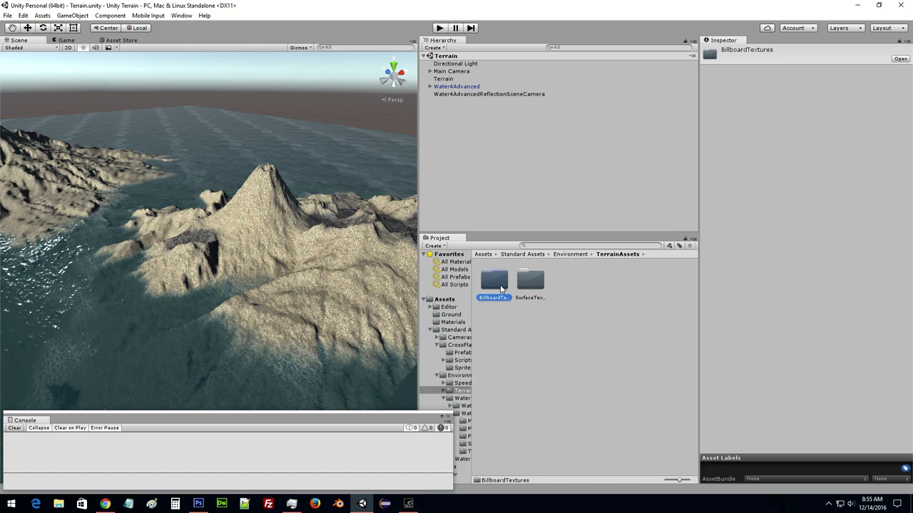
pyautogui.doubleClick(529, 282)
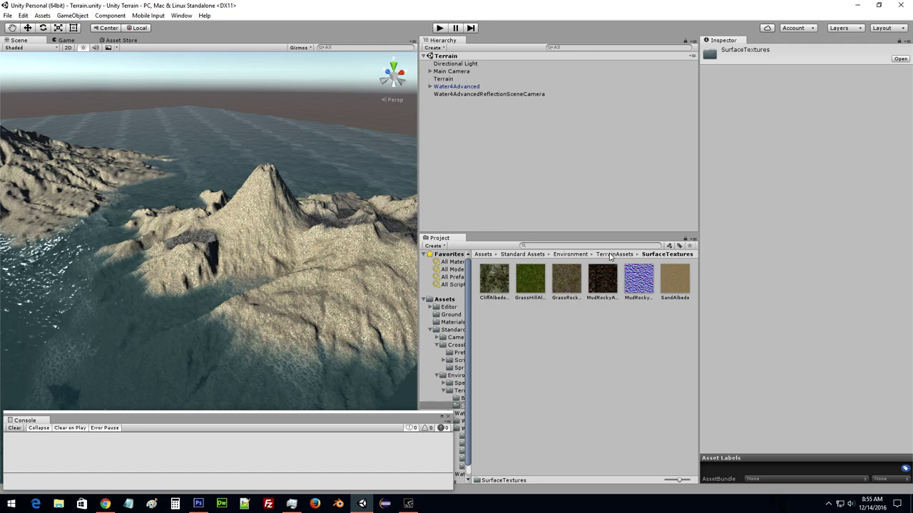
pyautogui.click(611, 255)
pyautogui.doubleClick(492, 284)
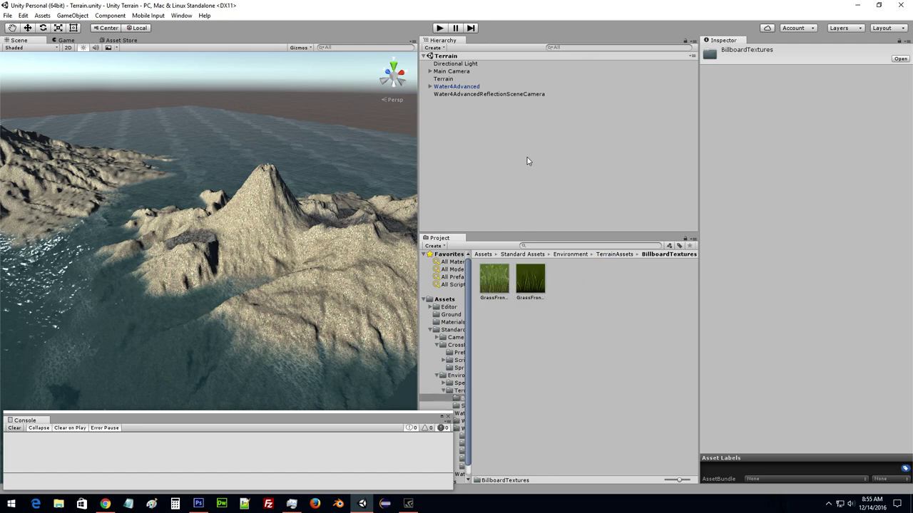
pyautogui.click(440, 80)
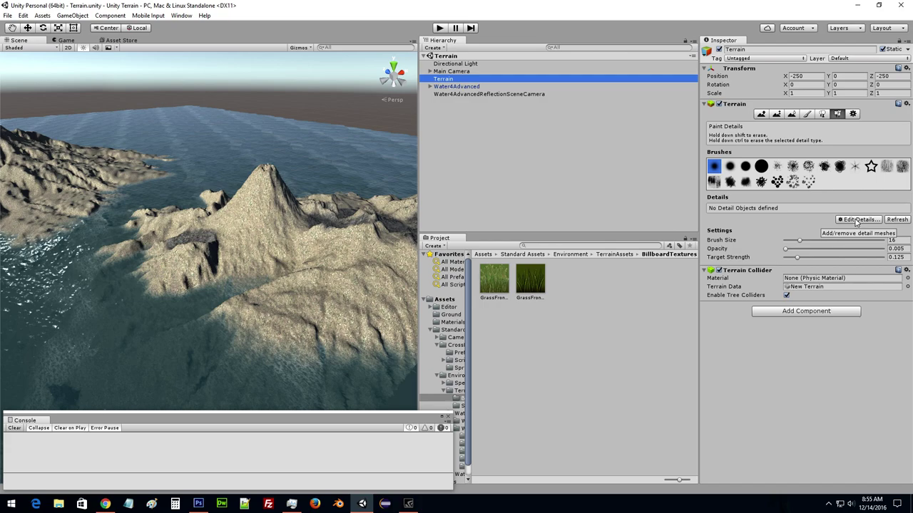
# Via Edit Details > Add Grass Texture, choose GrassFrond01AlbedoAlpha as the detail texture and add it.
pyautogui.click(856, 221)
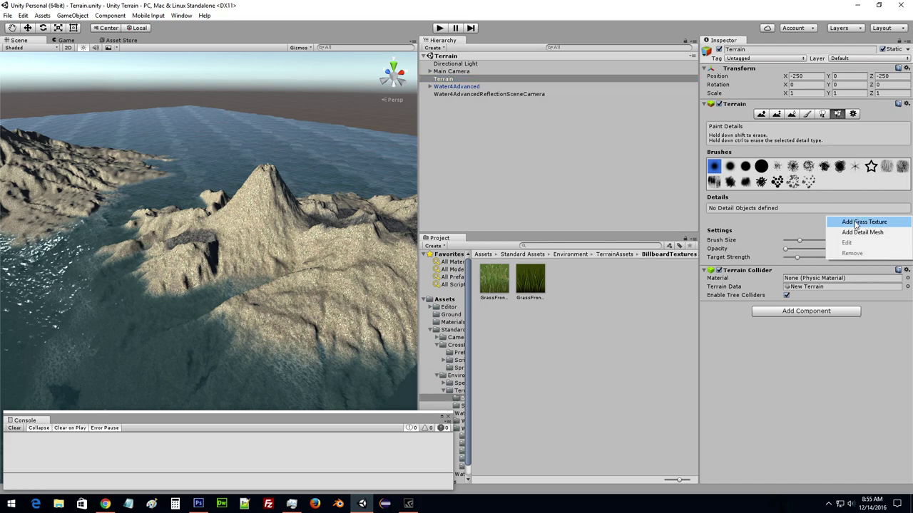
pyautogui.click(859, 221)
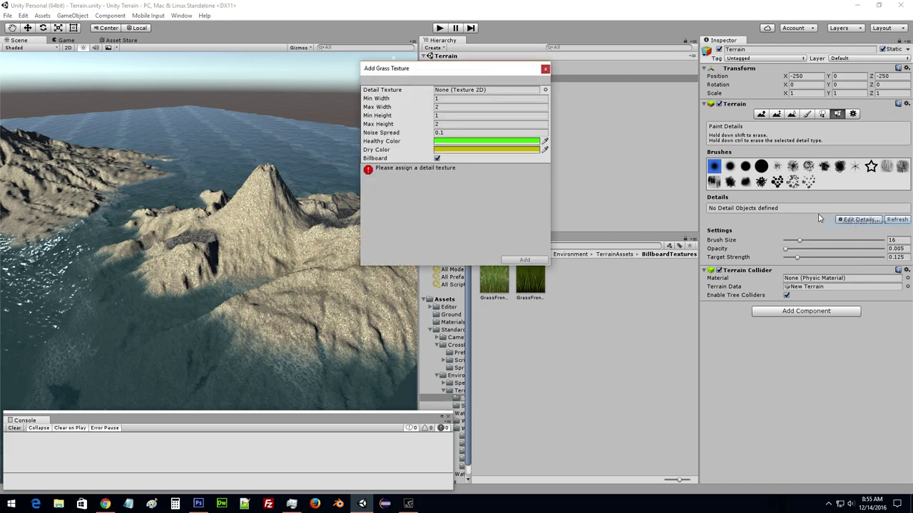
pyautogui.click(544, 91)
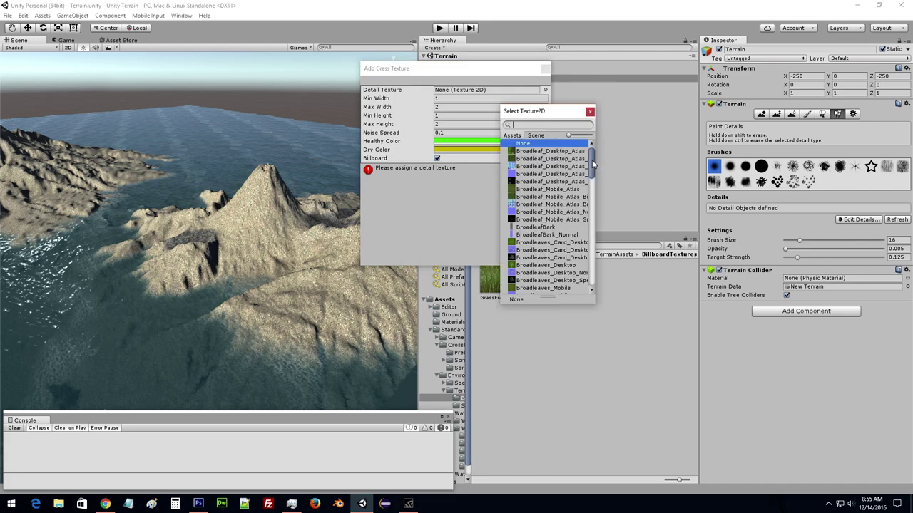
pyautogui.moveTo(593, 164); pyautogui.dragTo(597, 224)
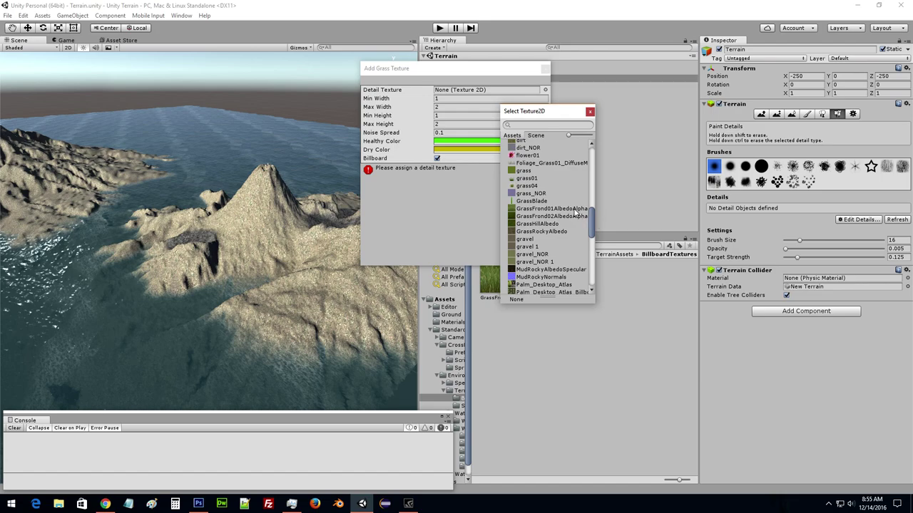
pyautogui.click(563, 208)
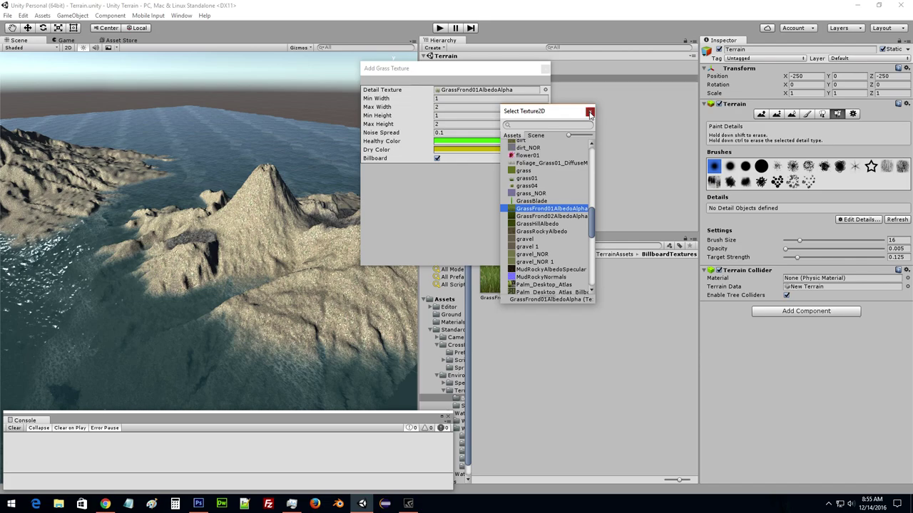
pyautogui.click(589, 114)
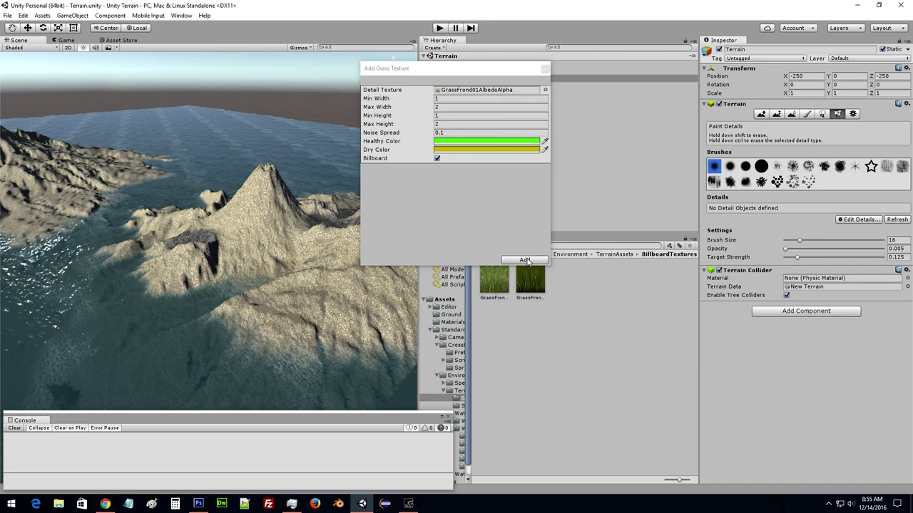
pyautogui.click(525, 261)
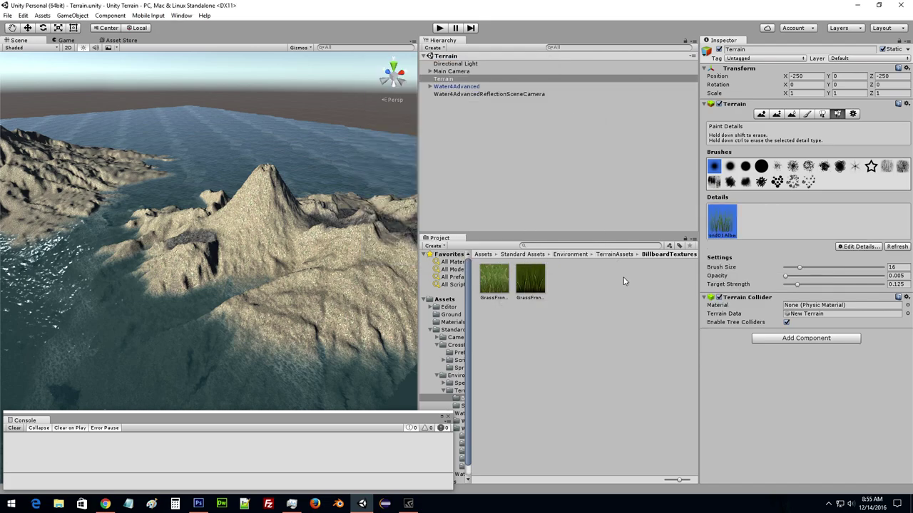
# Zoom onto the hillside above the shoreline and brush on clumps of GrassFrond01 grass.
pyautogui.keyDown('alt'); pyautogui.moveTo(271, 200); pyautogui.dragTo(264, 186); pyautogui.keyUp('alt')
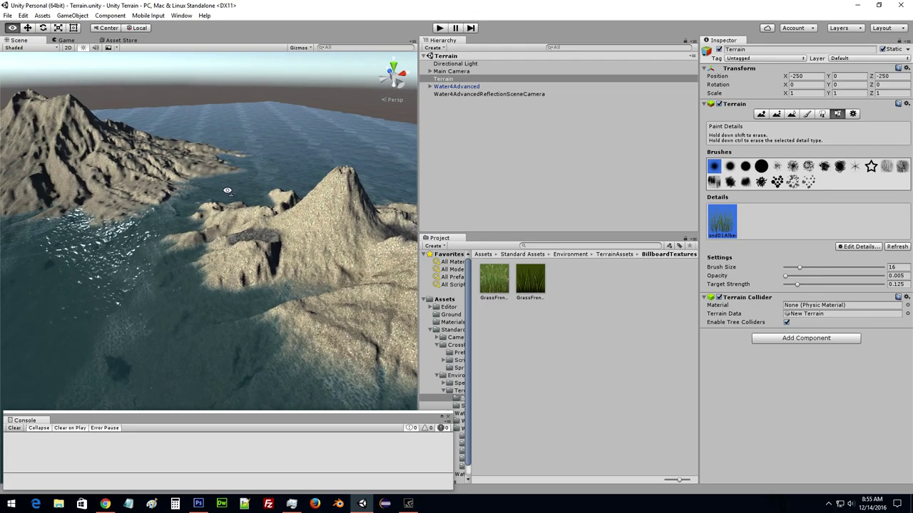
pyautogui.scroll(10, 285, 189)
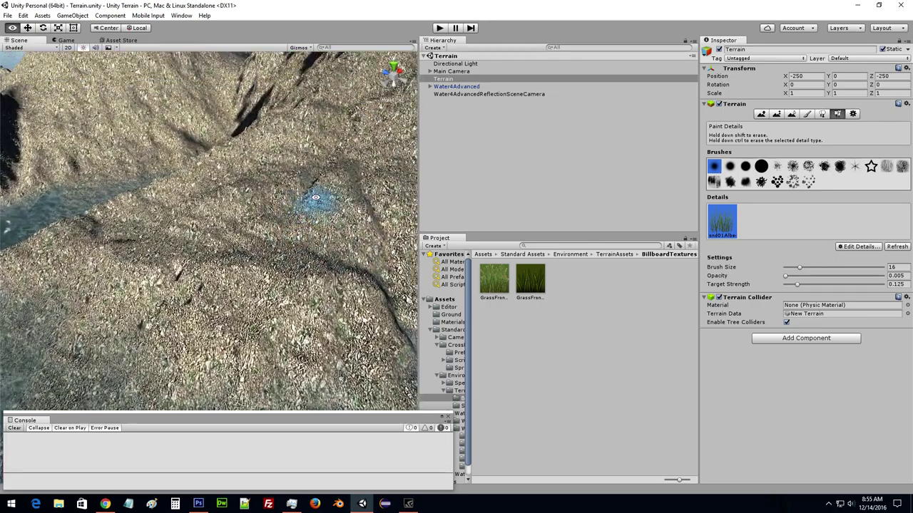
pyautogui.keyDown('alt'); pyautogui.moveTo(326, 195); pyautogui.dragTo(348, 196); pyautogui.keyUp('alt')
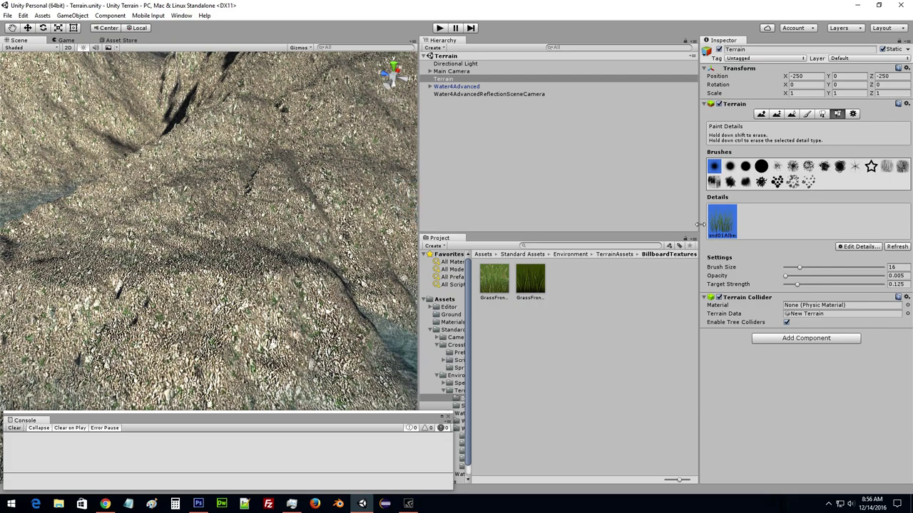
pyautogui.moveTo(238, 234)
pyautogui.mouseDown()
pyautogui.moveTo(214, 239)
pyautogui.moveTo(233, 299)
pyautogui.moveTo(260, 254)
pyautogui.moveTo(271, 285)
pyautogui.mouseUp()
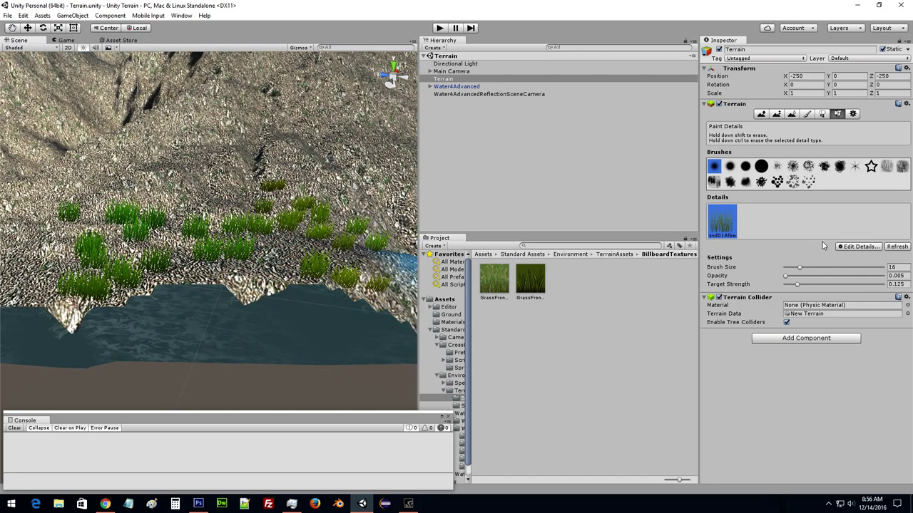
pyautogui.click(860, 247)
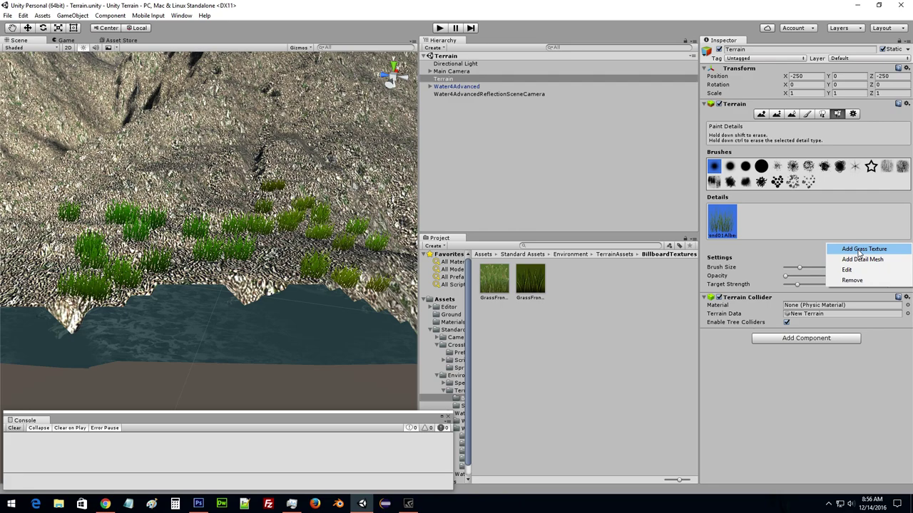
# Add GrassFrond02AlbedoAlpha as a second grass detail texture.
pyautogui.click(860, 249)
pyautogui.click(545, 90)
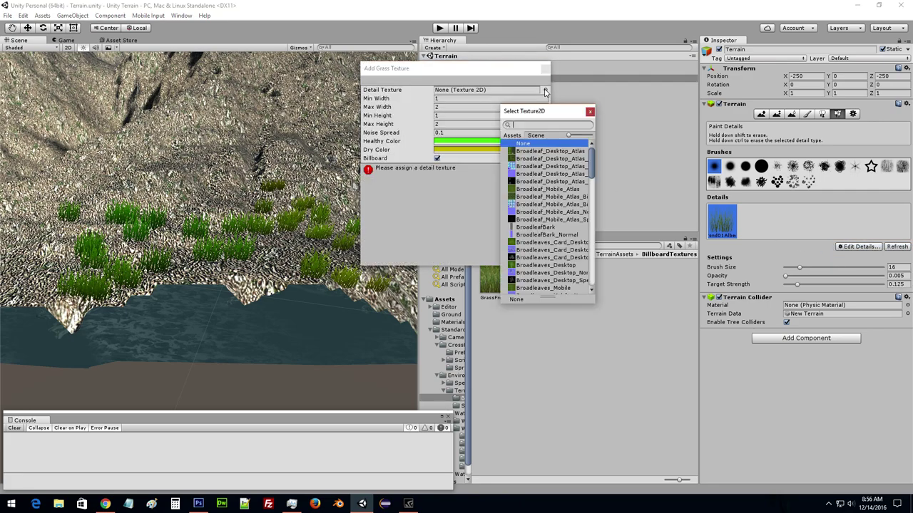
pyautogui.moveTo(589, 163); pyautogui.dragTo(595, 222)
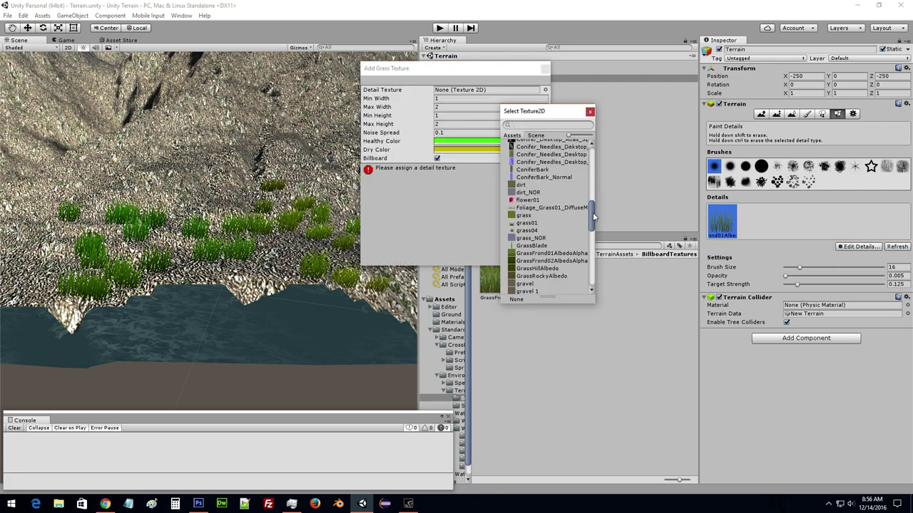
pyautogui.click(570, 222)
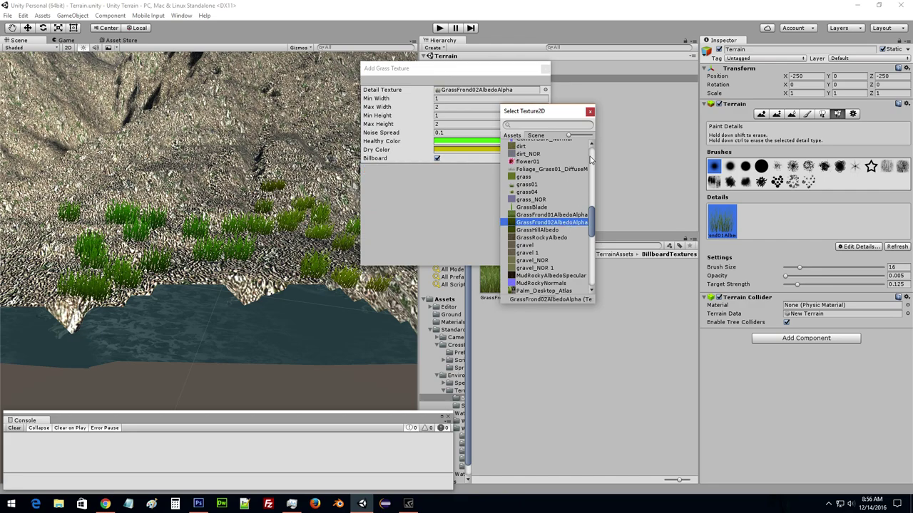
pyautogui.click(590, 111)
pyautogui.click(524, 260)
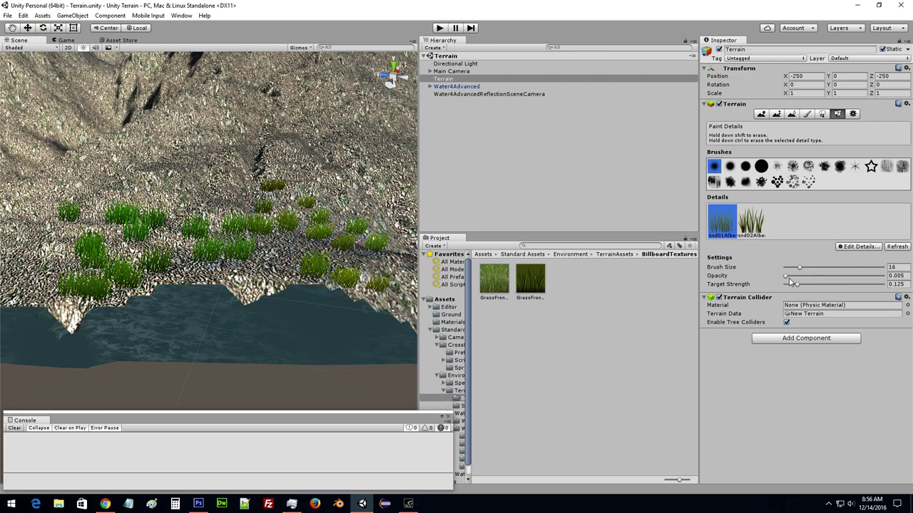
# Raise the brush opacity to 0.714 and erase the previously painted grass.
pyautogui.moveTo(787, 276); pyautogui.dragTo(854, 276)
pyautogui.moveTo(385, 256)
pyautogui.keyDown('shift'); pyautogui.mouseDown()
pyautogui.moveTo(195, 251)
pyautogui.moveTo(336, 278)
pyautogui.mouseUp(); pyautogui.keyUp('shift')
pyautogui.moveTo(301, 197)
pyautogui.keyDown('alt'); pyautogui.mouseDown()
pyautogui.moveTo(241, 209)
pyautogui.moveTo(261, 289)
pyautogui.mouseUp(); pyautogui.keyUp('alt')
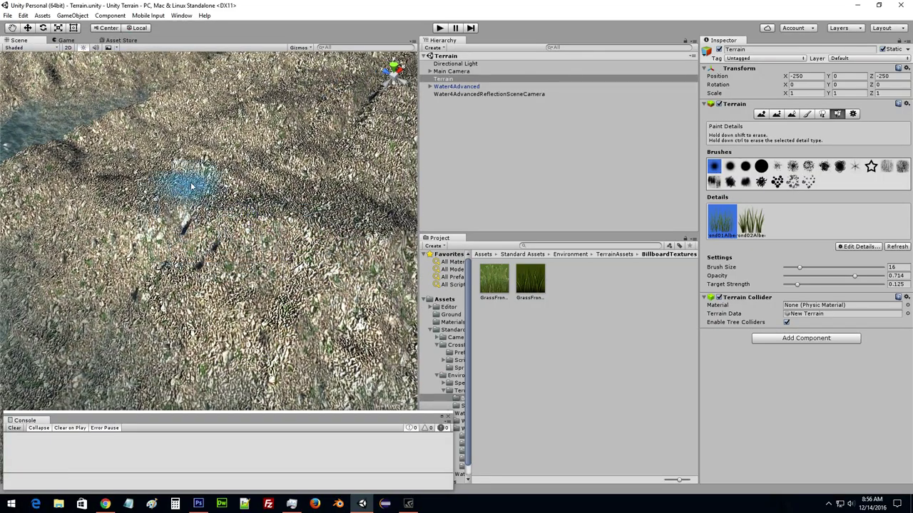
pyautogui.moveTo(191, 187)
pyautogui.keyDown('alt'); pyautogui.mouseDown()
pyautogui.moveTo(273, 140)
pyautogui.moveTo(169, 159)
pyautogui.moveTo(98, 130)
pyautogui.moveTo(145, 125)
pyautogui.moveTo(174, 141)
pyautogui.moveTo(210, 134)
pyautogui.mouseUp(); pyautogui.keyUp('alt')
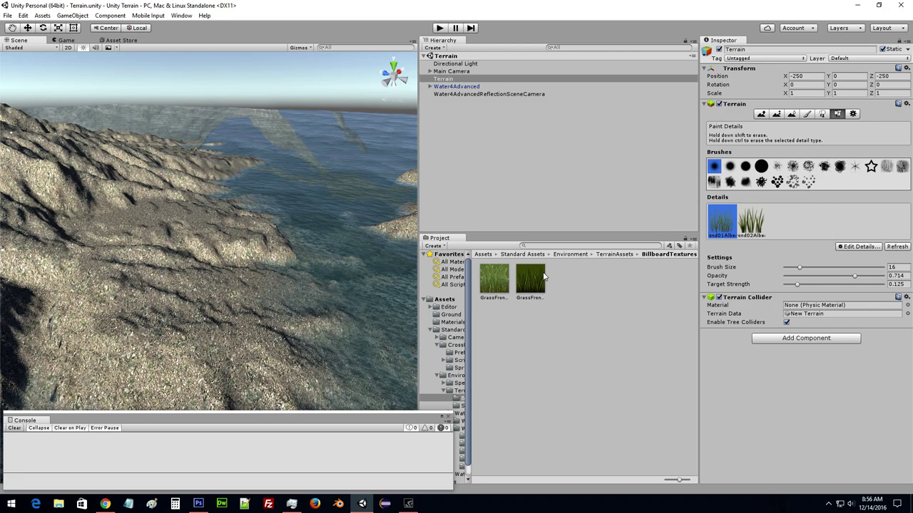
# Navigate to Standard Assets > Environment > SpeedTree > Broadleaf and select Broadleaf_Desktop.
pyautogui.click(615, 254)
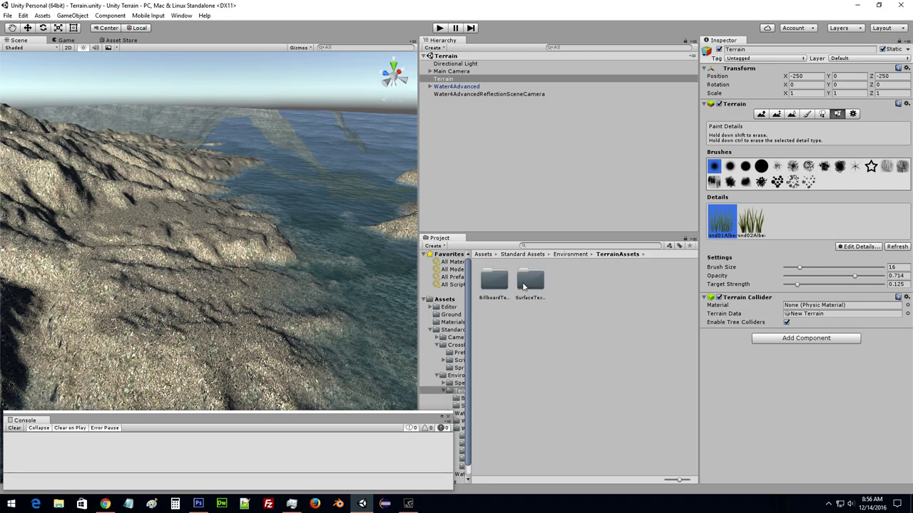
pyautogui.doubleClick(530, 280)
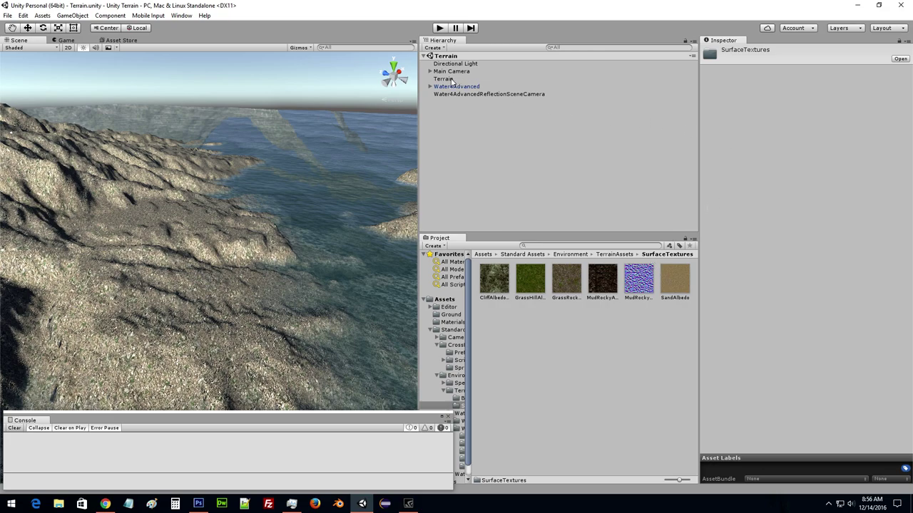
pyautogui.click(536, 254)
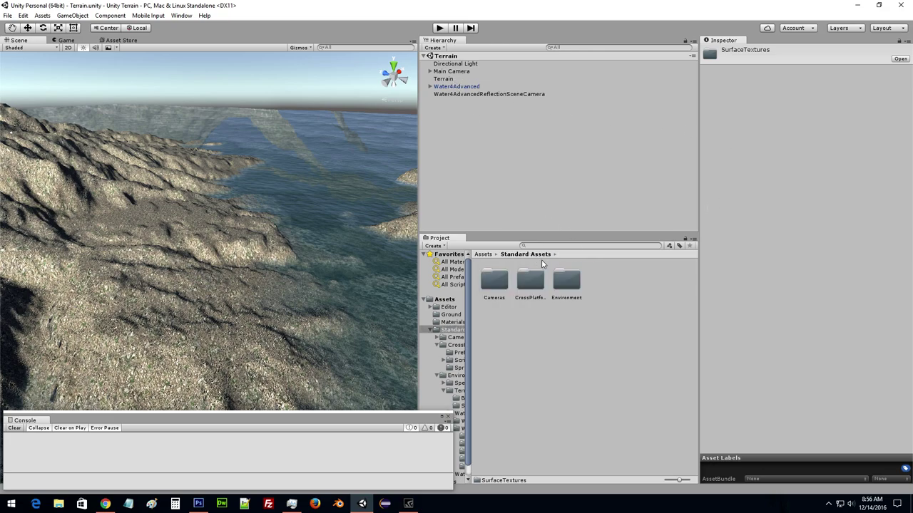
pyautogui.doubleClick(557, 283)
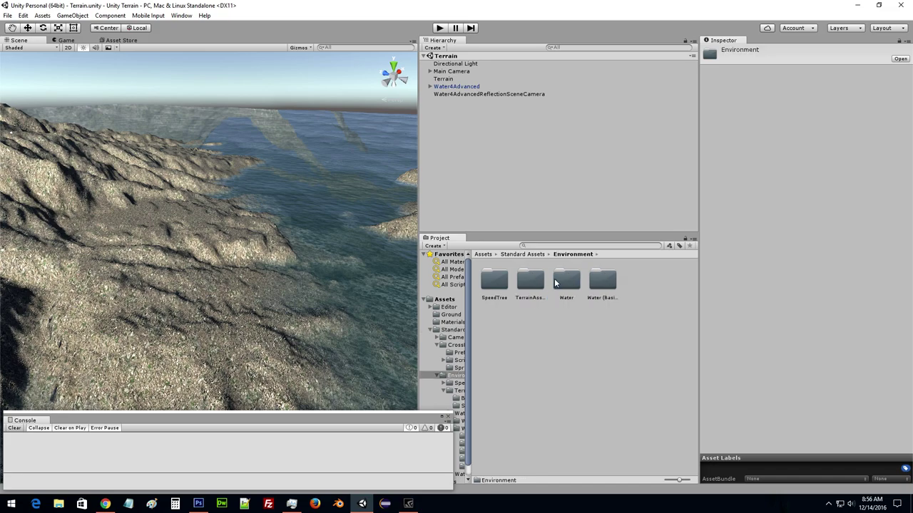
pyautogui.doubleClick(501, 286)
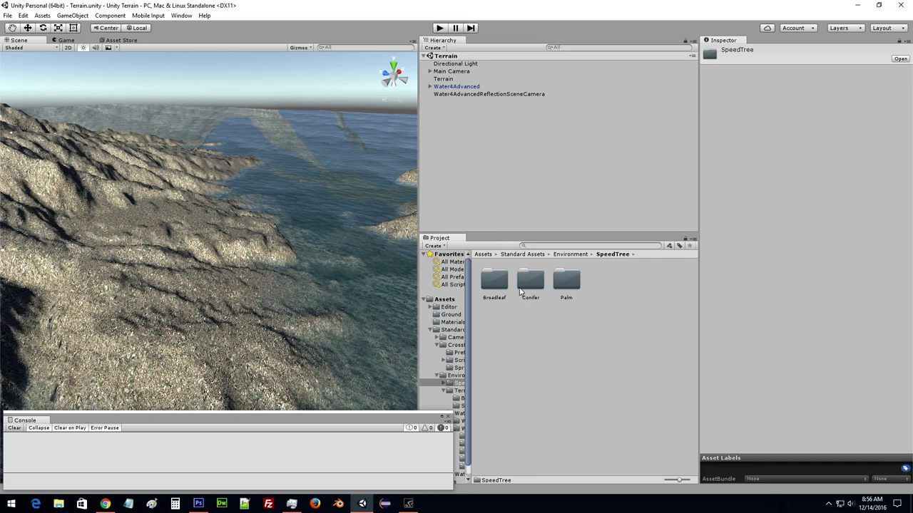
pyautogui.doubleClick(501, 284)
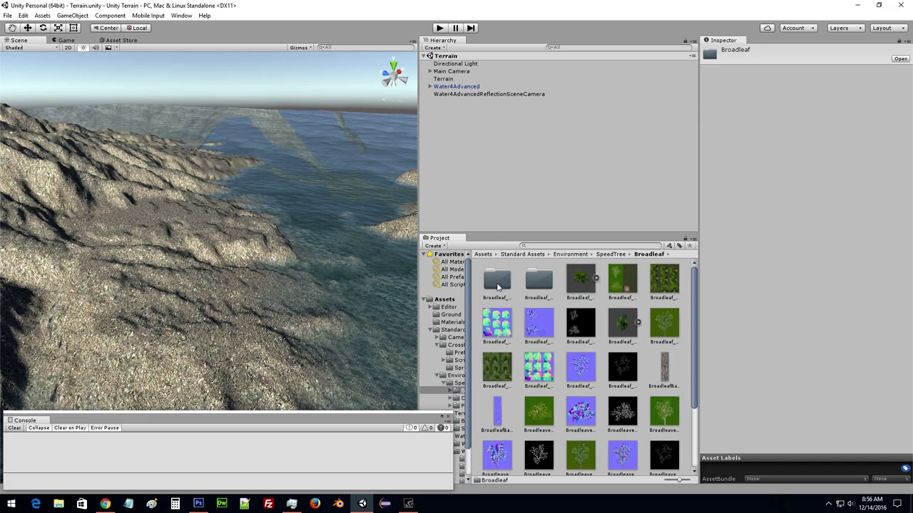
pyautogui.click(583, 280)
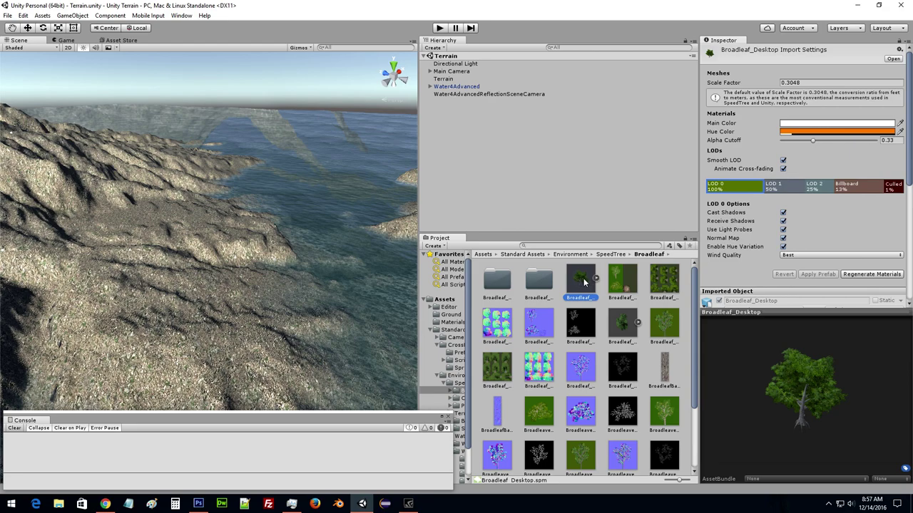
pyautogui.moveTo(585, 282)
pyautogui.mouseDown()
pyautogui.moveTo(566, 278)
pyautogui.moveTo(585, 280)
pyautogui.mouseUp()
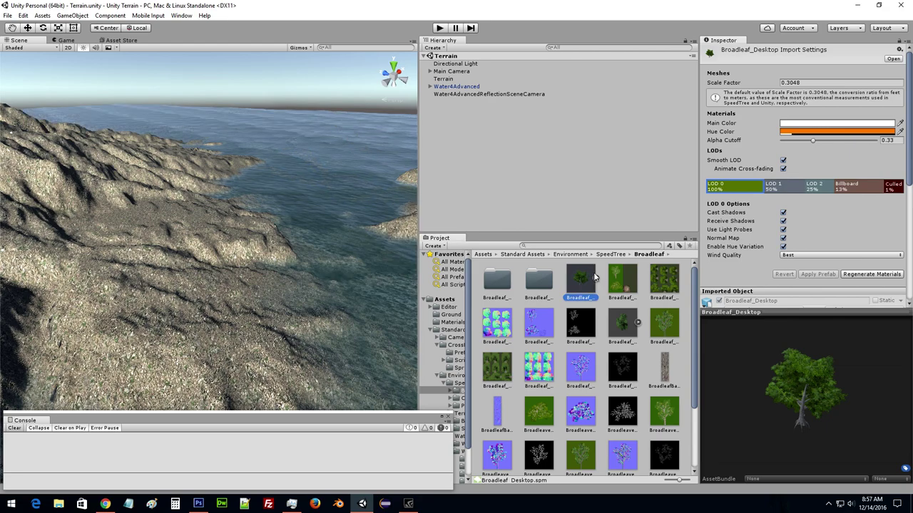
pyautogui.moveTo(588, 279)
pyautogui.mouseDown()
pyautogui.moveTo(194, 312)
pyautogui.moveTo(185, 275)
pyautogui.mouseUp()
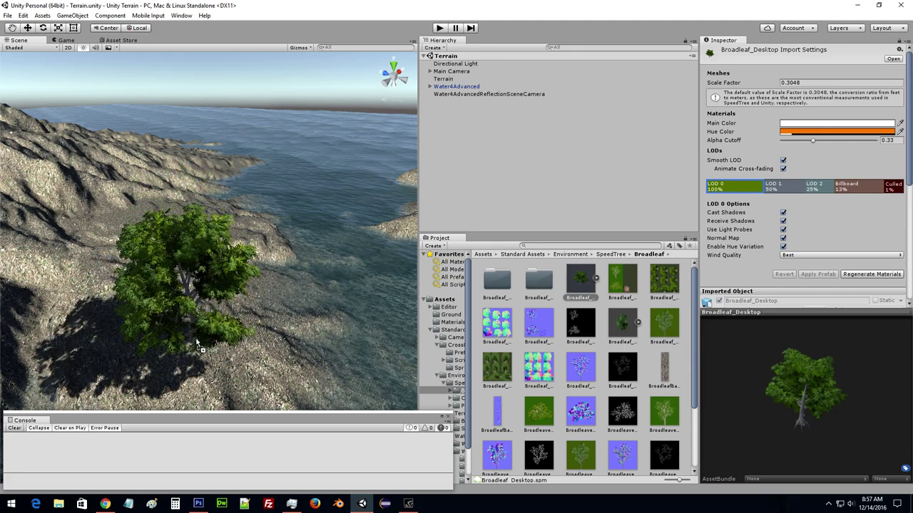
pyautogui.moveTo(185, 274); pyautogui.dragTo(197, 343)
pyautogui.scroll(6, 258, 299)
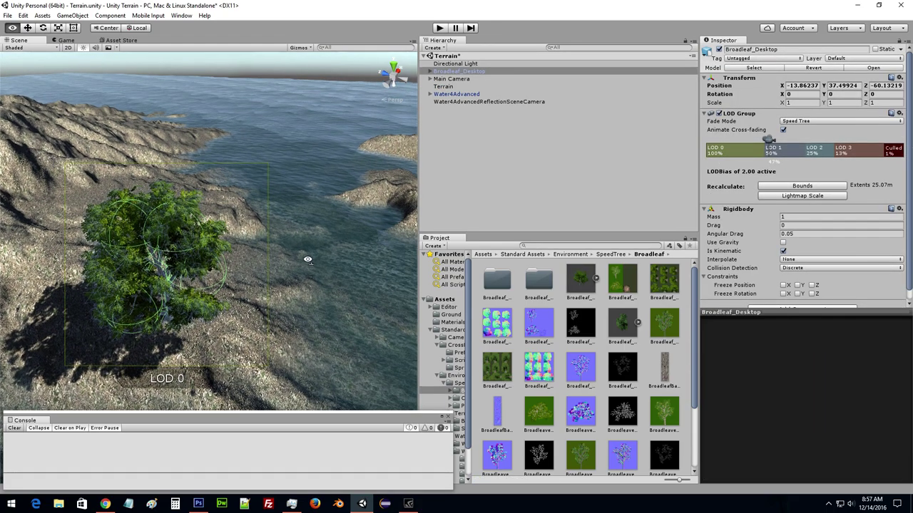
pyautogui.moveTo(280, 282)
pyautogui.keyDown('alt'); pyautogui.mouseDown()
pyautogui.moveTo(226, 196)
pyautogui.moveTo(253, 230)
pyautogui.moveTo(81, 241)
pyautogui.mouseUp(); pyautogui.keyUp('alt')
pyautogui.scroll(-5, 253, 230)
pyautogui.scroll(2, 82, 240)
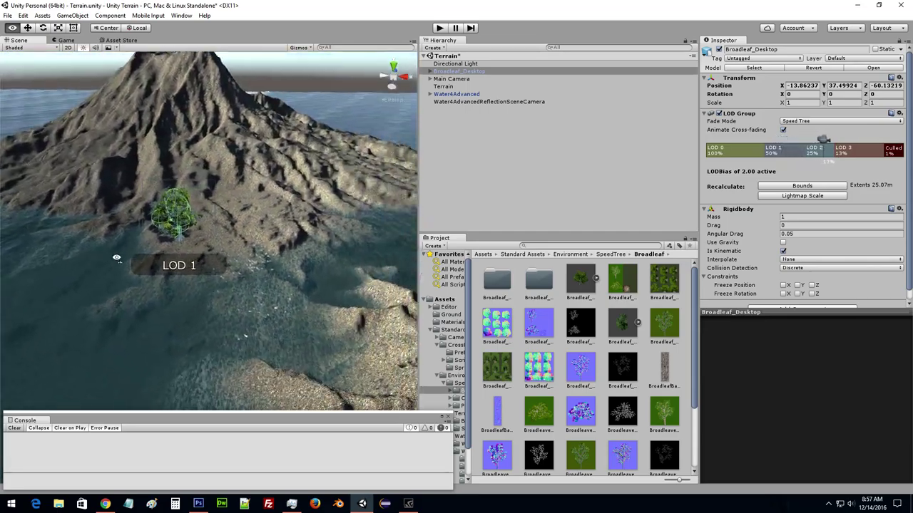
pyautogui.scroll(2, 82, 236)
pyautogui.scroll(3, 86, 228)
pyautogui.scroll(3, 87, 225)
pyautogui.keyDown('alt'); pyautogui.moveTo(87, 226); pyautogui.dragTo(114, 261); pyautogui.keyUp('alt')
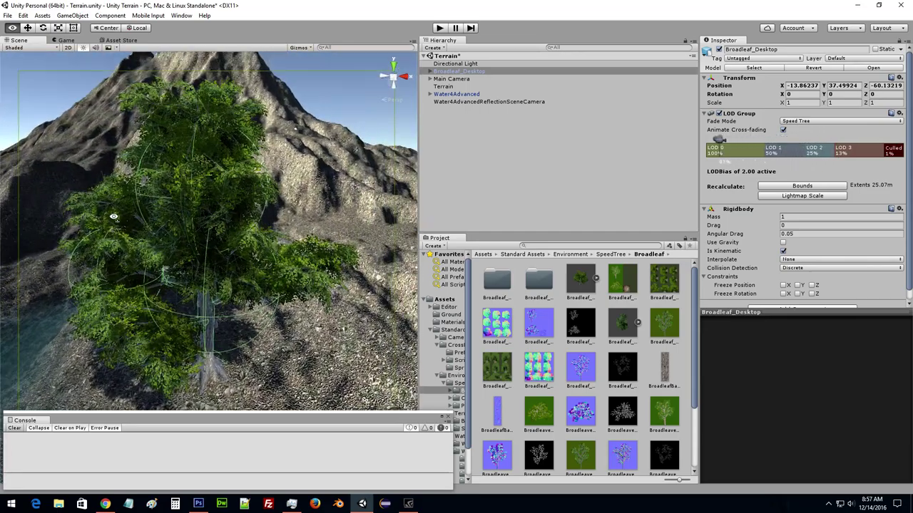
pyautogui.scroll(-5, 114, 262)
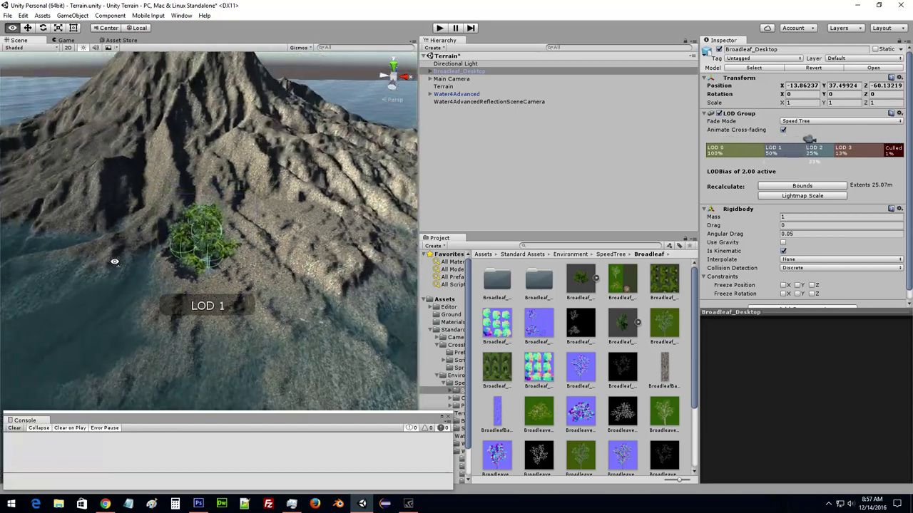
pyautogui.scroll(-3, 114, 261)
pyautogui.scroll(-2, 114, 262)
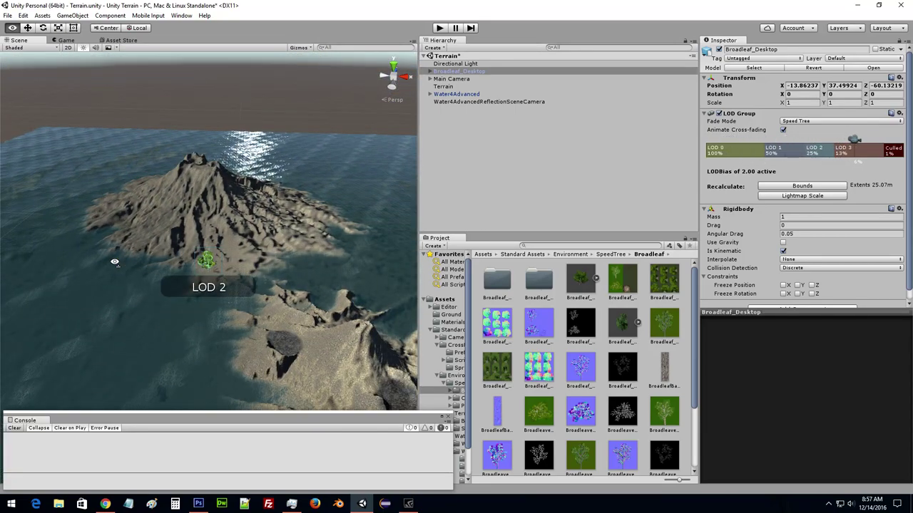
pyautogui.scroll(-5, 249, 237)
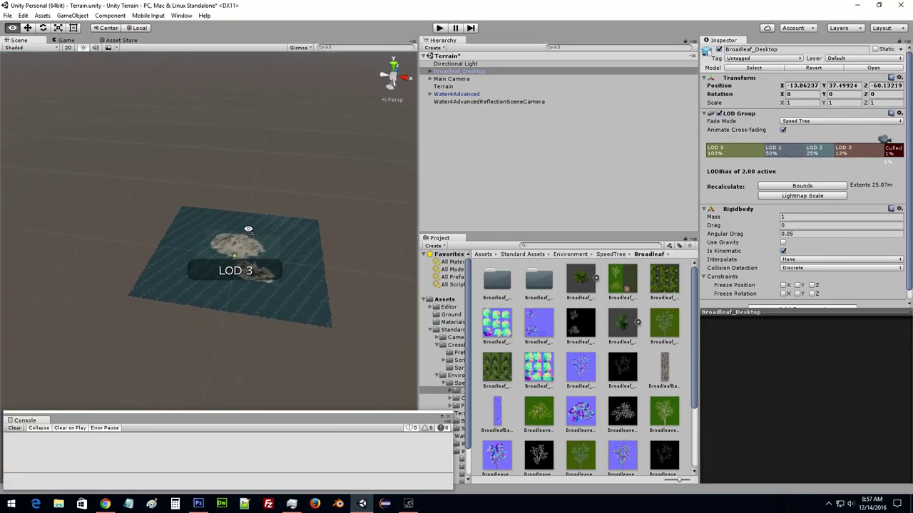
pyautogui.moveTo(262, 237)
pyautogui.keyDown('alt'); pyautogui.mouseDown()
pyautogui.moveTo(261, 214)
pyautogui.moveTo(329, 158)
pyautogui.moveTo(343, 222)
pyautogui.moveTo(345, 206)
pyautogui.mouseUp(); pyautogui.keyUp('alt')
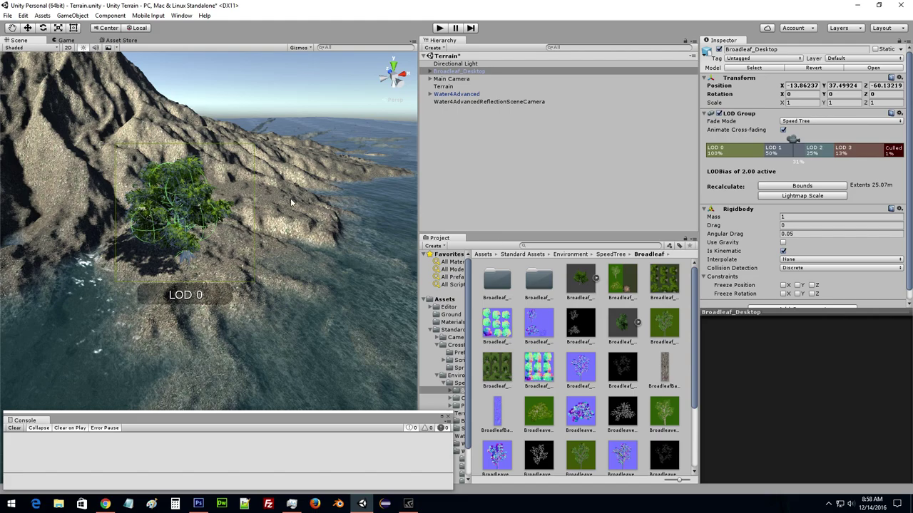
pyautogui.click(430, 74)
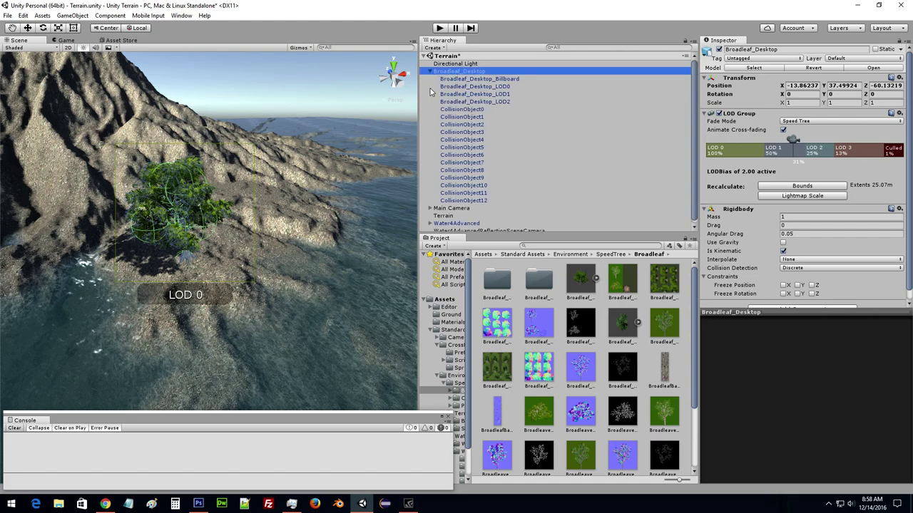
pyautogui.click(492, 87)
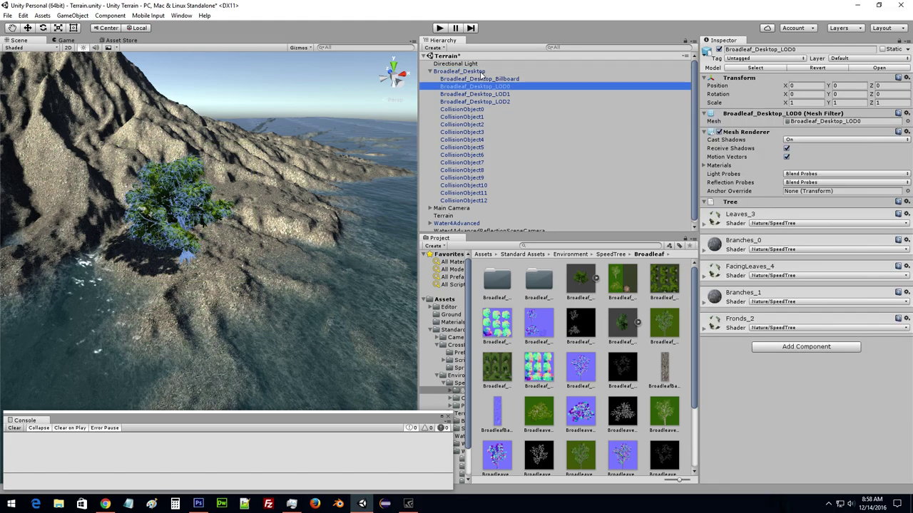
pyautogui.click(481, 73)
pyautogui.press('Delete')
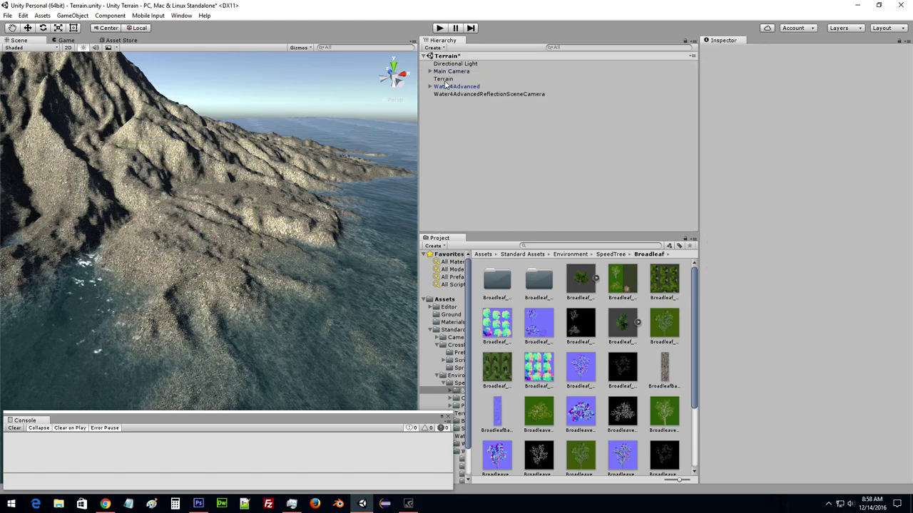
# Scroll through the Broadleaf_Desktop and Broadleaf_Mobile import settings, noting Scale Factor 0.3048.
pyautogui.click(577, 288)
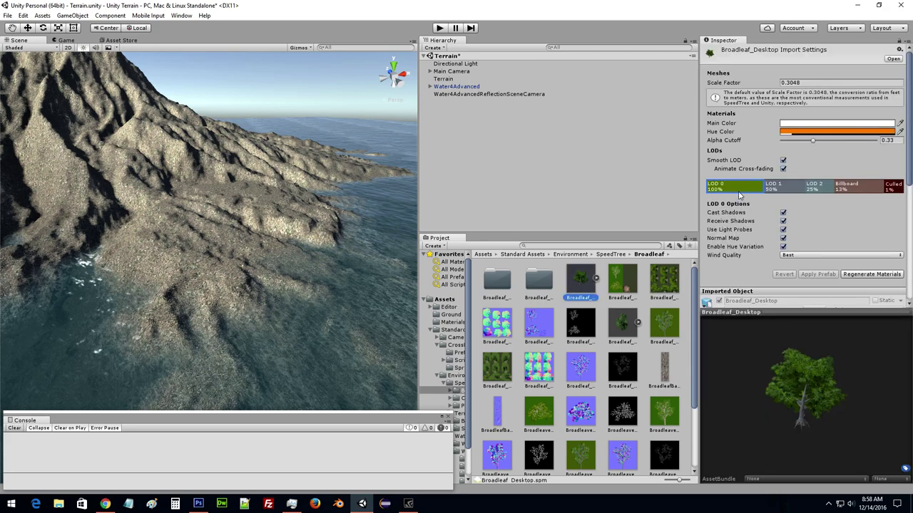
pyautogui.scroll(-1, 740, 180)
pyautogui.scroll(-1, 740, 181)
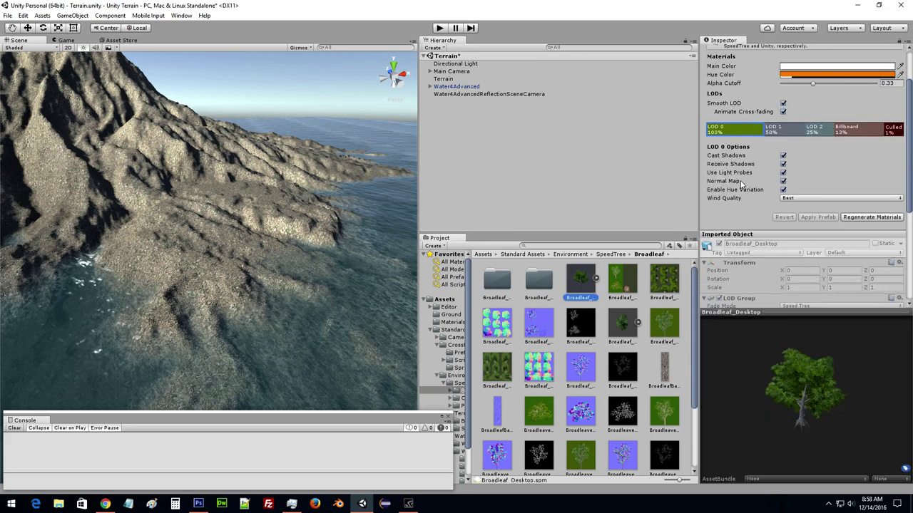
pyautogui.scroll(-1, 740, 180)
pyautogui.scroll(-1, 740, 181)
pyautogui.scroll(-1, 740, 181)
pyautogui.scroll(-1, 740, 181)
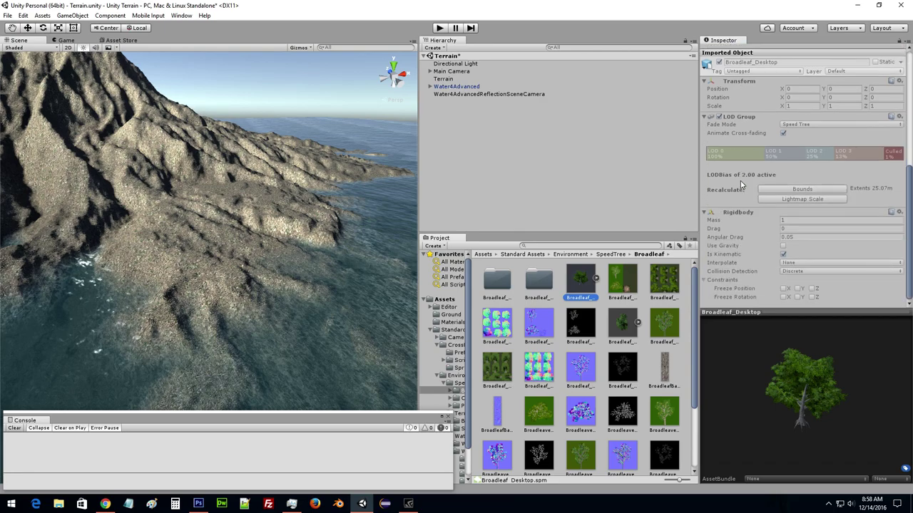
pyautogui.click(626, 323)
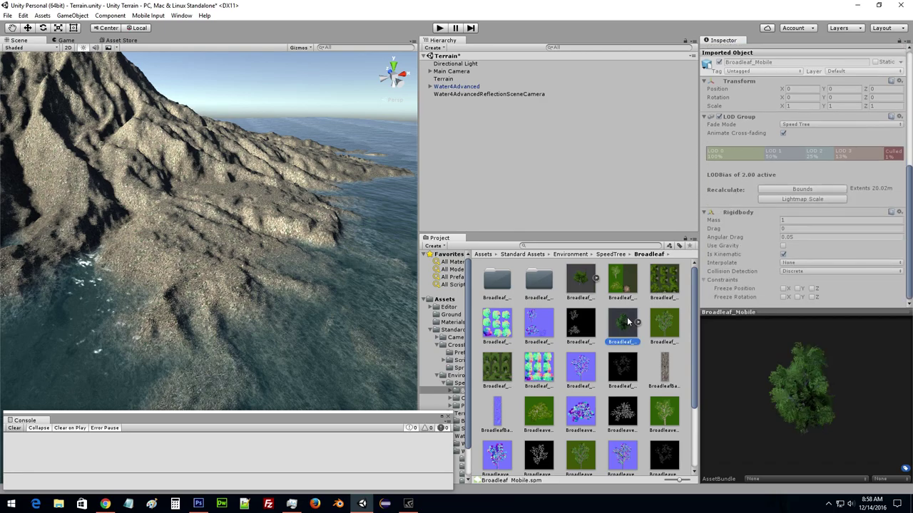
pyautogui.scroll(-2, 629, 320)
pyautogui.scroll(2, 629, 316)
# Check both Broadleaf Materials folders, then preview the Broadleaf_Mobile and Broadleaf_Desktop models.
pyautogui.click(544, 286)
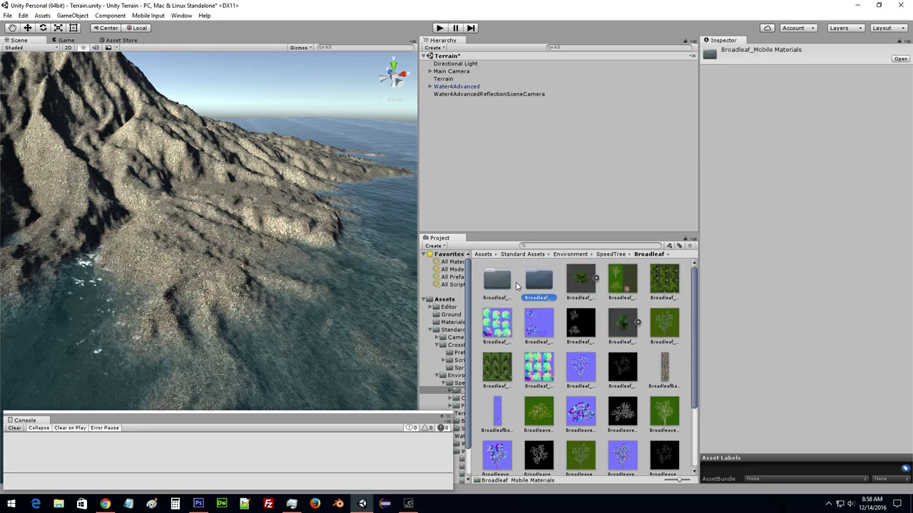
pyautogui.click(505, 286)
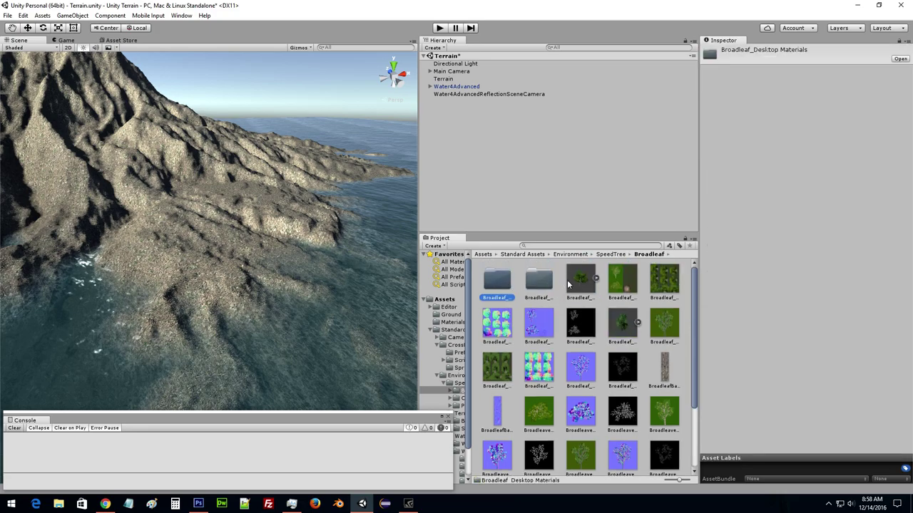
pyautogui.click(621, 321)
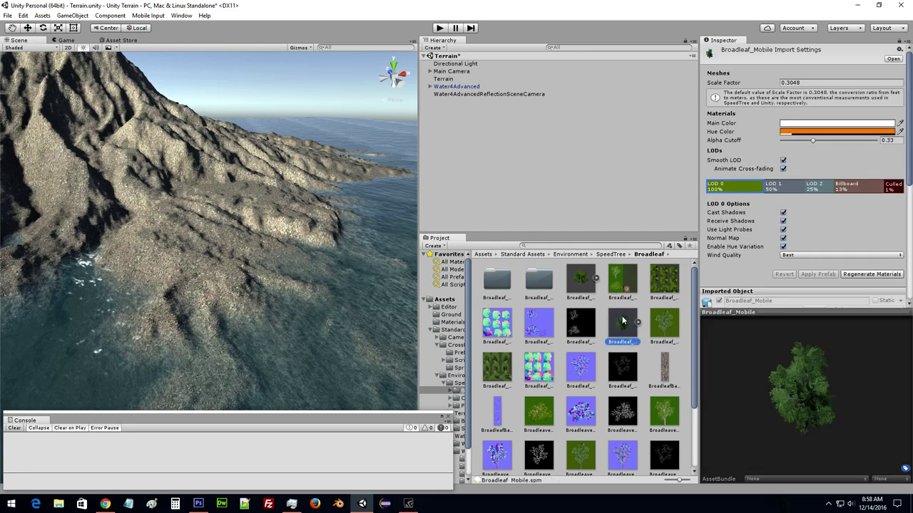
pyautogui.click(576, 288)
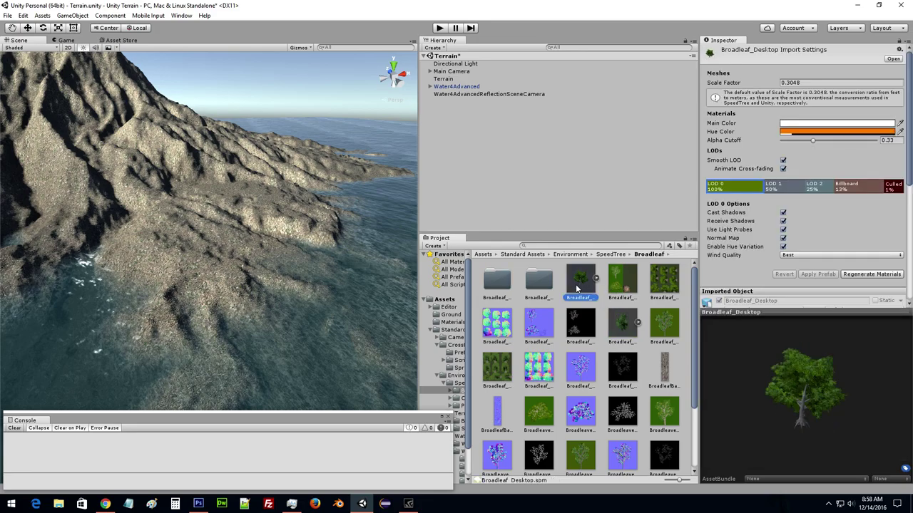
pyautogui.scroll(-3, 610, 305)
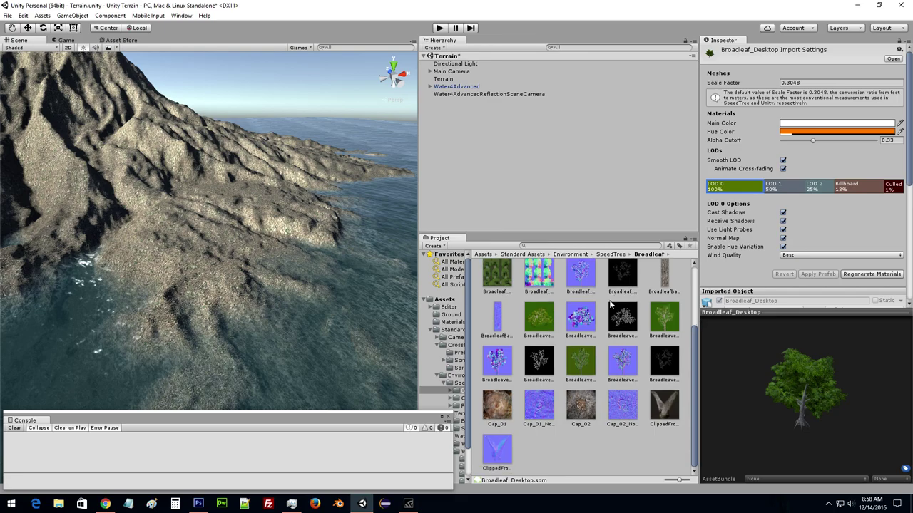
pyautogui.scroll(3, 558, 266)
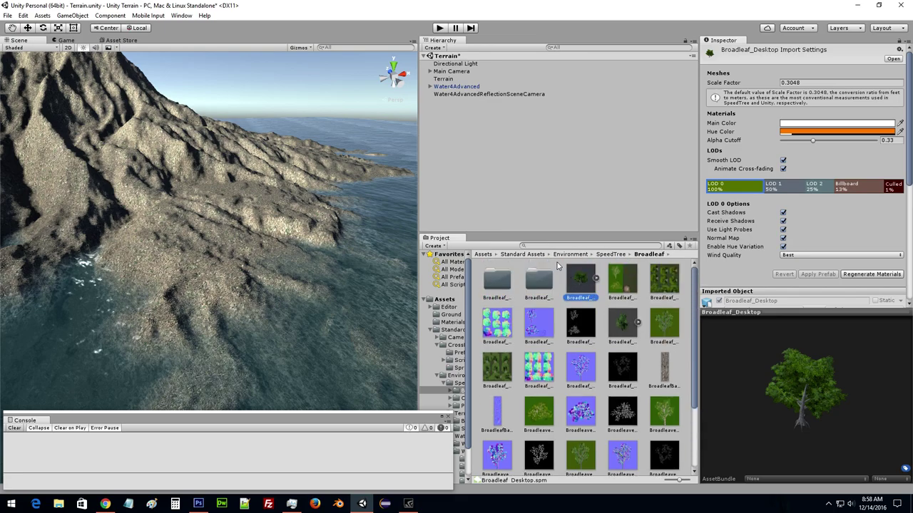
# Preview the Conifer_Desktop and Palm_Desktop tree models from their SpeedTree folders.
pyautogui.click(610, 256)
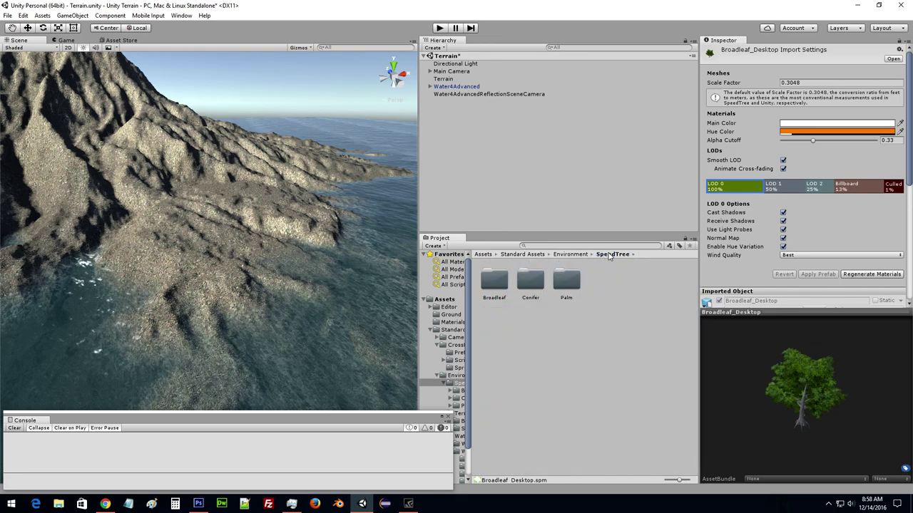
pyautogui.doubleClick(526, 282)
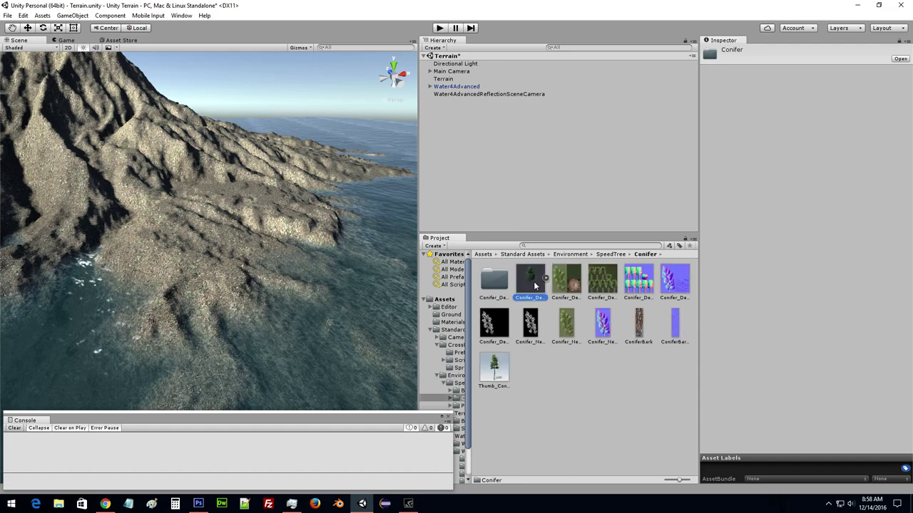
pyautogui.click(534, 281)
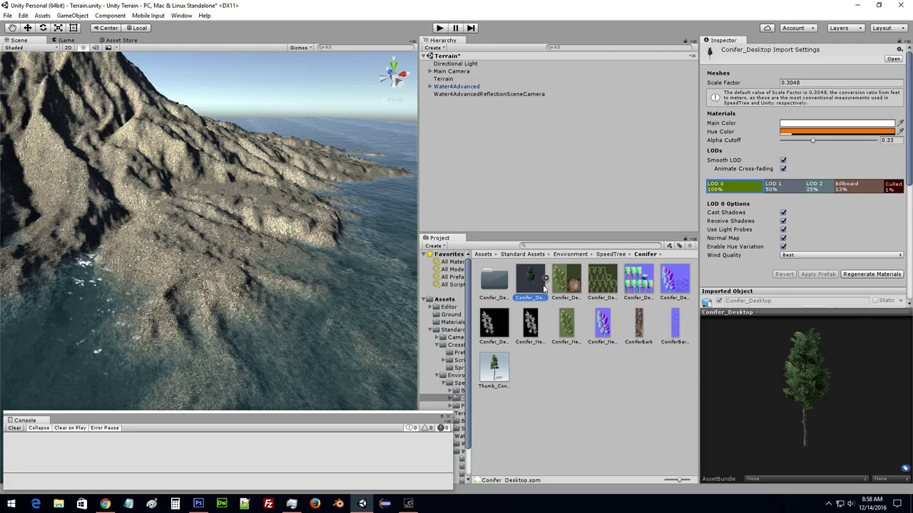
pyautogui.click(608, 255)
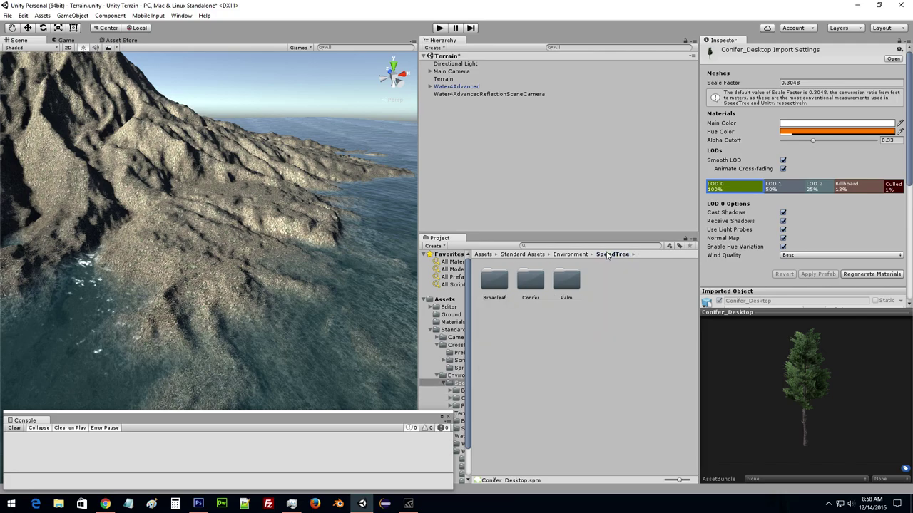
pyautogui.doubleClick(574, 282)
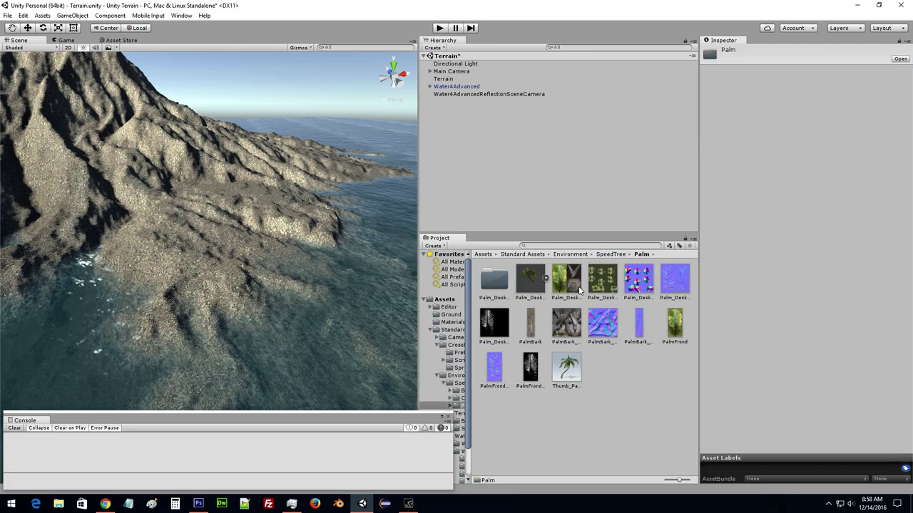
pyautogui.click(528, 285)
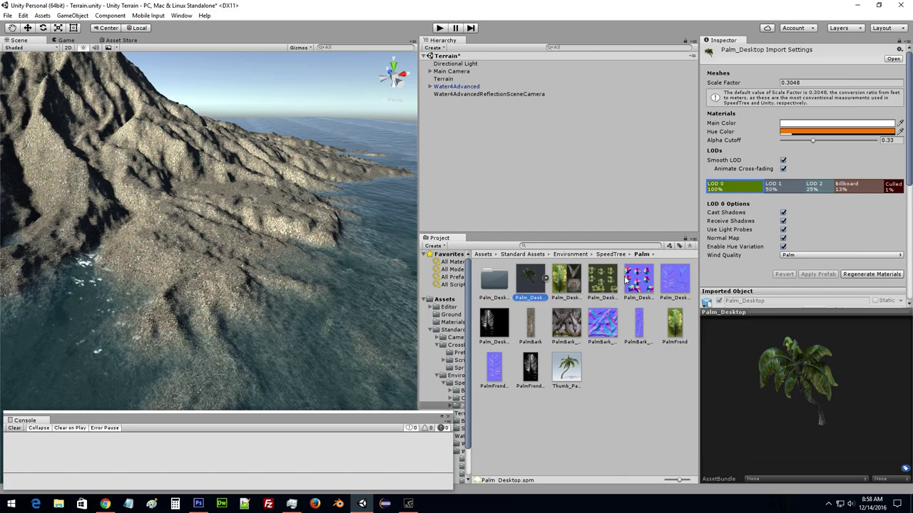
# Return to Standard Assets > Environment > SpeedTree > Broadleaf and select the Terrain.
pyautogui.click(527, 255)
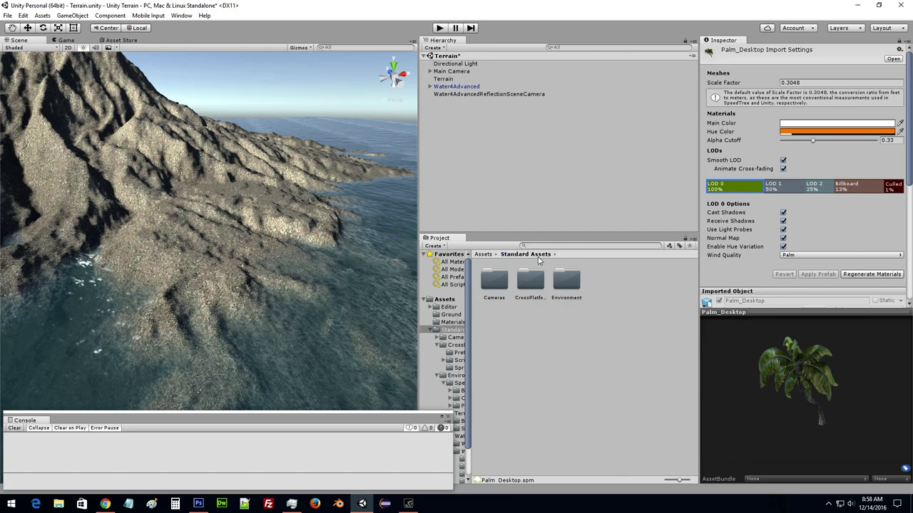
pyautogui.doubleClick(568, 286)
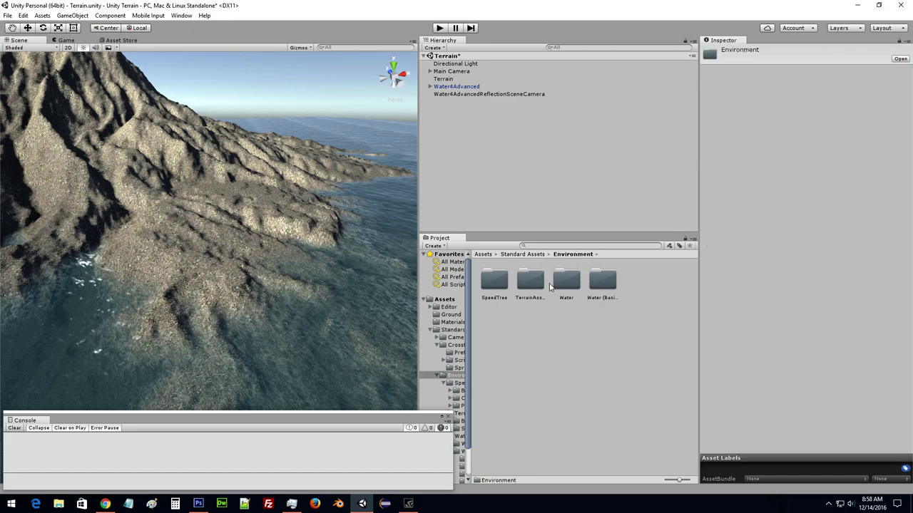
pyautogui.doubleClick(494, 281)
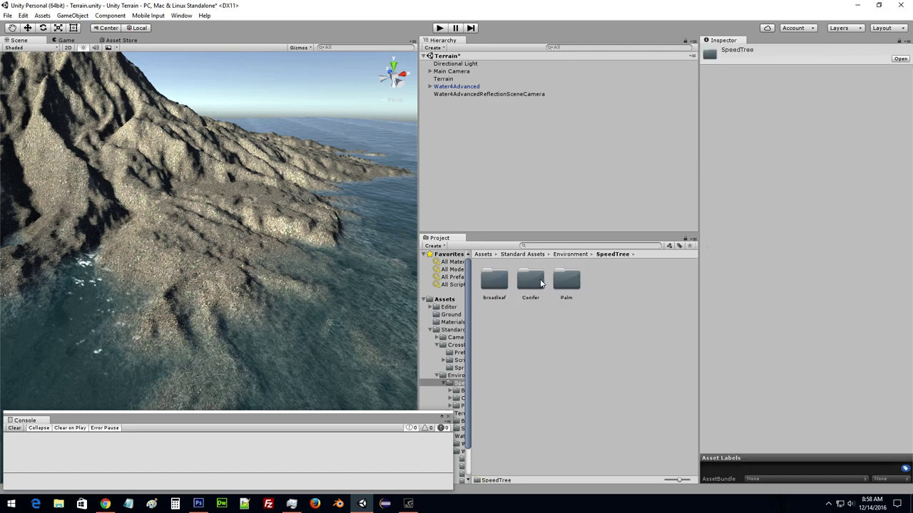
pyautogui.doubleClick(503, 285)
pyautogui.click(435, 263)
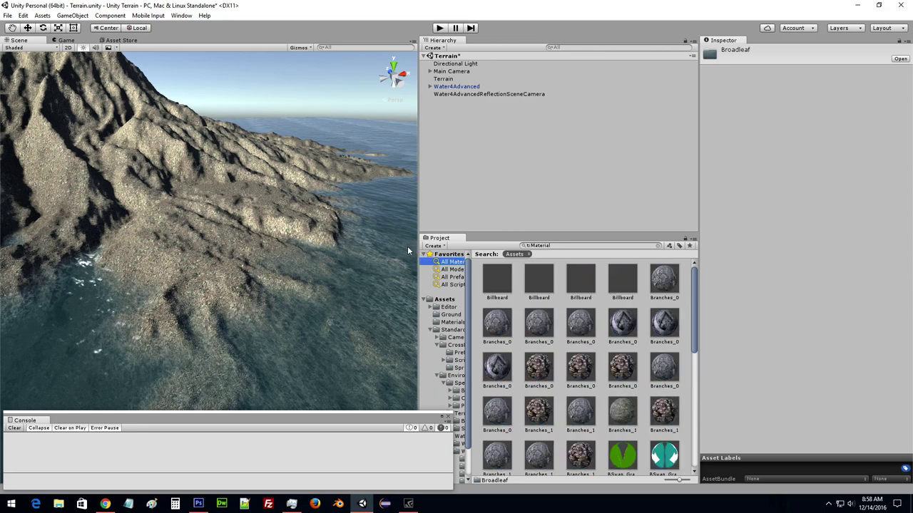
pyautogui.click(457, 329)
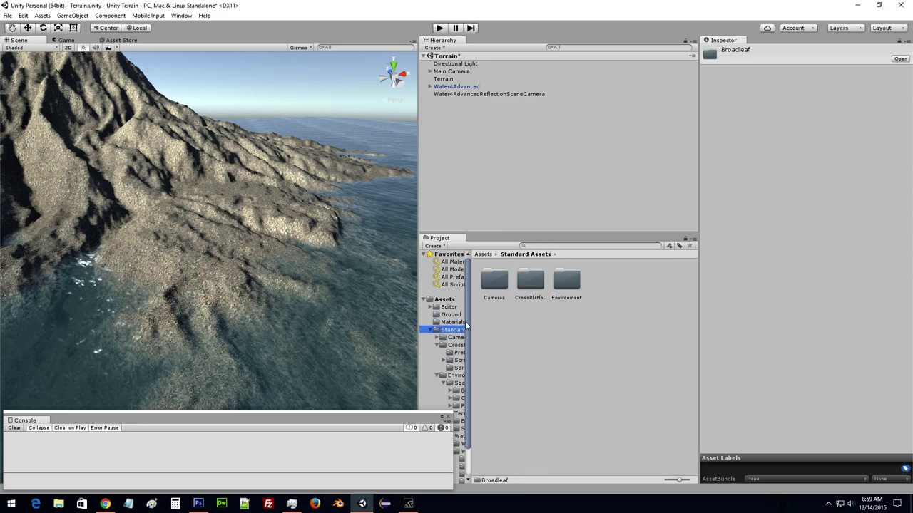
pyautogui.doubleClick(574, 284)
pyautogui.doubleClick(499, 287)
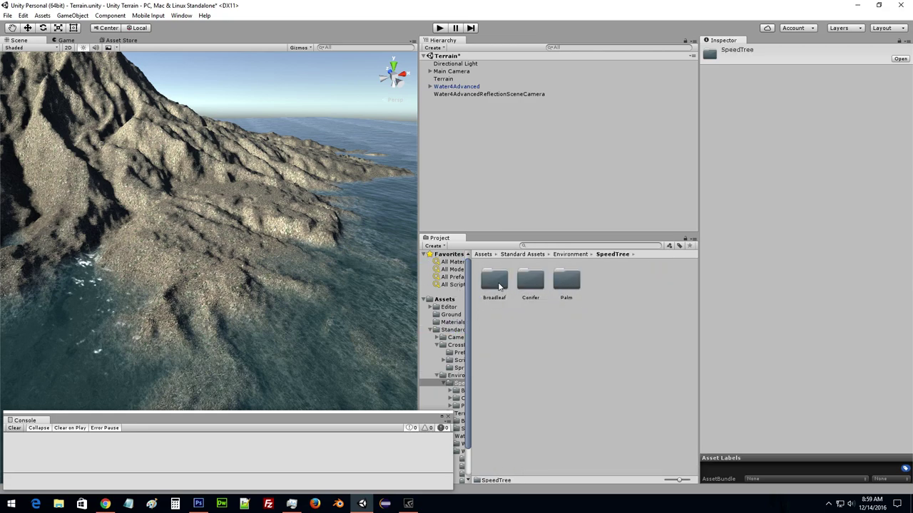
pyautogui.doubleClick(501, 282)
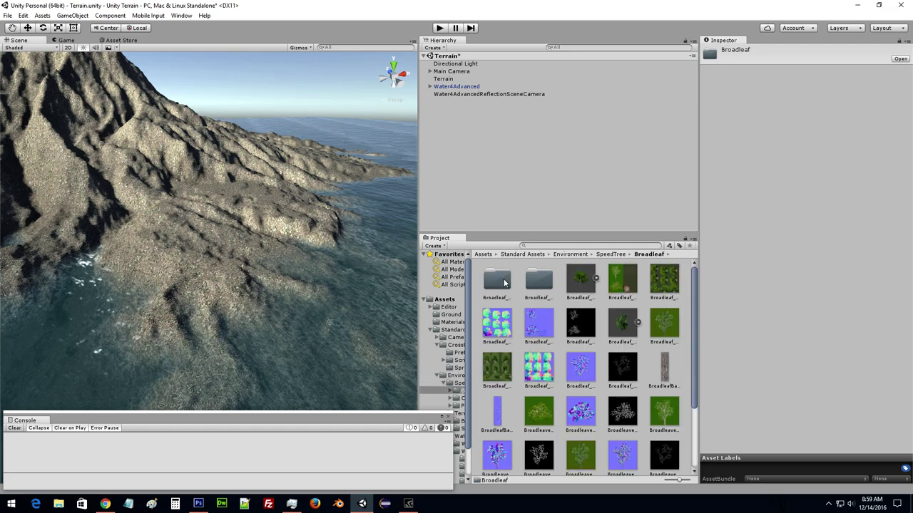
pyautogui.click(444, 78)
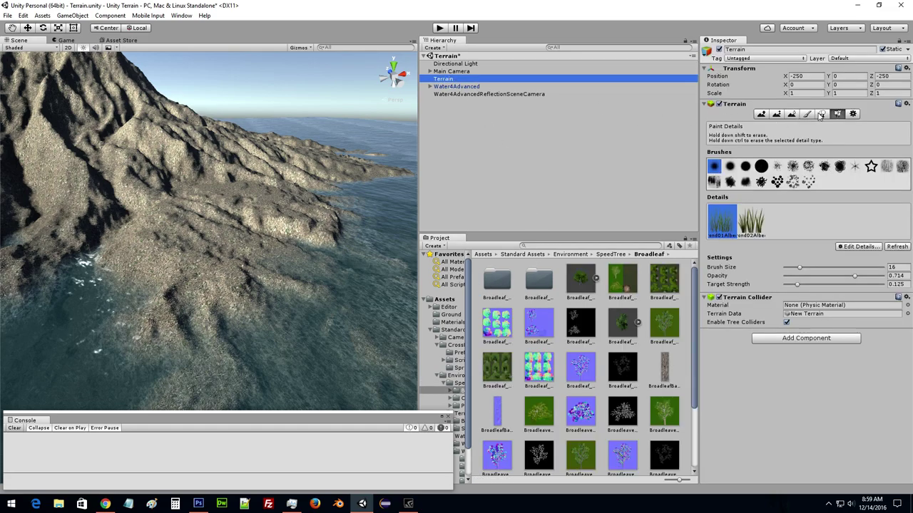
# In Place Trees, add Broadleaf_Desktop as a tree prefab through Edit Trees > Add Tree.
pyautogui.click(822, 114)
pyautogui.click(876, 175)
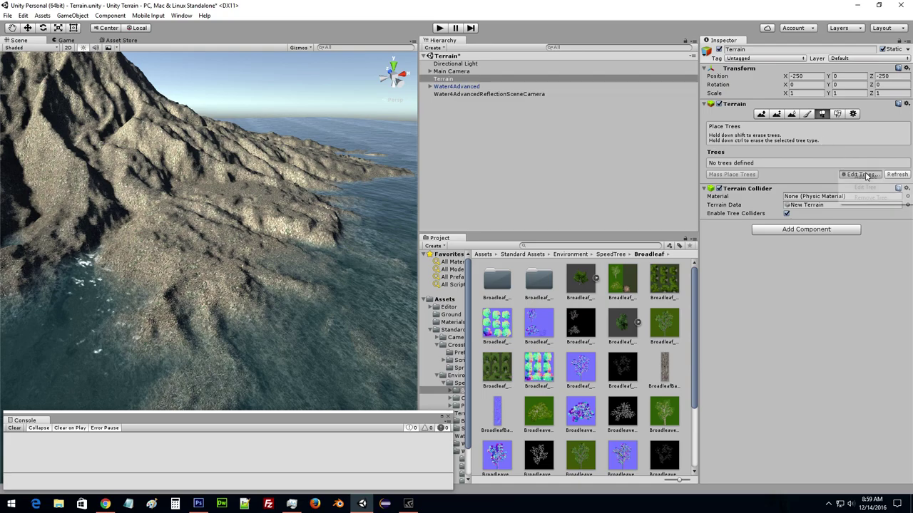
pyautogui.click(864, 179)
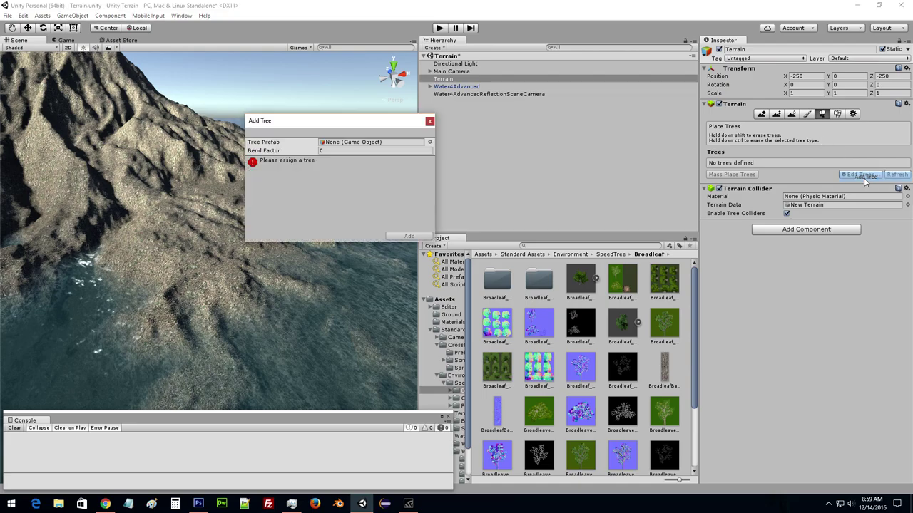
pyautogui.click(430, 143)
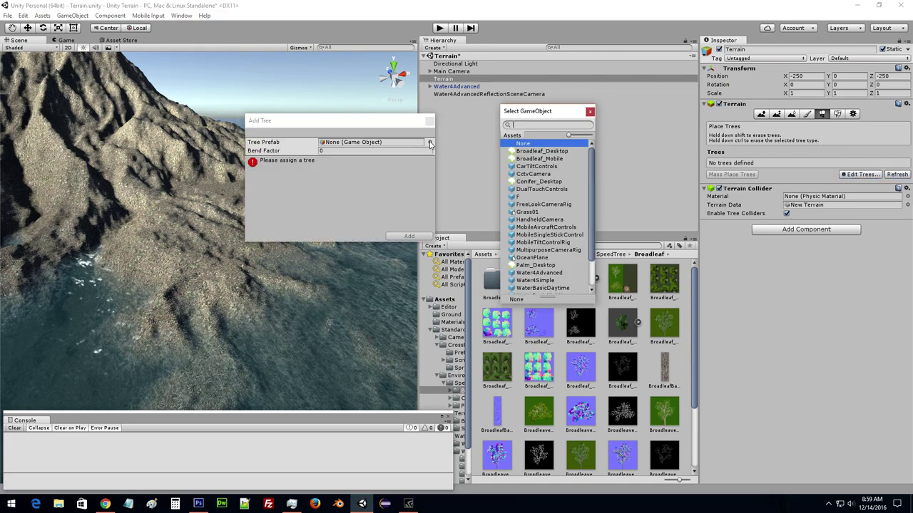
pyautogui.click(565, 152)
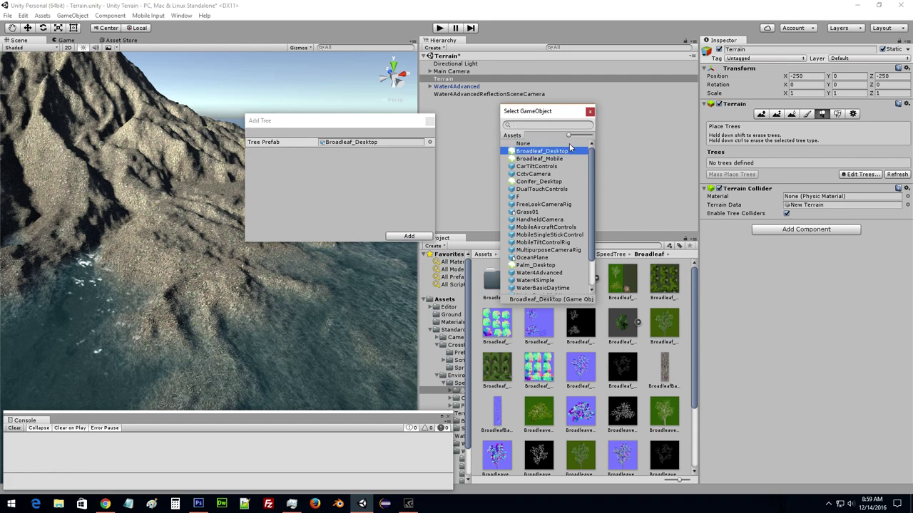
pyautogui.click(591, 112)
pyautogui.click(407, 236)
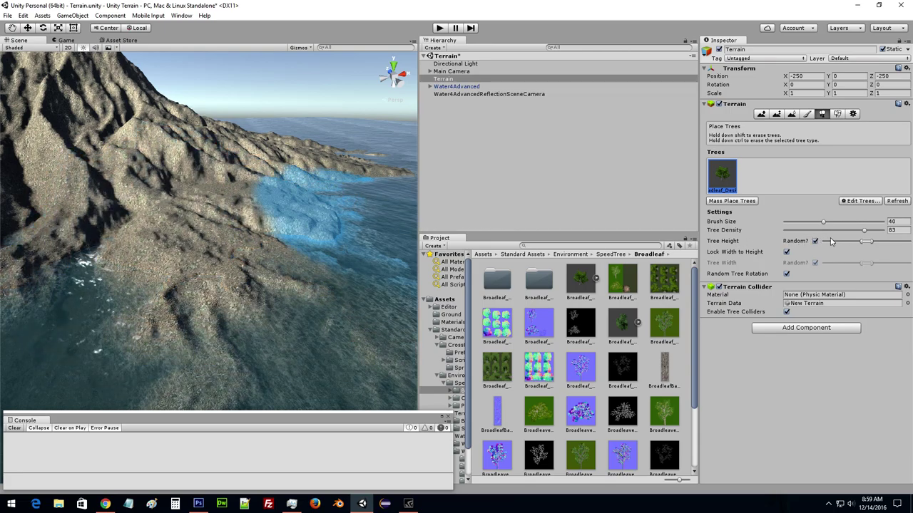
# Shrink the tree brush size to 5.9 and set tree density to 10.
pyautogui.moveTo(824, 223); pyautogui.dragTo(793, 223)
pyautogui.moveTo(863, 231); pyautogui.dragTo(758, 237)
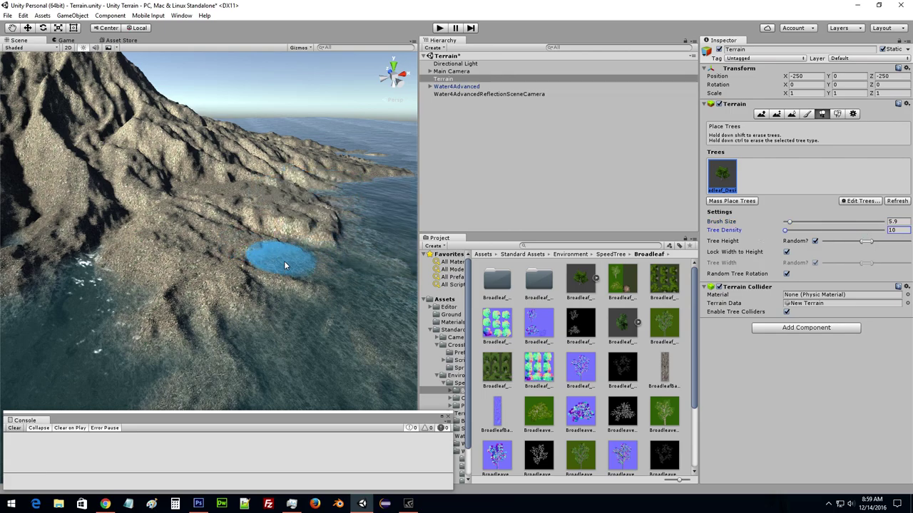
pyautogui.moveTo(284, 261)
pyautogui.mouseDown(button='right')
pyautogui.moveTo(232, 193)
pyautogui.moveTo(231, 176)
pyautogui.mouseUp(button='right')
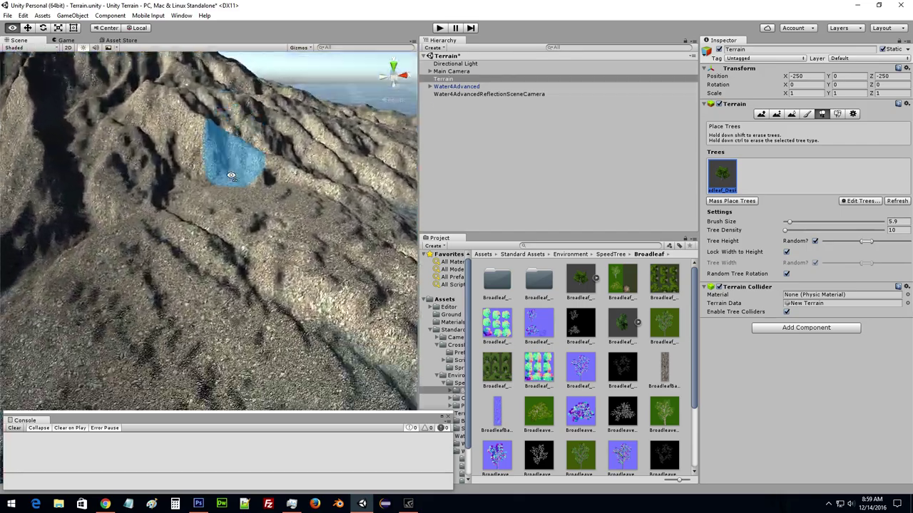
pyautogui.moveTo(231, 176)
pyautogui.mouseDown(button='right')
pyautogui.moveTo(264, 244)
pyautogui.moveTo(257, 224)
pyautogui.mouseUp(button='right')
# Start a new terrain texture layer using the sand image as its albedo.
pyautogui.click(806, 114)
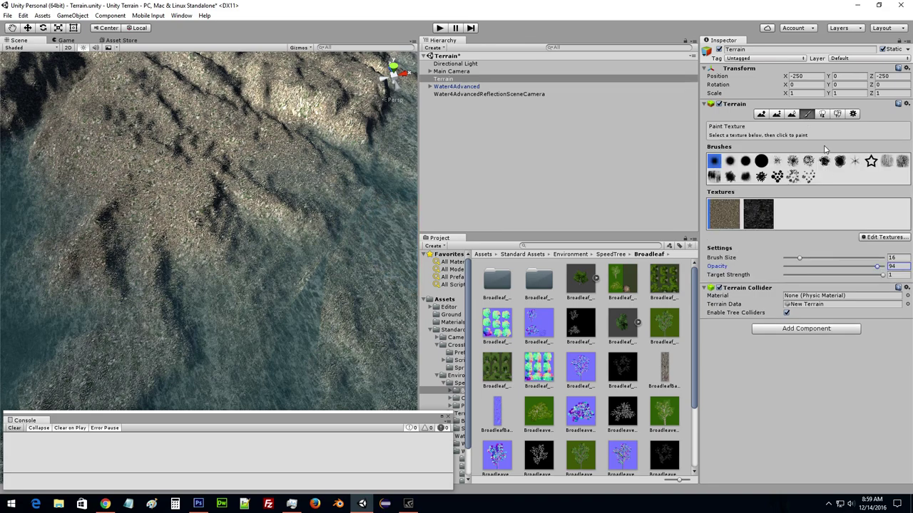
pyautogui.click(861, 237)
pyautogui.click(859, 240)
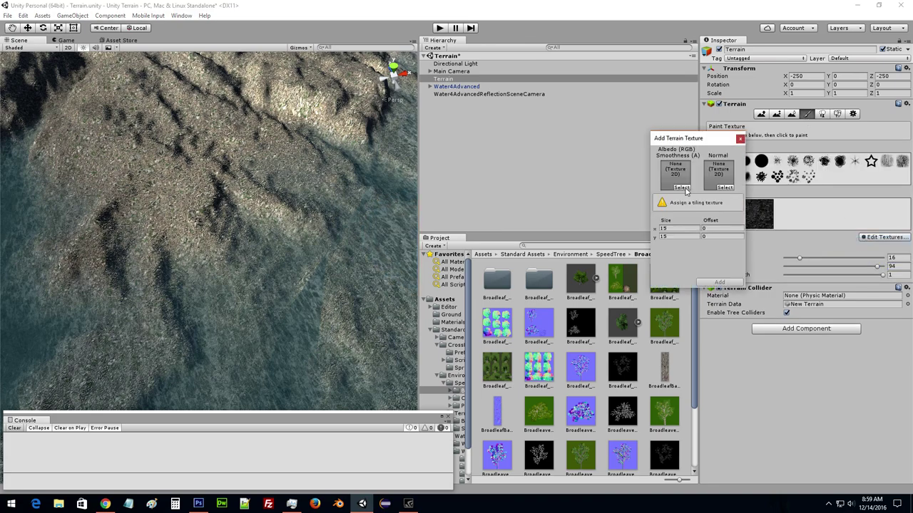
pyautogui.click(682, 188)
pyautogui.moveTo(593, 168); pyautogui.dragTo(590, 264)
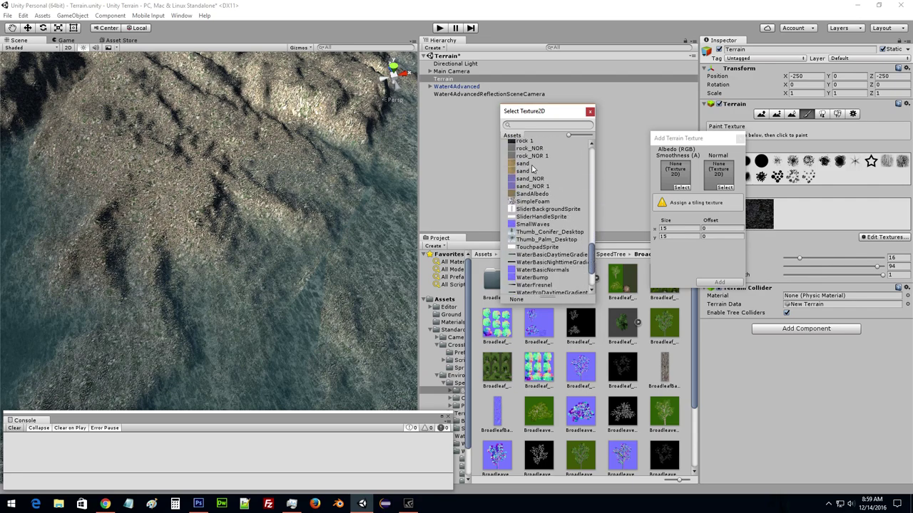
pyautogui.click(531, 165)
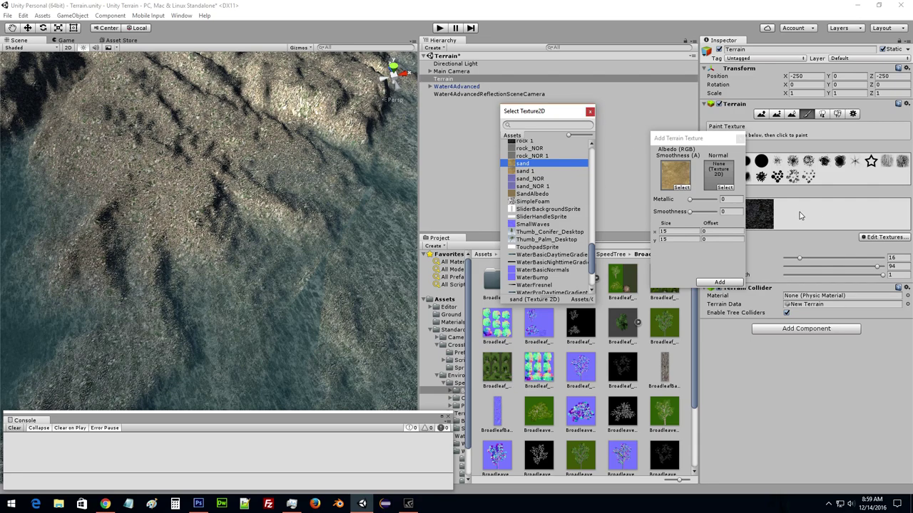
# Assign sand_NOR as the normal map and add the sand layer to the terrain.
pyautogui.click(726, 188)
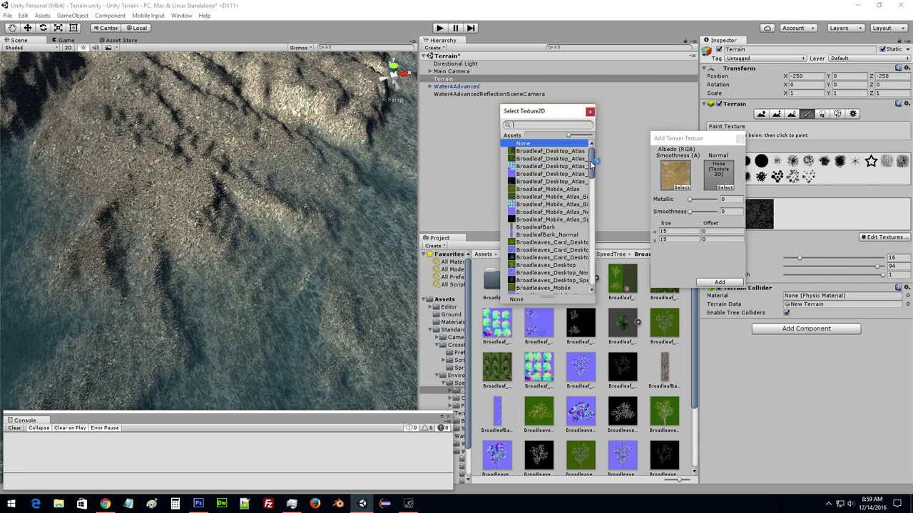
pyautogui.moveTo(590, 161); pyautogui.dragTo(585, 244)
pyautogui.scroll(-2, 570, 247)
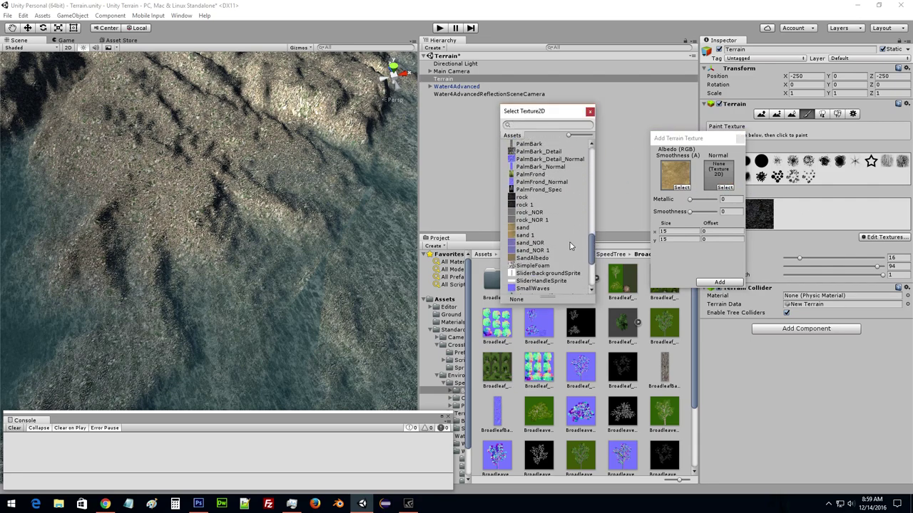
pyautogui.click(534, 243)
pyautogui.click(591, 113)
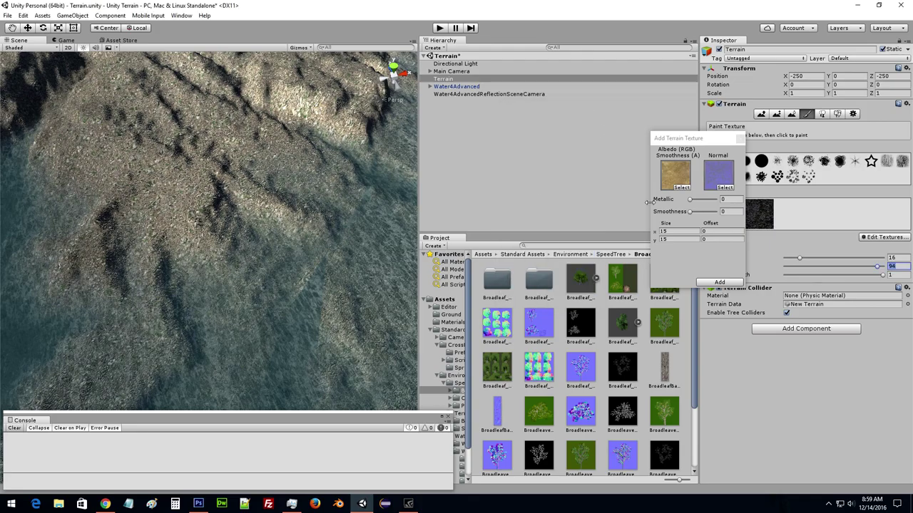
pyautogui.click(717, 283)
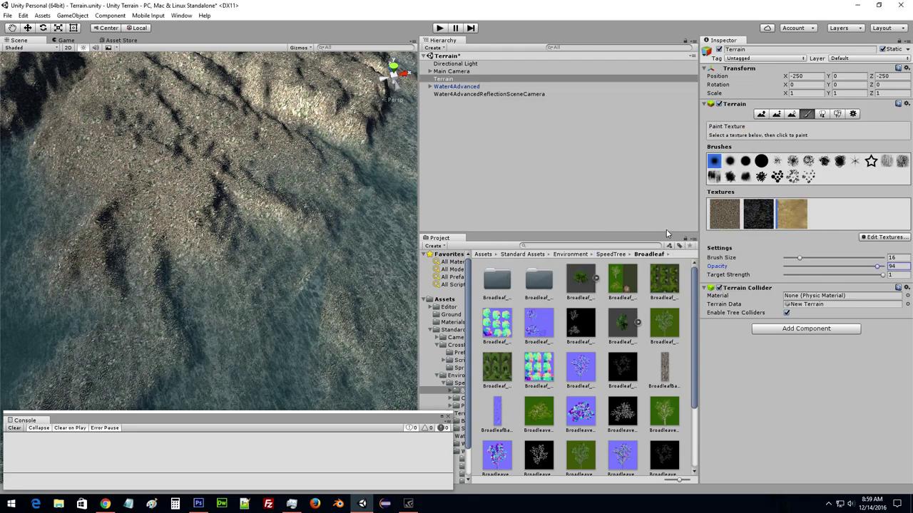
pyautogui.scroll(5, 278, 226)
pyautogui.scroll(-10, 284, 214)
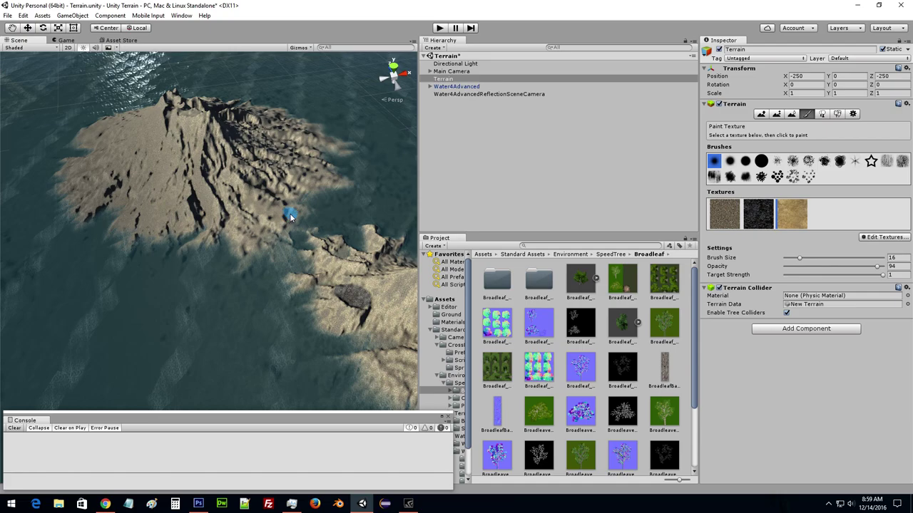
pyautogui.scroll(3, 285, 237)
pyautogui.scroll(3, 286, 238)
pyautogui.keyDown('alt'); pyautogui.moveTo(285, 226); pyautogui.dragTo(325, 201); pyautogui.keyUp('alt')
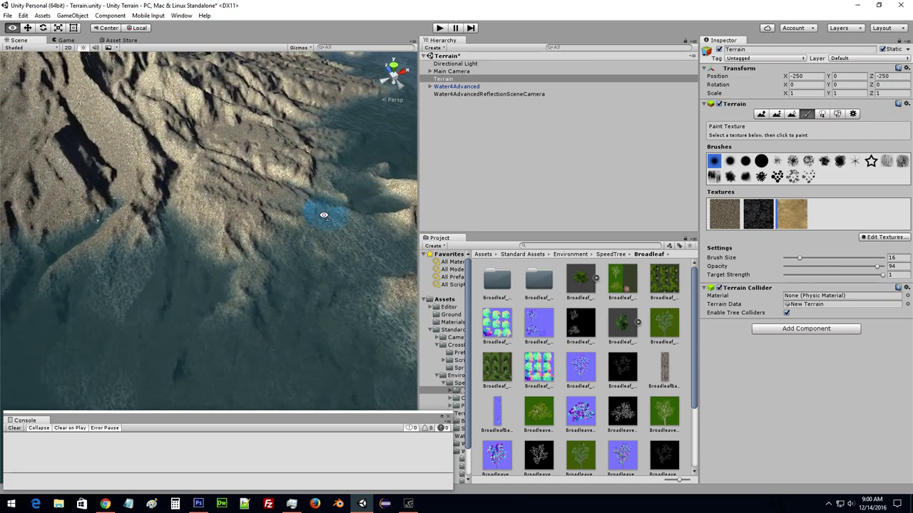
# Paint a first sand stroke across the island's lower slope.
pyautogui.press('q')
pyautogui.moveTo(325, 201)
pyautogui.keyDown('alt'); pyautogui.mouseDown()
pyautogui.moveTo(305, 239)
pyautogui.moveTo(221, 316)
pyautogui.mouseUp(); pyautogui.keyUp('alt')
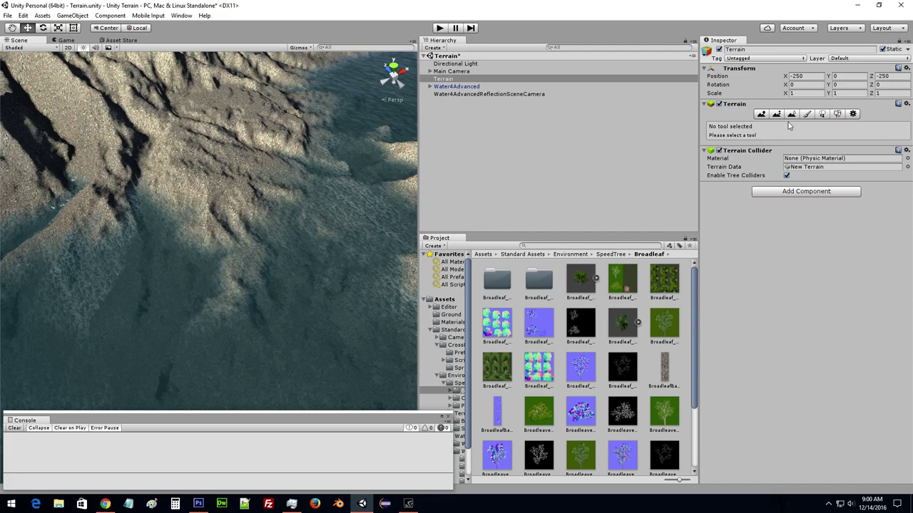
pyautogui.click(806, 115)
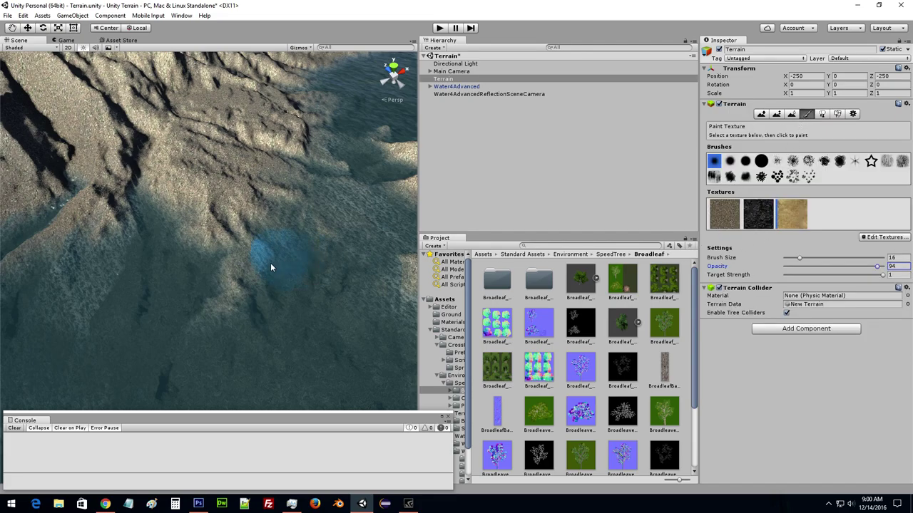
pyautogui.moveTo(235, 271); pyautogui.dragTo(165, 186)
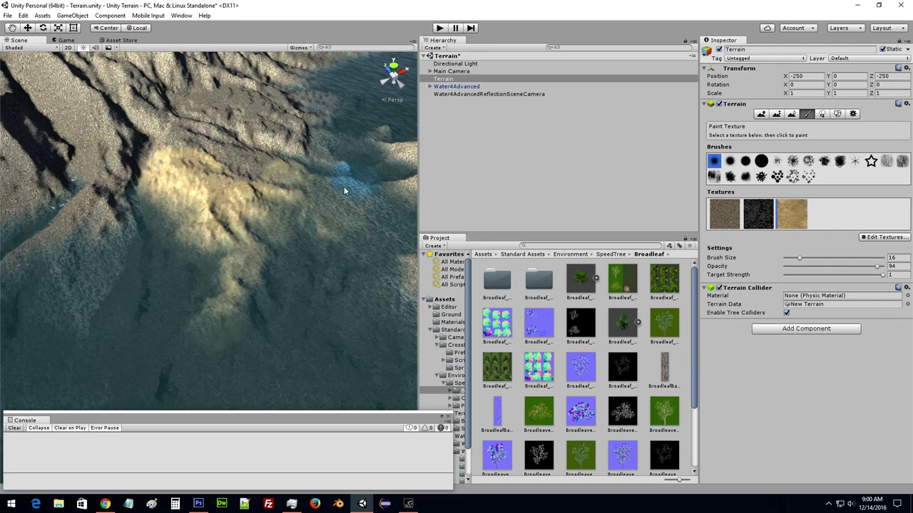
pyautogui.moveTo(325, 178)
pyautogui.mouseDown(button='right')
pyautogui.moveTo(289, 148)
pyautogui.moveTo(316, 193)
pyautogui.mouseUp(button='right')
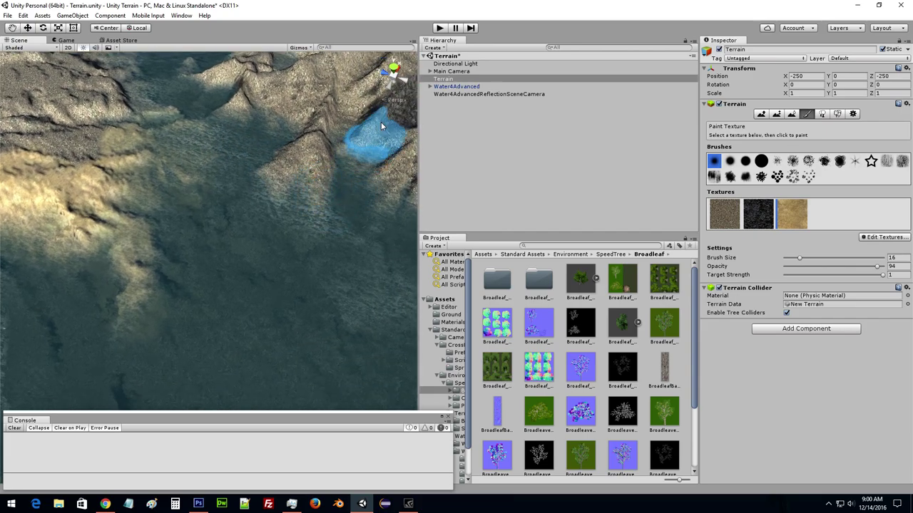
# Switch the Scene view to Top and enlarge the painting brush.
pyautogui.click(392, 69)
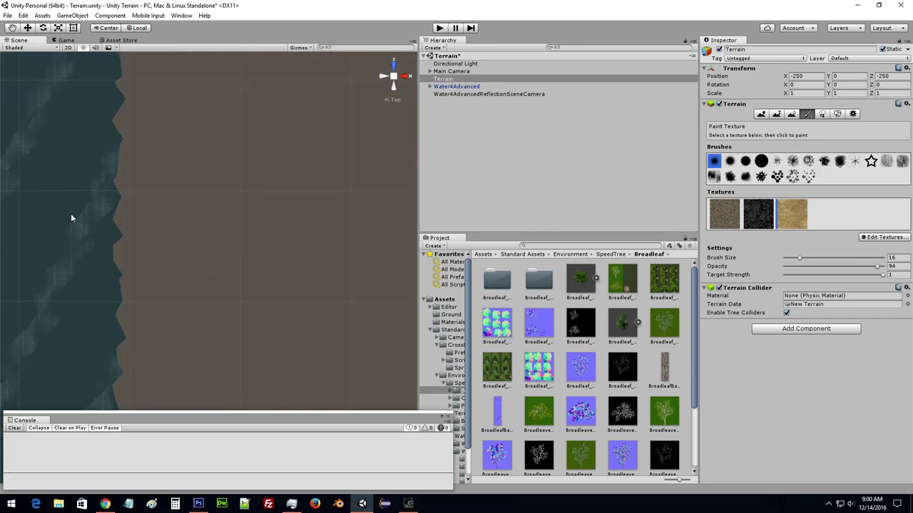
pyautogui.moveTo(71, 213); pyautogui.dragTo(251, 184, button='middle')
pyautogui.scroll(-3, 251, 184)
pyautogui.scroll(4, 257, 183)
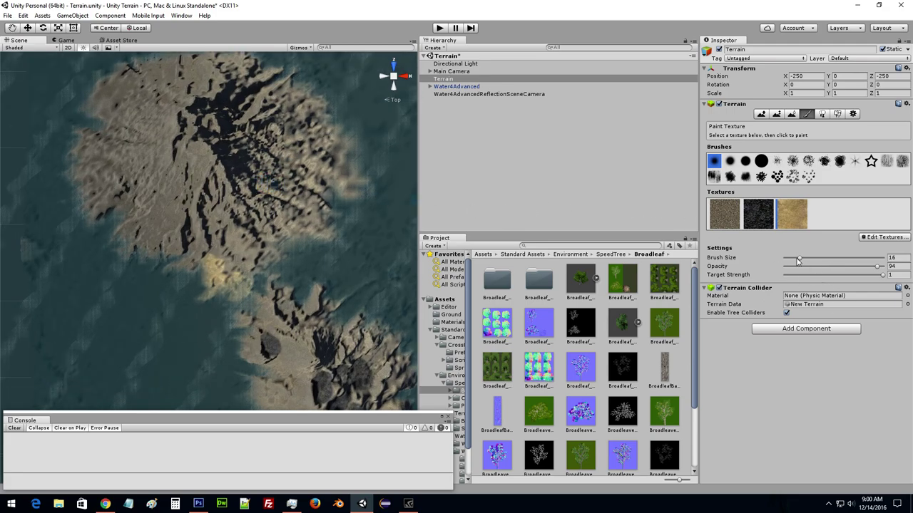
pyautogui.moveTo(799, 260); pyautogui.dragTo(888, 256)
# Paint sand over the island's centre, right and upper areas from above.
pyautogui.moveTo(226, 275)
pyautogui.mouseDown()
pyautogui.moveTo(99, 170)
pyautogui.moveTo(306, 88)
pyautogui.moveTo(336, 229)
pyautogui.mouseUp()
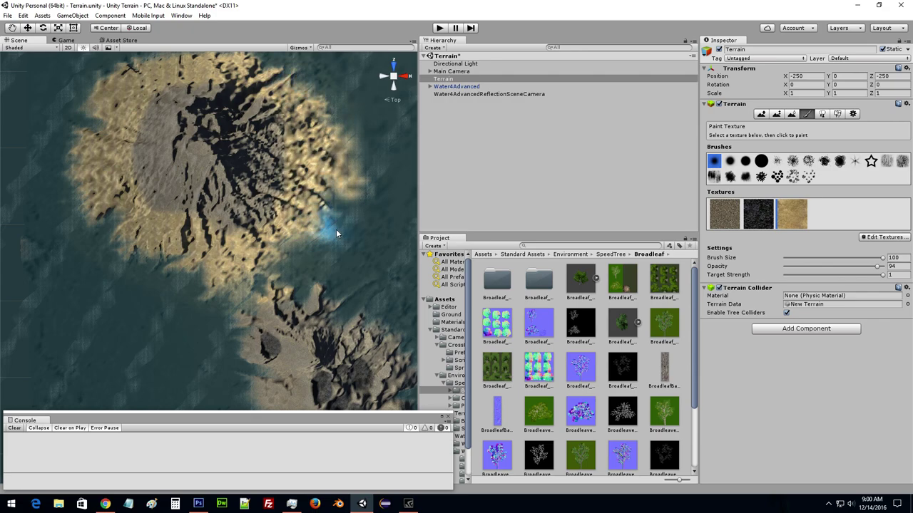
pyautogui.moveTo(336, 229); pyautogui.dragTo(348, 171, button='middle')
pyautogui.moveTo(340, 307)
pyautogui.mouseDown()
pyautogui.moveTo(256, 189)
pyautogui.moveTo(300, 152)
pyautogui.mouseUp()
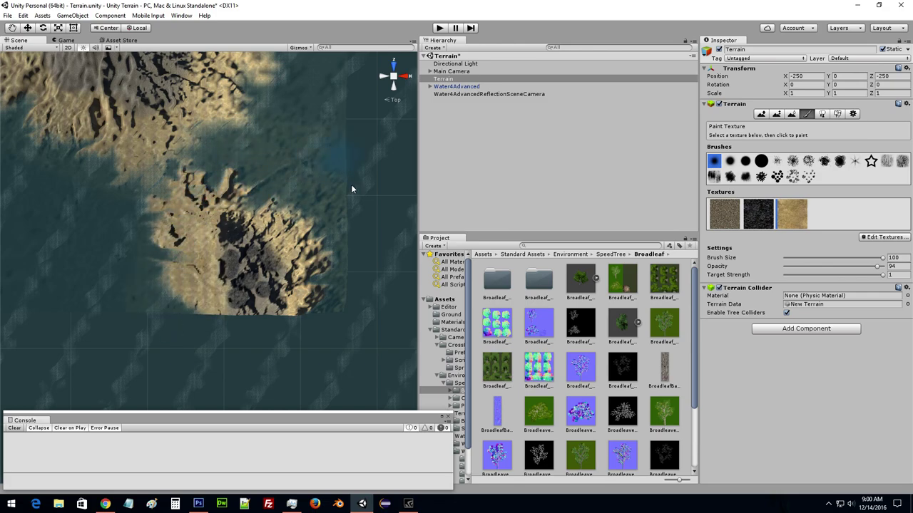
pyautogui.scroll(3, 248, 143)
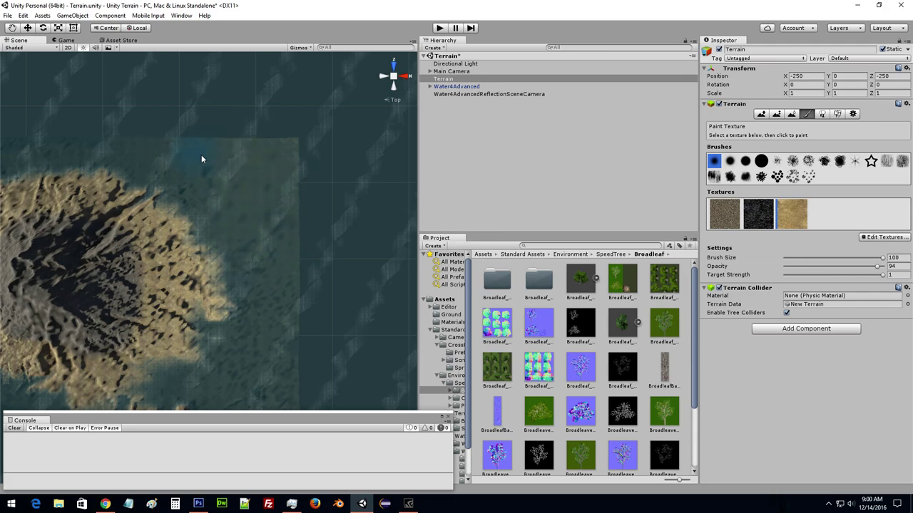
pyautogui.scroll(-5, 285, 169)
pyautogui.scroll(5, 343, 166)
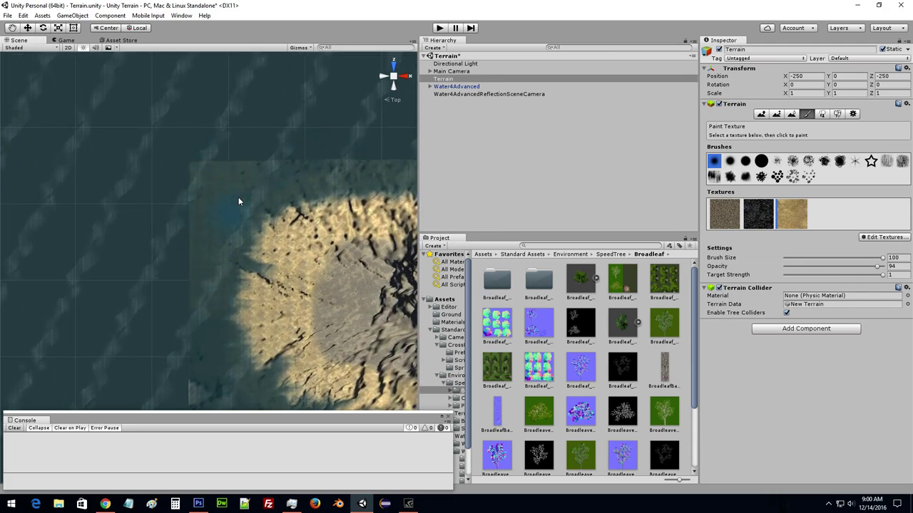
pyautogui.moveTo(197, 330); pyautogui.dragTo(234, 212, button='middle')
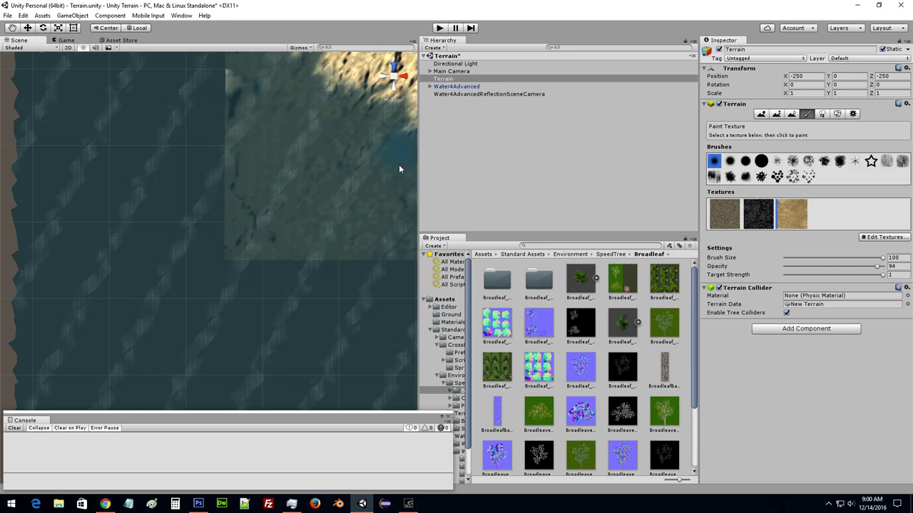
pyautogui.scroll(3, 367, 171)
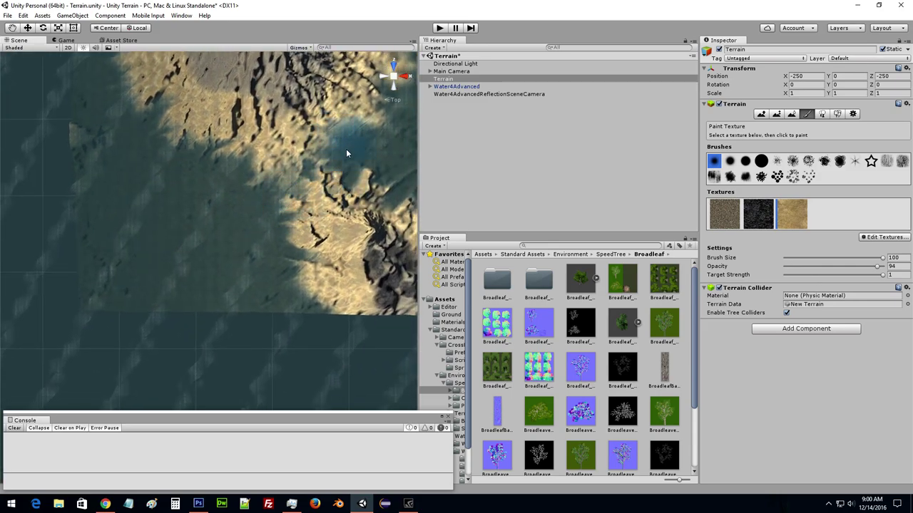
pyautogui.scroll(-2, 345, 136)
pyautogui.scroll(-2, 345, 151)
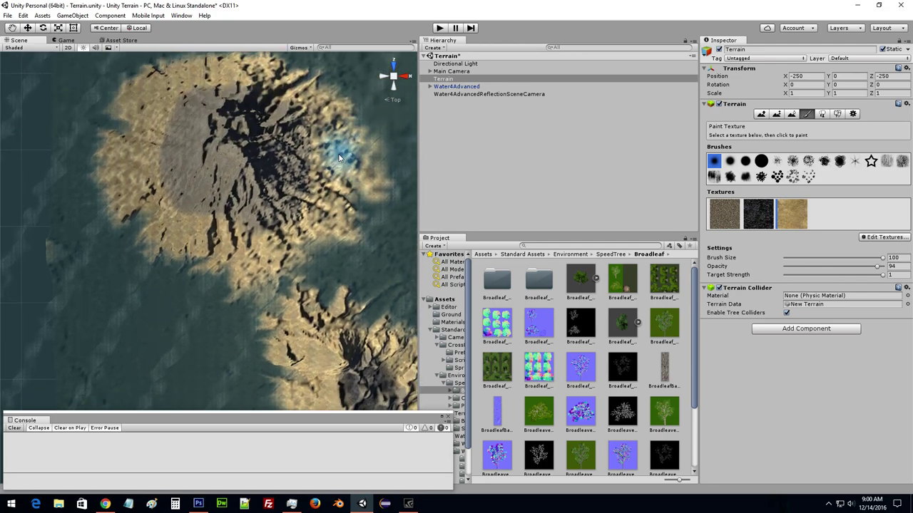
# Paint a dark rock patch, then soften it with faint sand at opacity 6.
pyautogui.click(762, 220)
pyautogui.moveTo(269, 159)
pyautogui.mouseDown()
pyautogui.moveTo(275, 149)
pyautogui.moveTo(230, 136)
pyautogui.mouseUp()
pyautogui.click(734, 219)
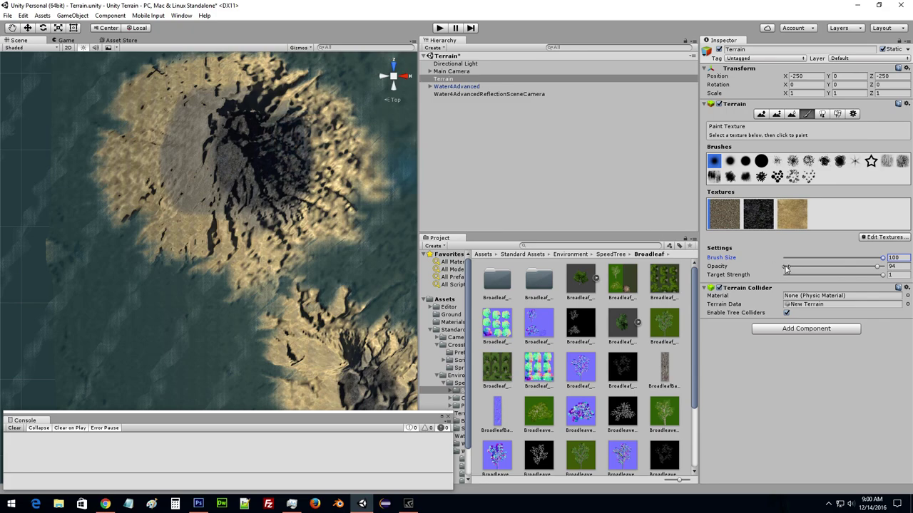
pyautogui.moveTo(879, 268); pyautogui.dragTo(790, 268)
pyautogui.moveTo(210, 187)
pyautogui.mouseDown()
pyautogui.moveTo(169, 152)
pyautogui.moveTo(277, 112)
pyautogui.moveTo(238, 237)
pyautogui.mouseUp()
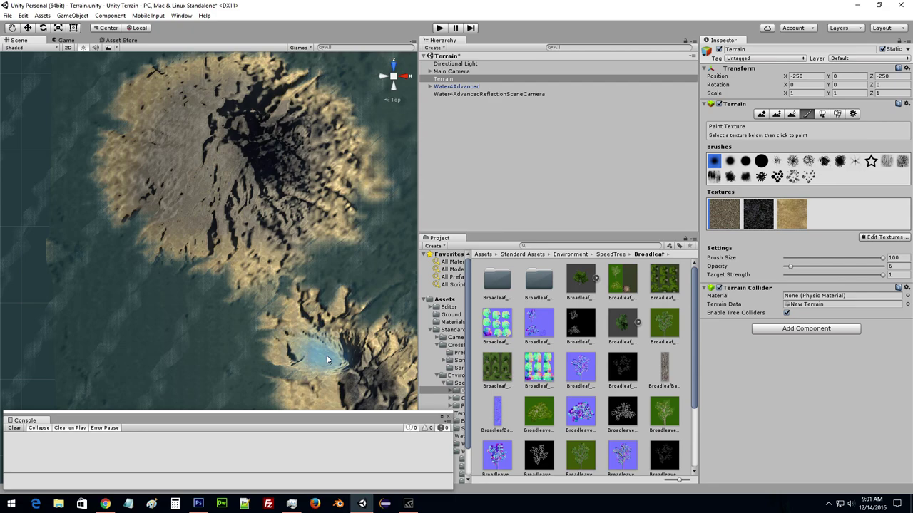
# Paint faint rock onto the lower rocky area, then switch to the Paint Height tool.
pyautogui.moveTo(315, 346); pyautogui.dragTo(316, 291, button='middle')
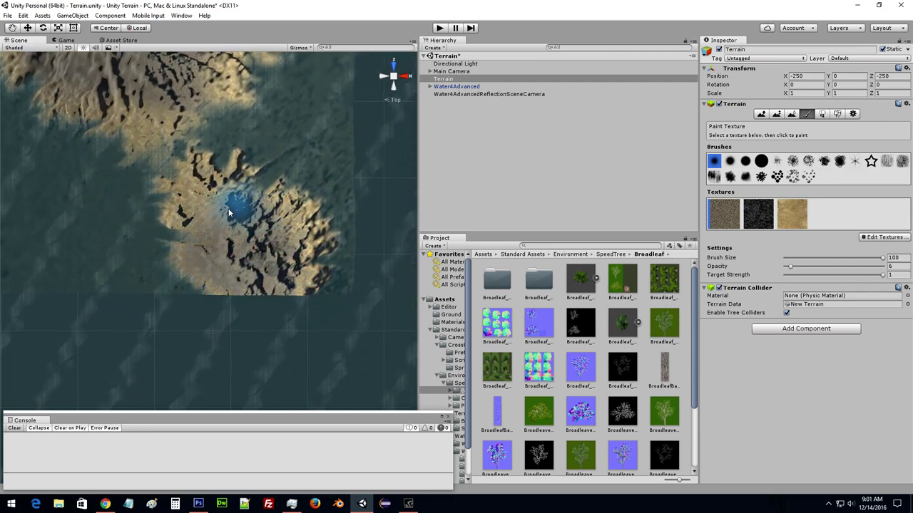
pyautogui.click(757, 215)
pyautogui.moveTo(249, 226); pyautogui.dragTo(252, 218)
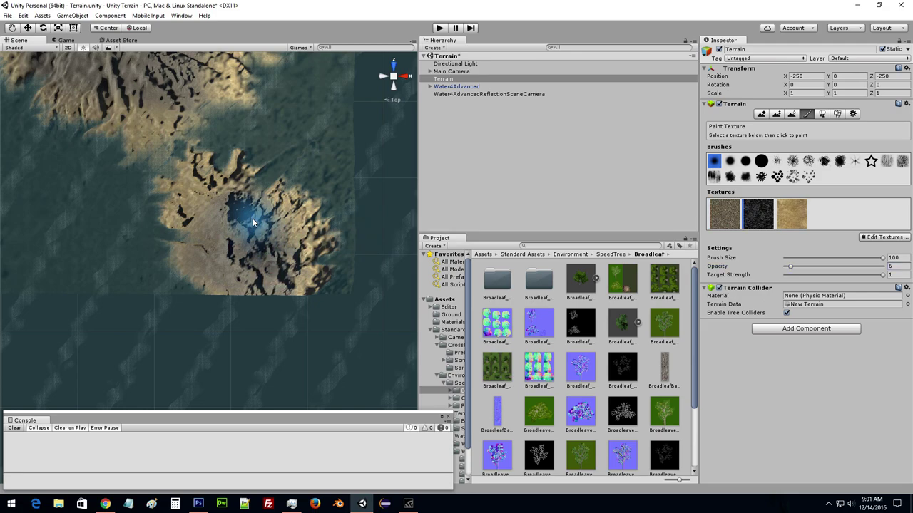
pyautogui.moveTo(252, 257); pyautogui.dragTo(263, 232, button='middle')
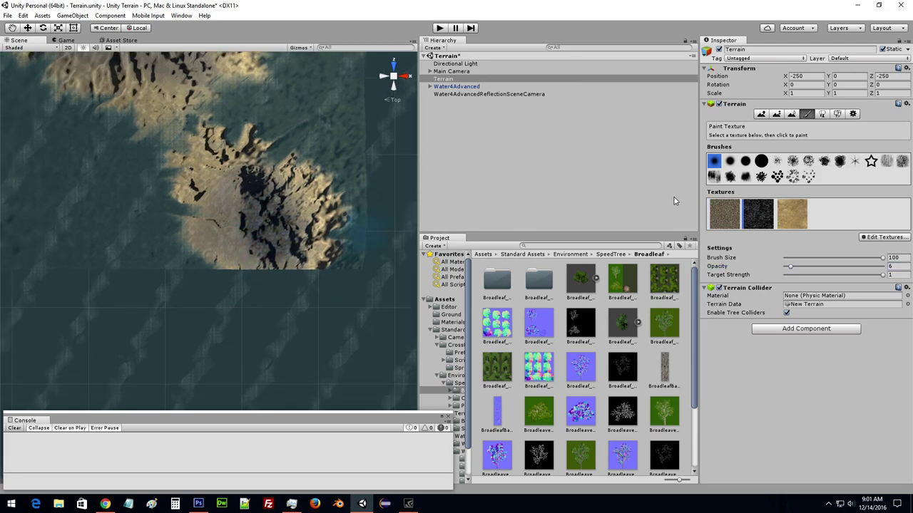
pyautogui.click(775, 115)
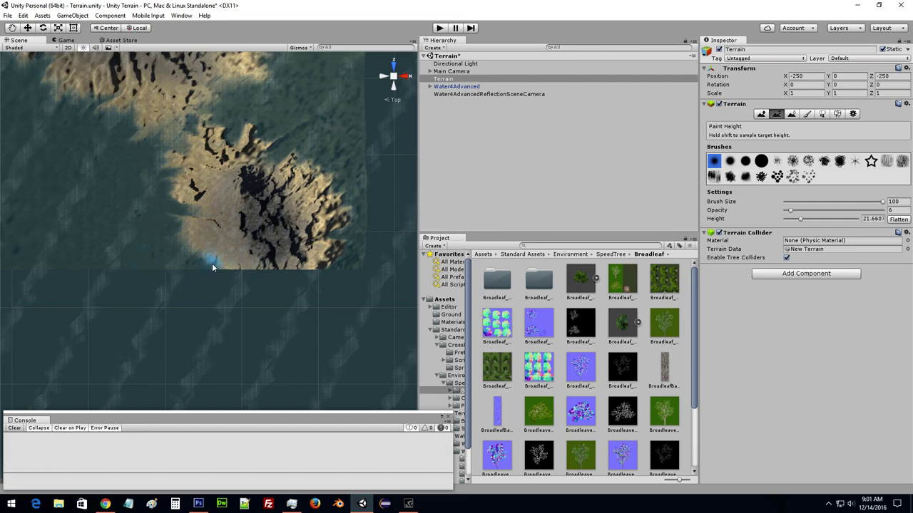
# Flatten the island's lower edge to the 21.66 height target.
pyautogui.moveTo(211, 263); pyautogui.dragTo(298, 270)
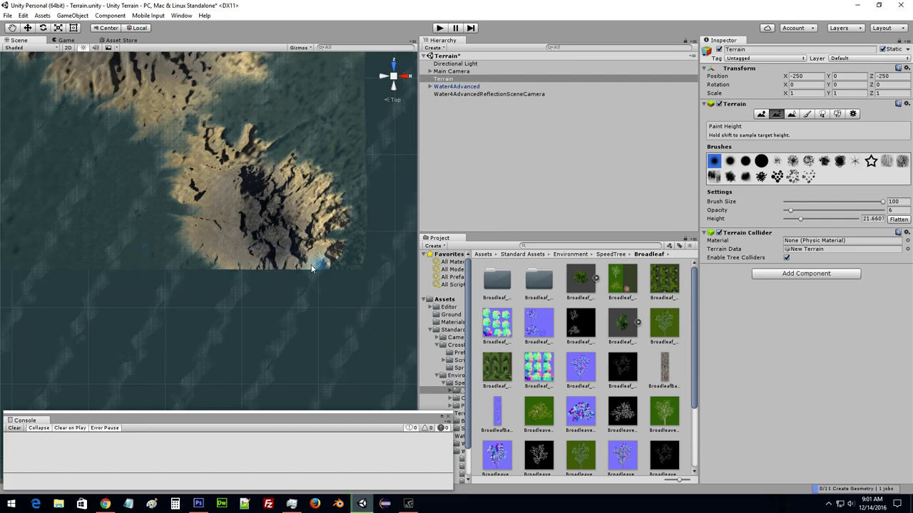
pyautogui.moveTo(296, 276)
pyautogui.mouseDown(button='middle')
pyautogui.moveTo(335, 149)
pyautogui.moveTo(315, 180)
pyautogui.mouseUp(button='middle')
pyautogui.scroll(3, 328, 159)
pyautogui.scroll(-3, 328, 160)
pyautogui.scroll(2, 316, 180)
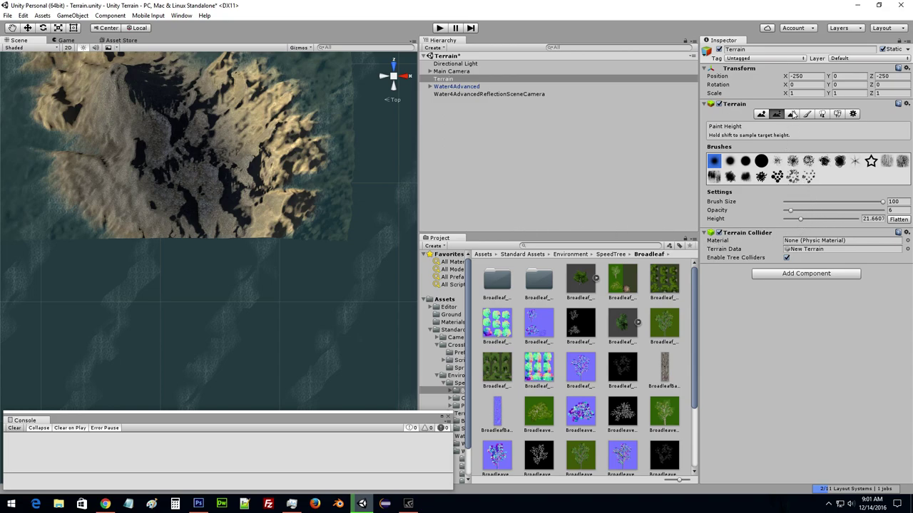
# Reshape the lower edge with Raise or Lower Terrain, then switch to Place Trees.
pyautogui.click(761, 115)
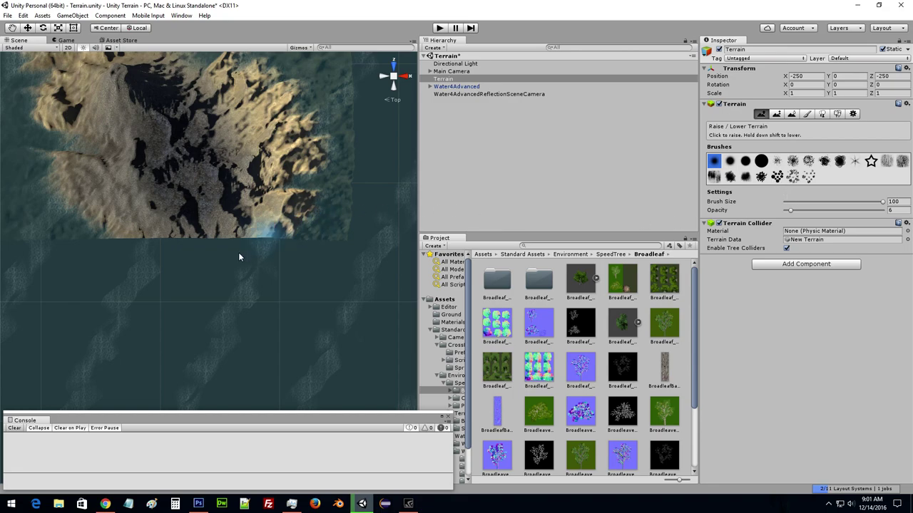
pyautogui.moveTo(111, 233)
pyautogui.mouseDown()
pyautogui.moveTo(259, 239)
pyautogui.moveTo(179, 243)
pyautogui.moveTo(290, 238)
pyautogui.moveTo(319, 180)
pyautogui.moveTo(261, 260)
pyautogui.moveTo(231, 200)
pyautogui.moveTo(68, 174)
pyautogui.moveTo(87, 90)
pyautogui.mouseUp()
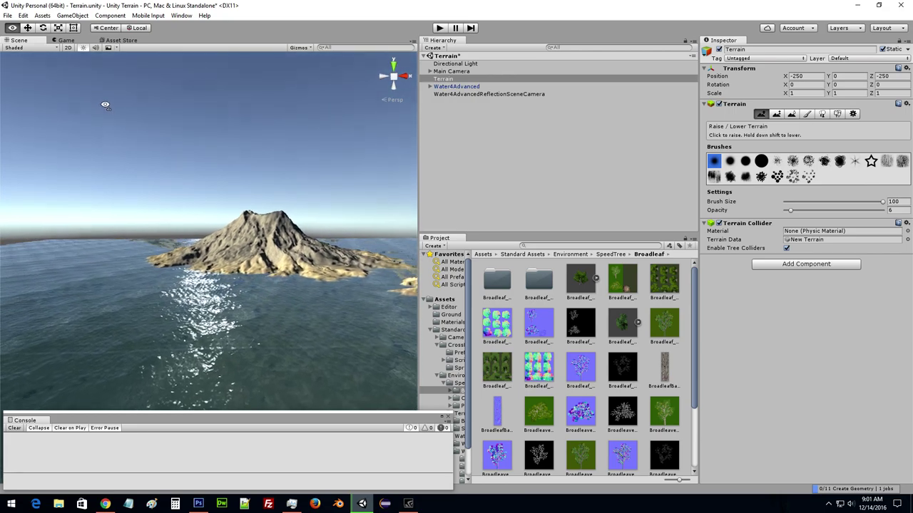
pyautogui.scroll(5, 86, 90)
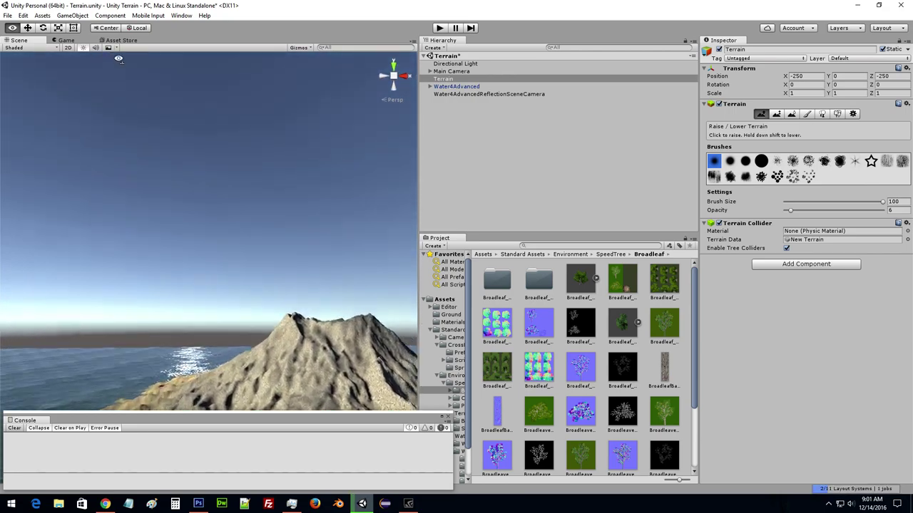
pyautogui.moveTo(86, 89)
pyautogui.keyDown('alt'); pyautogui.mouseDown()
pyautogui.moveTo(181, 209)
pyautogui.moveTo(223, 193)
pyautogui.moveTo(271, 200)
pyautogui.mouseUp(); pyautogui.keyUp('alt')
pyautogui.scroll(-5, 223, 192)
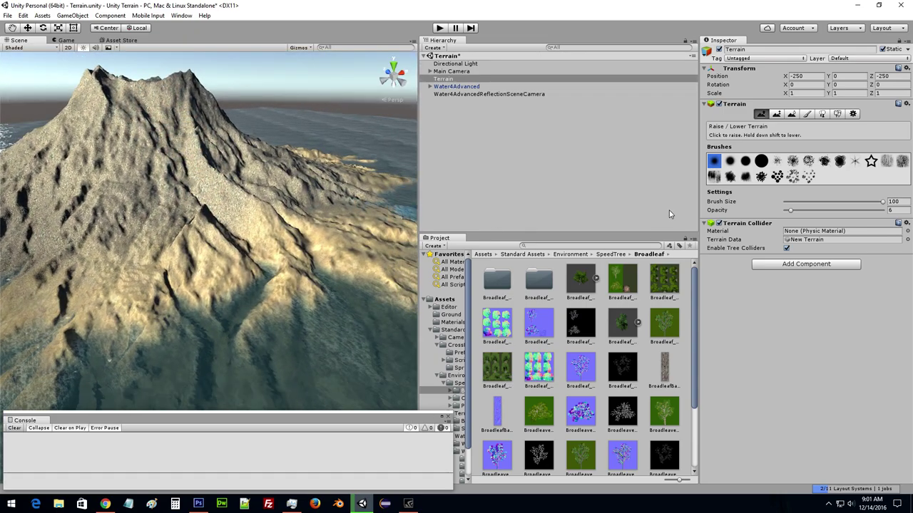
pyautogui.click(822, 115)
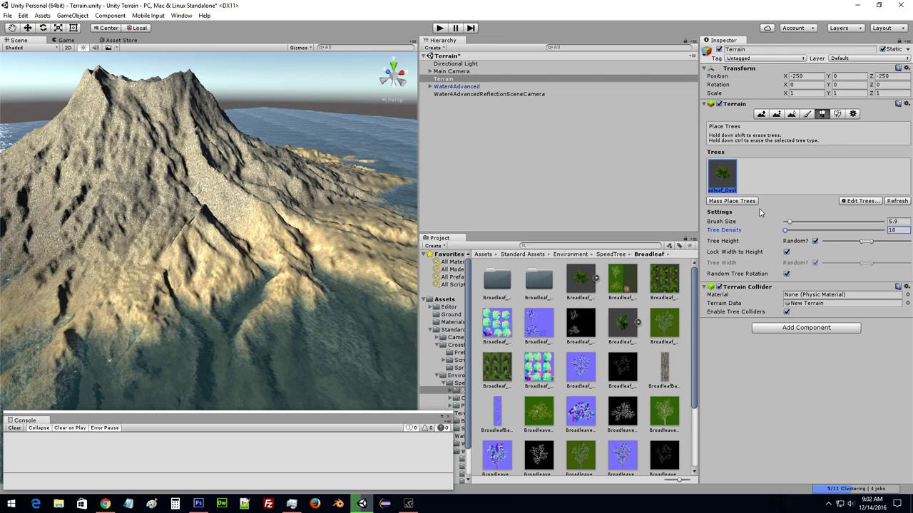
pyautogui.click(740, 201)
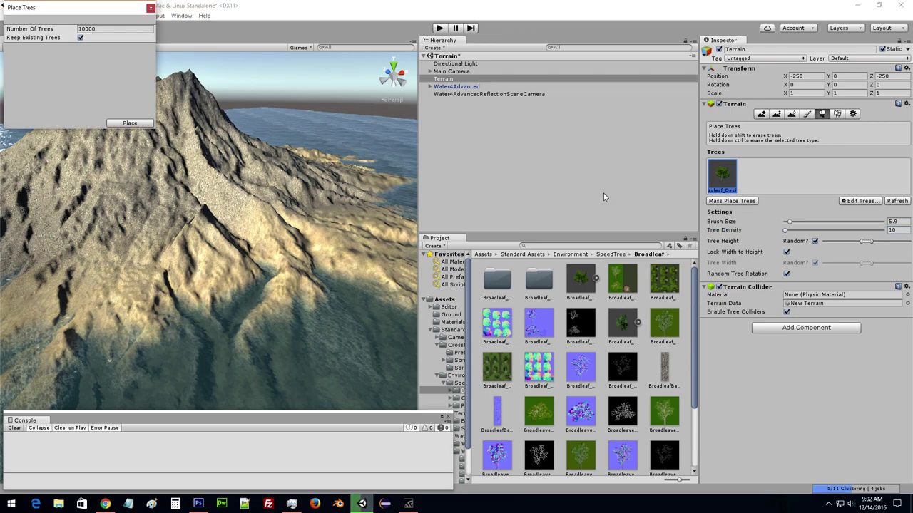
pyautogui.click(102, 27)
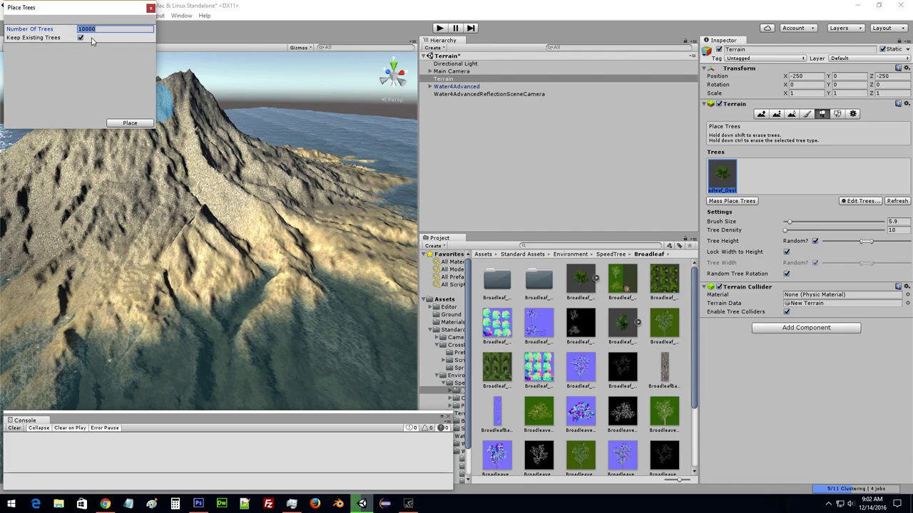
pyautogui.write('50')
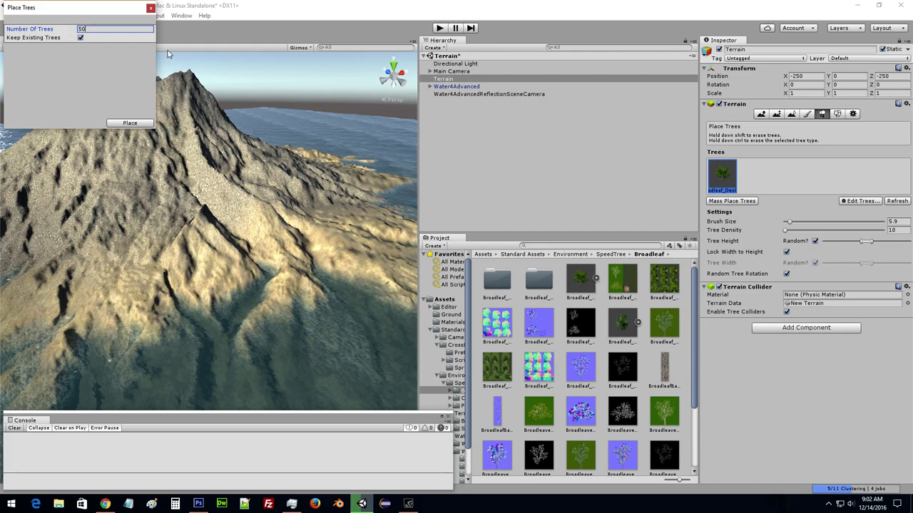
pyautogui.click(131, 124)
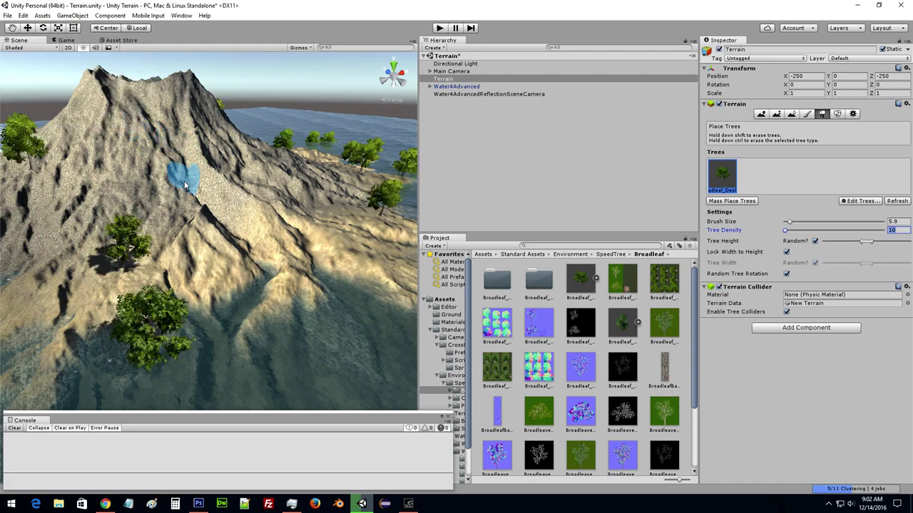
pyautogui.moveTo(184, 179)
pyautogui.keyDown('alt'); pyautogui.mouseDown()
pyautogui.moveTo(206, 190)
pyautogui.moveTo(369, 191)
pyautogui.moveTo(254, 176)
pyautogui.moveTo(85, 178)
pyautogui.moveTo(98, 177)
pyautogui.mouseUp(); pyautogui.keyUp('alt')
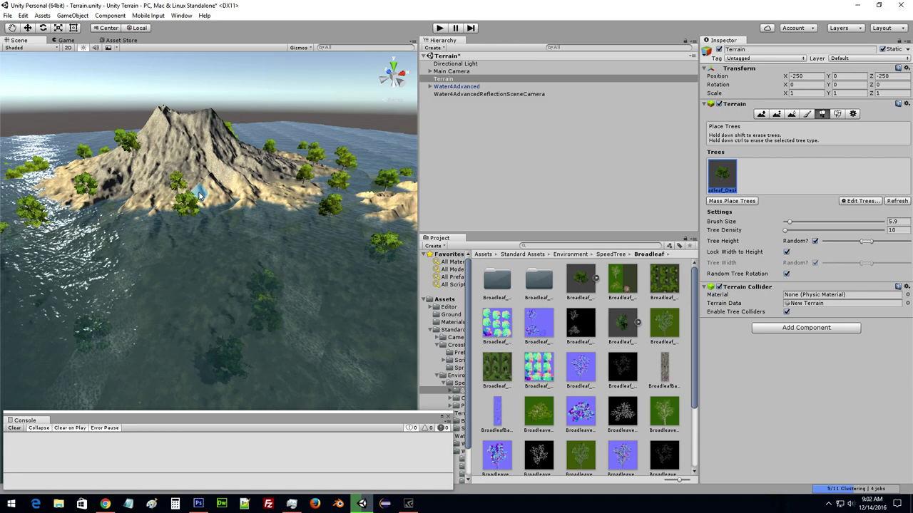
pyautogui.hotkey('ctrl', 'z')
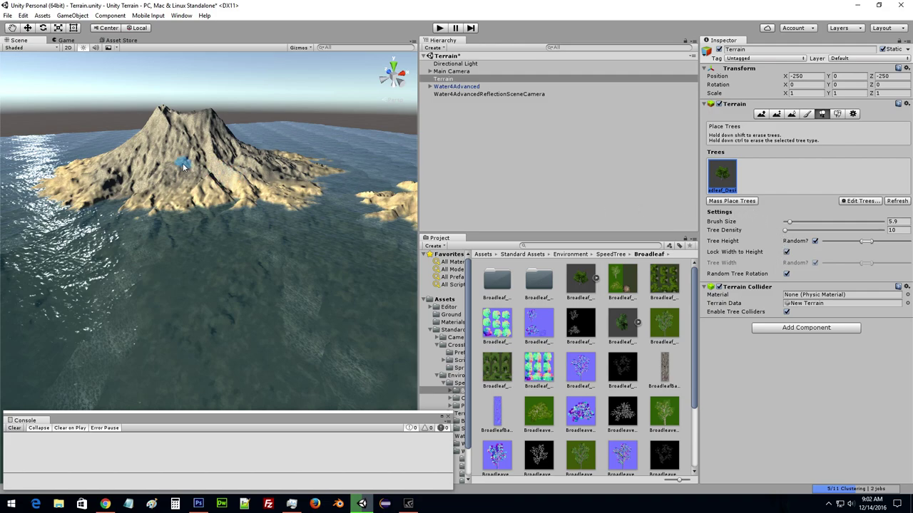
# Paint a column of broadleaf trees on the slope, then undo it.
pyautogui.scroll(3, 183, 152)
pyautogui.moveTo(214, 206); pyautogui.dragTo(236, 278)
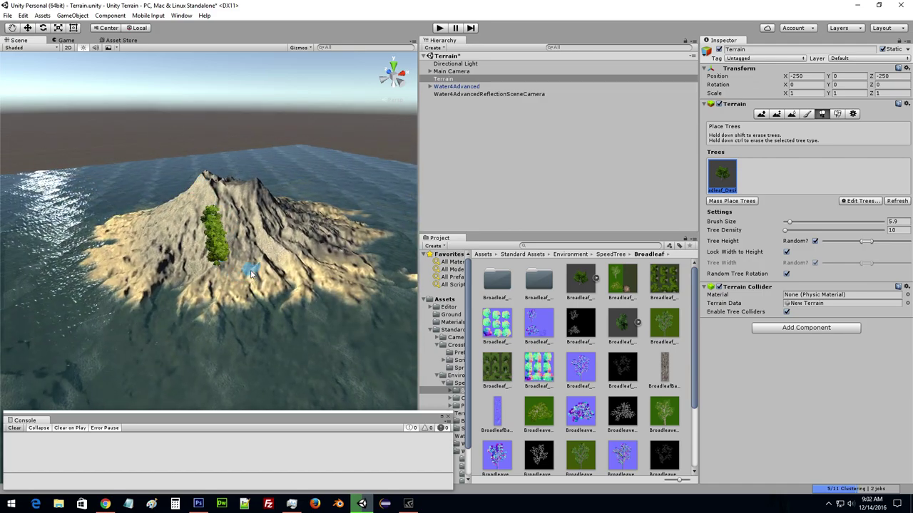
pyautogui.hotkey('ctrl', 'z')
# Plant one broadleaf tree on the mountain's side and bring up Mass Place Trees.
pyautogui.scroll(5, 247, 254)
pyautogui.scroll(-5, 248, 255)
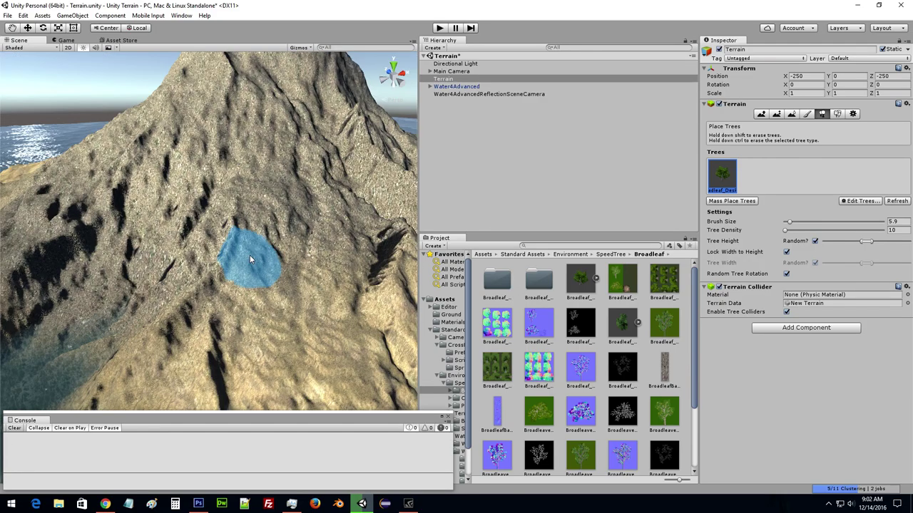
pyautogui.scroll(-2, 299, 293)
pyautogui.moveTo(257, 284)
pyautogui.keyDown('alt'); pyautogui.mouseDown()
pyautogui.moveTo(345, 275)
pyautogui.moveTo(282, 289)
pyautogui.moveTo(247, 282)
pyautogui.moveTo(277, 306)
pyautogui.moveTo(174, 251)
pyautogui.moveTo(213, 282)
pyautogui.moveTo(197, 285)
pyautogui.mouseUp(); pyautogui.keyUp('alt')
pyautogui.click(246, 282)
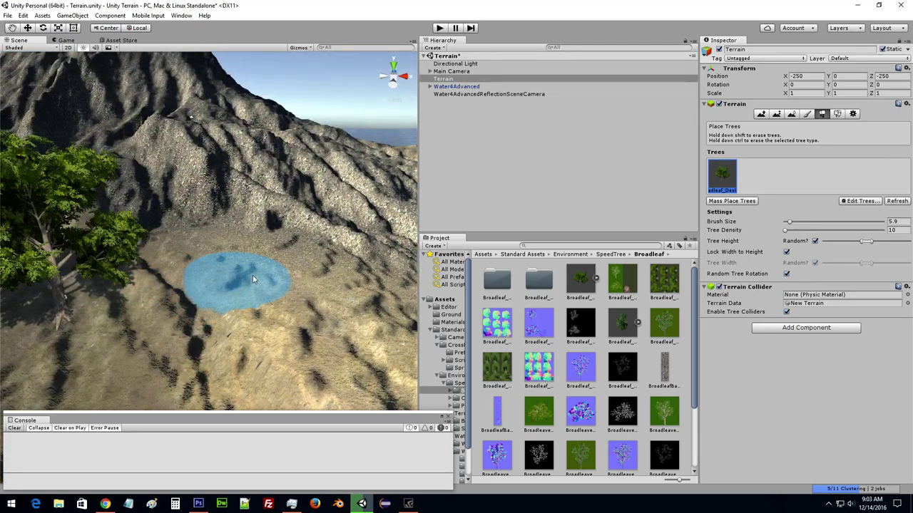
pyautogui.keyDown('alt'); pyautogui.moveTo(252, 276); pyautogui.dragTo(320, 271); pyautogui.keyUp('alt')
pyautogui.click(732, 201)
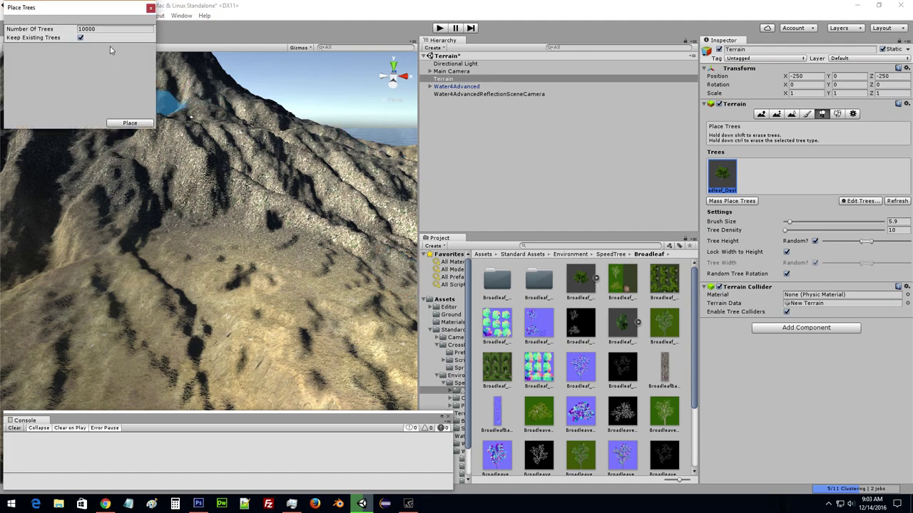
# Mass-place 10000 trees, frame the terrain, then undo the dense placement.
pyautogui.click(107, 28)
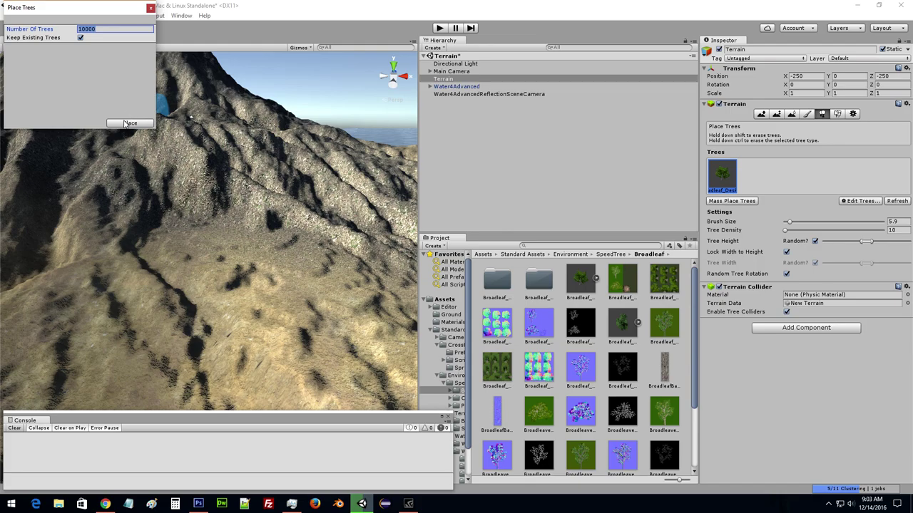
pyautogui.click(129, 124)
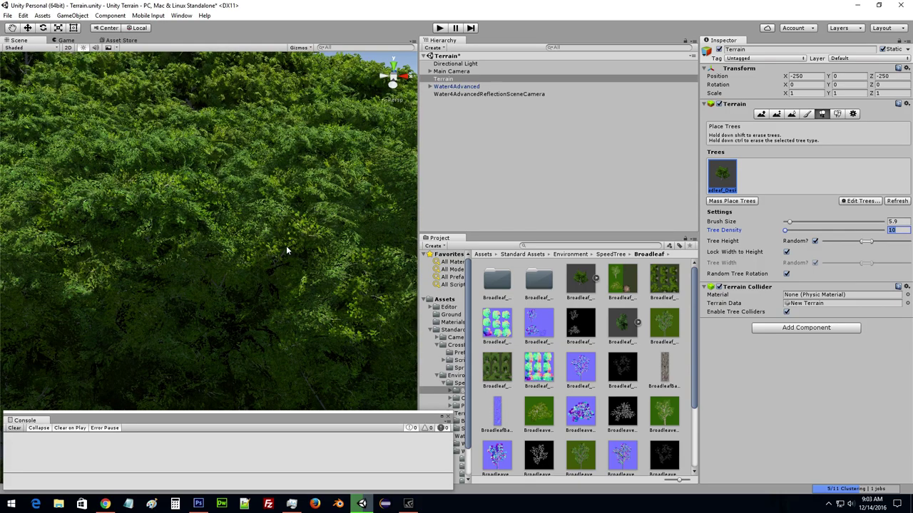
pyautogui.press('f')
pyautogui.hotkey('ctrl', 'z')
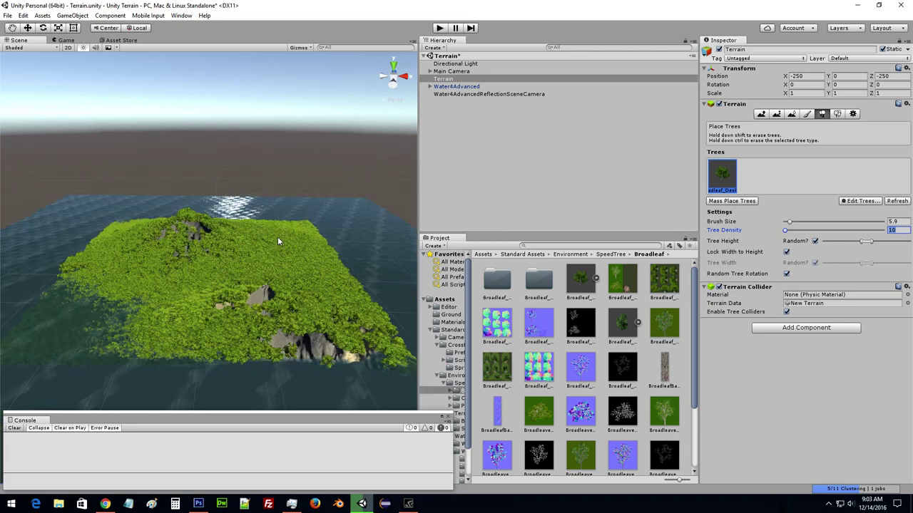
# Mass-place trees again with Number Of Trees set to 10.
pyautogui.click(748, 202)
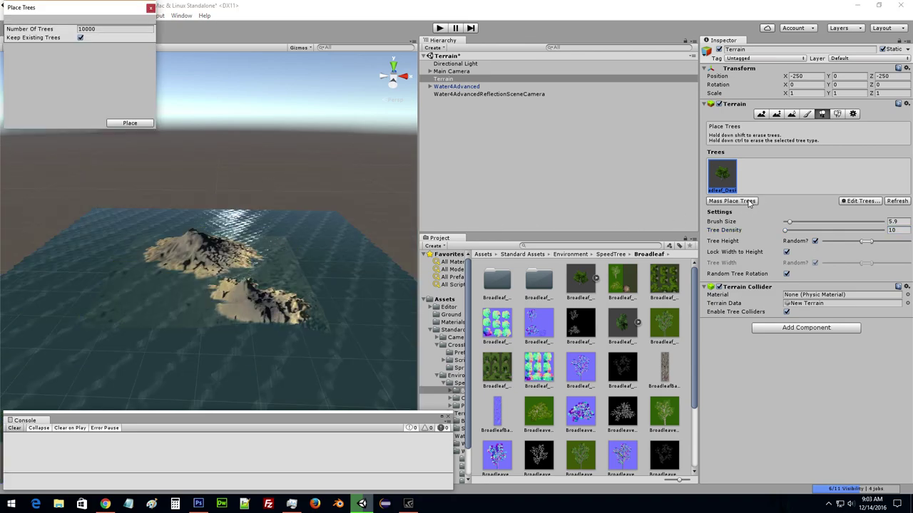
pyautogui.click(83, 30)
pyautogui.write('10')
pyautogui.click(122, 123)
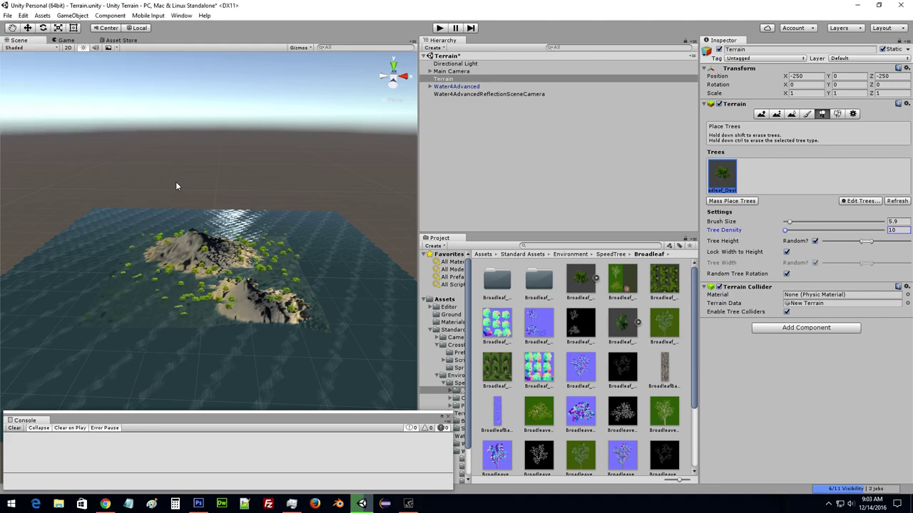
# In Top view, set tree brush size to 100 and erase trees standing in water.
pyautogui.click(393, 67)
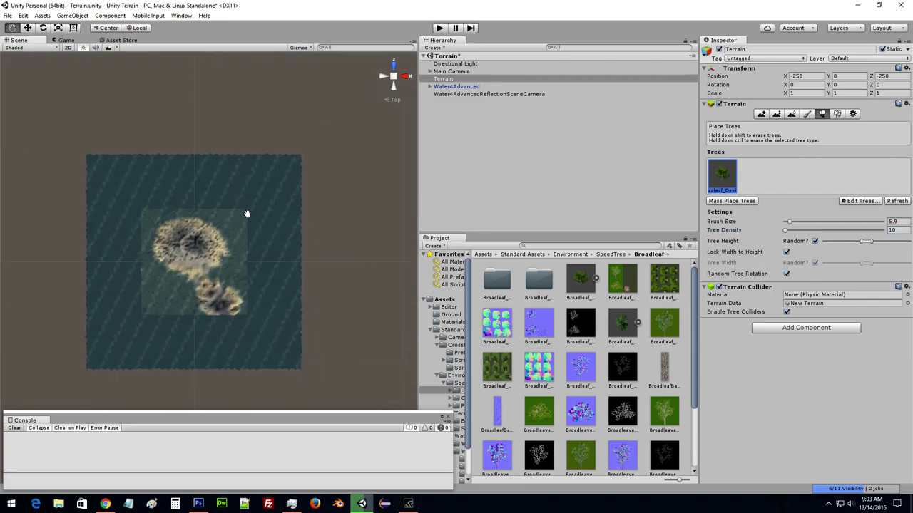
pyautogui.scroll(2, 247, 212)
pyautogui.scroll(4, 256, 220)
pyautogui.scroll(2, 263, 216)
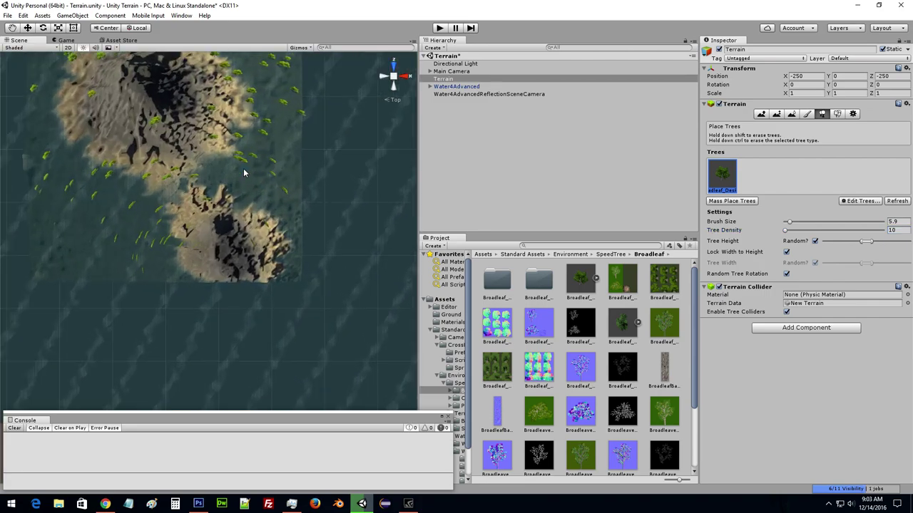
pyautogui.scroll(2, 249, 159)
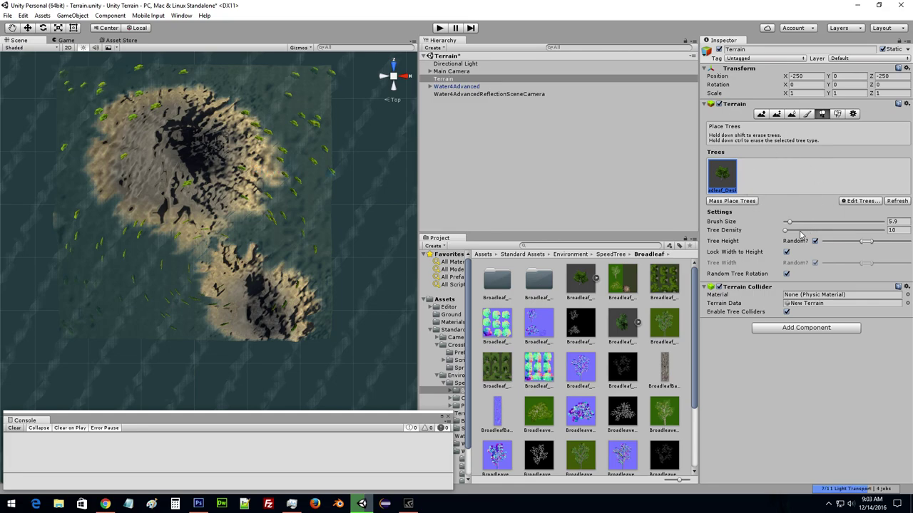
pyautogui.moveTo(788, 223); pyautogui.dragTo(884, 223)
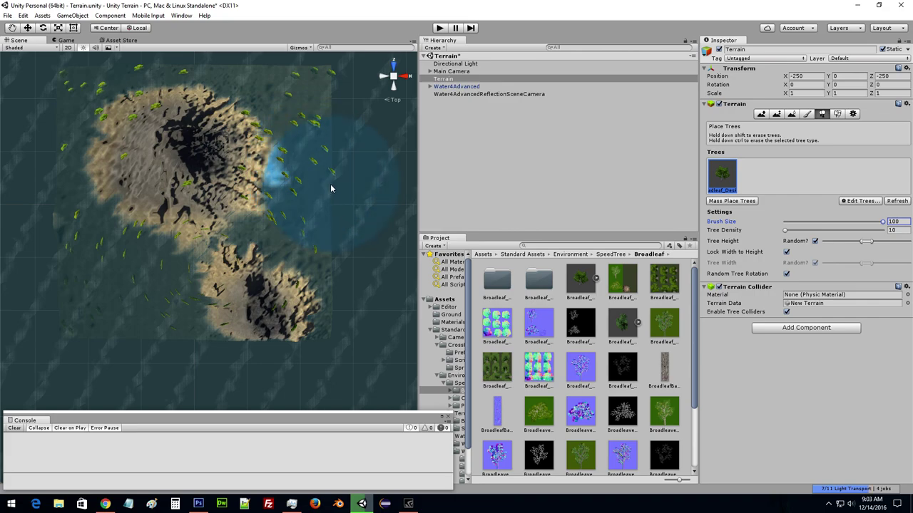
pyautogui.moveTo(336, 173)
pyautogui.keyDown('shift'); pyautogui.mouseDown()
pyautogui.moveTo(292, 94)
pyautogui.moveTo(193, 57)
pyautogui.moveTo(63, 78)
pyautogui.moveTo(72, 270)
pyautogui.moveTo(131, 314)
pyautogui.moveTo(384, 265)
pyautogui.mouseUp(); pyautogui.keyUp('shift')
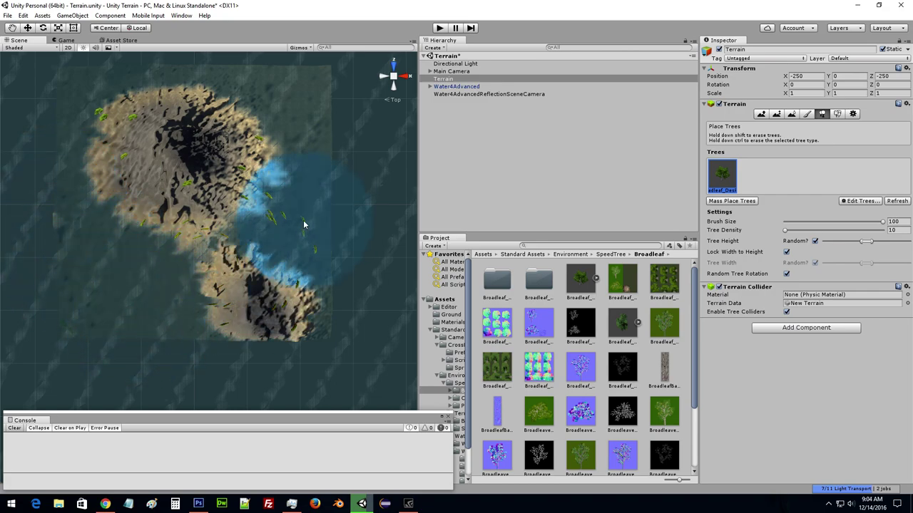
# Orbit the view around the islands to inspect the remaining trees.
pyautogui.keyDown('alt'); pyautogui.moveTo(146, 267); pyautogui.dragTo(262, 204); pyautogui.keyUp('alt')
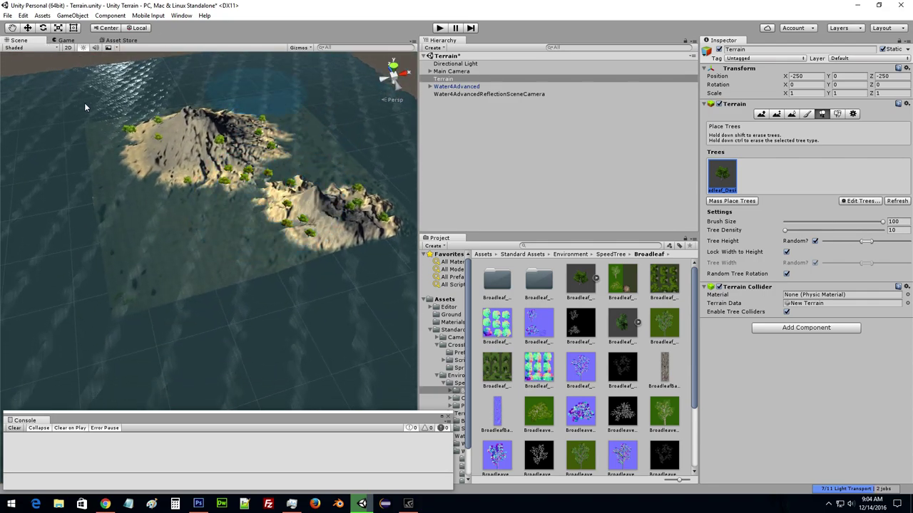
pyautogui.keyDown('alt'); pyautogui.moveTo(84, 107); pyautogui.dragTo(149, 152); pyautogui.keyUp('alt')
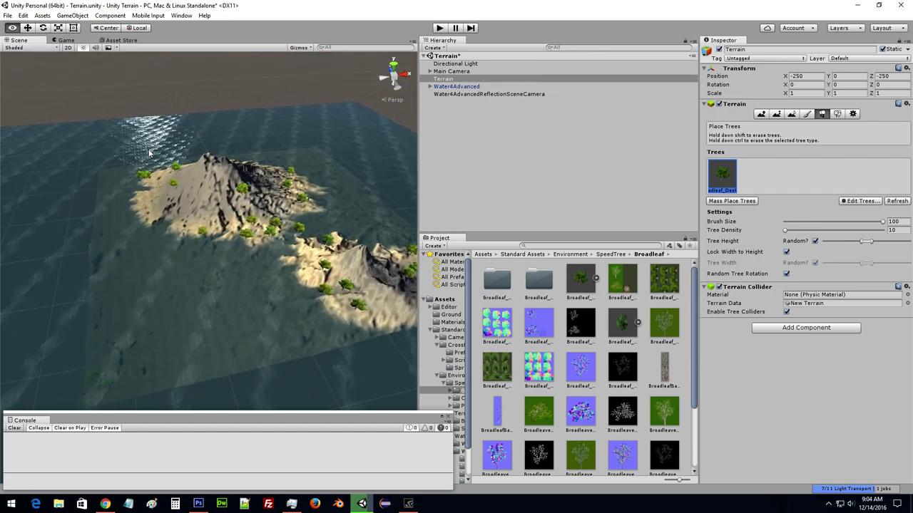
pyautogui.click(111, 333)
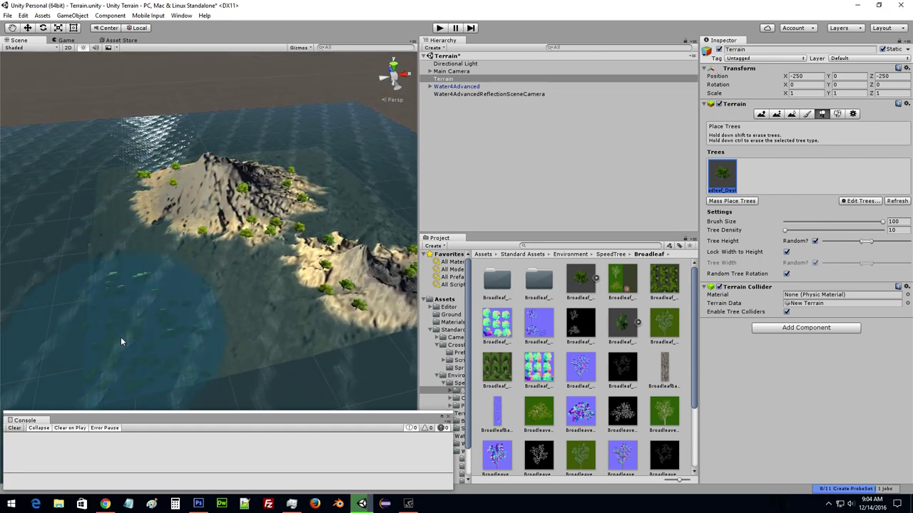
pyautogui.moveTo(157, 368)
pyautogui.keyDown('alt'); pyautogui.mouseDown()
pyautogui.moveTo(161, 299)
pyautogui.moveTo(297, 302)
pyautogui.moveTo(295, 267)
pyautogui.moveTo(271, 261)
pyautogui.moveTo(113, 305)
pyautogui.moveTo(187, 316)
pyautogui.moveTo(90, 307)
pyautogui.moveTo(185, 300)
pyautogui.mouseUp(); pyautogui.keyUp('alt')
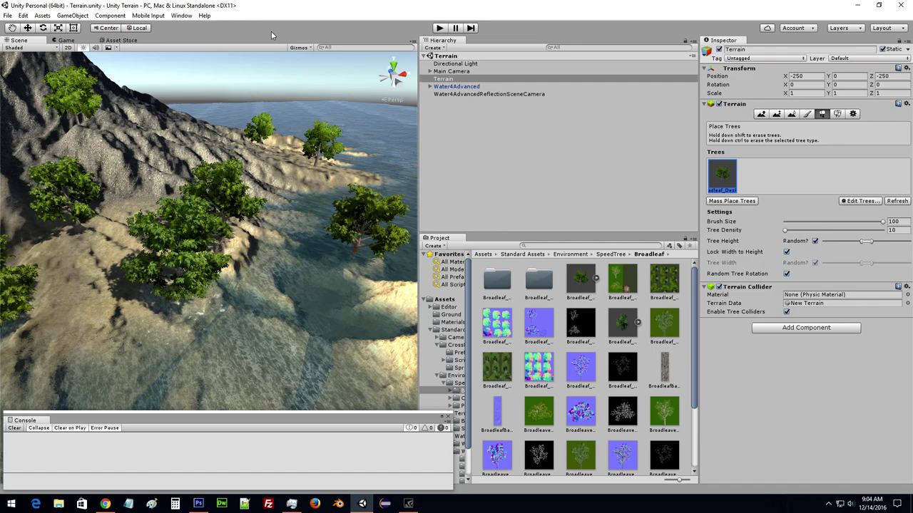
# Enter play mode to view the island with its trees in the Game view.
pyautogui.click(440, 28)
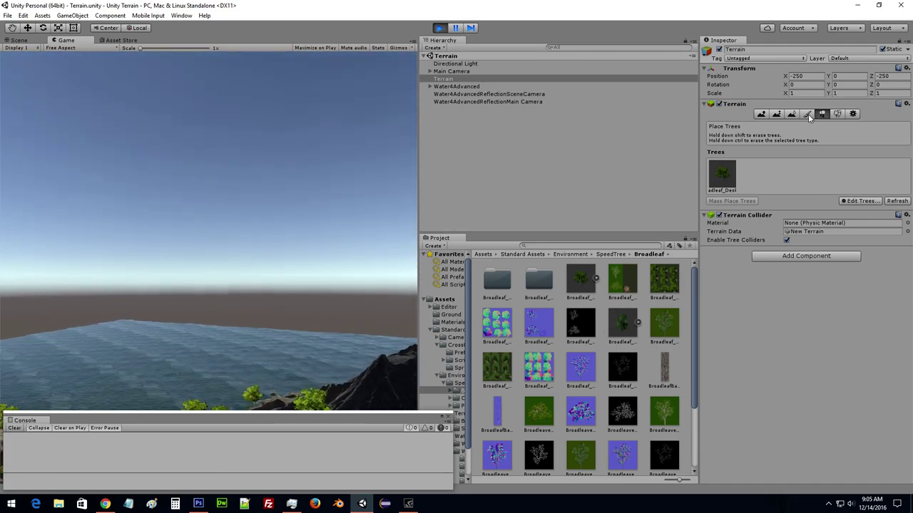
# Exit play mode and start a new terrain texture with the grass image as albedo.
pyautogui.click(439, 28)
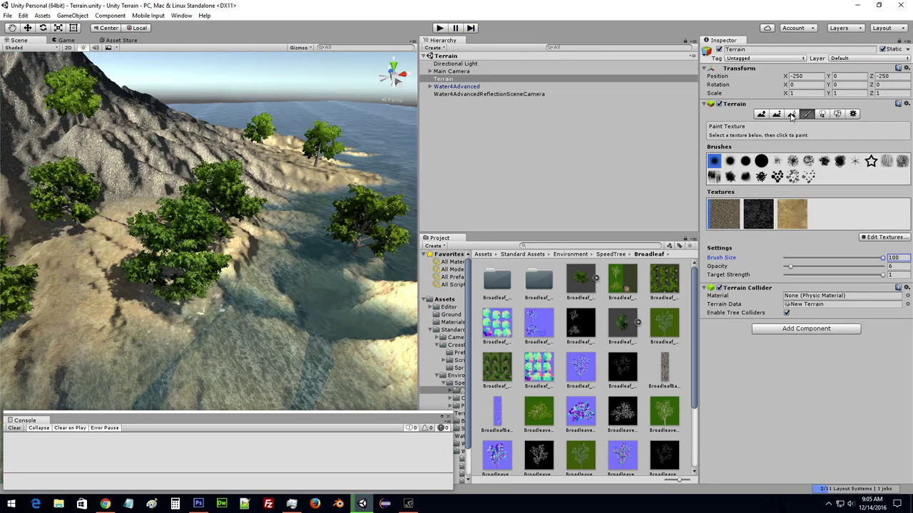
pyautogui.click(884, 236)
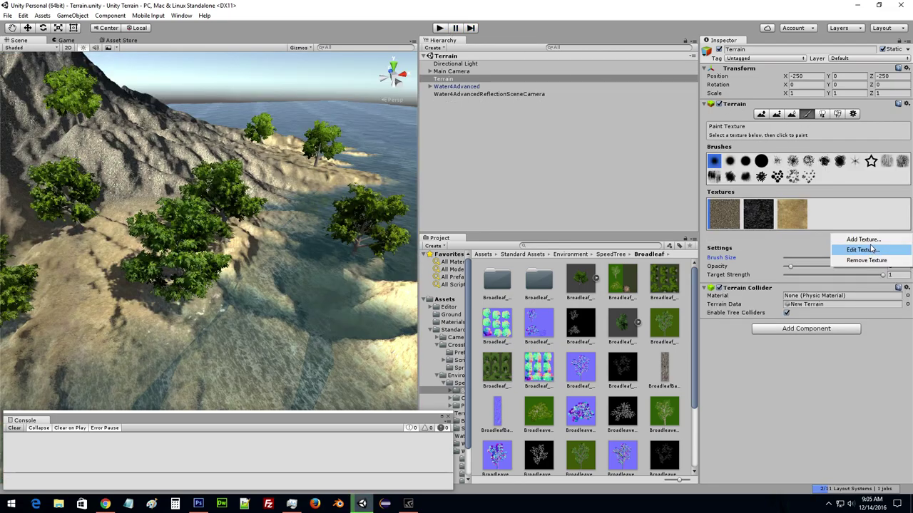
pyautogui.click(862, 242)
pyautogui.click(683, 188)
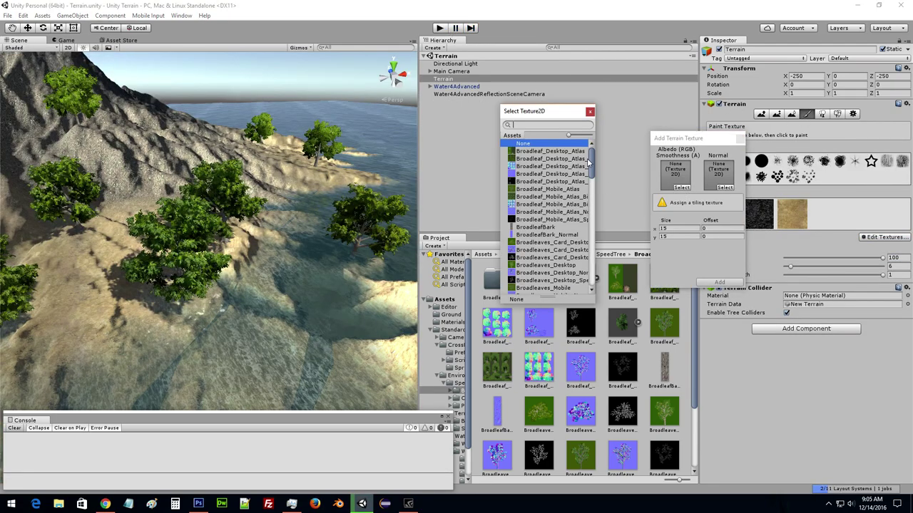
pyautogui.moveTo(587, 160); pyautogui.dragTo(597, 223)
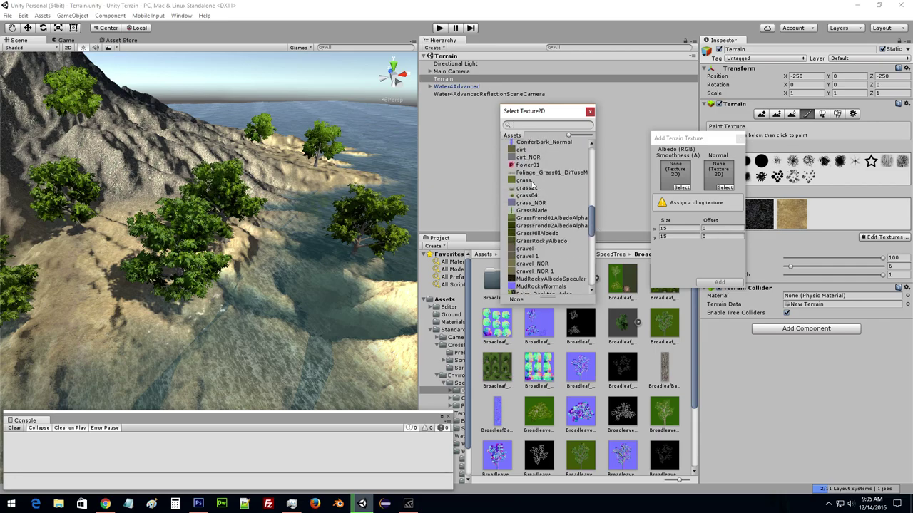
pyautogui.click(531, 182)
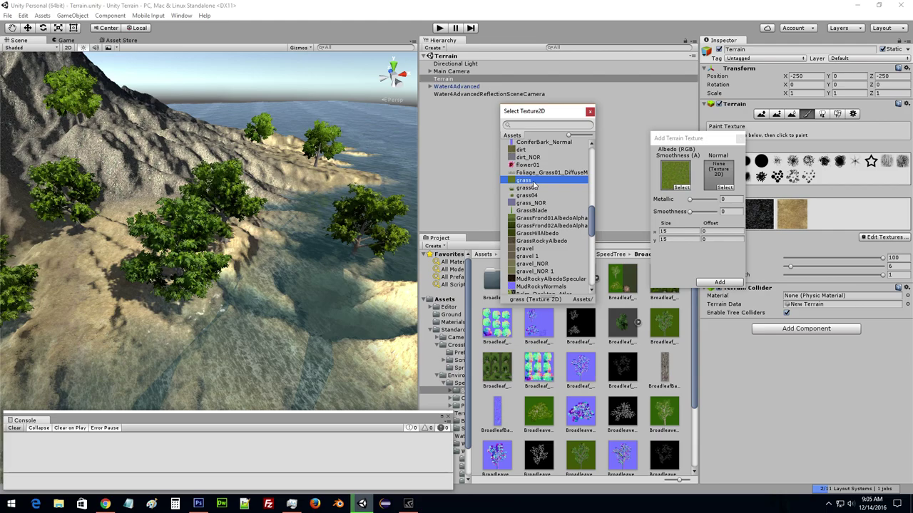
# Set grass_NOR as its normal map and add the grass layer to the terrain.
pyautogui.click(725, 188)
pyautogui.scroll(-5, 575, 185)
pyautogui.scroll(-3, 566, 191)
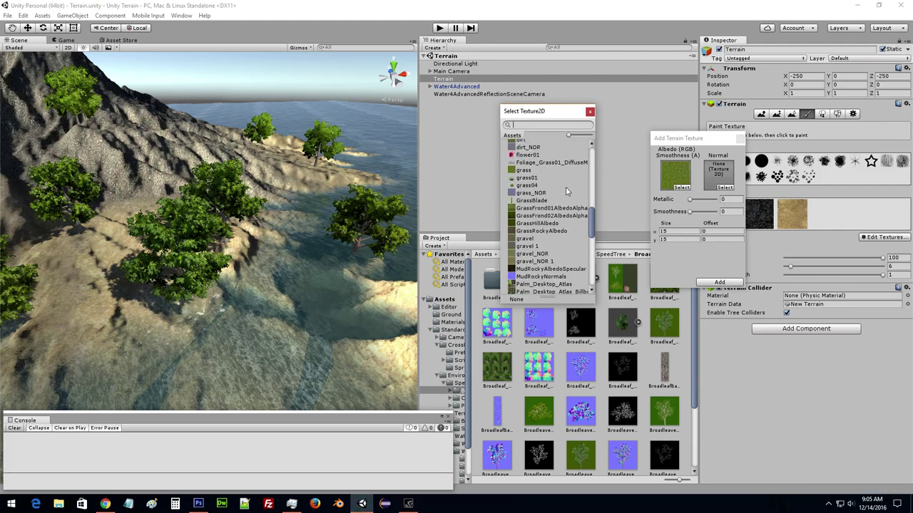
pyautogui.click(542, 192)
pyautogui.click(590, 114)
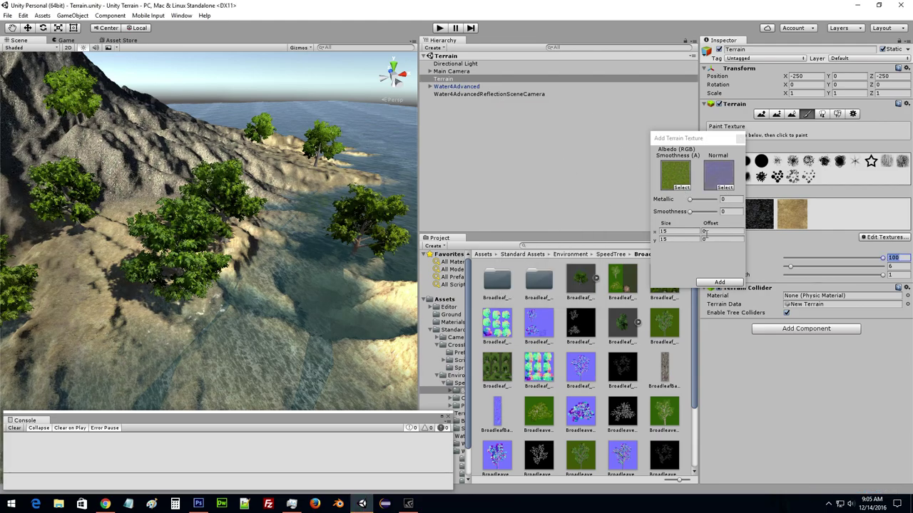
pyautogui.click(720, 282)
# Paint grass onto a slope with the size-36 brush.
pyautogui.scroll(5, 238, 294)
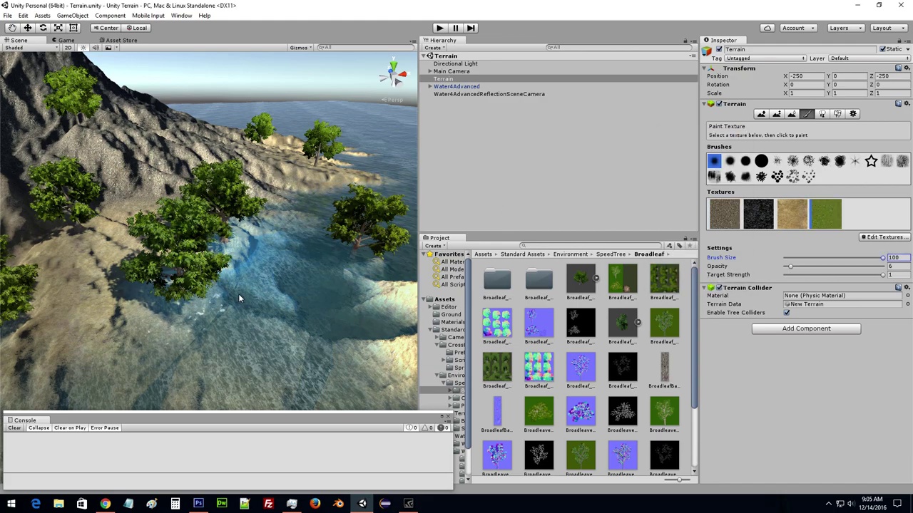
pyautogui.moveTo(227, 244); pyautogui.dragTo(204, 242, button='middle')
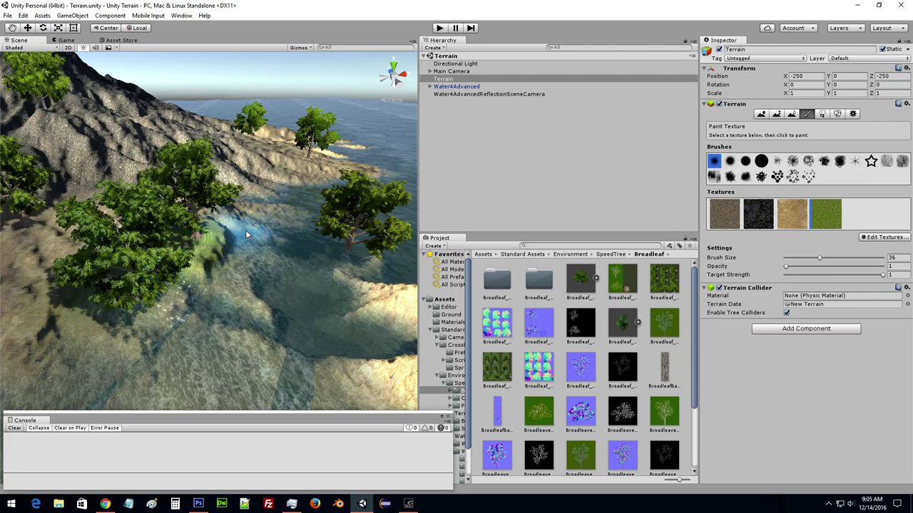
pyautogui.keyDown('alt'); pyautogui.moveTo(246, 230); pyautogui.dragTo(199, 234); pyautogui.keyUp('alt')
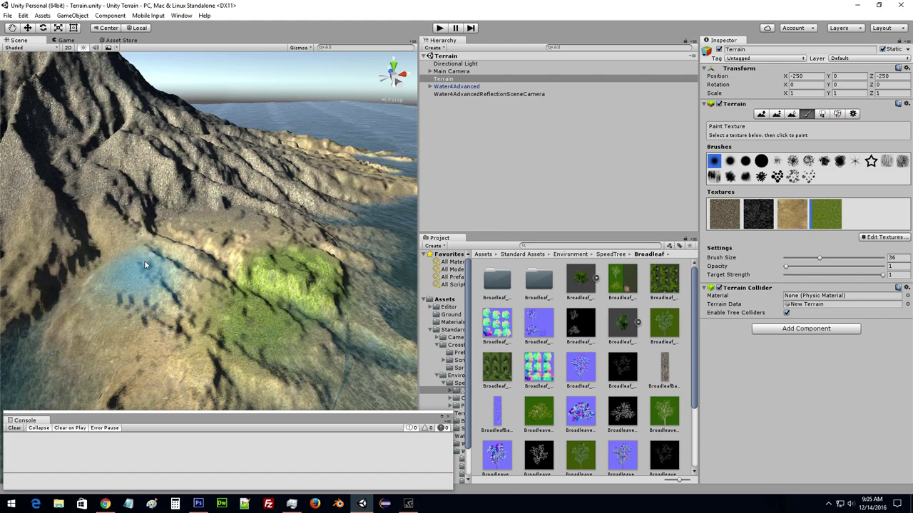
pyautogui.moveTo(144, 251); pyautogui.dragTo(68, 340)
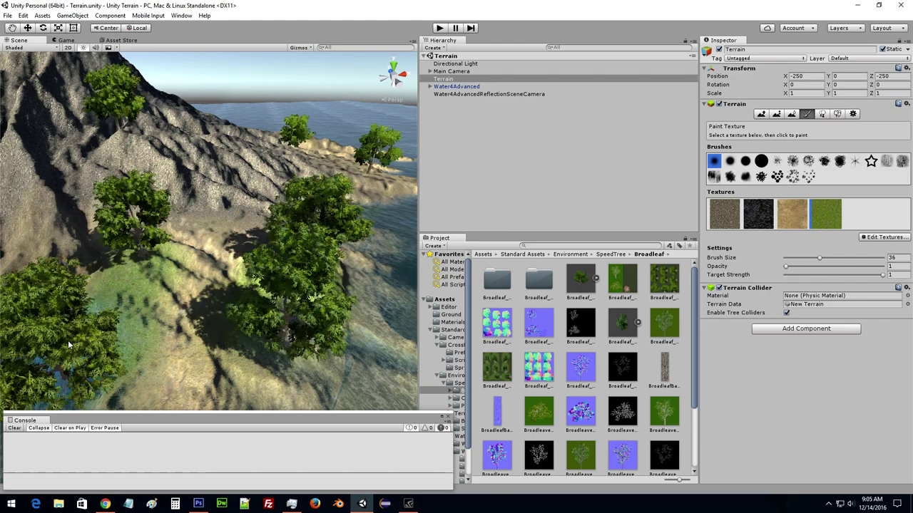
# Paint a grass patch on the shore, then survey the mountains and tree-covered island.
pyautogui.keyDown('alt'); pyautogui.moveTo(217, 231); pyautogui.dragTo(161, 312); pyautogui.keyUp('alt')
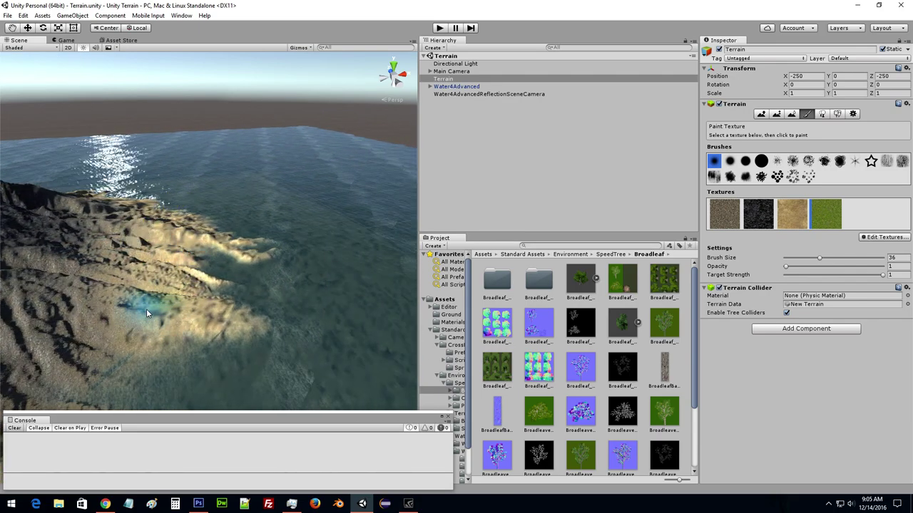
pyautogui.moveTo(141, 250)
pyautogui.keyDown('alt'); pyautogui.mouseDown()
pyautogui.moveTo(199, 314)
pyautogui.moveTo(191, 277)
pyautogui.moveTo(256, 282)
pyautogui.moveTo(309, 221)
pyautogui.moveTo(296, 244)
pyautogui.mouseUp(); pyautogui.keyUp('alt')
pyautogui.click(296, 331)
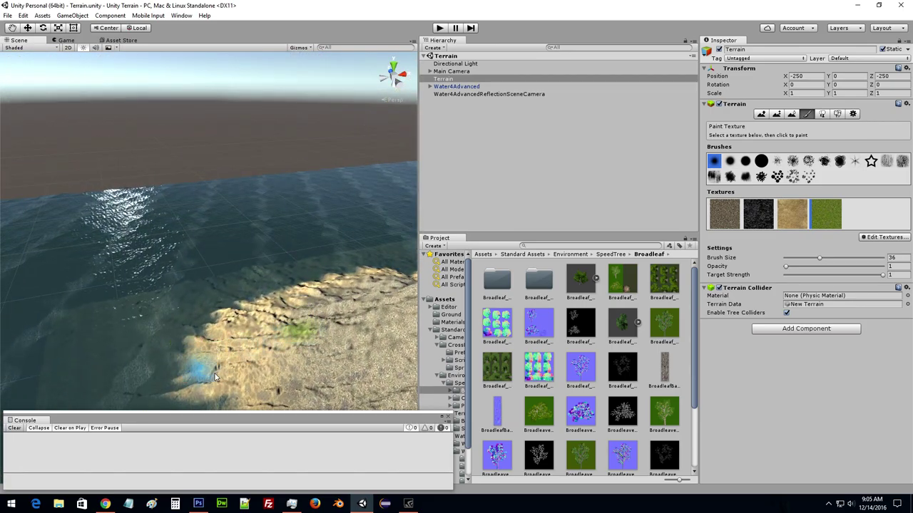
pyautogui.keyDown('alt'); pyautogui.moveTo(194, 357); pyautogui.dragTo(233, 315); pyautogui.keyUp('alt')
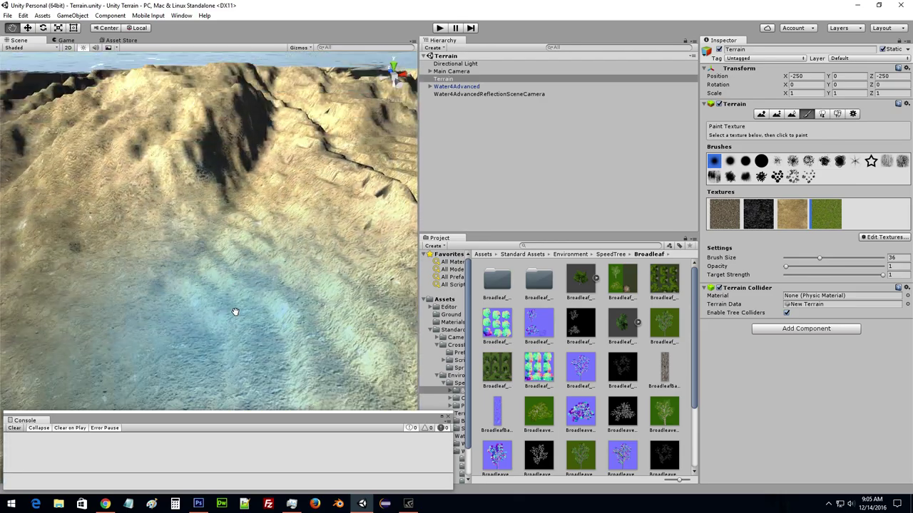
pyautogui.scroll(-5, 232, 316)
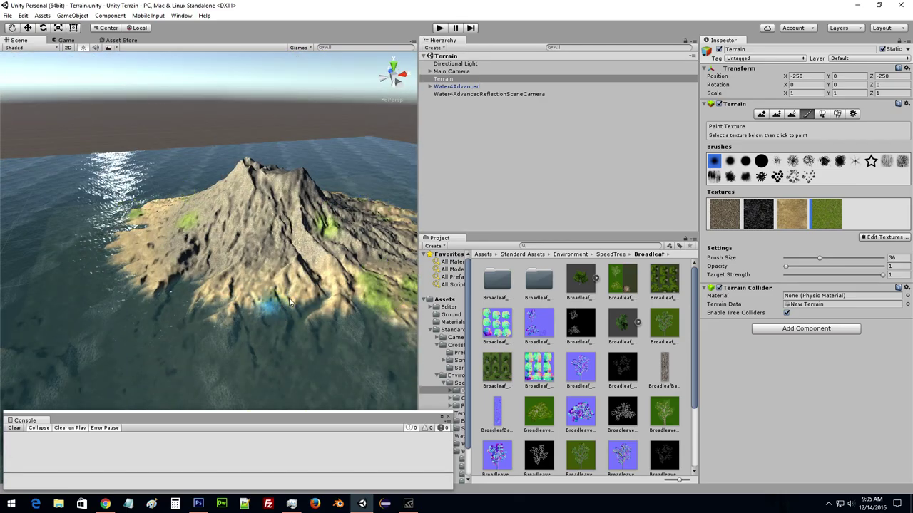
pyautogui.moveTo(288, 302)
pyautogui.keyDown('alt'); pyautogui.mouseDown()
pyautogui.moveTo(240, 356)
pyautogui.moveTo(230, 354)
pyautogui.mouseUp(); pyautogui.keyUp('alt')
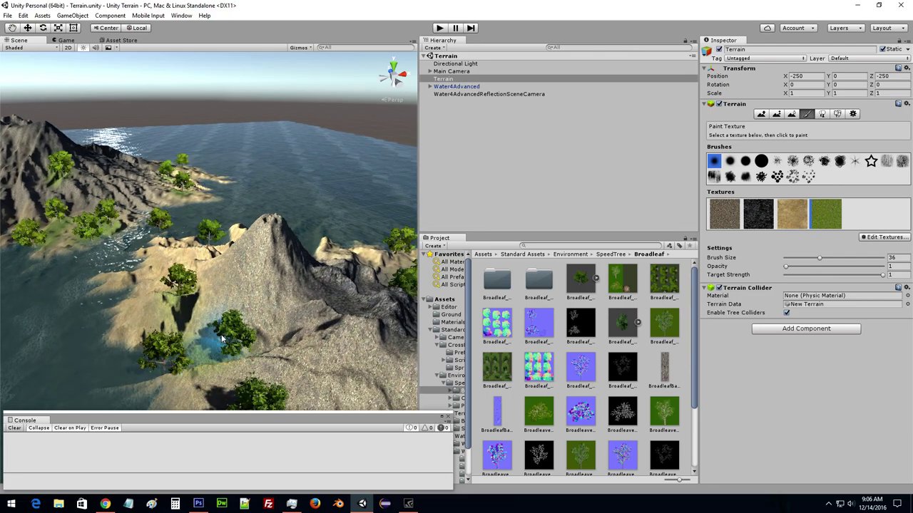
pyautogui.moveTo(179, 364); pyautogui.dragTo(239, 326, button='middle')
pyautogui.moveTo(422, 305)
pyautogui.mouseDown()
pyautogui.moveTo(382, 295)
pyautogui.moveTo(521, 290)
pyautogui.mouseUp()
# Select the Terrain object and frame the island from a closer angle.
pyautogui.scroll(5, 310, 250)
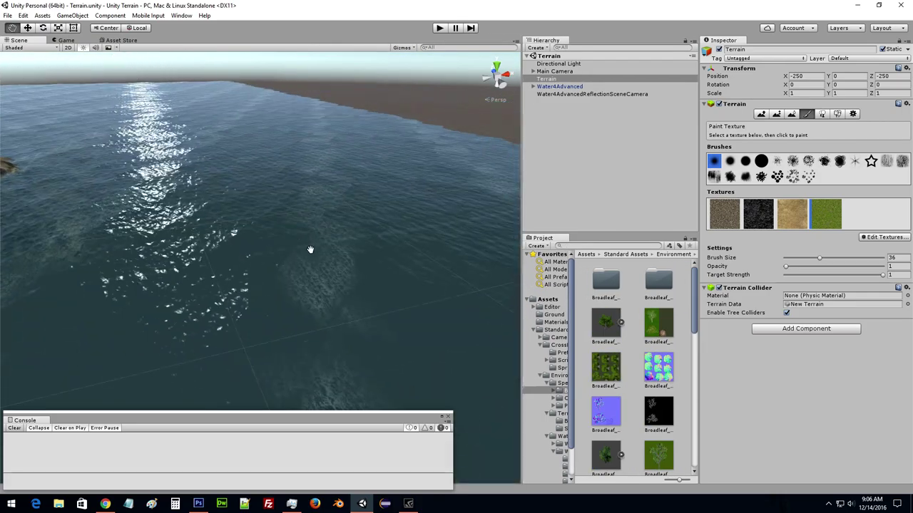
pyautogui.scroll(-4, 310, 249)
pyautogui.scroll(-3, 373, 240)
pyautogui.scroll(-2, 355, 235)
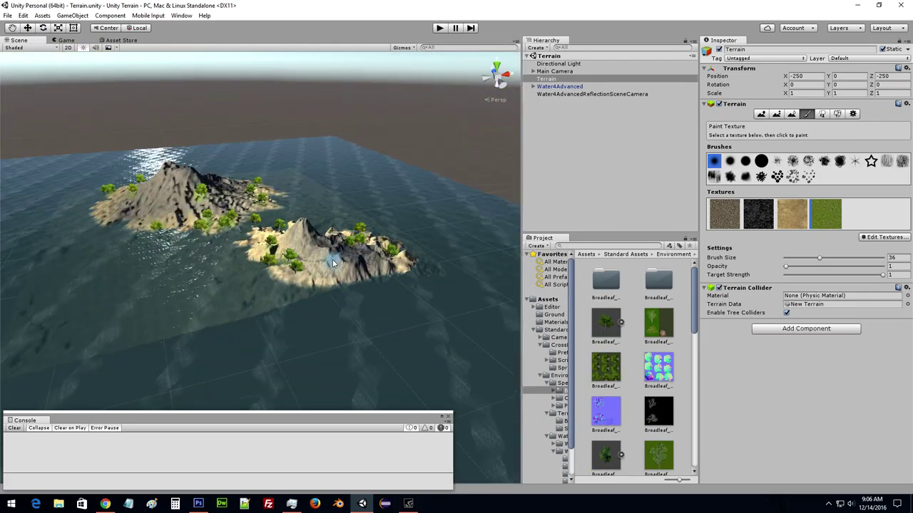
pyautogui.click(551, 81)
pyautogui.scroll(-5, 324, 171)
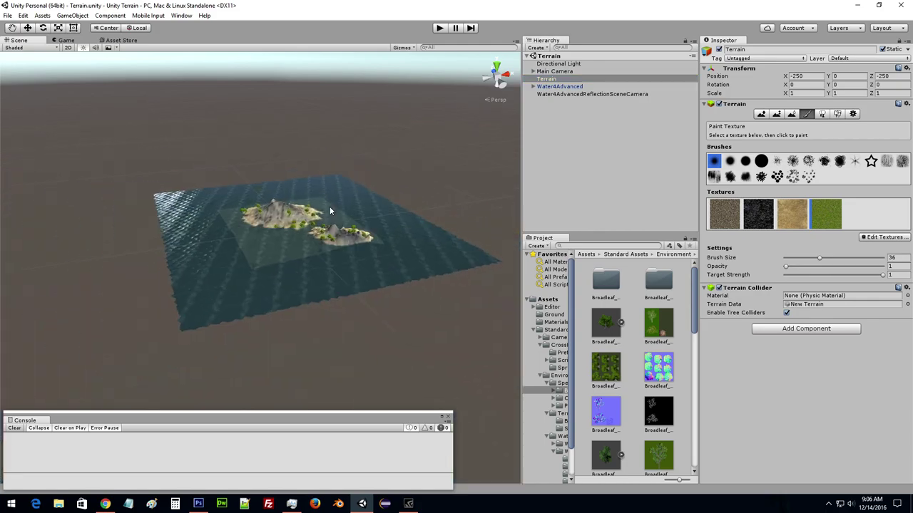
pyautogui.scroll(4, 370, 243)
pyautogui.moveTo(403, 217)
pyautogui.mouseDown(button='middle')
pyautogui.moveTo(378, 193)
pyautogui.moveTo(236, 277)
pyautogui.mouseUp(button='middle')
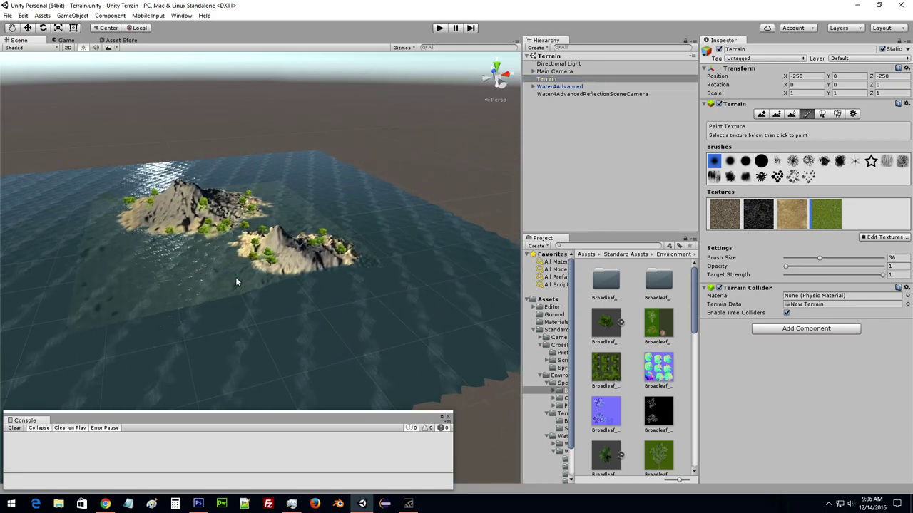
pyautogui.scroll(8, 236, 276)
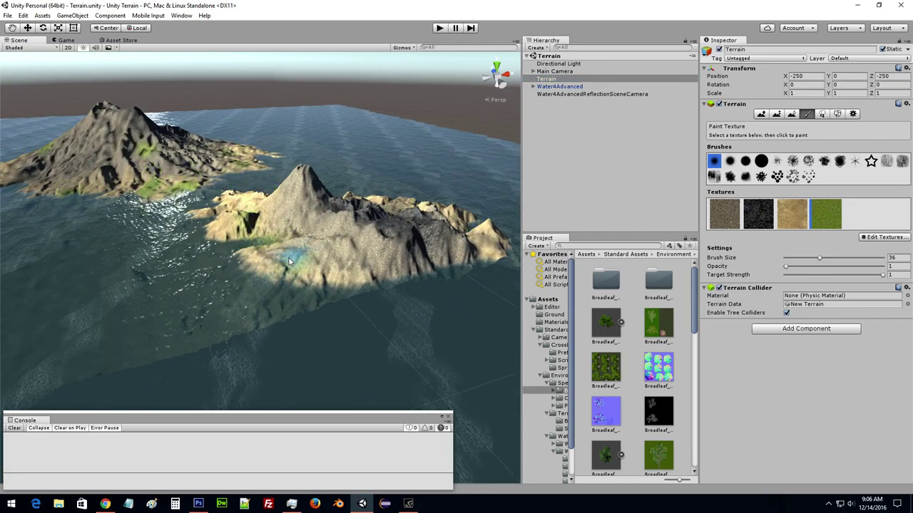
pyautogui.moveTo(289, 266)
pyautogui.keyDown('alt'); pyautogui.mouseDown()
pyautogui.moveTo(279, 269)
pyautogui.moveTo(328, 309)
pyautogui.mouseUp(); pyautogui.keyUp('alt')
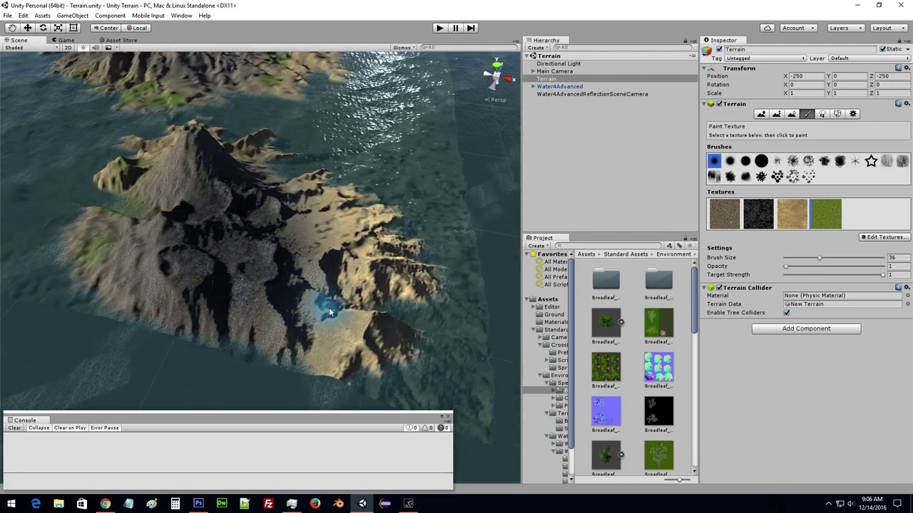
# Paint grass texture patches across the mountain slopes among the trees.
pyautogui.click(318, 318)
pyautogui.click(310, 235)
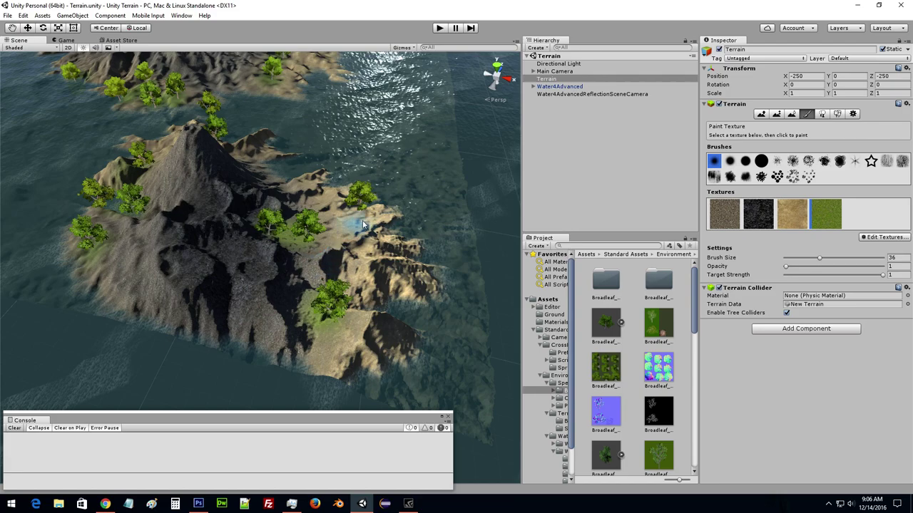
pyautogui.moveTo(352, 211)
pyautogui.keyDown('alt'); pyautogui.mouseDown()
pyautogui.moveTo(264, 238)
pyautogui.moveTo(305, 233)
pyautogui.mouseUp(); pyautogui.keyUp('alt')
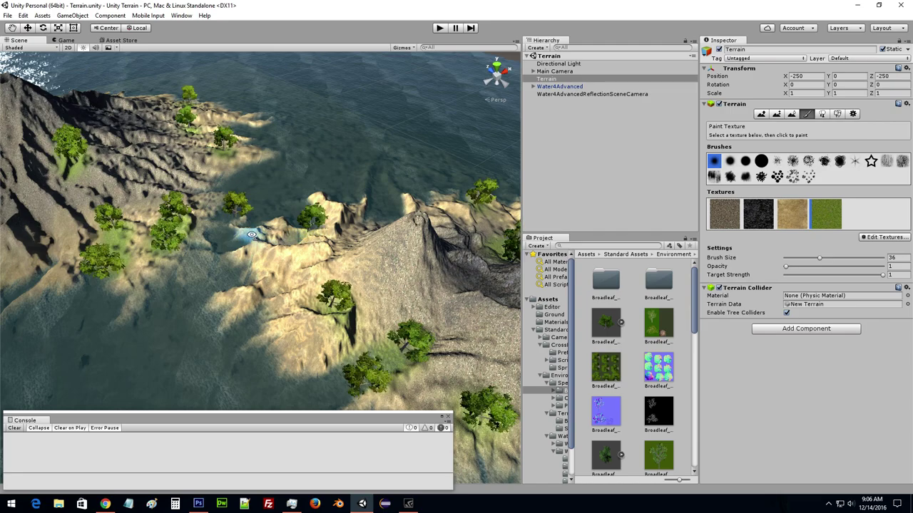
pyautogui.moveTo(305, 232)
pyautogui.keyDown('alt'); pyautogui.mouseDown()
pyautogui.moveTo(152, 200)
pyautogui.moveTo(243, 195)
pyautogui.mouseUp(); pyautogui.keyUp('alt')
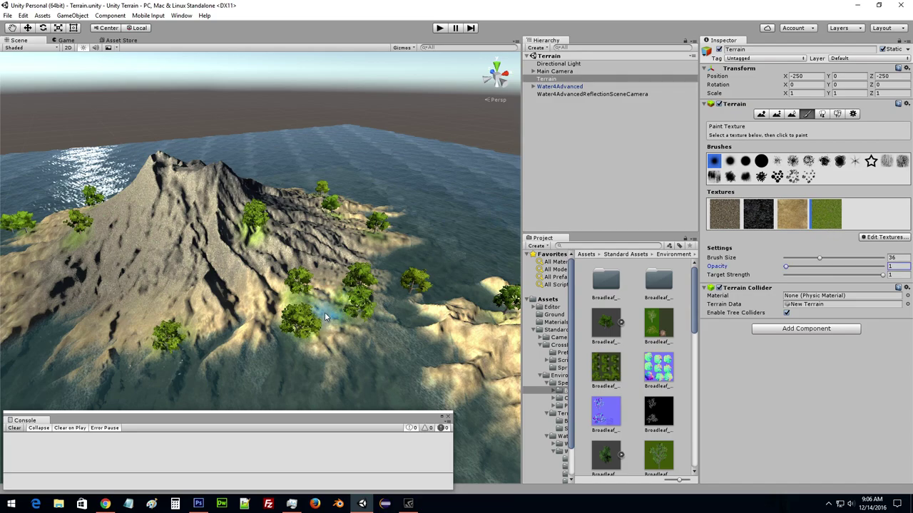
pyautogui.moveTo(324, 317); pyautogui.dragTo(321, 288)
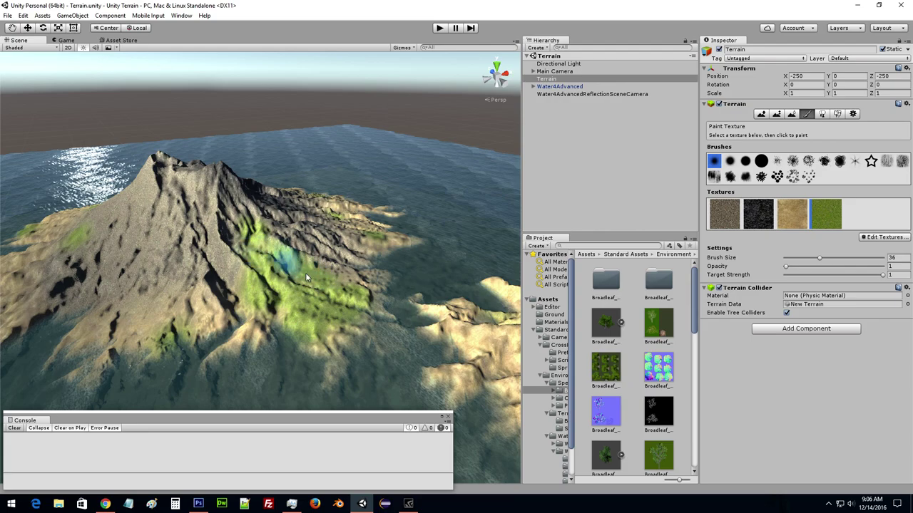
pyautogui.moveTo(305, 273); pyautogui.dragTo(390, 280)
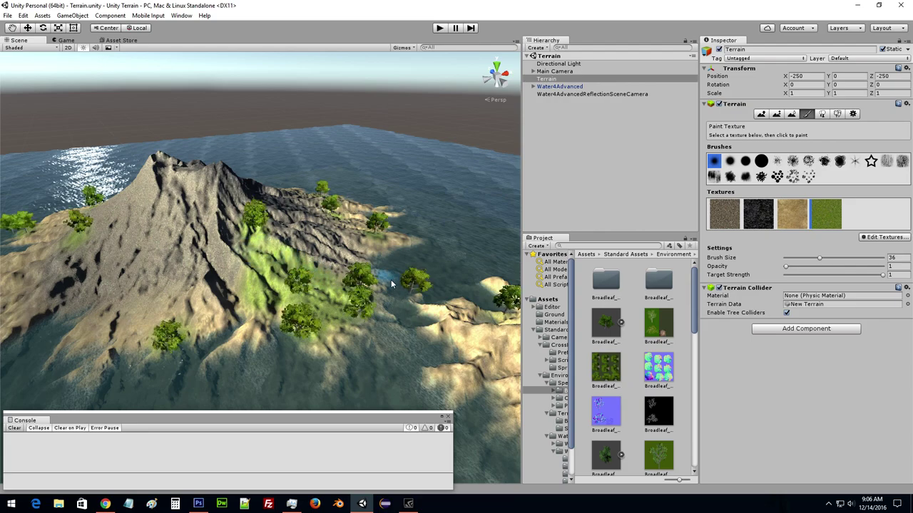
# Place several broadleaf trees along the grassy slopes.
pyautogui.click(822, 115)
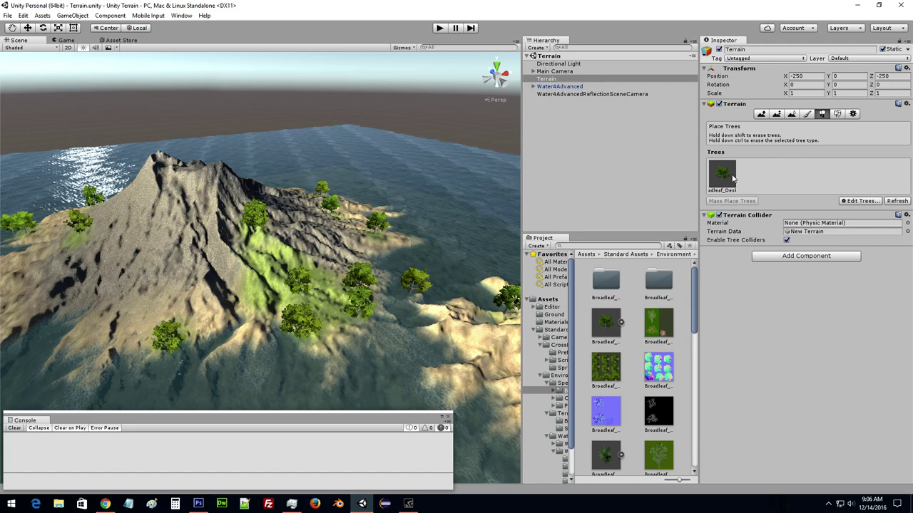
pyautogui.click(732, 178)
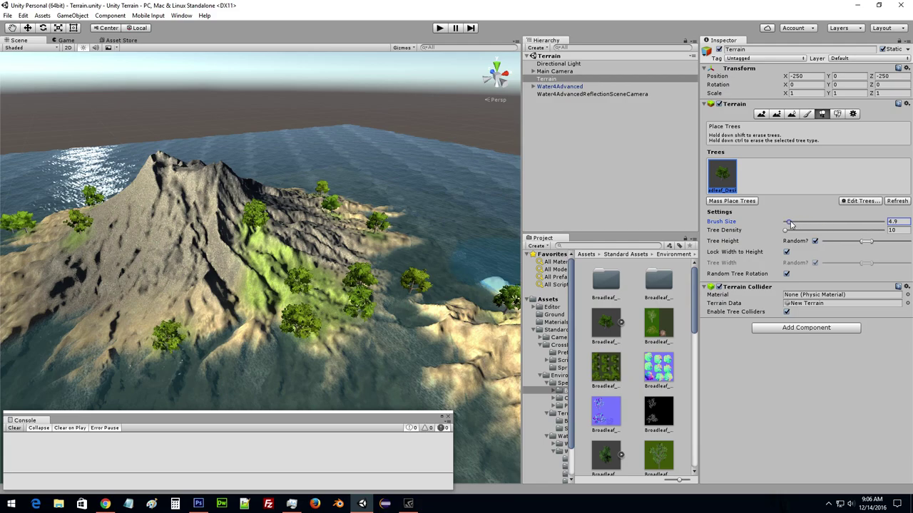
pyautogui.click(268, 273)
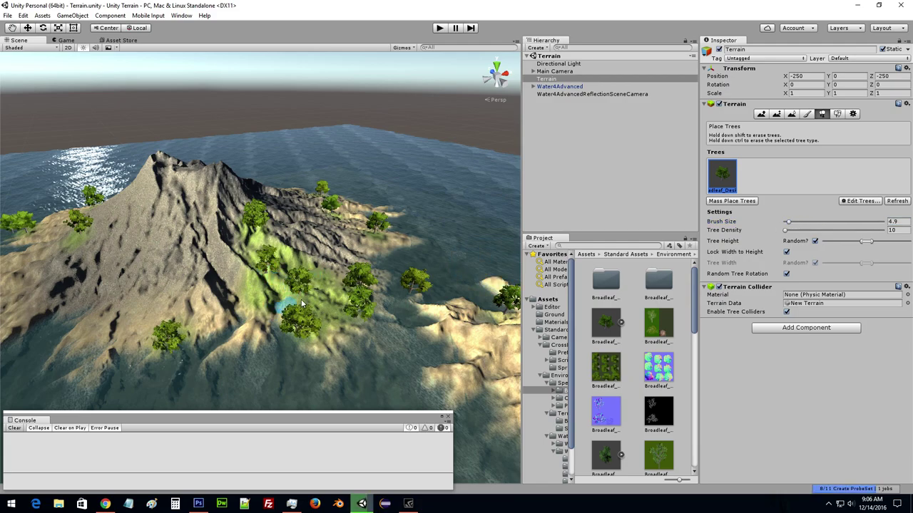
pyautogui.moveTo(306, 269); pyautogui.dragTo(212, 306)
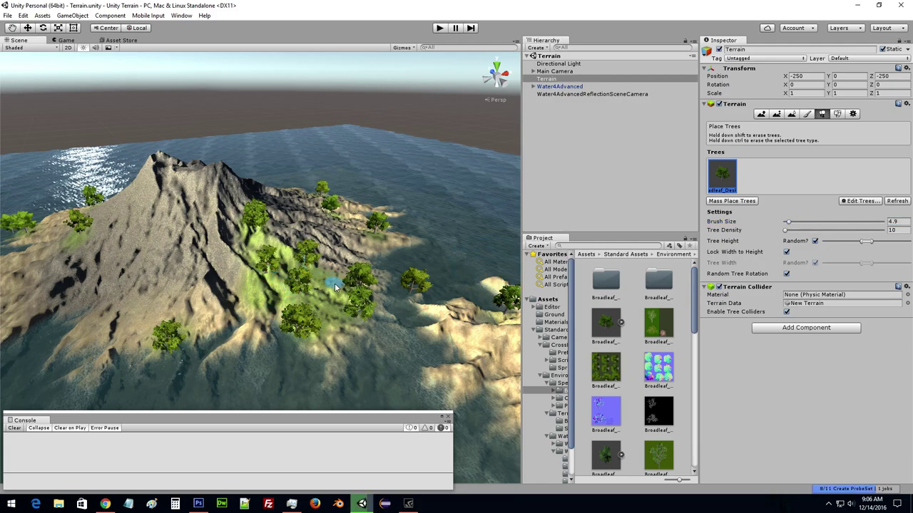
pyautogui.click(188, 290)
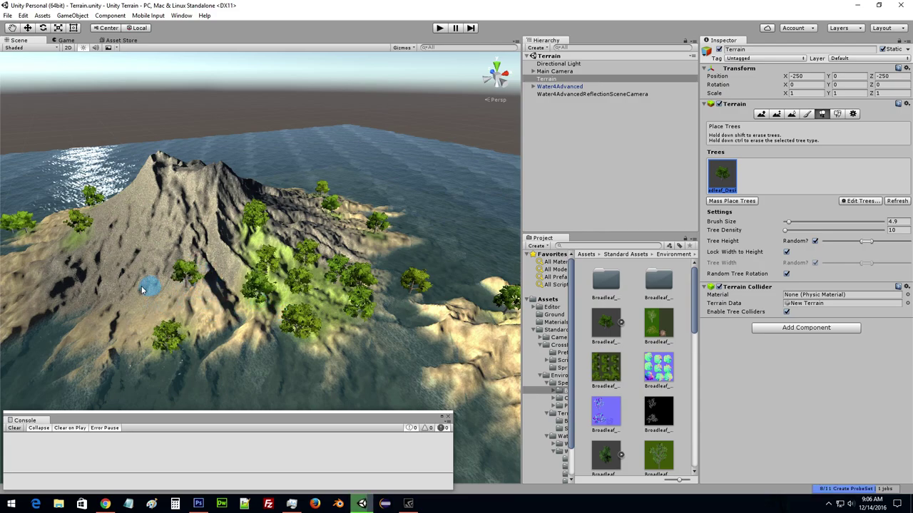
# Swing the view around the island and erase two trees from the mountainside.
pyautogui.moveTo(139, 290)
pyautogui.keyDown('alt'); pyautogui.mouseDown()
pyautogui.moveTo(382, 322)
pyautogui.moveTo(401, 335)
pyautogui.mouseUp(); pyautogui.keyUp('alt')
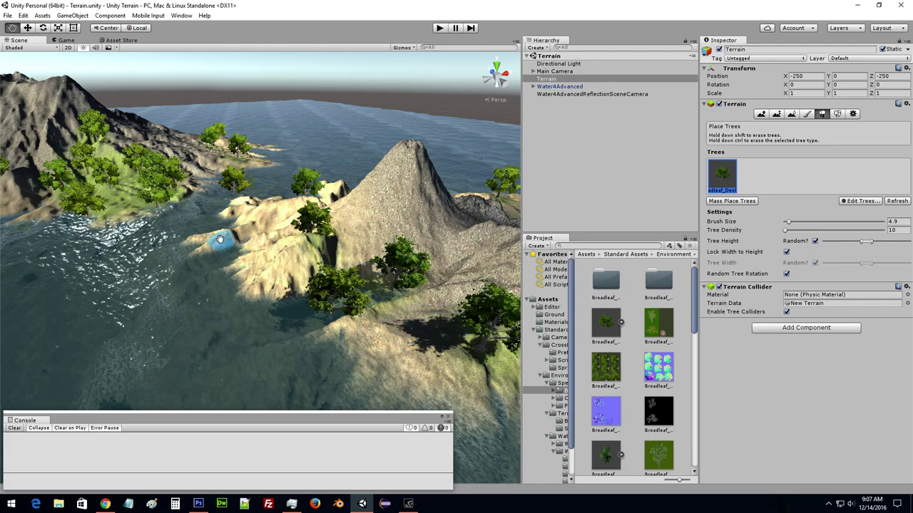
pyautogui.moveTo(401, 312)
pyautogui.keyDown('alt'); pyautogui.mouseDown()
pyautogui.moveTo(259, 228)
pyautogui.moveTo(406, 266)
pyautogui.mouseUp(); pyautogui.keyUp('alt')
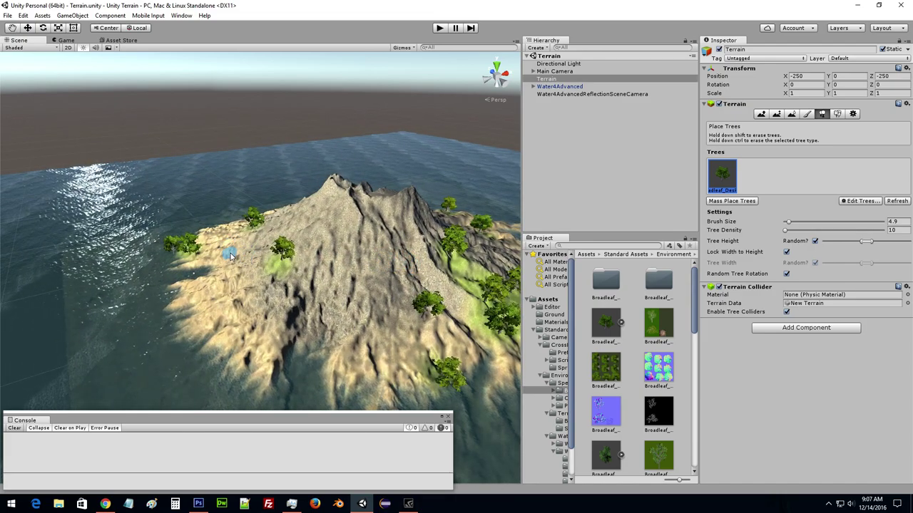
pyautogui.moveTo(245, 241); pyautogui.dragTo(362, 266, button='right')
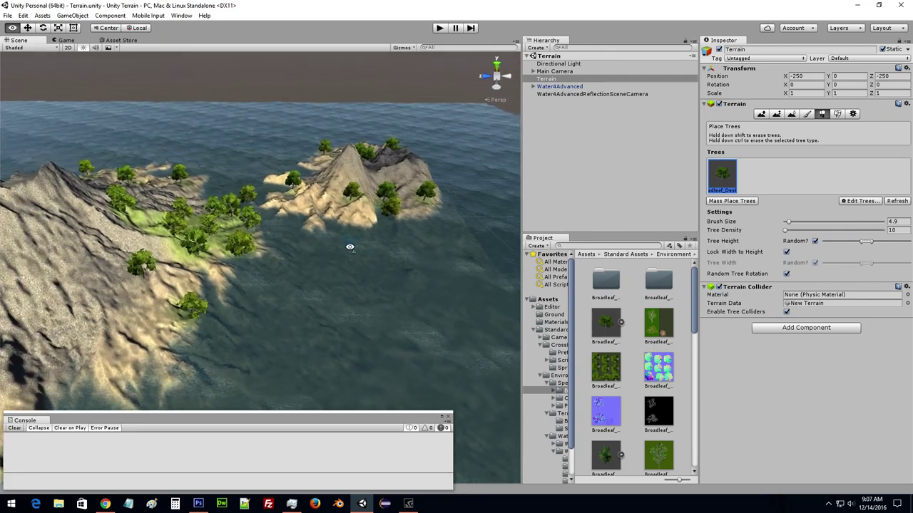
pyautogui.keyDown('alt'); pyautogui.moveTo(362, 266); pyautogui.dragTo(411, 310); pyautogui.keyUp('alt')
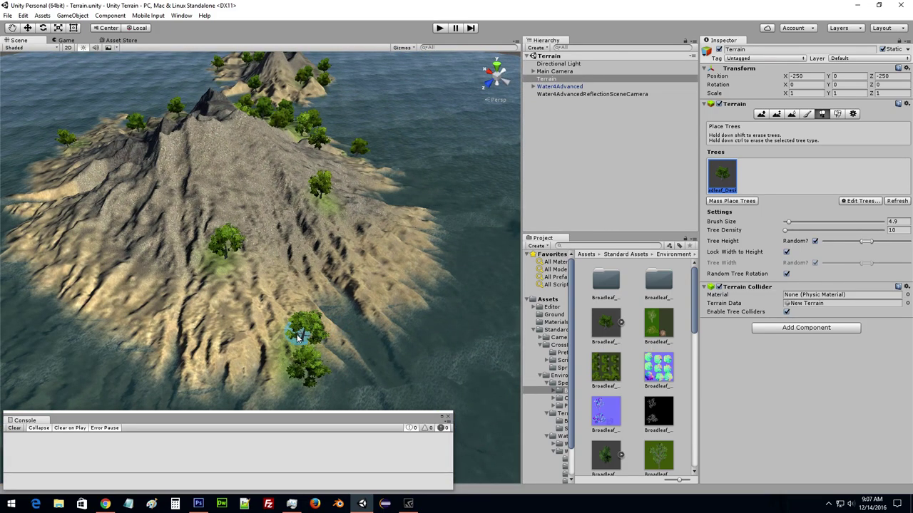
pyautogui.keyDown('shift'); pyautogui.moveTo(299, 336); pyautogui.dragTo(313, 368); pyautogui.keyUp('shift')
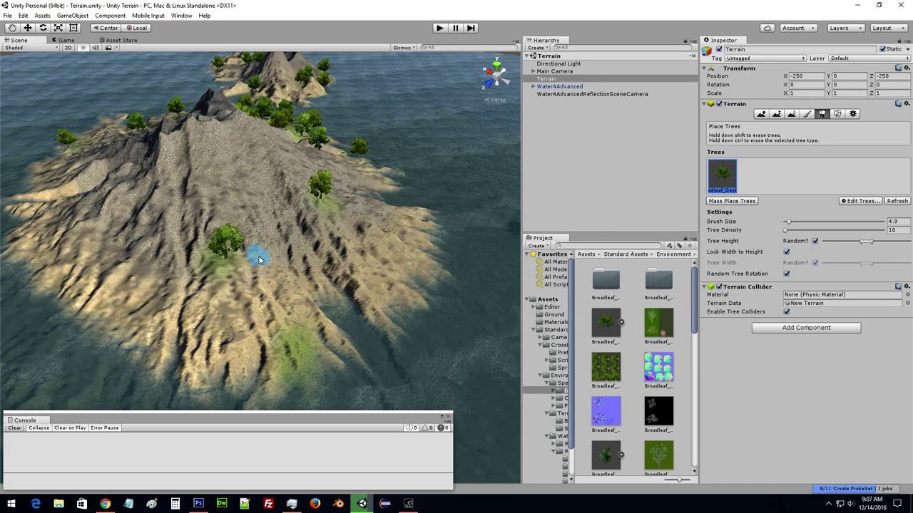
pyautogui.moveTo(334, 217)
pyautogui.keyDown('alt'); pyautogui.mouseDown()
pyautogui.moveTo(359, 283)
pyautogui.moveTo(285, 211)
pyautogui.mouseUp(); pyautogui.keyUp('alt')
# Switch to Paint Texture, undoing then redoing the tree placement so the trees remain.
pyautogui.click(807, 115)
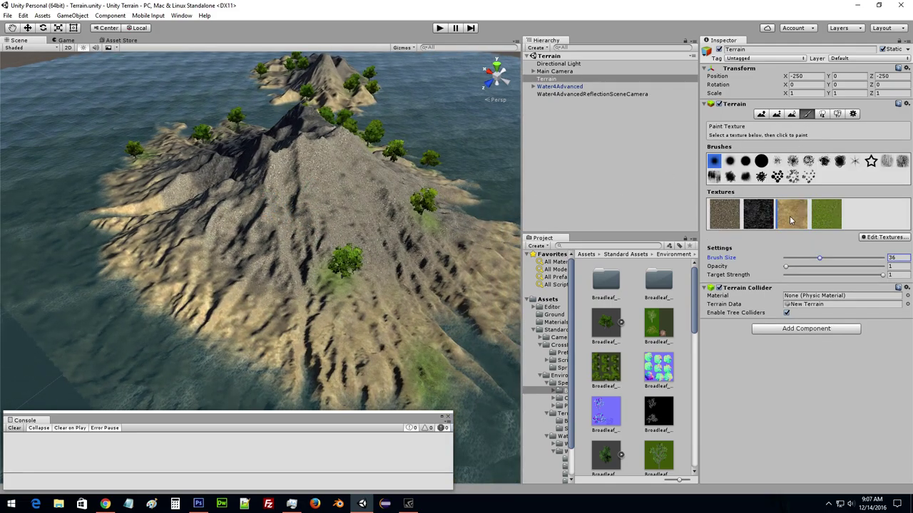
pyautogui.hotkey('ctrl', 'z')
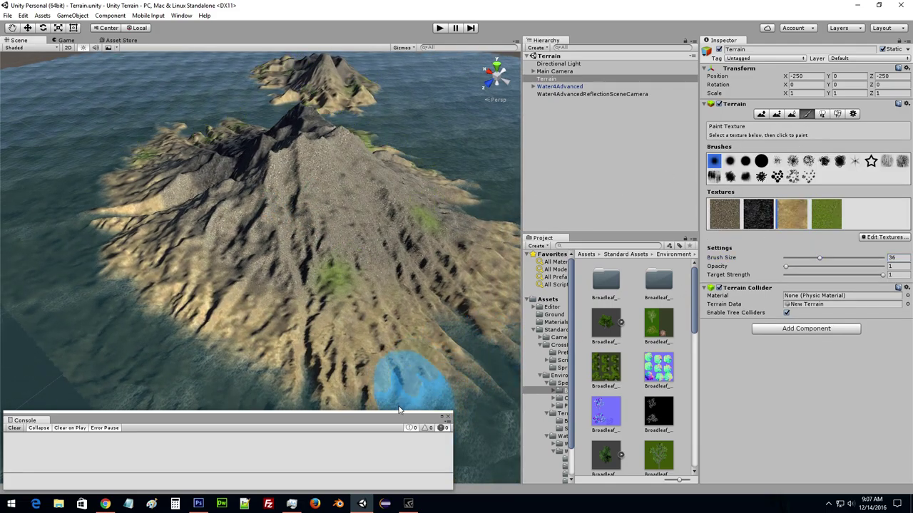
pyautogui.hotkey('ctrl', 'y')
pyautogui.moveTo(444, 352)
pyautogui.keyDown('alt'); pyautogui.mouseDown()
pyautogui.moveTo(419, 320)
pyautogui.moveTo(452, 335)
pyautogui.mouseUp(); pyautogui.keyUp('alt')
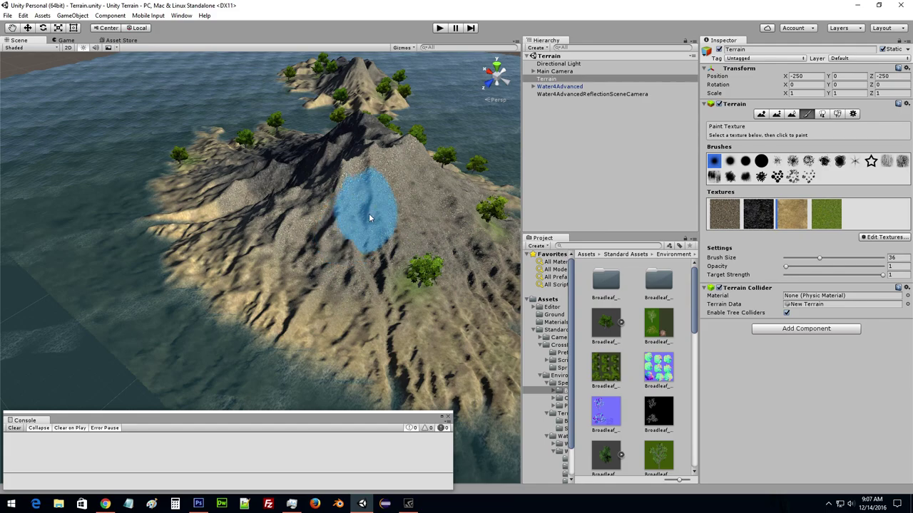
pyautogui.keyDown('alt'); pyautogui.moveTo(318, 236); pyautogui.dragTo(456, 341); pyautogui.keyUp('alt')
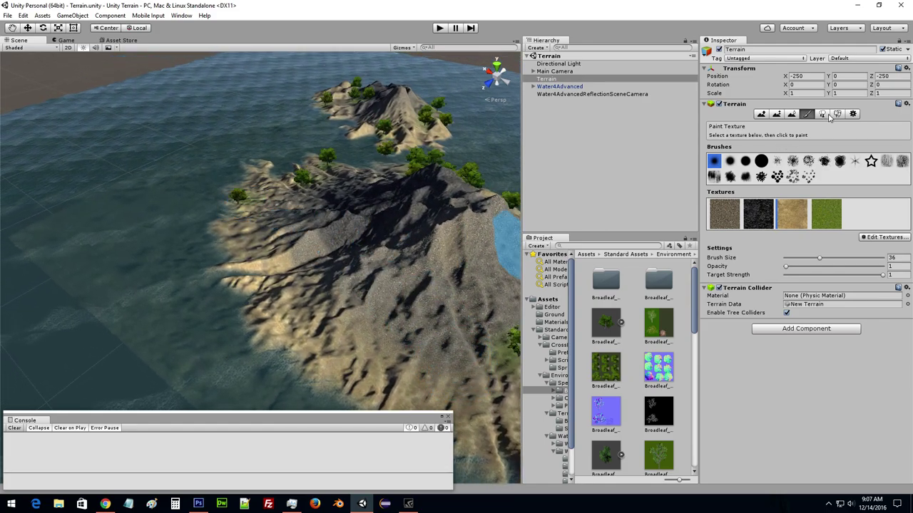
# Return briefly to tree placement, then go back to Paint Texture and frame the island.
pyautogui.click(822, 114)
pyautogui.click(237, 210)
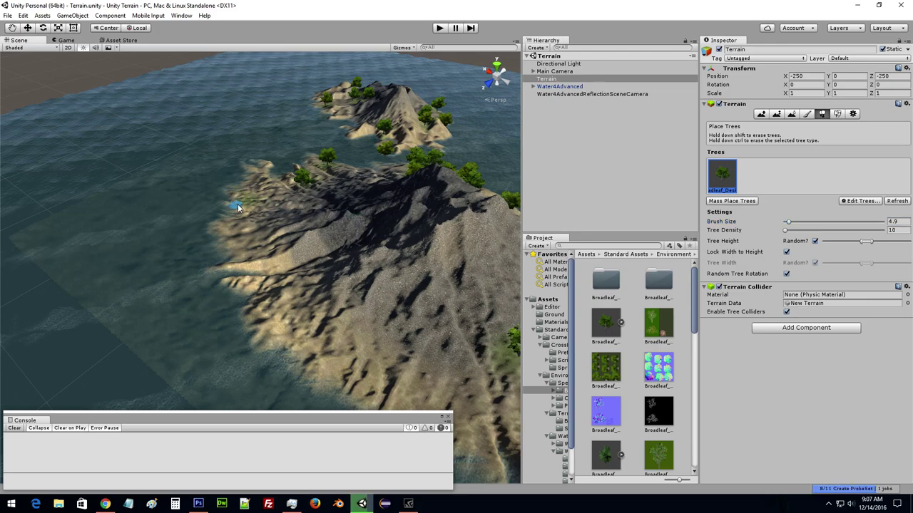
pyautogui.moveTo(276, 191); pyautogui.dragTo(281, 244, button='right')
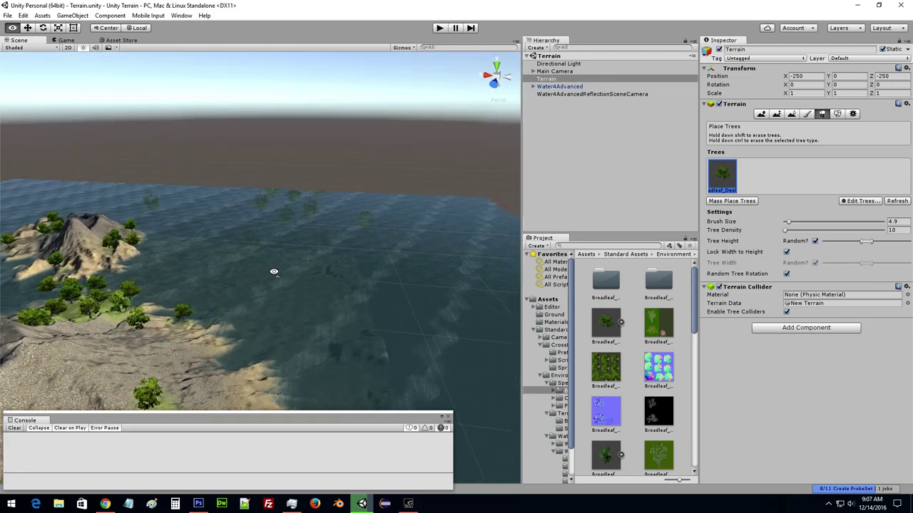
pyautogui.moveTo(284, 298); pyautogui.dragTo(640, 246, button='right')
pyautogui.click(806, 114)
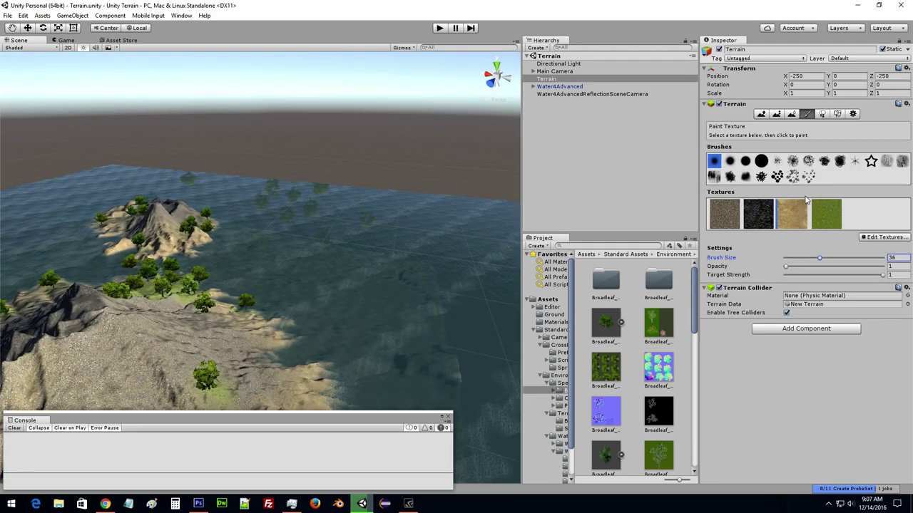
pyautogui.press('f')
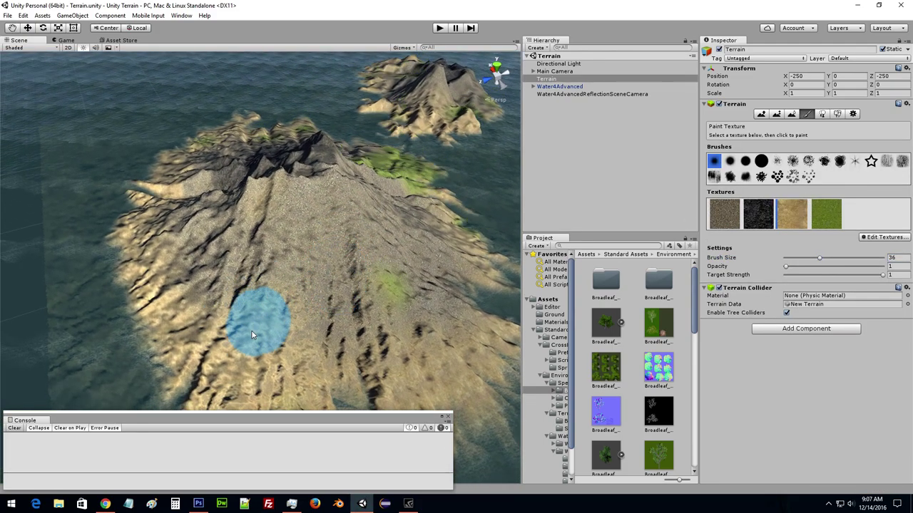
pyautogui.moveTo(283, 248)
pyautogui.mouseDown(button='right')
pyautogui.moveTo(214, 169)
pyautogui.moveTo(904, 225)
pyautogui.moveTo(820, 180)
pyautogui.mouseUp(button='right')
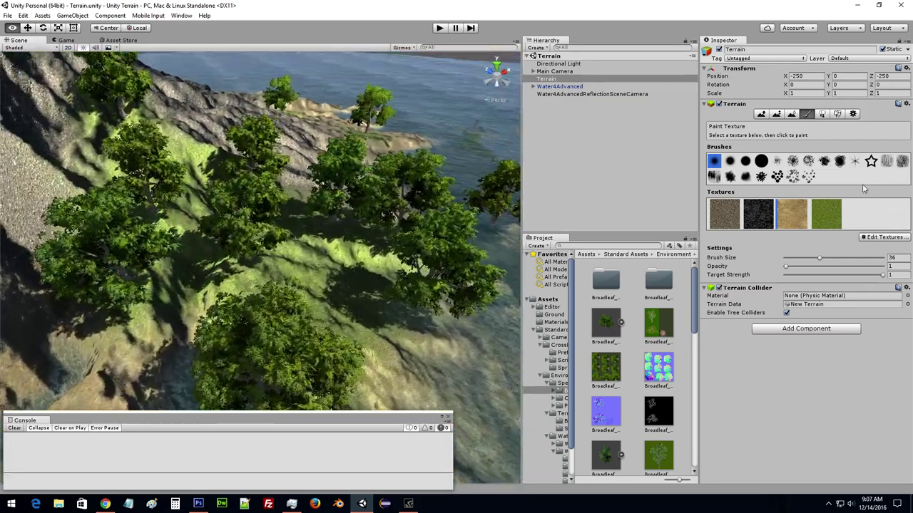
# Switch to grass detail painting and fly the view down into the forest.
pyautogui.click(838, 116)
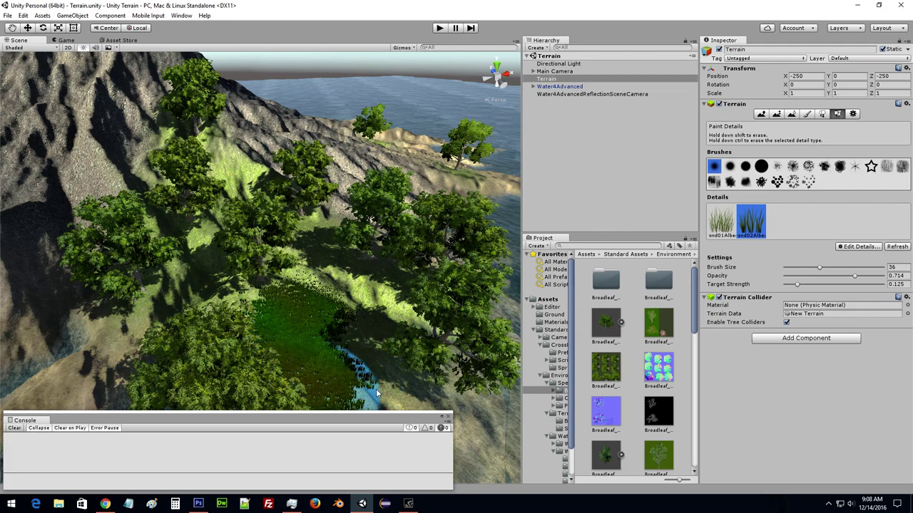
pyautogui.moveTo(406, 383); pyautogui.dragTo(321, 288, button='middle')
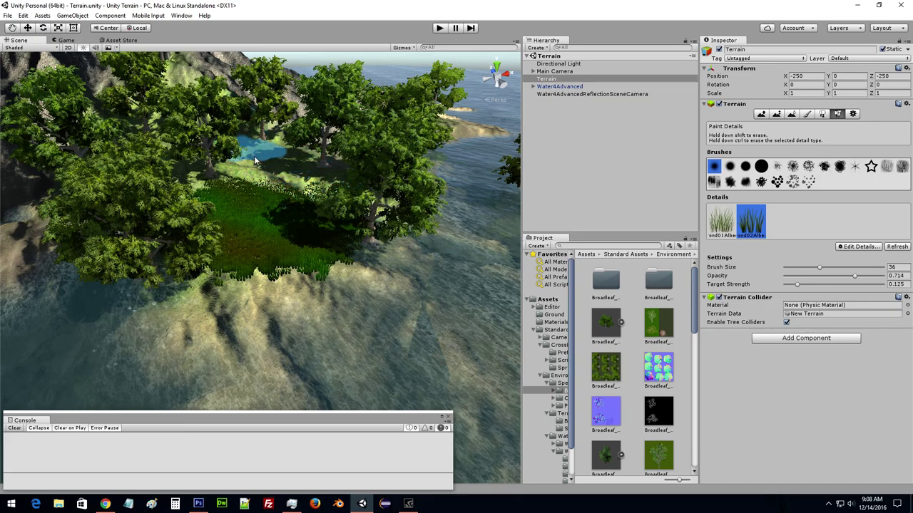
pyautogui.moveTo(172, 121); pyautogui.dragTo(325, 191, button='middle')
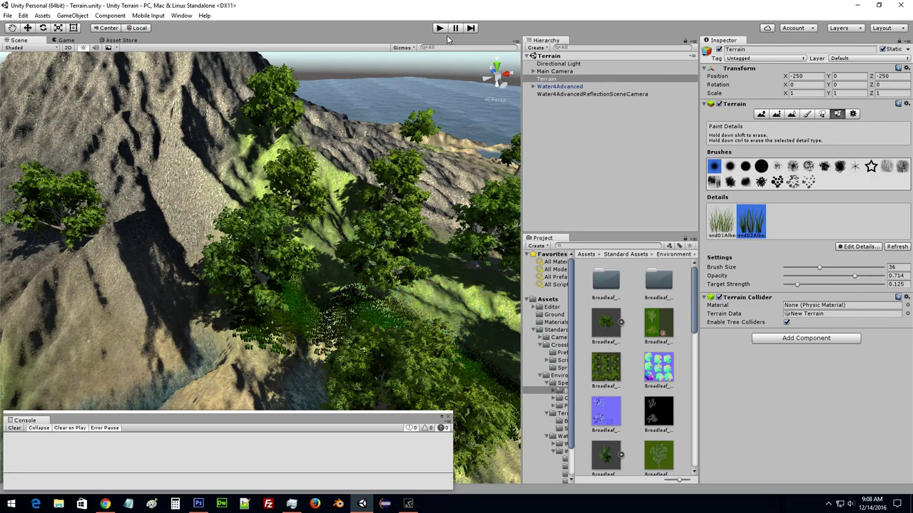
pyautogui.moveTo(353, 138); pyautogui.dragTo(365, 212, button='right')
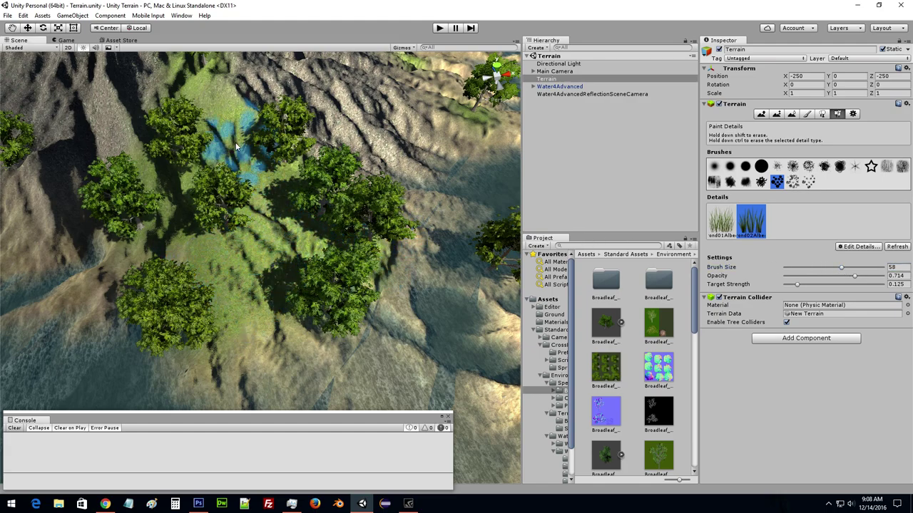
pyautogui.scroll(3, 354, 201)
pyautogui.scroll(3, 320, 224)
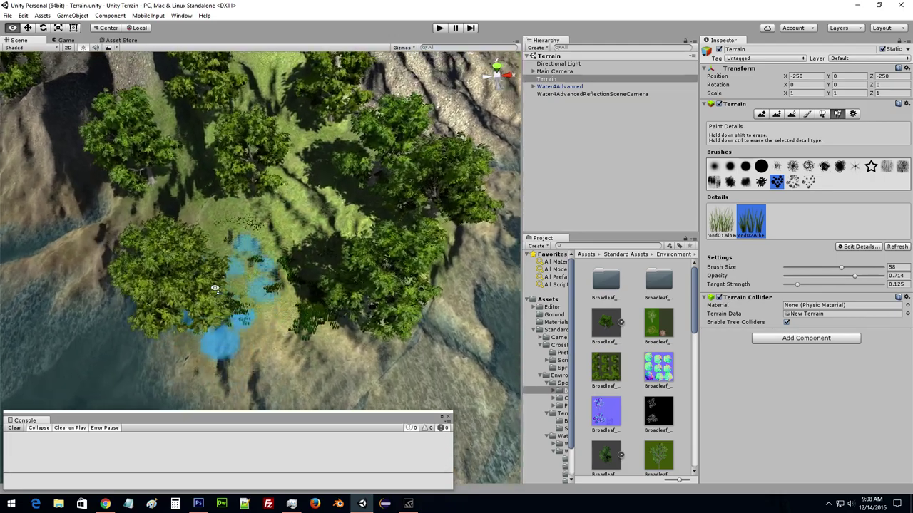
pyautogui.scroll(3, 289, 250)
pyautogui.scroll(3, 259, 271)
# Paint dense grass detail across the clearing and river area at size 58, opacity 0.1.
pyautogui.moveTo(259, 271); pyautogui.dragTo(438, 229)
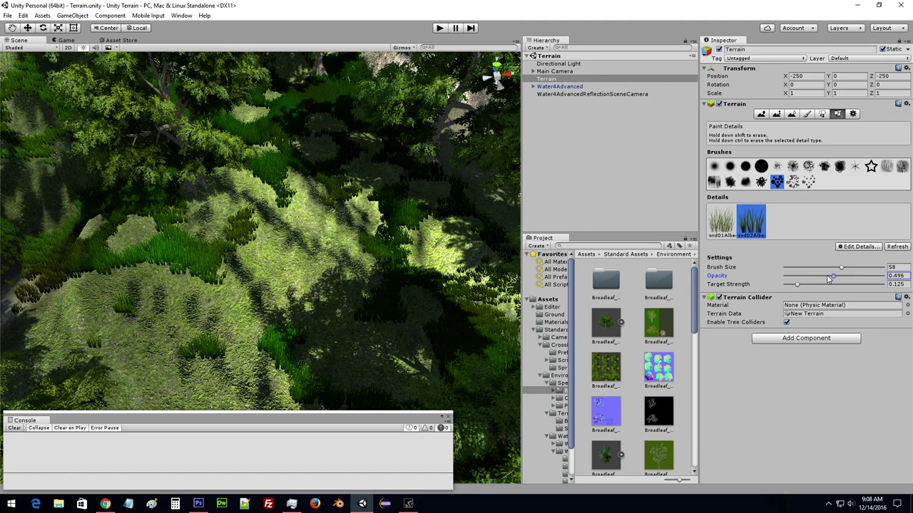
pyautogui.moveTo(214, 321); pyautogui.dragTo(464, 236)
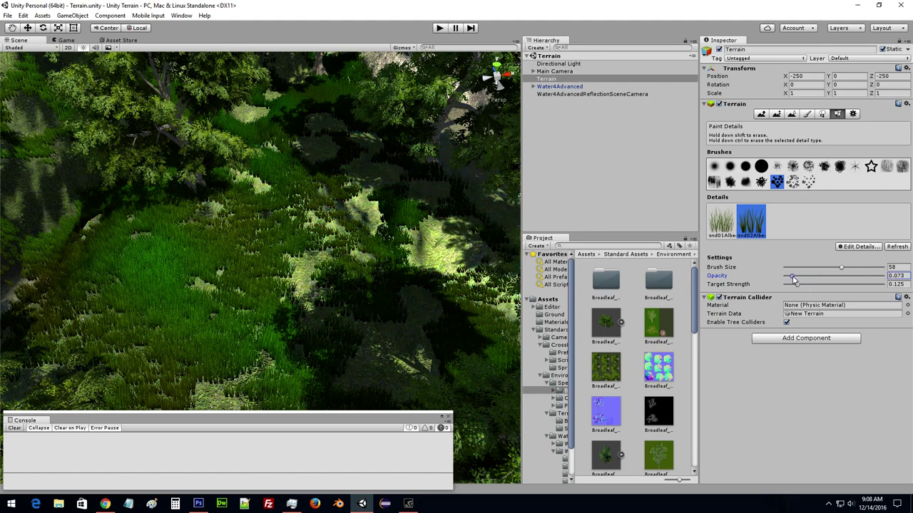
pyautogui.moveTo(389, 262); pyautogui.dragTo(224, 235)
pyautogui.moveTo(390, 269); pyautogui.dragTo(348, 173)
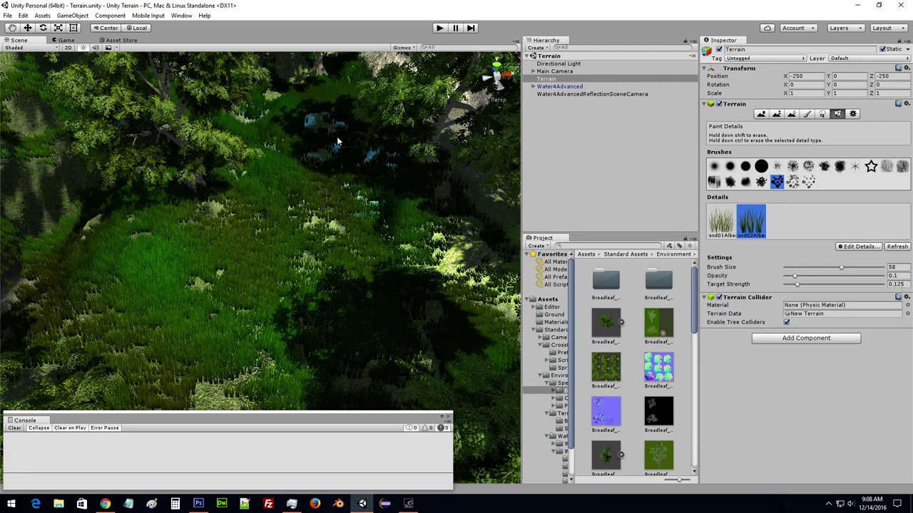
pyautogui.keyDown('alt'); pyautogui.moveTo(338, 141); pyautogui.dragTo(277, 273); pyautogui.keyUp('alt')
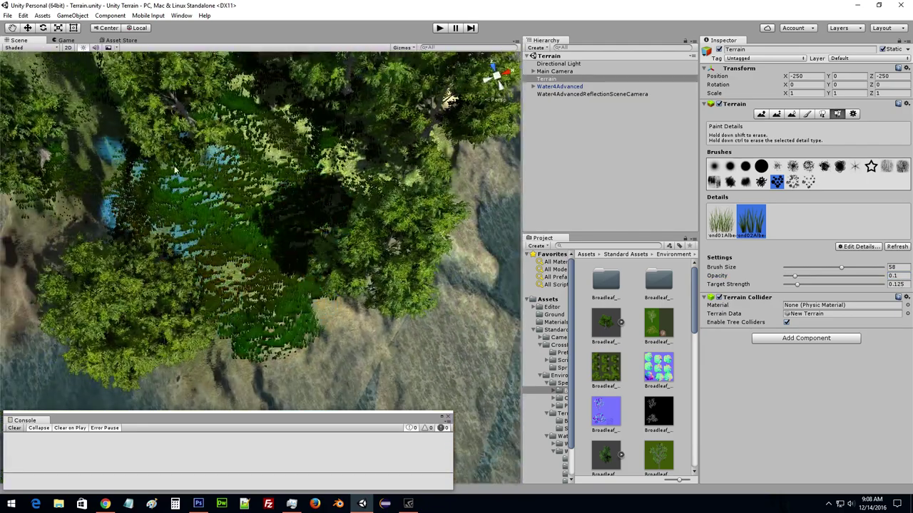
pyautogui.moveTo(174, 169)
pyautogui.keyDown('alt'); pyautogui.mouseDown()
pyautogui.moveTo(261, 112)
pyautogui.moveTo(249, 99)
pyautogui.mouseUp(); pyautogui.keyUp('alt')
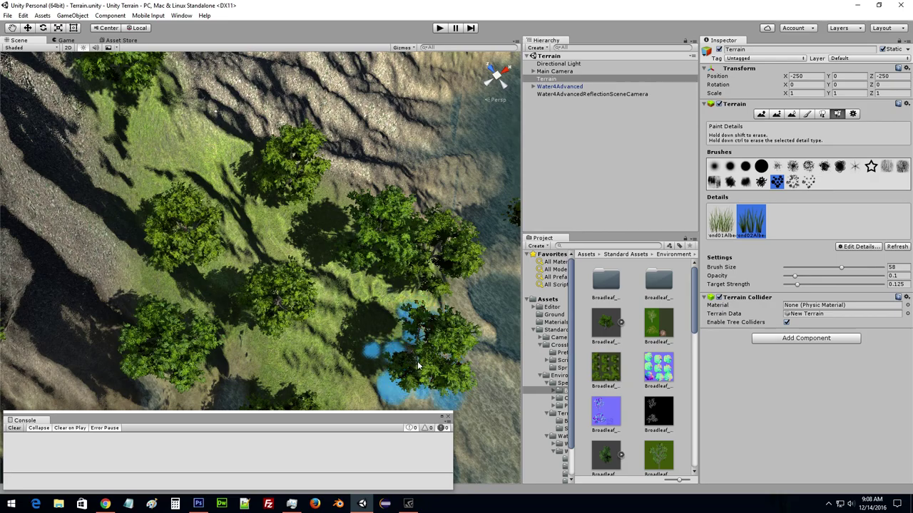
# Enter Play mode to view the island's grass and broadleaf trees through the game camera.
pyautogui.click(438, 28)
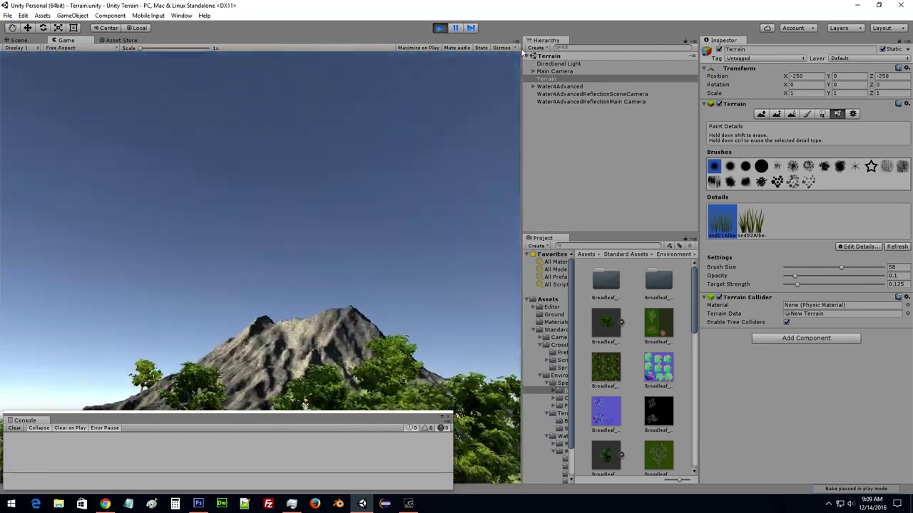
# Exit Play mode and paint grass texture over the ridge slopes with Paint Texture.
pyautogui.click(437, 27)
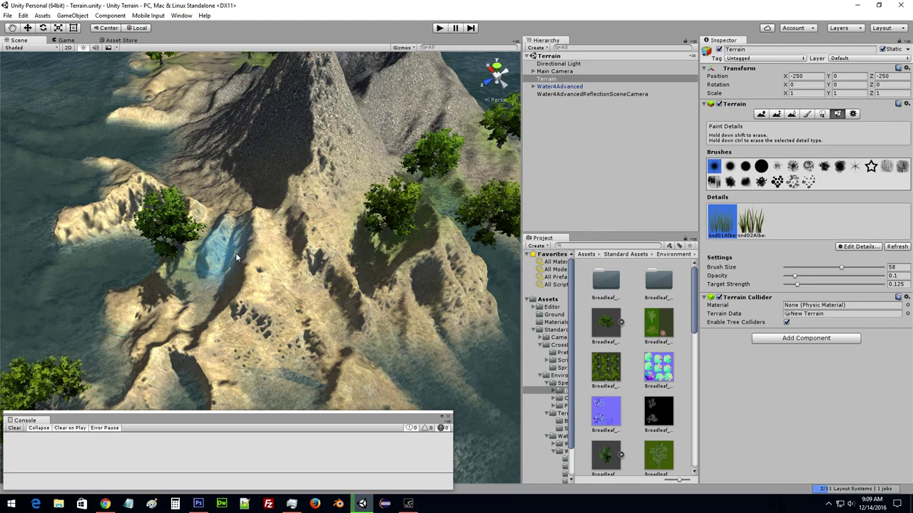
pyautogui.click(807, 114)
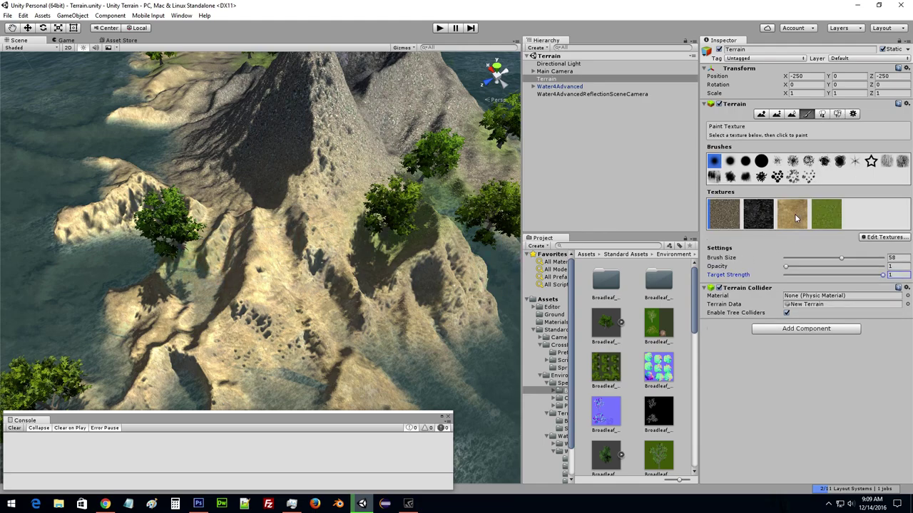
pyautogui.moveTo(317, 285); pyautogui.dragTo(360, 158, button='right')
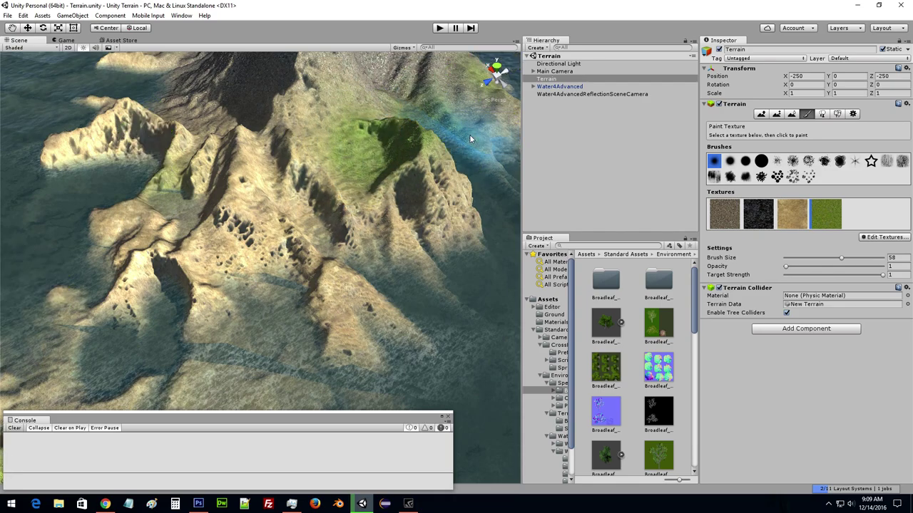
pyautogui.moveTo(469, 134); pyautogui.dragTo(196, 107)
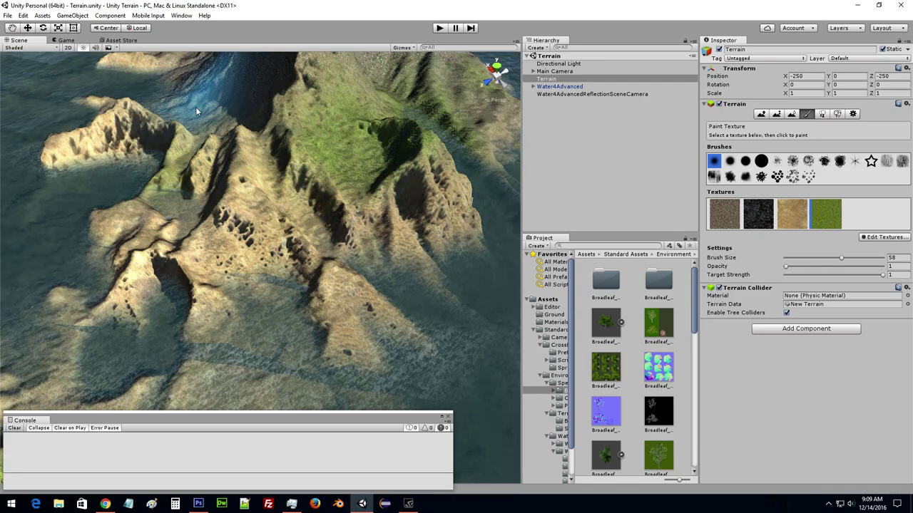
pyautogui.moveTo(211, 100)
pyautogui.mouseDown(button='right')
pyautogui.moveTo(343, 247)
pyautogui.moveTo(194, 186)
pyautogui.mouseUp(button='right')
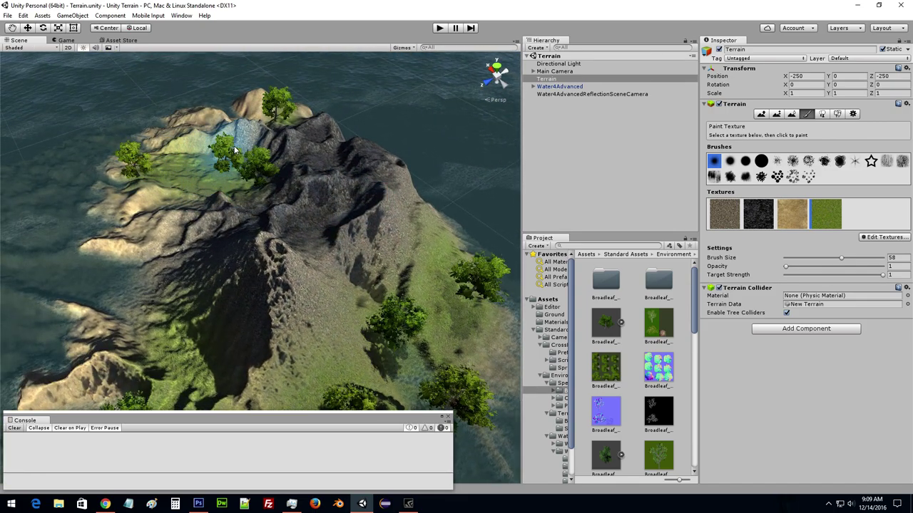
# Switch to Paint Details and paint dense grass detail beside a tree in the green valley.
pyautogui.click(842, 114)
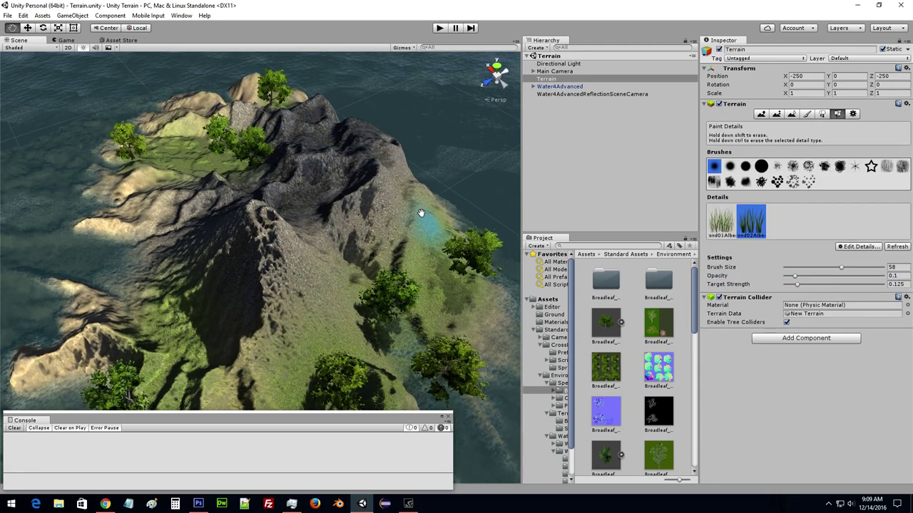
pyautogui.moveTo(422, 210); pyautogui.dragTo(404, 145, button='right')
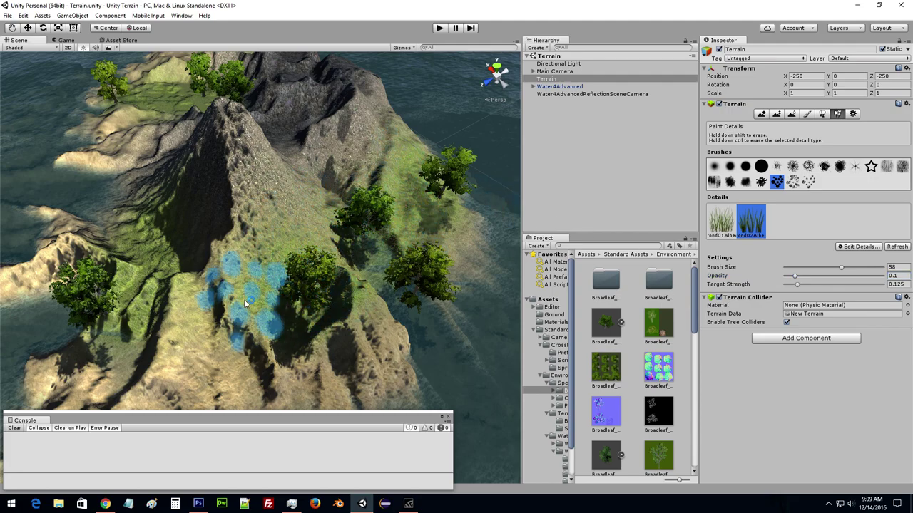
pyautogui.moveTo(244, 303); pyautogui.dragTo(320, 171, button='right')
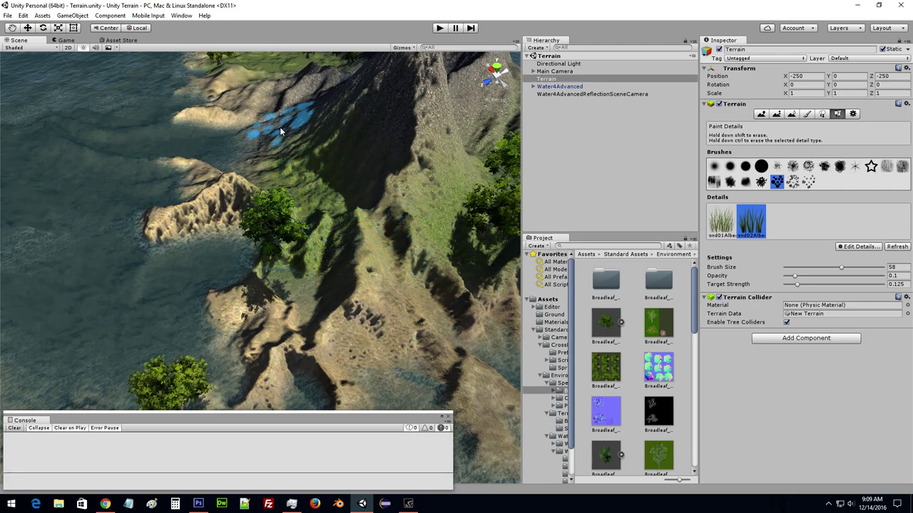
pyautogui.moveTo(280, 127); pyautogui.dragTo(283, 174, button='right')
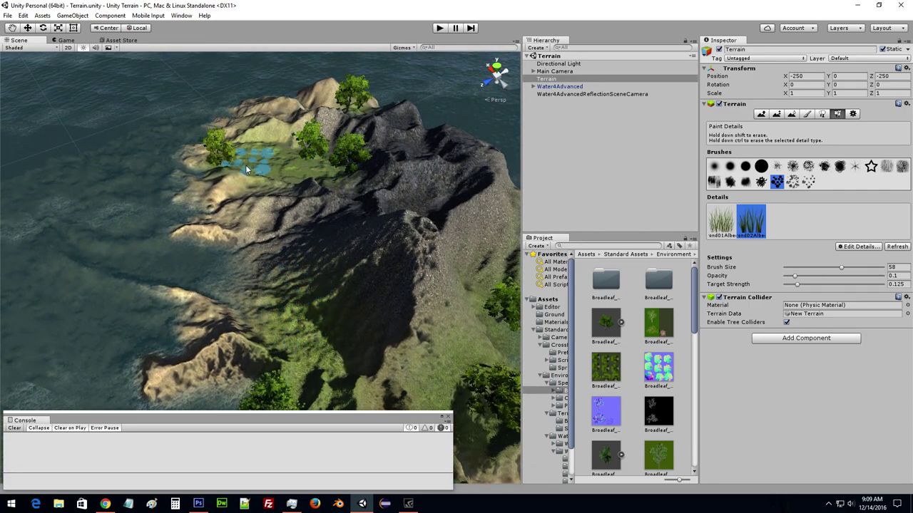
pyautogui.moveTo(365, 160)
pyautogui.mouseDown(button='right')
pyautogui.moveTo(313, 210)
pyautogui.moveTo(313, 51)
pyautogui.moveTo(388, 155)
pyautogui.moveTo(462, 143)
pyautogui.moveTo(392, 193)
pyautogui.mouseUp(button='right')
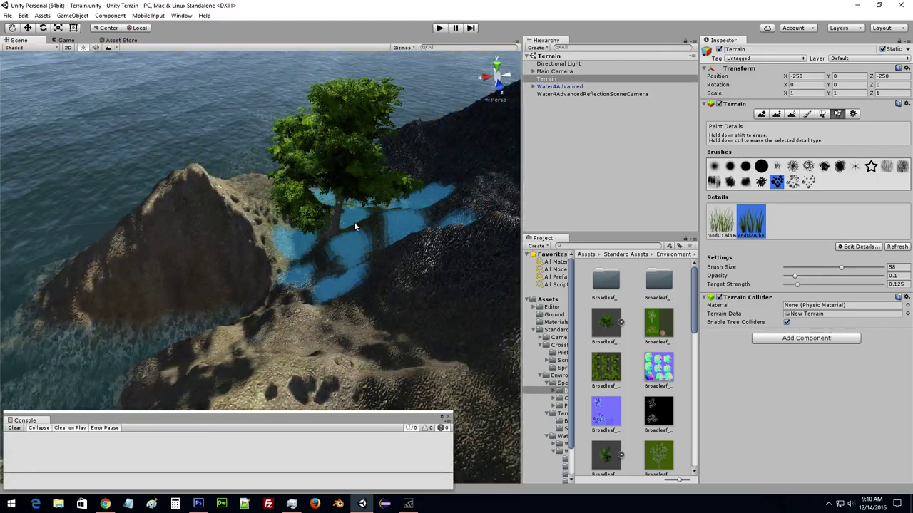
pyautogui.moveTo(342, 266)
pyautogui.mouseDown(button='right')
pyautogui.moveTo(304, 247)
pyautogui.moveTo(32, 192)
pyautogui.moveTo(910, 240)
pyautogui.mouseUp(button='right')
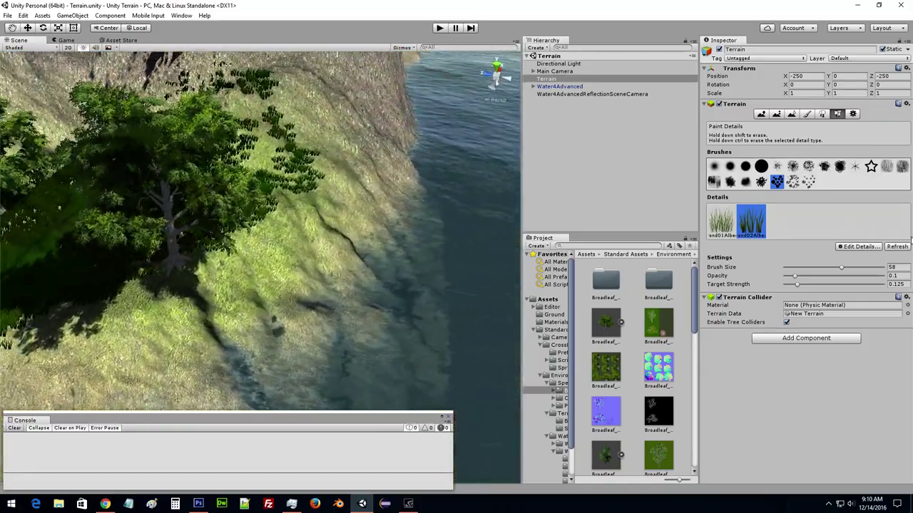
pyautogui.moveTo(269, 239); pyautogui.dragTo(118, 245)
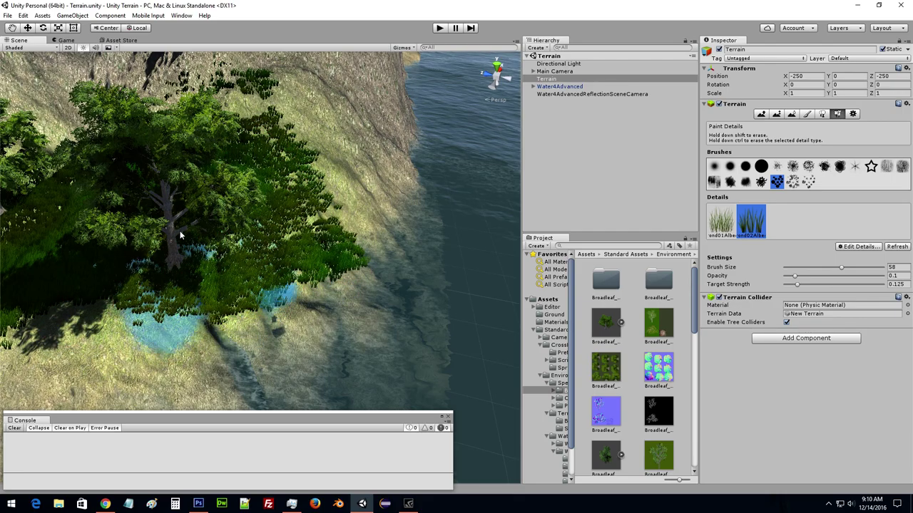
# Survey the painted grass along the rocky coast and slopes, ending back in Paint Details.
pyautogui.moveTo(179, 230)
pyautogui.mouseDown(button='right')
pyautogui.moveTo(263, 189)
pyautogui.moveTo(371, 202)
pyautogui.mouseUp(button='right')
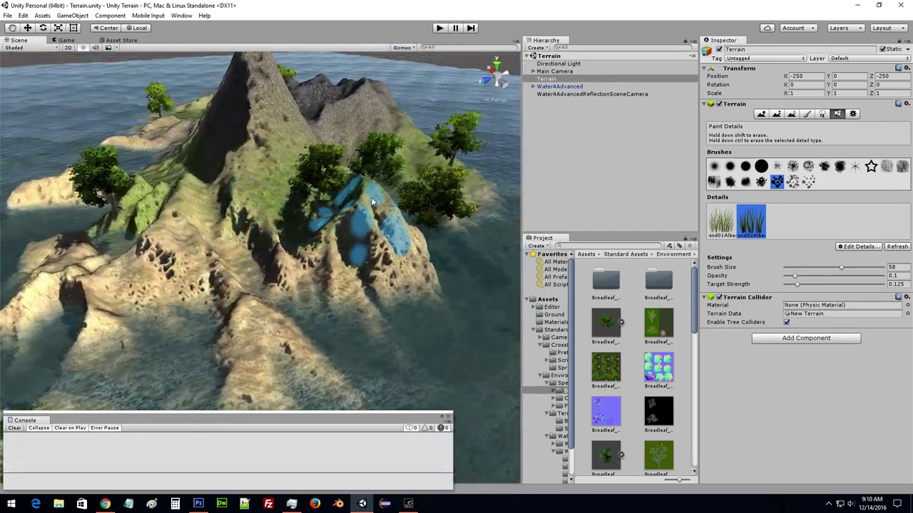
pyautogui.moveTo(299, 249)
pyautogui.mouseDown(button='right')
pyautogui.moveTo(753, 250)
pyautogui.moveTo(158, 252)
pyautogui.moveTo(48, 269)
pyautogui.mouseUp(button='right')
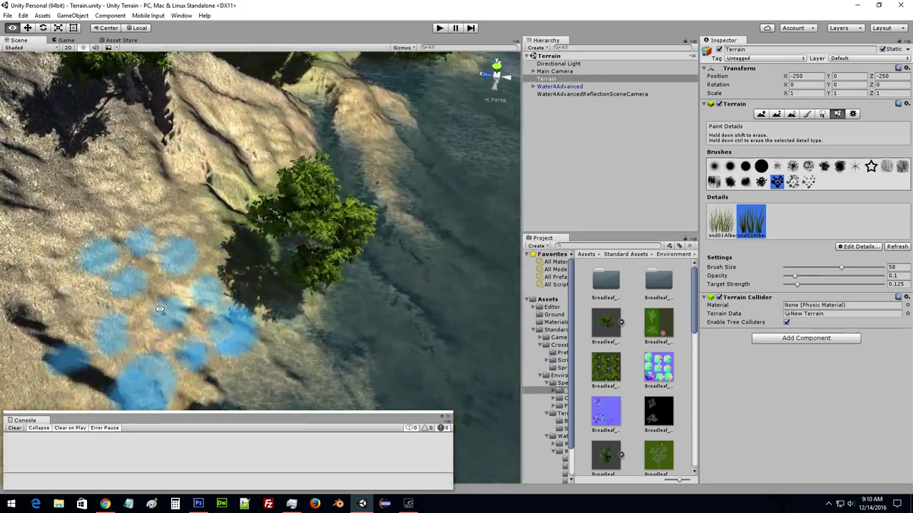
pyautogui.moveTo(49, 269); pyautogui.dragTo(285, 280, button='right')
pyautogui.moveTo(119, 111)
pyautogui.mouseDown(button='right')
pyautogui.moveTo(191, 171)
pyautogui.moveTo(245, 165)
pyautogui.mouseUp(button='right')
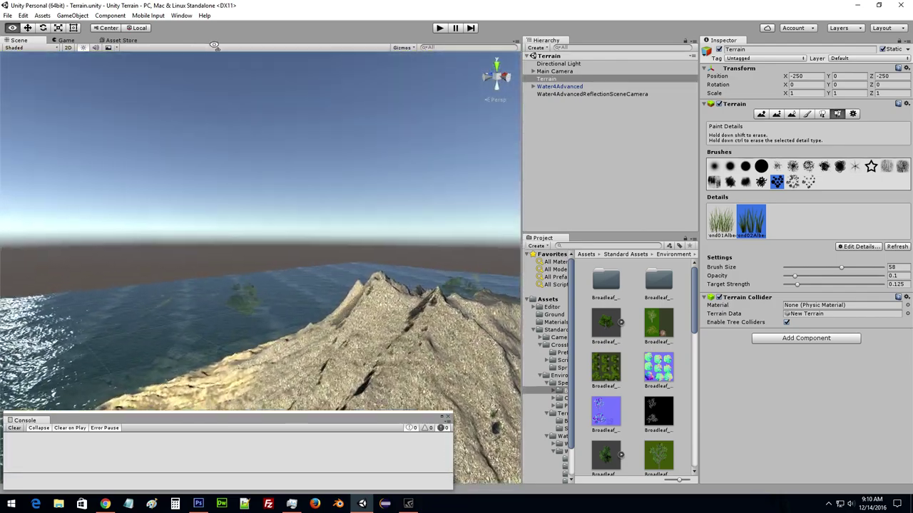
pyautogui.moveTo(245, 165)
pyautogui.mouseDown(button='right')
pyautogui.moveTo(205, 32)
pyautogui.moveTo(588, 171)
pyautogui.moveTo(530, 160)
pyautogui.mouseUp(button='right')
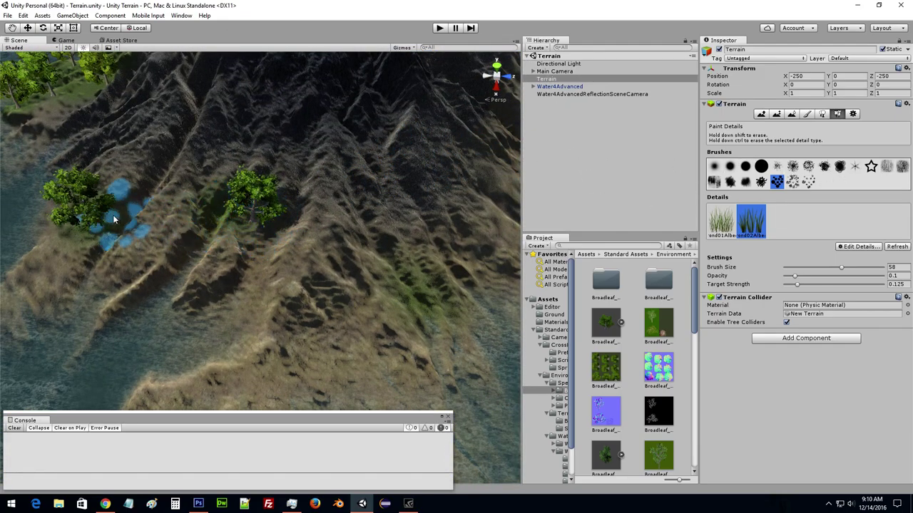
pyautogui.moveTo(73, 250); pyautogui.dragTo(325, 225, button='right')
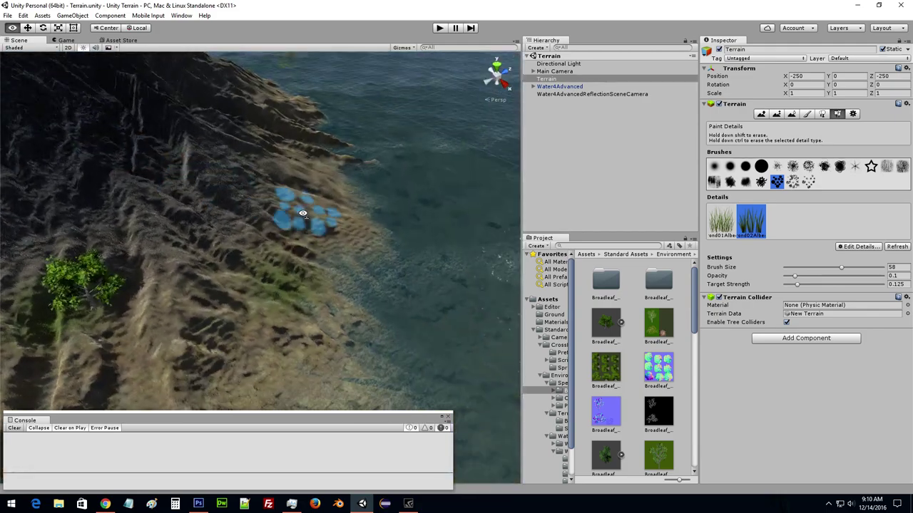
pyautogui.press('w')
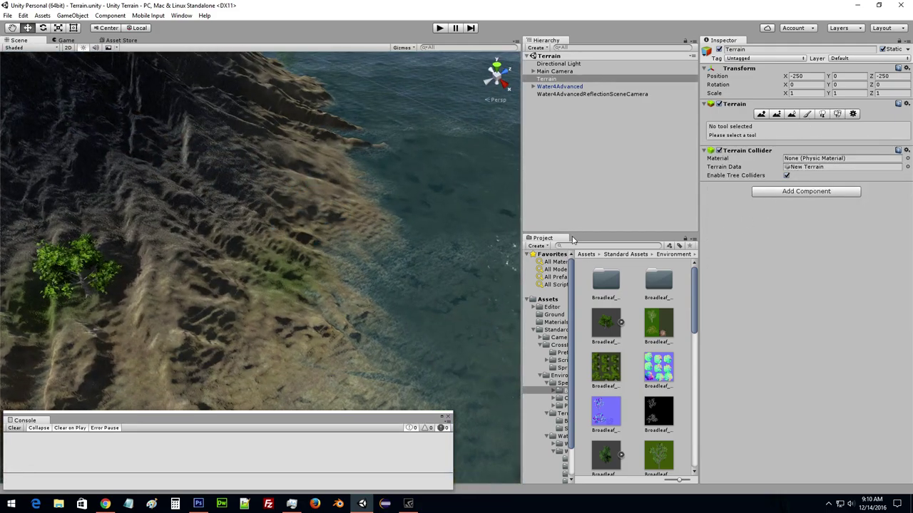
pyautogui.click(838, 115)
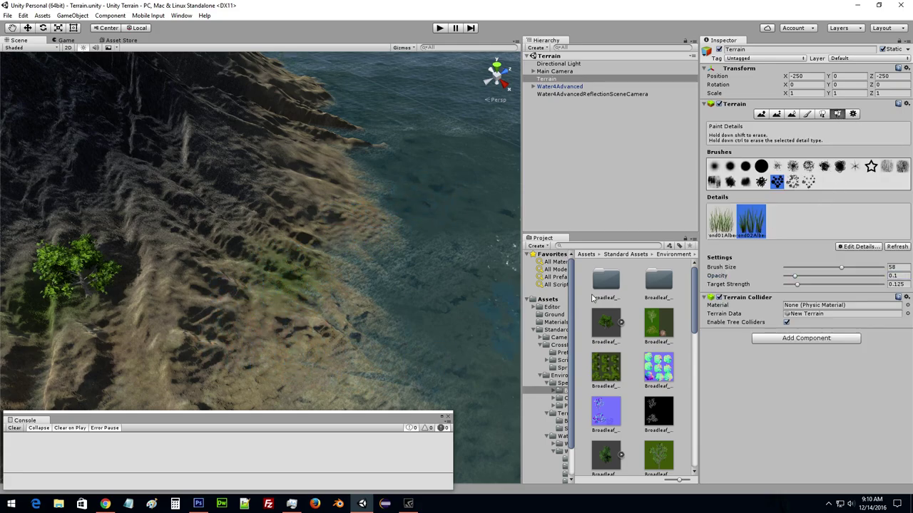
pyautogui.moveTo(246, 216)
pyautogui.mouseDown(button='right')
pyautogui.moveTo(171, 204)
pyautogui.moveTo(112, 221)
pyautogui.moveTo(129, 218)
pyautogui.mouseUp(button='right')
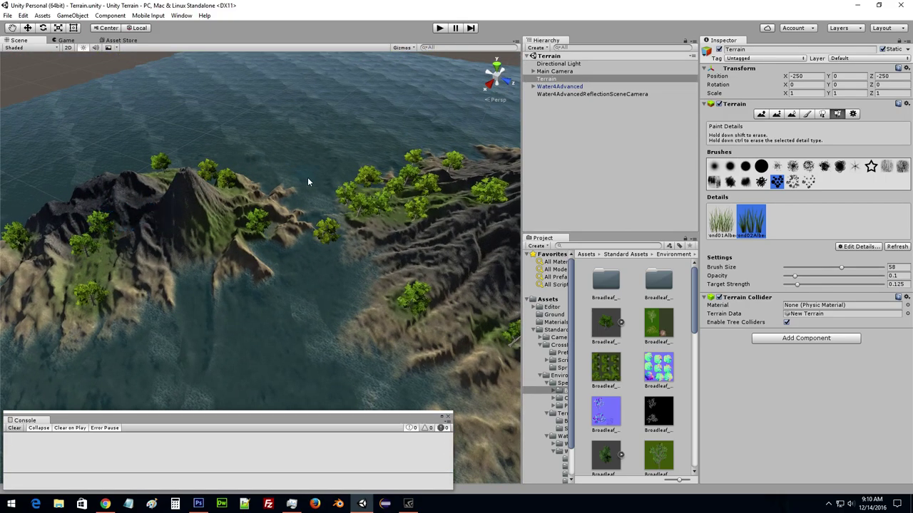
# Play-test the island, walking forward, back and sideways past the cliff and tree, then stop.
pyautogui.click(439, 29)
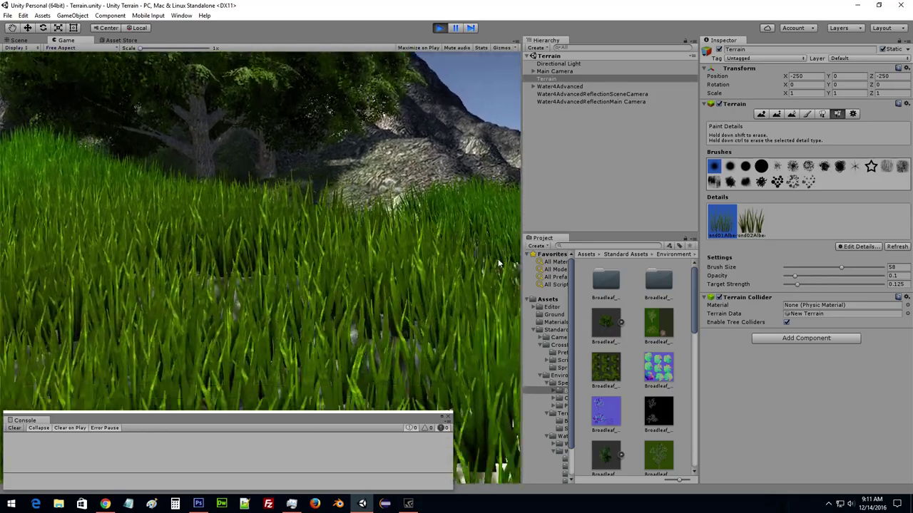
pyautogui.press('w')
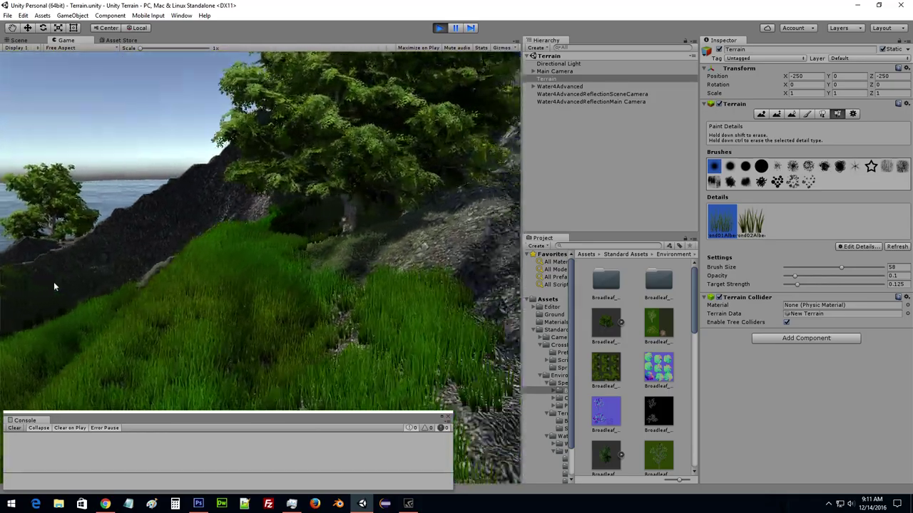
pyautogui.press('s')
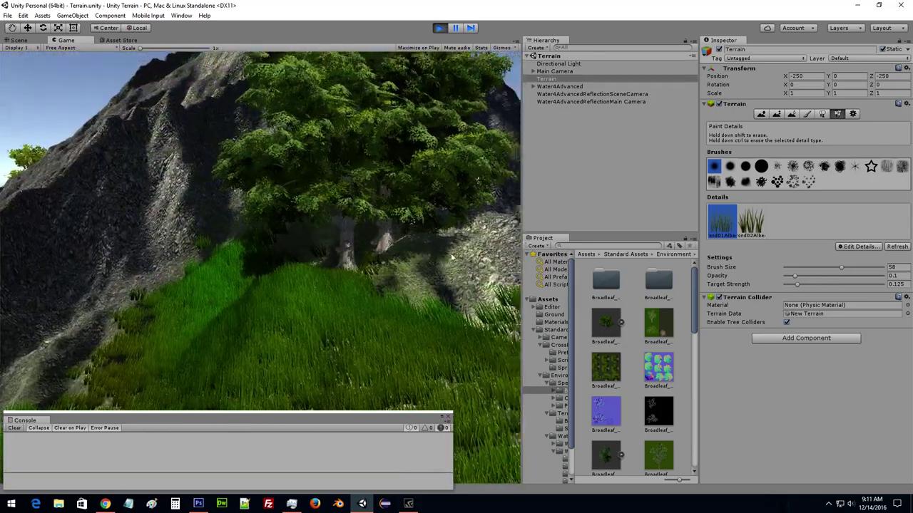
pyautogui.press('w')
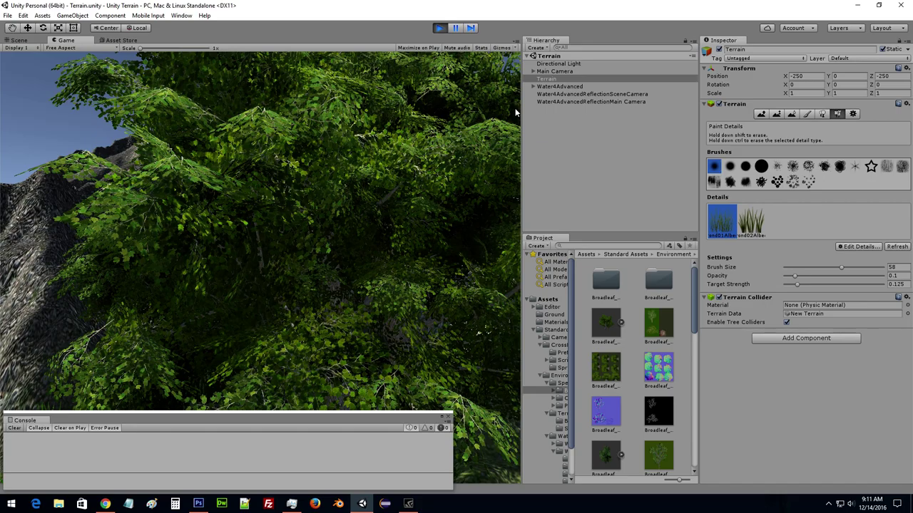
pyautogui.press('s')
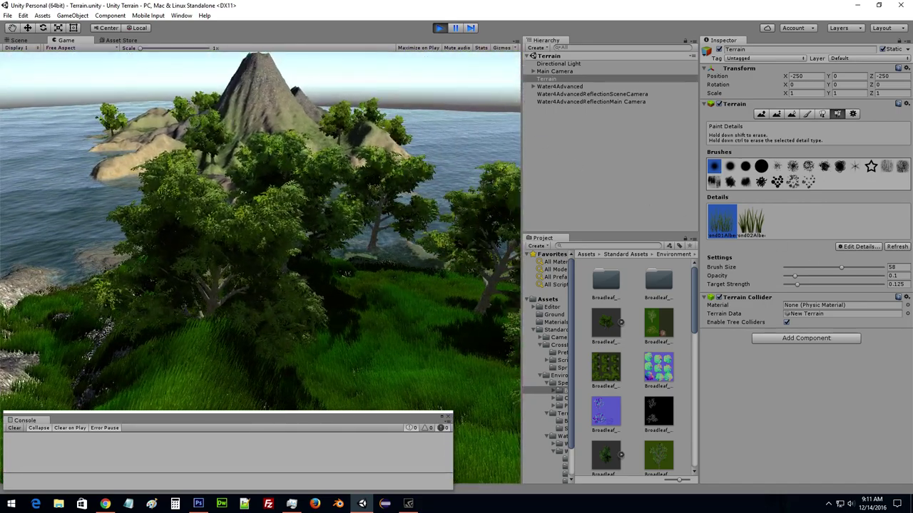
pyautogui.press('d')
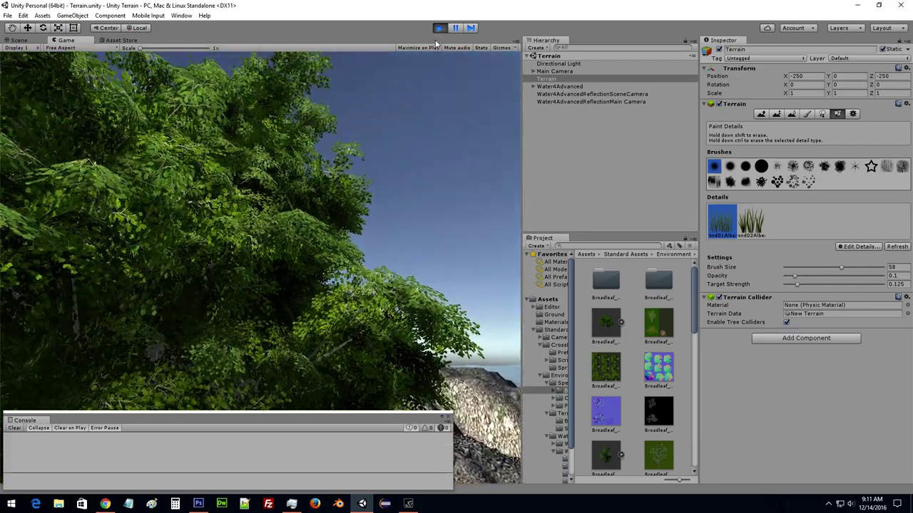
pyautogui.click(439, 28)
# Pick the broadleaf tree in Place Trees and open Terrain Settings (Detail Distance 80, Tree Distance 2000).
pyautogui.click(821, 115)
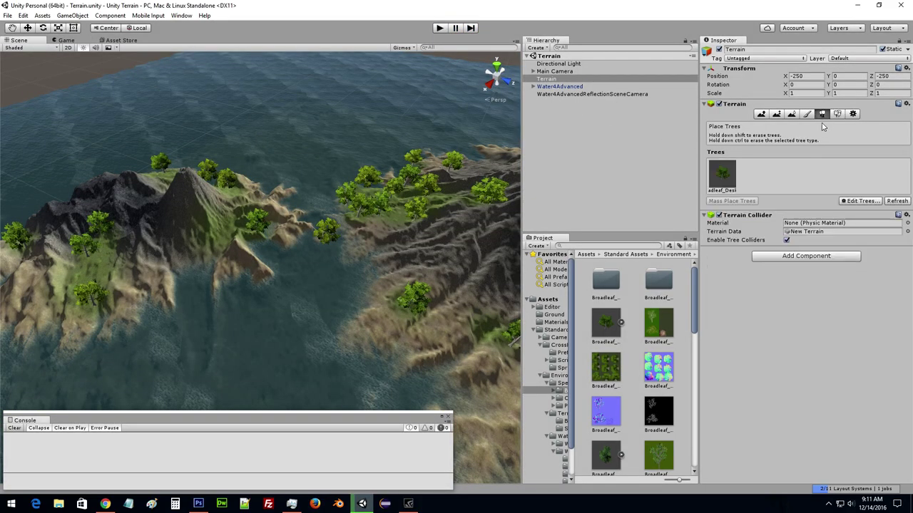
pyautogui.click(723, 175)
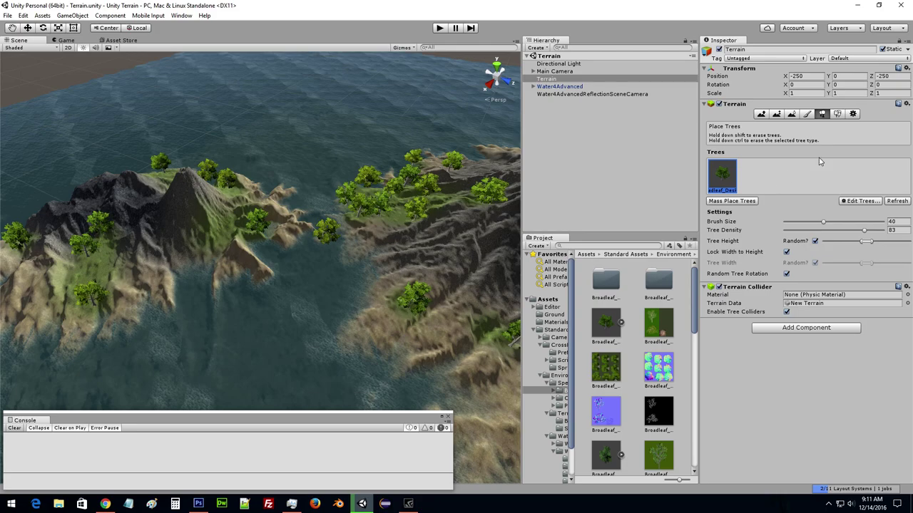
pyautogui.click(852, 115)
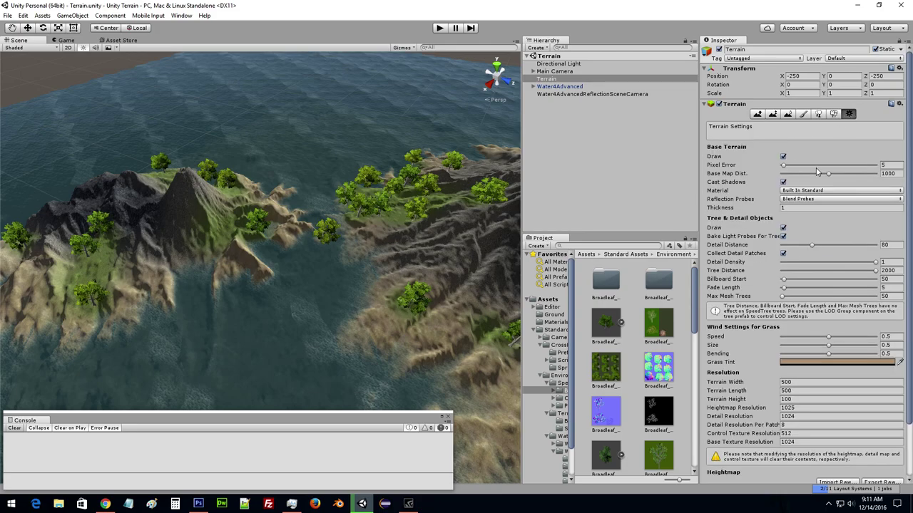
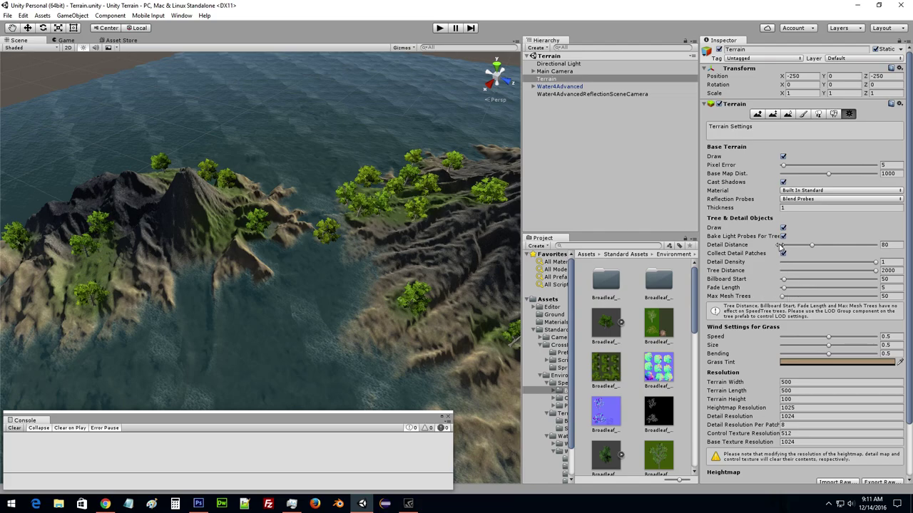
# Zoom and orbit the Scene view to a low close-up of the shoreline and trees, then select the Move tool.
pyautogui.scroll(-1, 748, 273)
pyautogui.scroll(-1, 748, 274)
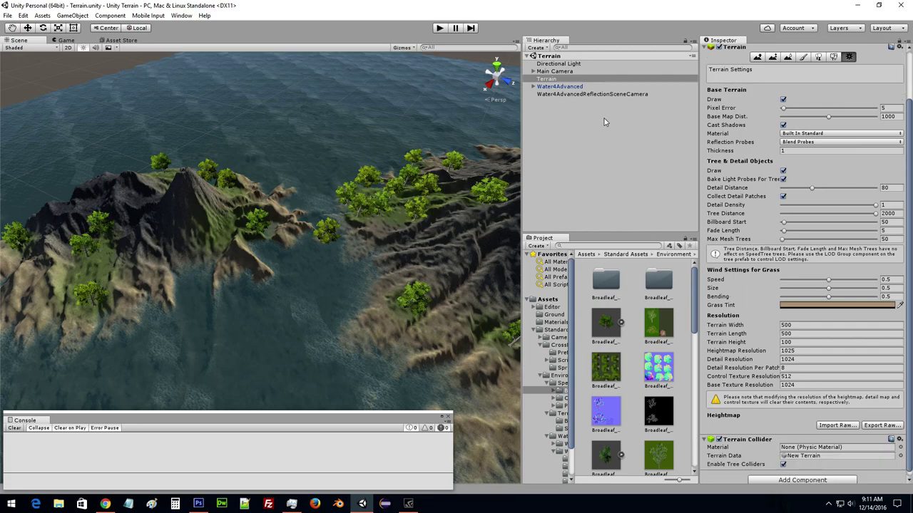
pyautogui.moveTo(312, 175)
pyautogui.keyDown('alt'); pyautogui.mouseDown()
pyautogui.moveTo(243, 199)
pyautogui.moveTo(191, 148)
pyautogui.moveTo(229, 139)
pyautogui.moveTo(255, 146)
pyautogui.mouseUp(); pyautogui.keyUp('alt')
pyautogui.press('w')
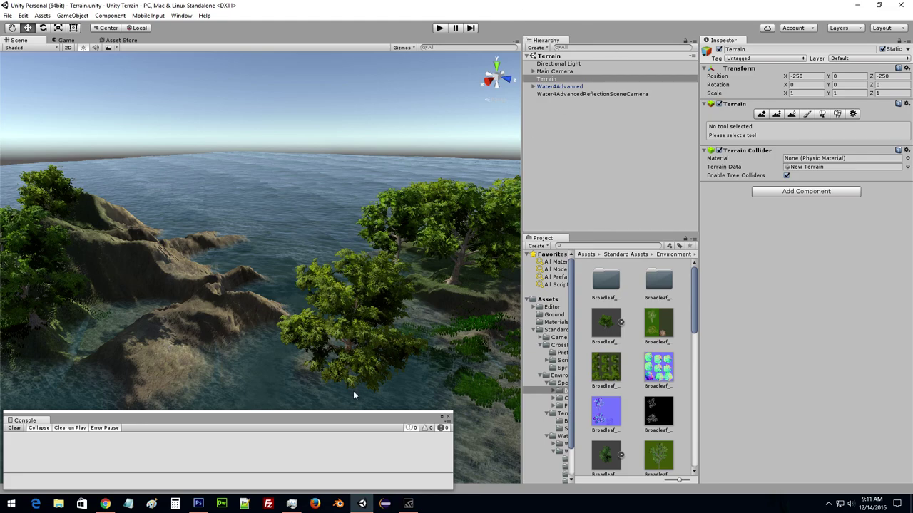
# In File Explorer, browse the downloaded SunRay project's Assets, Shaders and Scripts folders.
pyautogui.click(57, 504)
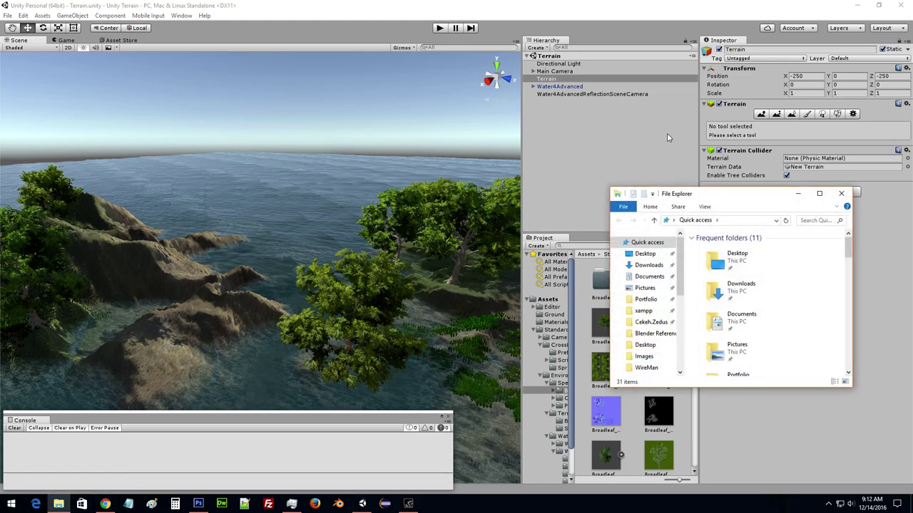
pyautogui.doubleClick(767, 257)
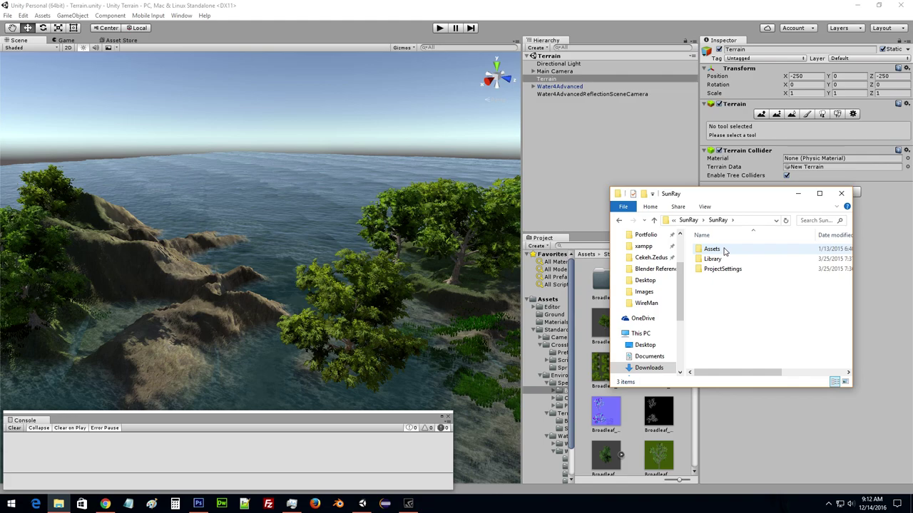
pyautogui.doubleClick(725, 251)
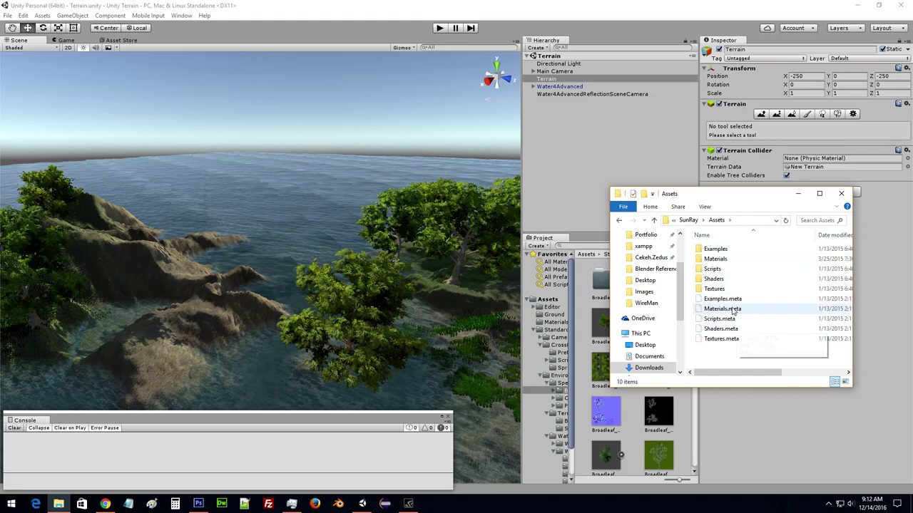
pyautogui.doubleClick(714, 278)
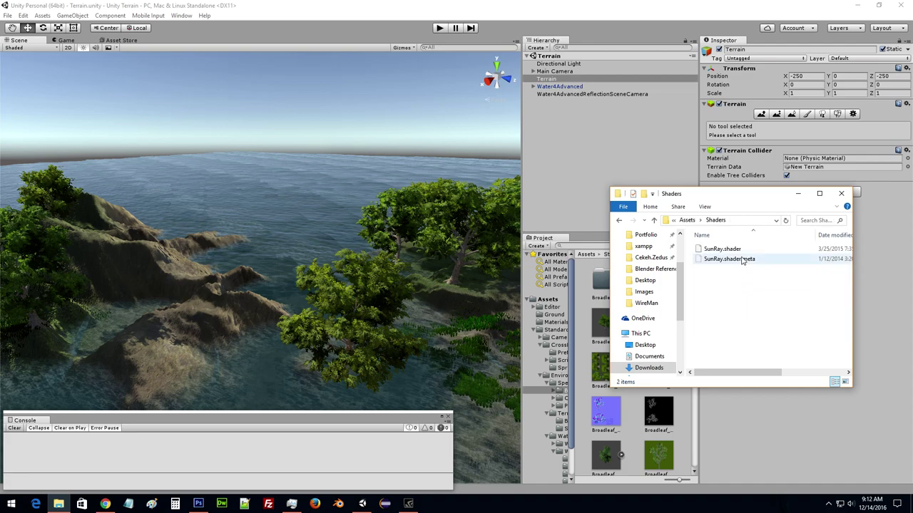
pyautogui.press('BackSpace')
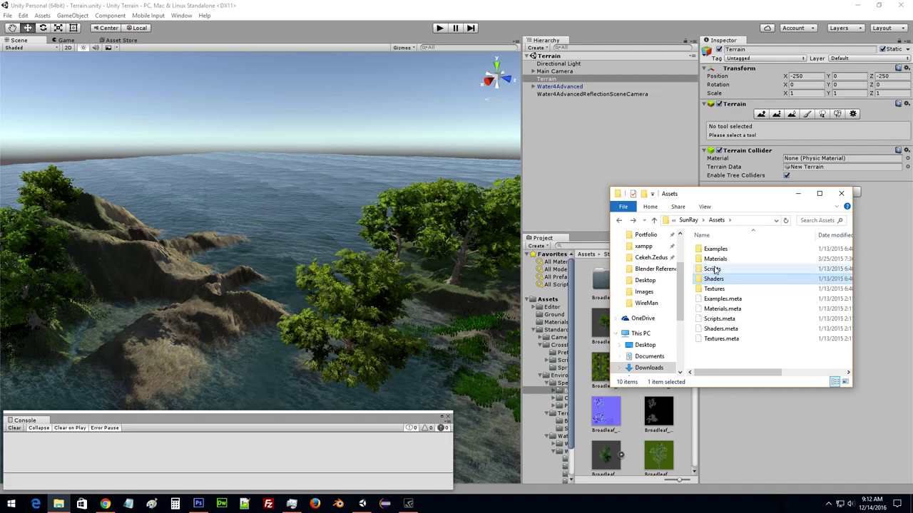
pyautogui.press('Up')
pyautogui.press('Return')
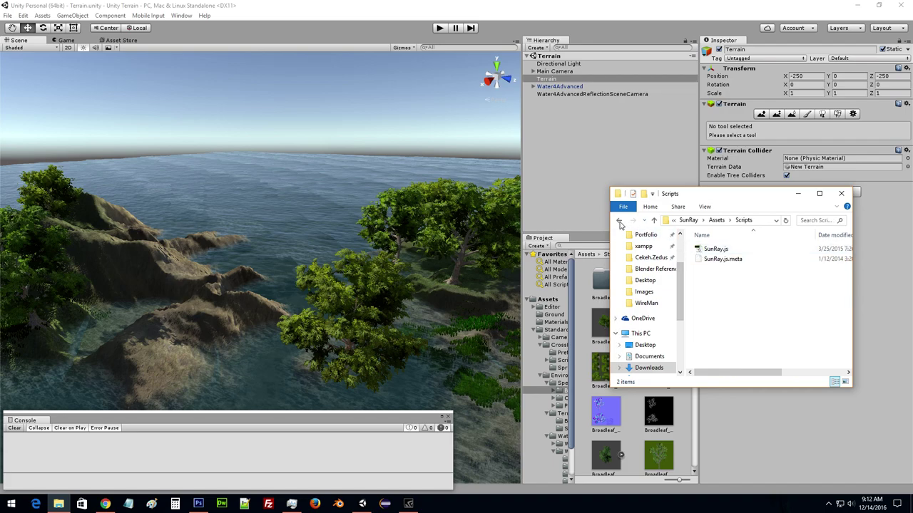
# Look through the Materials and Examples > 01 > Floors folders, then back out to the project folder.
pyautogui.click(619, 219)
pyautogui.doubleClick(700, 259)
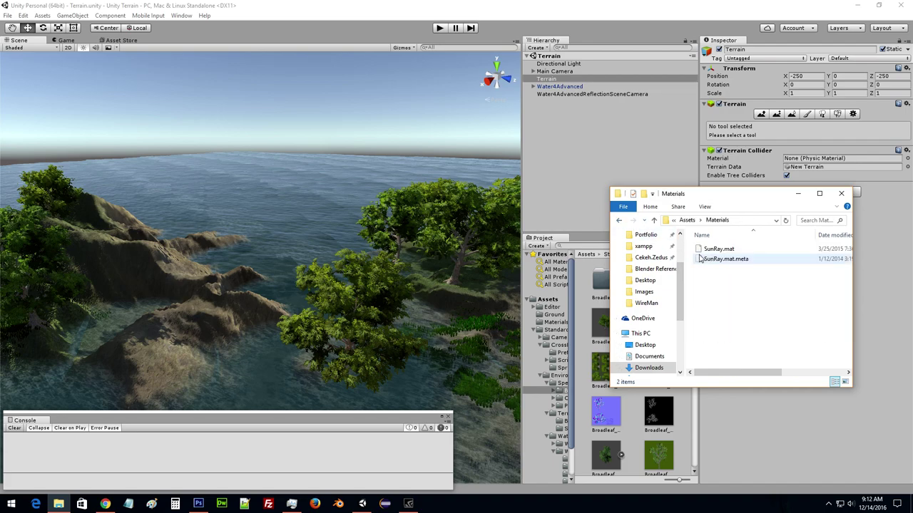
pyautogui.click(618, 219)
pyautogui.doubleClick(714, 249)
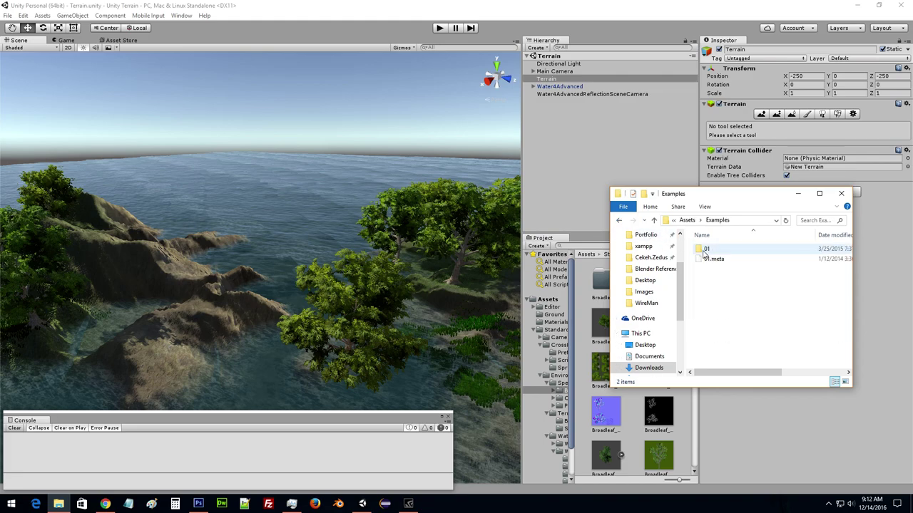
pyautogui.doubleClick(714, 248)
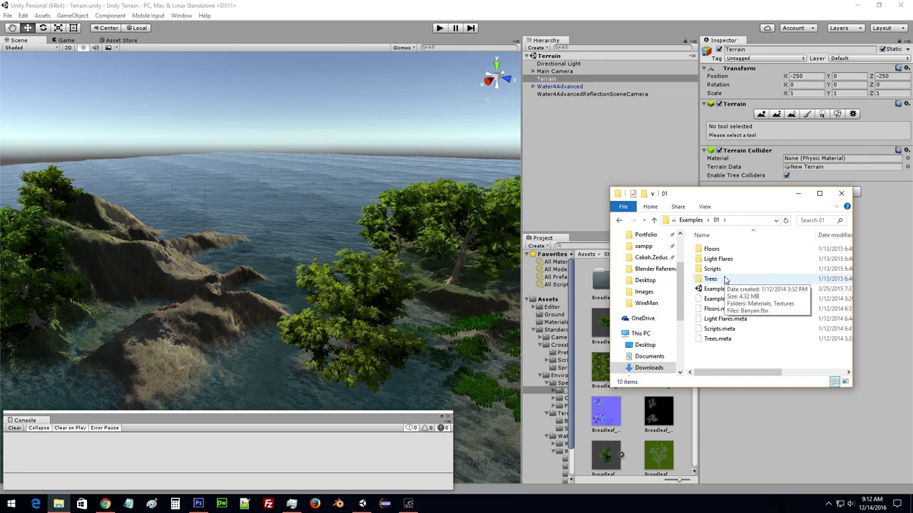
pyautogui.doubleClick(724, 249)
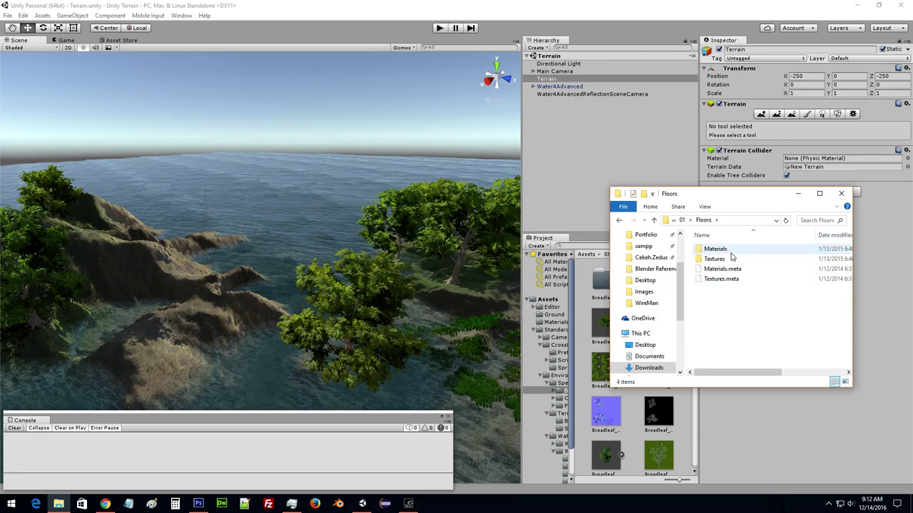
pyautogui.click(619, 220)
pyautogui.click(619, 220)
pyautogui.click(619, 221)
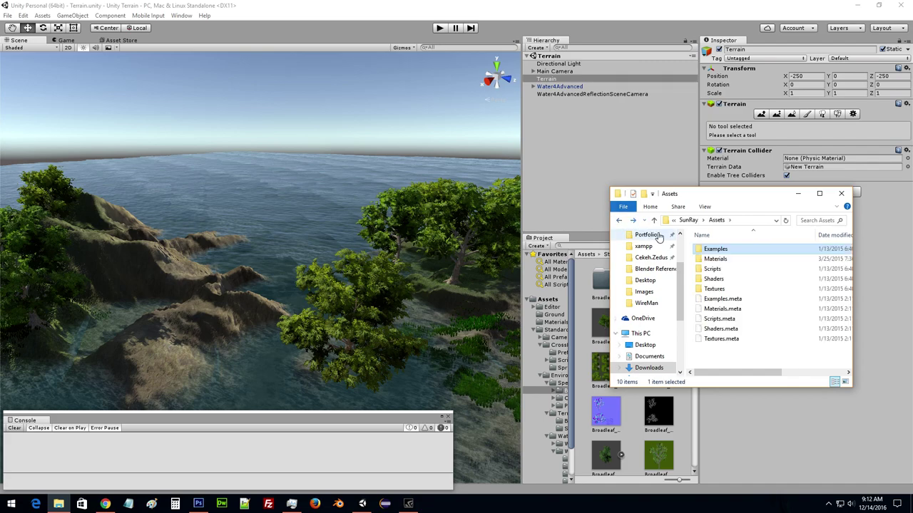
pyautogui.click(620, 220)
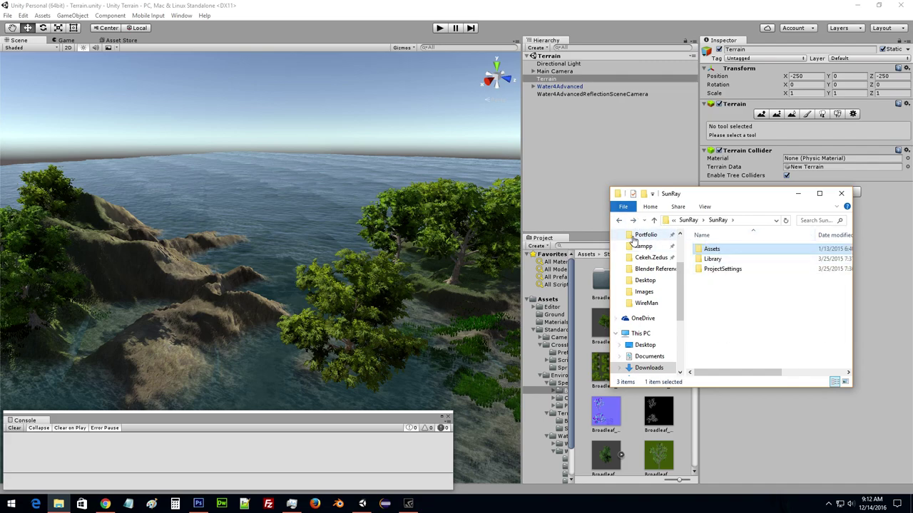
# Copy SunRay.shader from Downloads > SunRay > SunRay > Assets > Shaders, then return to Unity.
pyautogui.hotkey('alt', 'Up')
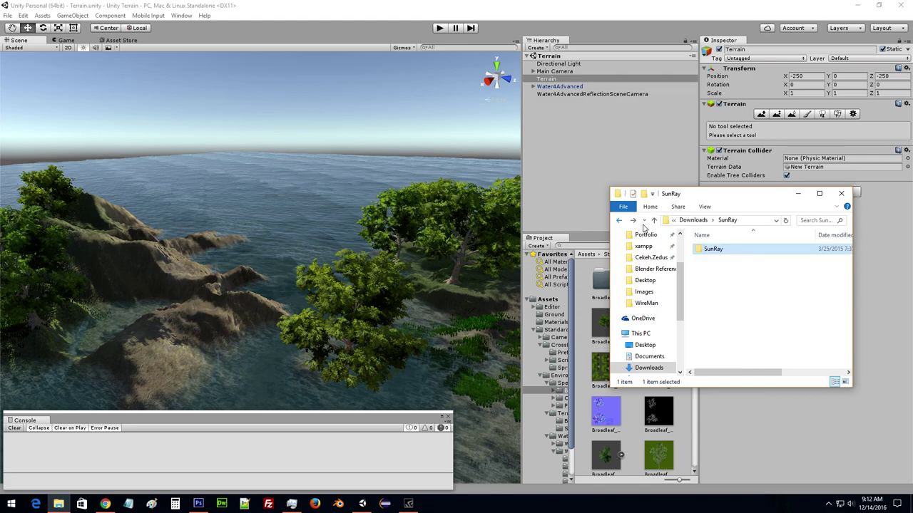
pyautogui.doubleClick(707, 251)
pyautogui.doubleClick(708, 251)
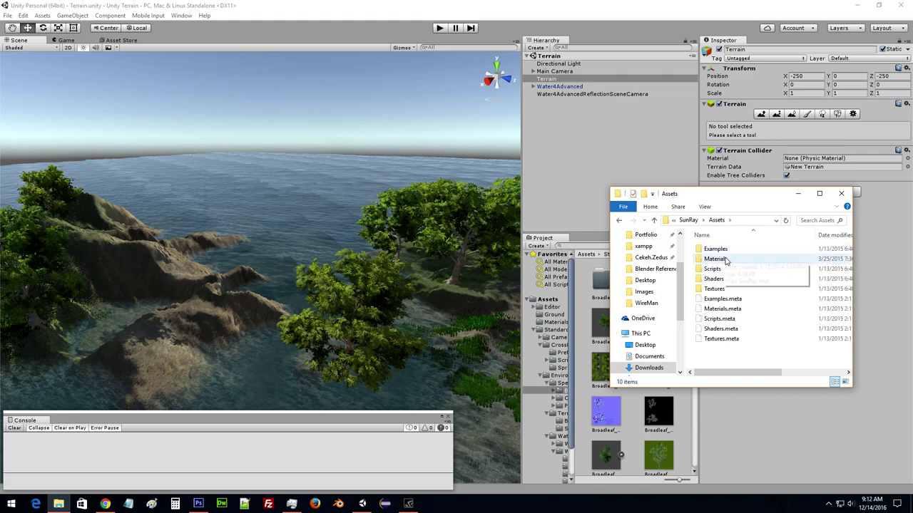
pyautogui.doubleClick(713, 278)
pyautogui.click(721, 249)
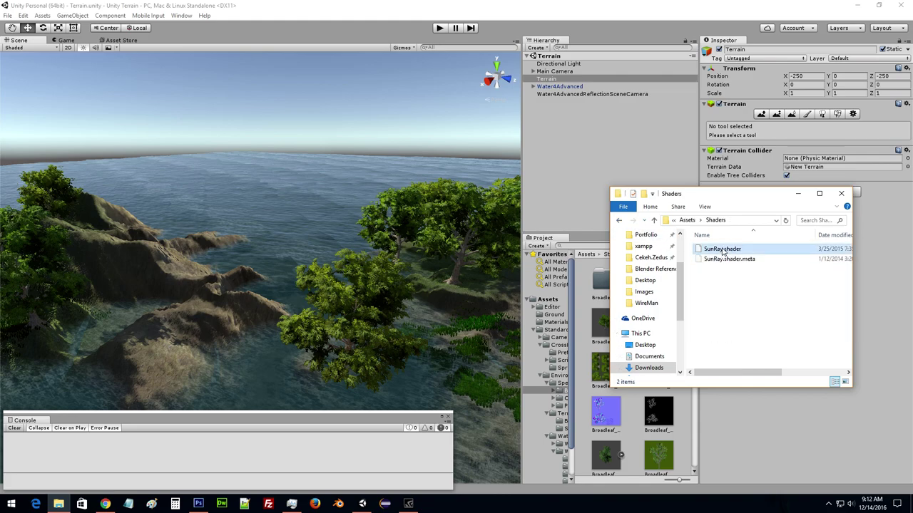
pyautogui.rightClick(723, 249)
pyautogui.click(744, 380)
pyautogui.click(558, 303)
pyautogui.scroll(-5, 637, 397)
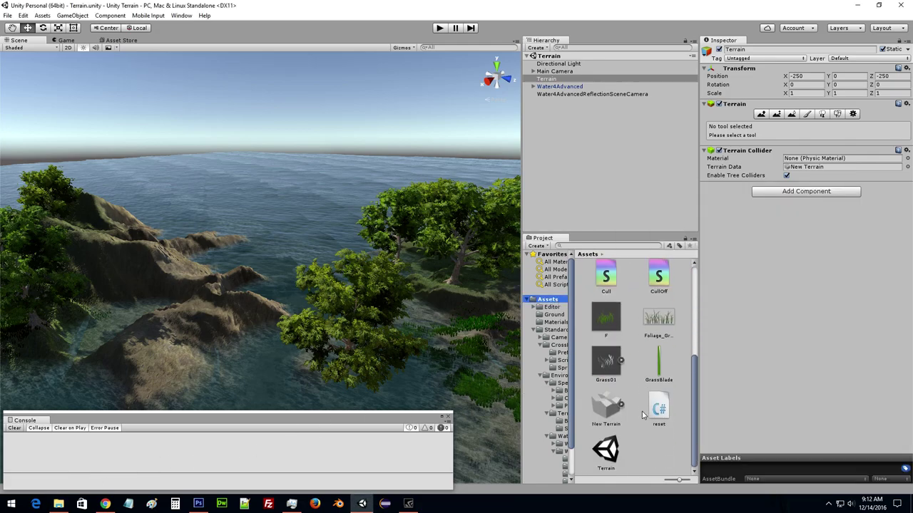
# Paste SunRay.shader into the Unity Terrain project folder via Show in Explorer.
pyautogui.rightClick(651, 271)
pyautogui.click(692, 288)
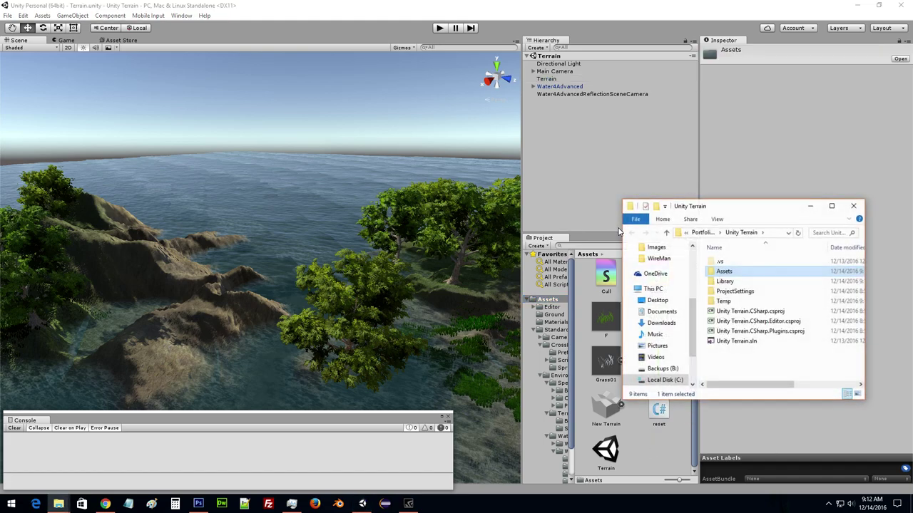
pyautogui.rightClick(738, 364)
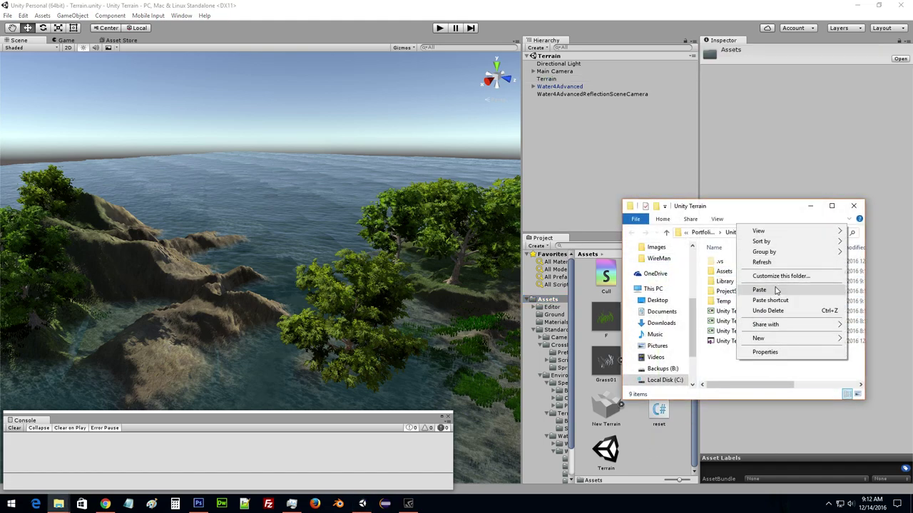
pyautogui.click(775, 290)
# Back in Unity, refresh the Project panel's assets.
pyautogui.click(670, 461)
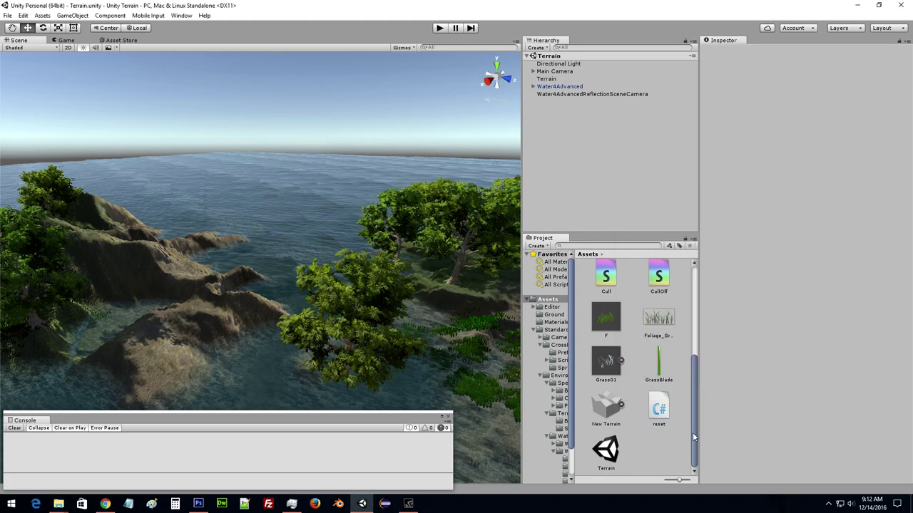
pyautogui.scroll(3, 682, 362)
pyautogui.scroll(-4, 688, 337)
pyautogui.rightClick(666, 444)
pyautogui.click(705, 383)
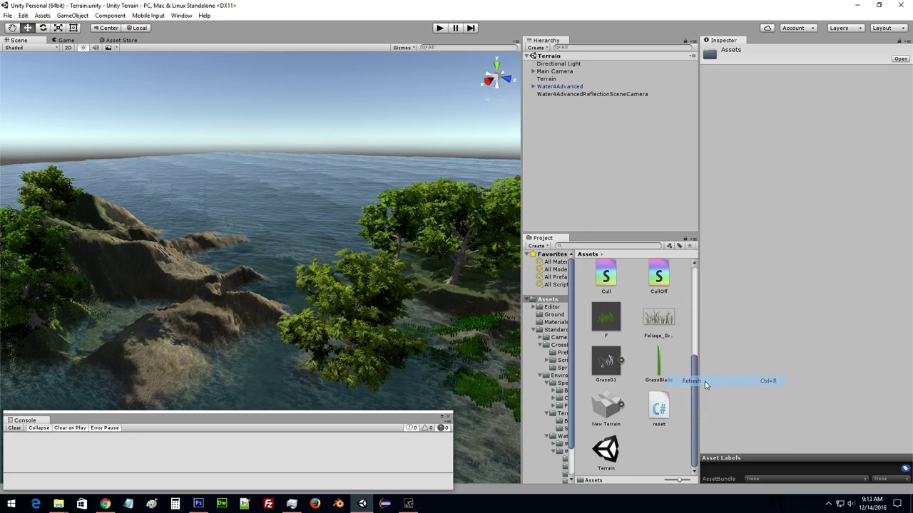
pyautogui.moveTo(691, 389)
pyautogui.mouseDown()
pyautogui.moveTo(693, 277)
pyautogui.moveTo(693, 292)
pyautogui.mouseUp()
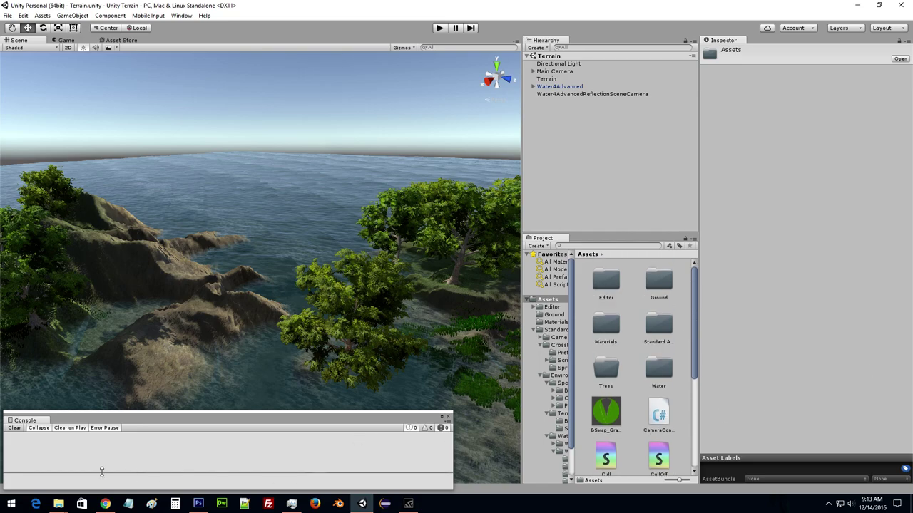
pyautogui.click(58, 503)
# Copy SunRay.shader from the Unity Terrain root into its Assets folder, bringing it to 35 items.
pyautogui.click(47, 455)
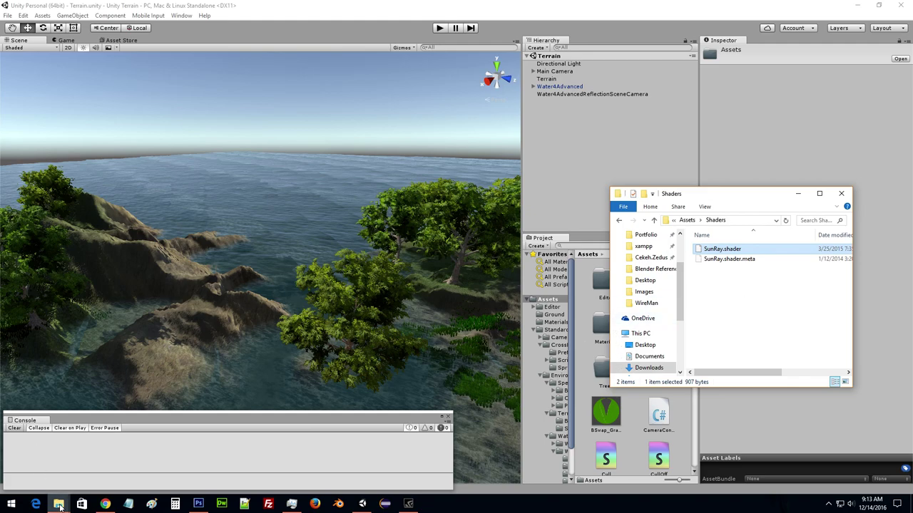
pyautogui.moveTo(58, 503)
pyautogui.click(132, 452)
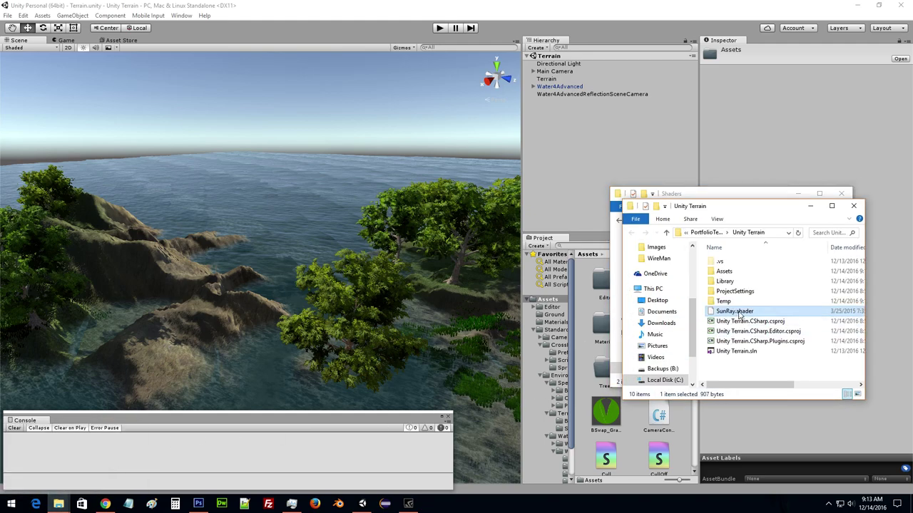
pyautogui.rightClick(728, 313)
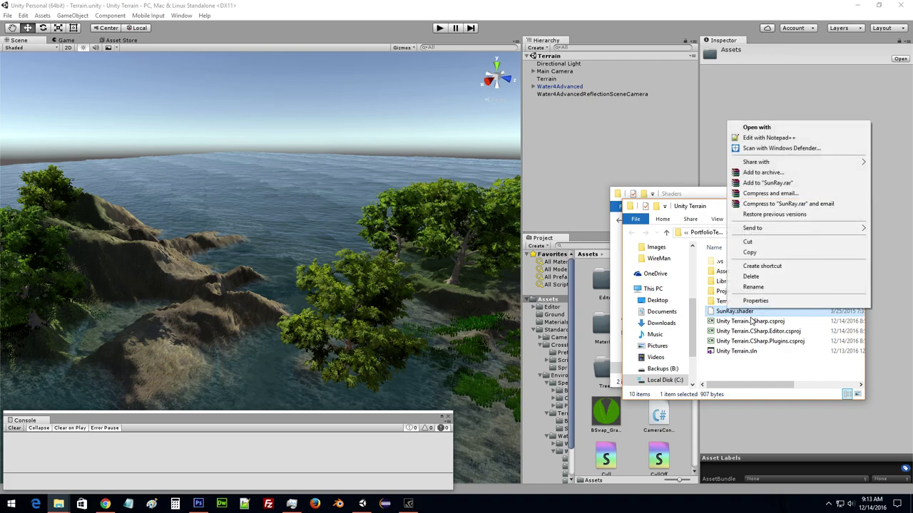
pyautogui.click(747, 242)
pyautogui.doubleClick(727, 274)
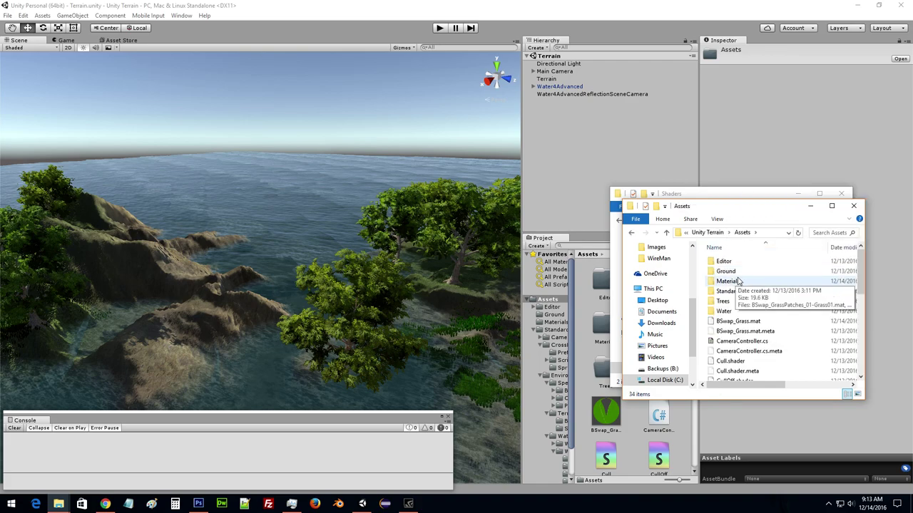
pyautogui.scroll(-5, 738, 285)
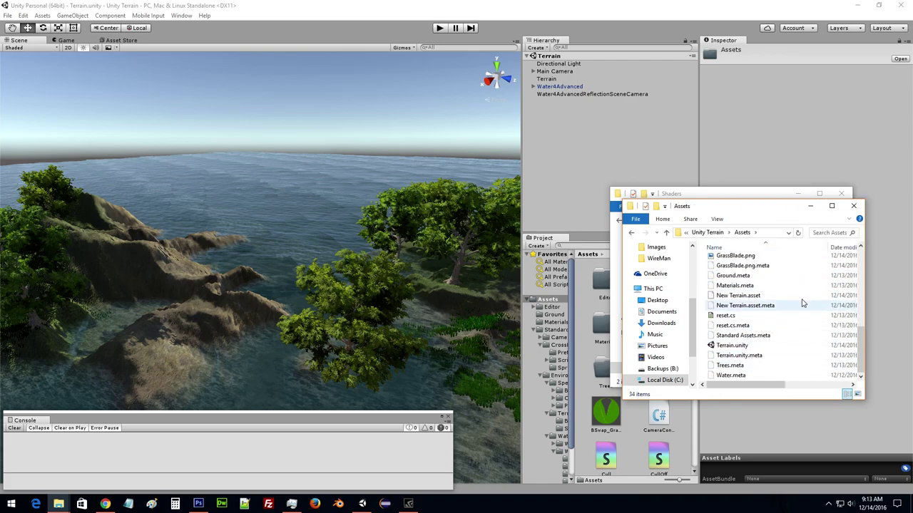
pyautogui.click(831, 206)
pyautogui.rightClick(341, 427)
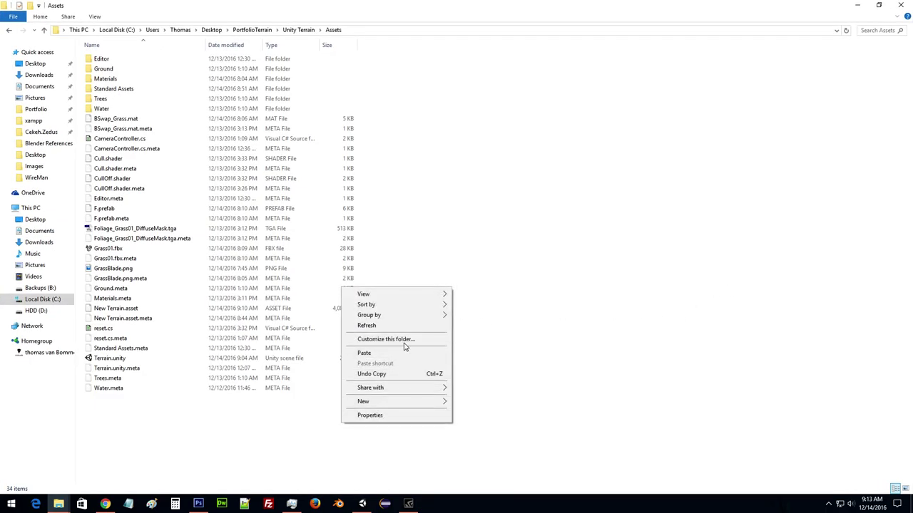
pyautogui.click(406, 352)
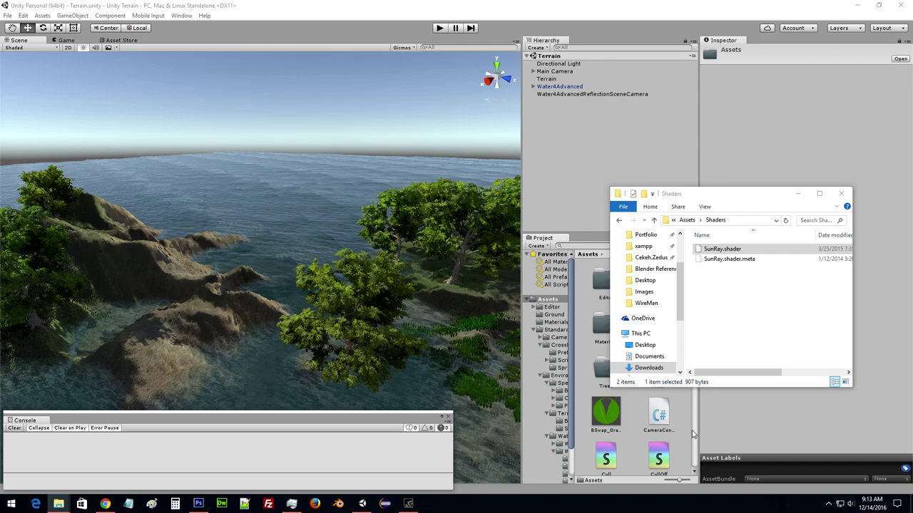
pyautogui.click(691, 432)
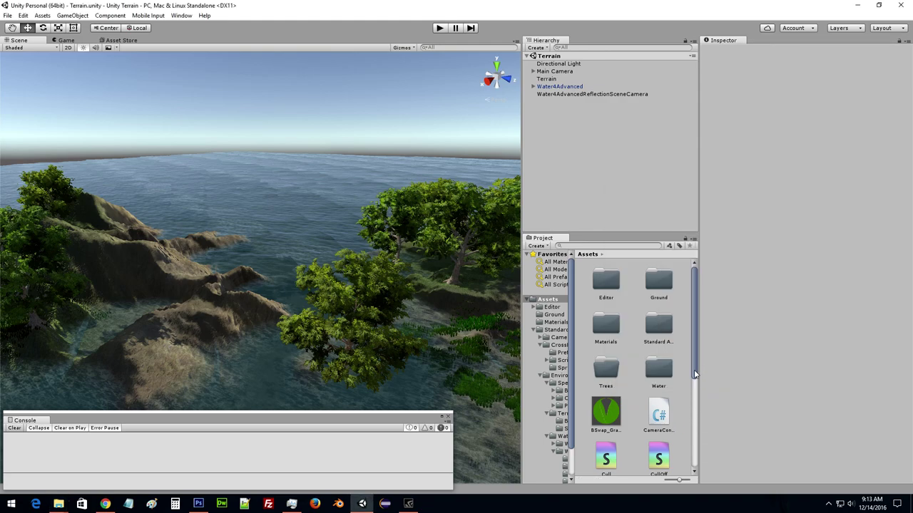
# Scroll the Project panel back to the top of Assets, then Alt+Tab to File Explorer.
pyautogui.moveTo(694, 370); pyautogui.dragTo(702, 465)
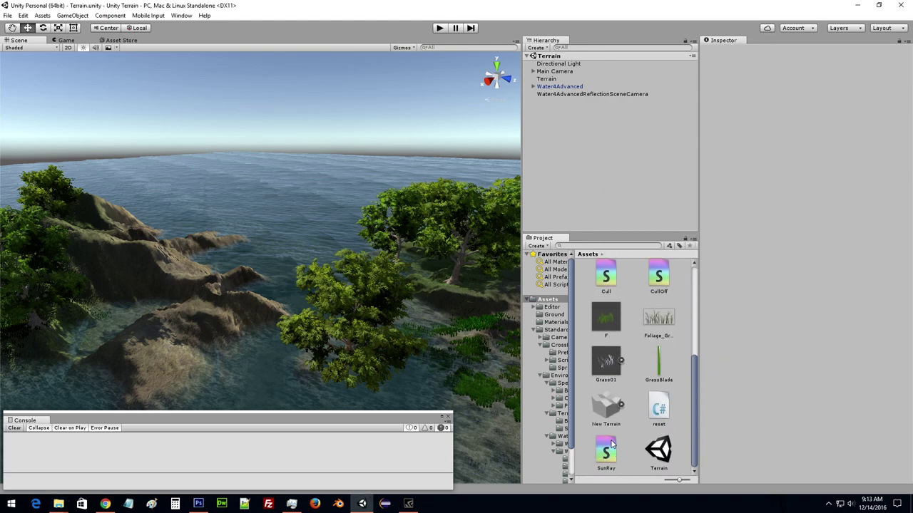
pyautogui.scroll(3, 613, 400)
pyautogui.scroll(2, 629, 366)
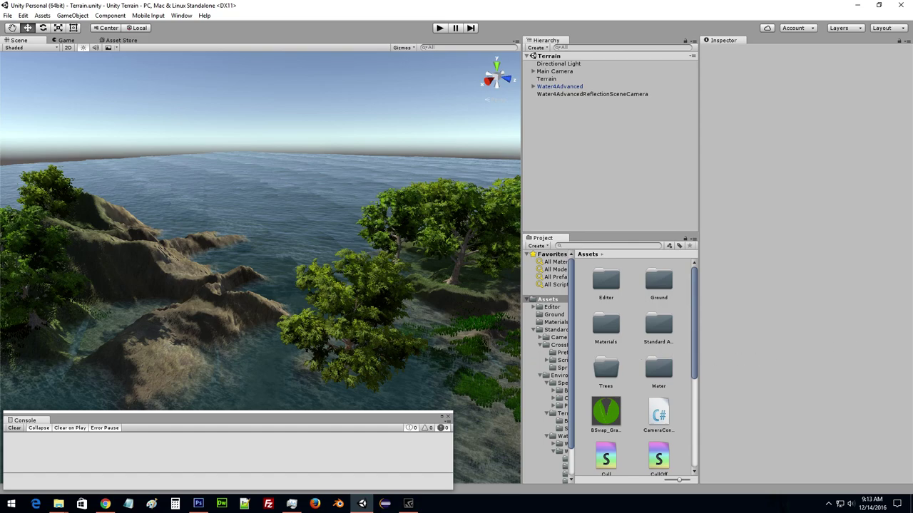
pyautogui.hotkey('alt', 'Tab')
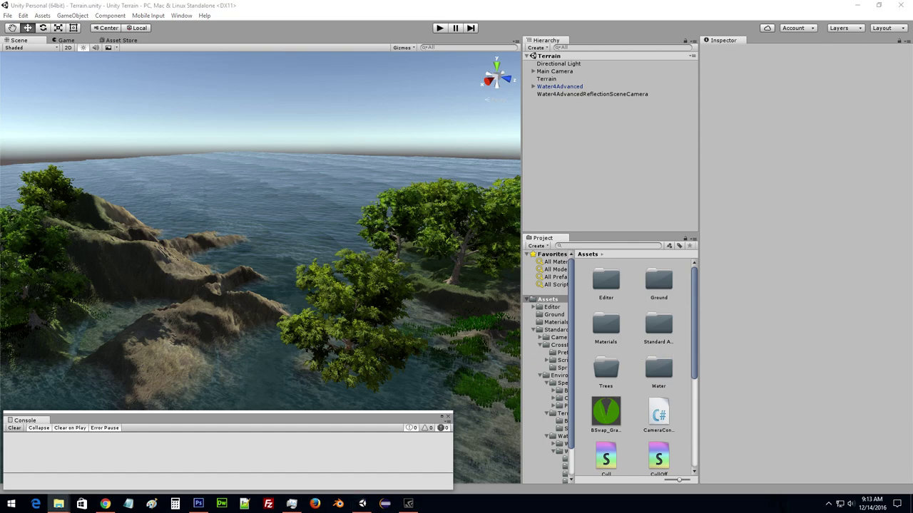
# Drag SunRay.js from Downloads > SunRay > SunRay > Assets > Scripts into Unity's Assets, then close Explorer.
pyautogui.moveTo(891, 44); pyautogui.dragTo(349, 166)
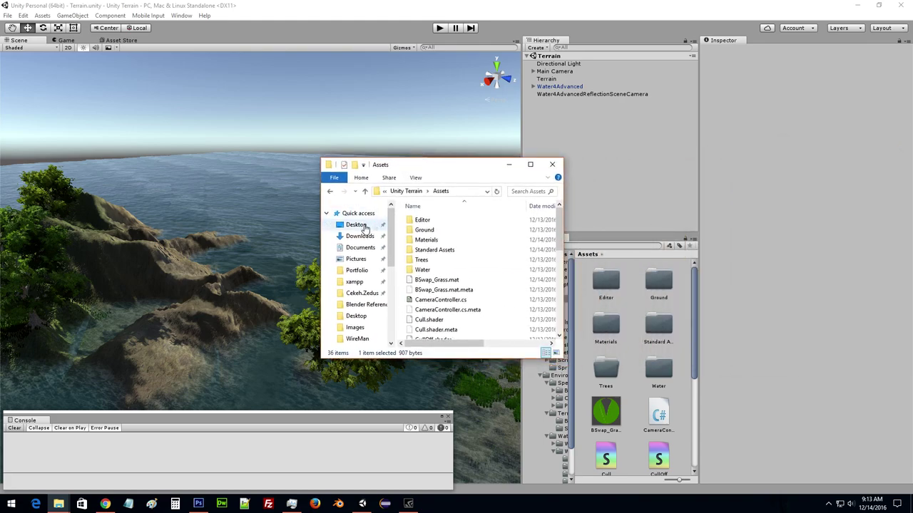
pyautogui.click(360, 236)
pyautogui.doubleClick(480, 227)
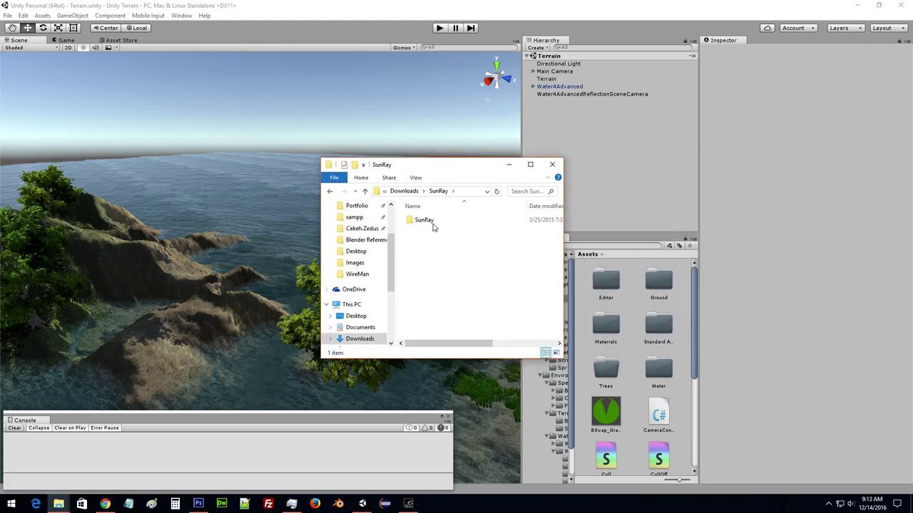
pyautogui.doubleClick(428, 221)
pyautogui.doubleClick(424, 220)
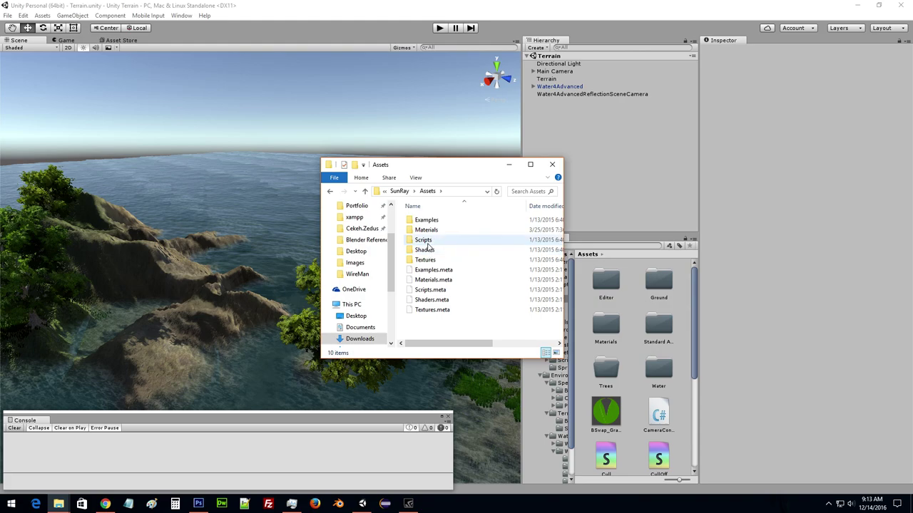
pyautogui.doubleClick(425, 240)
pyautogui.click(428, 221)
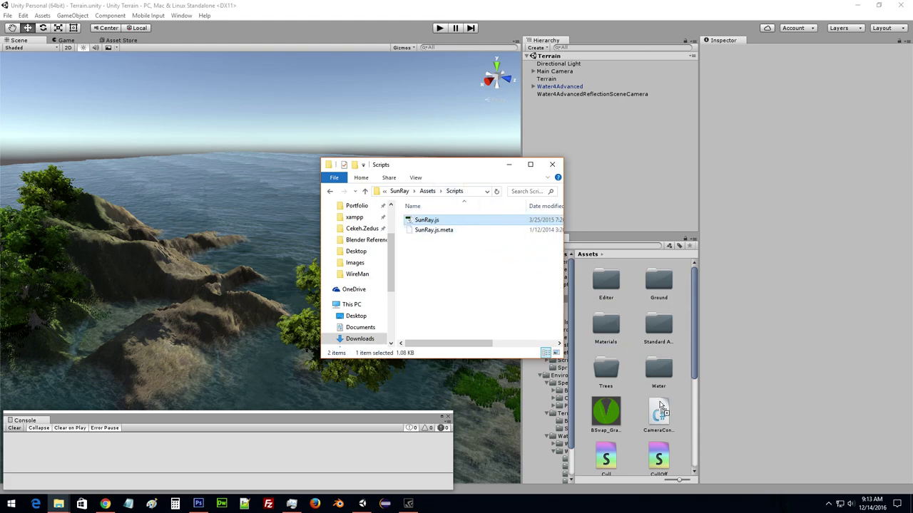
pyautogui.moveTo(659, 407); pyautogui.dragTo(683, 407)
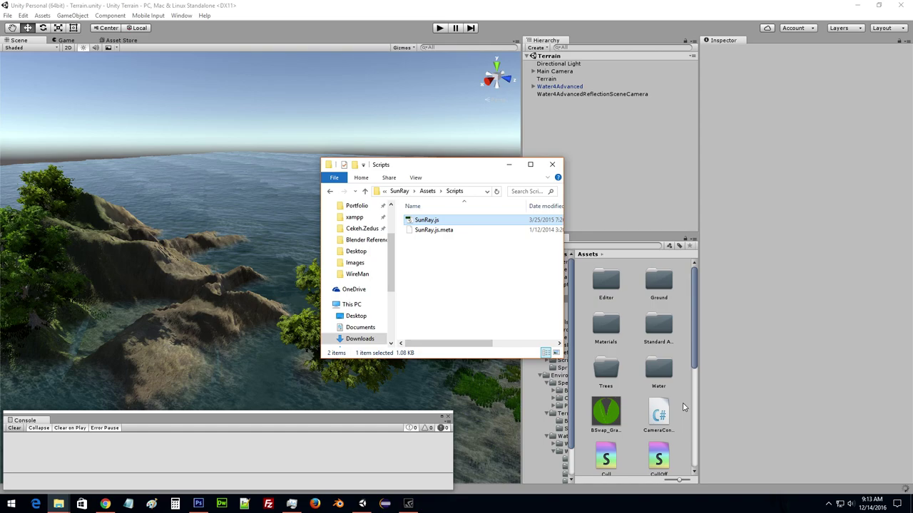
pyautogui.click(552, 164)
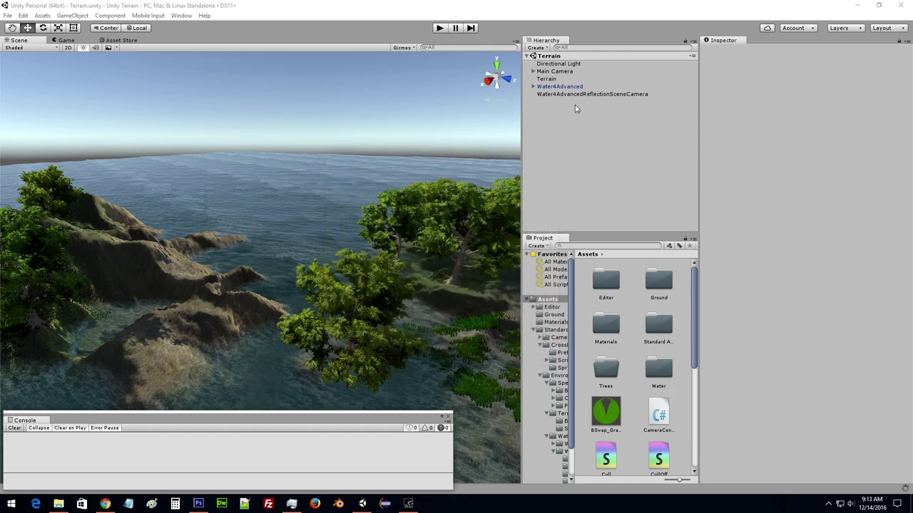
# Add the SunRay script to the Main Camera by dragging SunRay.js onto its Inspector.
pyautogui.click(554, 72)
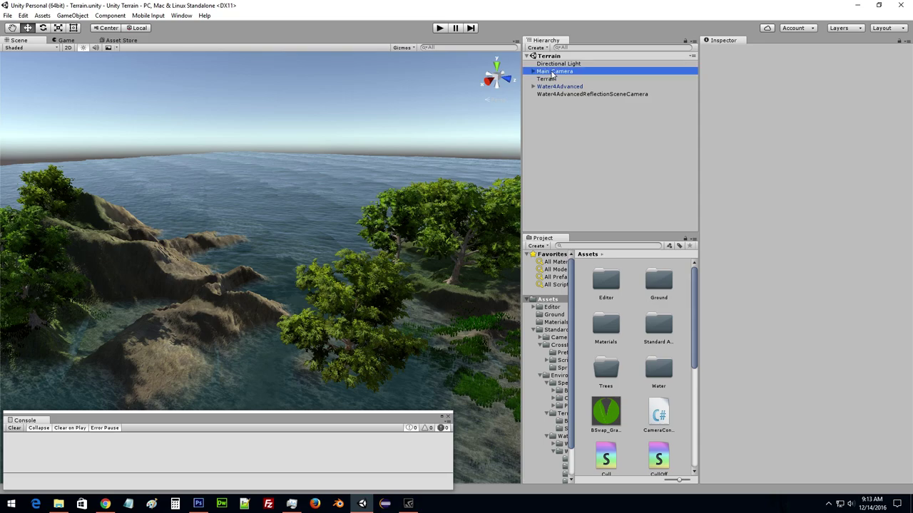
pyautogui.scroll(-3, 667, 404)
pyautogui.scroll(-3, 668, 403)
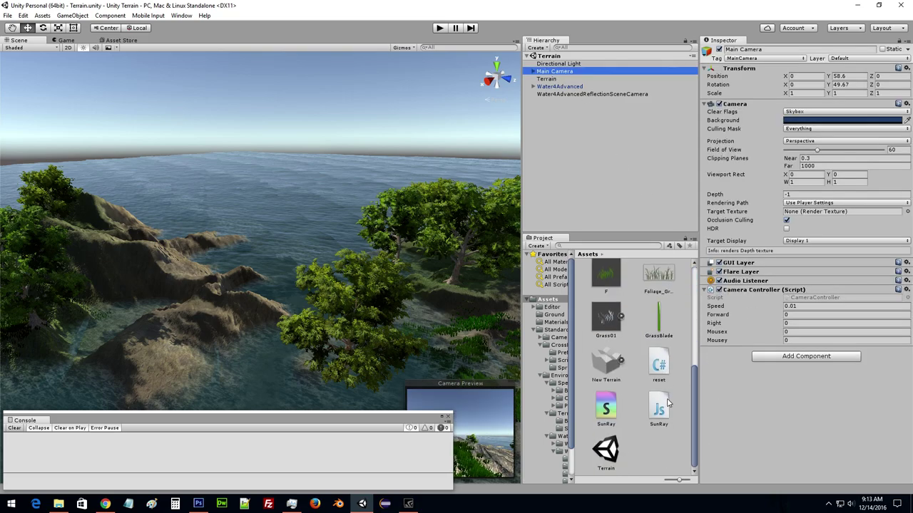
pyautogui.moveTo(660, 414); pyautogui.dragTo(756, 415)
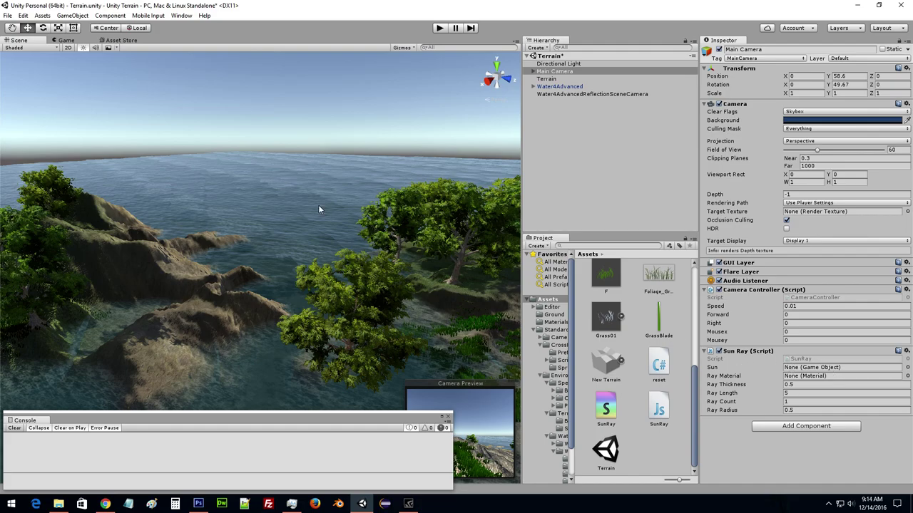
# Fly the Scene view toward the mountain and select the Directional Light.
pyautogui.scroll(5, 307, 200)
pyautogui.moveTo(297, 228)
pyautogui.mouseDown(button='right')
pyautogui.moveTo(359, 278)
pyautogui.moveTo(368, 266)
pyautogui.moveTo(330, 253)
pyautogui.moveTo(374, 243)
pyautogui.mouseUp(button='right')
pyautogui.click(558, 63)
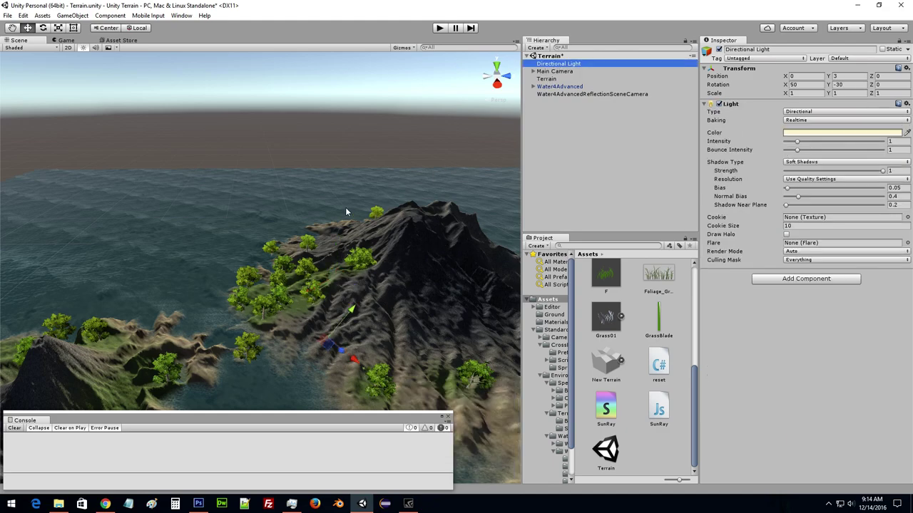
pyautogui.moveTo(345, 206)
pyautogui.mouseDown(button='right')
pyautogui.moveTo(246, 304)
pyautogui.moveTo(168, 264)
pyautogui.moveTo(149, 239)
pyautogui.mouseUp(button='right')
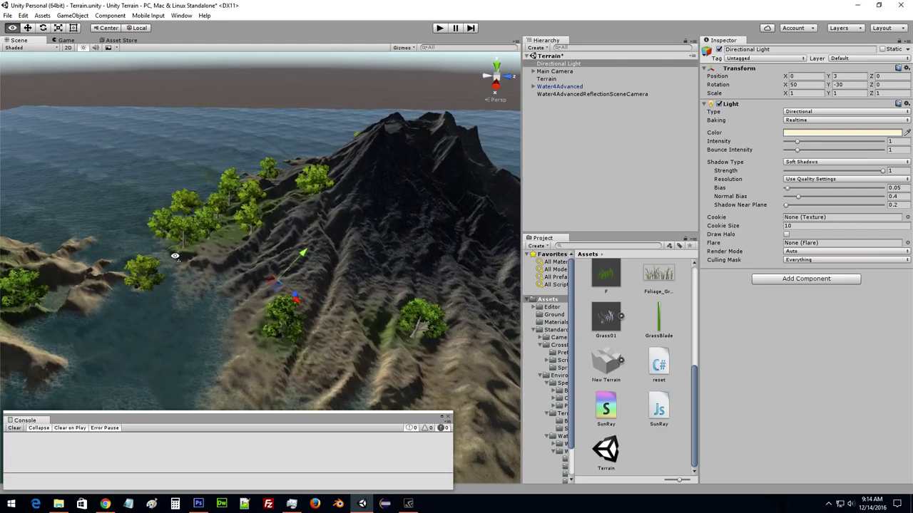
# Move the Directional Light on global axes to (365, 255.7, -457.5), high above the island.
pyautogui.moveTo(149, 239); pyautogui.dragTo(196, 264, button='right')
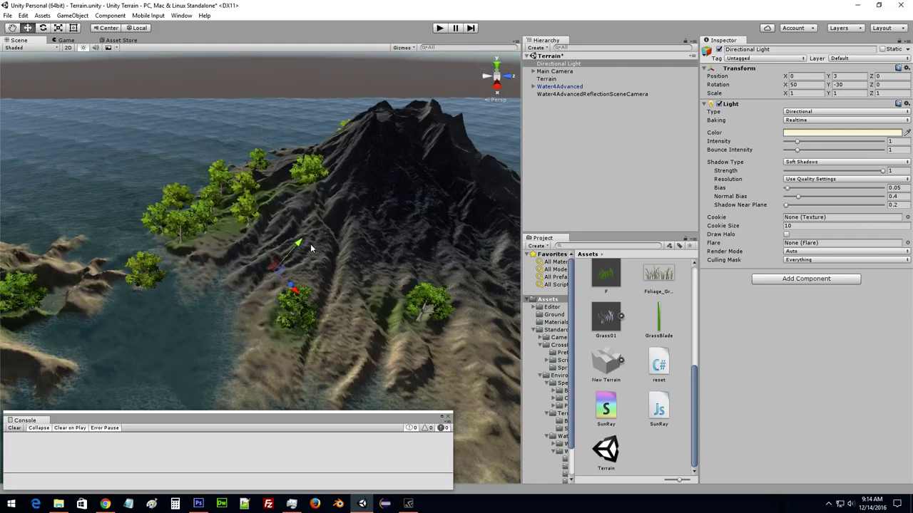
pyautogui.click(504, 73)
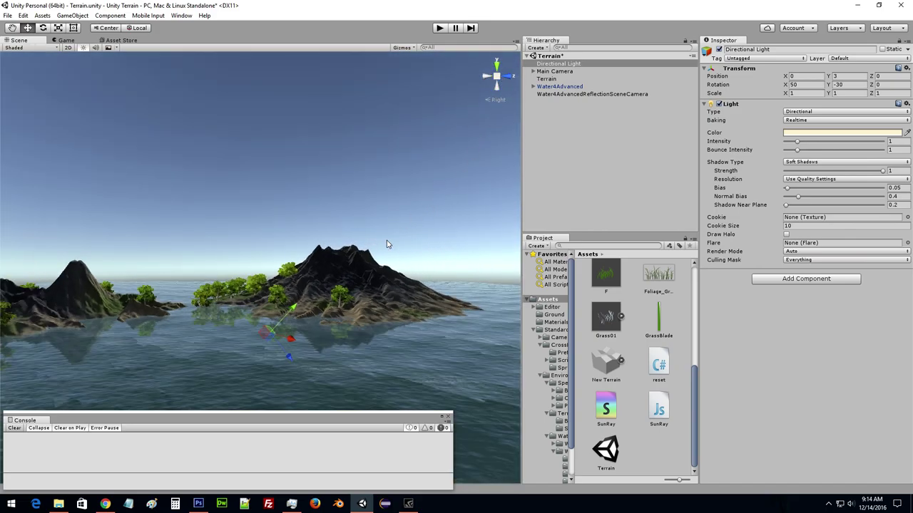
pyautogui.click(139, 28)
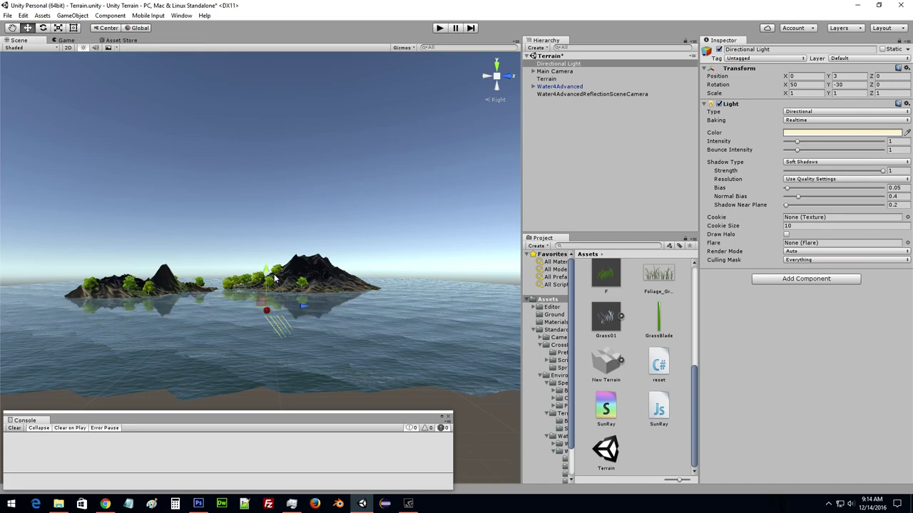
pyautogui.moveTo(274, 278); pyautogui.dragTo(280, 131)
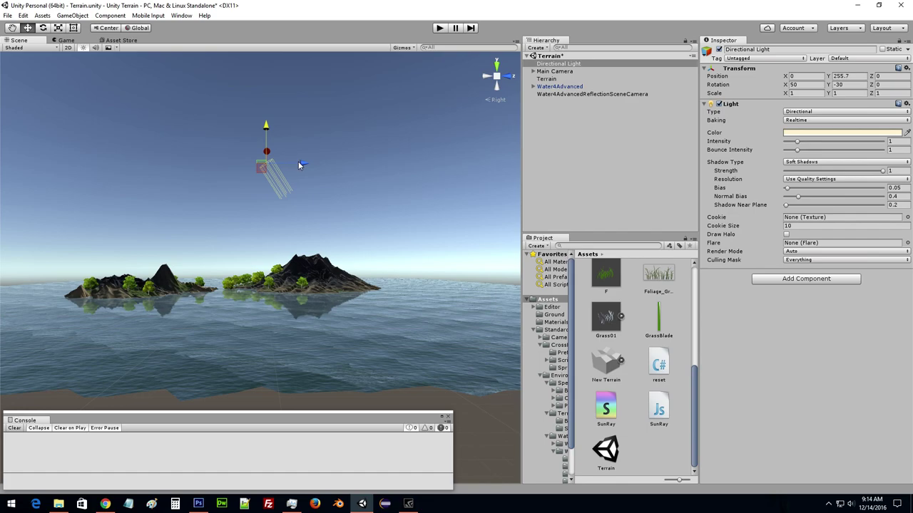
pyautogui.moveTo(305, 164); pyautogui.dragTo(261, 125)
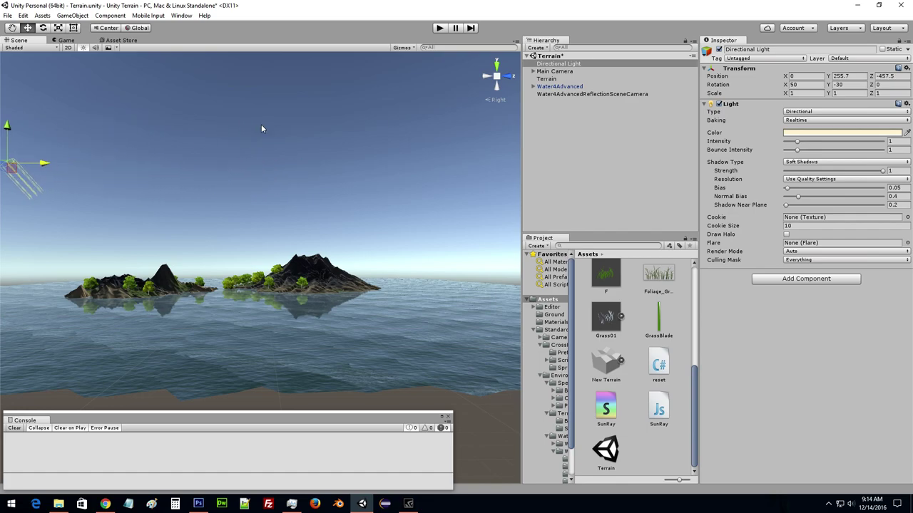
pyautogui.click(508, 80)
pyautogui.press('f')
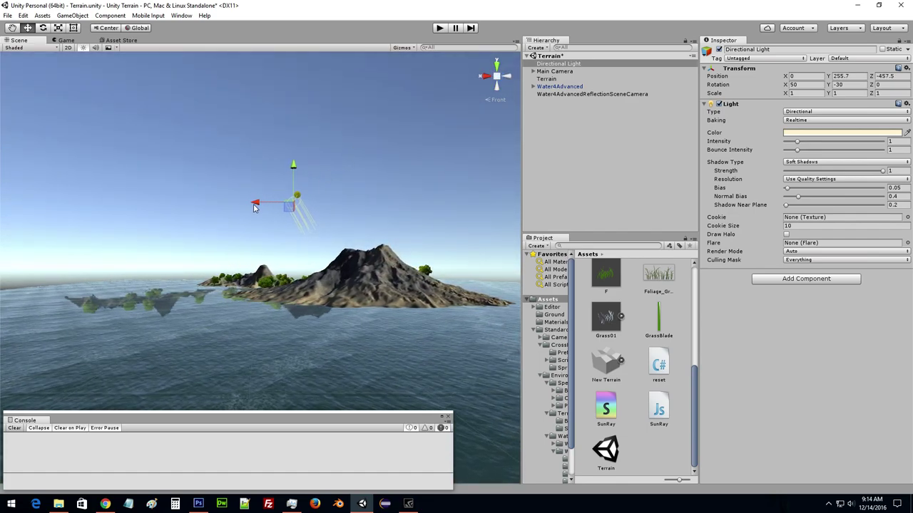
pyautogui.moveTo(254, 207); pyautogui.dragTo(129, 204)
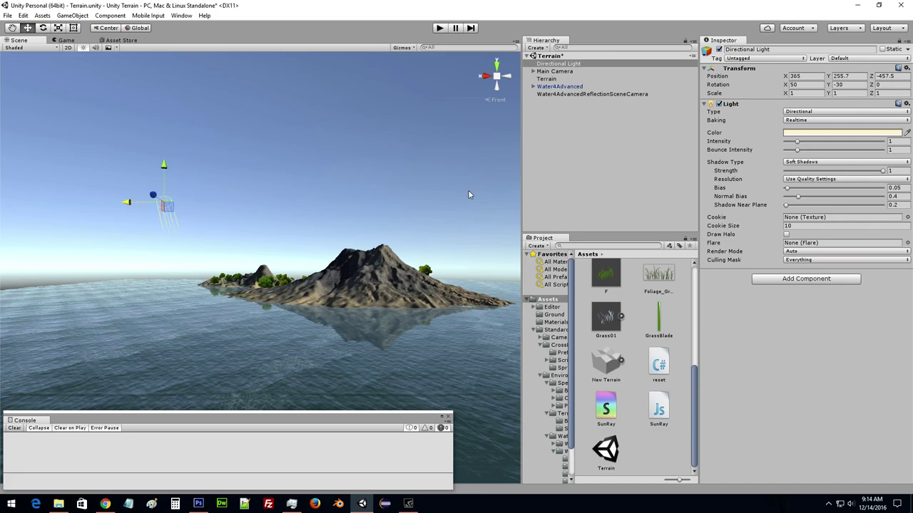
# Rotate the light to about (35, -47, -25) and orbit the view closer to the island.
pyautogui.click(47, 31)
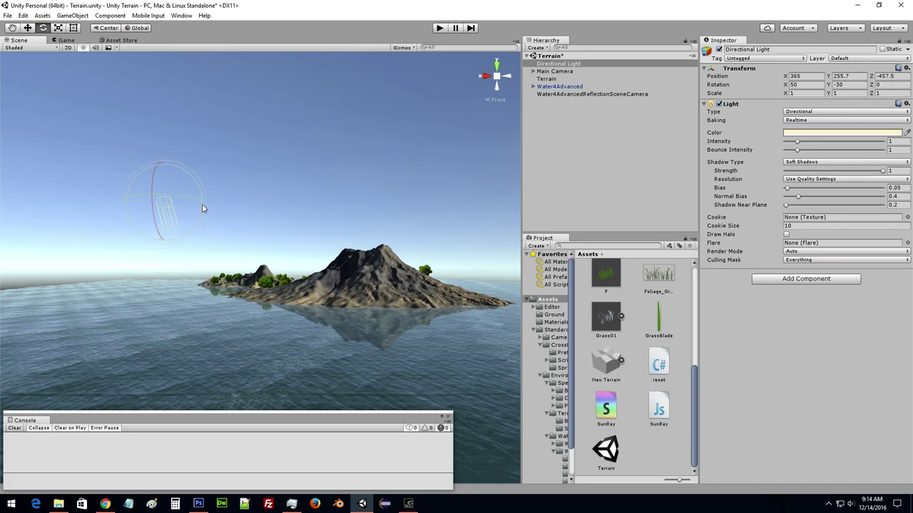
pyautogui.moveTo(202, 208); pyautogui.dragTo(214, 183)
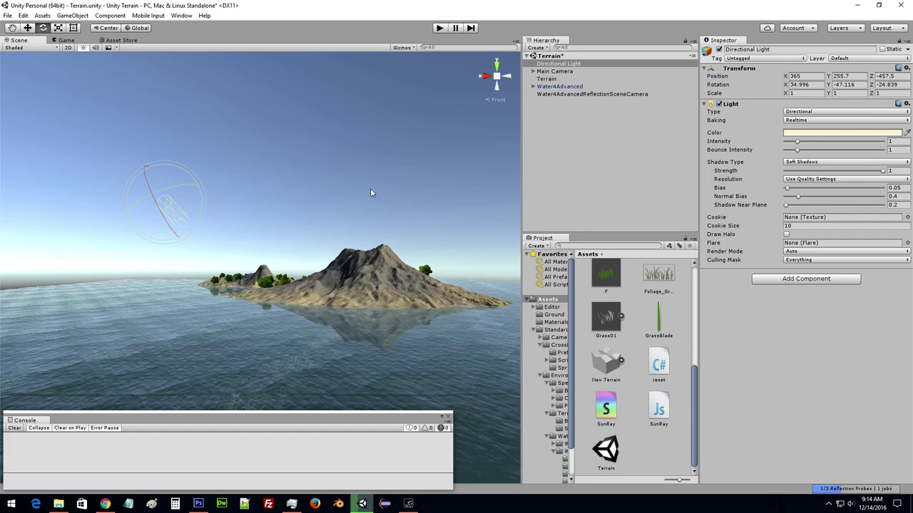
pyautogui.scroll(3, 370, 192)
pyautogui.moveTo(324, 200)
pyautogui.keyDown('alt'); pyautogui.mouseDown()
pyautogui.moveTo(251, 236)
pyautogui.moveTo(295, 278)
pyautogui.mouseUp(); pyautogui.keyUp('alt')
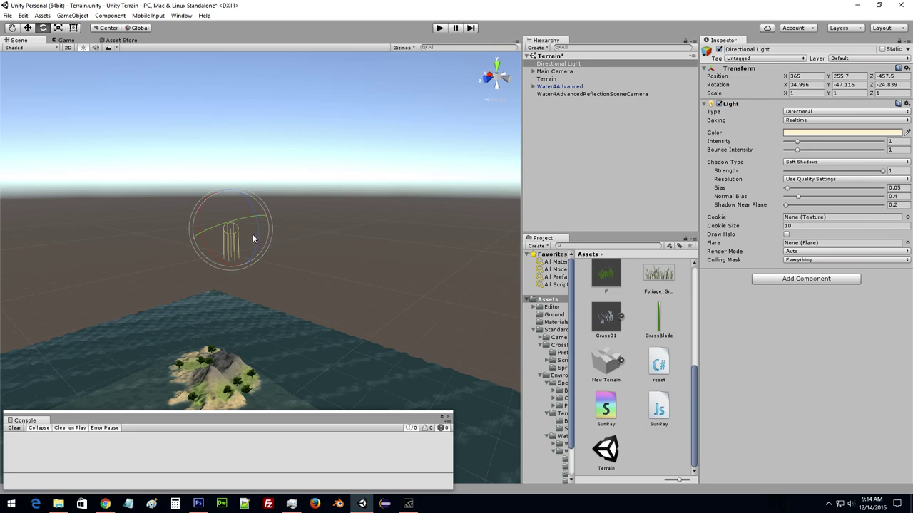
# Set the Directional Light as the Main Camera's Sun Ray sun, save the scene, and press Play.
pyautogui.click(556, 72)
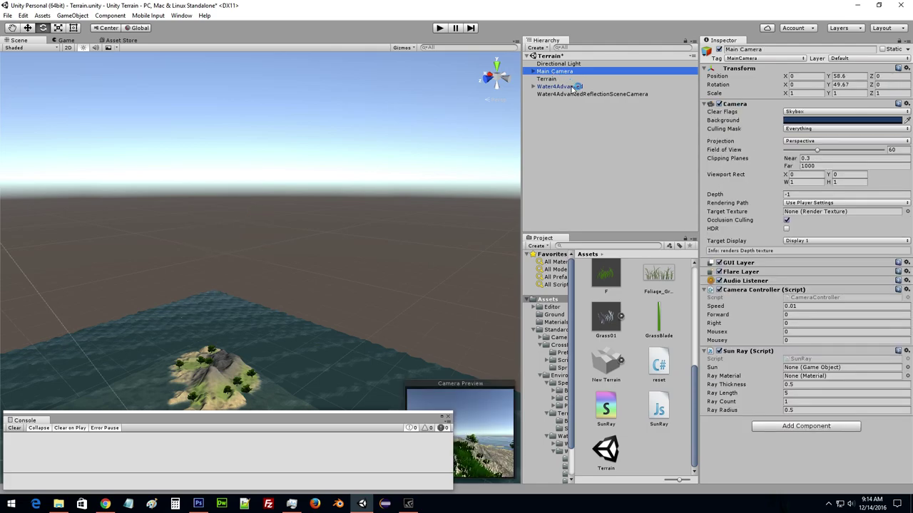
pyautogui.hotkey('ctrl', 's')
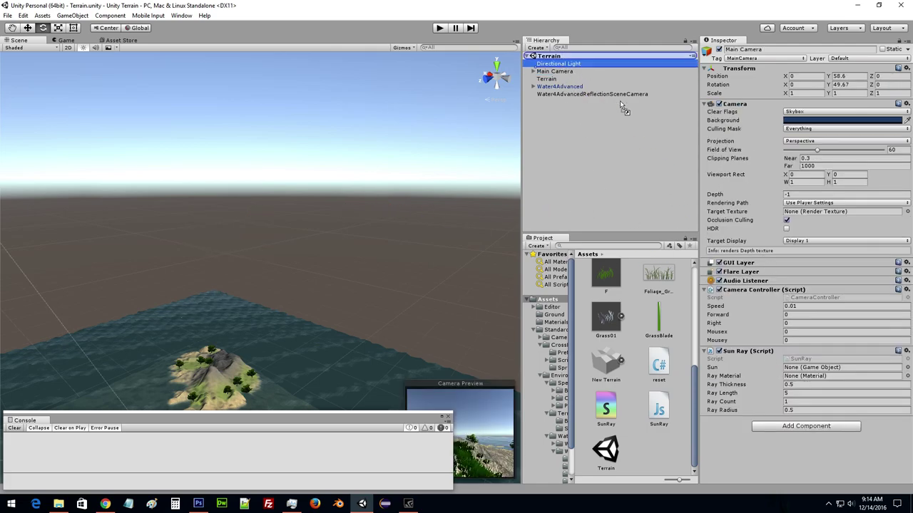
pyautogui.click(804, 367)
pyautogui.moveTo(805, 369); pyautogui.dragTo(805, 368)
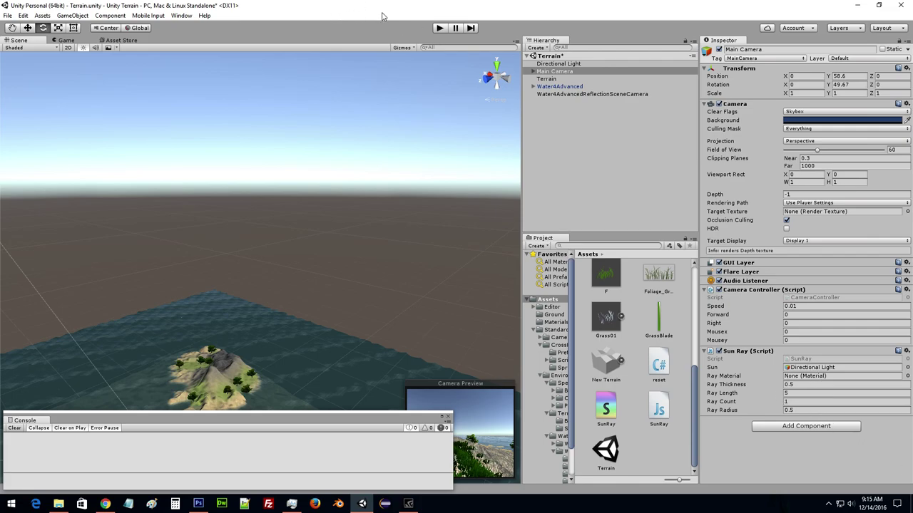
pyautogui.hotkey('ctrl', 's')
pyautogui.click(439, 28)
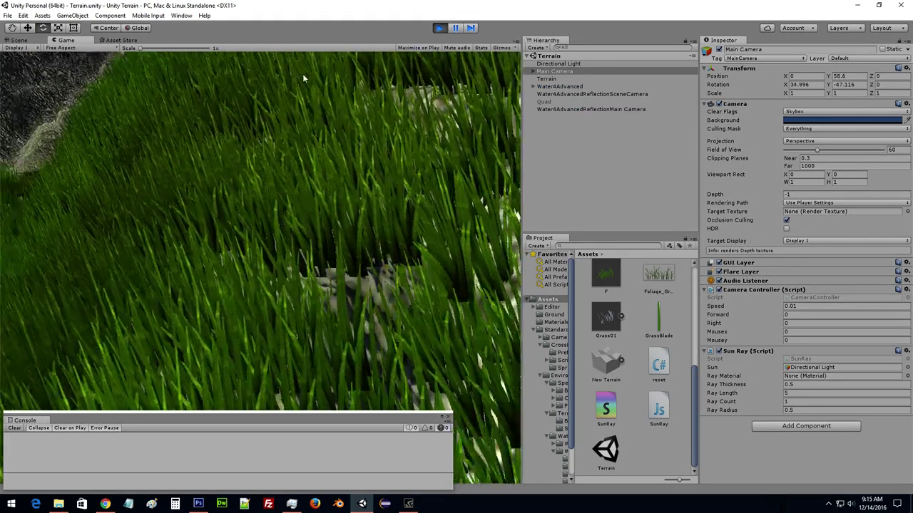
# Back the game camera away with S to view the whole island, then stop Play mode.
pyautogui.press('s')
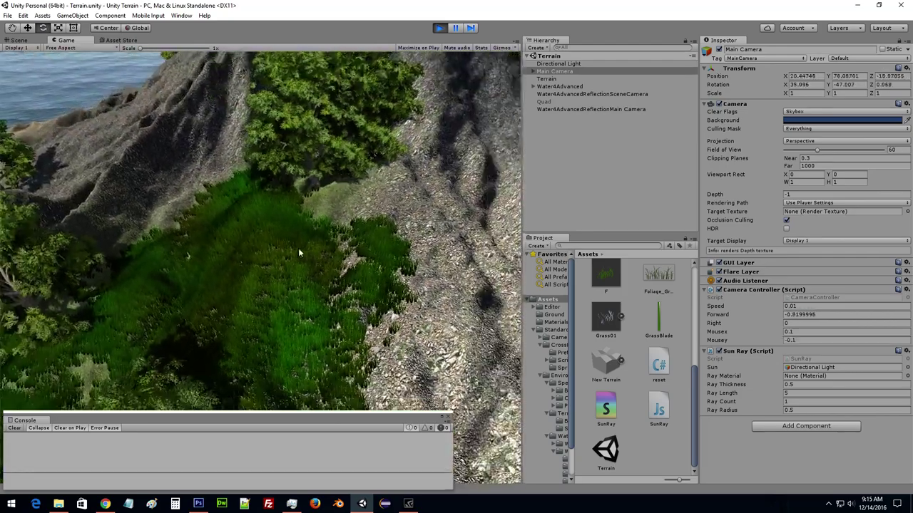
pyautogui.moveTo(312, 136)
pyautogui.mouseDown()
pyautogui.moveTo(426, 127)
pyautogui.moveTo(428, 230)
pyautogui.moveTo(440, 29)
pyautogui.mouseUp()
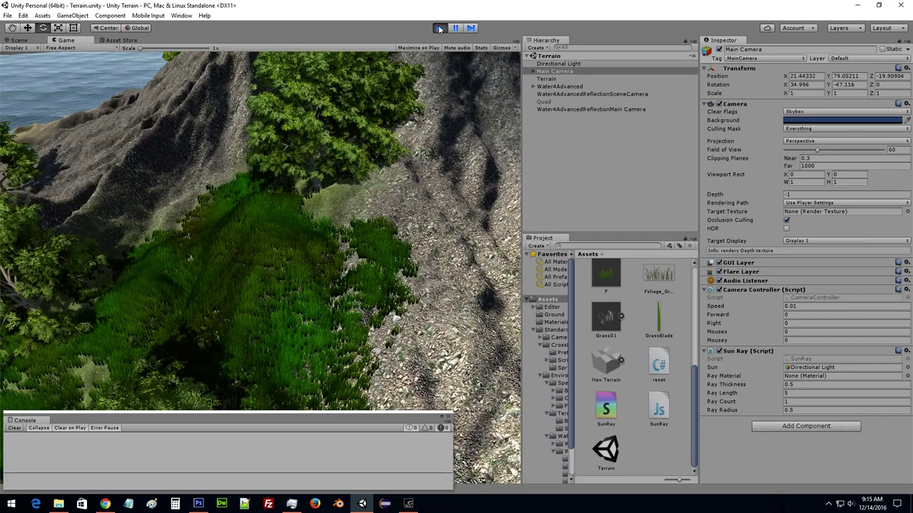
pyautogui.press('s')
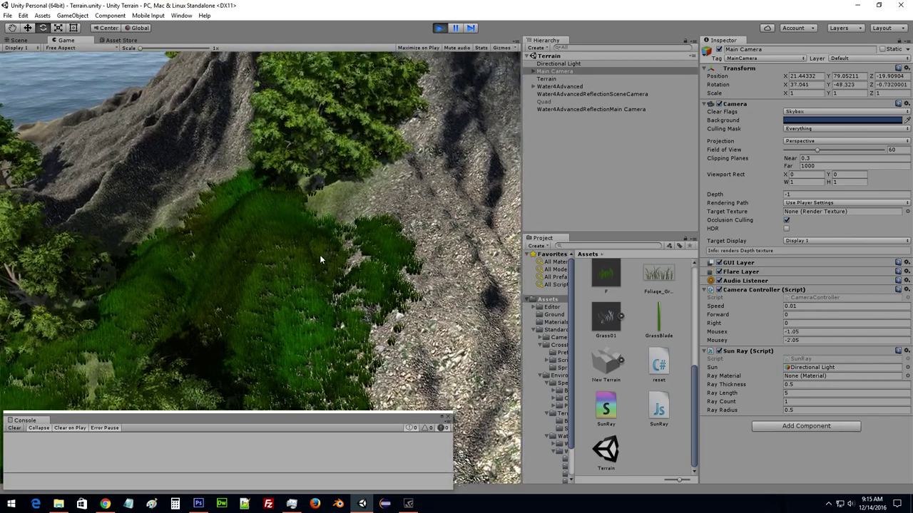
pyautogui.press('s')
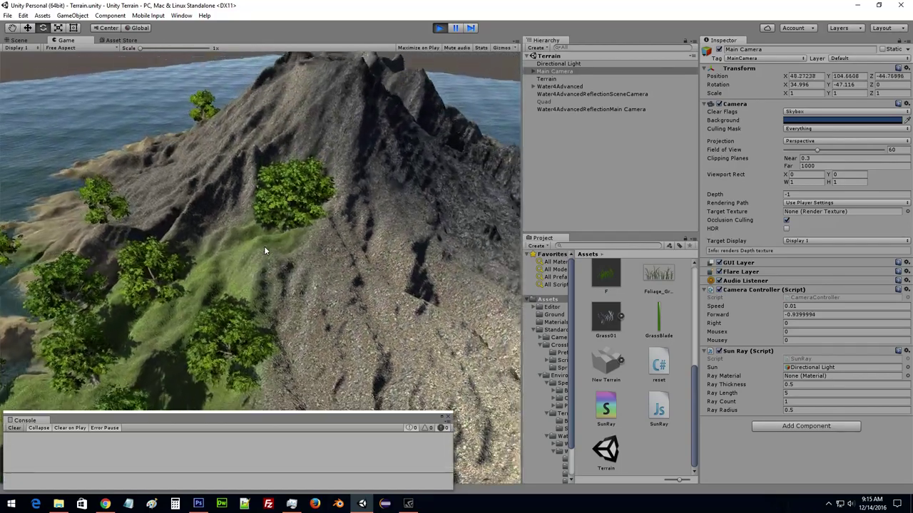
pyautogui.press('s')
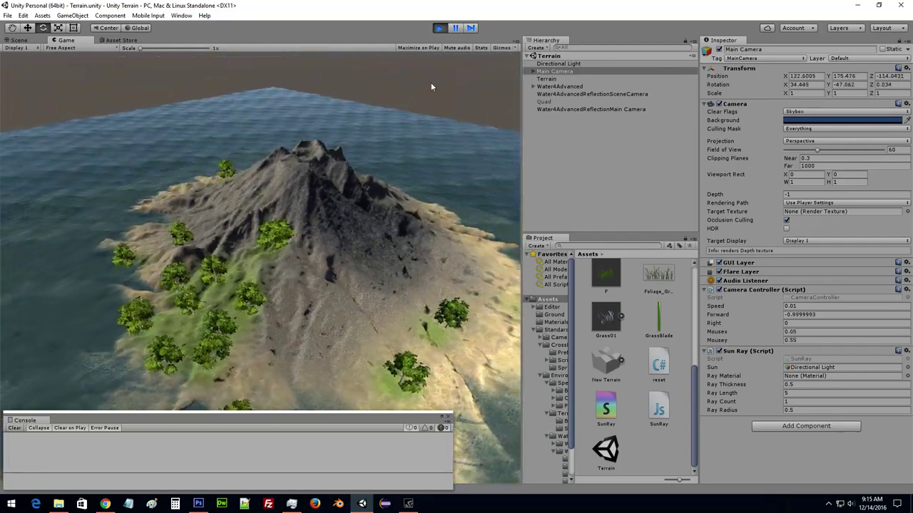
pyautogui.click(439, 28)
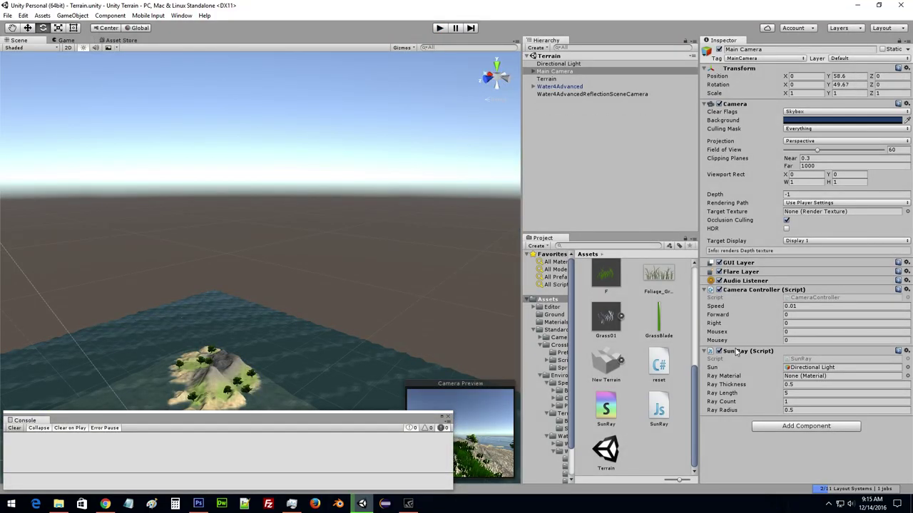
# Remove the Sun Ray component from the Main Camera and delete the SunRay shader and script assets.
pyautogui.rightClick(725, 354)
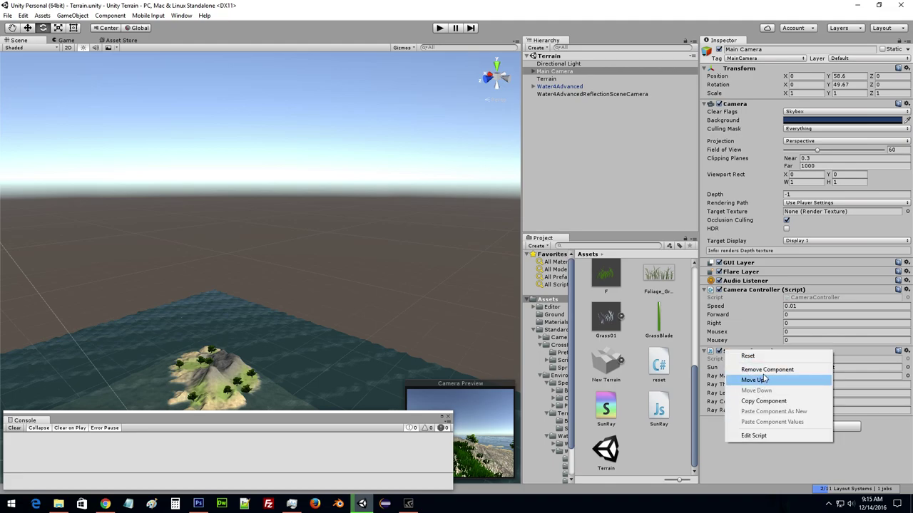
pyautogui.click(766, 370)
pyautogui.click(658, 410)
pyautogui.keyDown('ctrl'); pyautogui.click(607, 412); pyautogui.keyUp('ctrl')
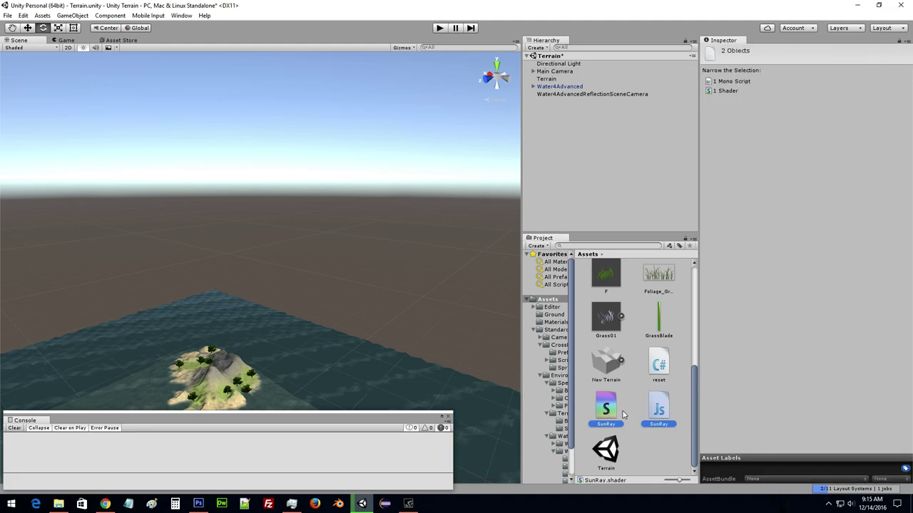
pyautogui.rightClick(654, 411)
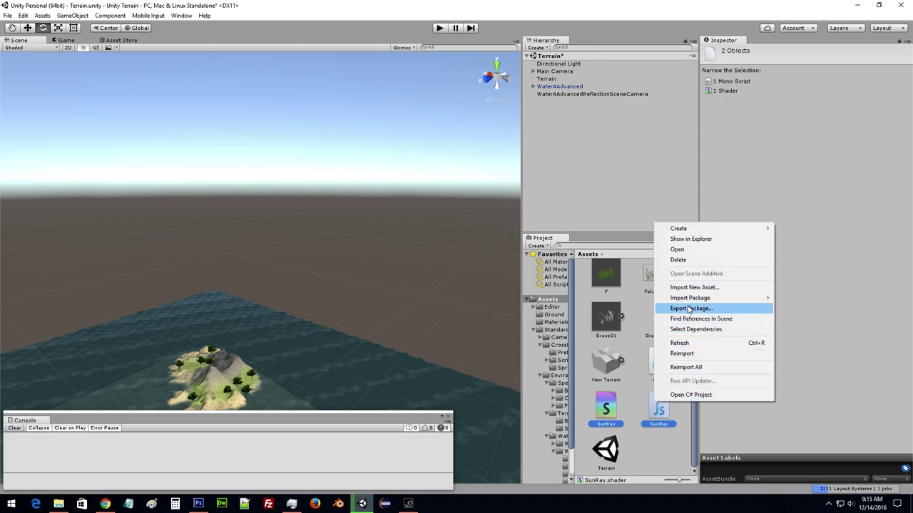
pyautogui.click(678, 261)
pyautogui.click(492, 276)
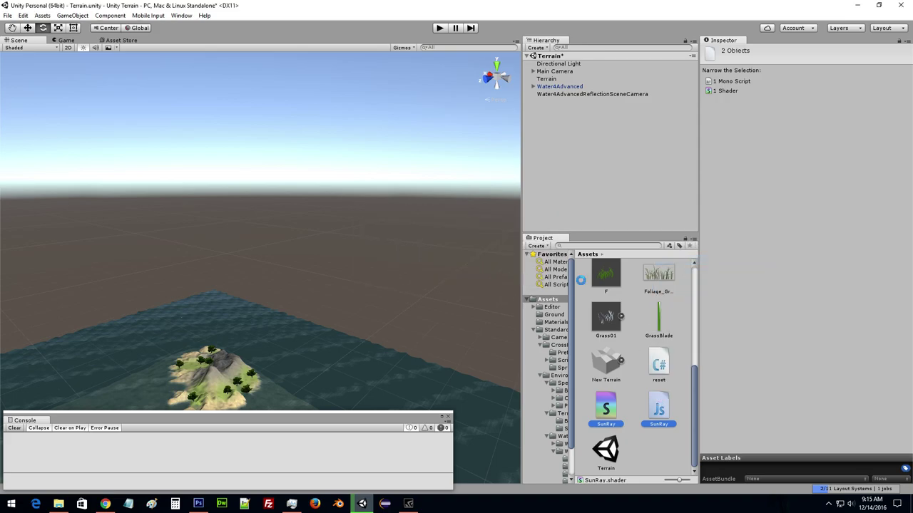
# In File Explorer, browse to Desktop > PortfolioTerrain > Terrain > Assets > Ray.
pyautogui.click(58, 503)
pyautogui.click(656, 240)
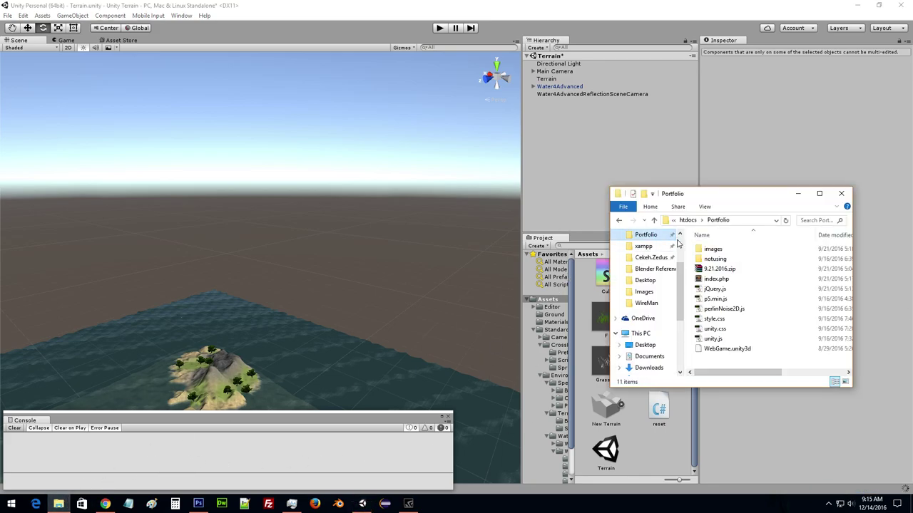
pyautogui.scroll(2, 664, 269)
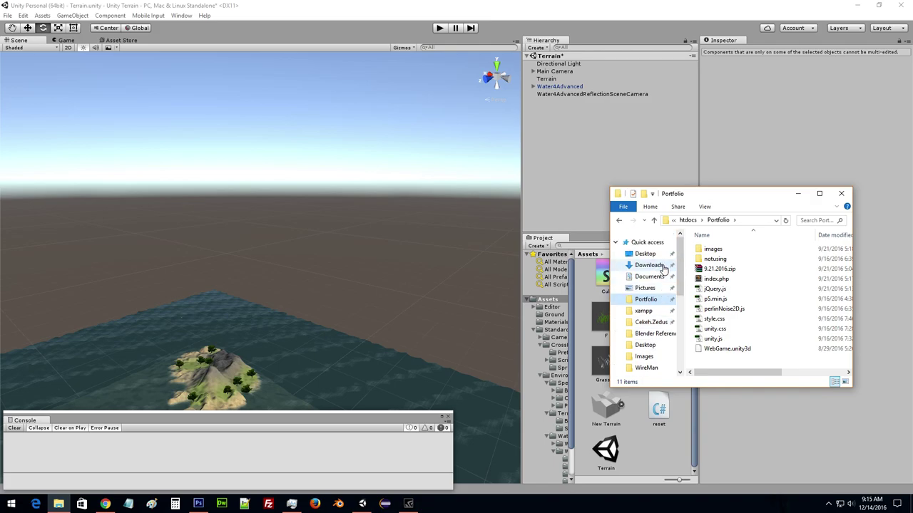
pyautogui.click(644, 253)
pyautogui.scroll(-1, 737, 285)
pyautogui.doubleClick(735, 285)
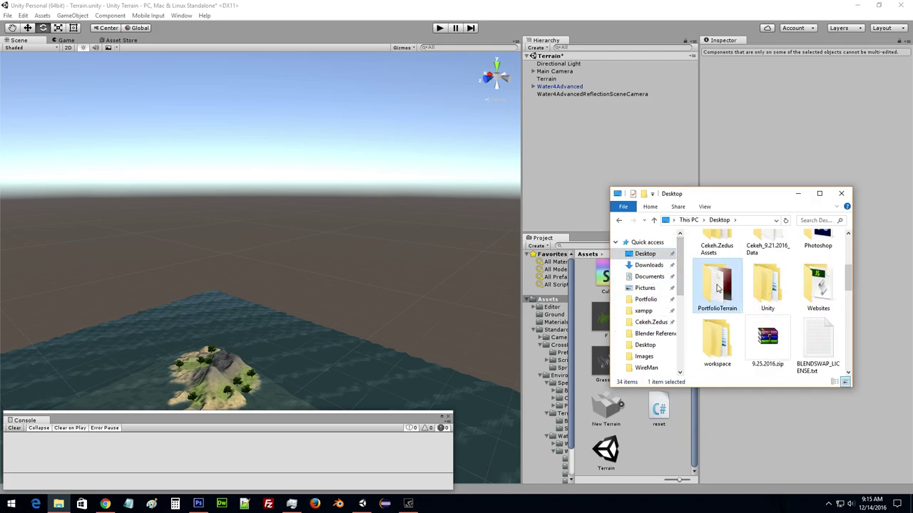
pyautogui.doubleClick(713, 278)
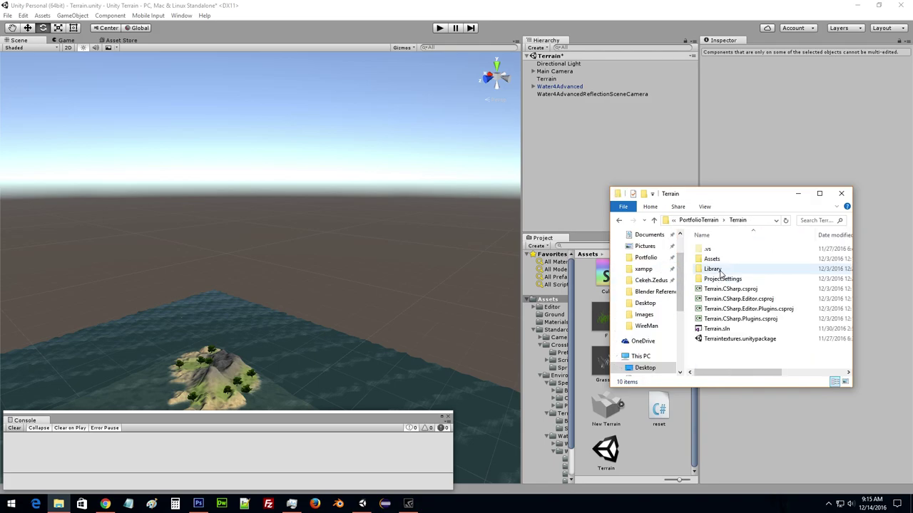
pyautogui.doubleClick(713, 259)
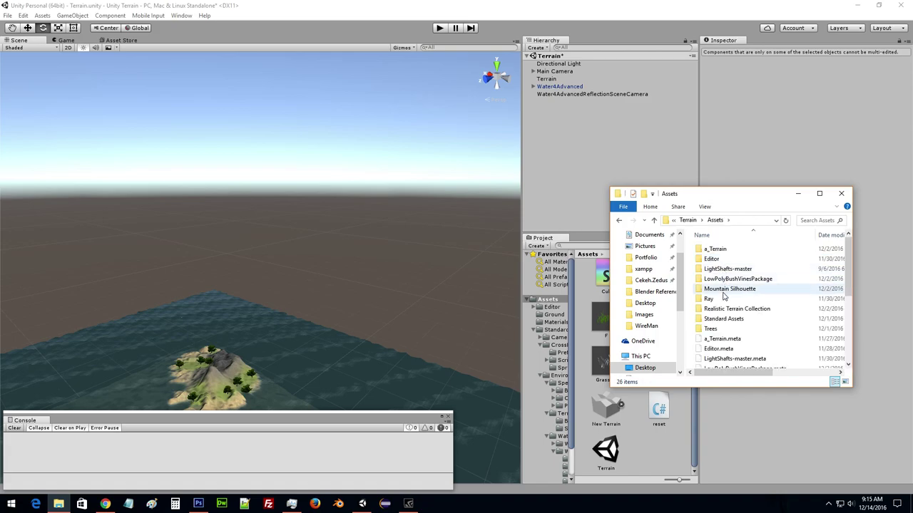
pyautogui.doubleClick(722, 301)
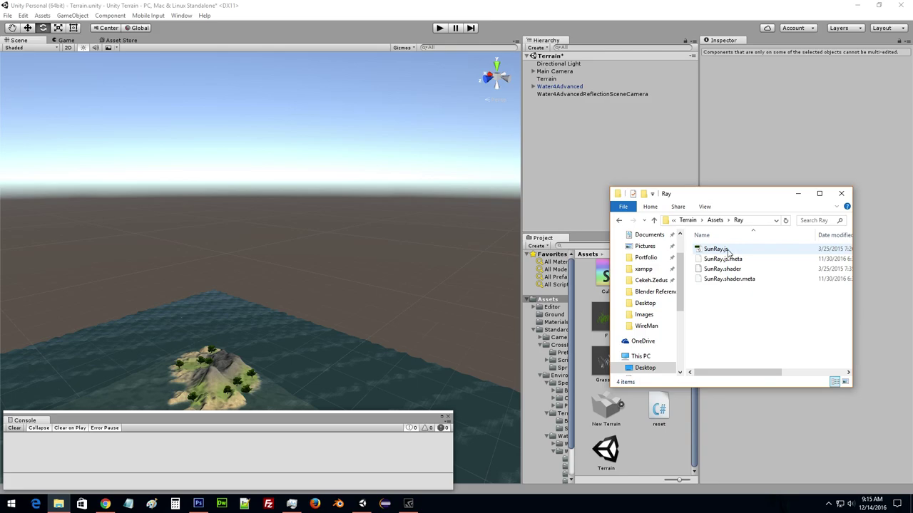
# Drag SunRay.js and SunRay.shader from the Ray folder into Unity's Project assets.
pyautogui.click(727, 249)
pyautogui.keyDown('ctrl'); pyautogui.click(722, 269); pyautogui.keyUp('ctrl')
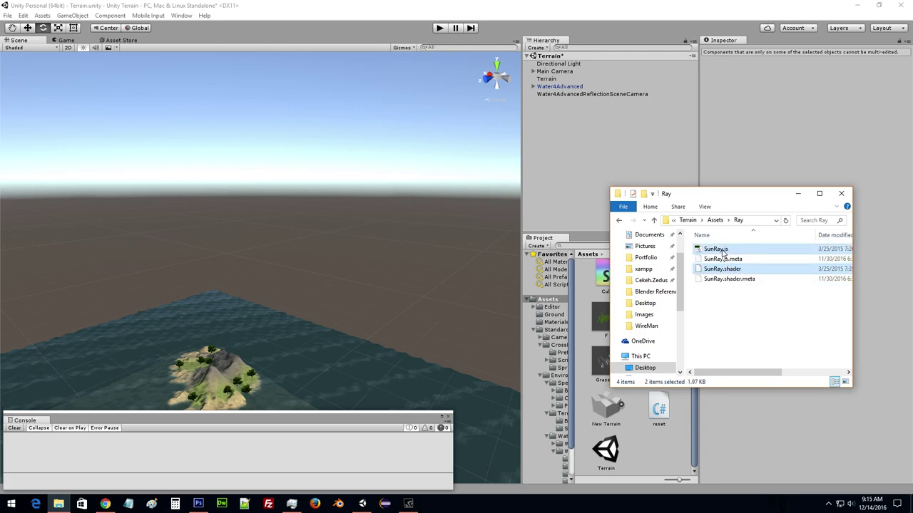
pyautogui.moveTo(722, 252); pyautogui.dragTo(659, 448)
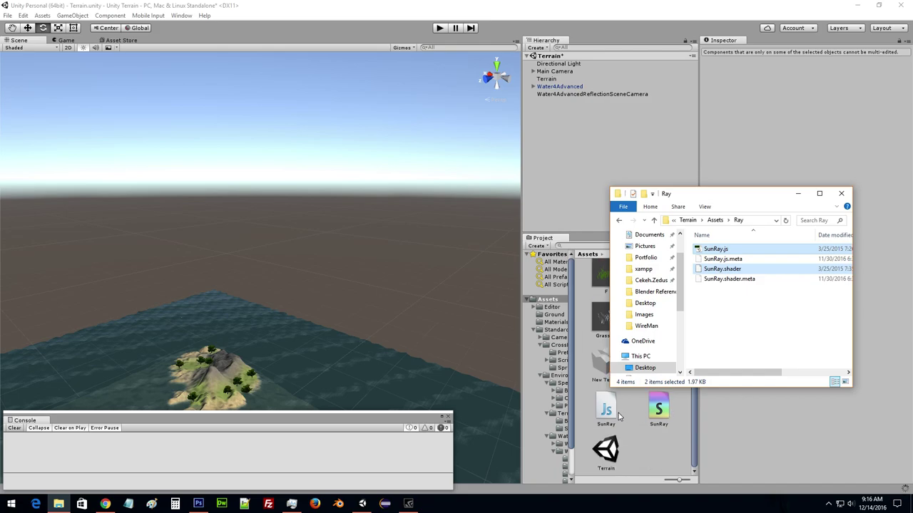
pyautogui.click(618, 416)
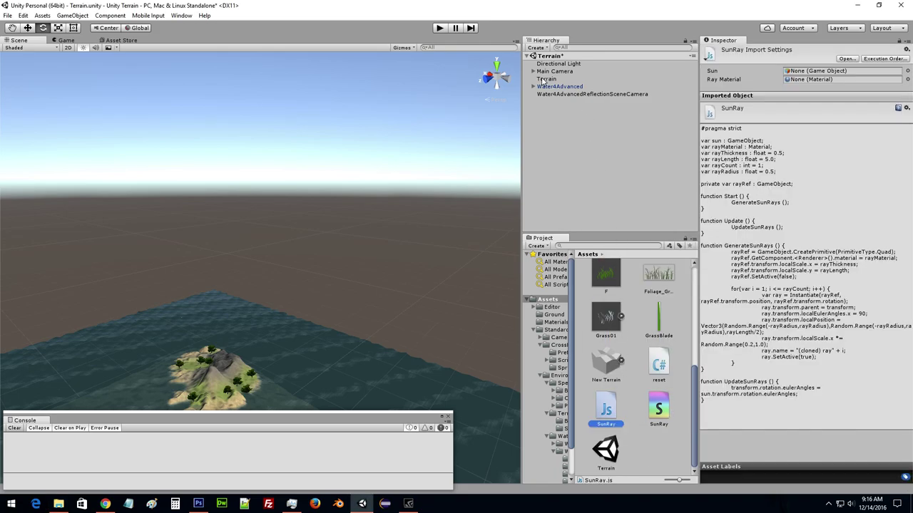
# Attach SunRay.js to the Main Camera, then delete the SunRay script and shader assets again.
pyautogui.click(551, 74)
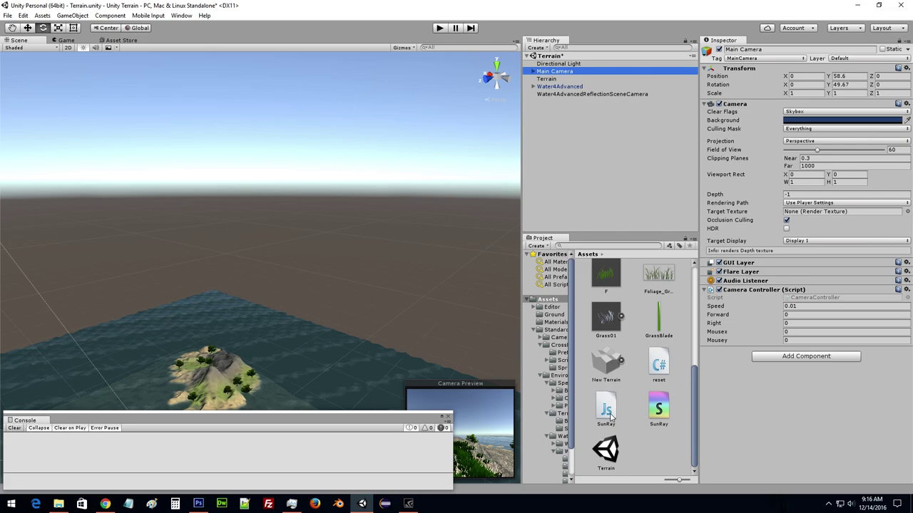
pyautogui.moveTo(610, 417); pyautogui.dragTo(816, 409)
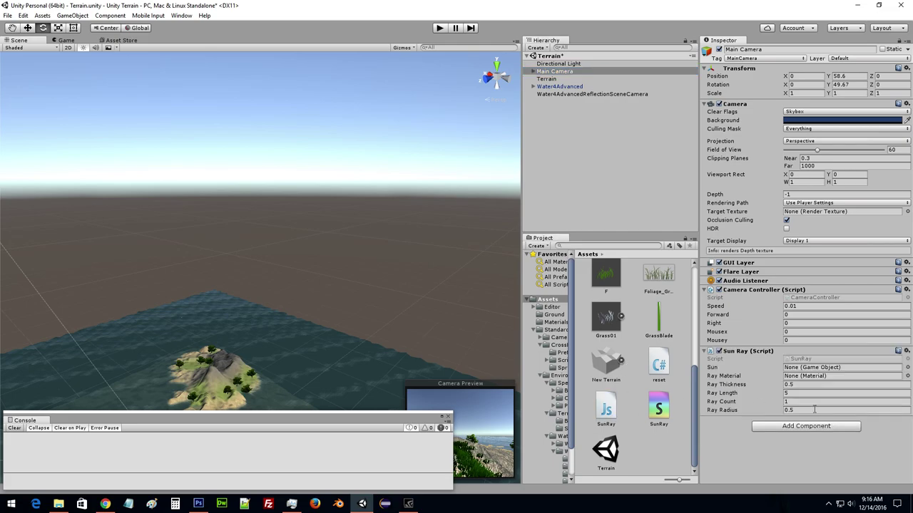
pyautogui.click(664, 408)
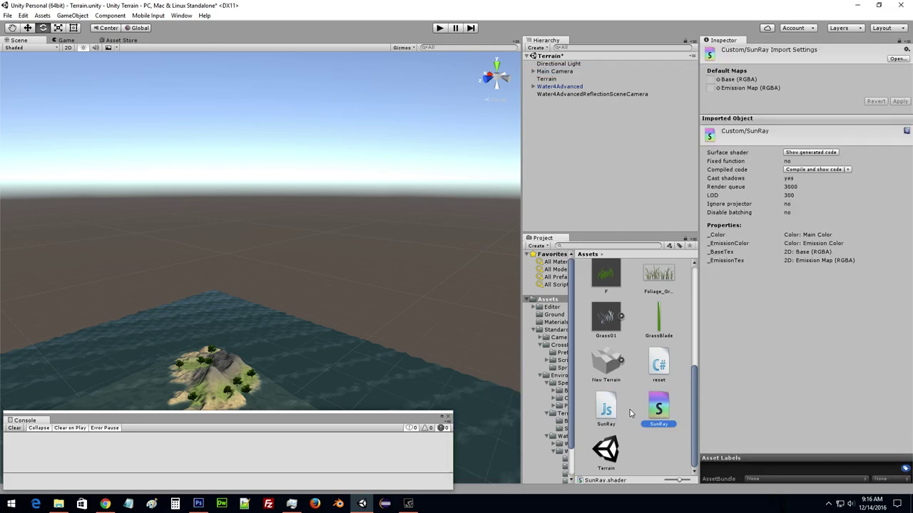
pyautogui.keyDown('ctrl'); pyautogui.click(607, 412); pyautogui.keyUp('ctrl')
pyautogui.rightClick(662, 412)
pyautogui.click(683, 266)
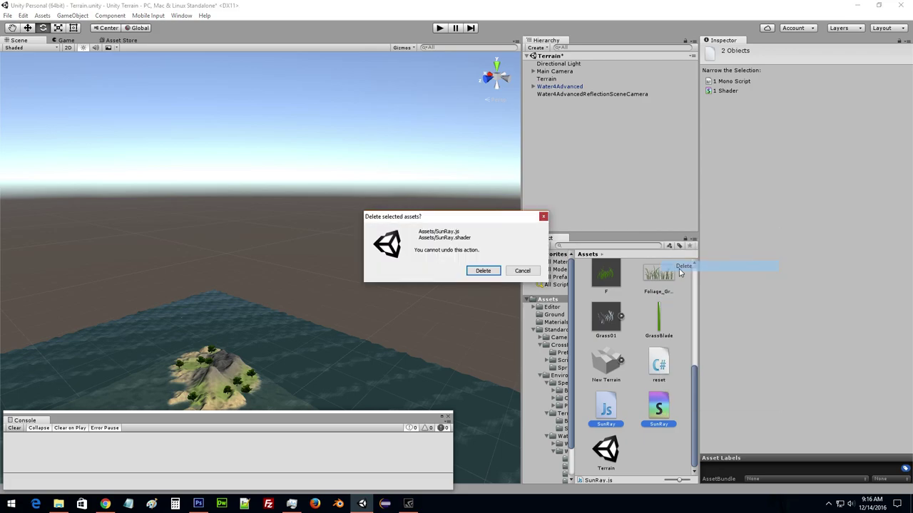
pyautogui.click(487, 271)
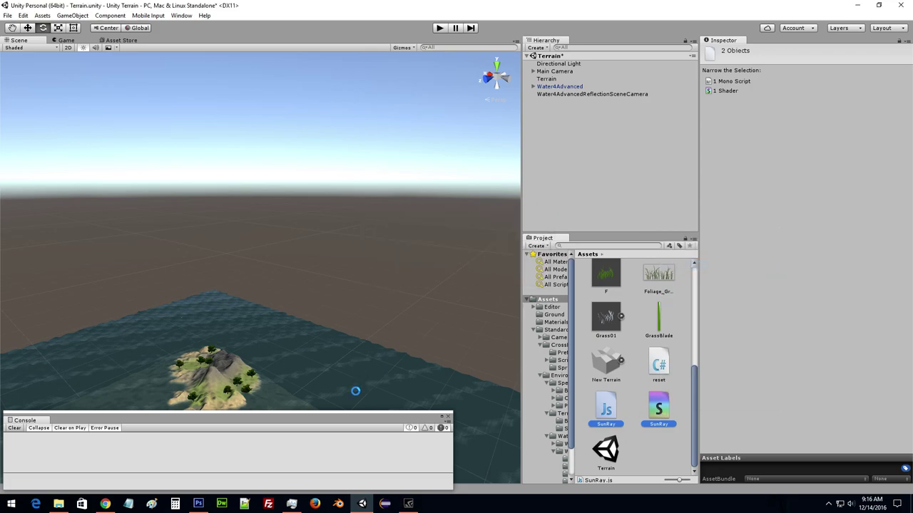
pyautogui.click(59, 503)
# Copy every file in the old project's LightShafts-master folder.
pyautogui.click(620, 221)
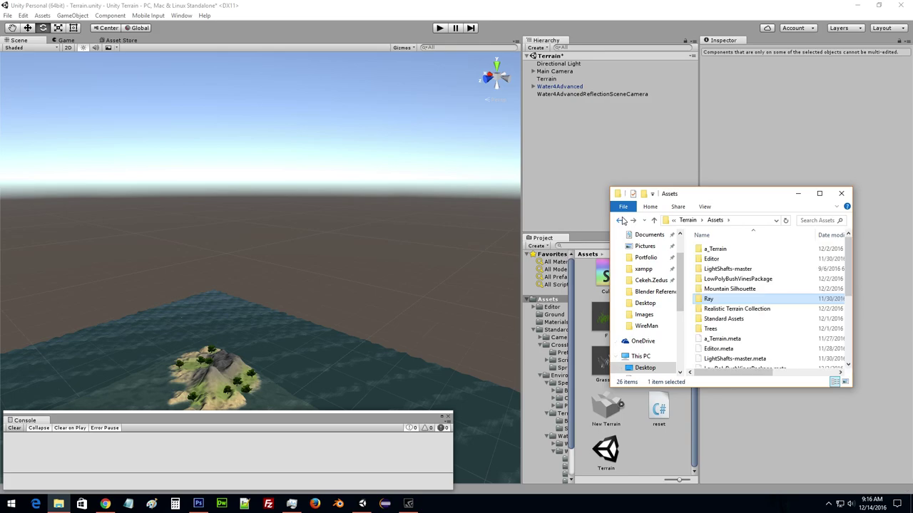
pyautogui.doubleClick(732, 270)
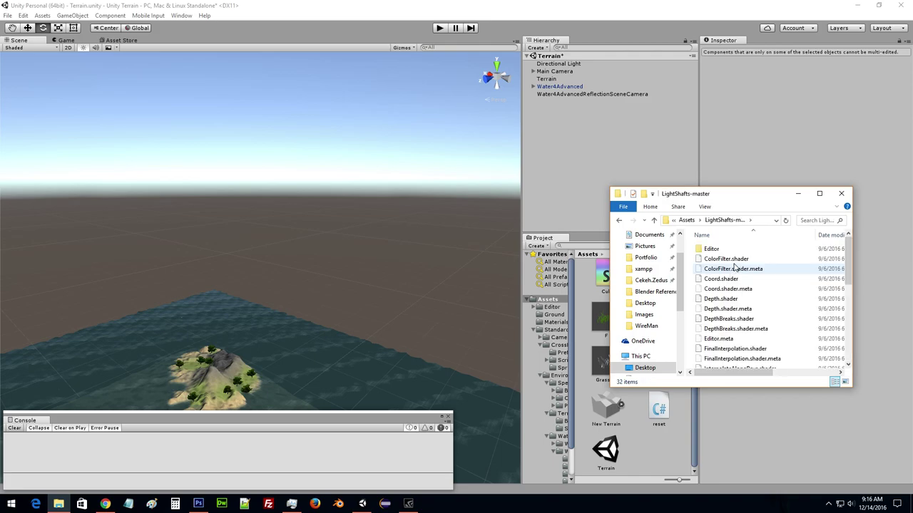
pyautogui.scroll(-2, 761, 285)
pyautogui.scroll(-2, 766, 296)
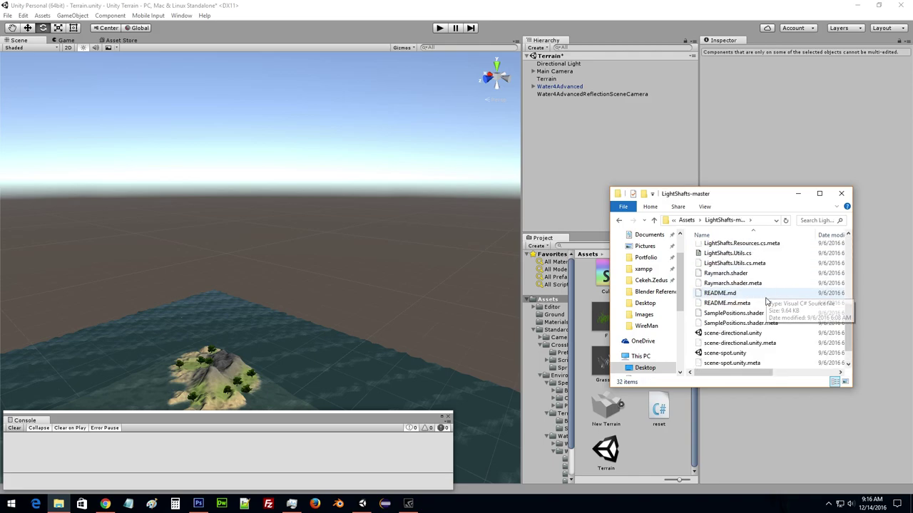
pyautogui.scroll(4, 738, 352)
pyautogui.click(739, 351)
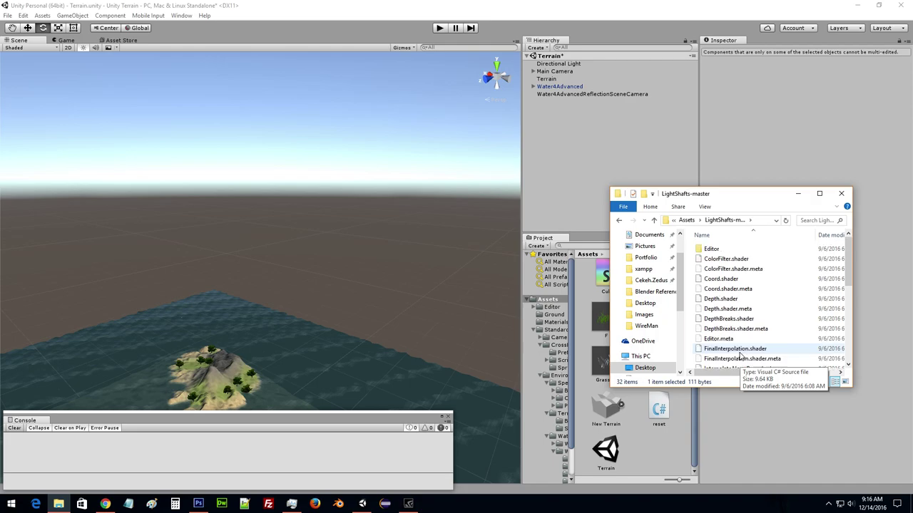
pyautogui.hotkey('ctrl', 'a')
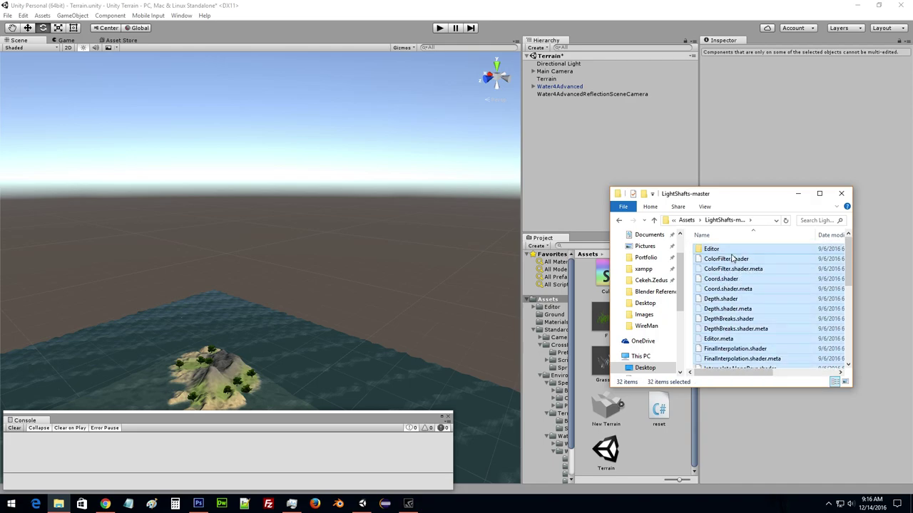
pyautogui.rightClick(733, 259)
pyautogui.click(765, 364)
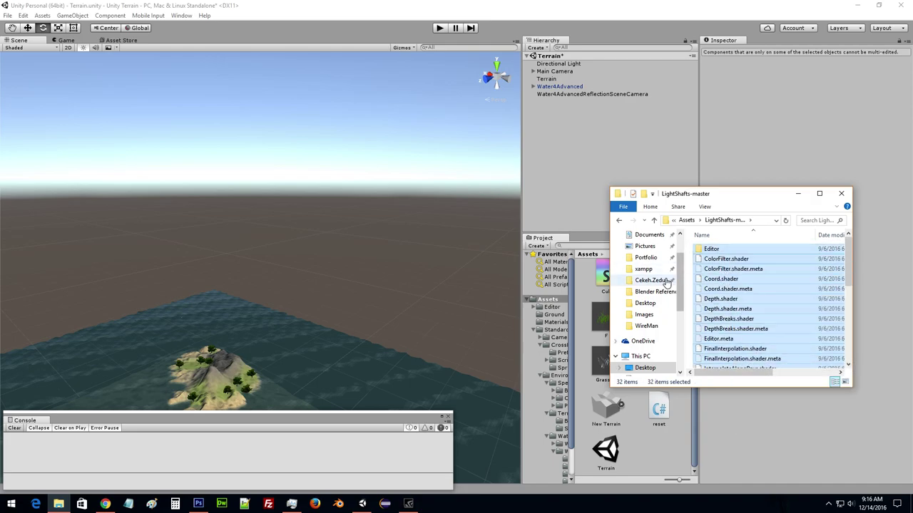
# Navigate to Desktop > PortfolioTerrain > the Unity Terrain project's Assets folder.
pyautogui.scroll(1, 660, 271)
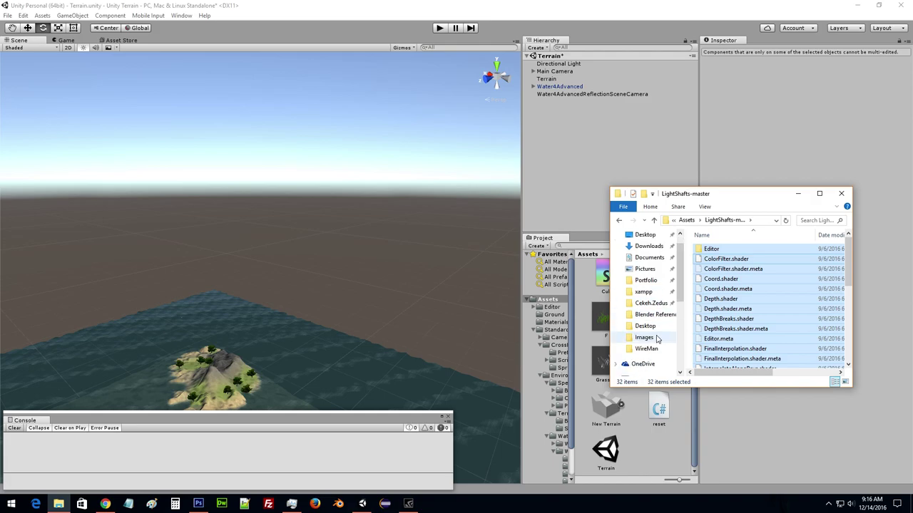
pyautogui.scroll(1, 645, 271)
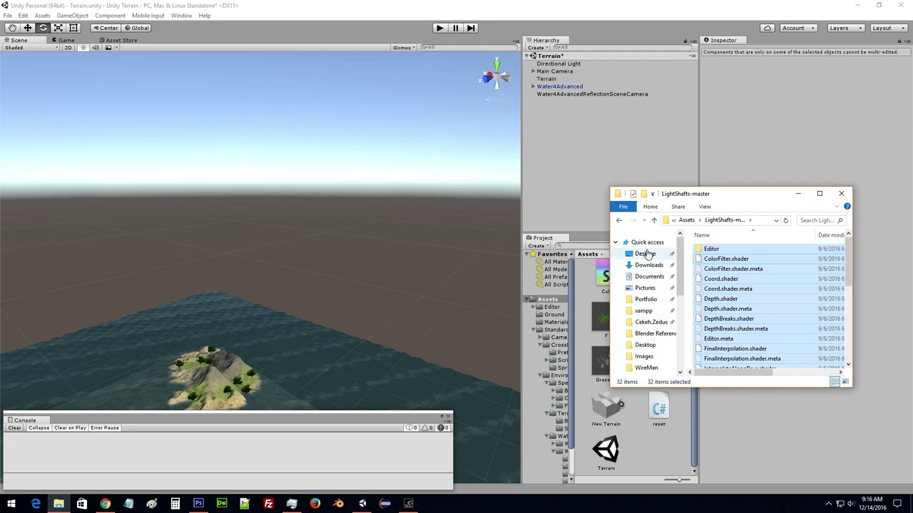
pyautogui.click(646, 254)
pyautogui.scroll(-1, 744, 311)
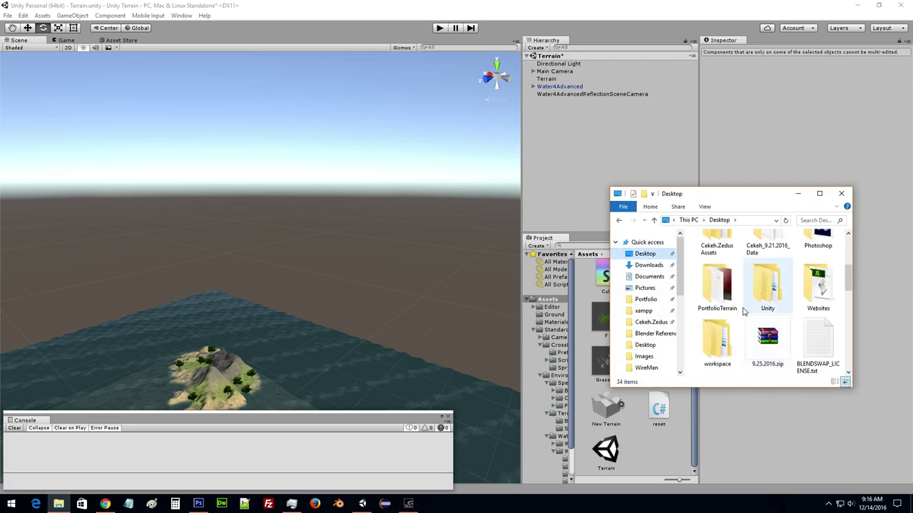
pyautogui.doubleClick(716, 285)
pyautogui.doubleClick(717, 282)
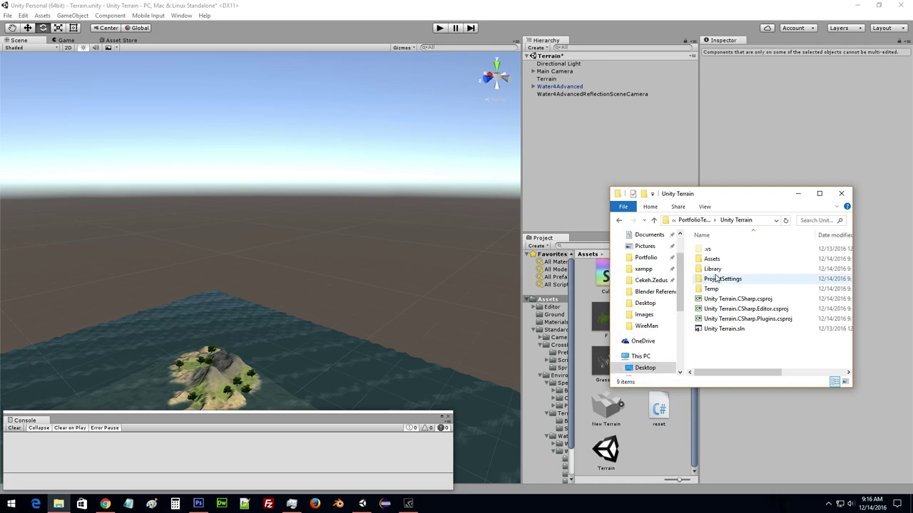
pyautogui.doubleClick(712, 259)
pyautogui.scroll(-5, 739, 316)
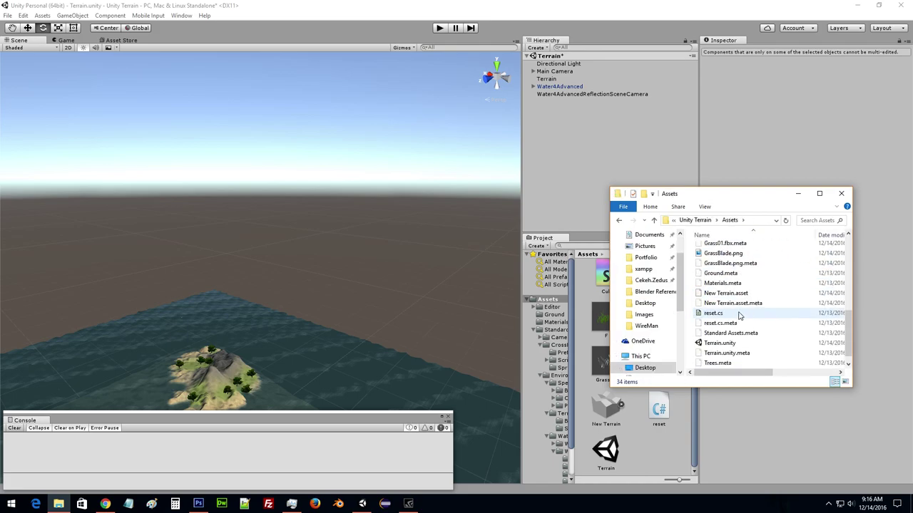
pyautogui.scroll(-1, 740, 316)
# Create a new folder named 'shafts' inside the Assets folder.
pyautogui.rightClick(727, 363)
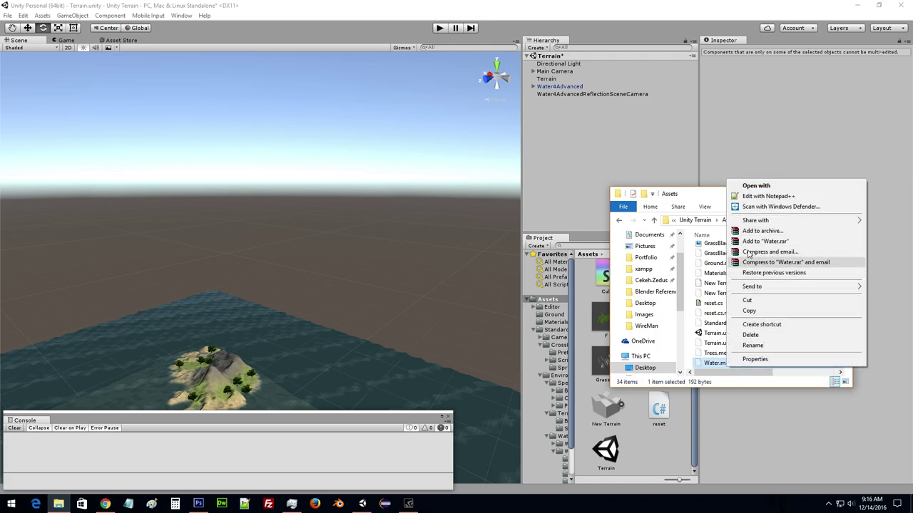
pyautogui.rightClick(698, 352)
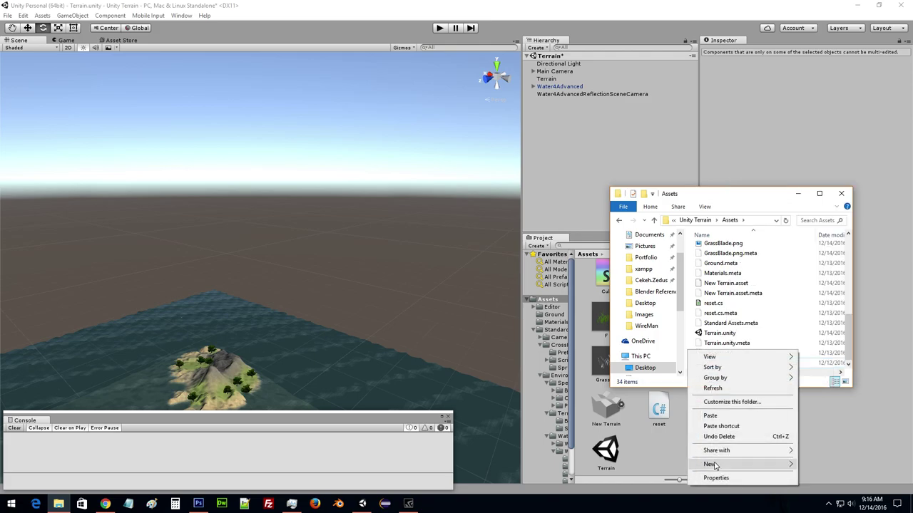
pyautogui.moveTo(714, 466)
pyautogui.click(829, 386)
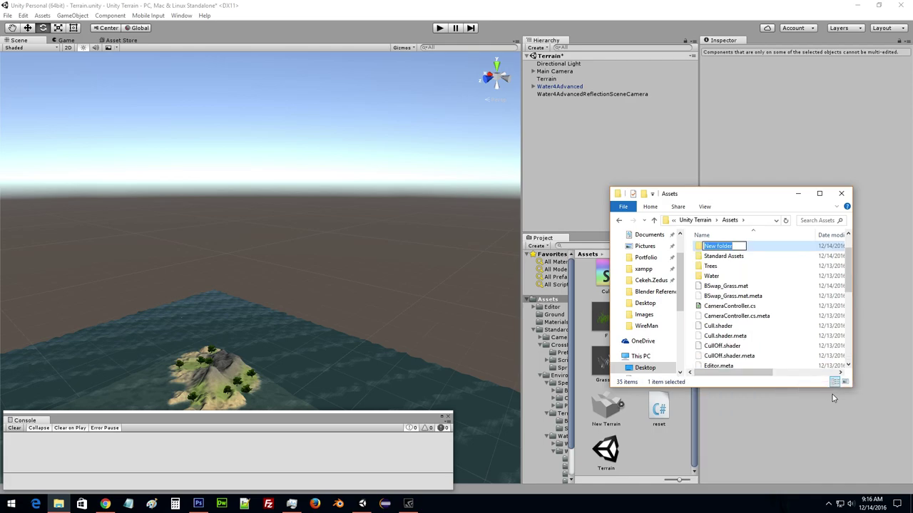
pyautogui.write('shafts')
pyautogui.press('Return')
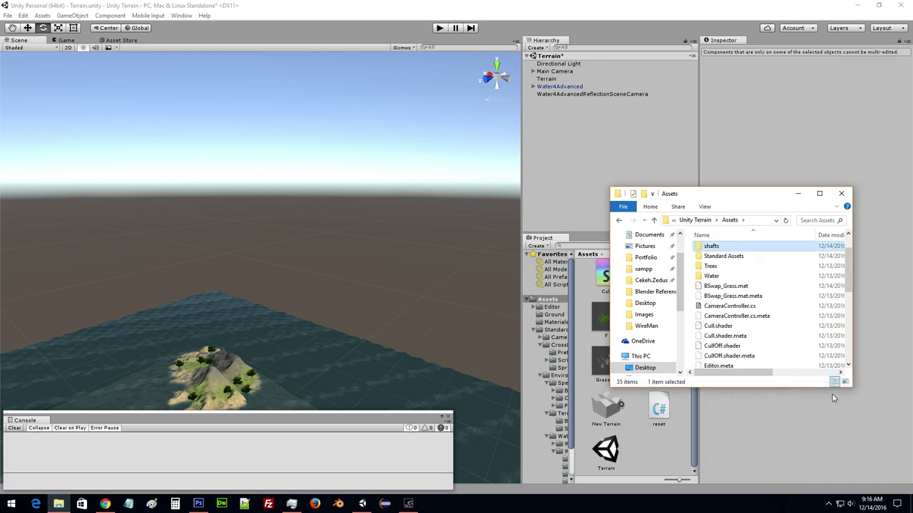
# Paste the copied LightShafts files into the shafts folder so Unity imports them.
pyautogui.doubleClick(713, 246)
pyautogui.rightClick(718, 273)
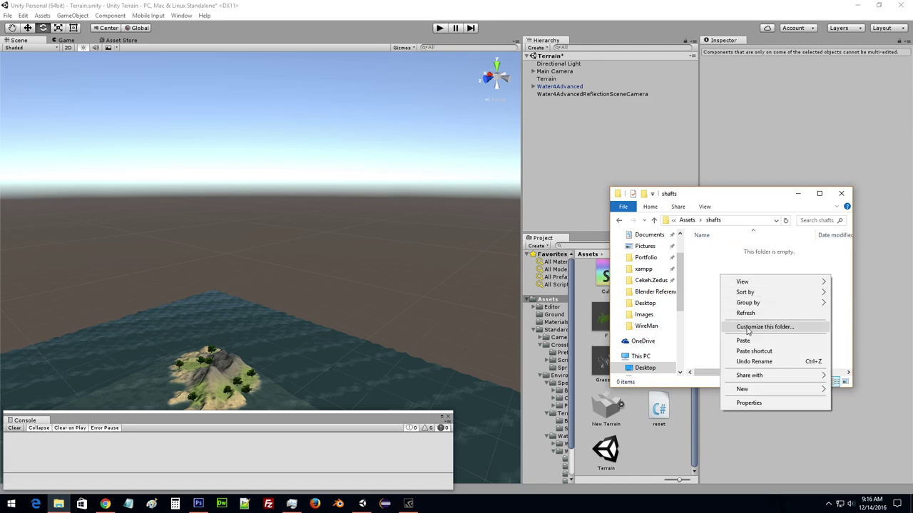
pyautogui.click(748, 338)
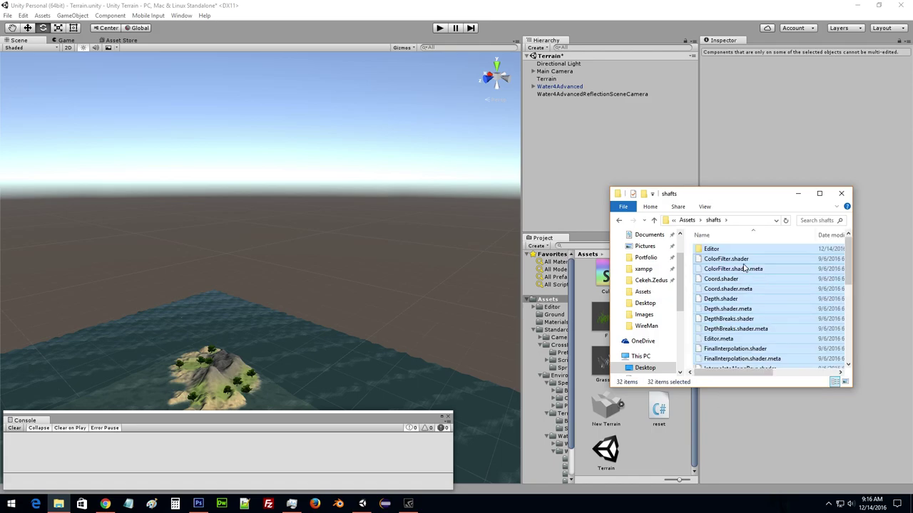
pyautogui.click(549, 207)
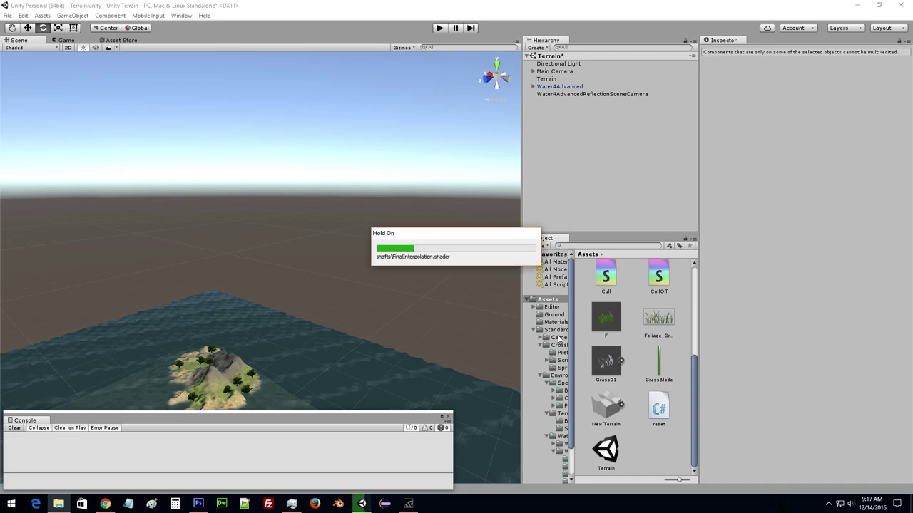
# Inspect the LightShafts script in the shafts folder and try dragging it onto the Main Camera.
pyautogui.click(549, 330)
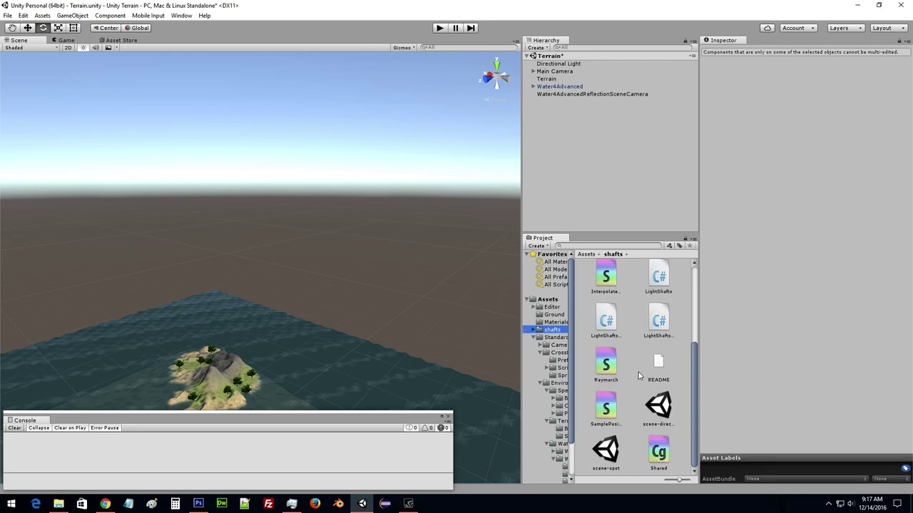
pyautogui.scroll(3, 638, 376)
pyautogui.scroll(2, 646, 382)
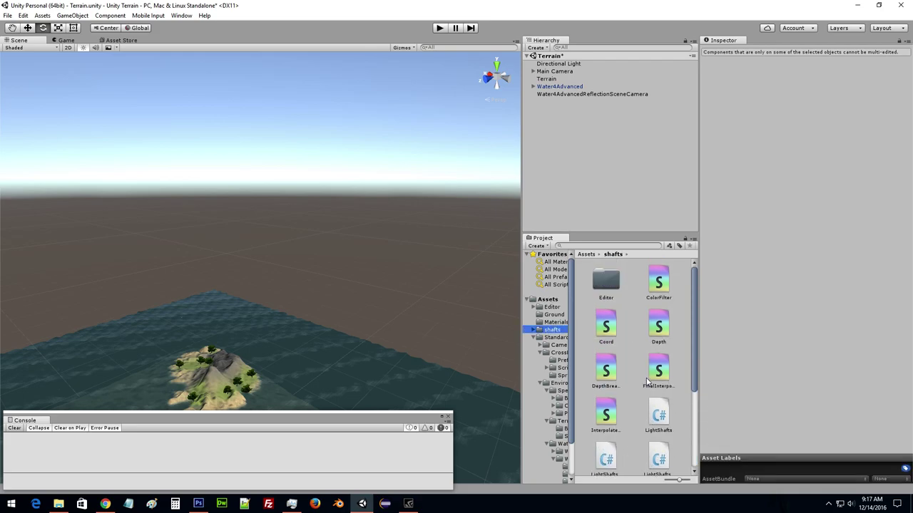
pyautogui.scroll(-3, 628, 322)
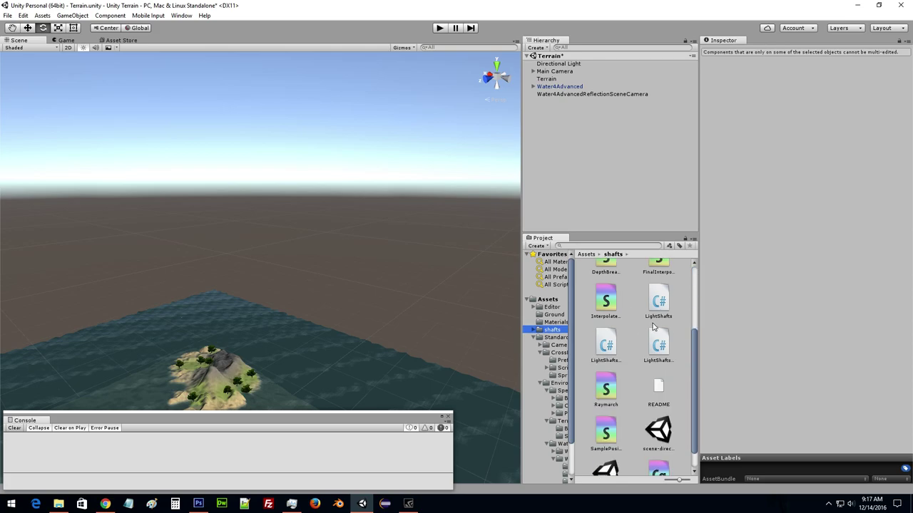
pyautogui.click(661, 309)
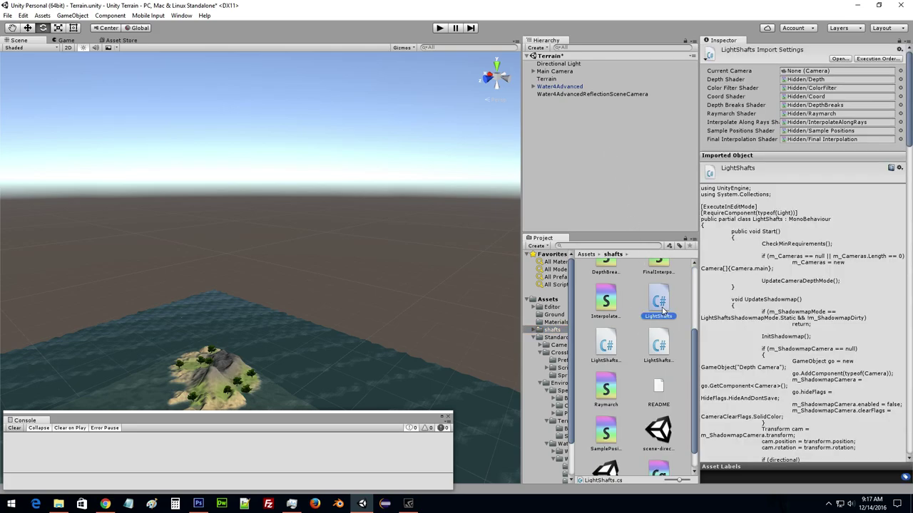
pyautogui.click(556, 72)
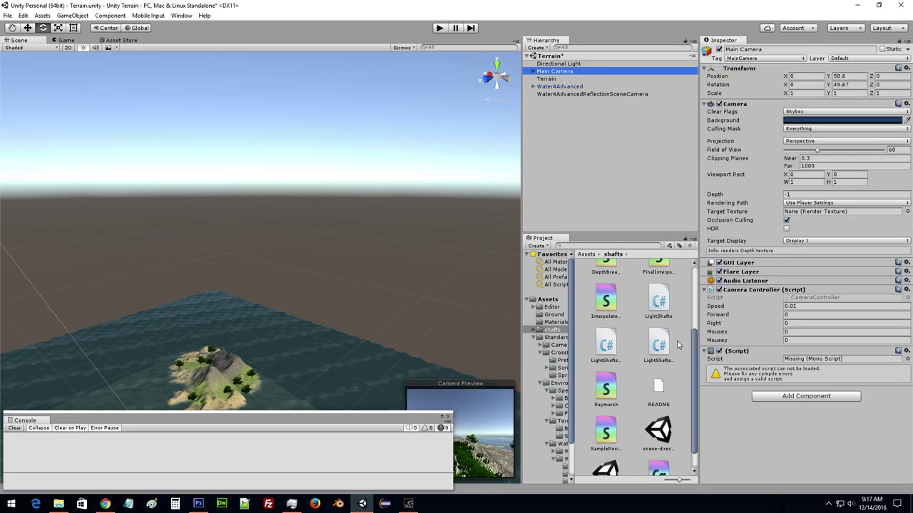
pyautogui.moveTo(661, 302); pyautogui.dragTo(790, 400)
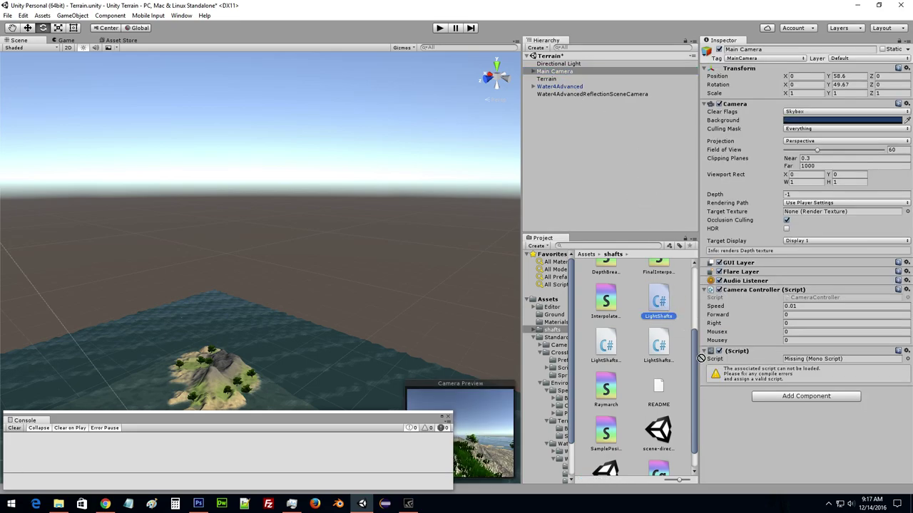
# Add the Light Shafts component to the Main Camera by searching 'sha'.
pyautogui.click(791, 400)
pyautogui.write('sha')
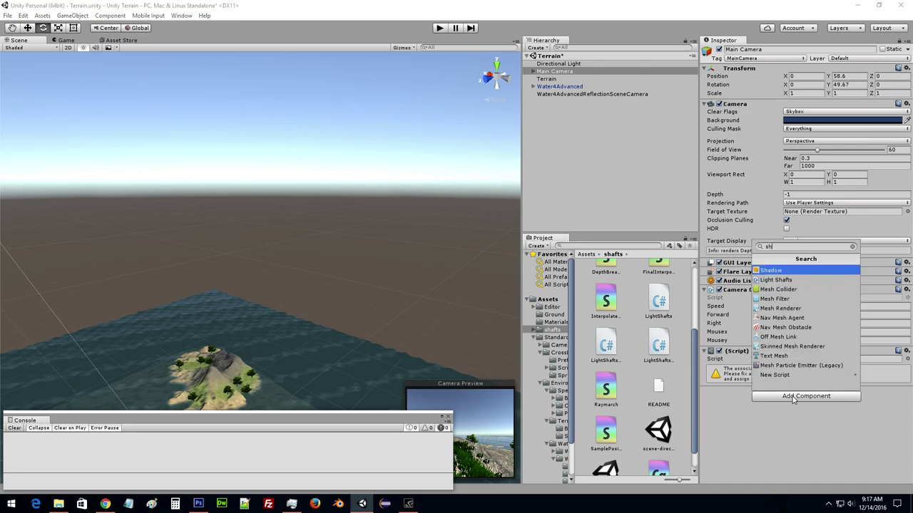
pyautogui.press('Down')
pyautogui.press('Return')
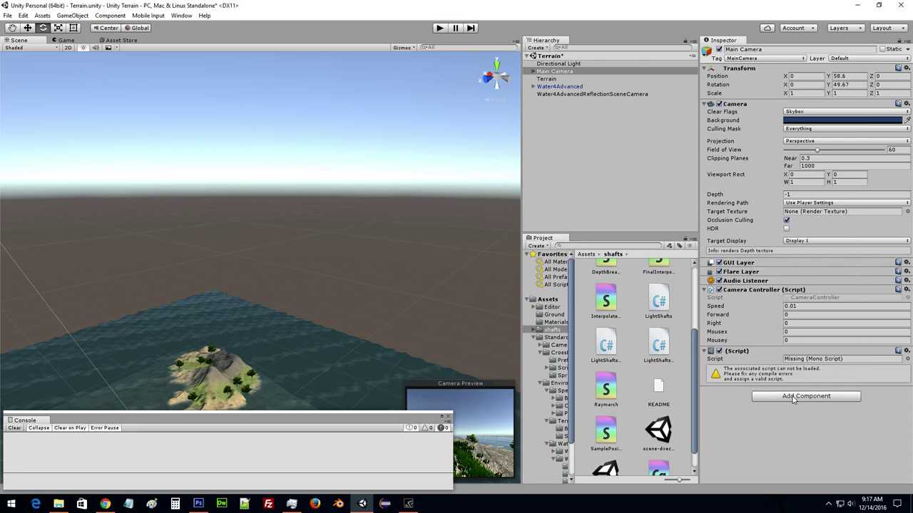
# Remove the broken missing-script component from the Main Camera.
pyautogui.scroll(-5, 749, 296)
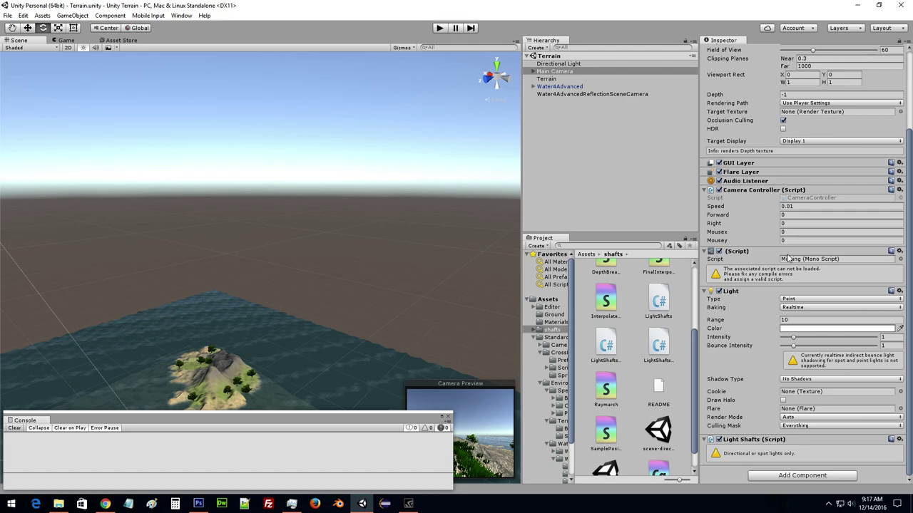
pyautogui.click(737, 252)
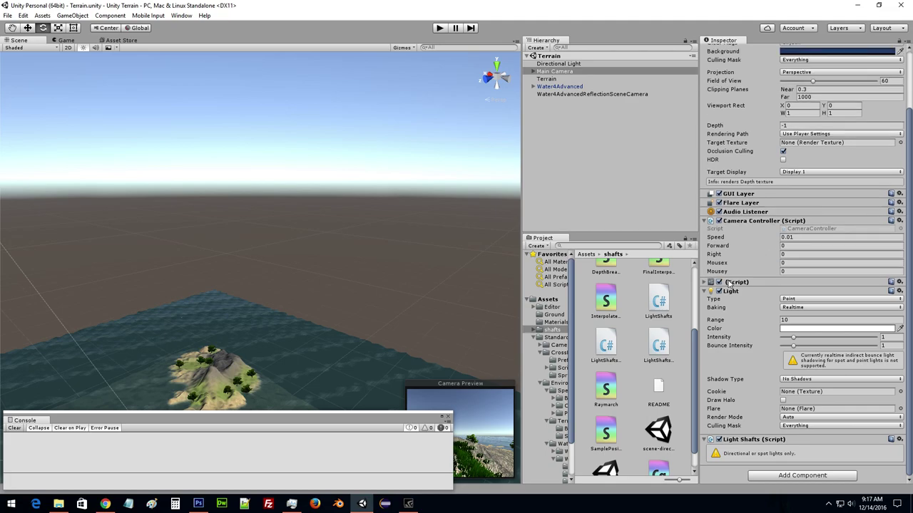
pyautogui.click(753, 283)
pyautogui.click(899, 282)
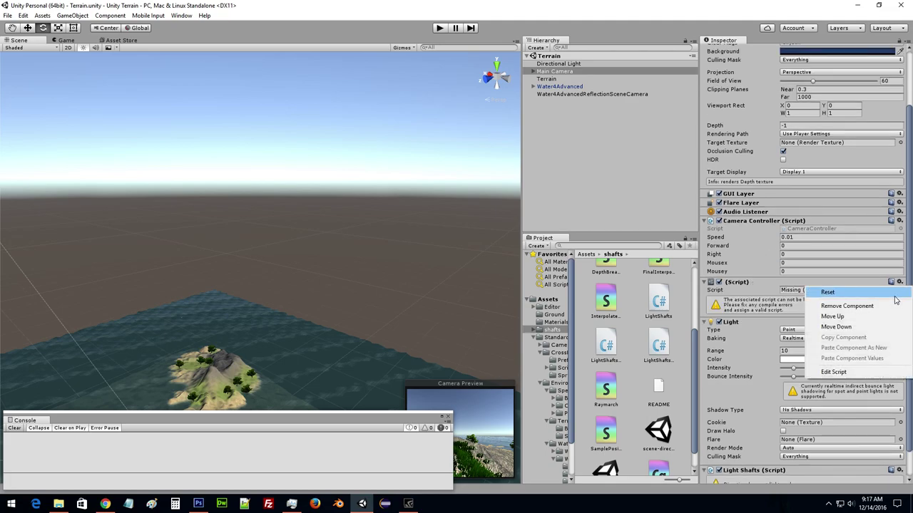
pyautogui.click(834, 303)
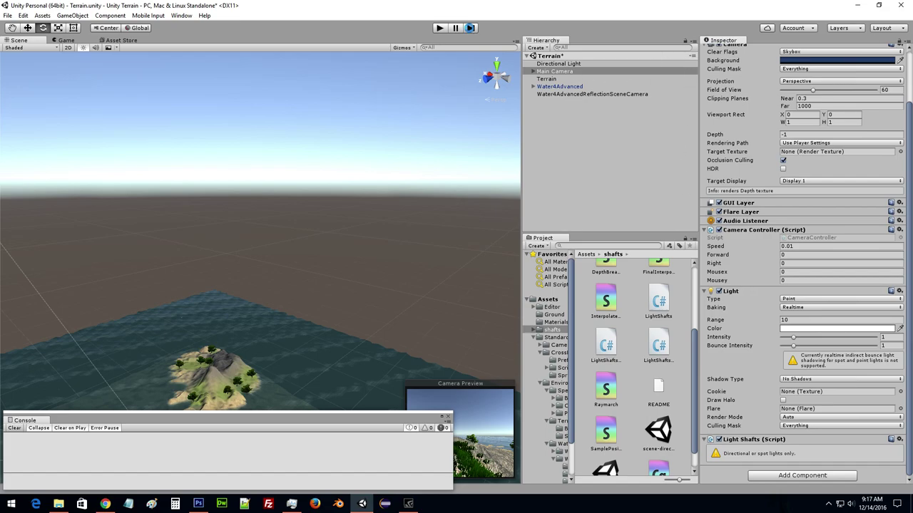
# Play the scene and switch the Main Camera's Light type from Point to Directional.
pyautogui.click(439, 28)
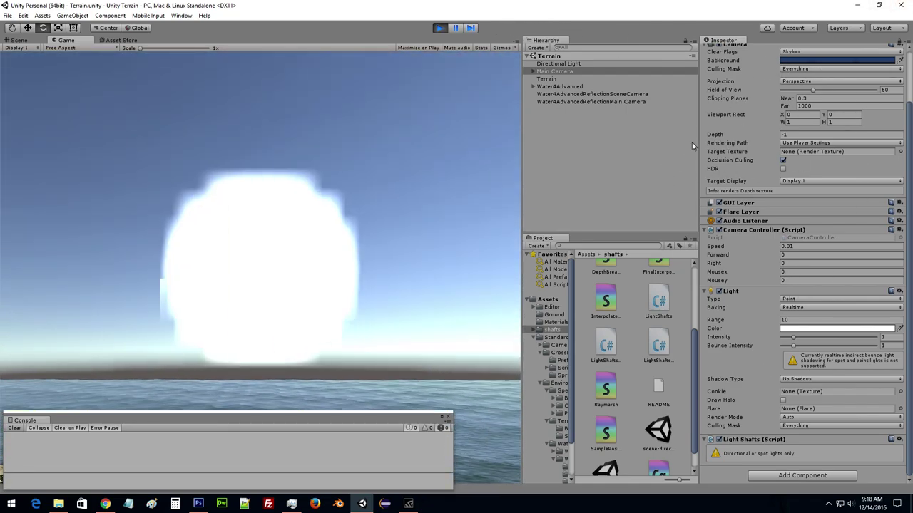
pyautogui.click(691, 142)
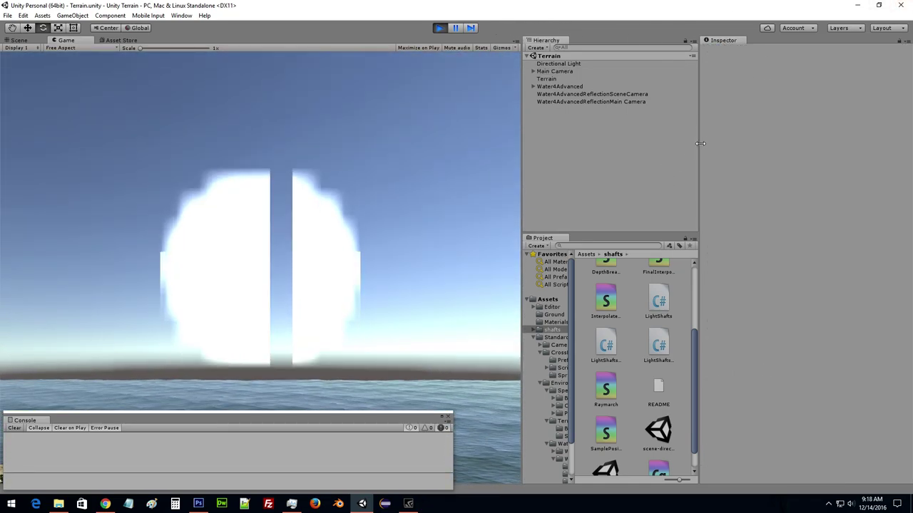
pyautogui.click(554, 70)
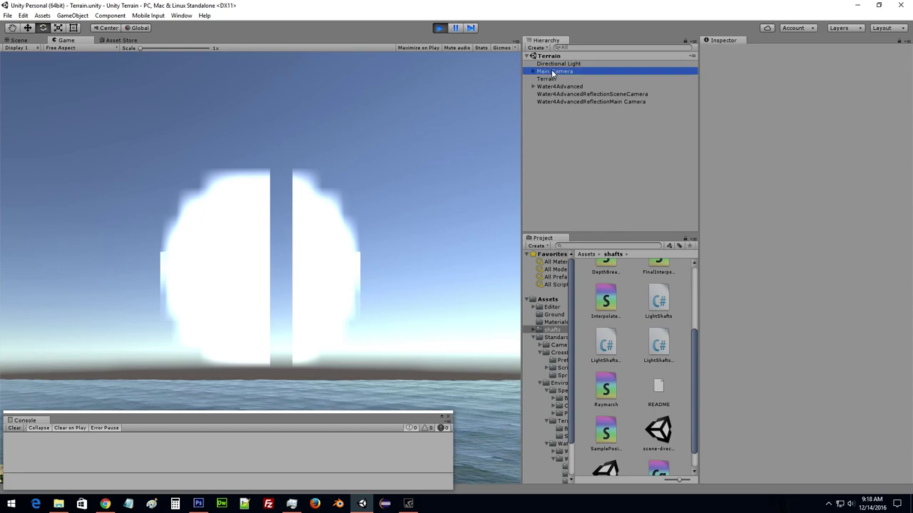
pyautogui.scroll(-1, 791, 345)
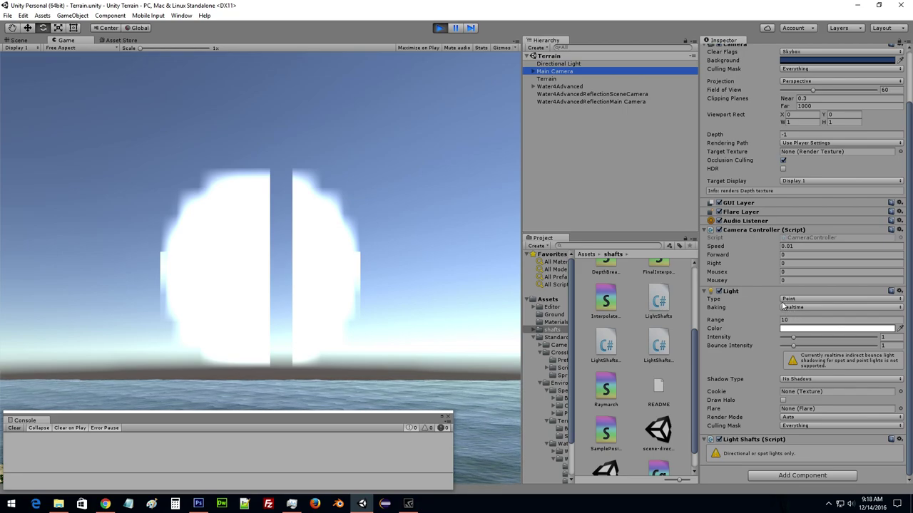
pyautogui.click(782, 305)
pyautogui.click(794, 319)
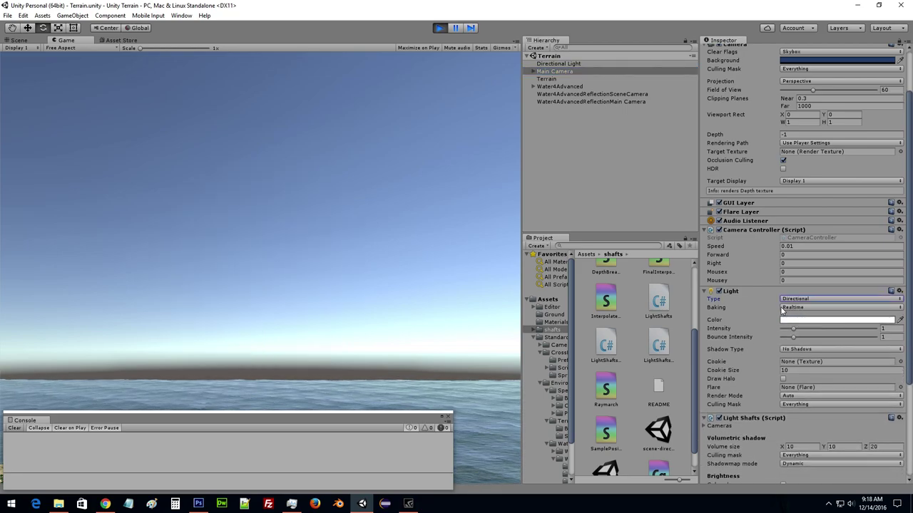
pyautogui.moveTo(468, 69)
pyautogui.mouseDown()
pyautogui.moveTo(718, 400)
pyautogui.moveTo(682, 122)
pyautogui.mouseUp()
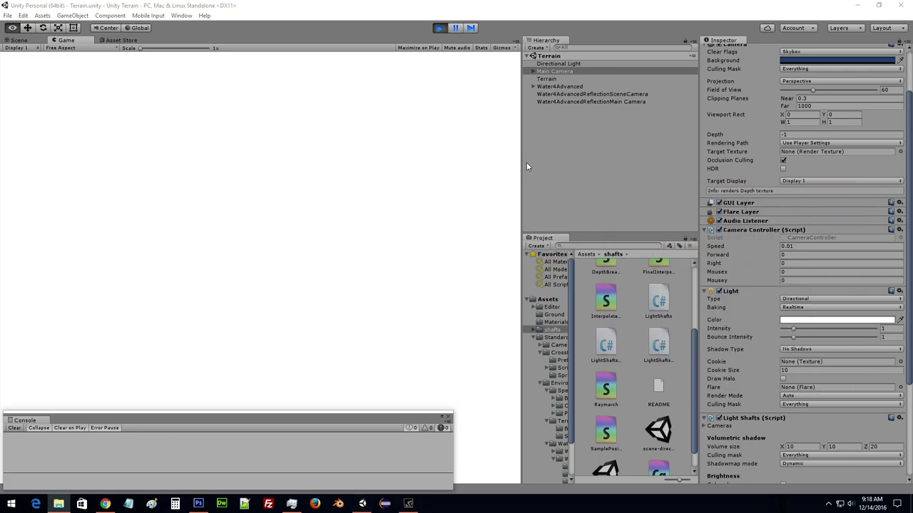
# Attempt to remove the Main Camera's Light component during play, then stop play mode.
pyautogui.click(659, 202)
pyautogui.click(569, 72)
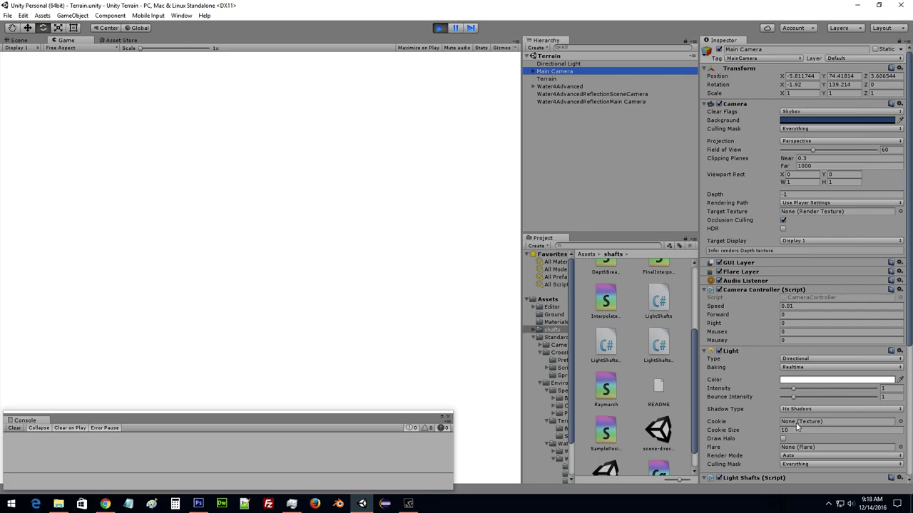
pyautogui.scroll(-3, 791, 377)
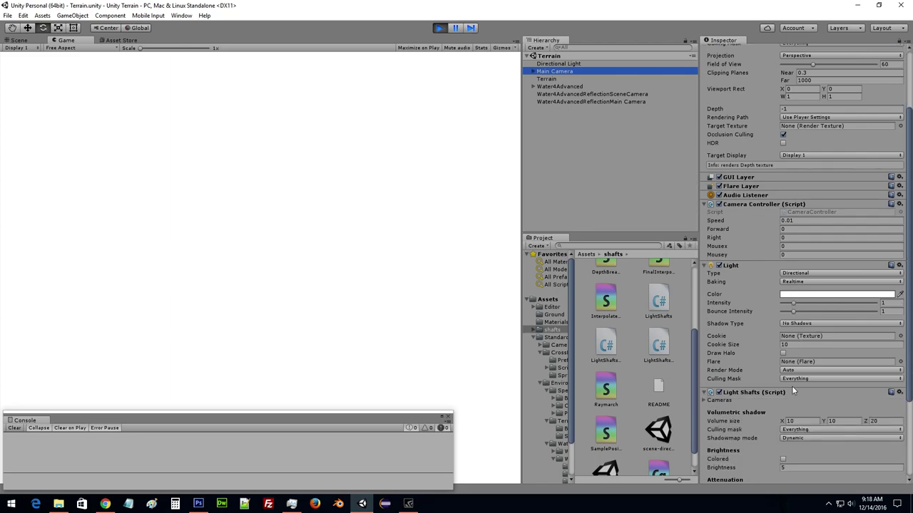
pyautogui.scroll(-1, 791, 381)
pyautogui.scroll(-3, 792, 386)
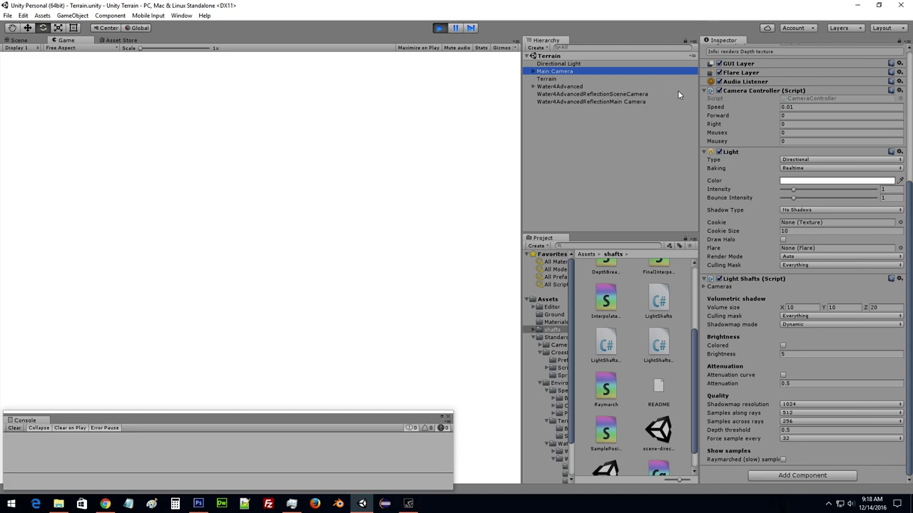
pyautogui.rightClick(742, 150)
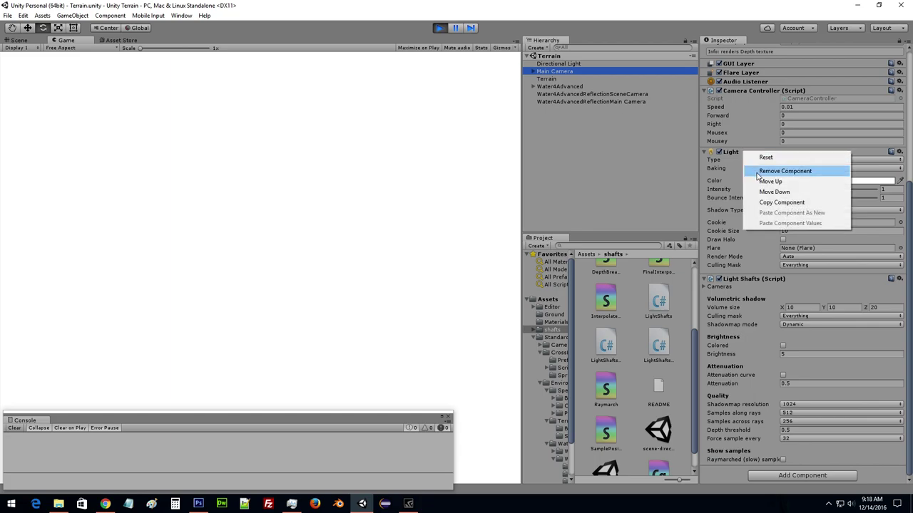
pyautogui.click(762, 171)
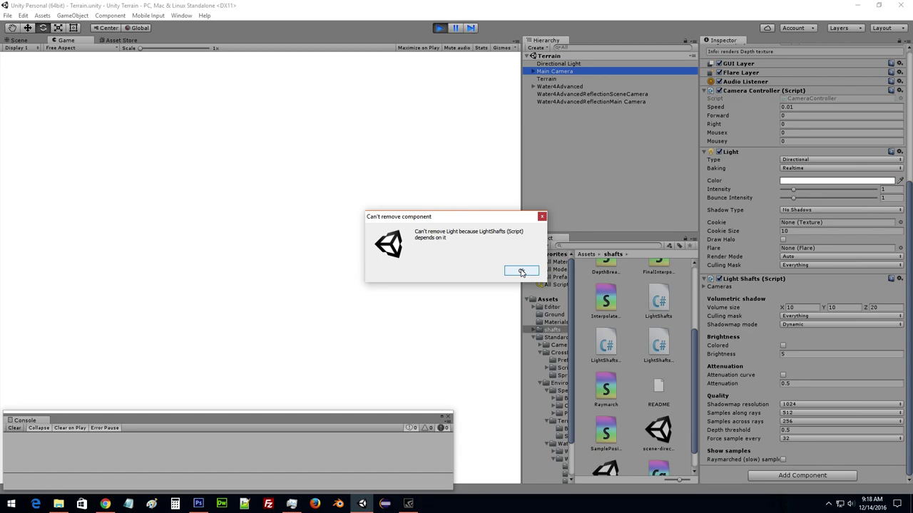
pyautogui.click(521, 272)
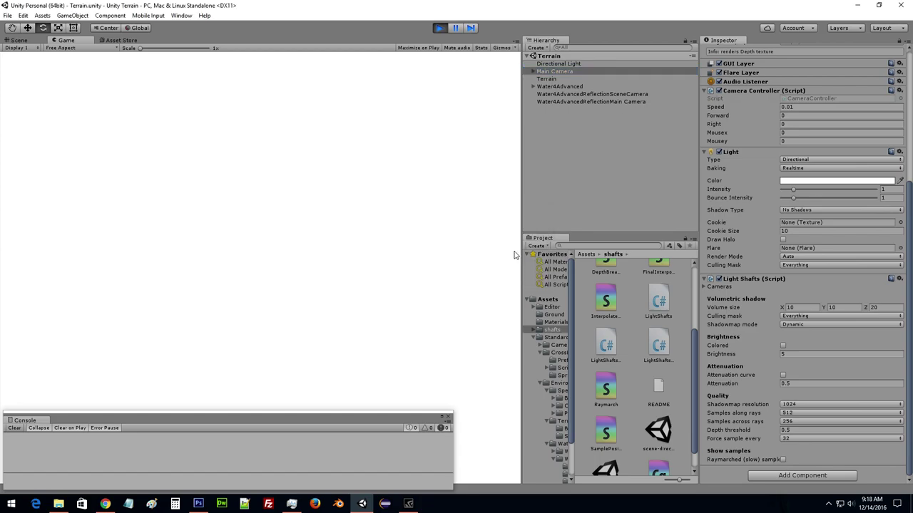
pyautogui.click(443, 29)
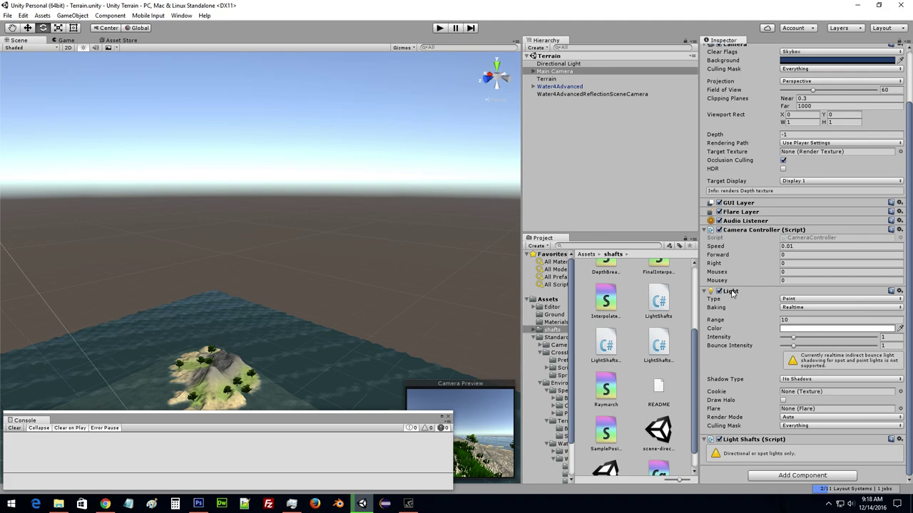
# Remove the Light Shafts script and then the Light component from the Main Camera.
pyautogui.rightClick(732, 292)
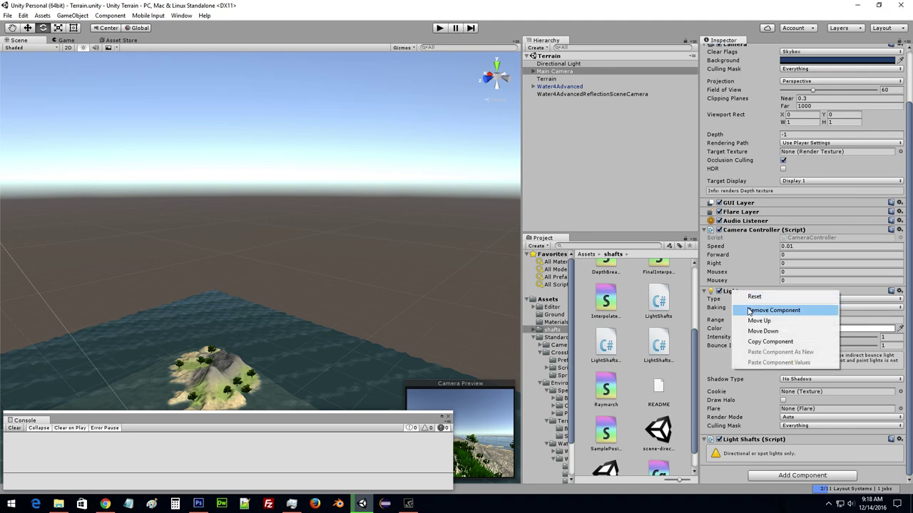
pyautogui.click(750, 311)
pyautogui.click(537, 275)
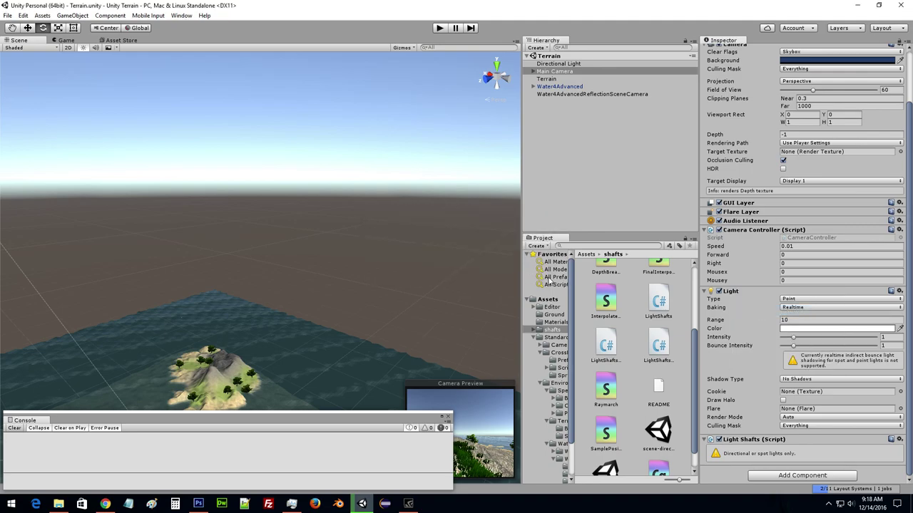
pyautogui.rightClick(741, 441)
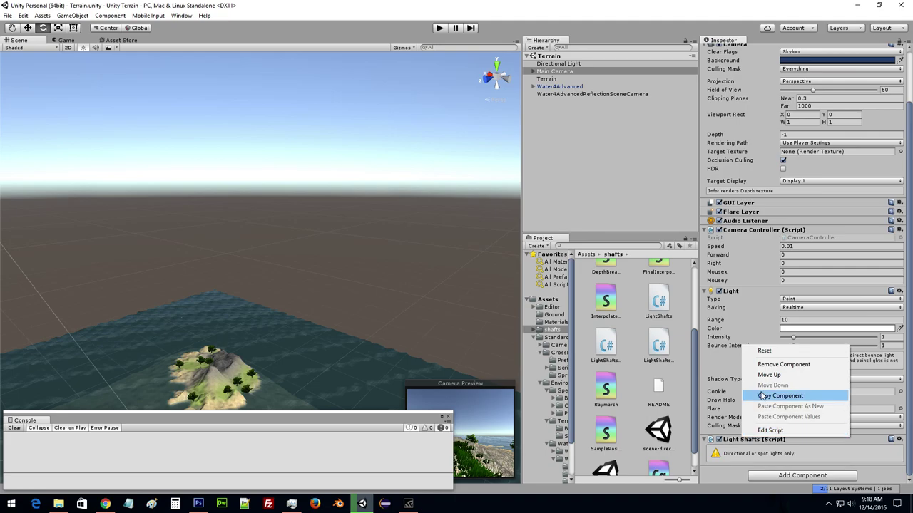
pyautogui.click(763, 364)
pyautogui.rightClick(735, 326)
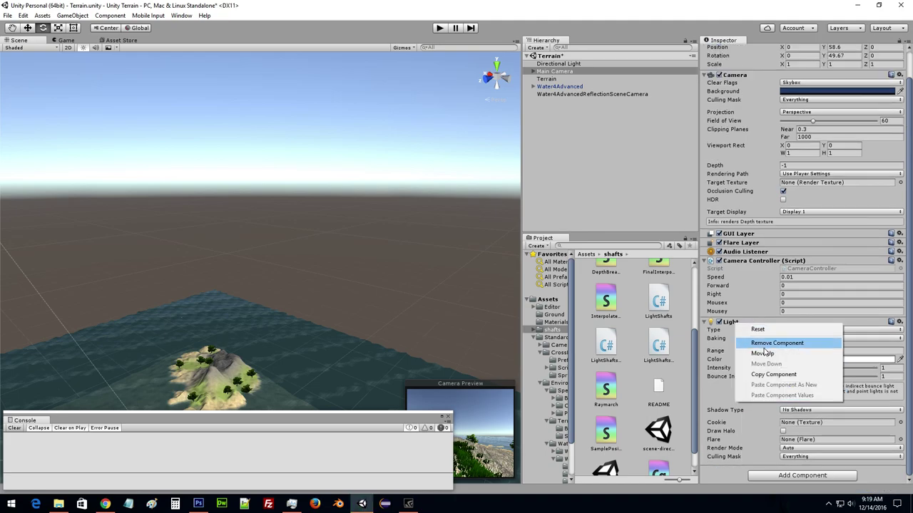
pyautogui.click(757, 341)
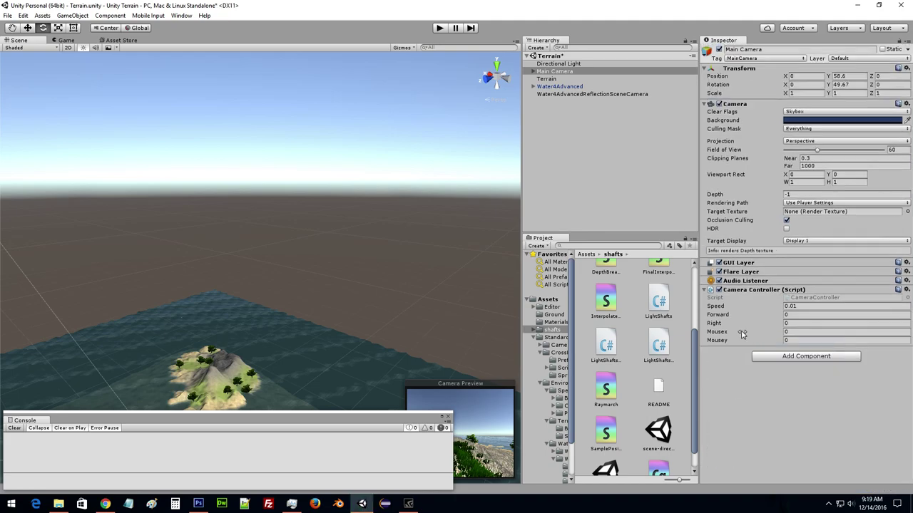
# Add the Light Shafts script component to the Directional Light.
pyautogui.click(559, 64)
pyautogui.click(792, 278)
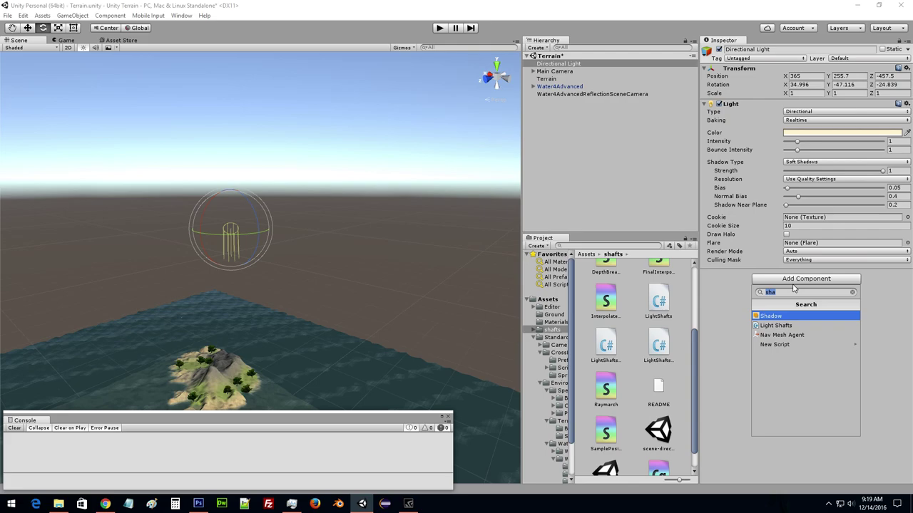
pyautogui.click(804, 326)
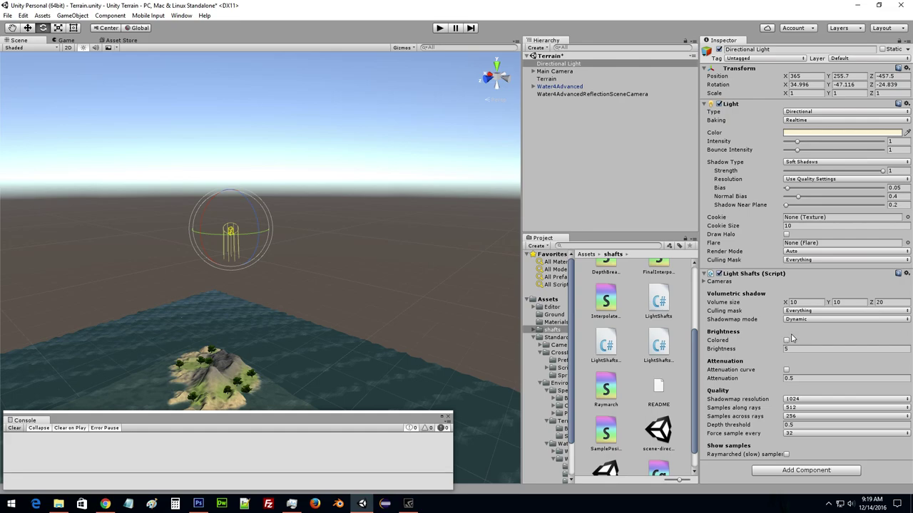
# Run the island scene in play mode to test the light shafts, then stop it.
pyautogui.click(439, 28)
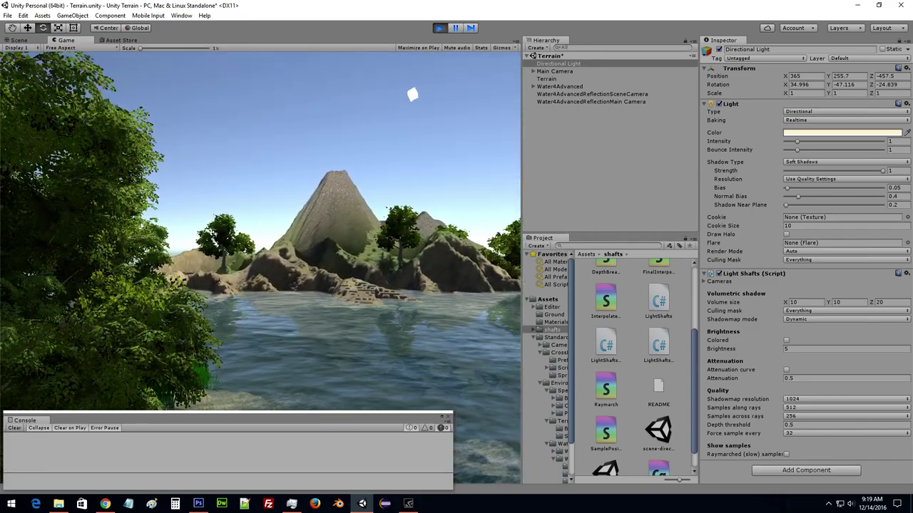
pyautogui.hotkey('alt', 'Tab')
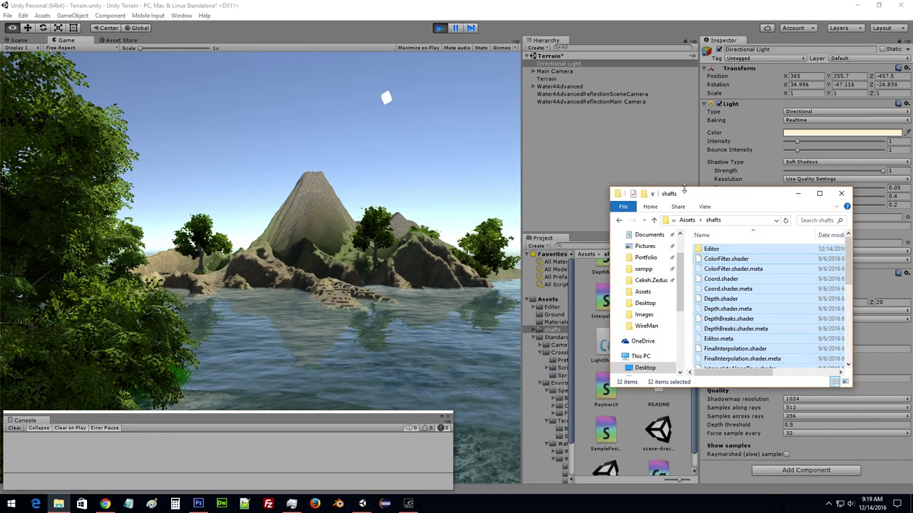
pyautogui.hotkey('alt', 'Tab')
pyautogui.click(559, 64)
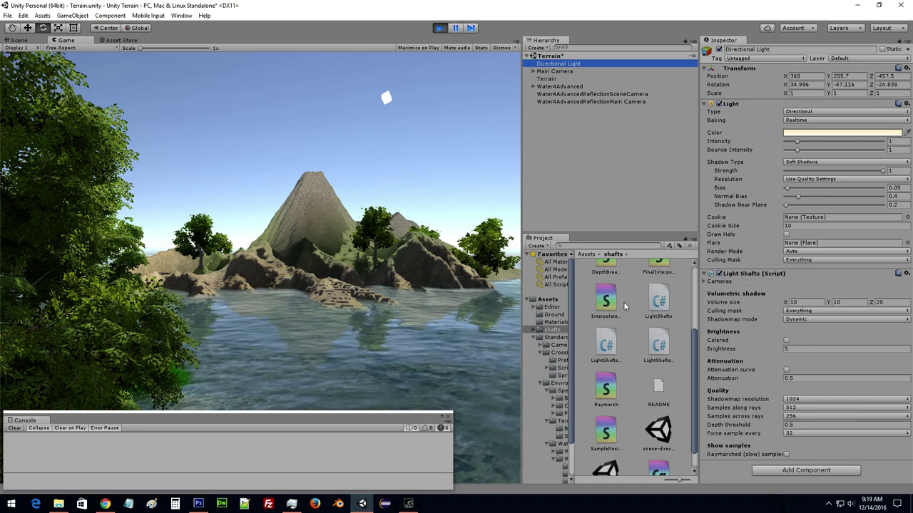
pyautogui.click(439, 28)
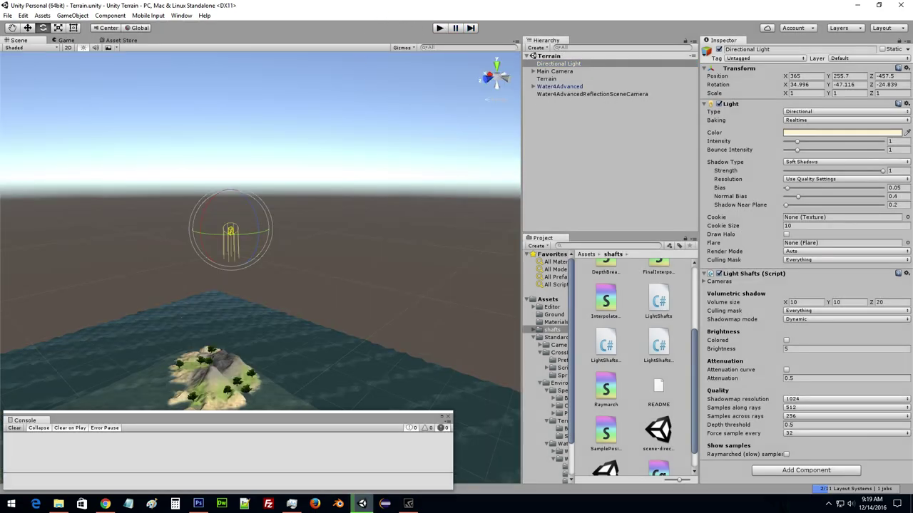
# Open the shafts Editor subfolder in File Explorer, then select the Main Camera in Unity.
pyautogui.hotkey('alt', 'Tab')
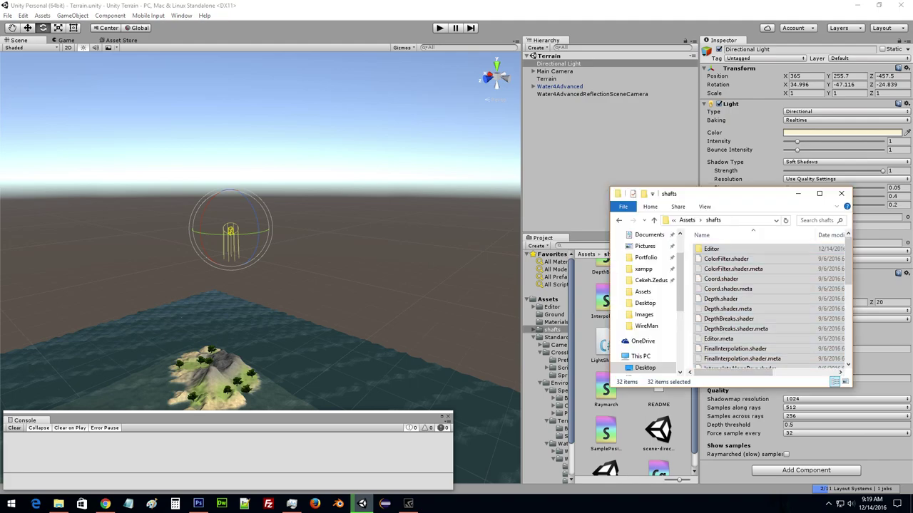
pyautogui.doubleClick(709, 247)
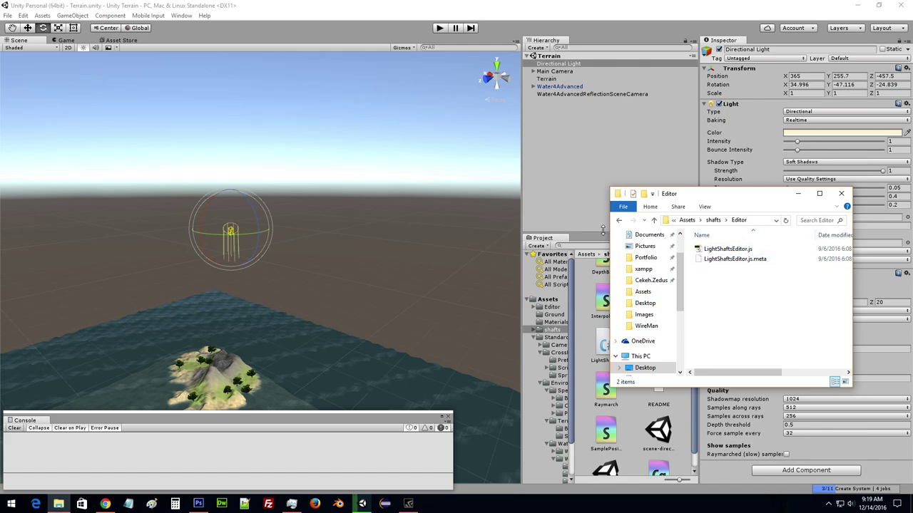
pyautogui.click(594, 192)
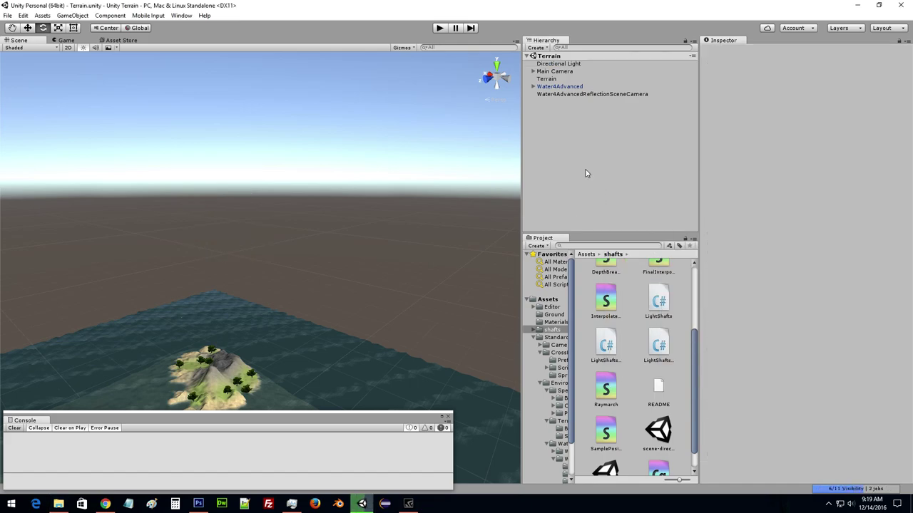
pyautogui.click(555, 72)
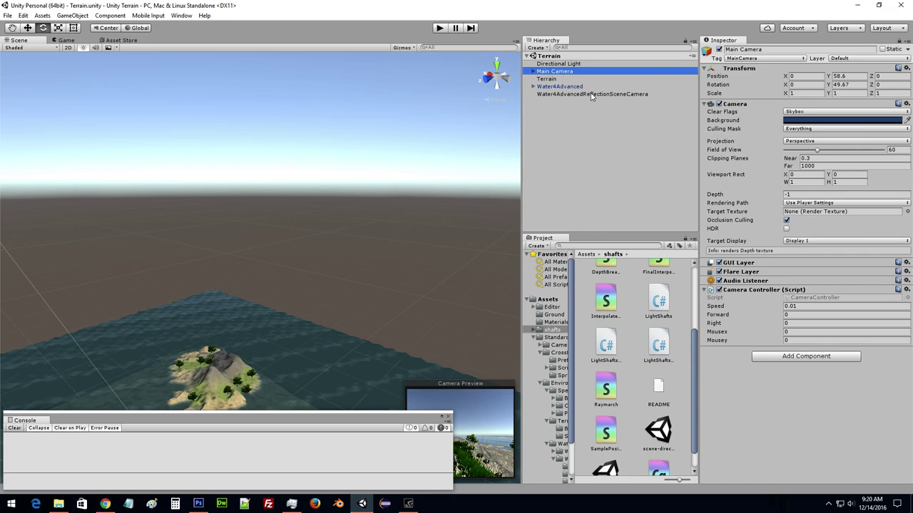
# Remove the Light Shafts script from the Directional Light.
pyautogui.click(571, 65)
pyautogui.rightClick(756, 274)
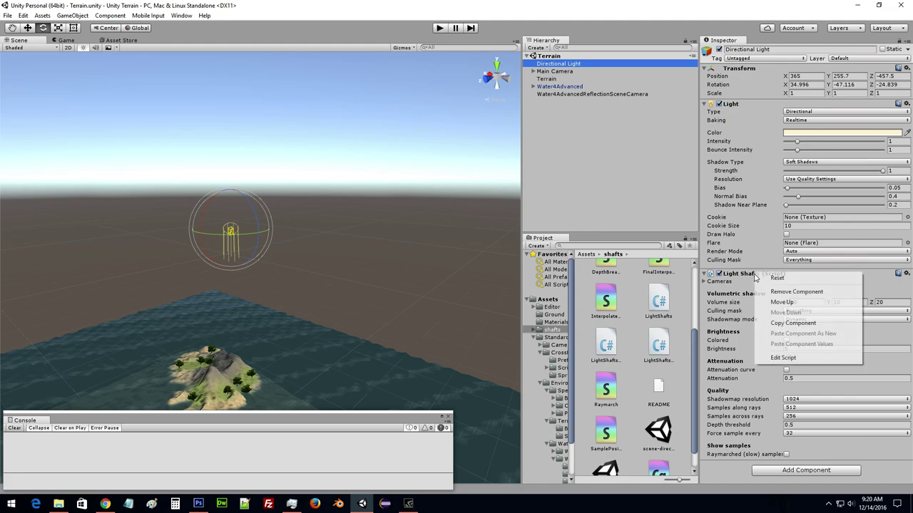
pyautogui.click(772, 293)
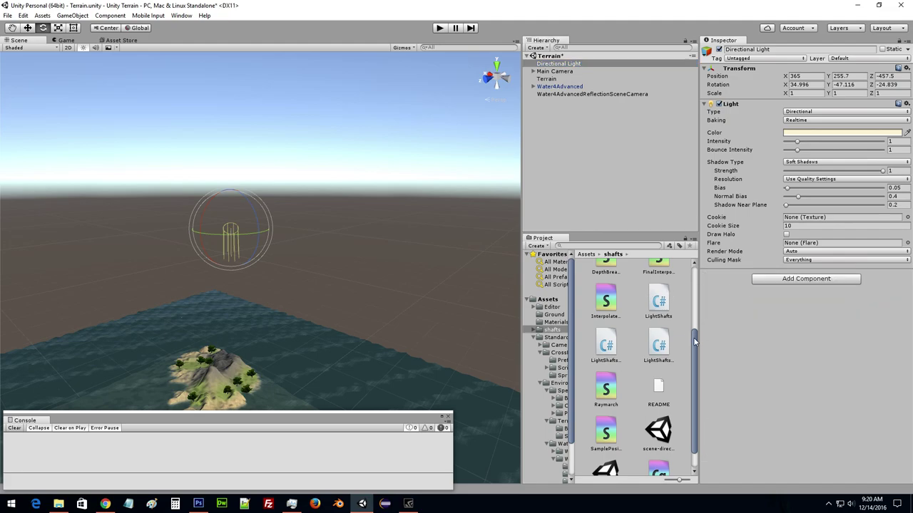
# Try attaching the LightShafts editor script from shafts/Editor to the Main Camera, dismissing the warning.
pyautogui.scroll(5, 695, 342)
pyautogui.doubleClick(610, 282)
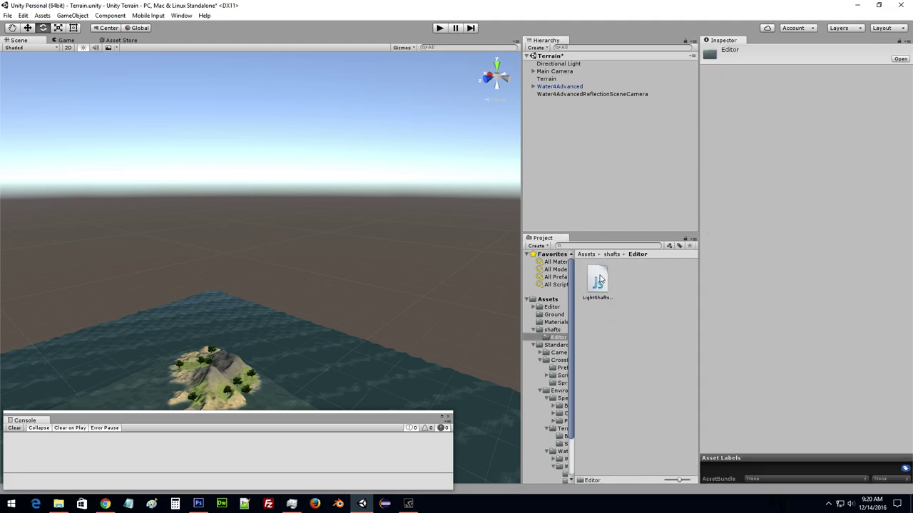
pyautogui.click(553, 71)
pyautogui.moveTo(597, 283); pyautogui.dragTo(752, 385)
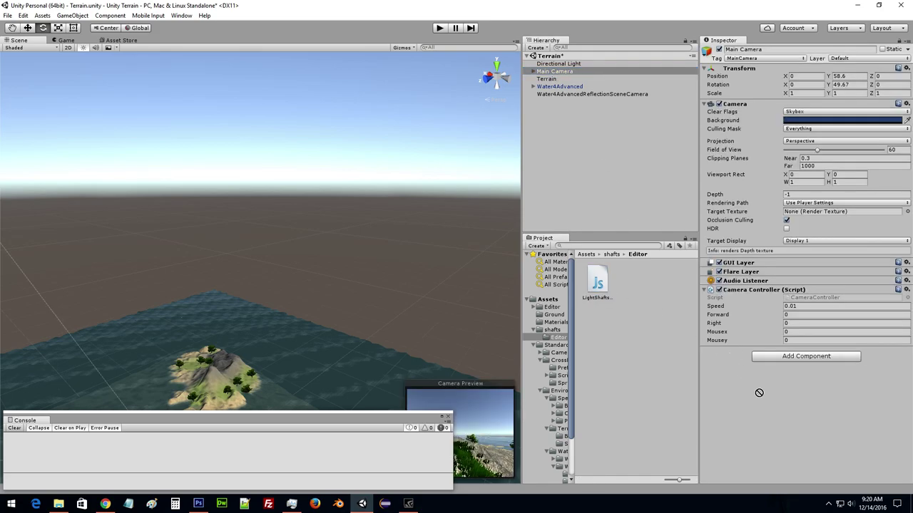
pyautogui.click(521, 271)
# Back in the shafts folder, try opening the README asset, then cancel the app chooser.
pyautogui.click(612, 255)
pyautogui.scroll(-2, 641, 321)
pyautogui.scroll(-2, 668, 330)
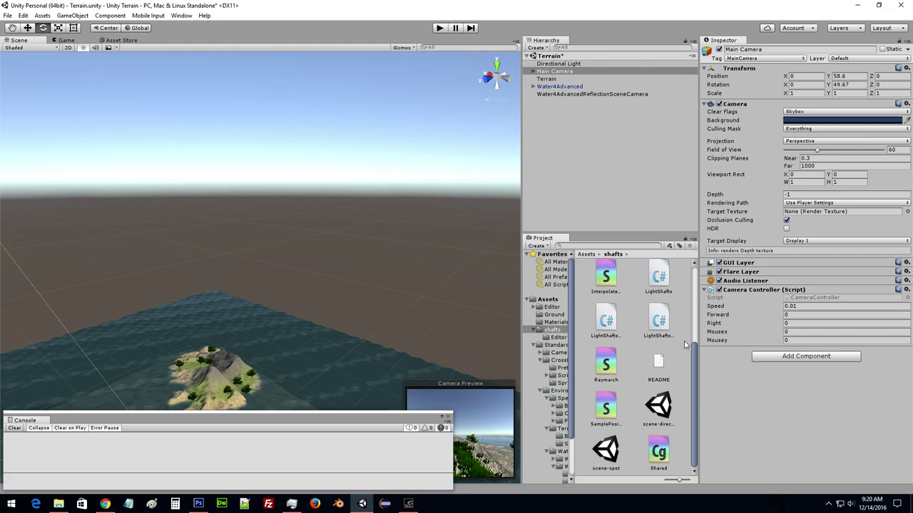
pyautogui.click(662, 366)
pyautogui.rightClick(660, 365)
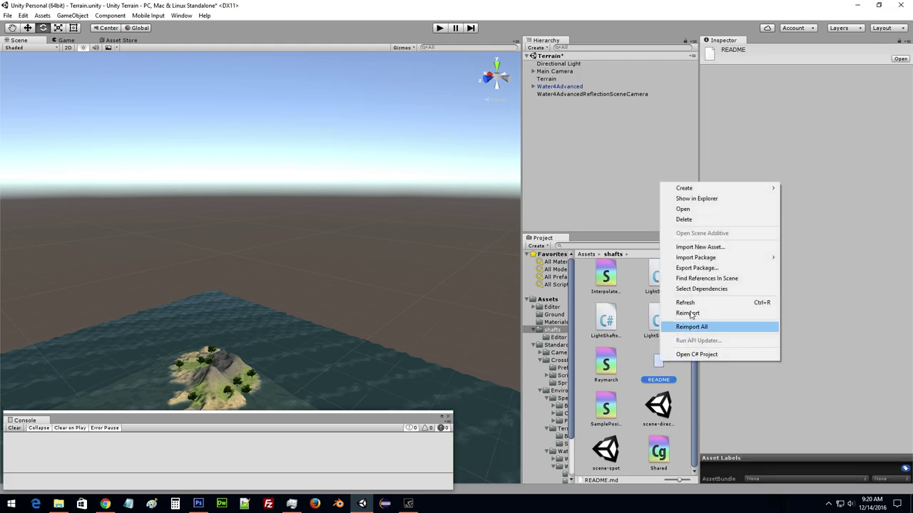
pyautogui.click(683, 209)
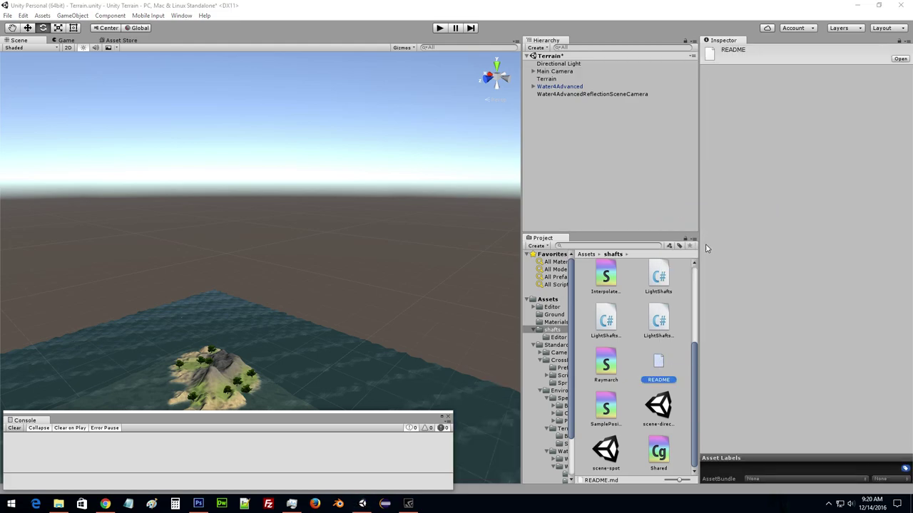
pyautogui.click(624, 198)
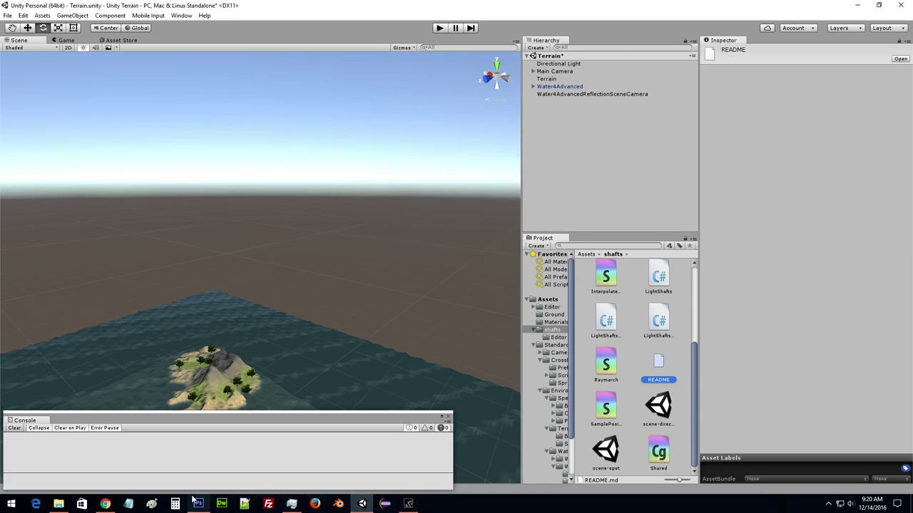
# In File Explorer, go through Desktop and PortfolioTerrain into the older Terrain project's Assets folder.
pyautogui.click(59, 503)
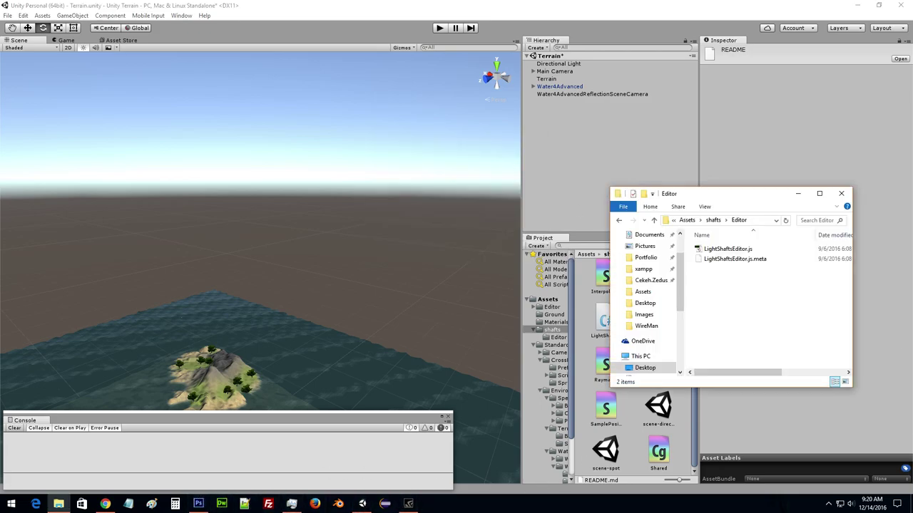
pyautogui.scroll(1, 645, 259)
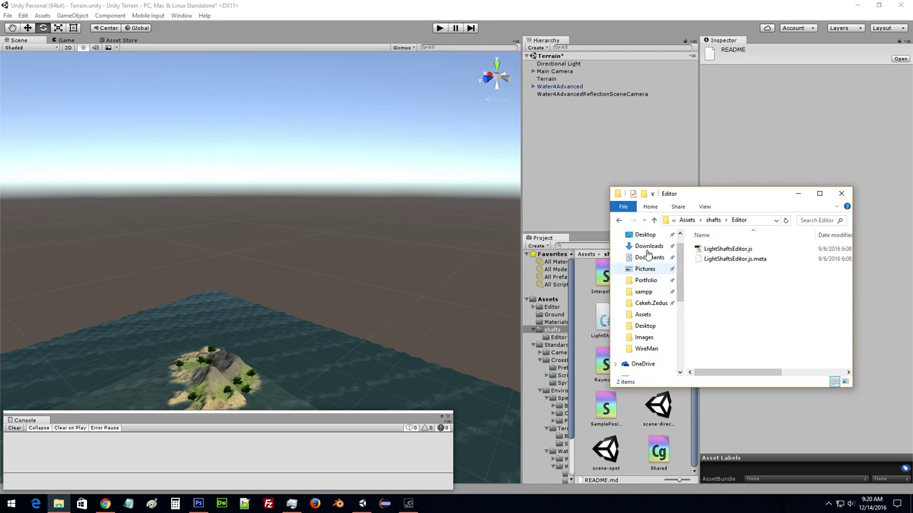
pyautogui.click(648, 246)
pyautogui.scroll(1, 646, 258)
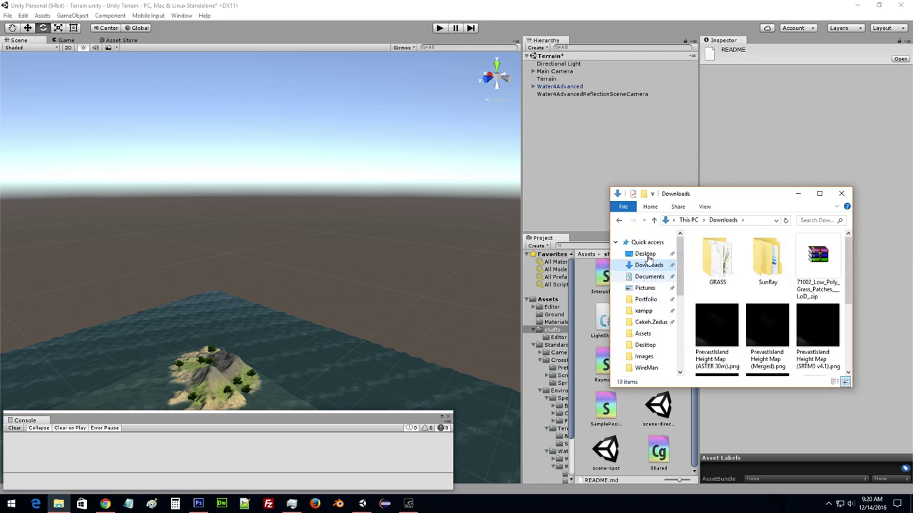
pyautogui.click(645, 253)
pyautogui.scroll(-2, 760, 308)
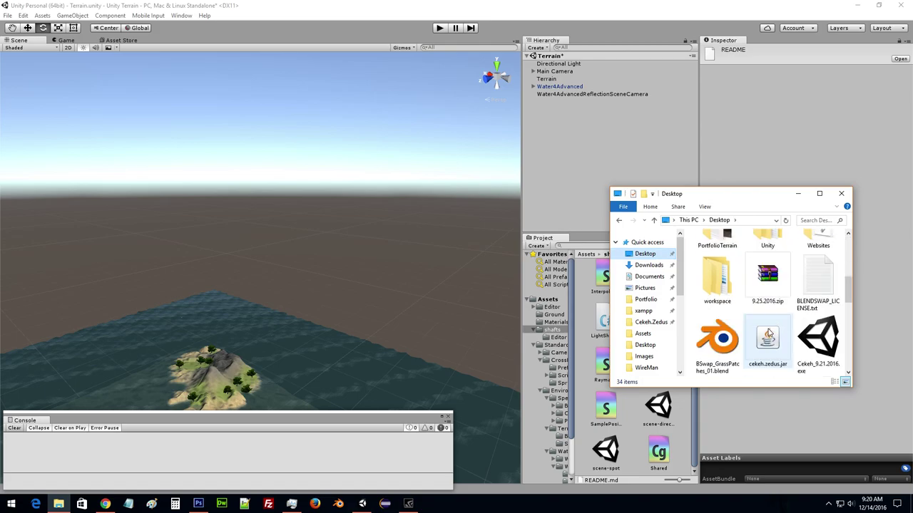
pyautogui.scroll(1, 759, 308)
pyautogui.doubleClick(719, 271)
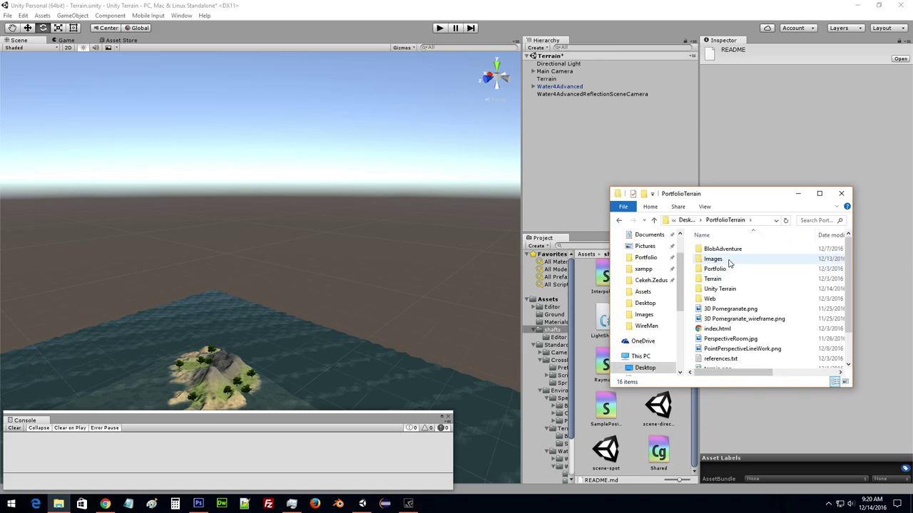
pyautogui.scroll(-1, 728, 264)
pyautogui.scroll(1, 729, 289)
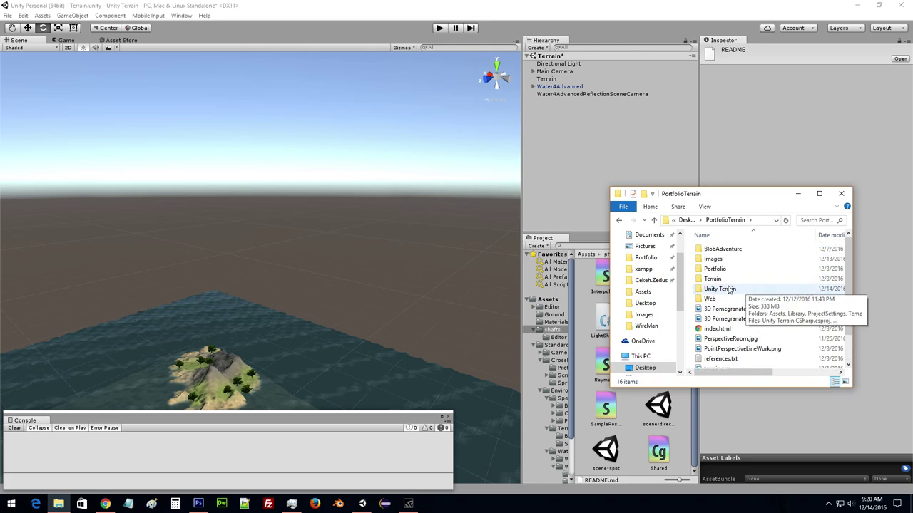
pyautogui.doubleClick(728, 290)
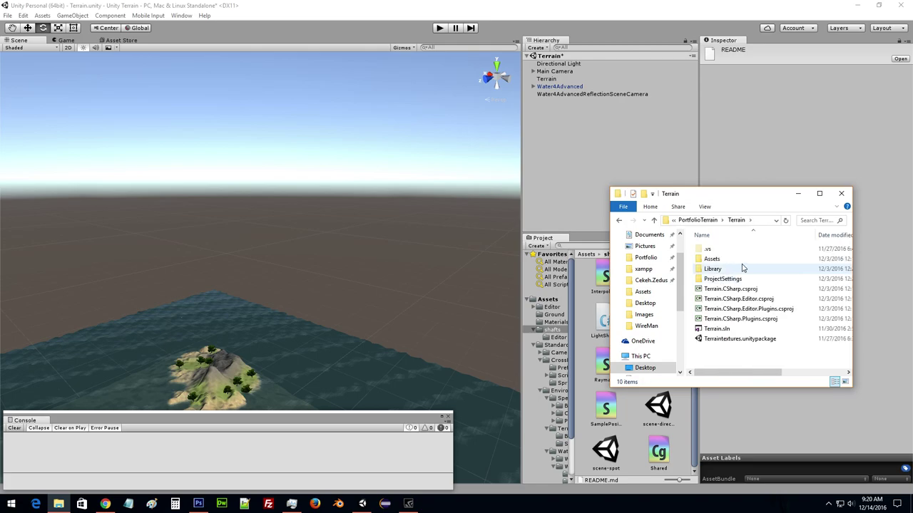
pyautogui.doubleClick(742, 261)
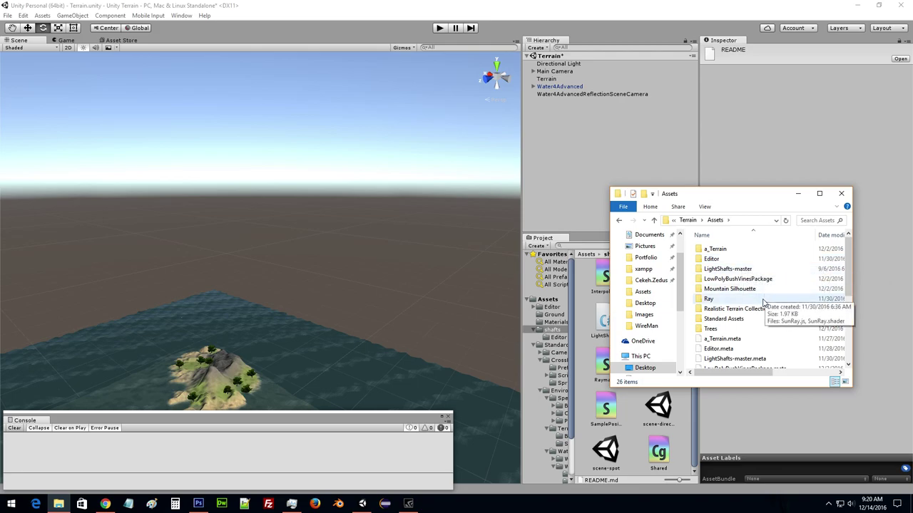
pyautogui.scroll(-2, 768, 304)
pyautogui.scroll(-1, 774, 305)
pyautogui.scroll(-1, 777, 304)
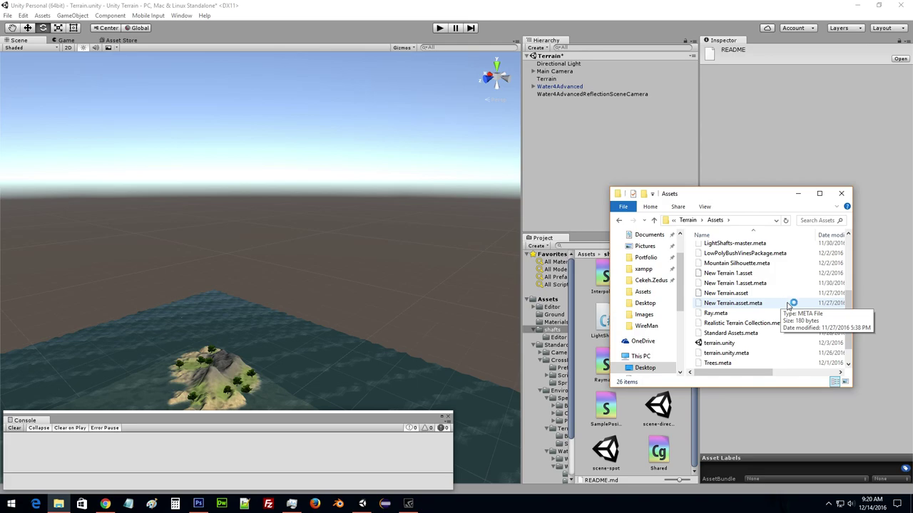
pyautogui.scroll(-1, 787, 305)
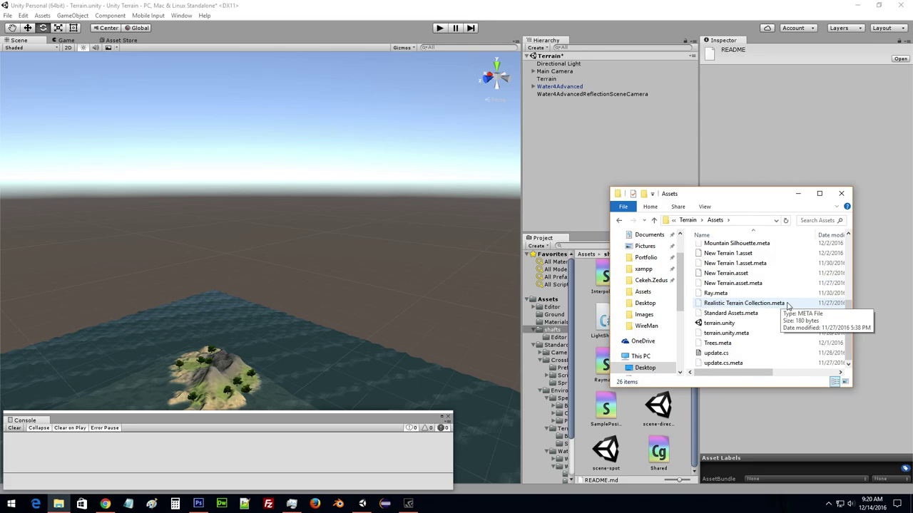
pyautogui.scroll(1, 777, 326)
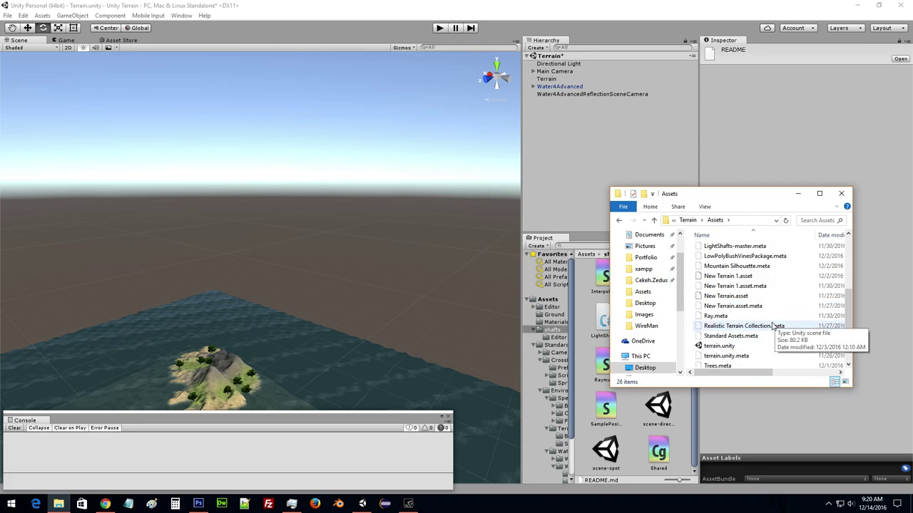
pyautogui.scroll(5, 772, 326)
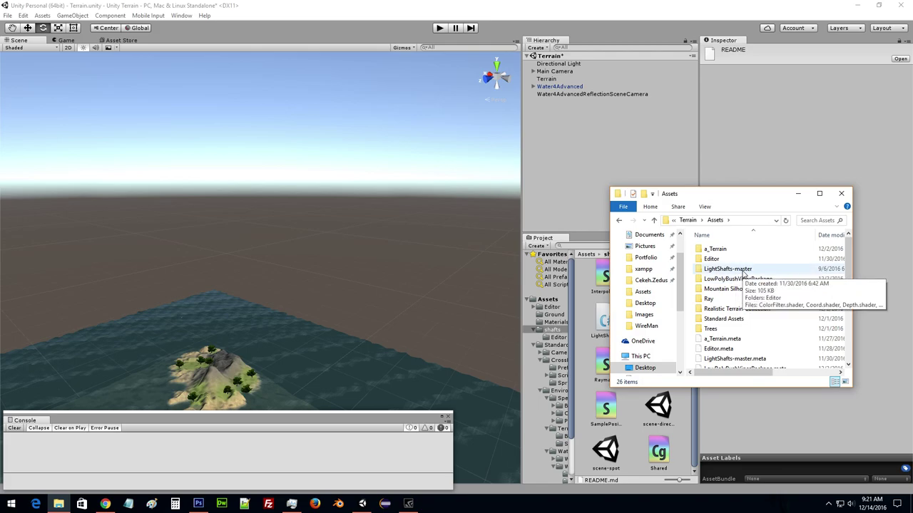
# Review LightShafts-master's shader files and its Editor subfolder, then close File Explorer.
pyautogui.doubleClick(742, 270)
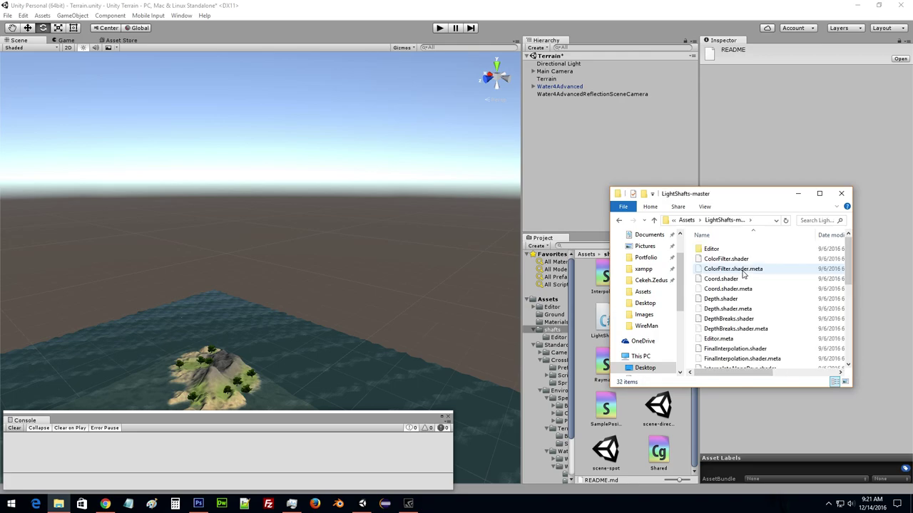
pyautogui.scroll(-6, 760, 289)
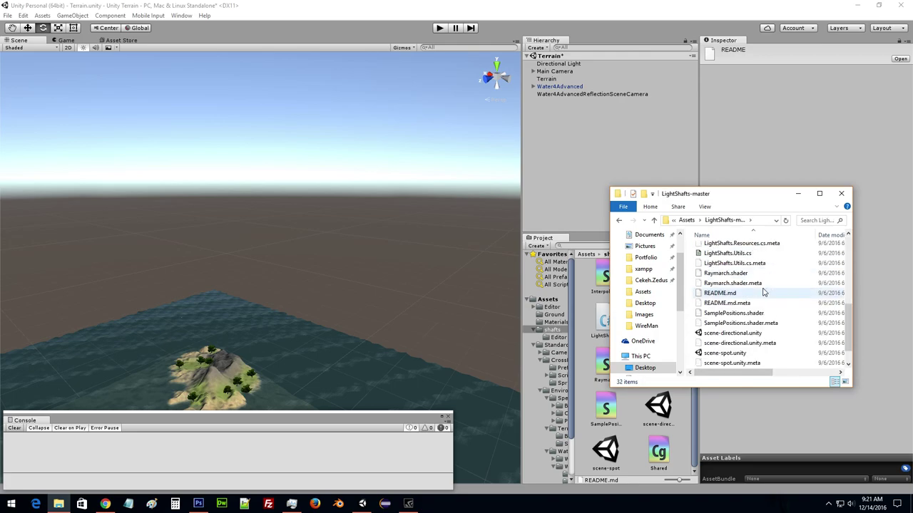
pyautogui.scroll(-1, 762, 291)
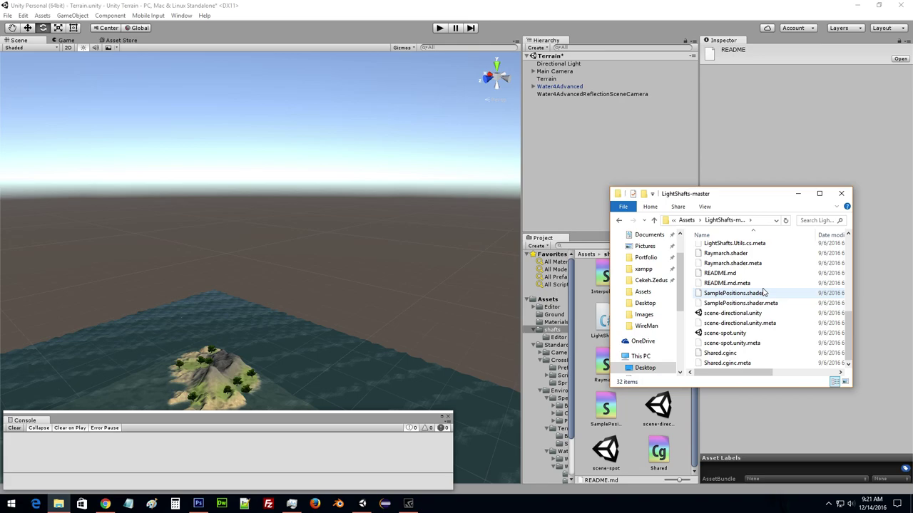
pyautogui.scroll(2, 763, 292)
pyautogui.scroll(1, 763, 292)
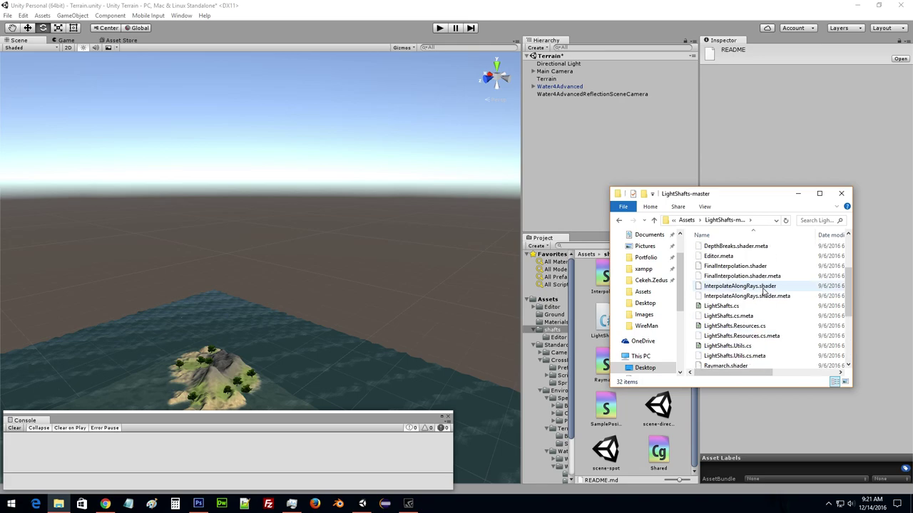
pyautogui.scroll(4, 763, 293)
pyautogui.doubleClick(748, 249)
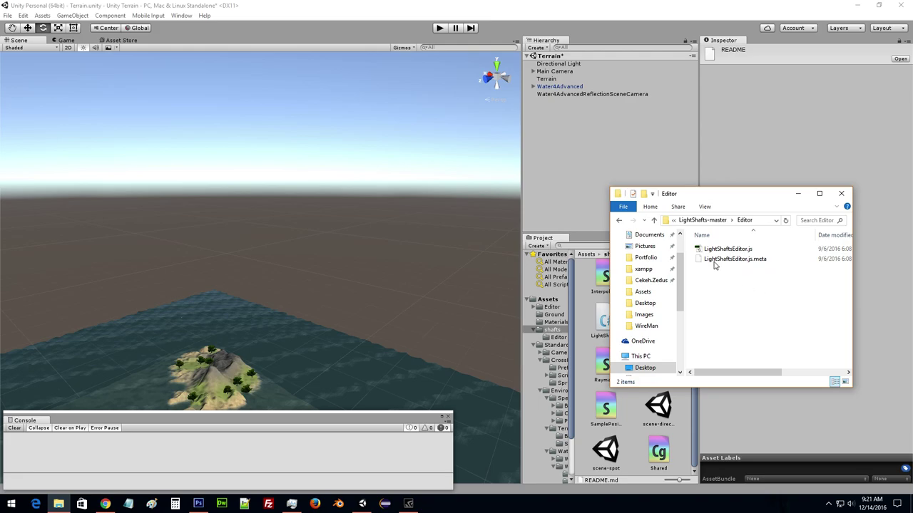
pyautogui.click(621, 223)
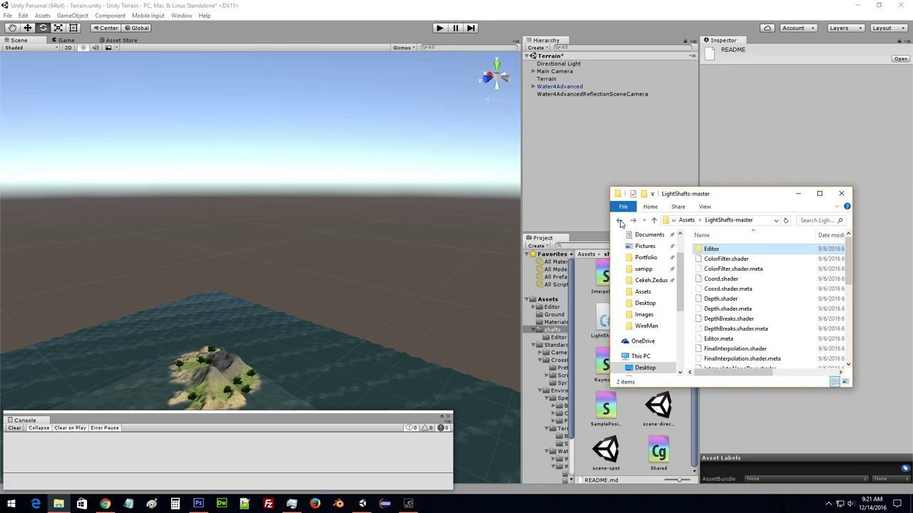
pyautogui.click(840, 194)
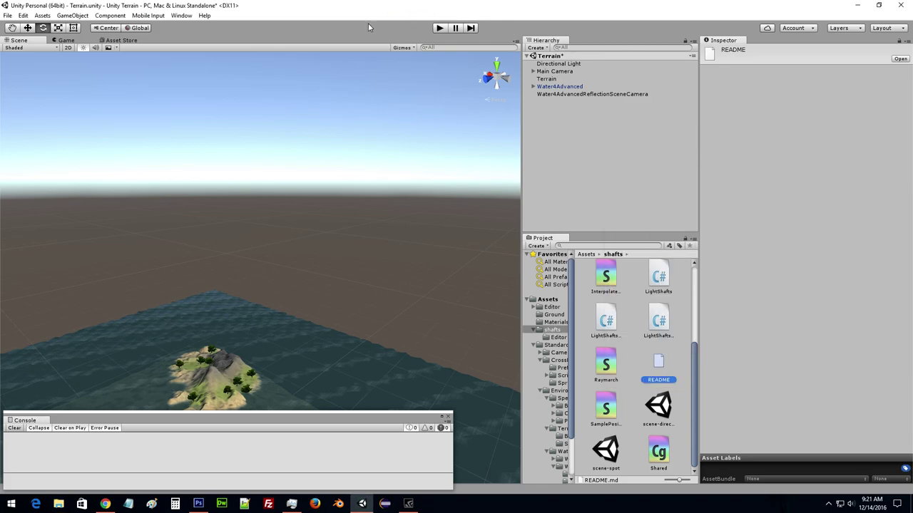
# Use File > Open Project to load the older Terrain project from the launcher's Projects list.
pyautogui.click(7, 15)
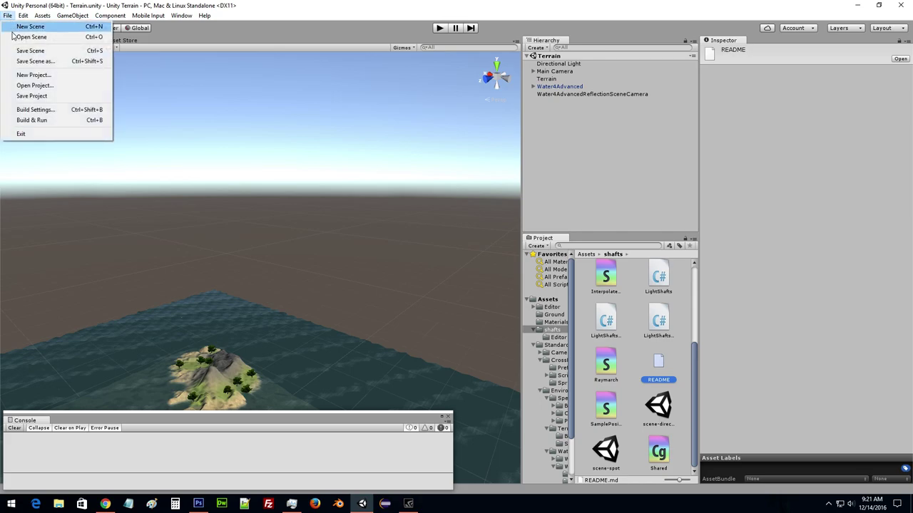
pyautogui.click(36, 86)
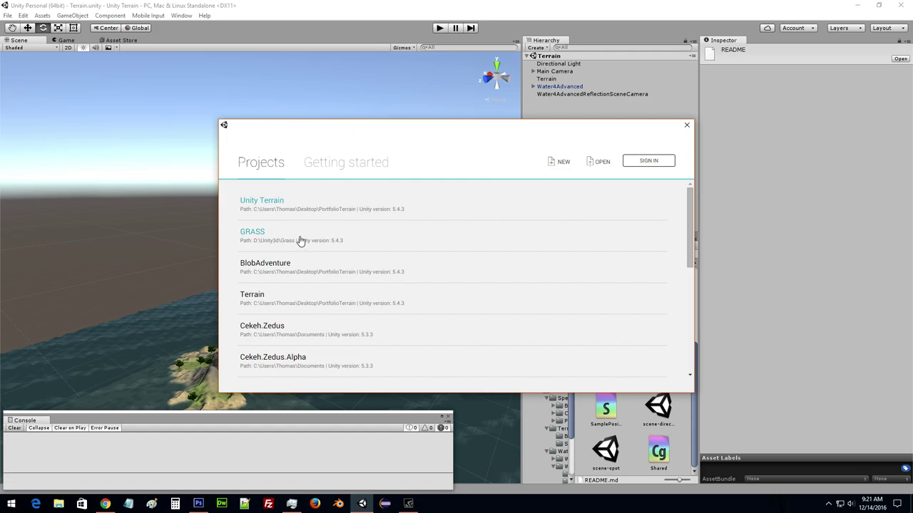
pyautogui.click(251, 295)
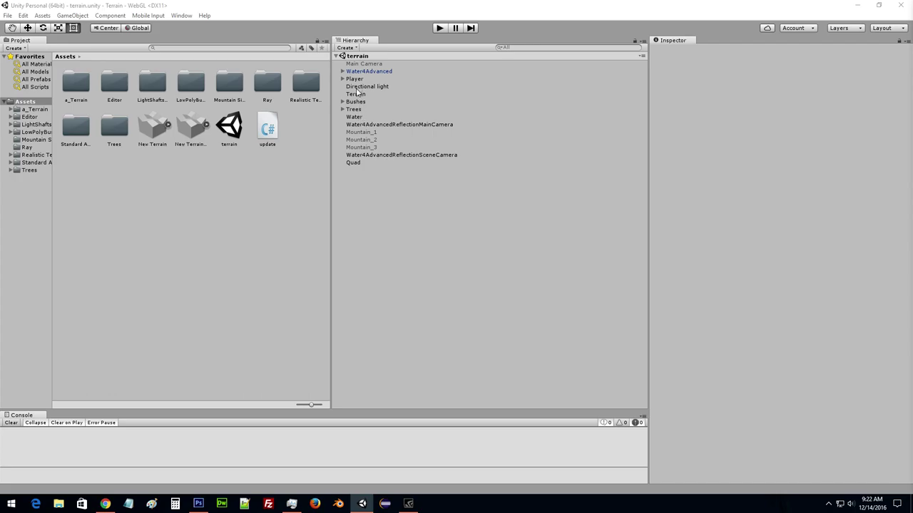
# Select MainCamera under Player and inspect its Sun Shafts component's options.
pyautogui.click(346, 80)
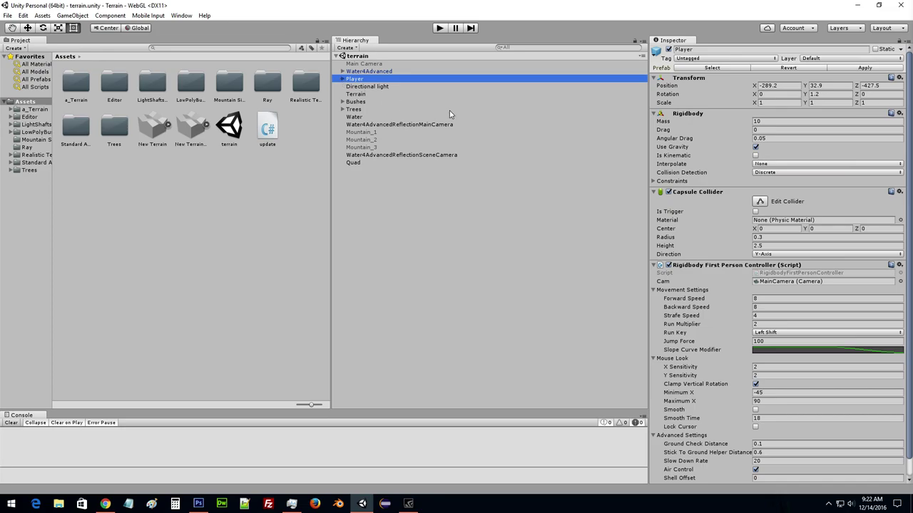
pyautogui.scroll(-1, 740, 205)
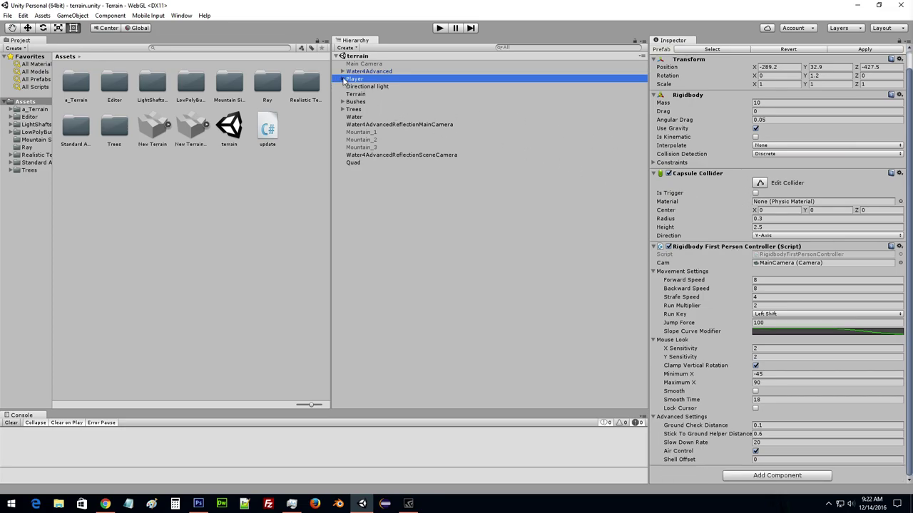
pyautogui.click(342, 79)
pyautogui.click(366, 86)
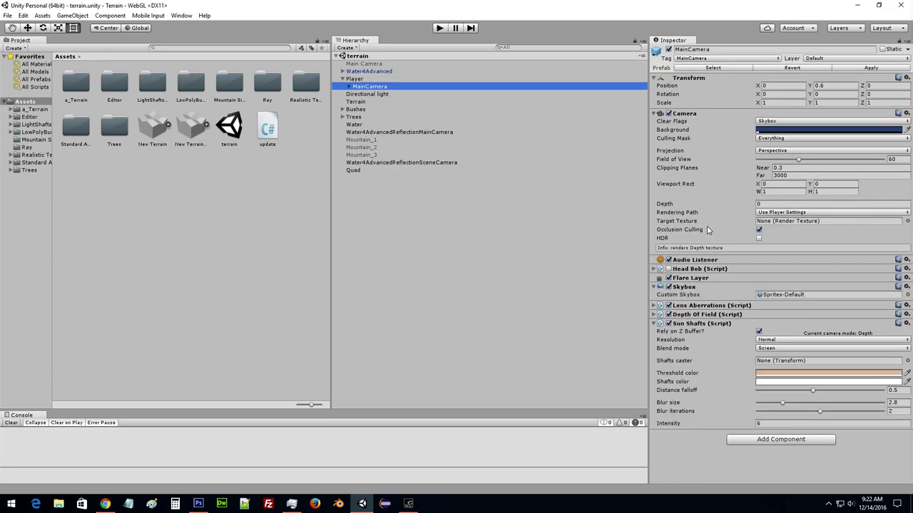
pyautogui.rightClick(710, 327)
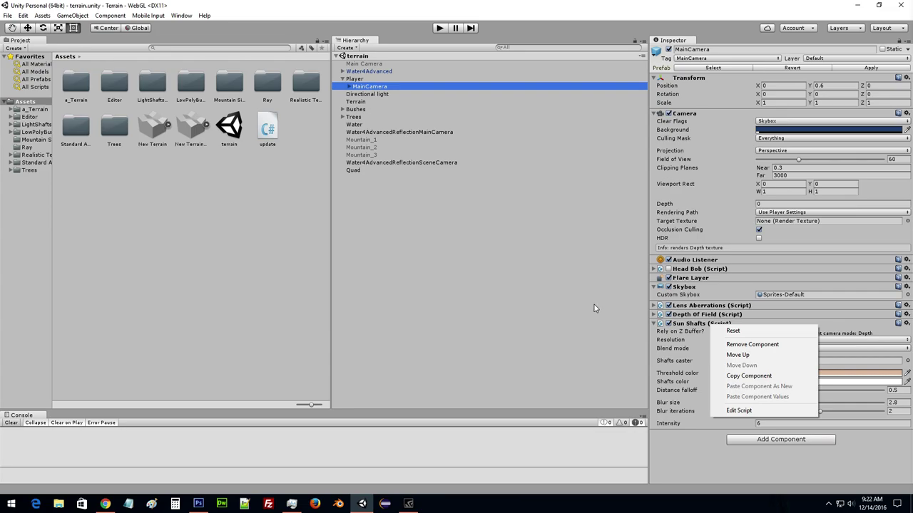
pyautogui.click(302, 238)
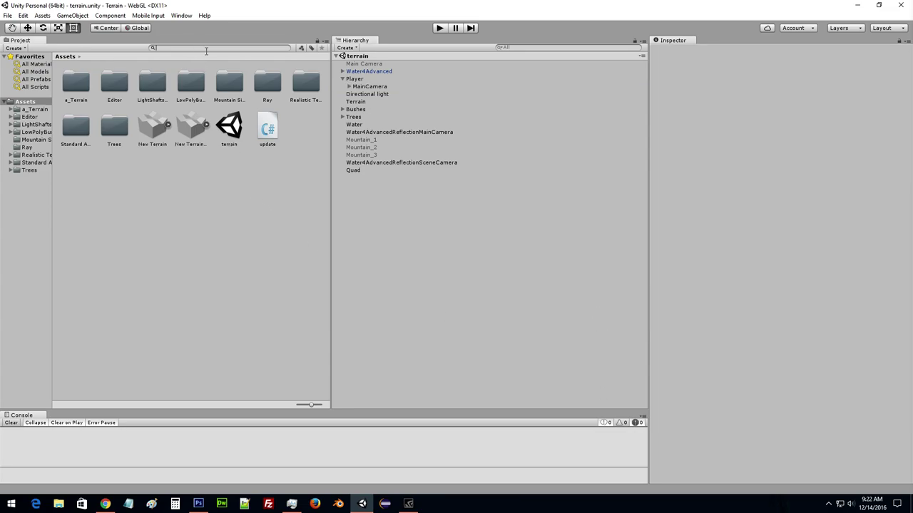
# Search the Project for 'sun' and reveal the SunShafts script in File Explorer.
pyautogui.write('sun')
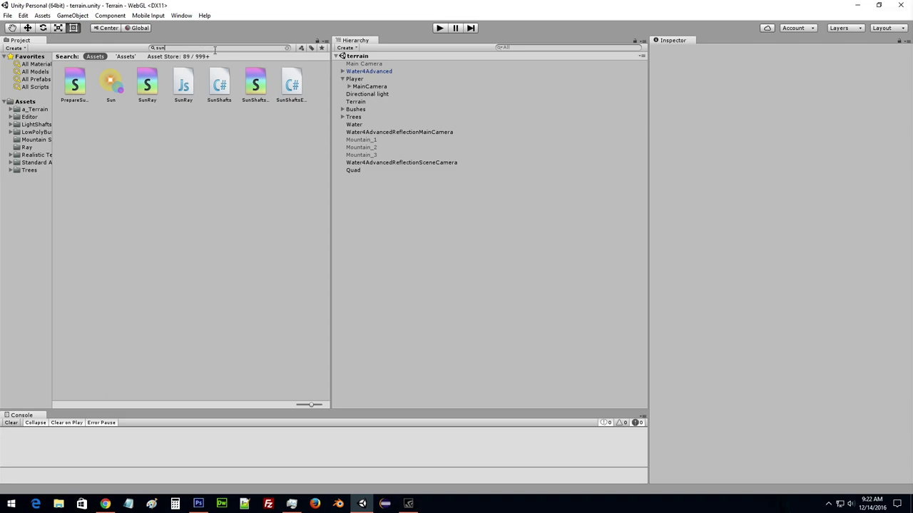
pyautogui.click(212, 99)
pyautogui.rightClick(230, 87)
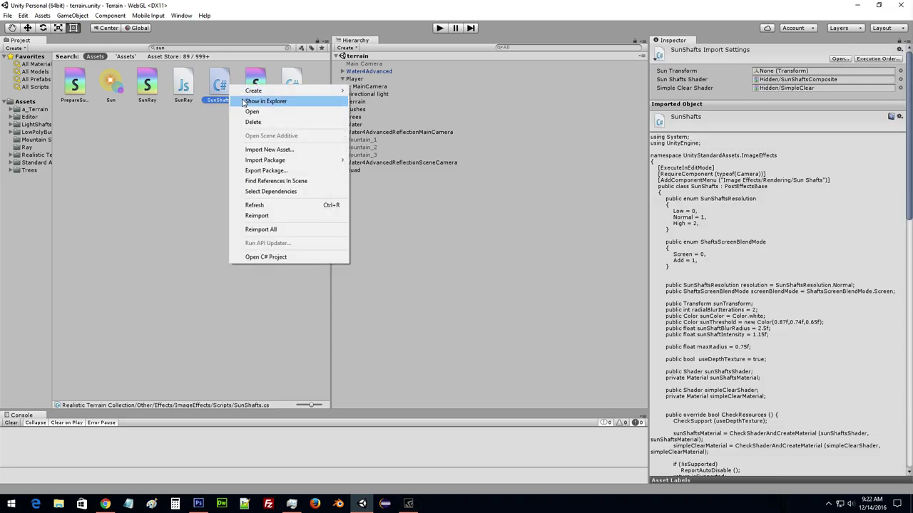
pyautogui.click(266, 102)
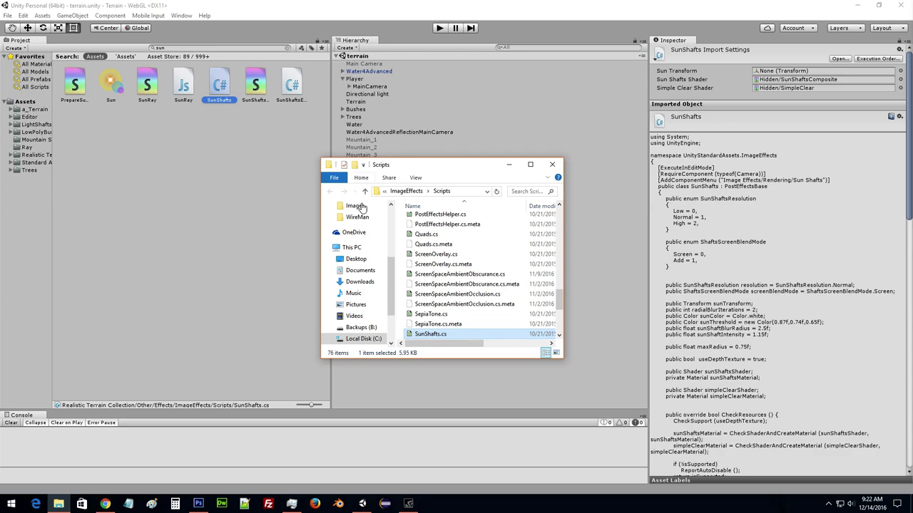
pyautogui.scroll(4, 465, 261)
# Go up from Scripts to the ImageEffects folder and move the Explorer window right.
pyautogui.scroll(4, 467, 260)
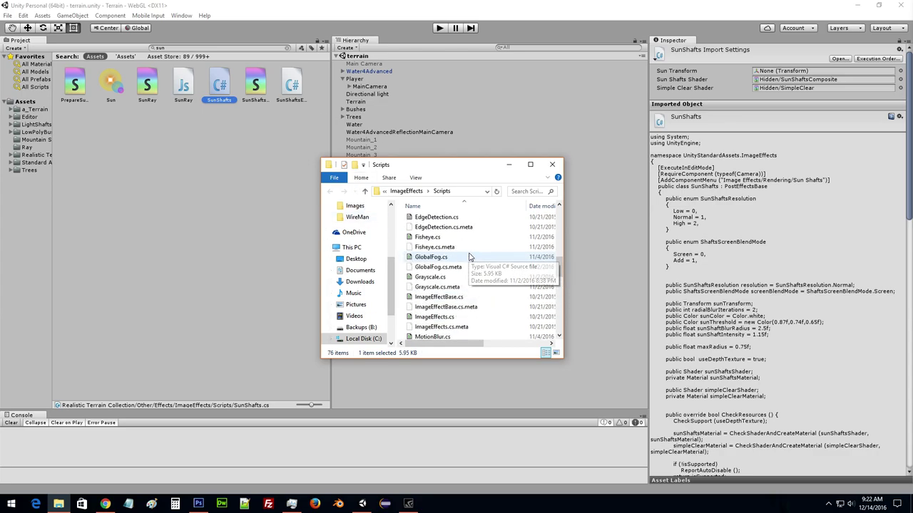
pyautogui.scroll(3, 469, 259)
pyautogui.scroll(3, 469, 258)
pyautogui.scroll(4, 472, 257)
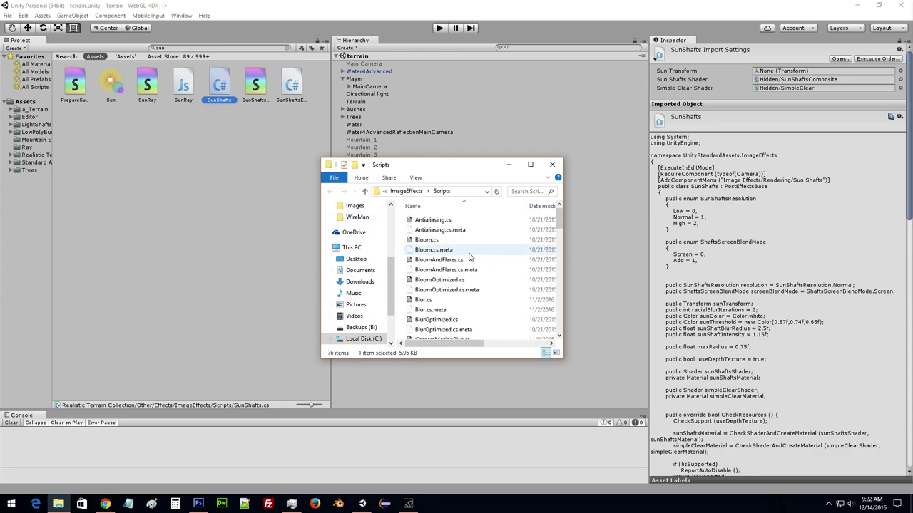
pyautogui.click(414, 195)
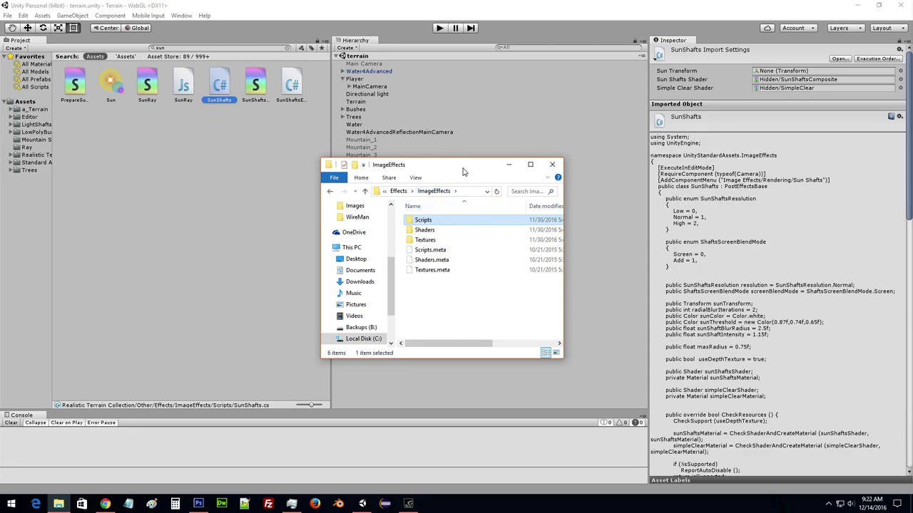
pyautogui.moveTo(463, 171); pyautogui.dragTo(741, 191)
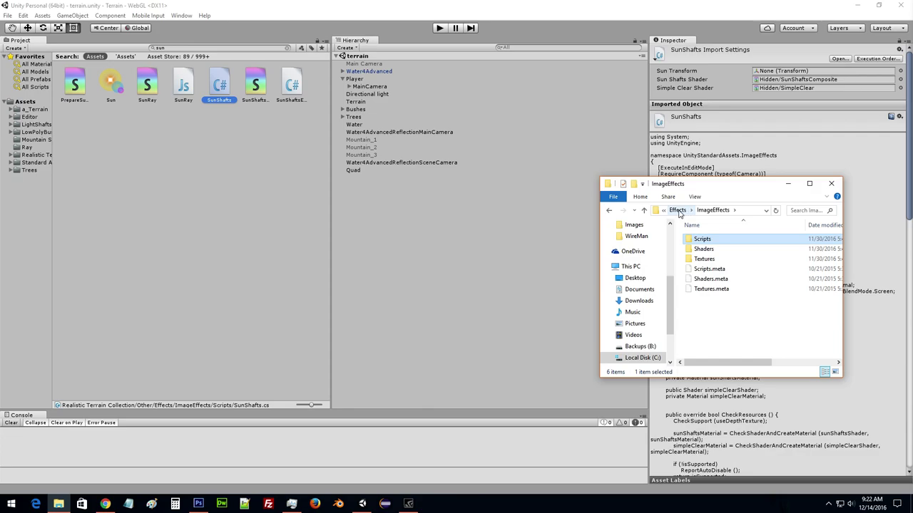
# Climb through Effects, Other and Realistic Terrain Collection up to the project's Assets folder.
pyautogui.click(677, 210)
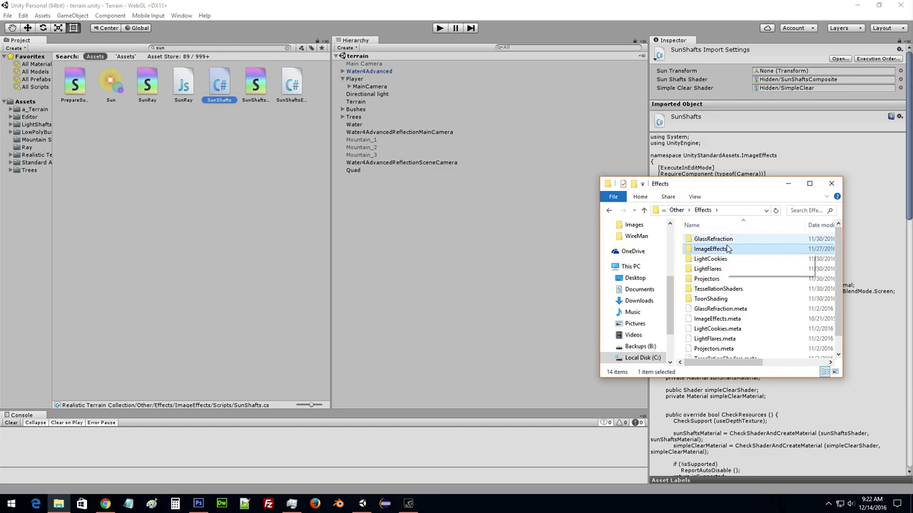
pyautogui.scroll(-1, 729, 248)
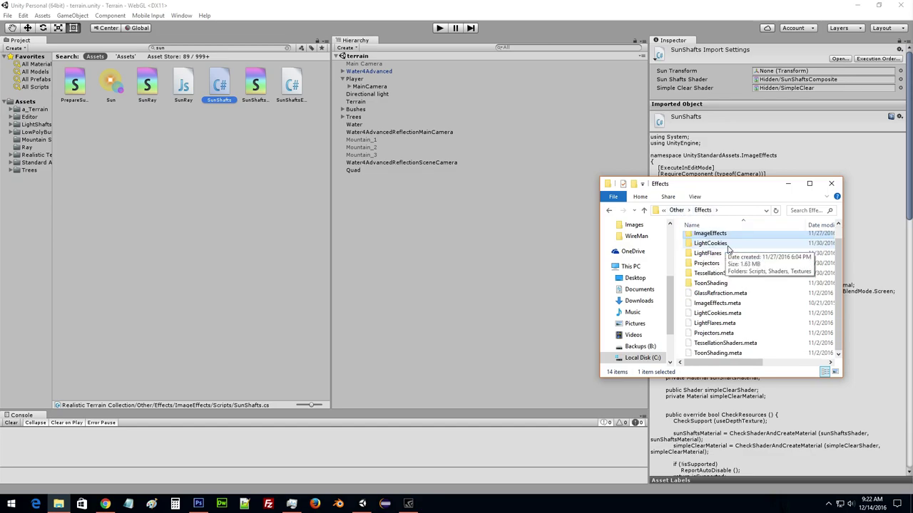
pyautogui.click(611, 211)
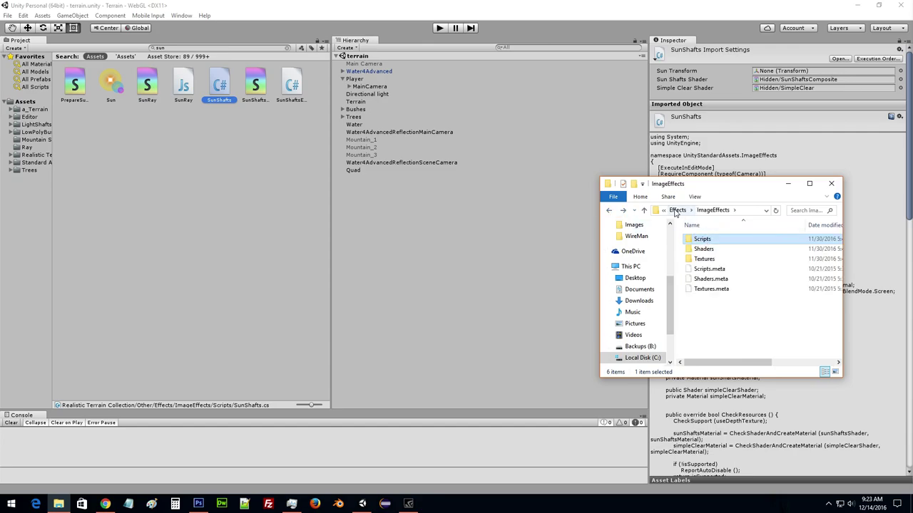
pyautogui.hotkey('alt', 'Up')
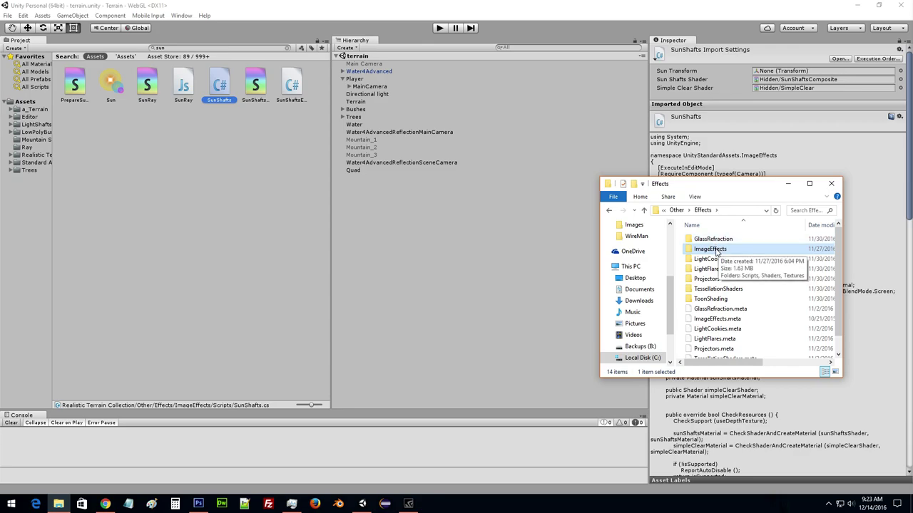
pyautogui.hotkey('alt', 'Up')
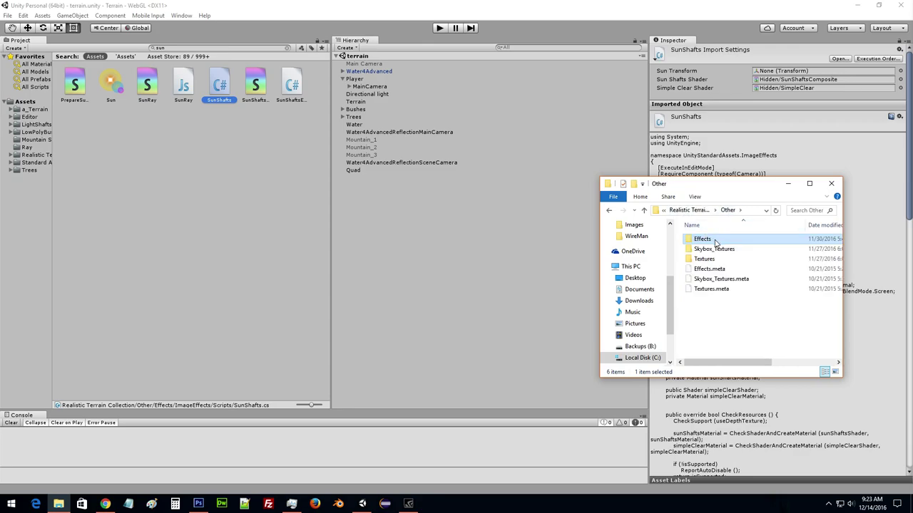
pyautogui.click(690, 210)
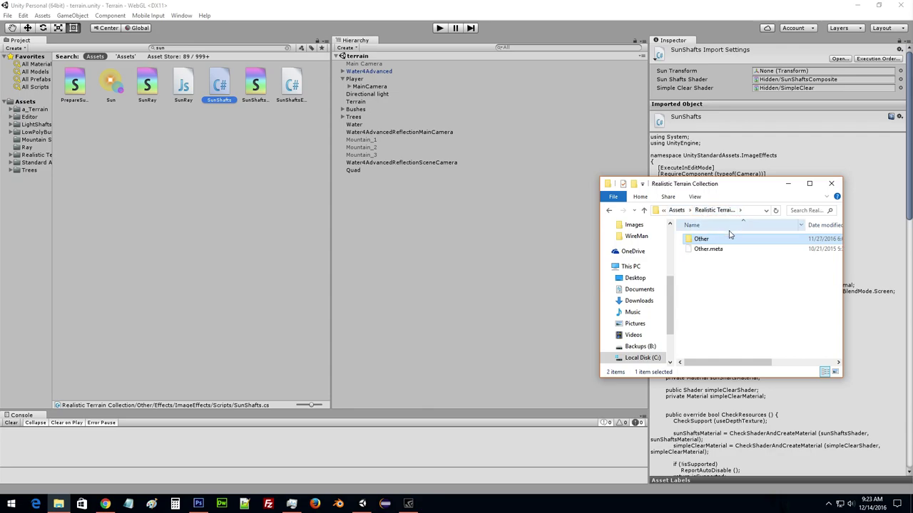
pyautogui.click(713, 210)
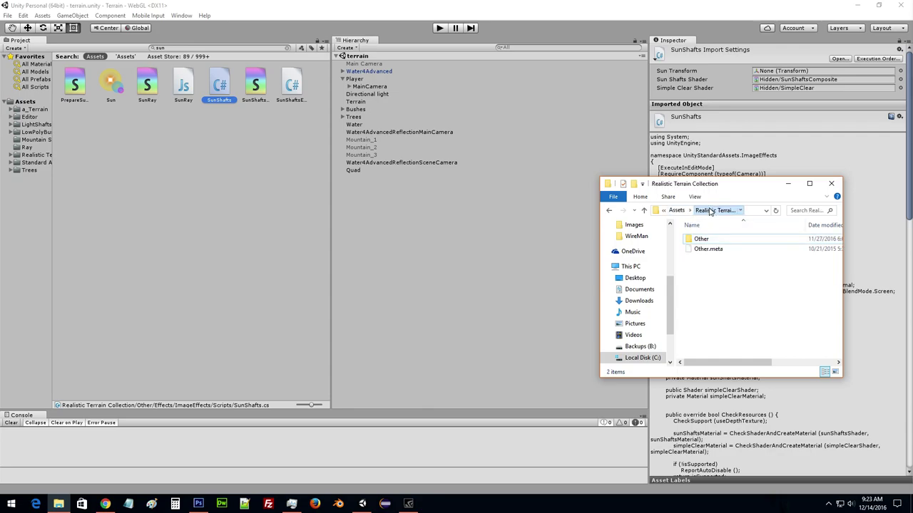
pyautogui.click(676, 210)
# Copy the Realistic Terrain Collection folder and go to Desktop > PortfolioTerrain > Terrain > Assets.
pyautogui.rightClick(717, 300)
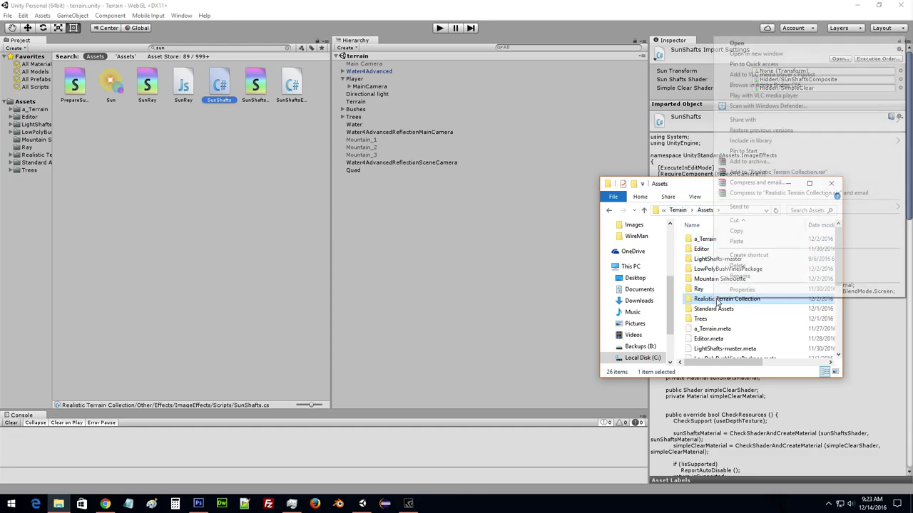
pyautogui.click(745, 230)
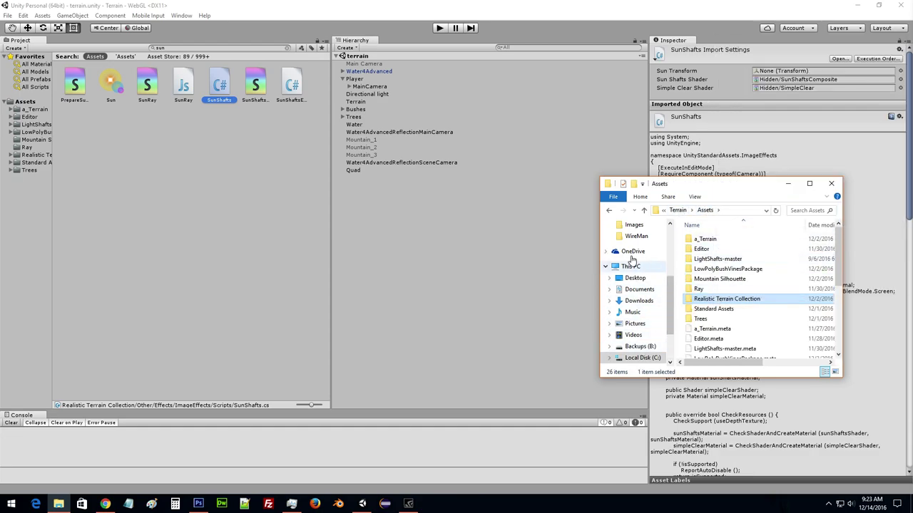
pyautogui.scroll(5, 646, 285)
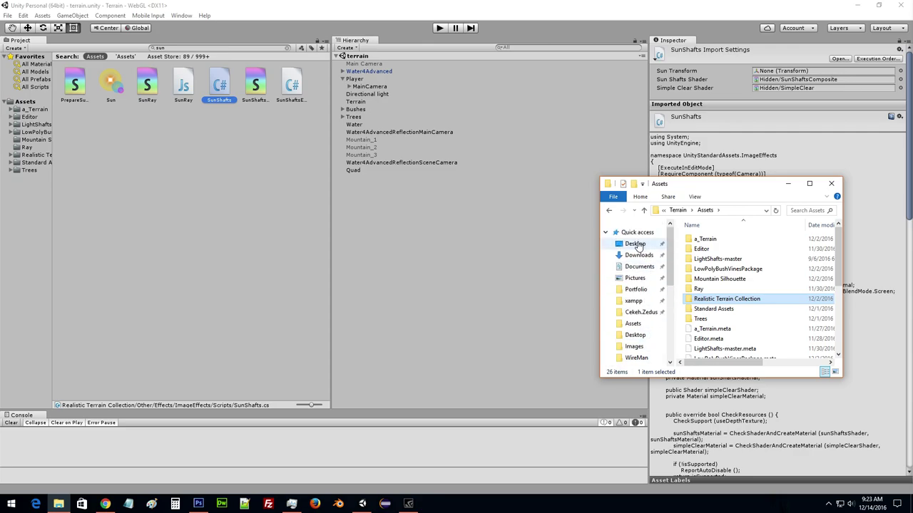
pyautogui.click(634, 247)
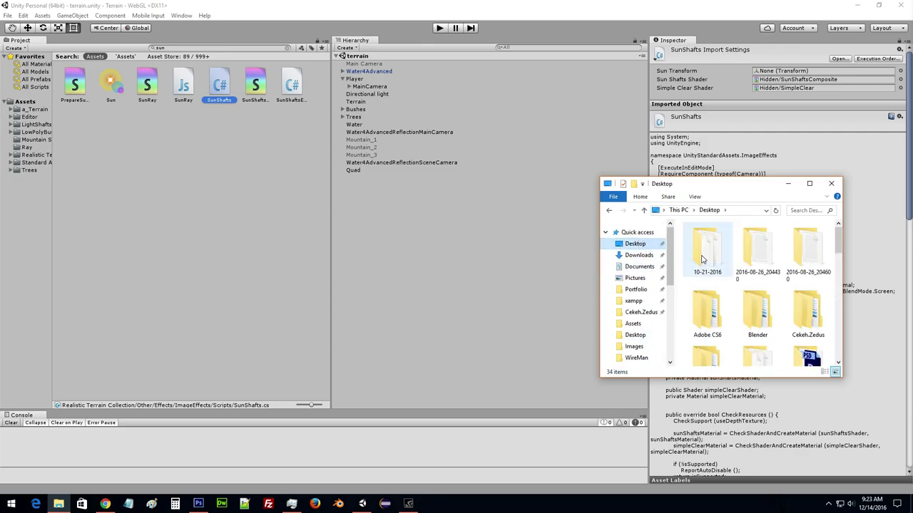
pyautogui.scroll(-1, 761, 330)
pyautogui.scroll(-2, 761, 330)
pyautogui.doubleClick(707, 327)
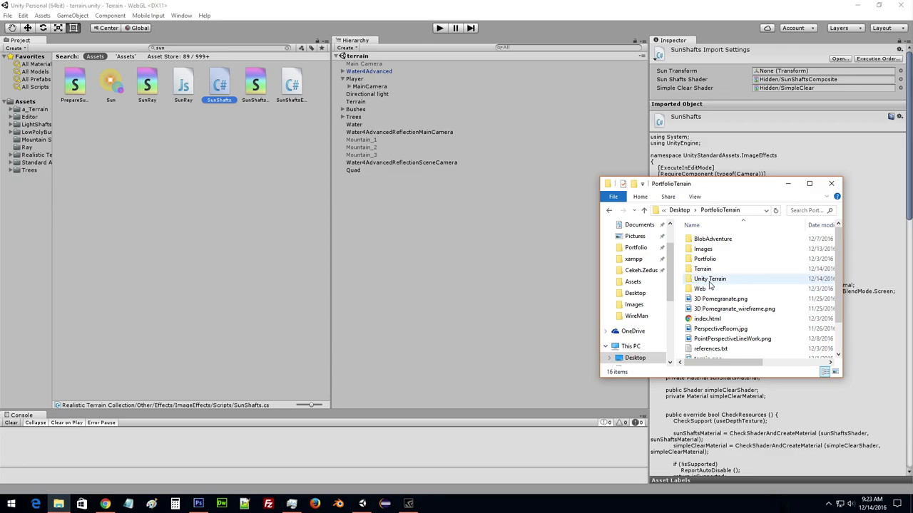
pyautogui.doubleClick(702, 278)
pyautogui.doubleClick(702, 248)
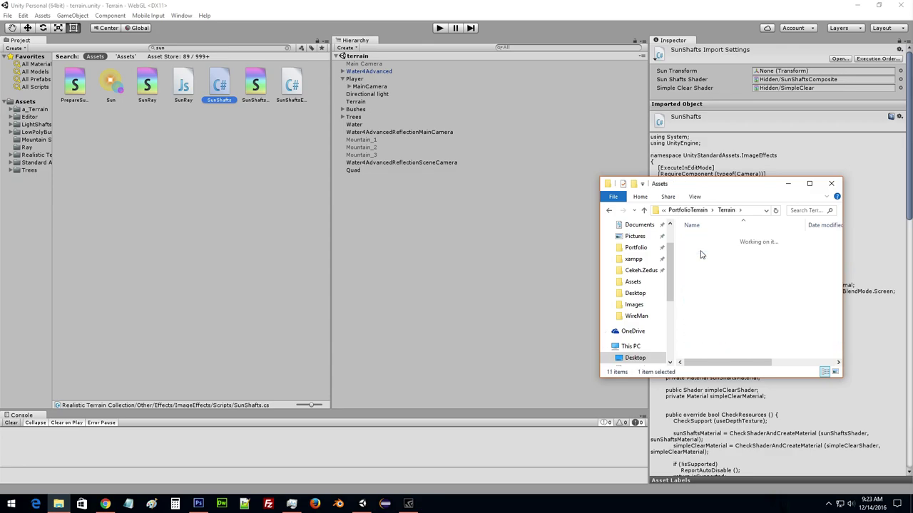
# Maximize Explorer, paste the folder into Assets, and close the window.
pyautogui.scroll(-3, 709, 320)
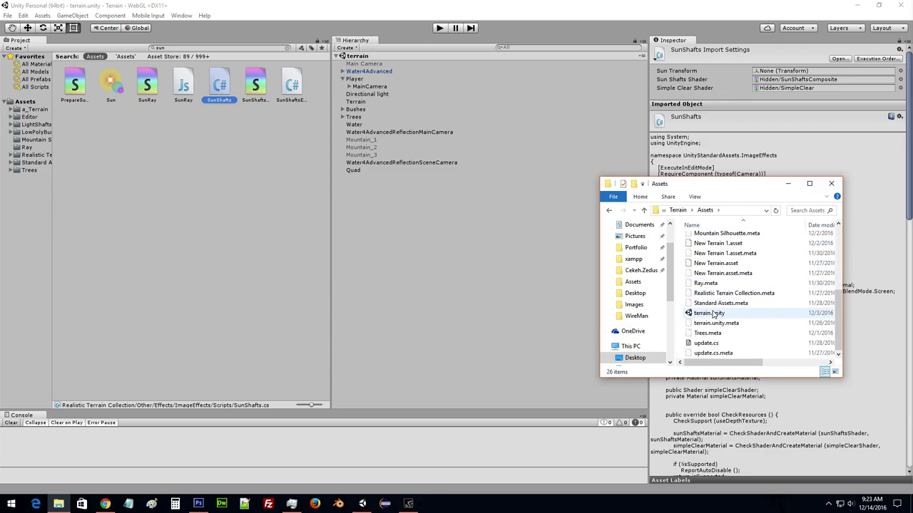
pyautogui.click(809, 183)
pyautogui.rightClick(331, 275)
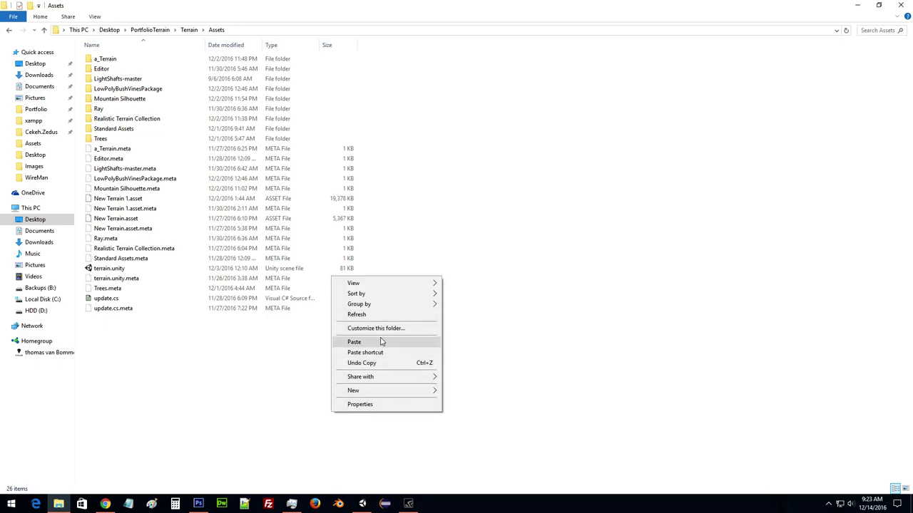
pyautogui.click(529, 293)
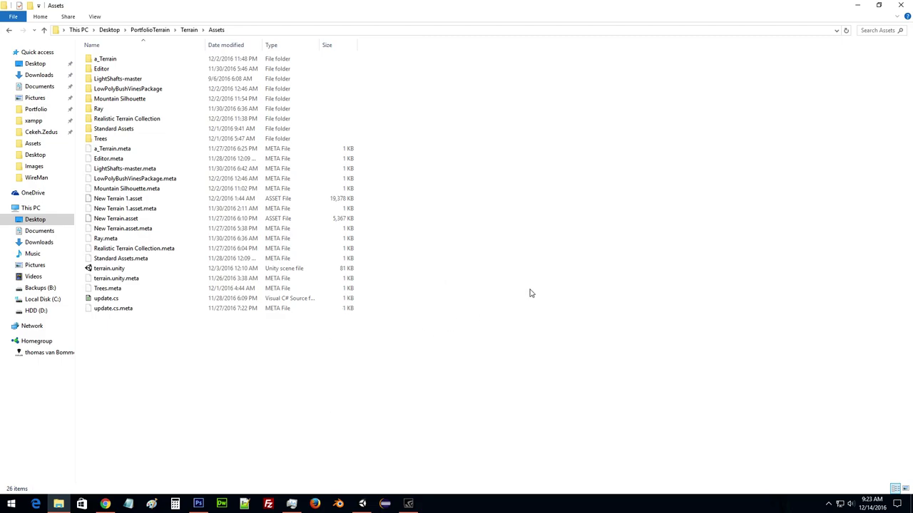
pyautogui.click(899, 8)
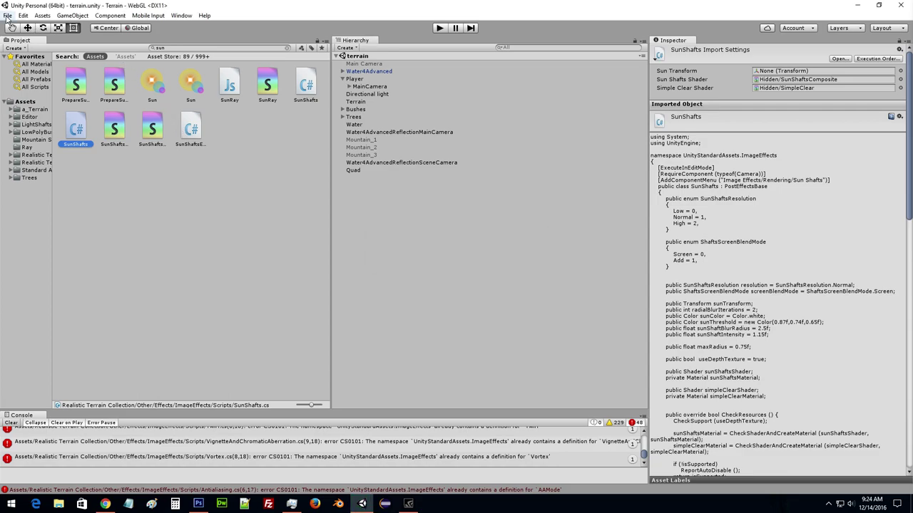
# Use File > Open Project to load the Unity Terrain project from the launcher.
pyautogui.click(8, 15)
pyautogui.click(32, 89)
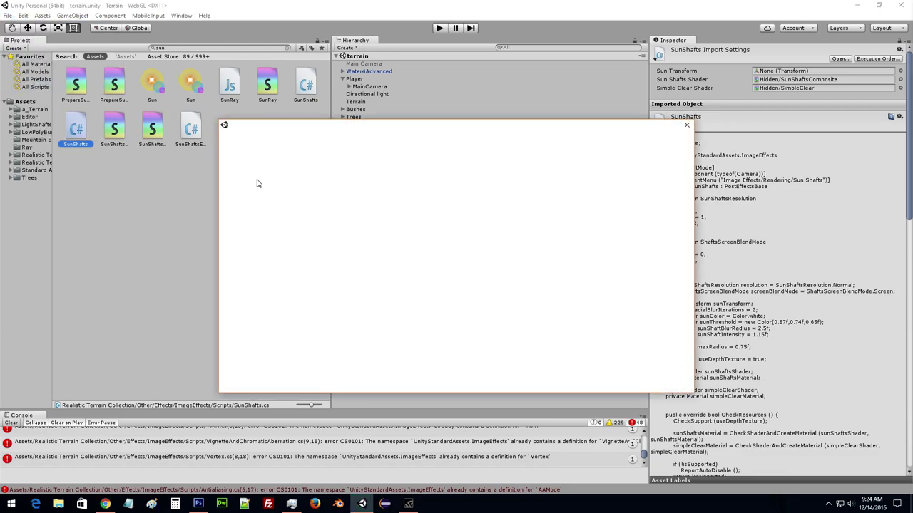
pyautogui.click(259, 234)
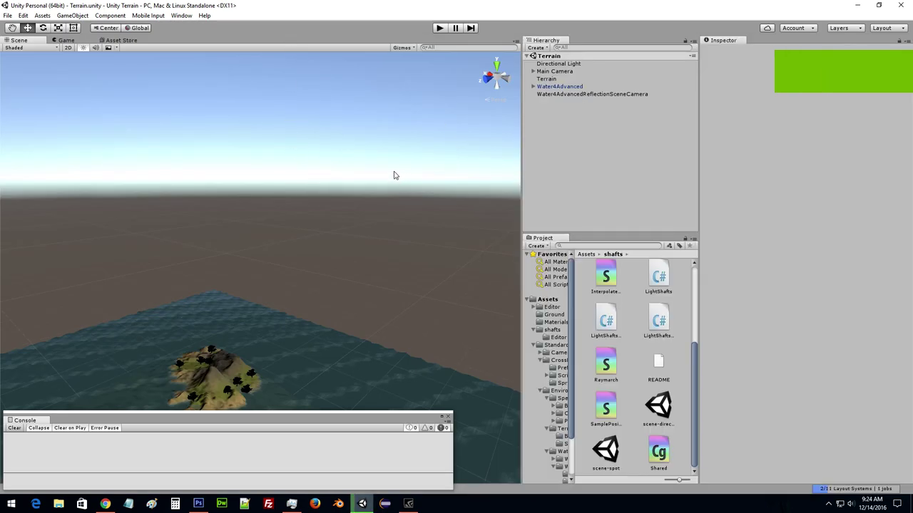
# Move the Scene camera close to the island and widen the Hierarchy and Project panels.
pyautogui.moveTo(409, 151); pyautogui.dragTo(292, 251, button='right')
pyautogui.moveTo(301, 259)
pyautogui.mouseDown(button='right')
pyautogui.moveTo(312, 184)
pyautogui.moveTo(303, 138)
pyautogui.moveTo(192, 247)
pyautogui.moveTo(278, 149)
pyautogui.mouseUp(button='right')
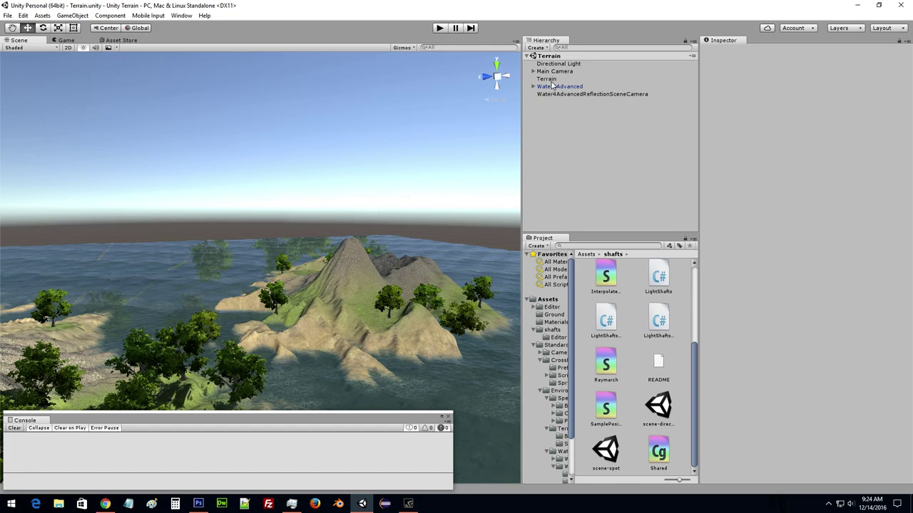
pyautogui.moveTo(517, 226); pyautogui.dragTo(482, 228)
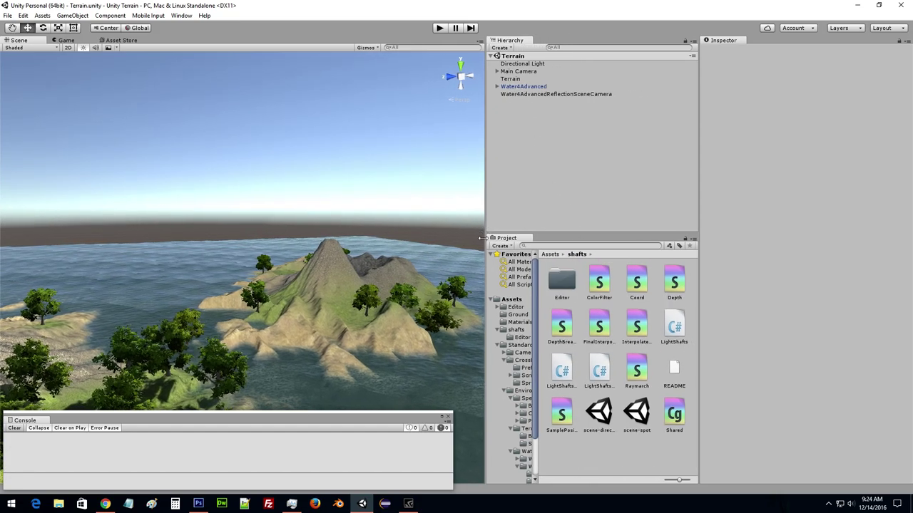
# Browse the Editor and CrossPlatformInput folders, widen the panels further, and open File Explorer.
pyautogui.click(511, 300)
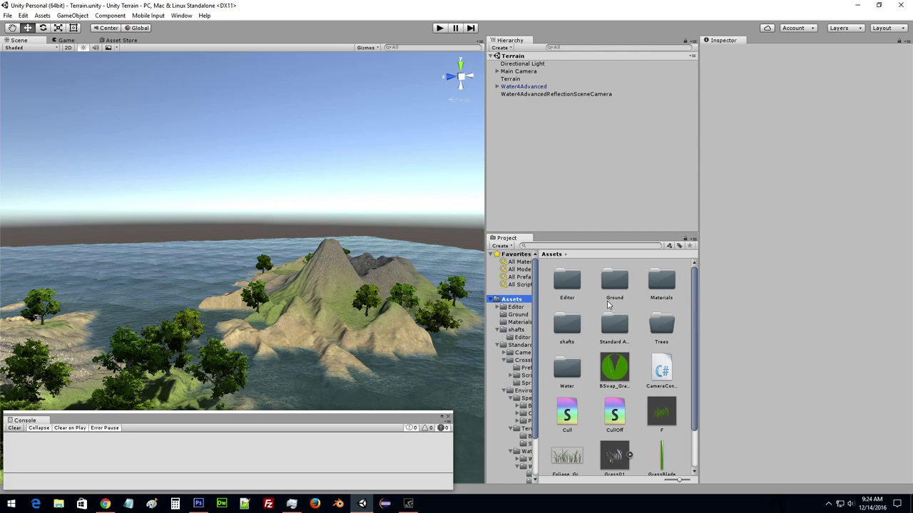
pyautogui.doubleClick(565, 279)
pyautogui.doubleClick(565, 278)
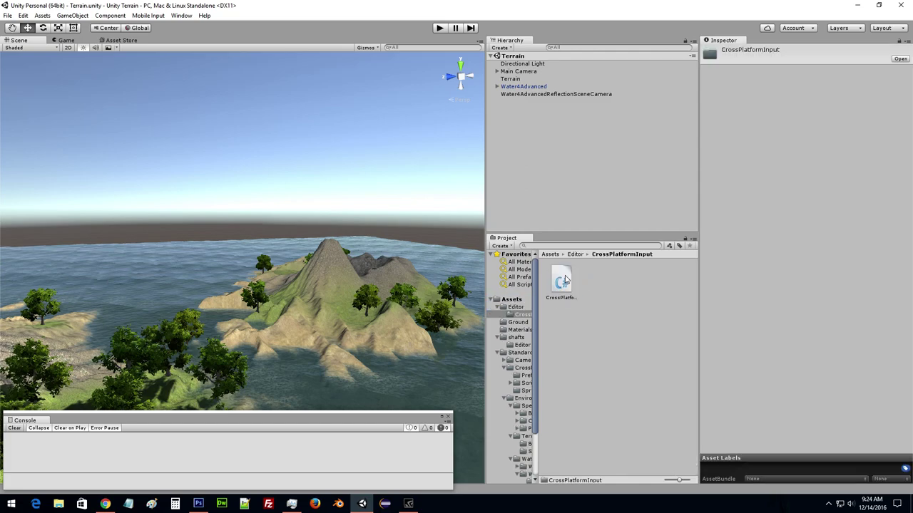
pyautogui.click(570, 255)
pyautogui.click(550, 255)
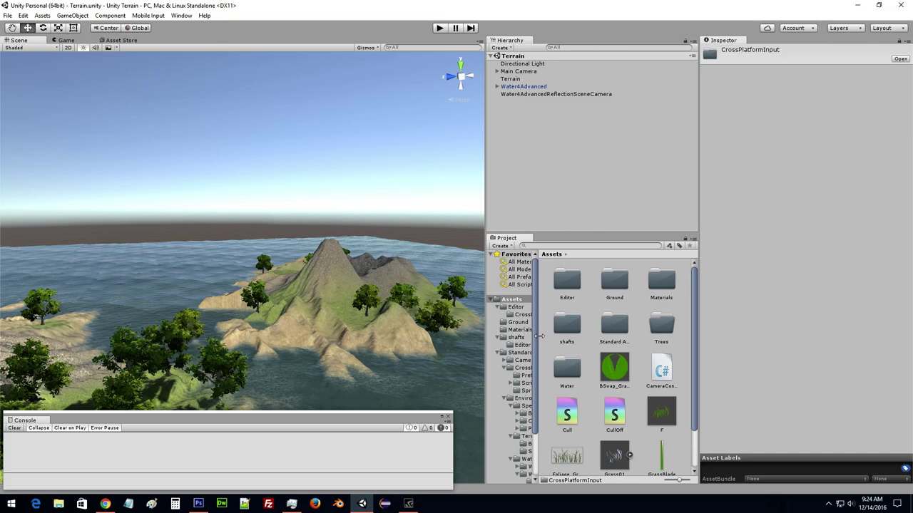
pyautogui.moveTo(484, 329)
pyautogui.mouseDown()
pyautogui.moveTo(432, 328)
pyautogui.moveTo(561, 321)
pyautogui.mouseUp()
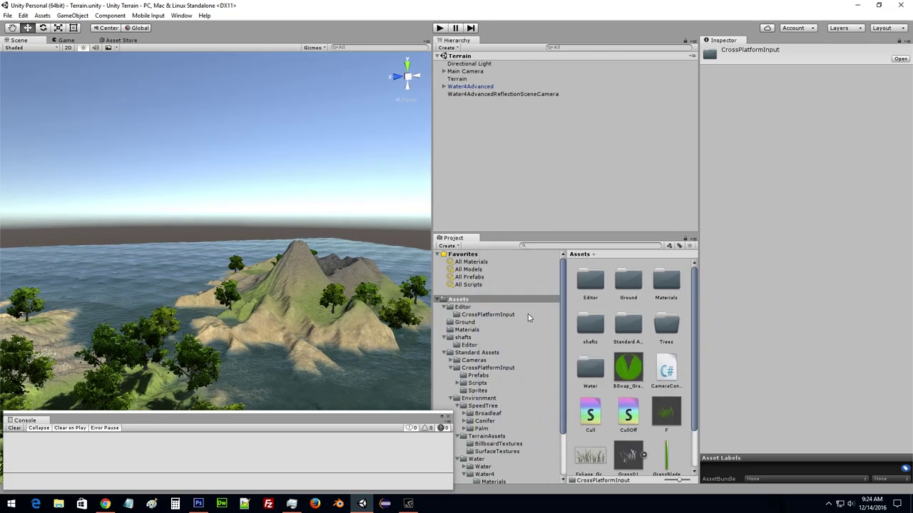
pyautogui.scroll(-3, 520, 318)
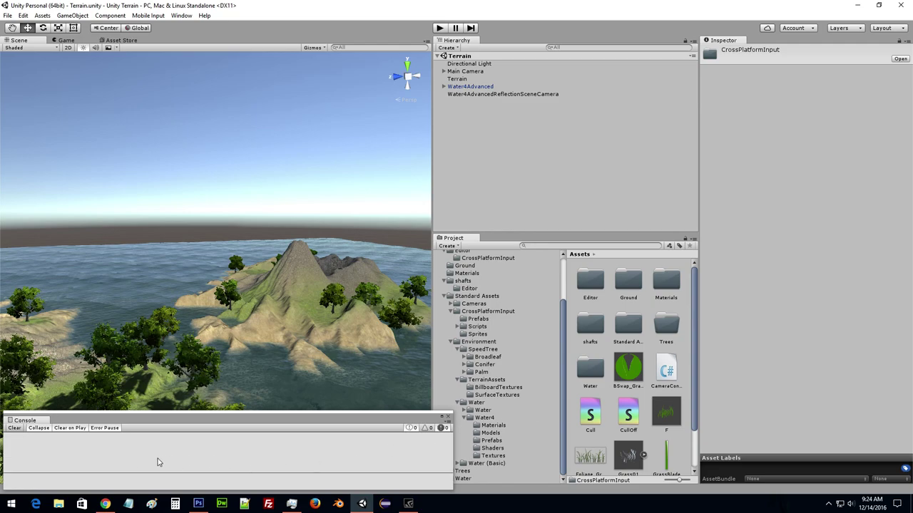
pyautogui.click(59, 504)
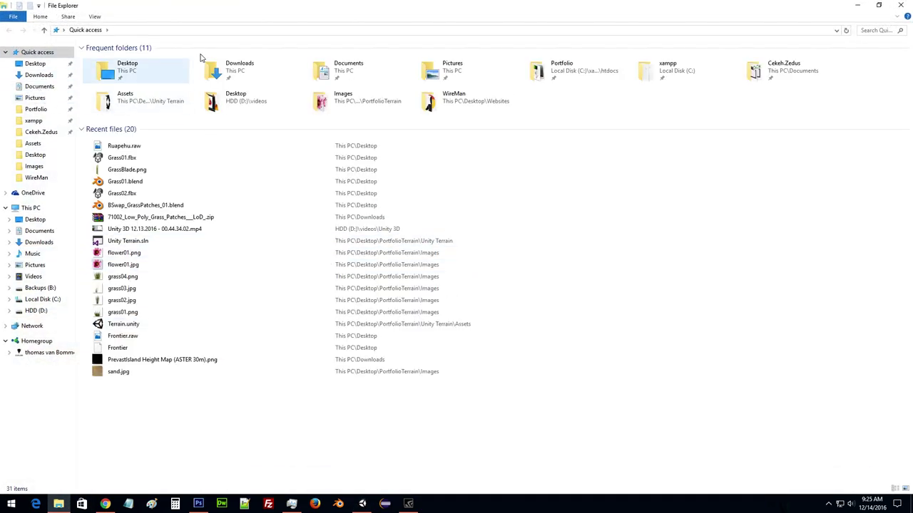
# Return to Unity and look through the Materials, shafts, Environment, Scripts and TerrainAssets folders.
pyautogui.press('super+Down')
pyautogui.press('super+Down')
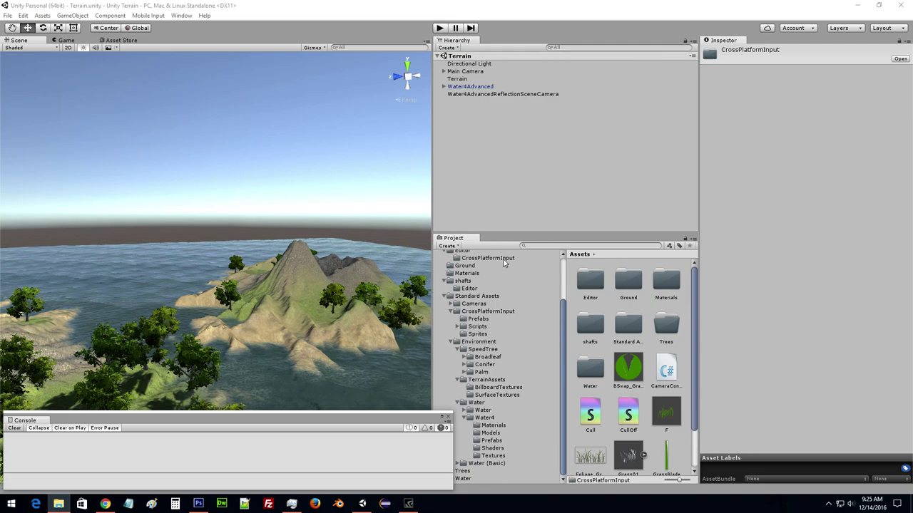
pyautogui.click(478, 273)
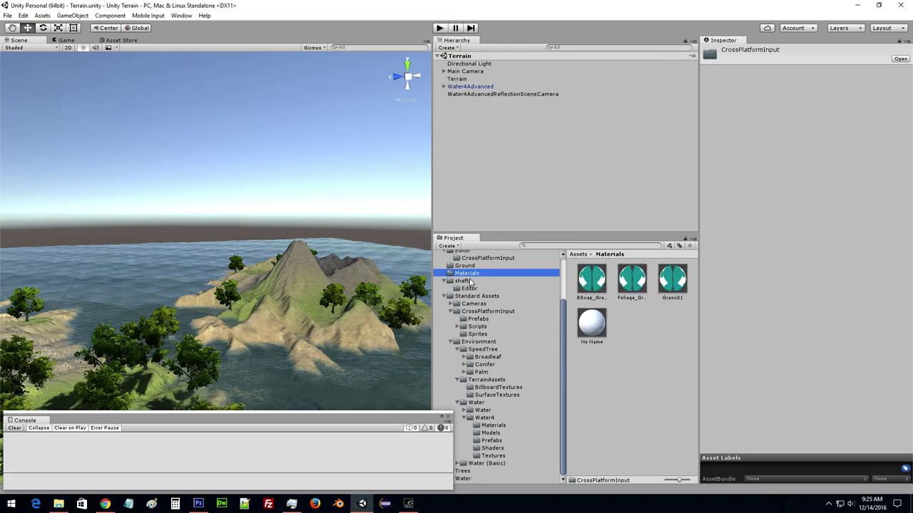
pyautogui.click(471, 281)
pyautogui.press('Down')
pyautogui.press('Down')
pyautogui.press('Down')
pyautogui.press('Down')
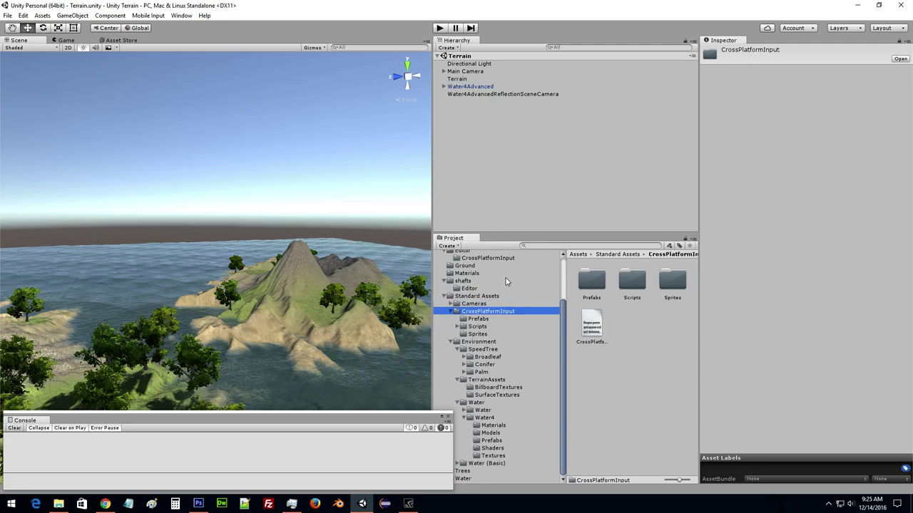
pyautogui.press('Down')
pyautogui.press('Down')
pyautogui.press('Down')
pyautogui.press('Down')
pyautogui.press('Down')
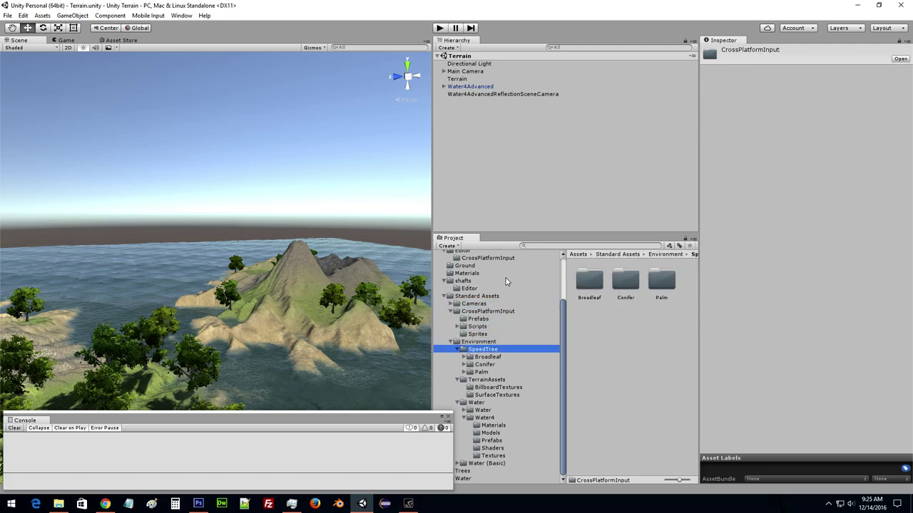
pyautogui.press('Up')
pyautogui.press('Down')
pyautogui.press('Down')
pyautogui.press('Down')
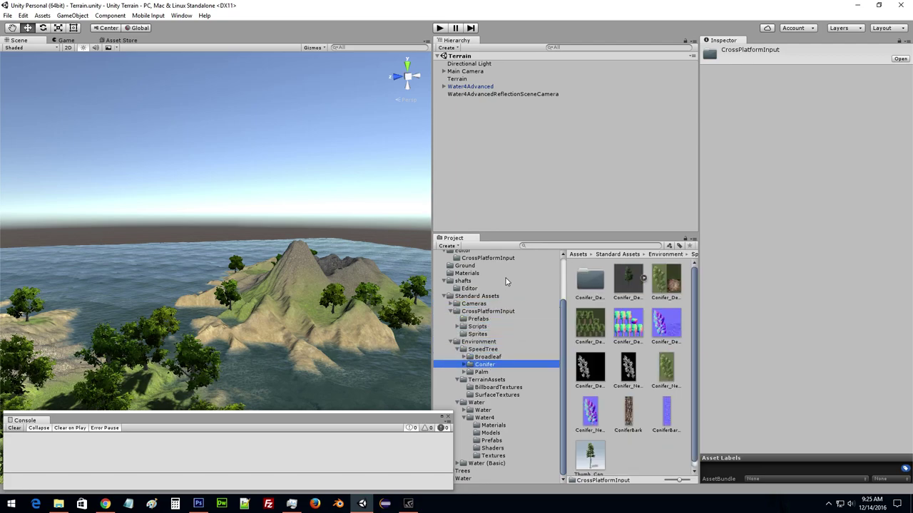
pyautogui.press('Down')
pyautogui.press('Down')
pyautogui.press('Down')
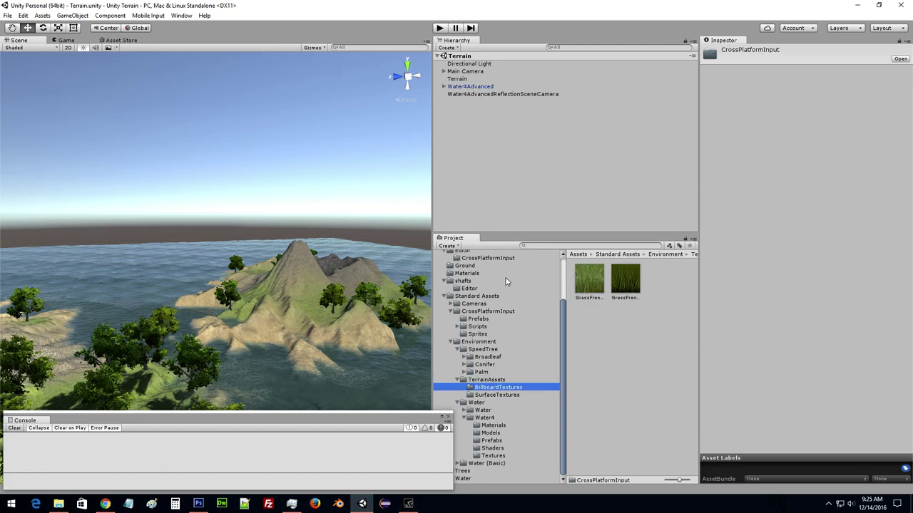
pyautogui.scroll(3, 501, 305)
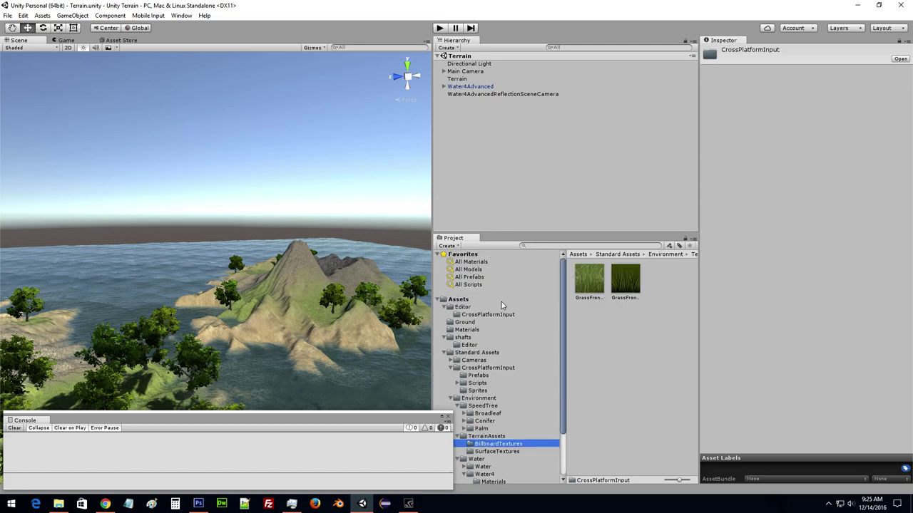
# Collapse Editor, show the Assets root and refresh the project's assets.
pyautogui.click(444, 310)
pyautogui.click(446, 301)
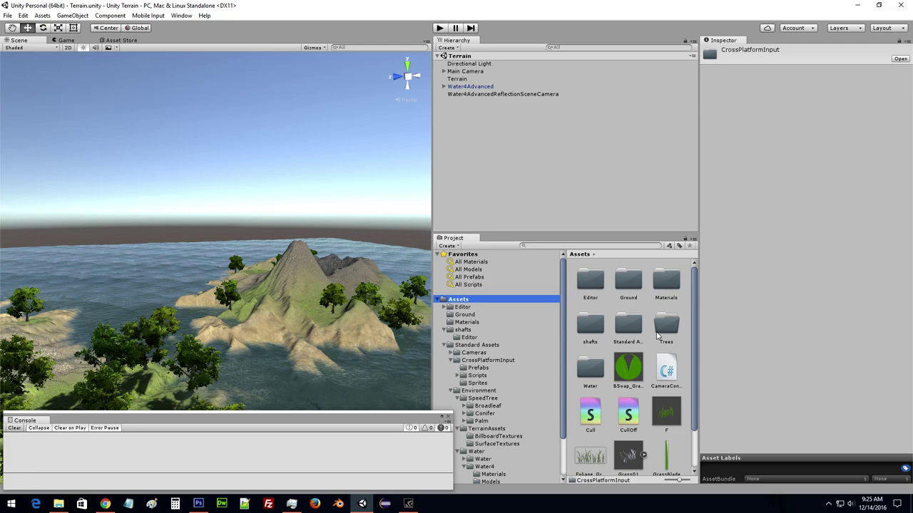
pyautogui.scroll(-2, 655, 341)
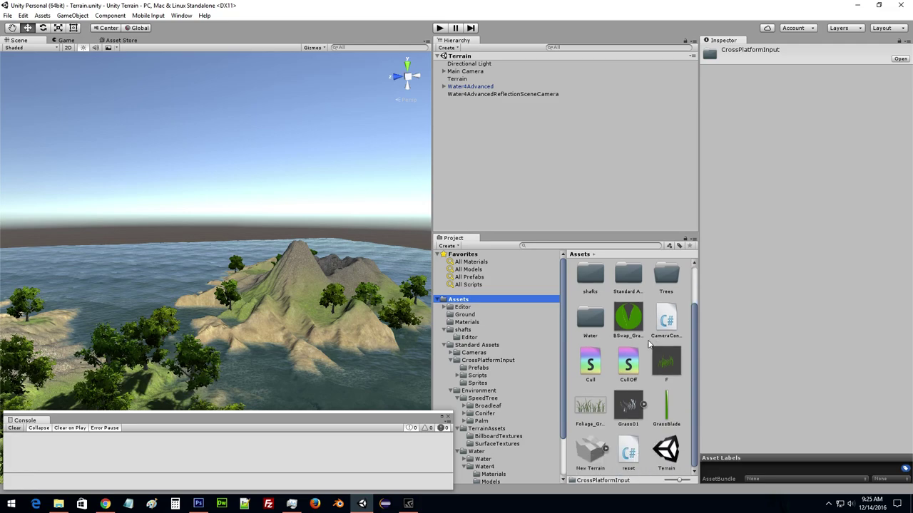
pyautogui.rightClick(647, 473)
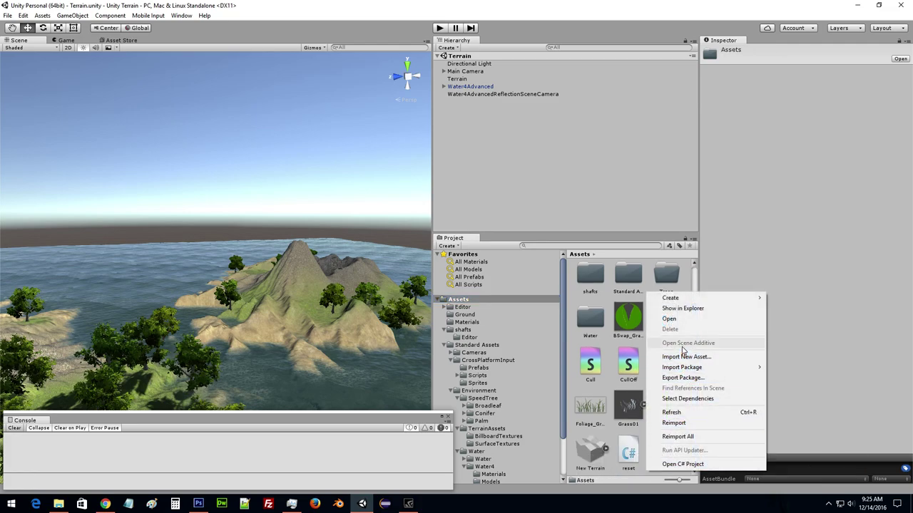
pyautogui.click(681, 412)
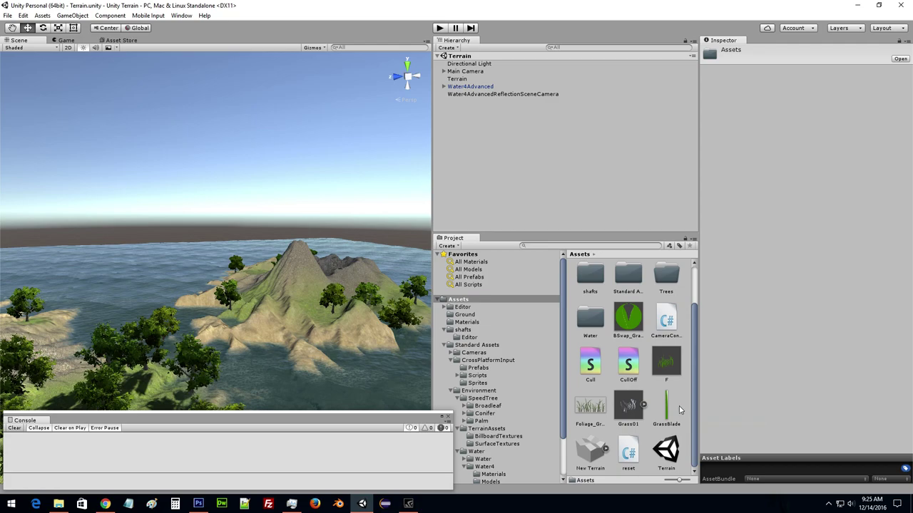
pyautogui.scroll(2, 679, 406)
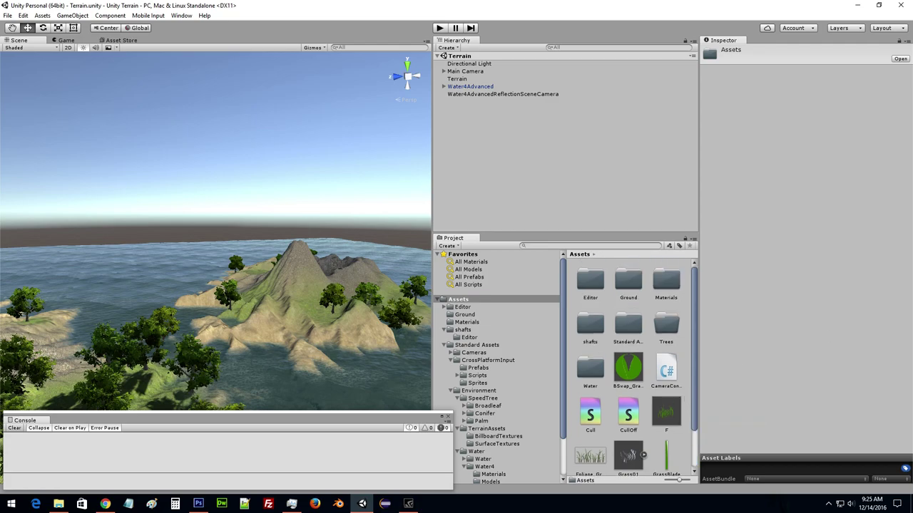
pyautogui.hotkey('alt', 'Tab')
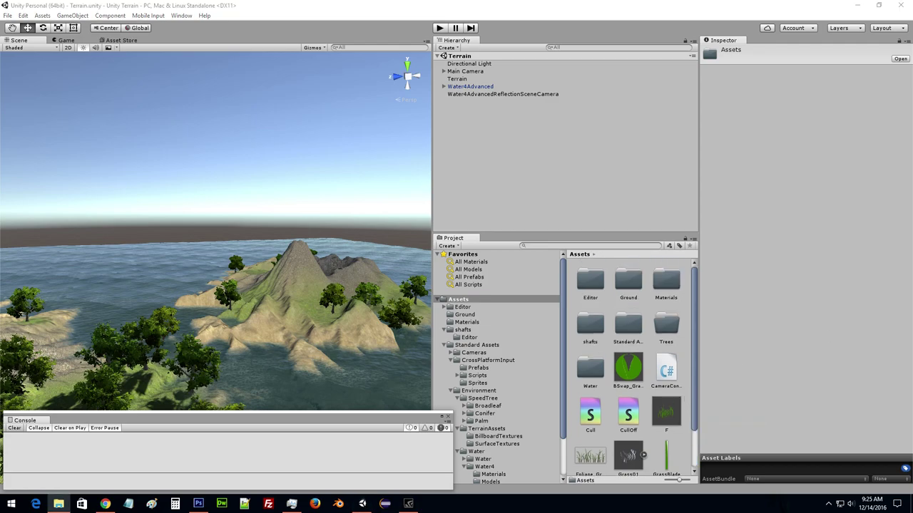
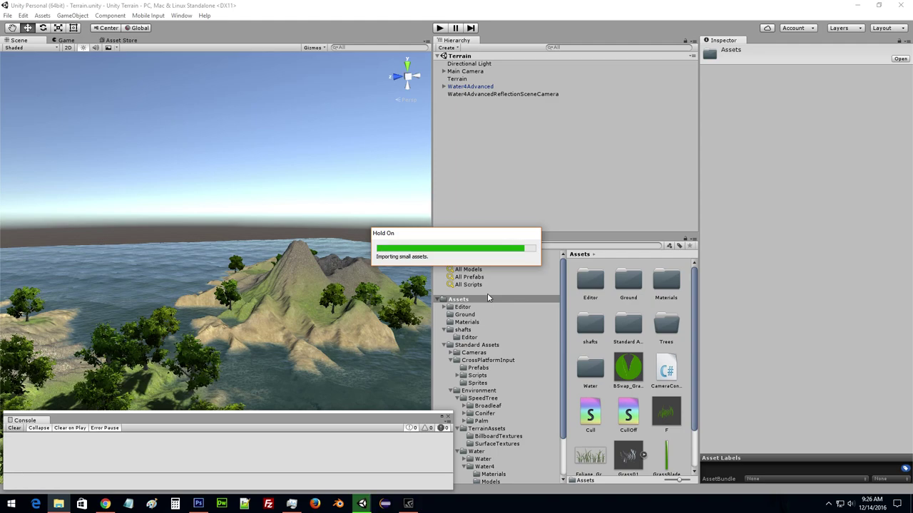
# Browse the Project panel to Realistic Terrain Collection - Copy/Other/Effects/ImageEffects/Shaders.
pyautogui.click(447, 300)
pyautogui.scroll(-2, 678, 302)
pyautogui.doubleClick(590, 298)
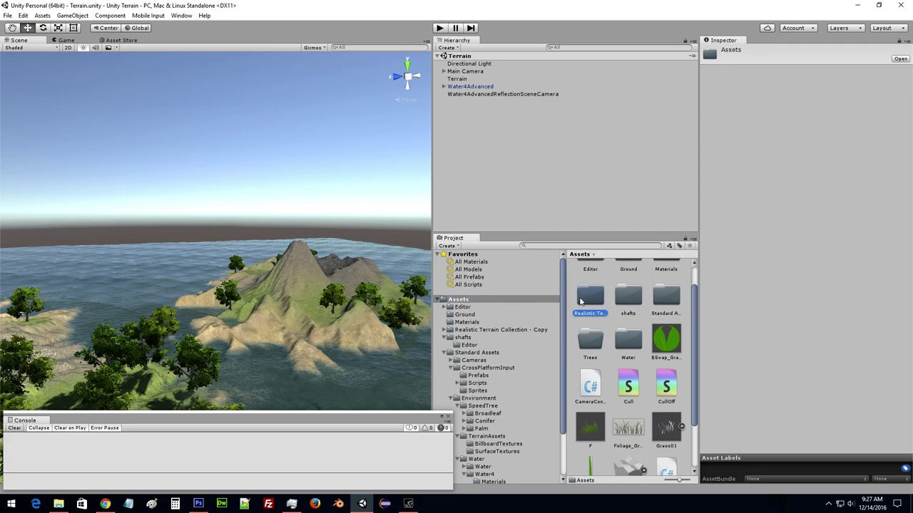
pyautogui.doubleClick(596, 285)
pyautogui.doubleClick(597, 287)
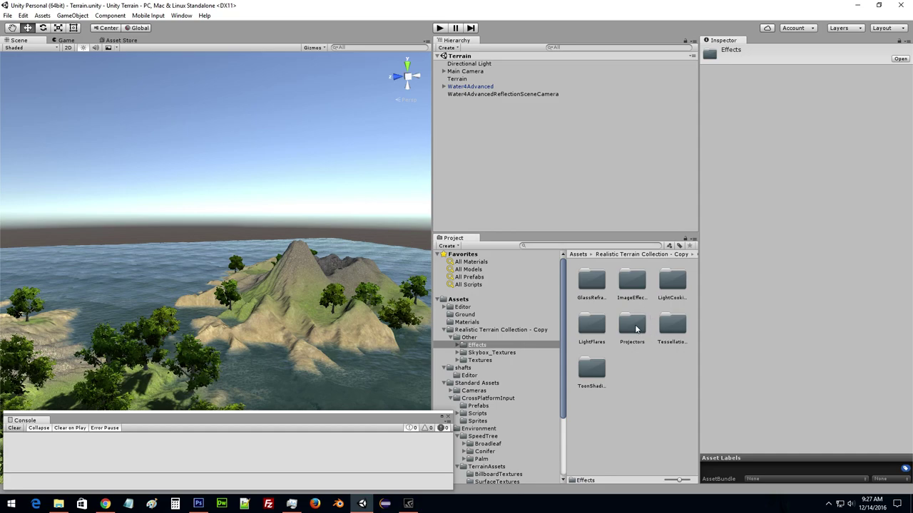
pyautogui.doubleClick(620, 285)
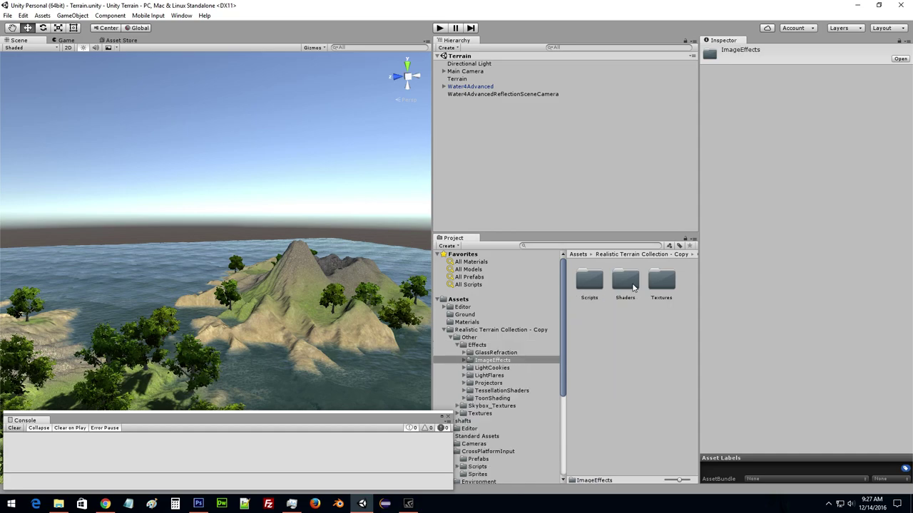
pyautogui.doubleClick(624, 285)
pyautogui.scroll(-3, 646, 328)
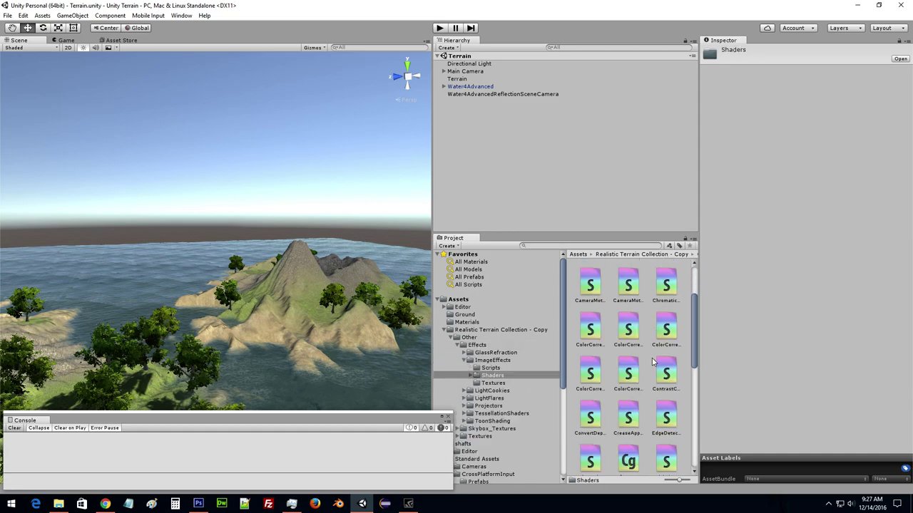
pyautogui.scroll(-2, 648, 361)
# On Main Camera, remove the mistakenly added Light Shafts component and the stray Light component.
pyautogui.click(465, 72)
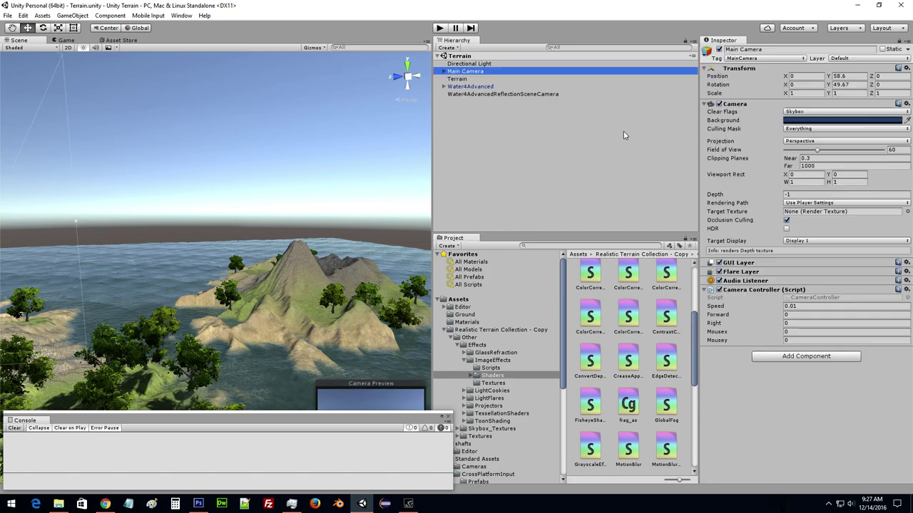
pyautogui.click(779, 356)
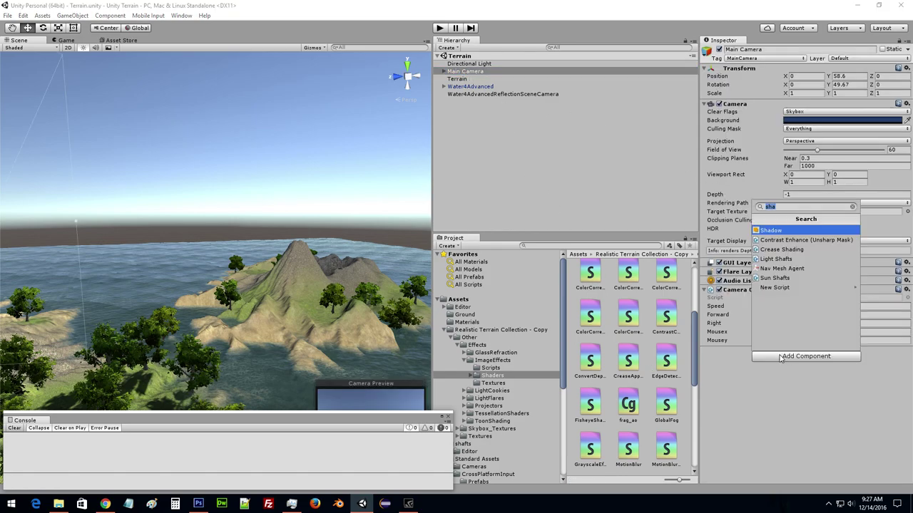
pyautogui.click(796, 260)
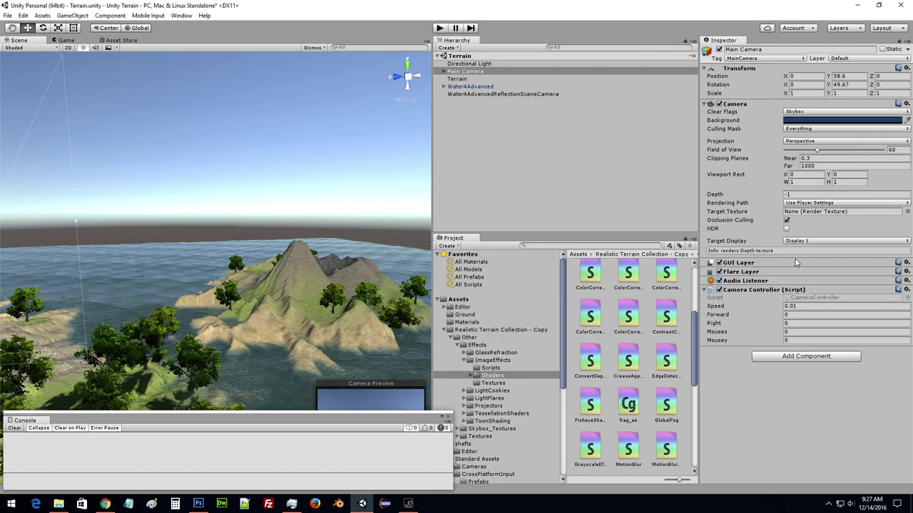
pyautogui.scroll(-3, 802, 276)
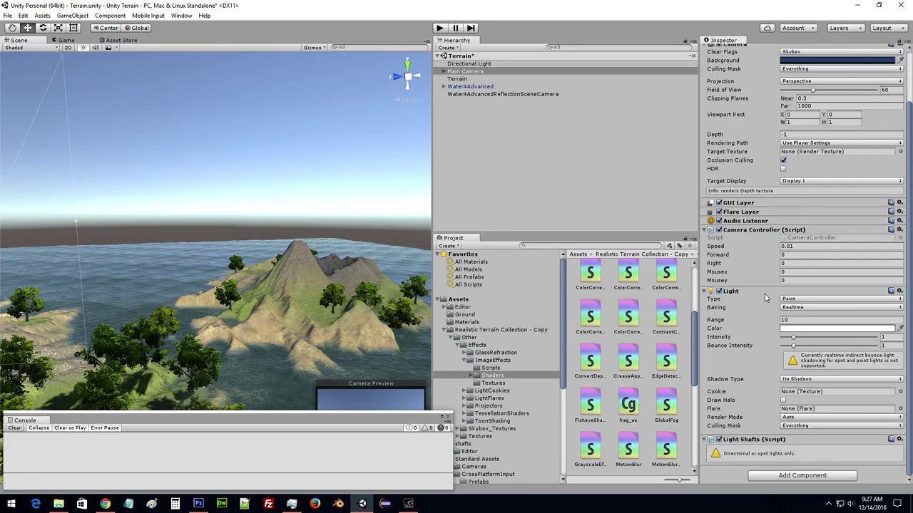
pyautogui.rightClick(752, 439)
pyautogui.click(782, 364)
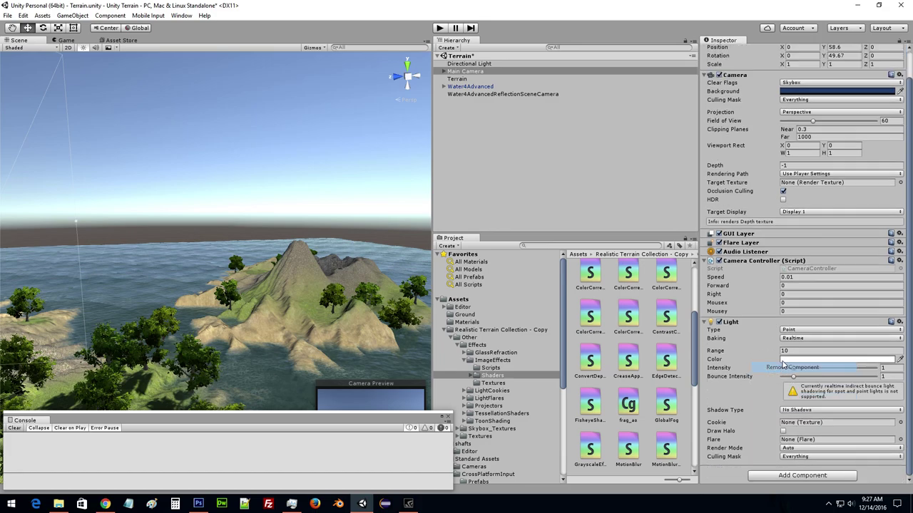
pyautogui.rightClick(748, 322)
pyautogui.click(771, 343)
# Add an enabled Sun Shafts effect to Main Camera with Directional Light as Sun Transform.
pyautogui.click(782, 356)
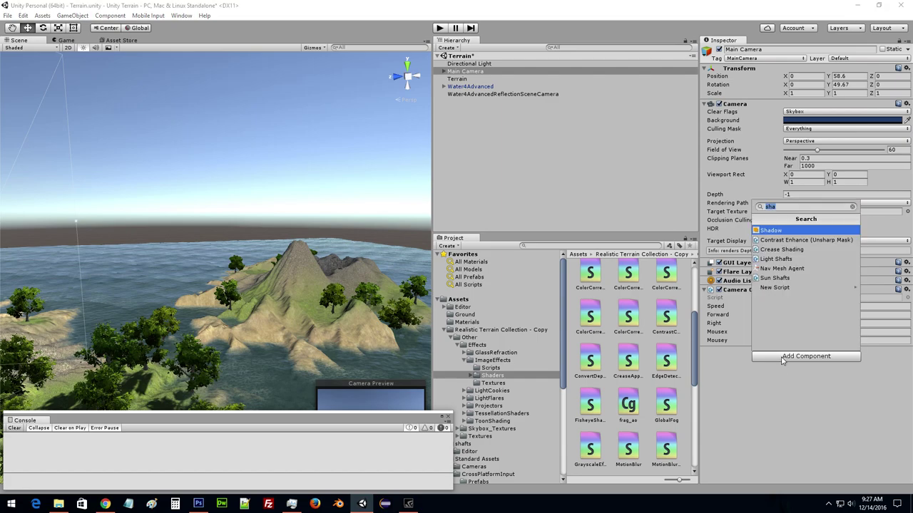
pyautogui.click(778, 277)
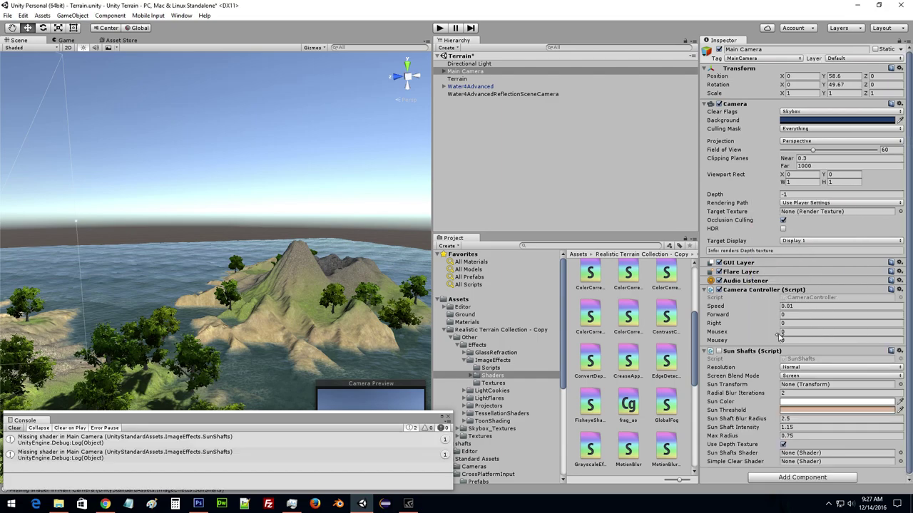
pyautogui.scroll(-1, 770, 340)
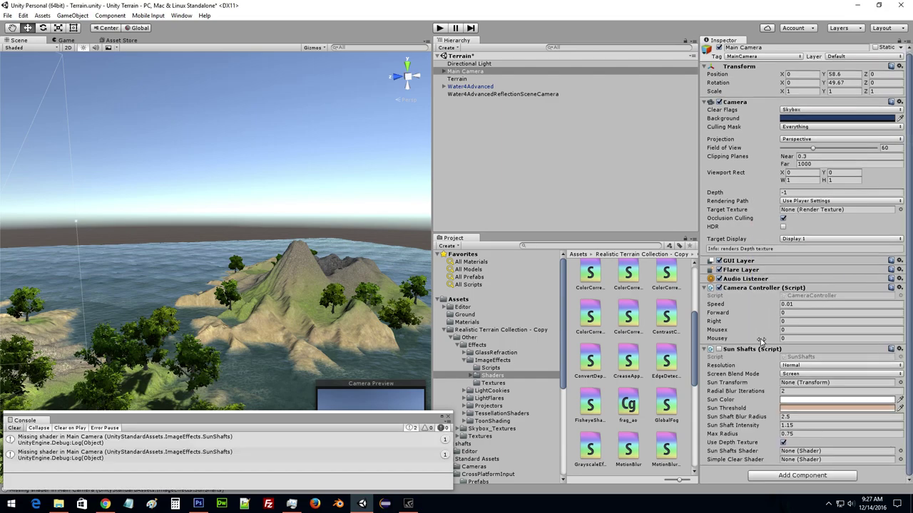
pyautogui.click(719, 350)
pyautogui.click(463, 65)
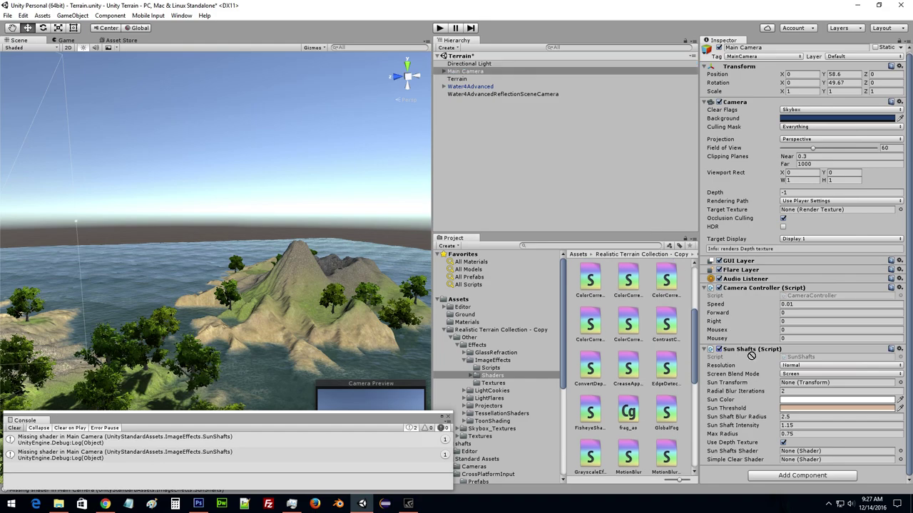
pyautogui.moveTo(463, 68); pyautogui.dragTo(834, 382)
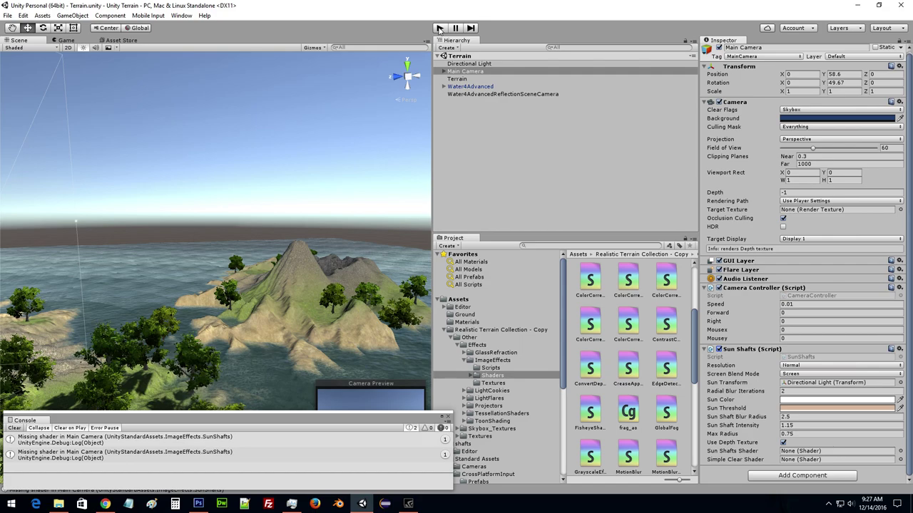
# Enter play mode and fly the camera forward and sideways around the island.
pyautogui.click(439, 29)
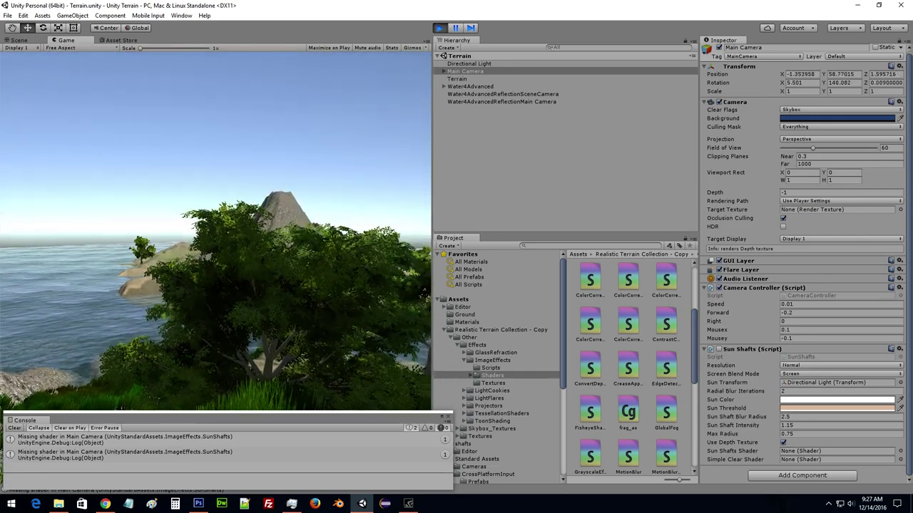
pyautogui.press('w')
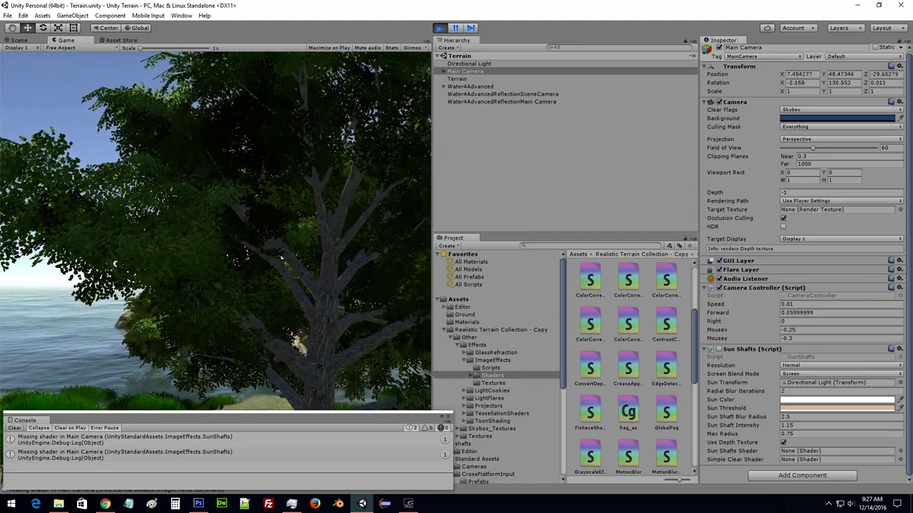
pyautogui.press('a')
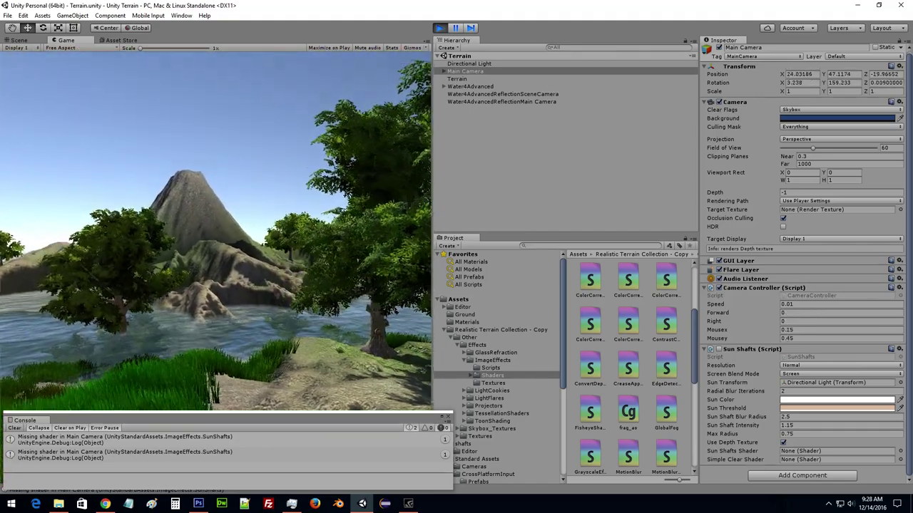
pyautogui.hotkey('alt', 'Tab')
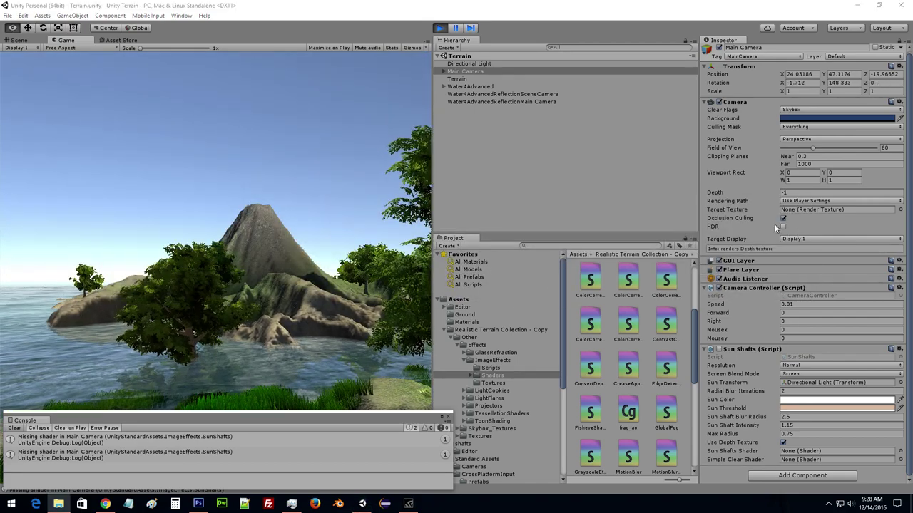
pyautogui.click(644, 163)
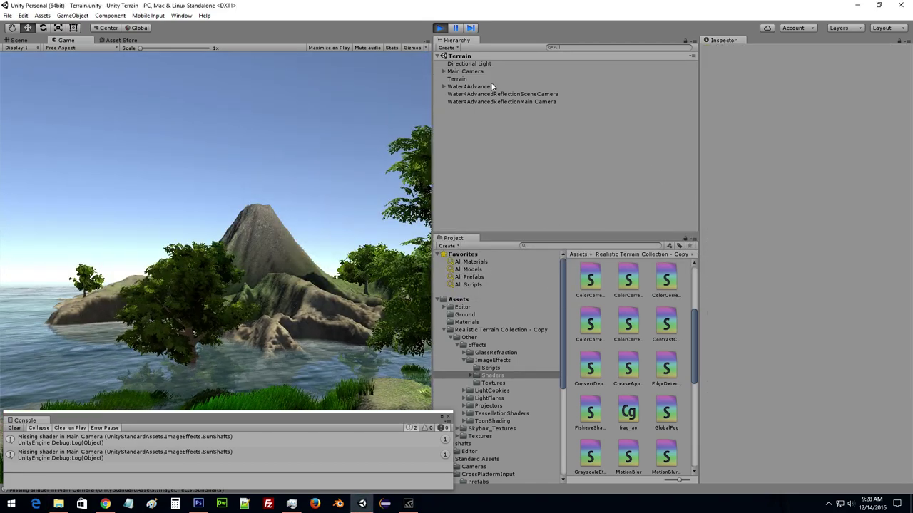
# Toggle Main Camera's Sun Shafts on and back off, then stop play mode.
pyautogui.click(466, 71)
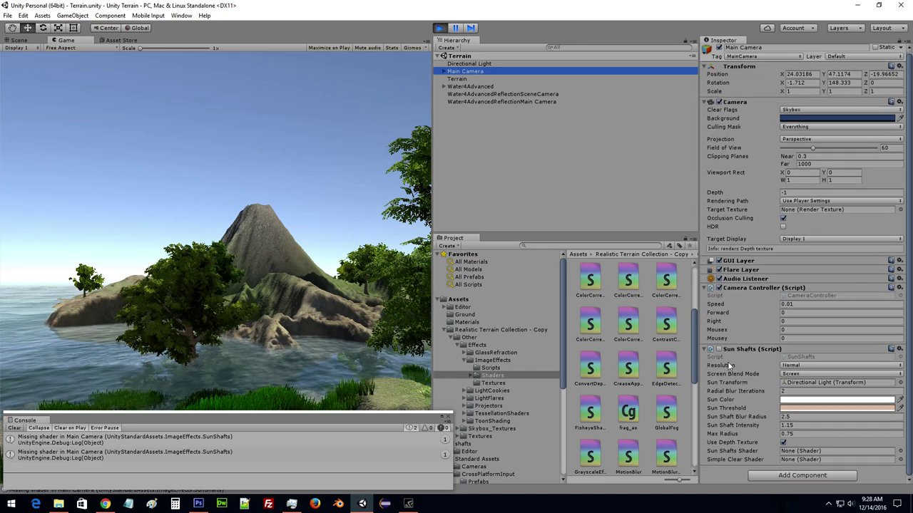
pyautogui.click(718, 349)
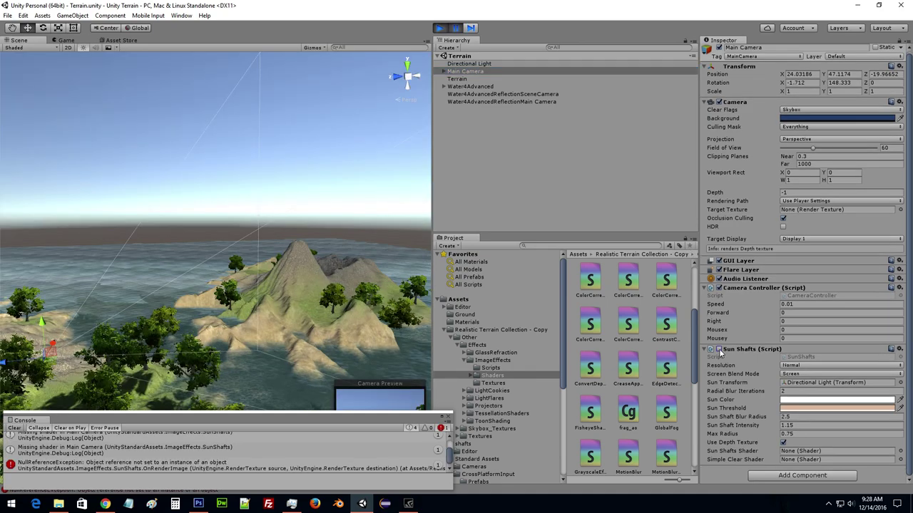
pyautogui.click(719, 349)
pyautogui.click(439, 28)
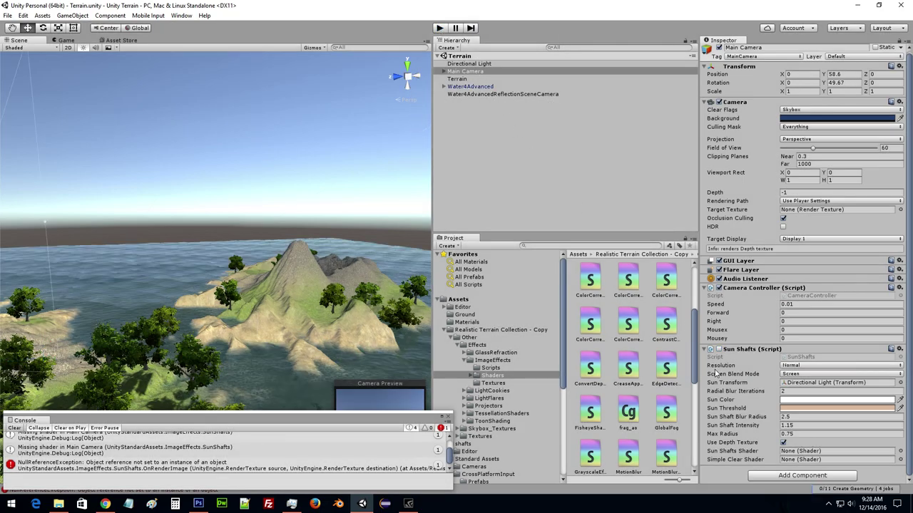
# Assign Hidden/SunShaftsComposite as the Sun Shafts Shader.
pyautogui.click(900, 450)
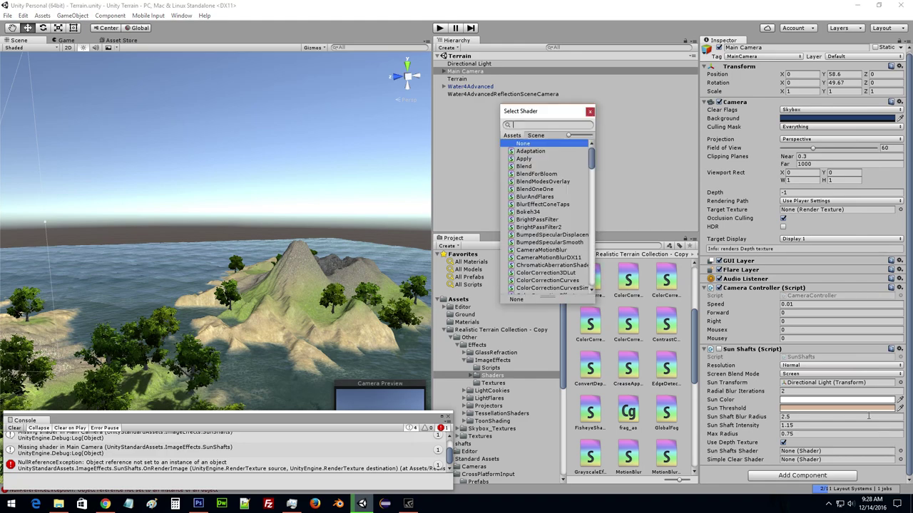
pyautogui.scroll(-5, 544, 222)
pyautogui.scroll(-3, 544, 223)
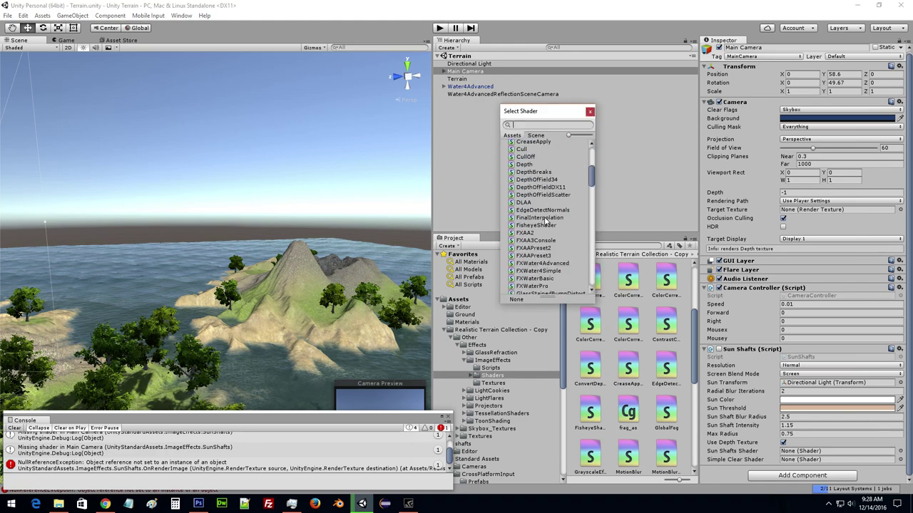
pyautogui.scroll(-3, 544, 224)
pyautogui.scroll(-3, 544, 226)
pyautogui.scroll(-3, 549, 239)
pyautogui.scroll(-3, 554, 255)
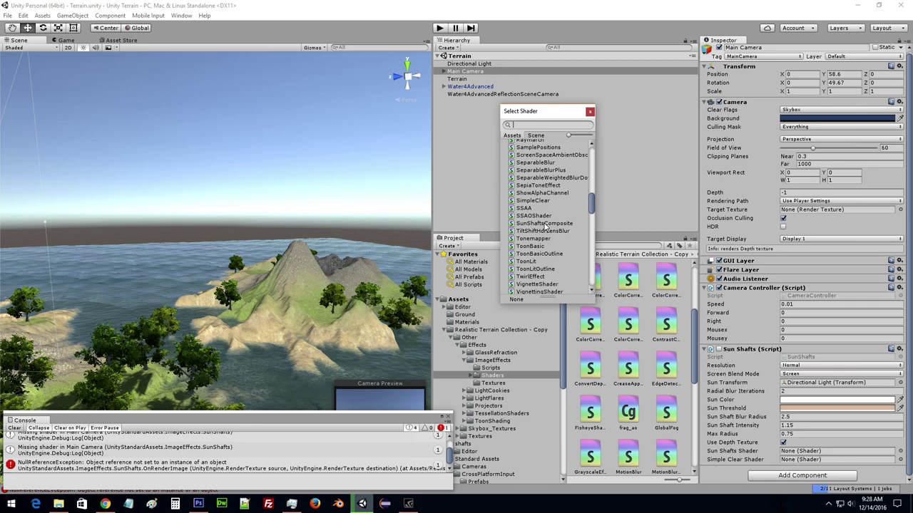
pyautogui.click(546, 224)
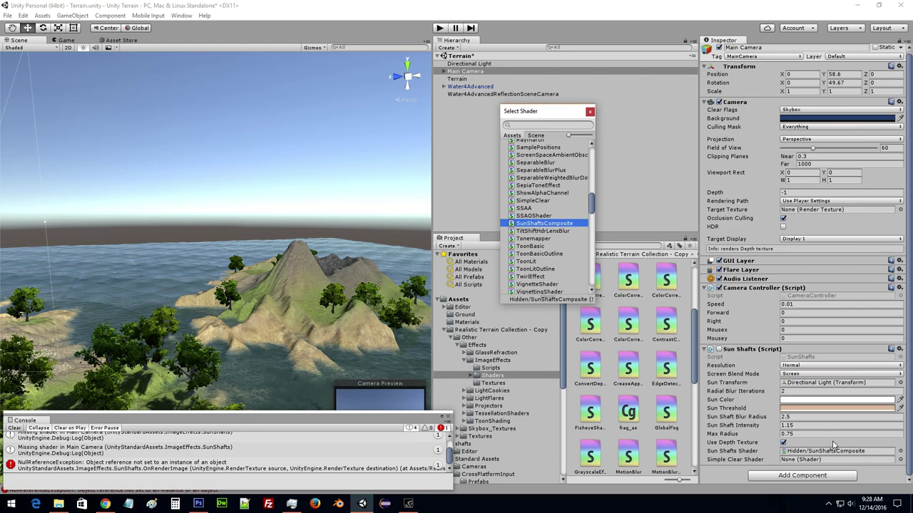
# Assign Hidden/SimpleClear as the Simple Clear Shader and close the shader picker.
pyautogui.click(900, 459)
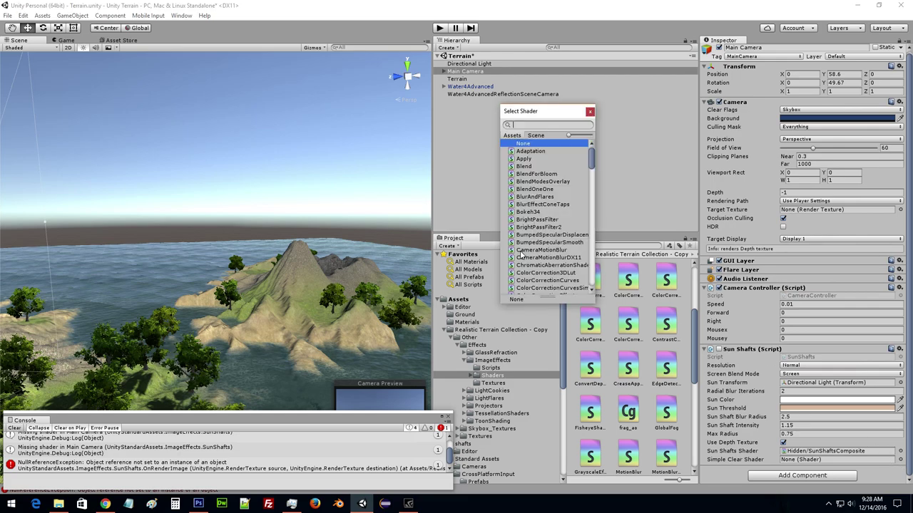
pyautogui.scroll(-5, 521, 253)
pyautogui.scroll(-5, 528, 257)
pyautogui.scroll(-5, 531, 258)
pyautogui.scroll(-5, 537, 261)
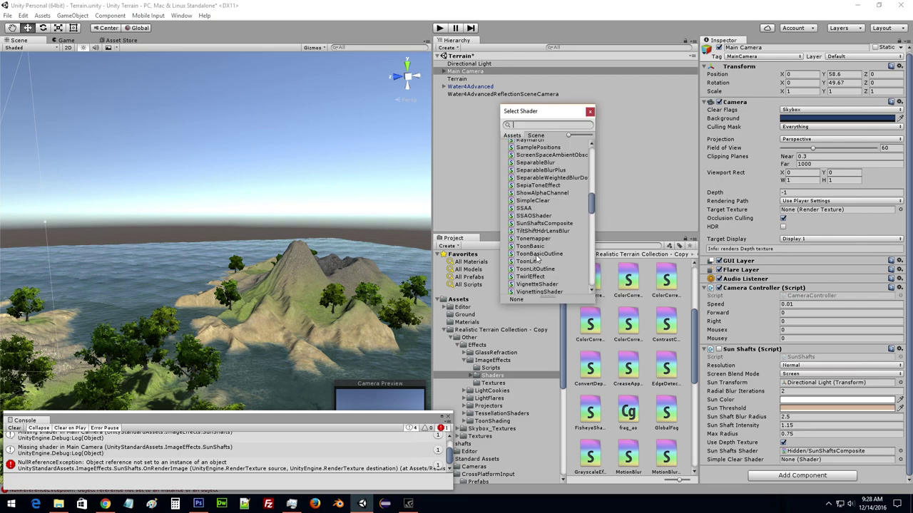
pyautogui.click(539, 202)
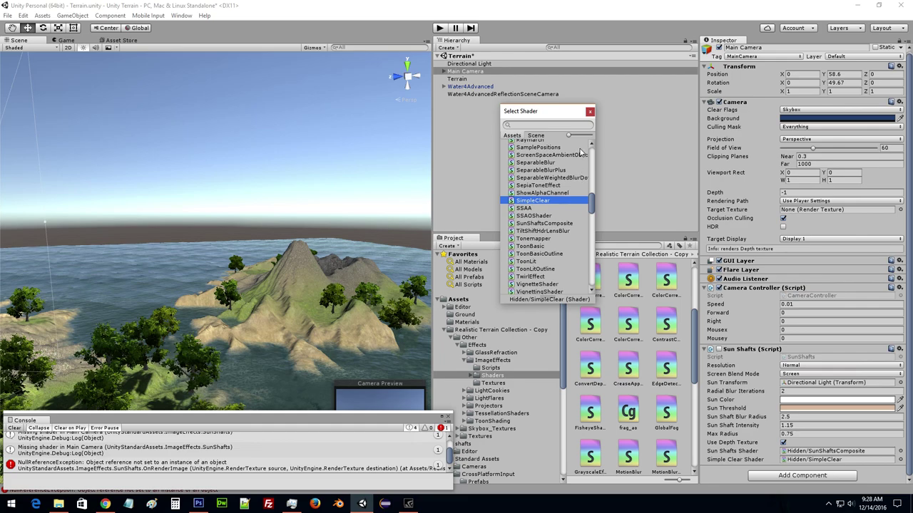
pyautogui.click(590, 112)
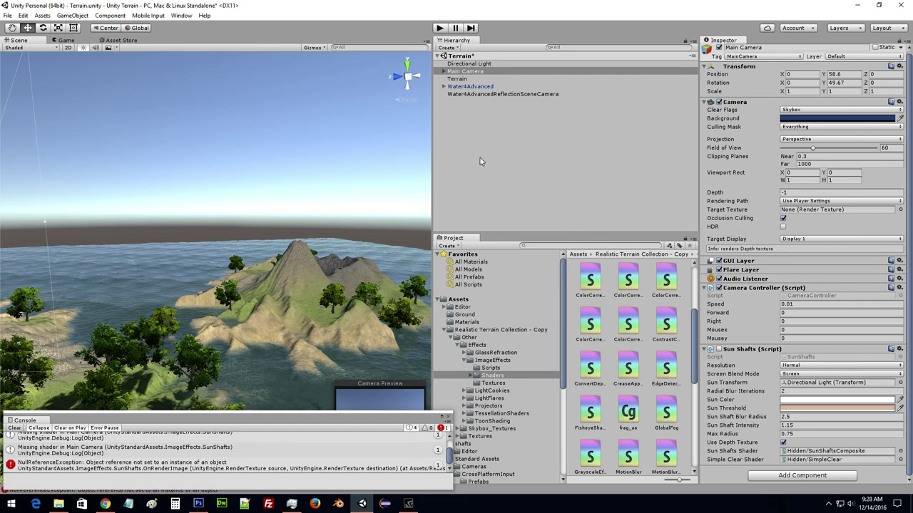
# Enable Sun Shafts on Main Camera during a brief play run, then stop it.
pyautogui.click(440, 29)
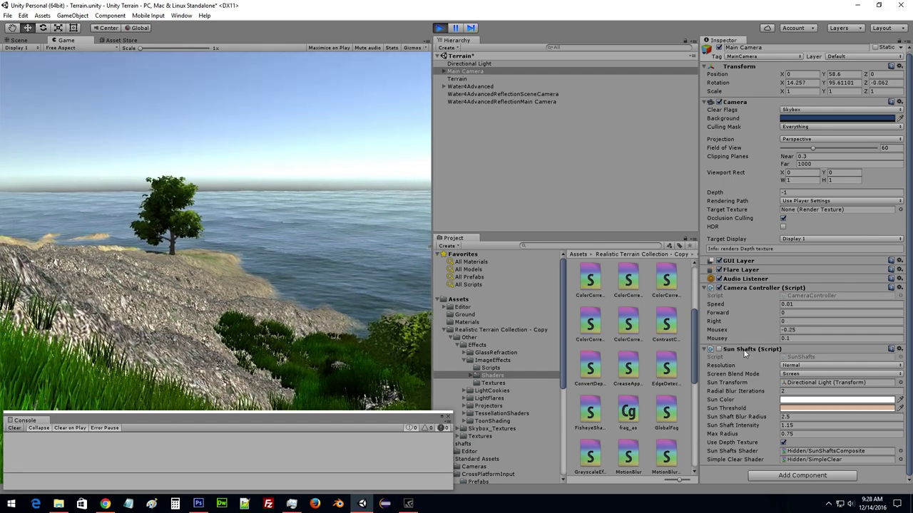
pyautogui.click(720, 348)
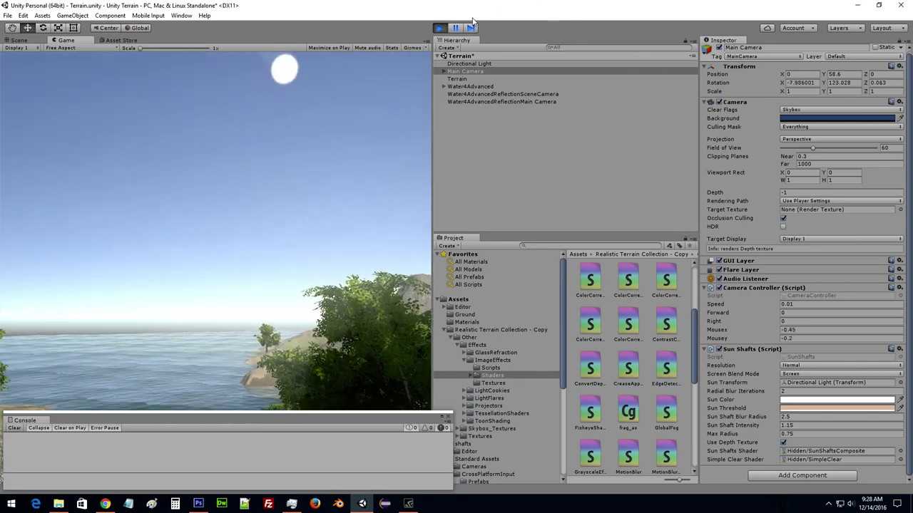
pyautogui.hotkey('ctrl', 'p')
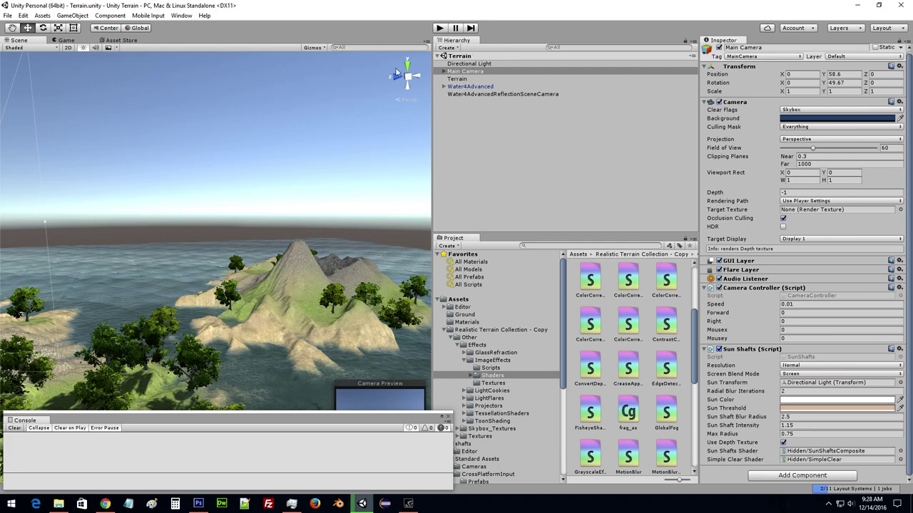
# Play the scene and fly through the trees toward the sun to view the light shafts.
pyautogui.click(439, 29)
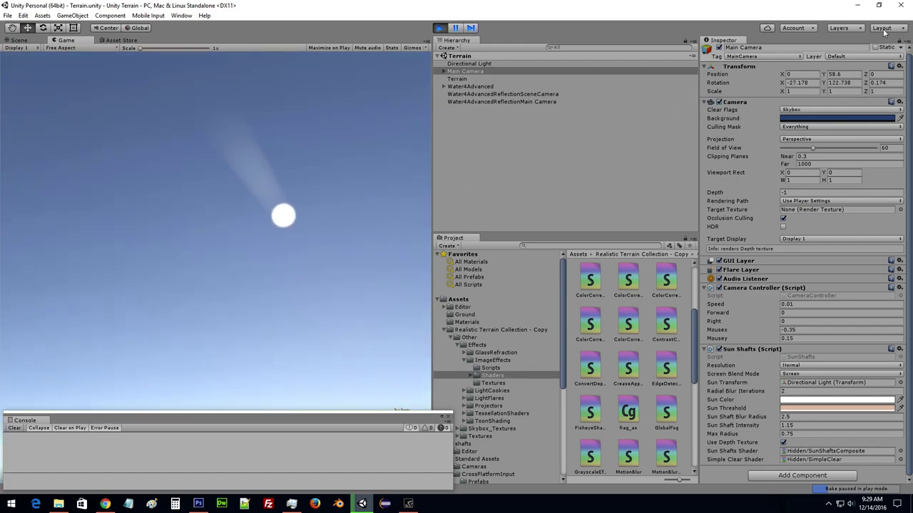
pyautogui.press('w')
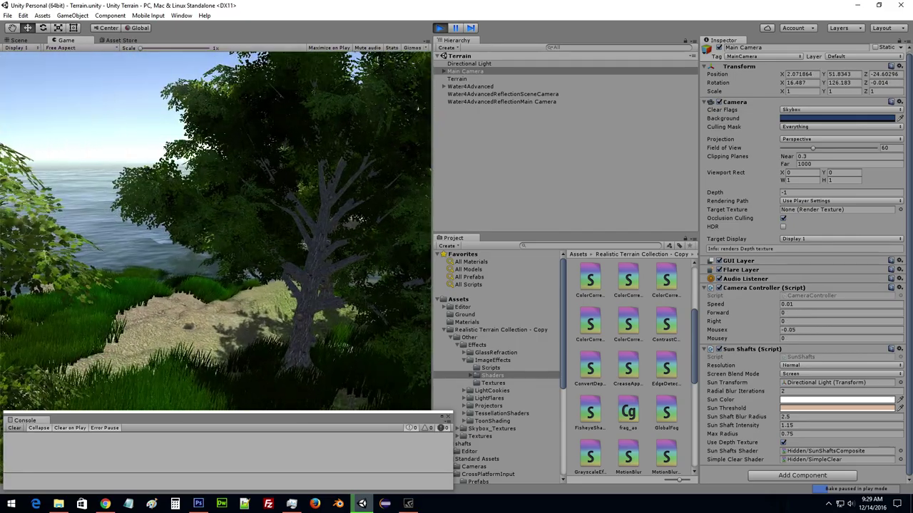
pyautogui.press('s')
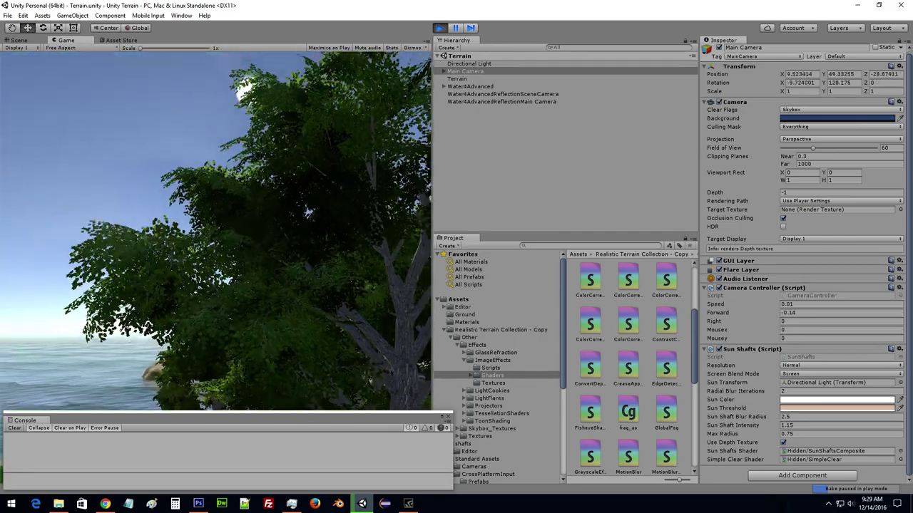
pyautogui.press('a')
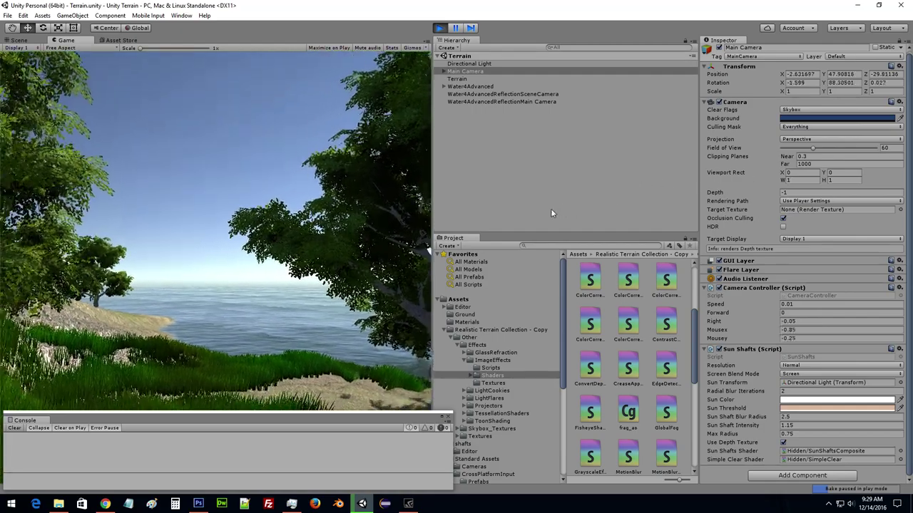
pyautogui.press('a')
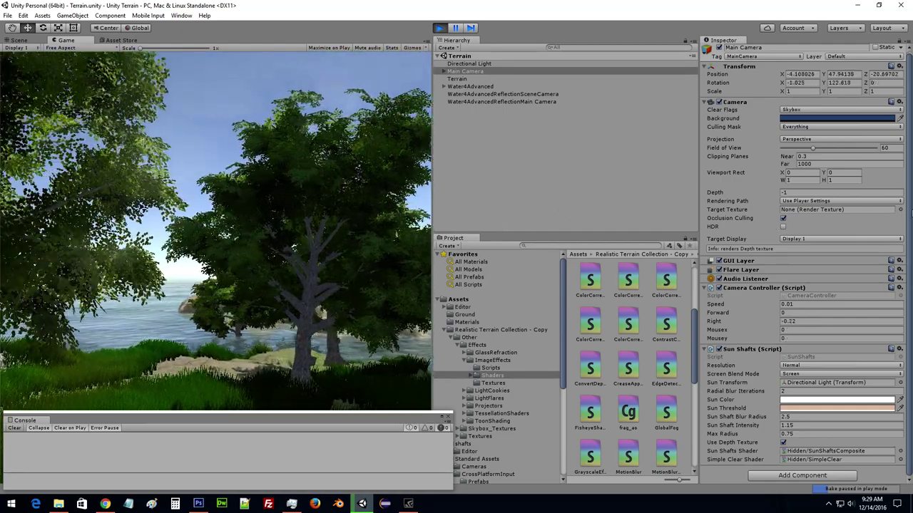
pyautogui.press('d')
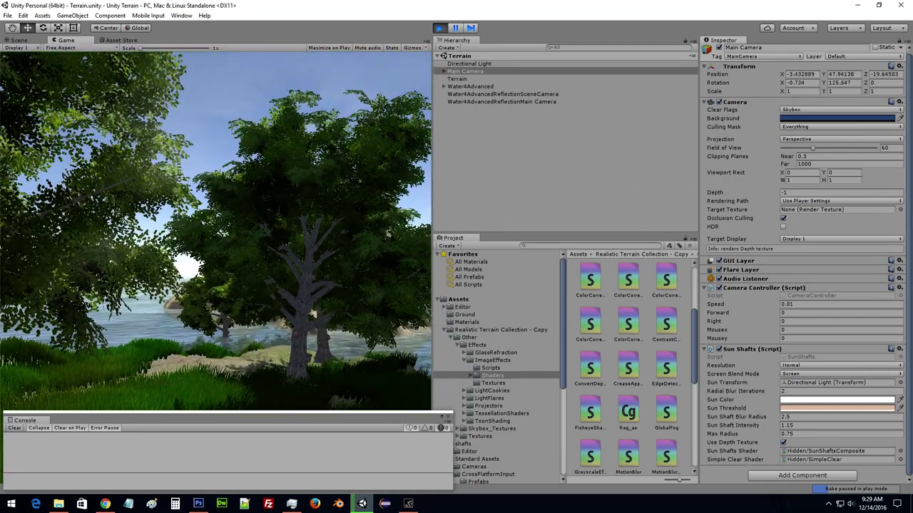
pyautogui.press('d')
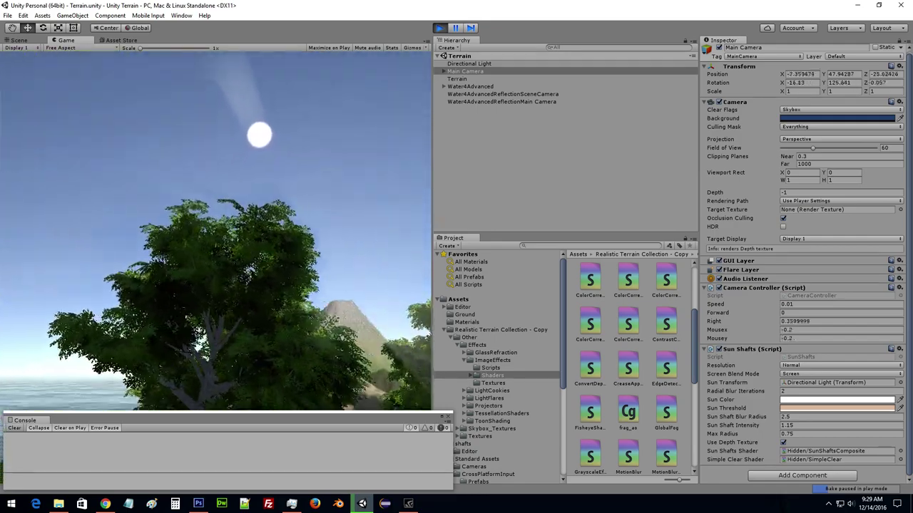
pyautogui.press('w')
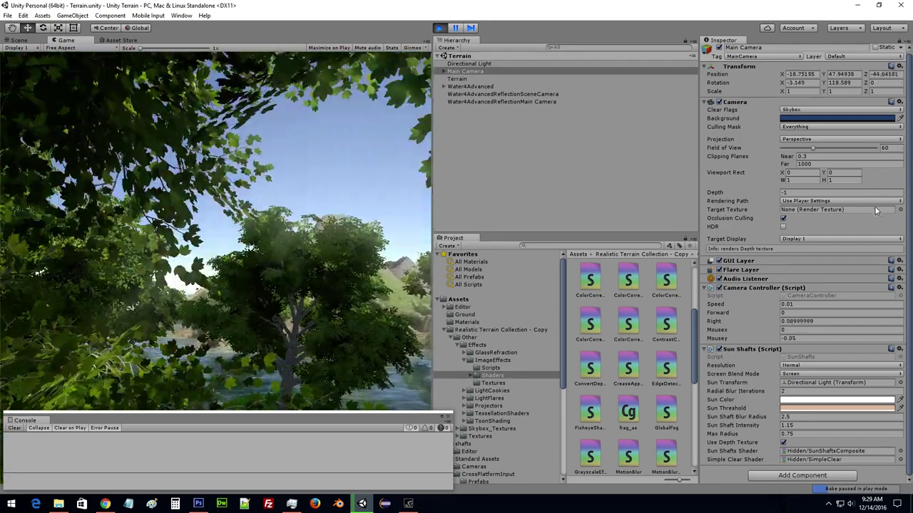
pyautogui.press('a')
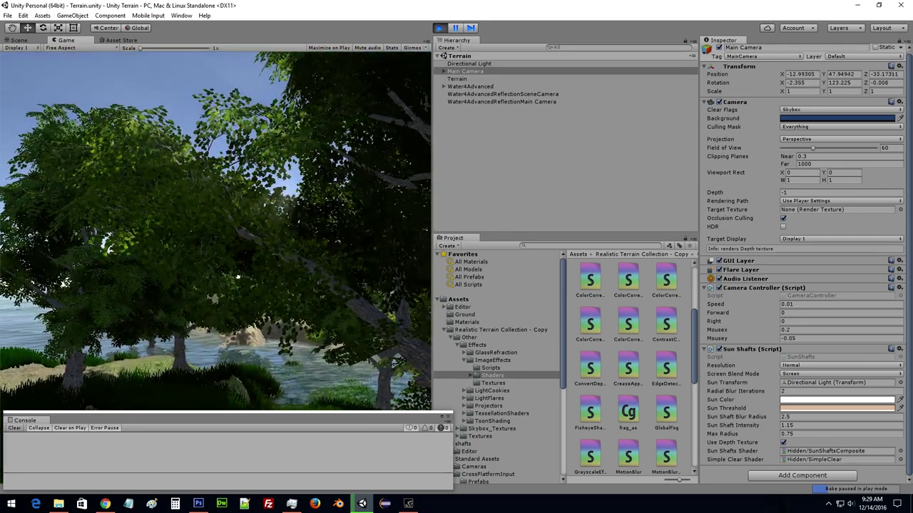
pyautogui.press('a')
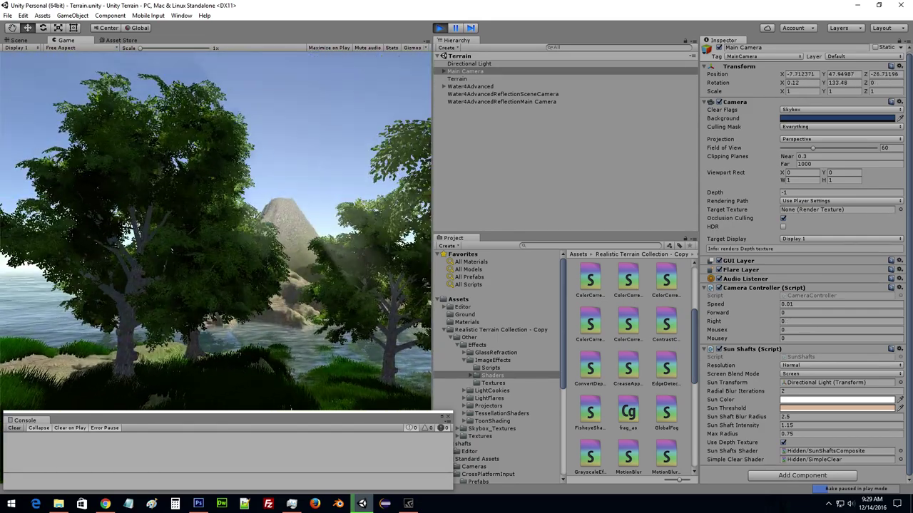
pyautogui.press('d')
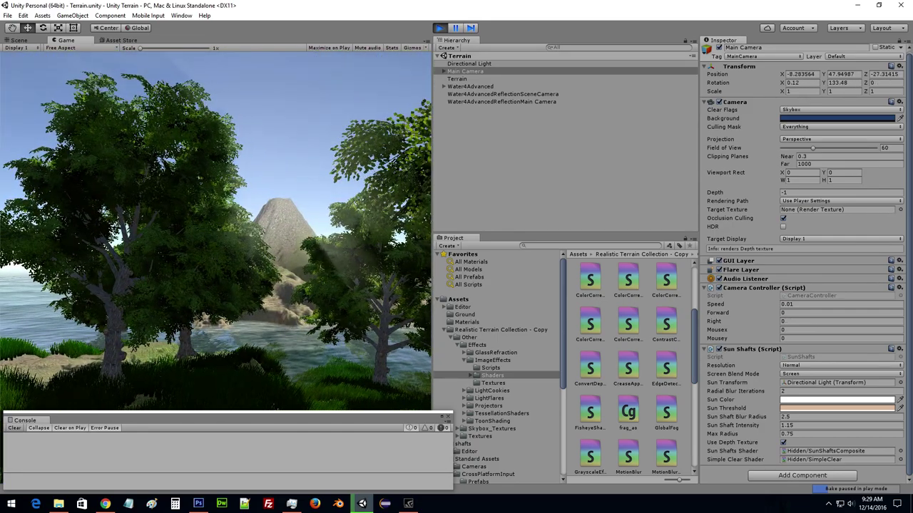
# Reselect Main Camera in the Hierarchy to show its Sun Shafts settings.
pyautogui.click(551, 195)
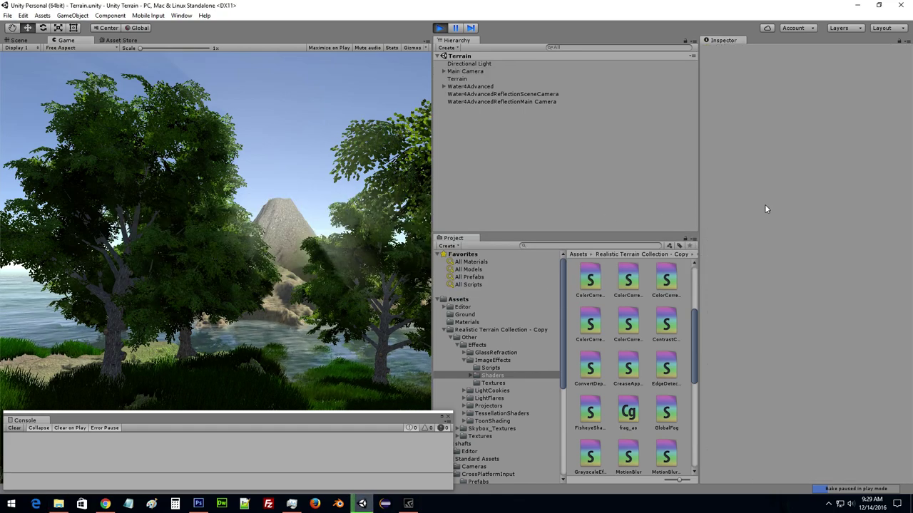
pyautogui.click(461, 72)
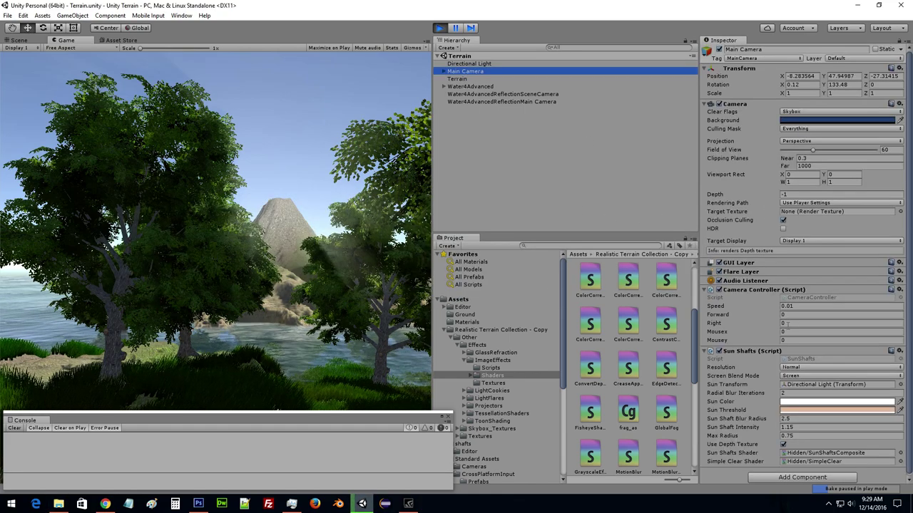
pyautogui.scroll(-1, 797, 383)
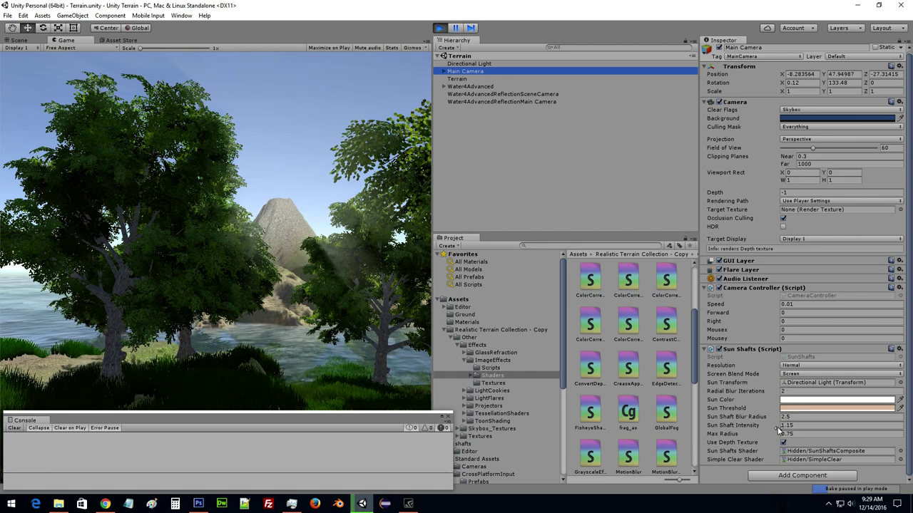
# Set Sun Shafts intensity 4.24, radial blur iterations 2, blur radius 4.07, max radius 0.66.
pyautogui.moveTo(773, 430); pyautogui.dragTo(809, 426)
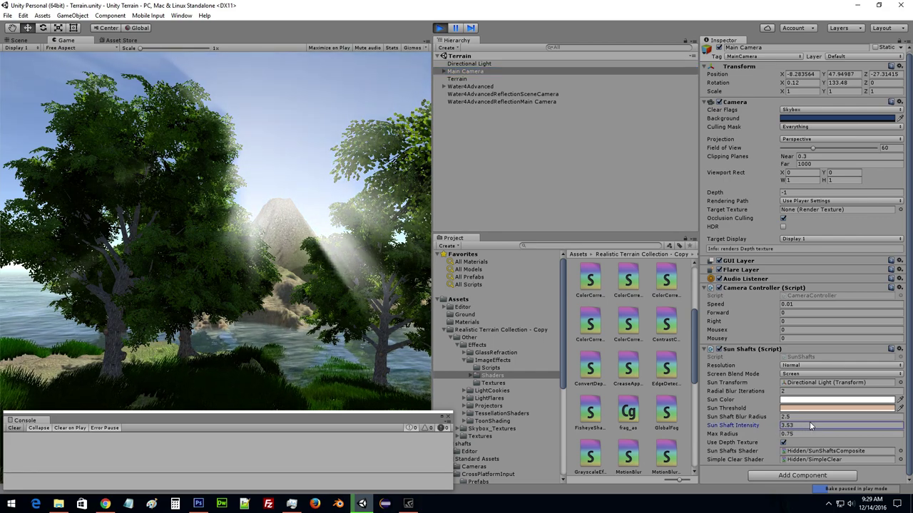
pyautogui.moveTo(810, 425); pyautogui.dragTo(816, 425)
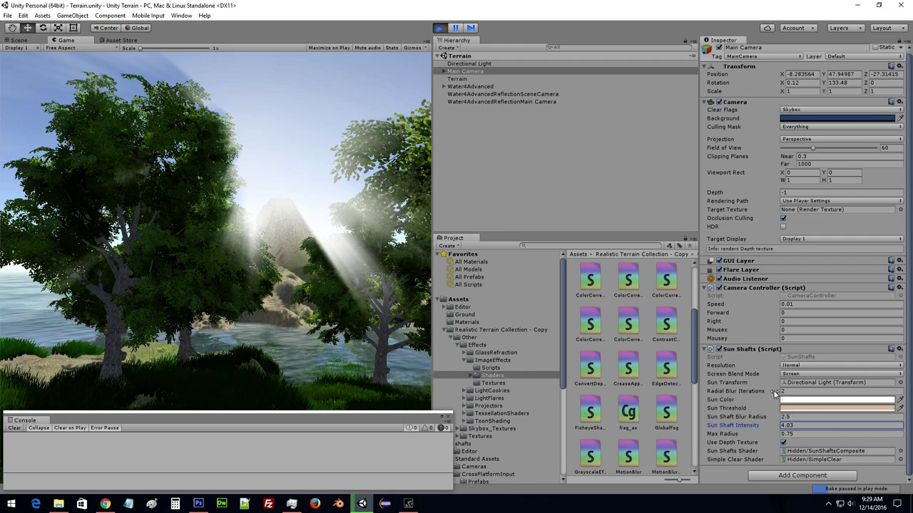
pyautogui.moveTo(773, 391); pyautogui.dragTo(777, 392)
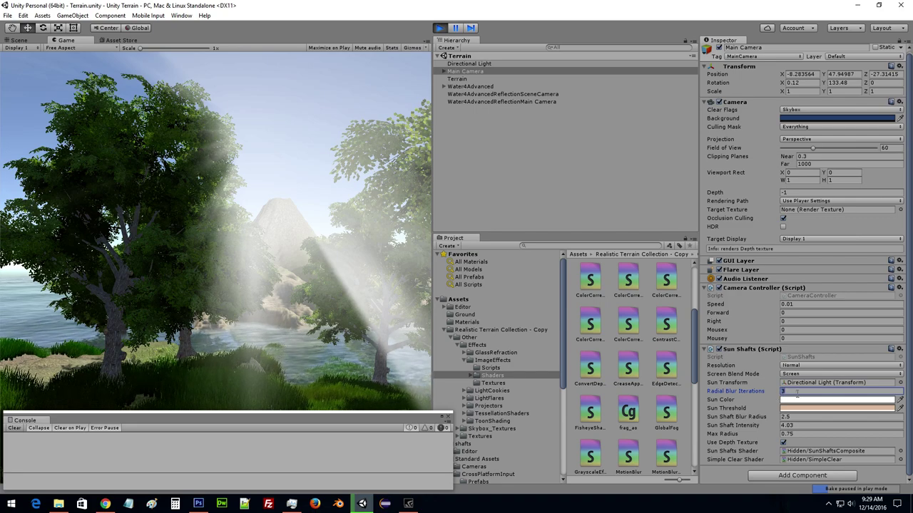
pyautogui.write('2')
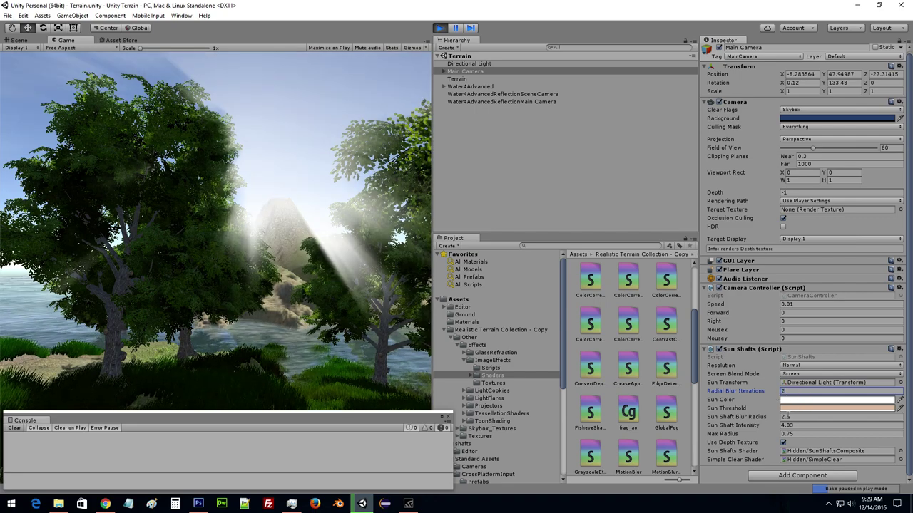
pyautogui.moveTo(776, 419); pyautogui.dragTo(800, 417)
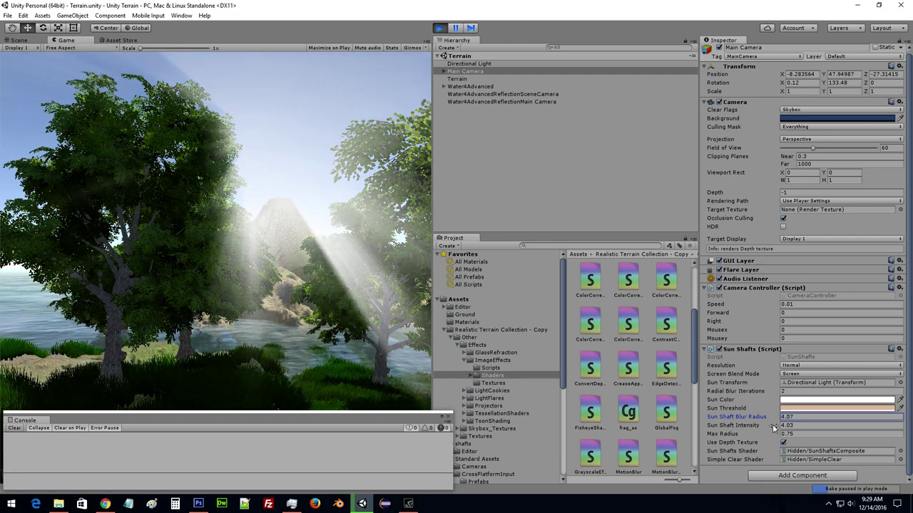
pyautogui.moveTo(772, 427); pyautogui.dragTo(773, 427)
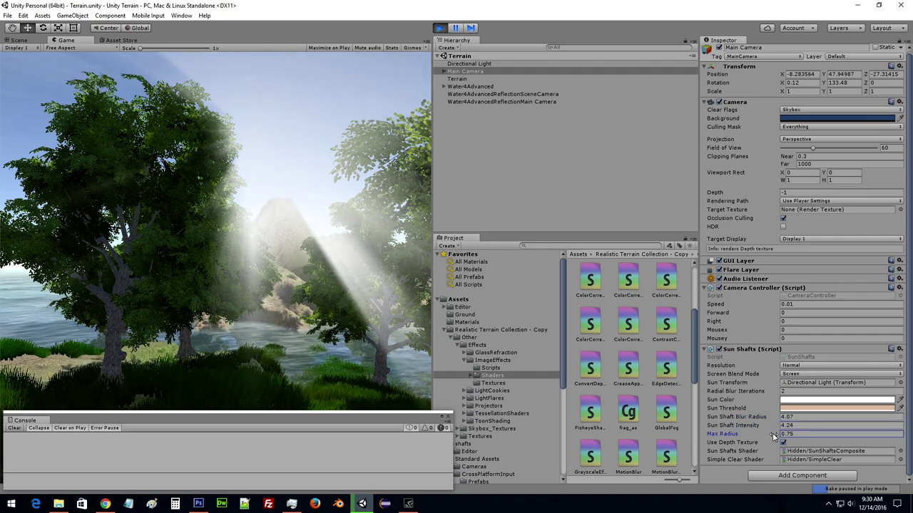
pyautogui.moveTo(772, 432); pyautogui.dragTo(773, 430)
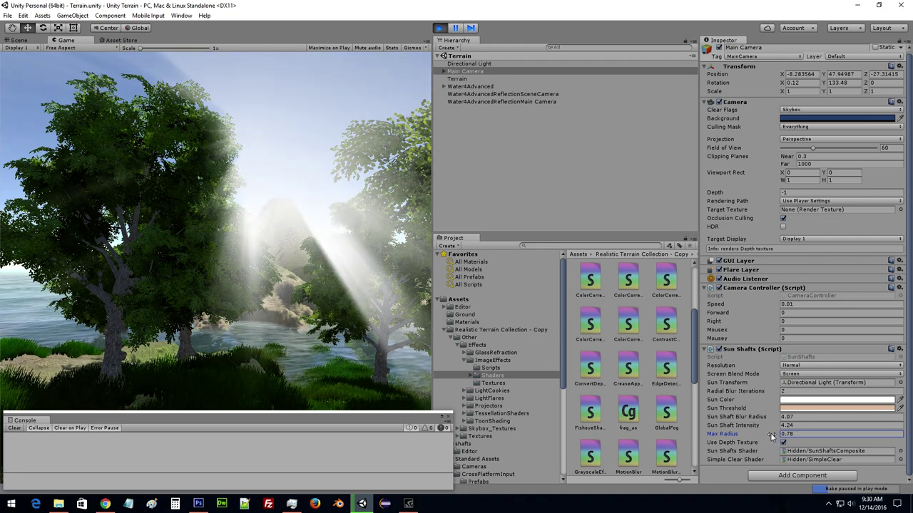
pyautogui.moveTo(775, 430); pyautogui.dragTo(769, 433)
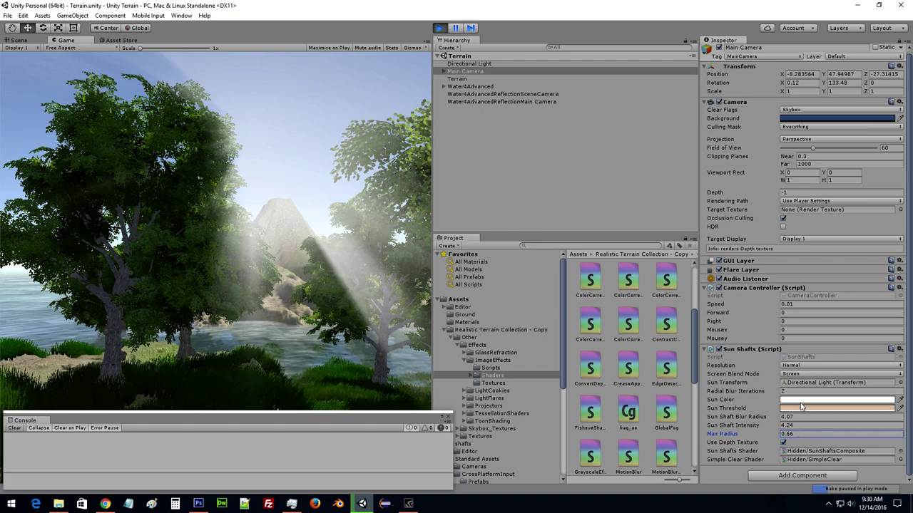
# Keep Use Depth Texture on and set the Sun Shafts resolution to High.
pyautogui.click(782, 443)
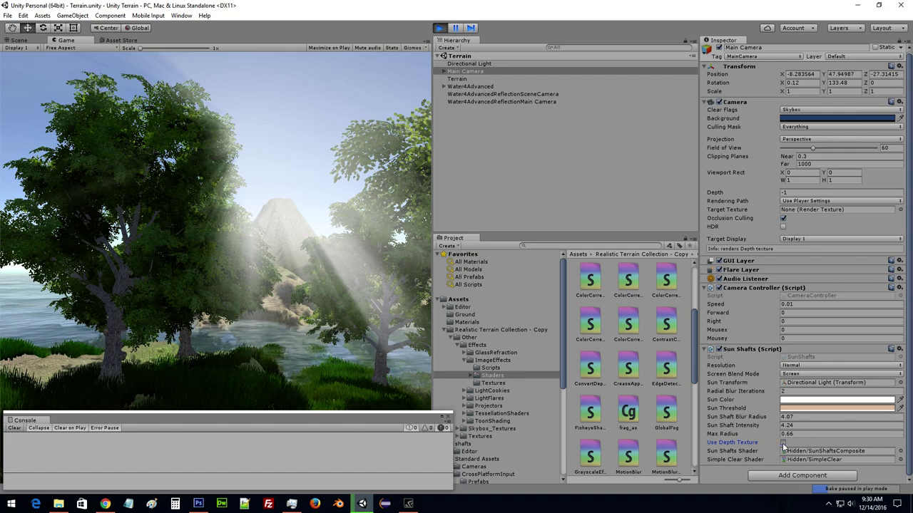
pyautogui.click(782, 442)
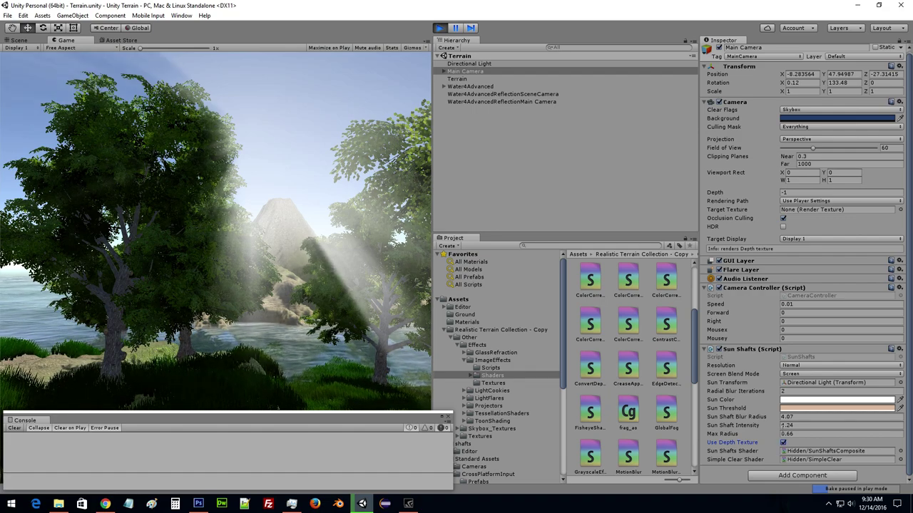
pyautogui.click(793, 365)
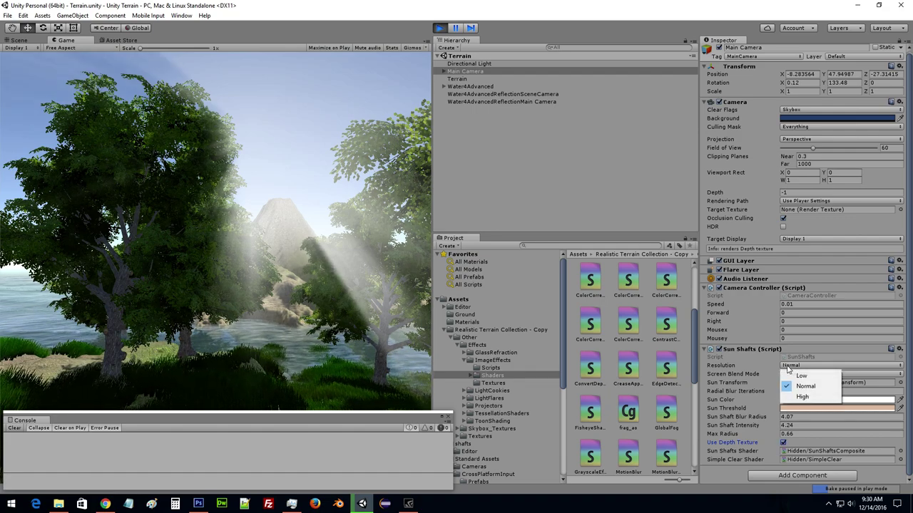
pyautogui.click(795, 403)
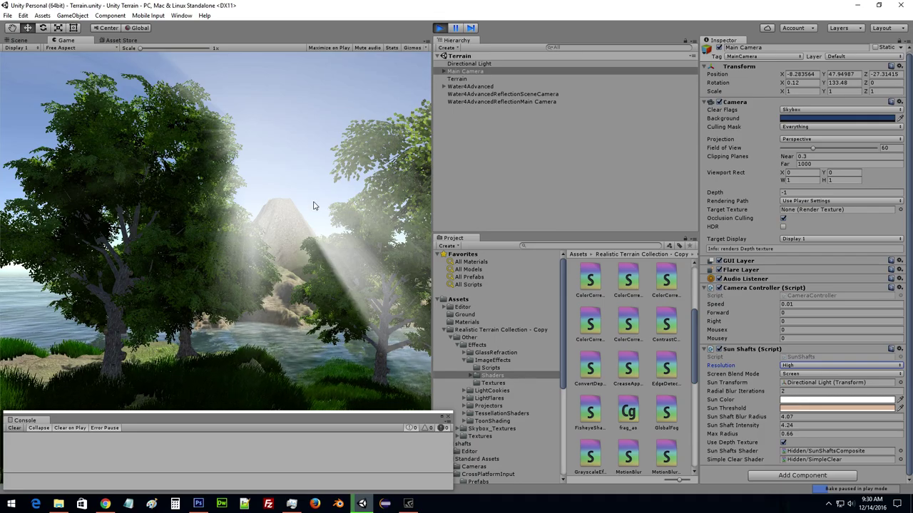
pyautogui.moveTo(285, 159)
pyautogui.mouseDown()
pyautogui.moveTo(358, 295)
pyautogui.moveTo(240, 205)
pyautogui.moveTo(179, 297)
pyautogui.moveTo(344, 207)
pyautogui.moveTo(483, 263)
pyautogui.moveTo(214, 229)
pyautogui.moveTo(596, 143)
pyautogui.moveTo(243, 224)
pyautogui.moveTo(219, 207)
pyautogui.mouseUp()
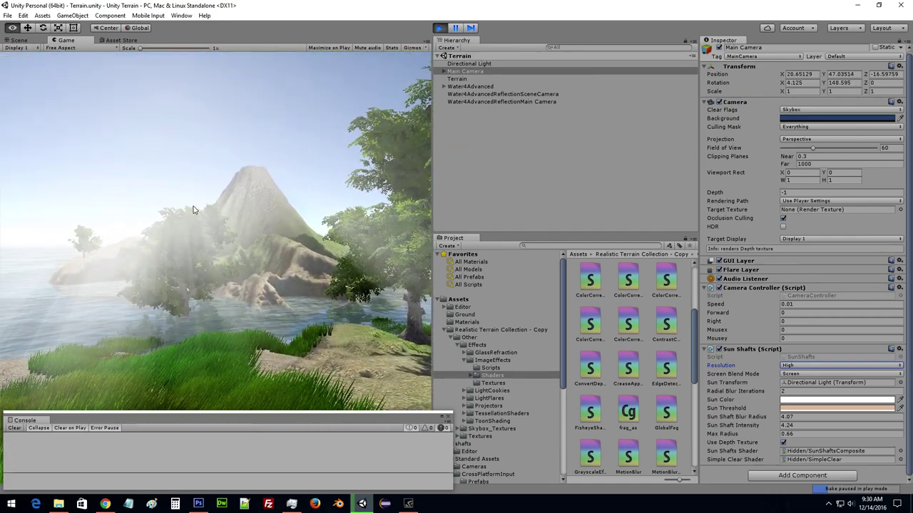
pyautogui.click(539, 189)
pyautogui.click(465, 72)
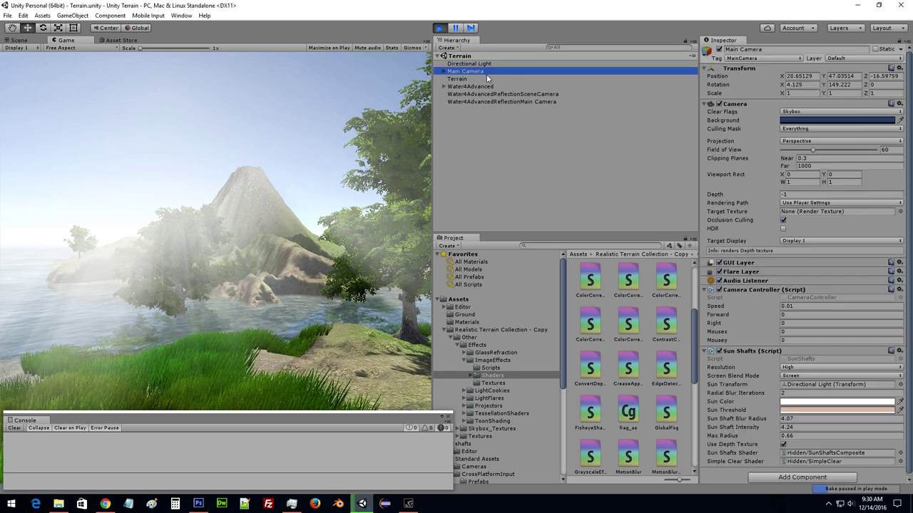
pyautogui.click(799, 112)
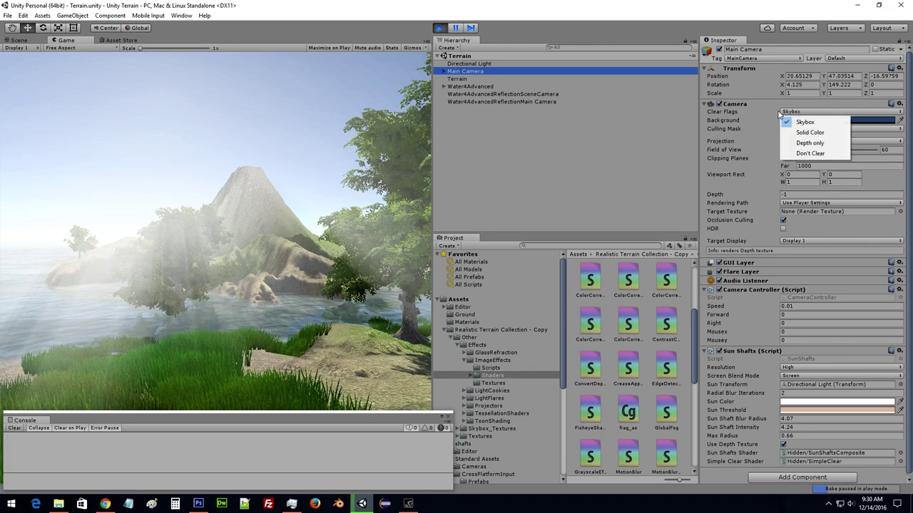
pyautogui.click(778, 109)
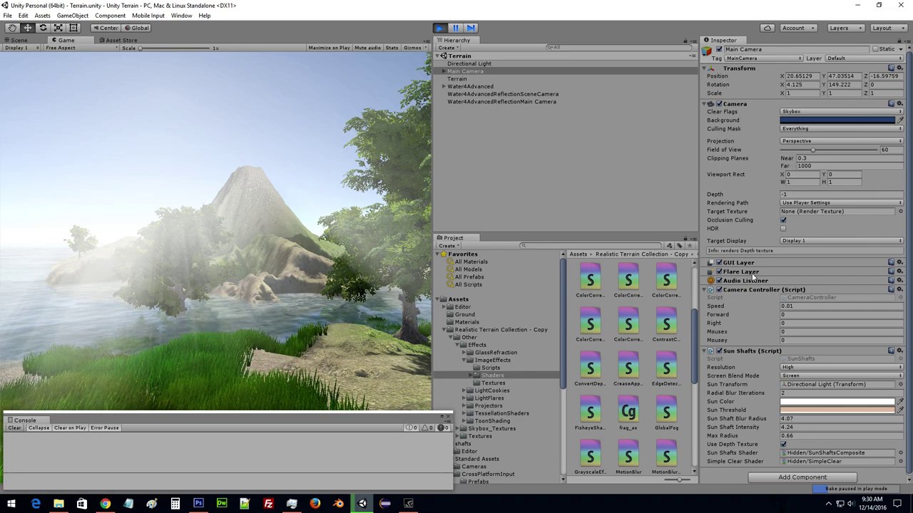
pyautogui.scroll(-1, 759, 288)
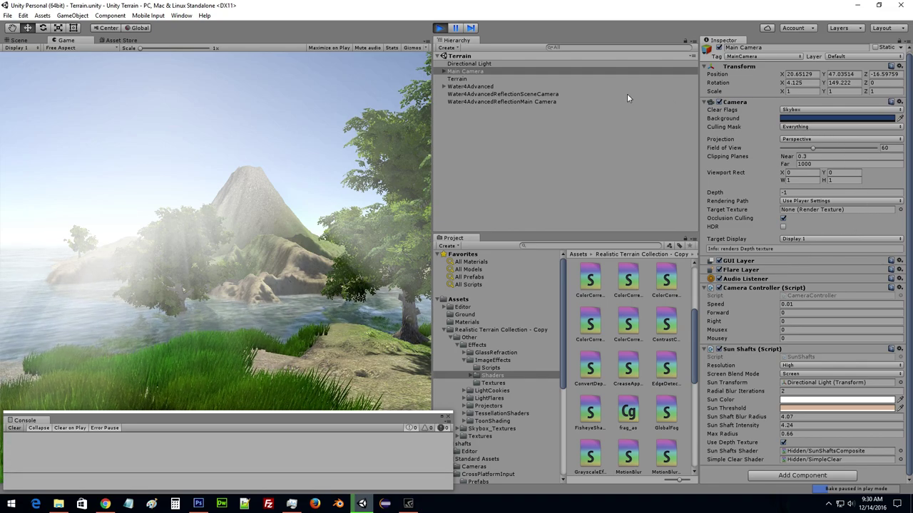
# Collapse the Camera component and add a Skybox component to Main Camera via 'sky' search.
pyautogui.click(703, 102)
pyautogui.click(791, 329)
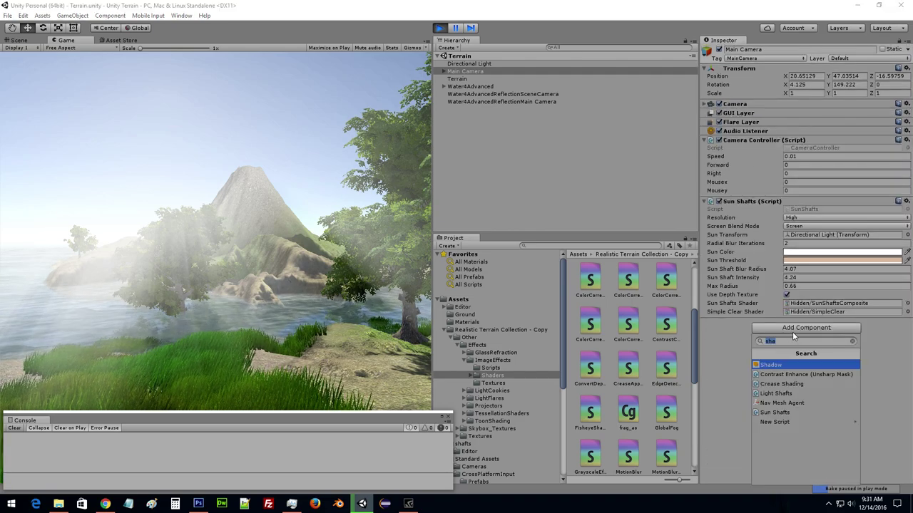
pyautogui.write('sky')
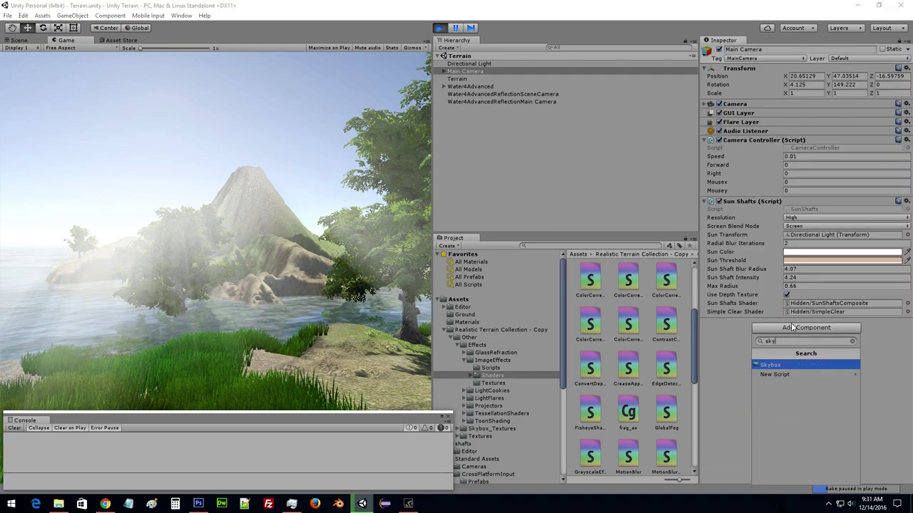
pyautogui.click(769, 366)
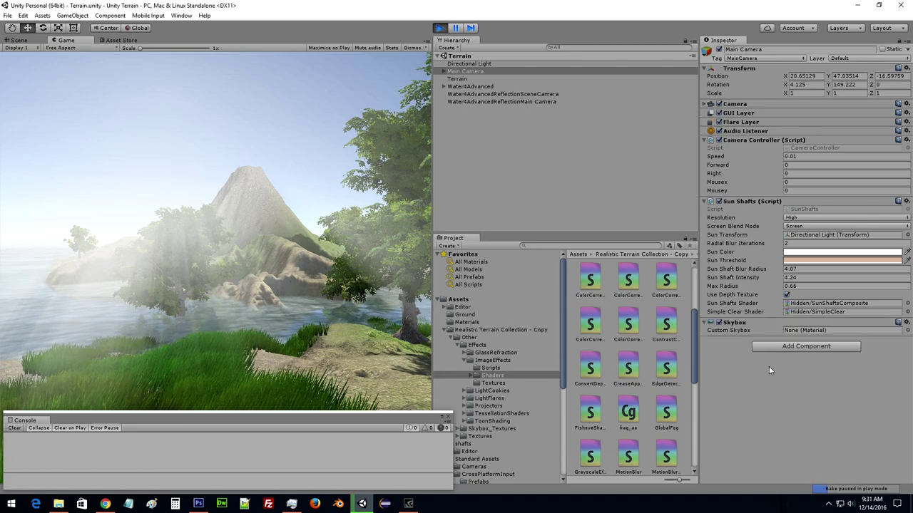
# Set the Skybox component's Custom Skybox to the Skybox material.
pyautogui.click(907, 330)
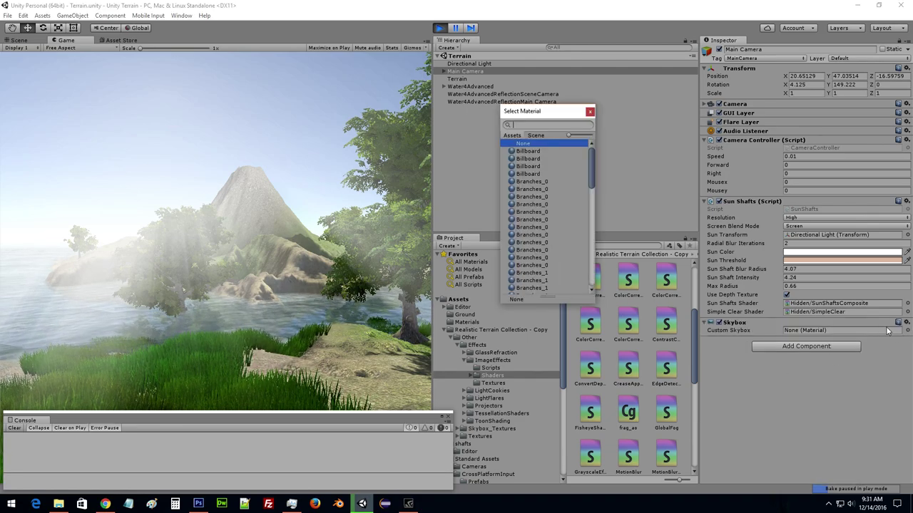
pyautogui.scroll(-3, 546, 194)
pyautogui.scroll(-2, 545, 193)
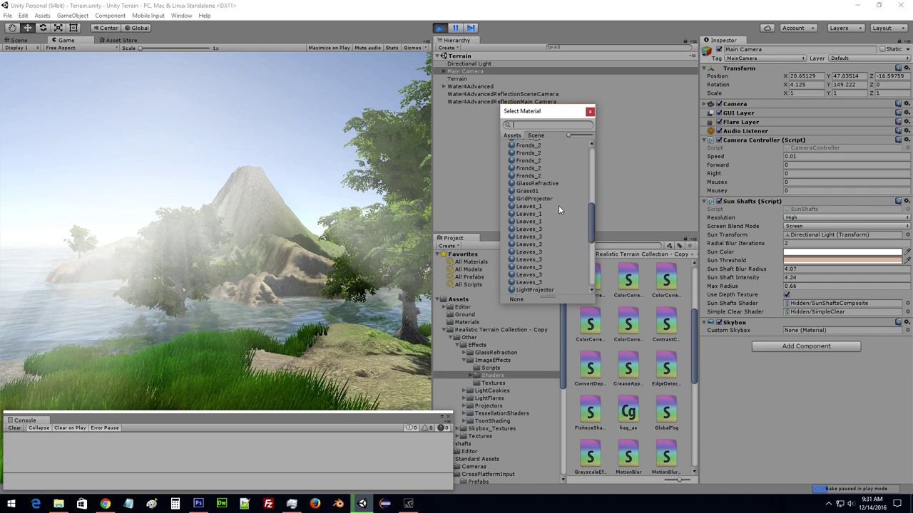
pyautogui.scroll(-2, 548, 205)
pyautogui.scroll(-2, 548, 204)
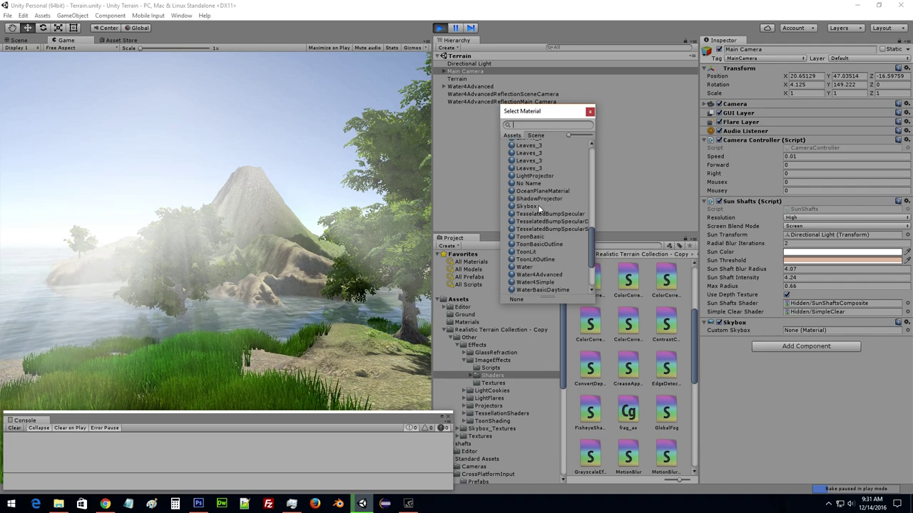
pyautogui.click(538, 206)
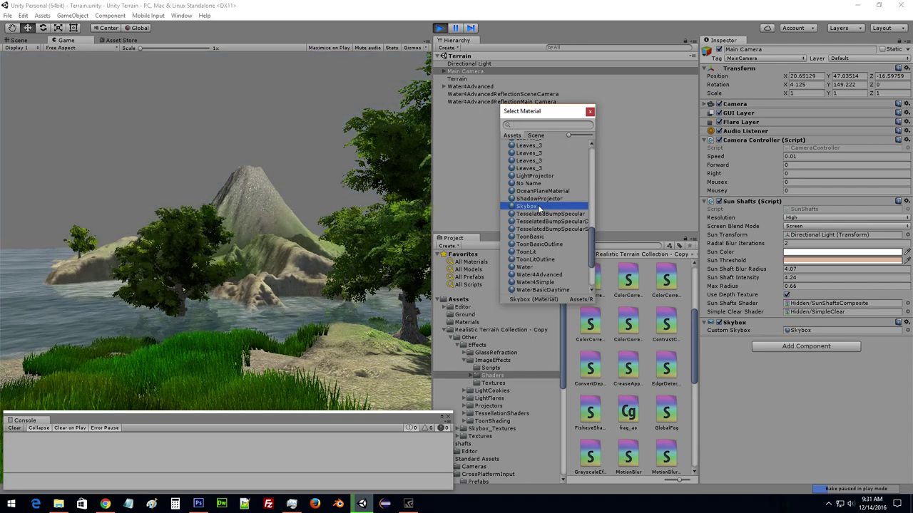
pyautogui.click(331, 251)
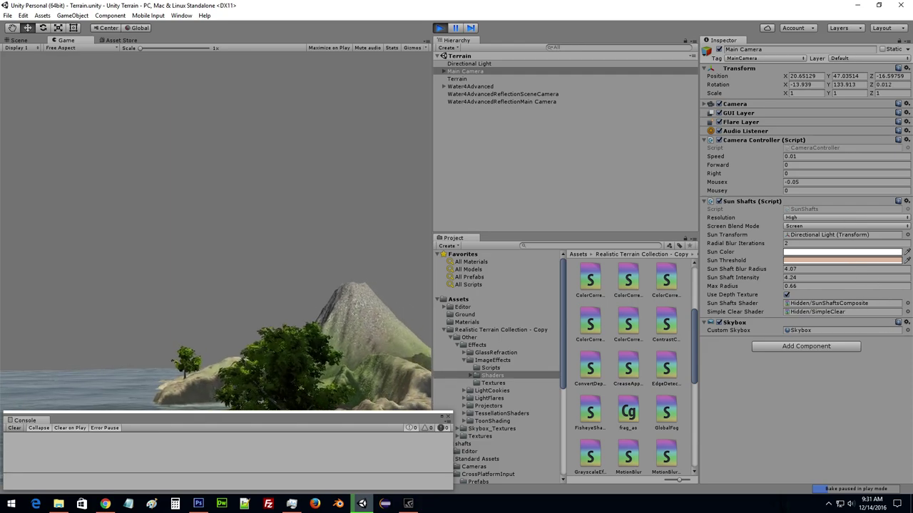
# Preview ShadowProjector, OceanPlaneMaterial, Tesselated, ToonBasicOutline and Water4Advanced materials as the custom skybox.
pyautogui.click(907, 330)
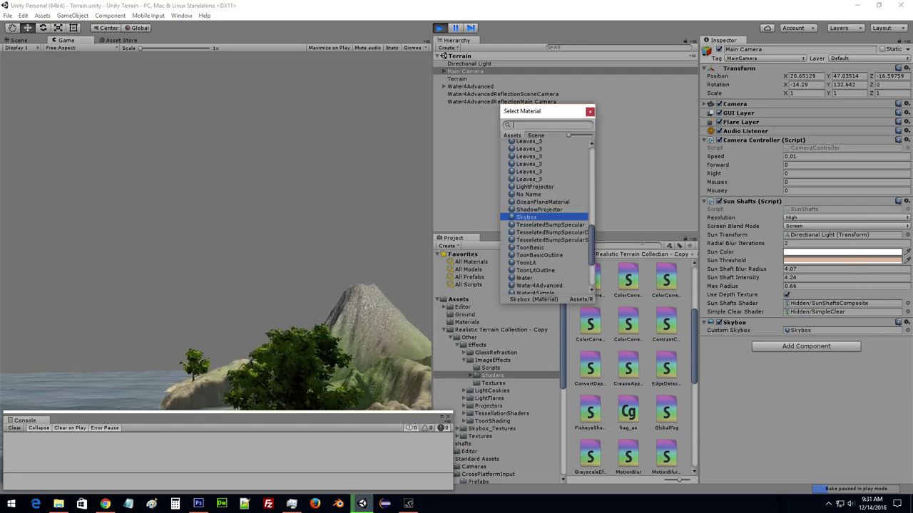
pyautogui.click(532, 210)
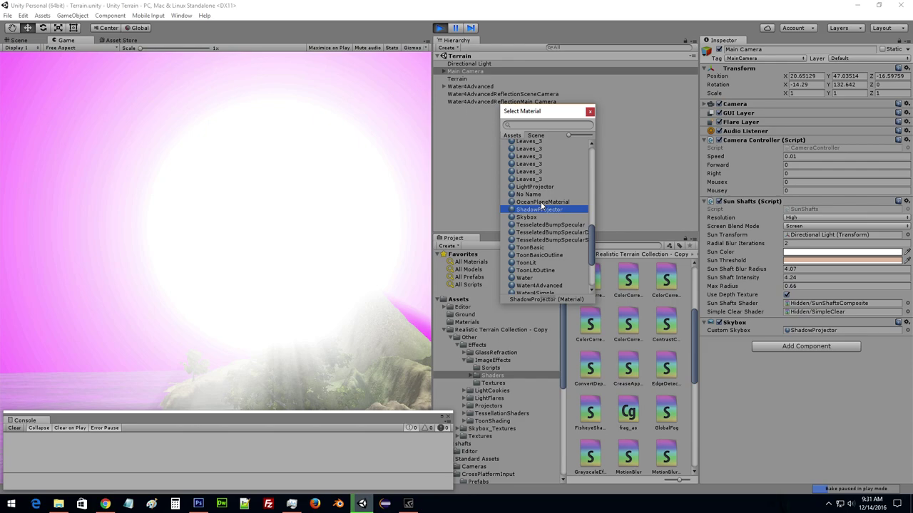
pyautogui.click(541, 203)
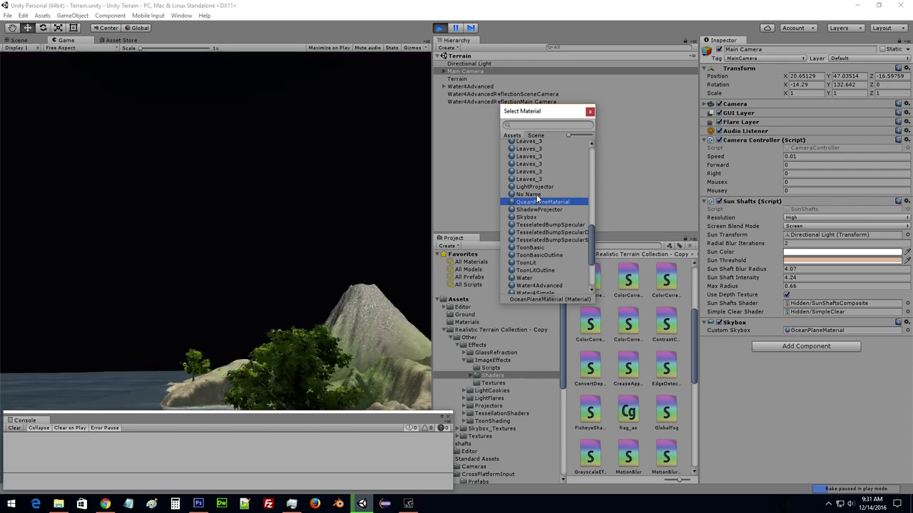
pyautogui.click(537, 194)
pyautogui.click(537, 203)
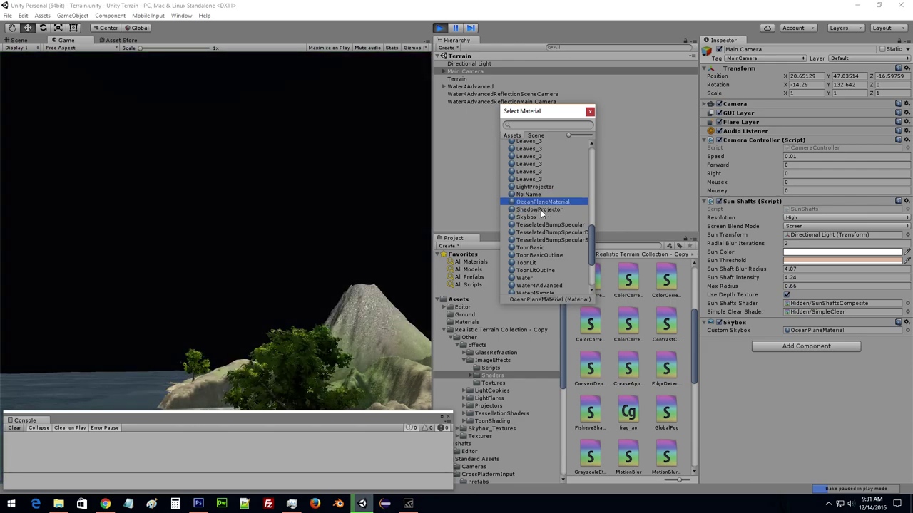
pyautogui.click(546, 225)
pyautogui.click(549, 233)
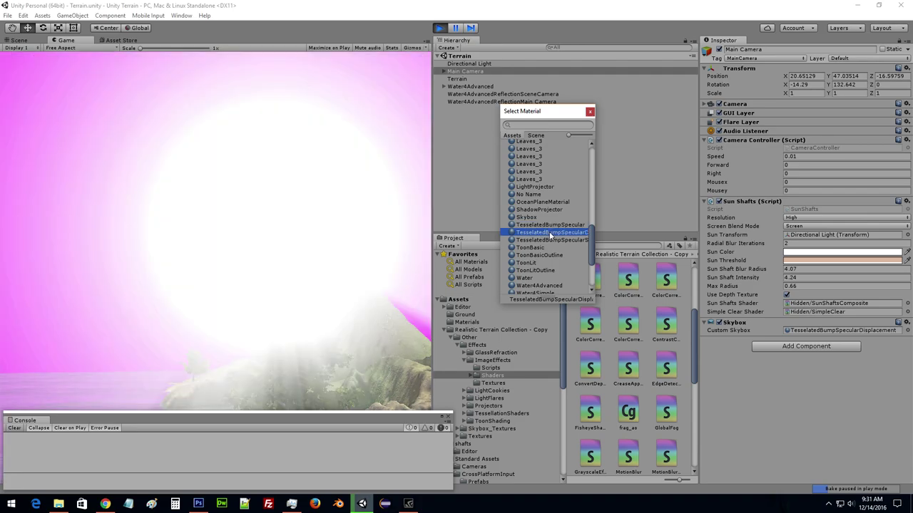
pyautogui.click(552, 240)
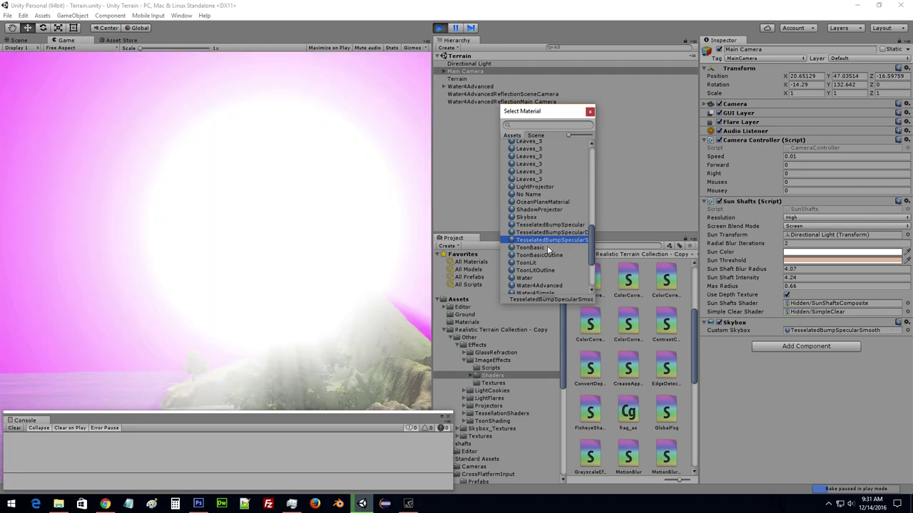
pyautogui.click(547, 246)
pyautogui.click(544, 255)
pyautogui.click(540, 262)
pyautogui.click(540, 269)
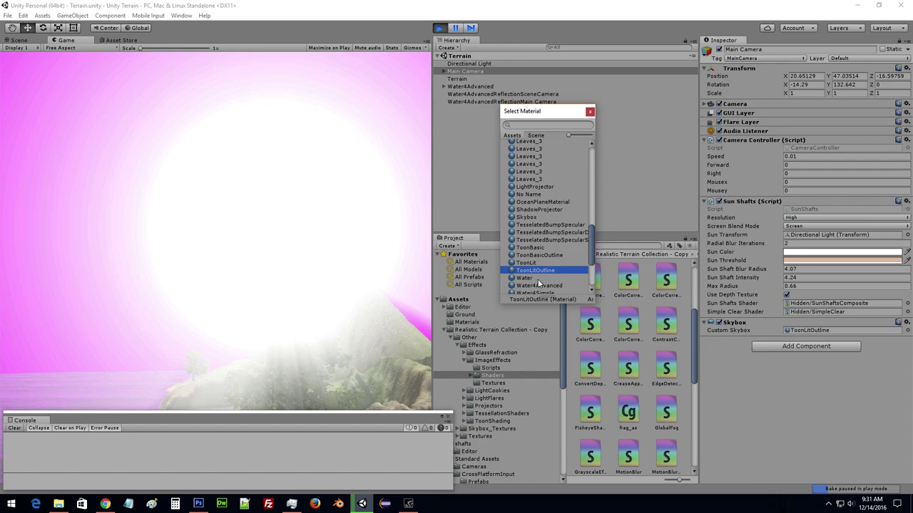
pyautogui.click(538, 277)
pyautogui.click(537, 284)
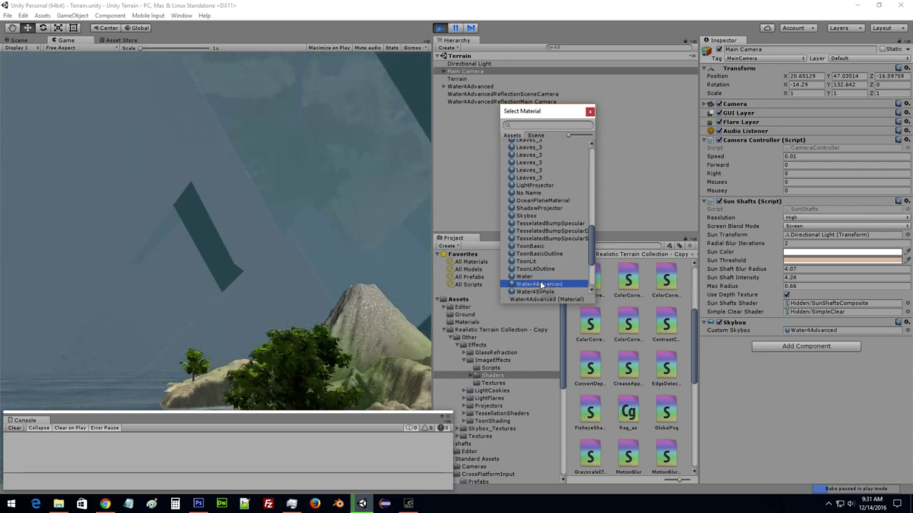
# Preview the Water materials and Default-Skybox, Default-Particle, Default-Material as the custom skybox.
pyautogui.scroll(-3, 542, 261)
pyautogui.click(542, 207)
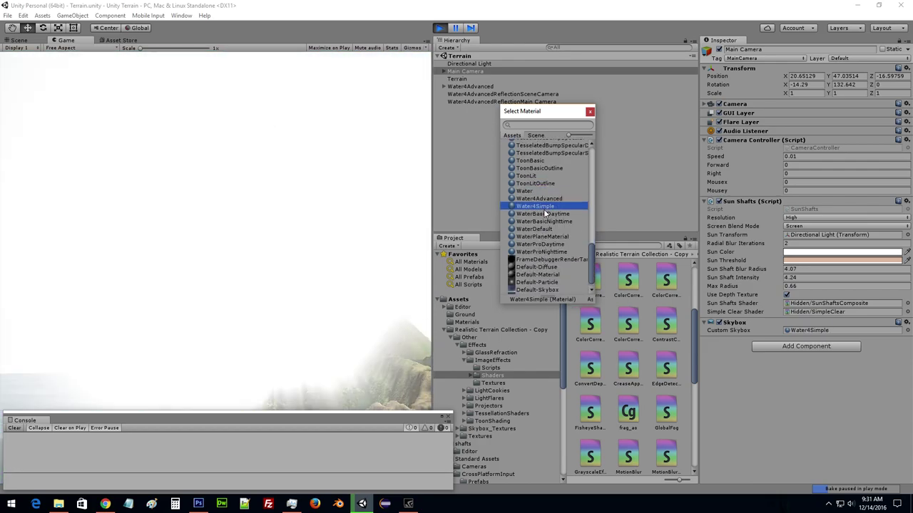
pyautogui.click(543, 213)
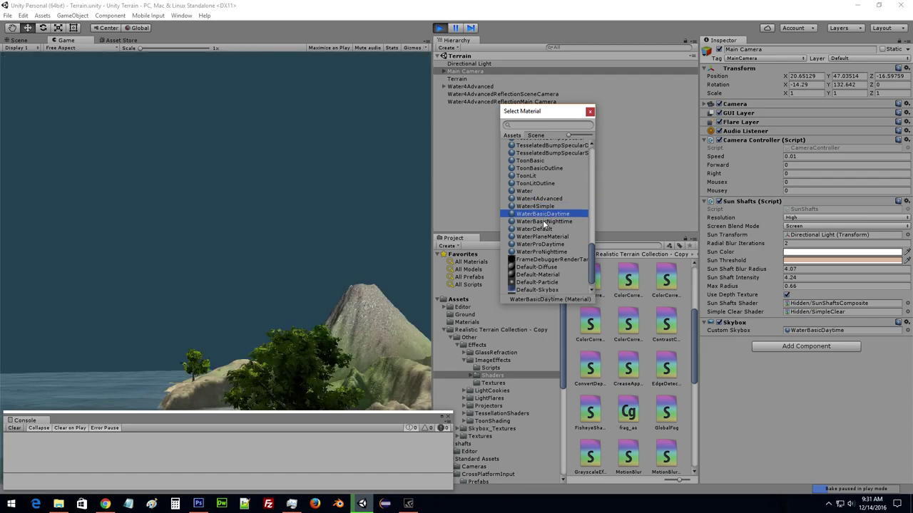
pyautogui.click(544, 221)
pyautogui.click(542, 229)
pyautogui.click(542, 237)
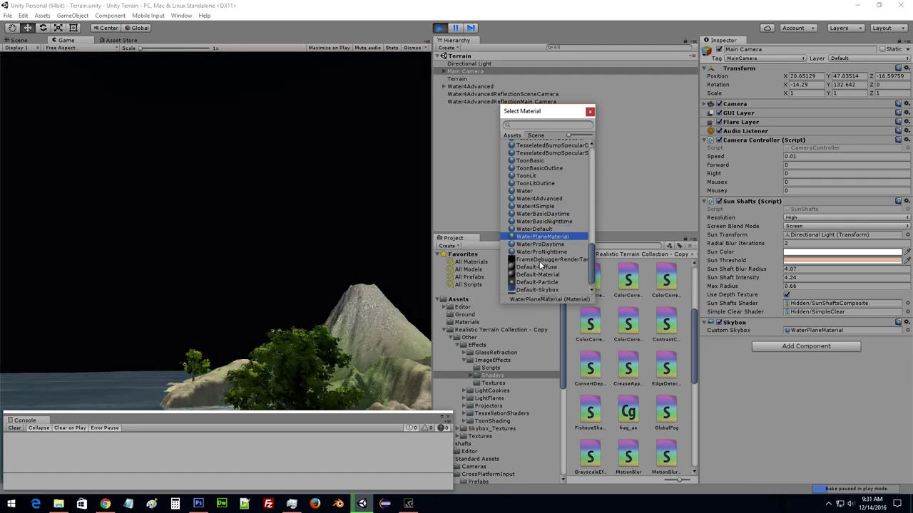
pyautogui.click(553, 259)
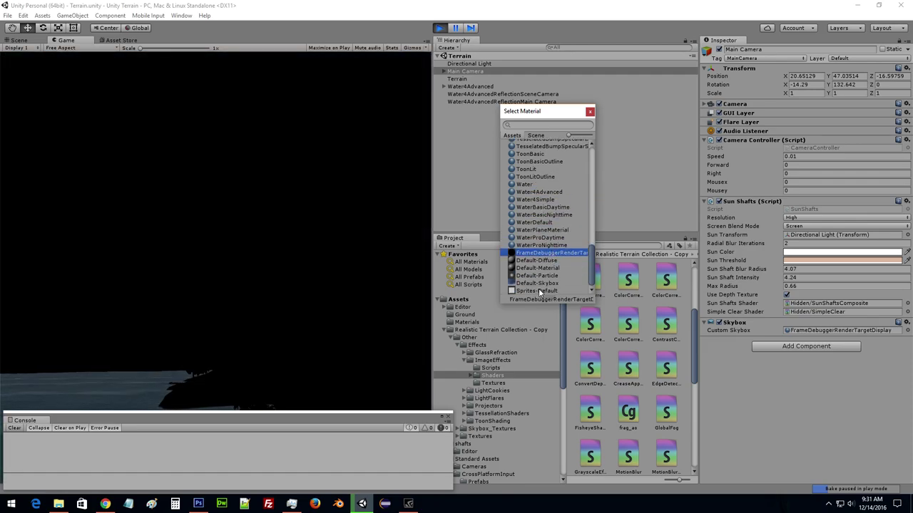
pyautogui.click(536, 283)
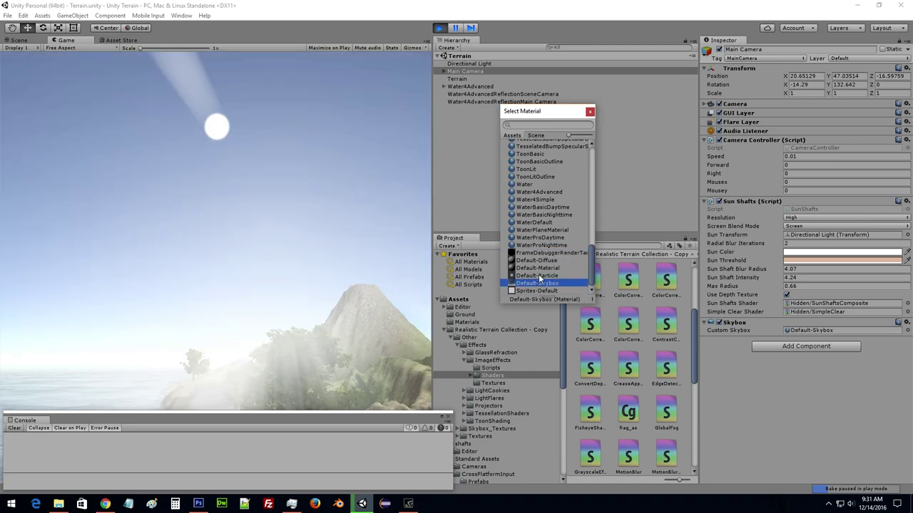
pyautogui.click(541, 276)
pyautogui.click(542, 269)
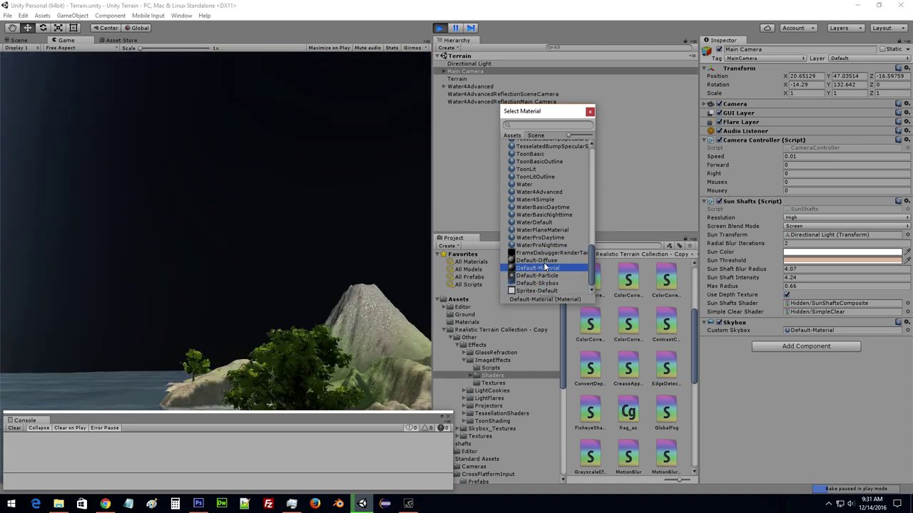
pyautogui.click(545, 260)
pyautogui.click(545, 254)
pyautogui.click(547, 238)
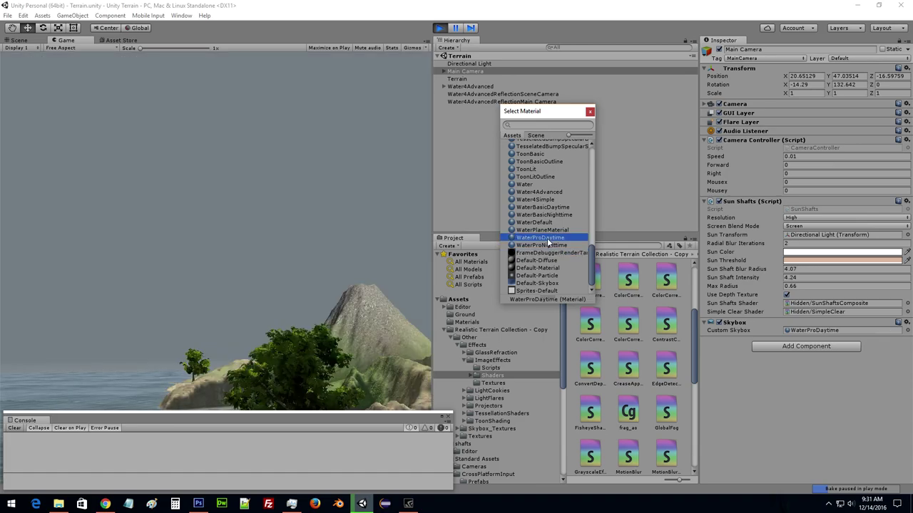
pyautogui.click(546, 230)
pyautogui.click(546, 222)
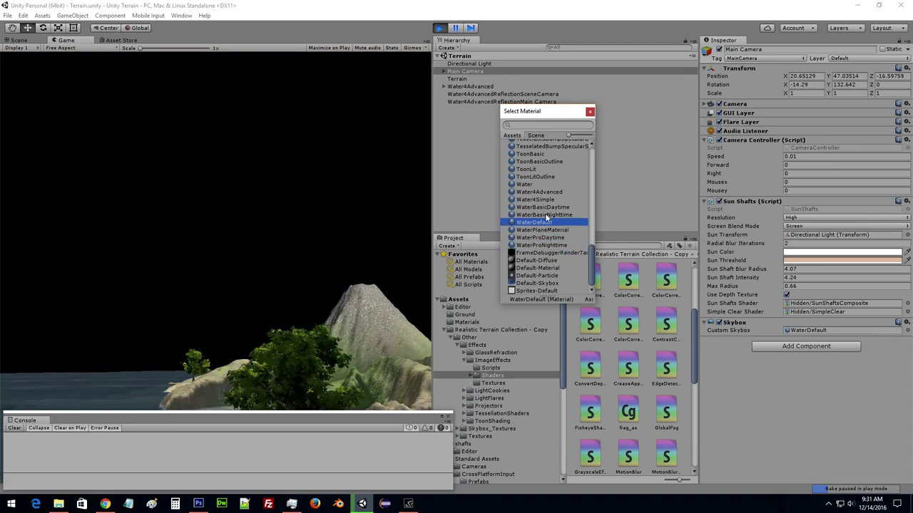
pyautogui.click(546, 215)
pyautogui.click(549, 206)
# Step through Billboard, Branches, Foliage and Fronds materials, settling on GlassRefractive as custom skybox.
pyautogui.scroll(10, 562, 182)
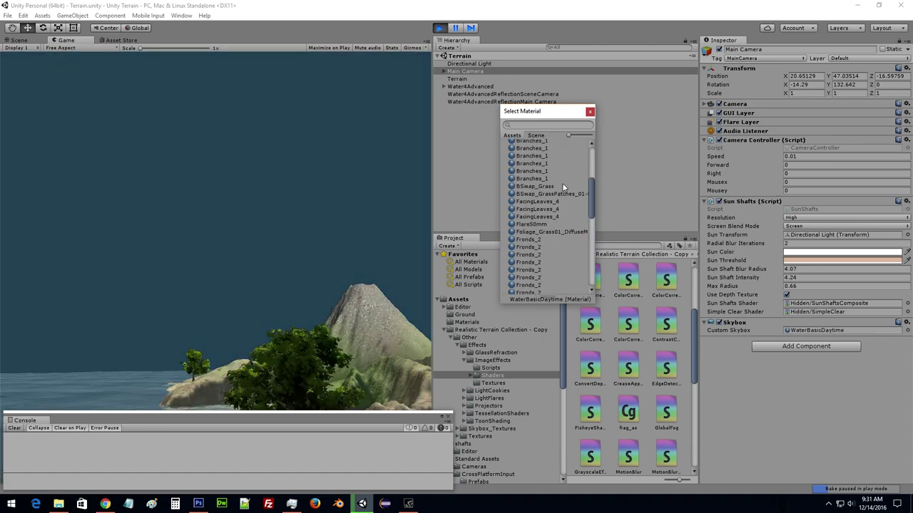
pyautogui.scroll(5, 562, 183)
pyautogui.click(534, 152)
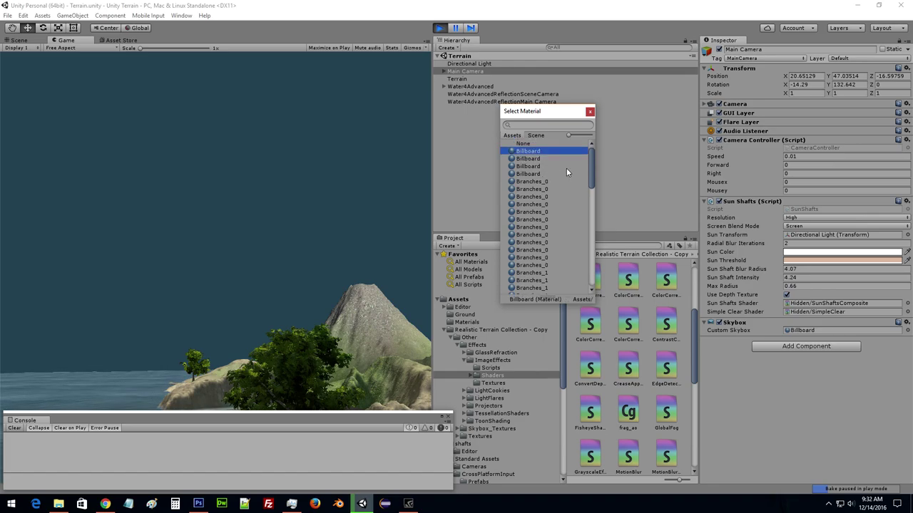
pyautogui.press('Down')
pyautogui.press('Down')
pyautogui.press('Down')
pyautogui.press('Down')
pyautogui.press('Down')
pyautogui.press('Down')
pyautogui.press('Down')
pyautogui.press('Up')
pyautogui.press('Up')
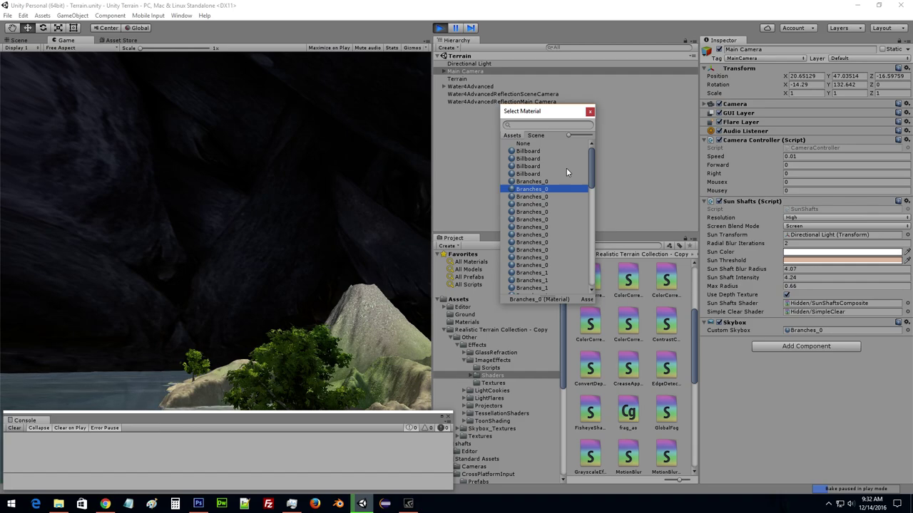
pyautogui.press('Down')
pyautogui.press('Down')
pyautogui.press('Down')
pyautogui.press('Down')
pyautogui.press('Down')
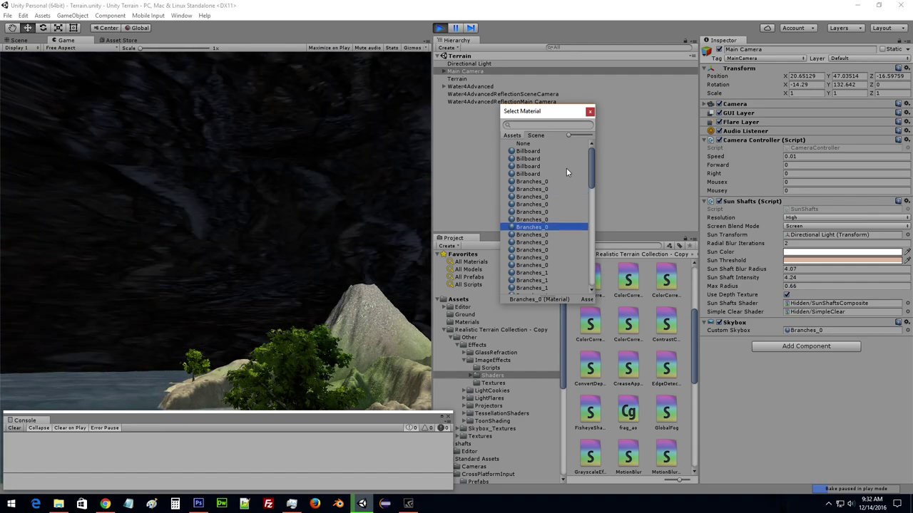
pyautogui.press('Down')
pyautogui.press('Down')
pyautogui.press('Down')
pyautogui.press('Down')
pyautogui.press('Down')
pyautogui.press('Down')
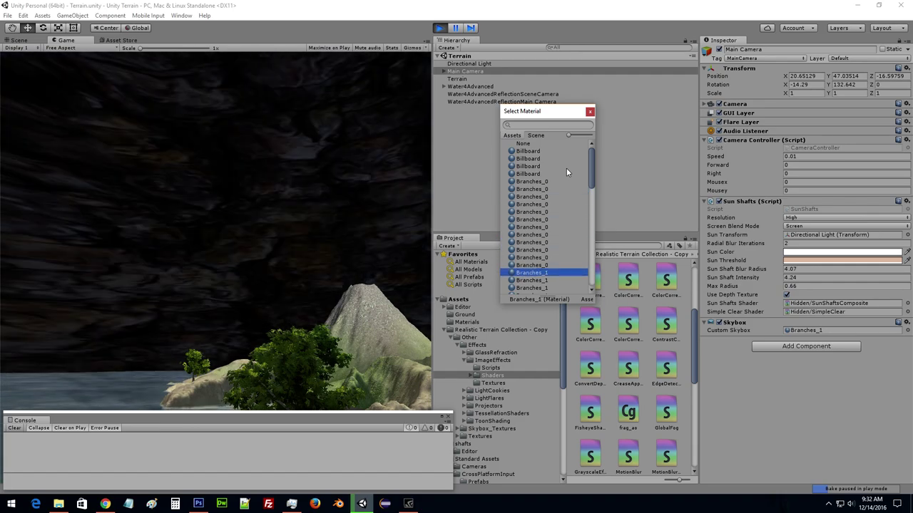
pyautogui.press('Down')
pyautogui.press('Down')
pyautogui.press('Down')
pyautogui.press('Down')
pyautogui.press('Down')
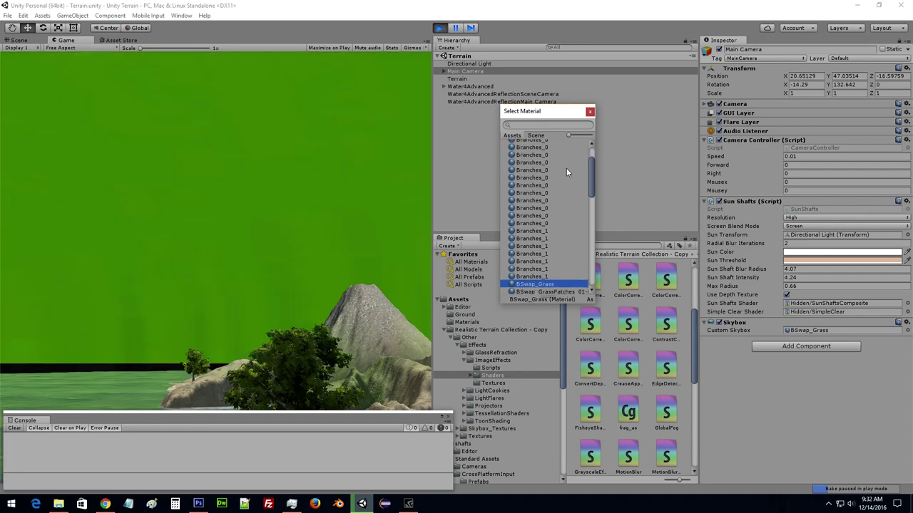
pyautogui.press('Down')
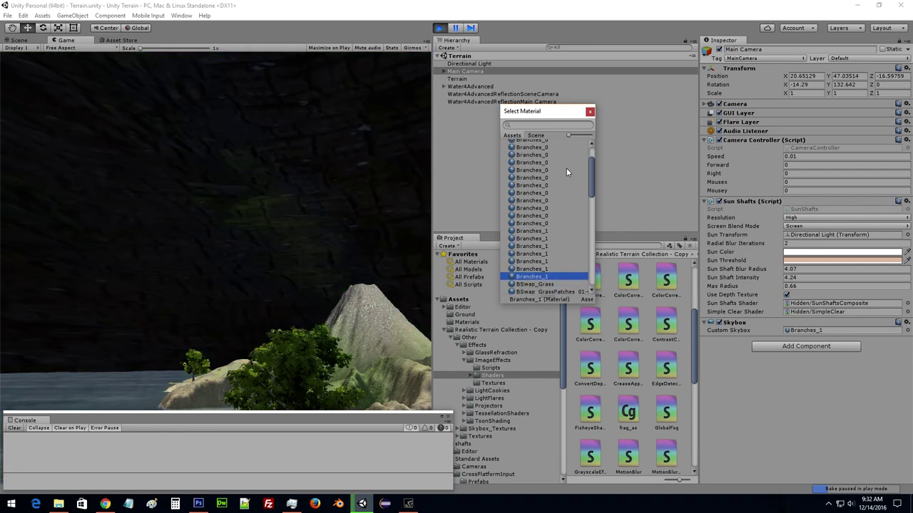
pyautogui.press('Down')
pyautogui.press('Down')
pyautogui.press('Down')
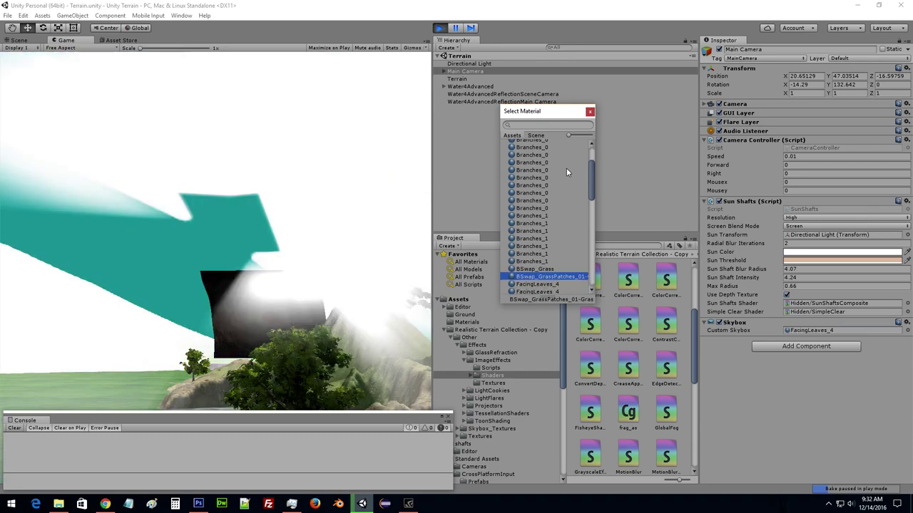
pyautogui.press('Down')
pyautogui.press('Down')
pyautogui.press('Down')
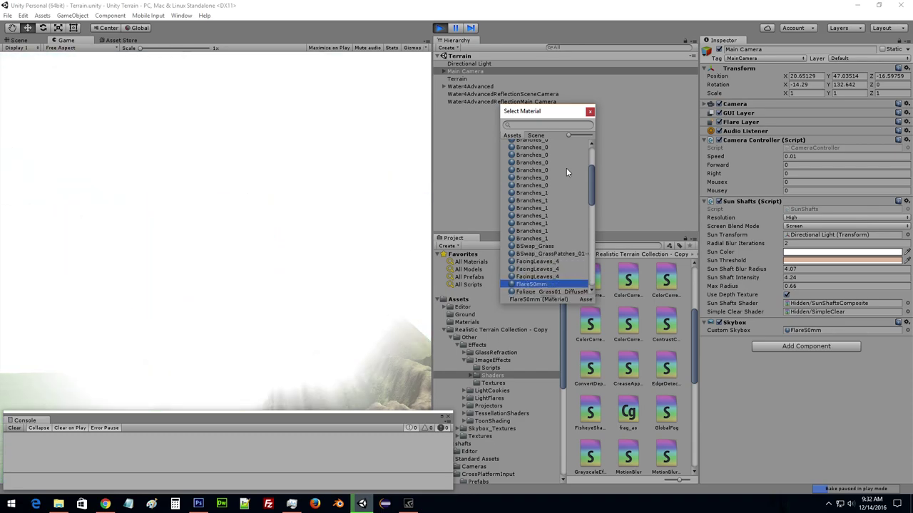
pyautogui.press('Down')
pyautogui.press('Down')
pyautogui.press('Down')
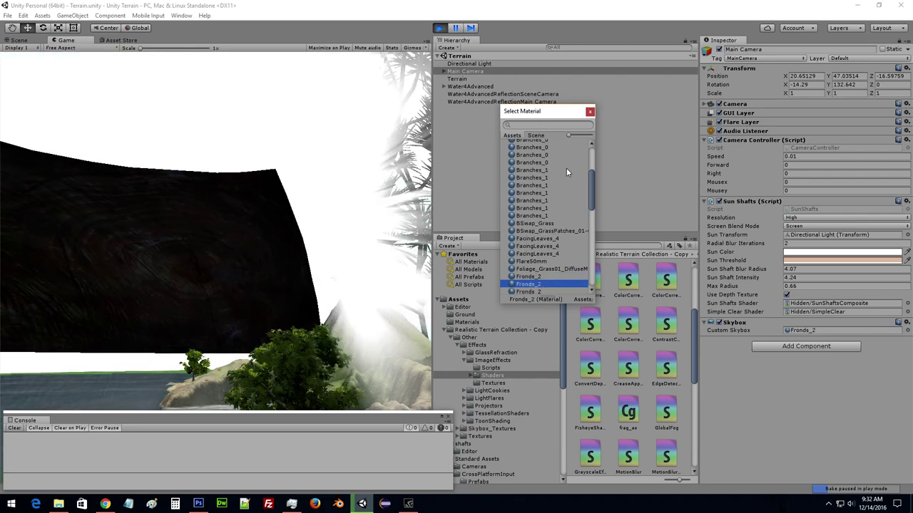
pyautogui.press('Down')
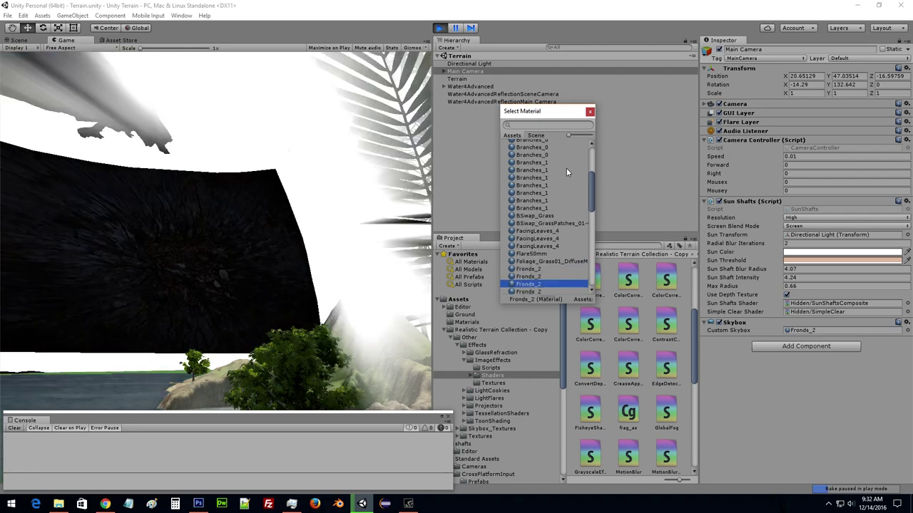
pyautogui.press('Down')
pyautogui.press('Down')
pyautogui.press('Down')
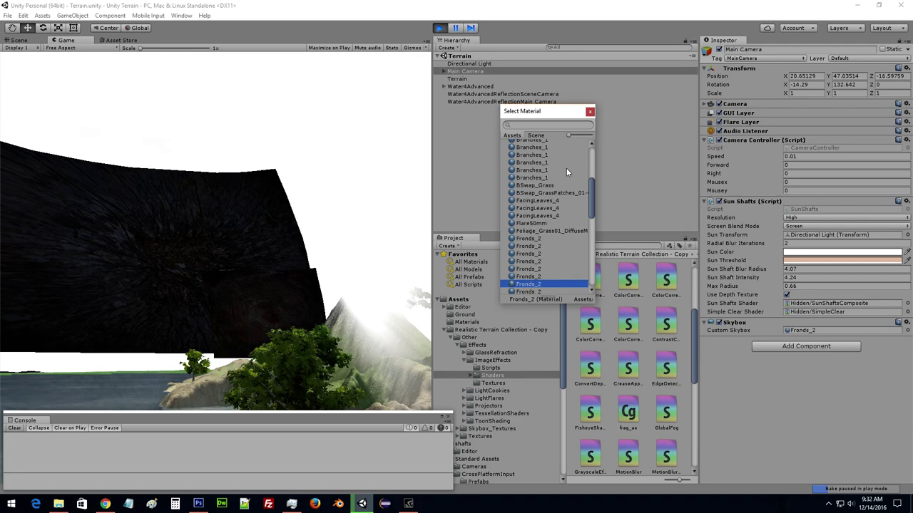
pyautogui.press('Down')
pyautogui.press('Down')
pyautogui.press('Down')
pyautogui.press('Down')
pyautogui.press('Up')
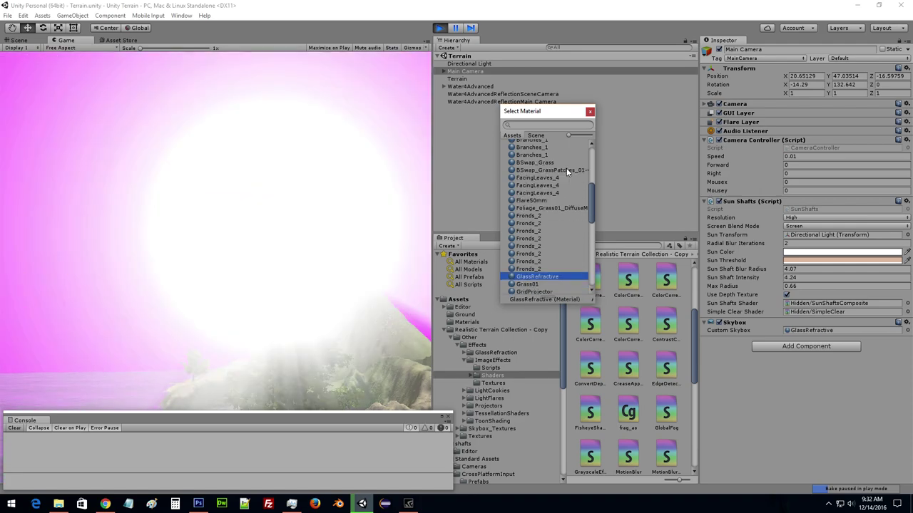
# Close the material picker and fly the camera past the rocks and sea under the magenta sky.
pyautogui.click(389, 181)
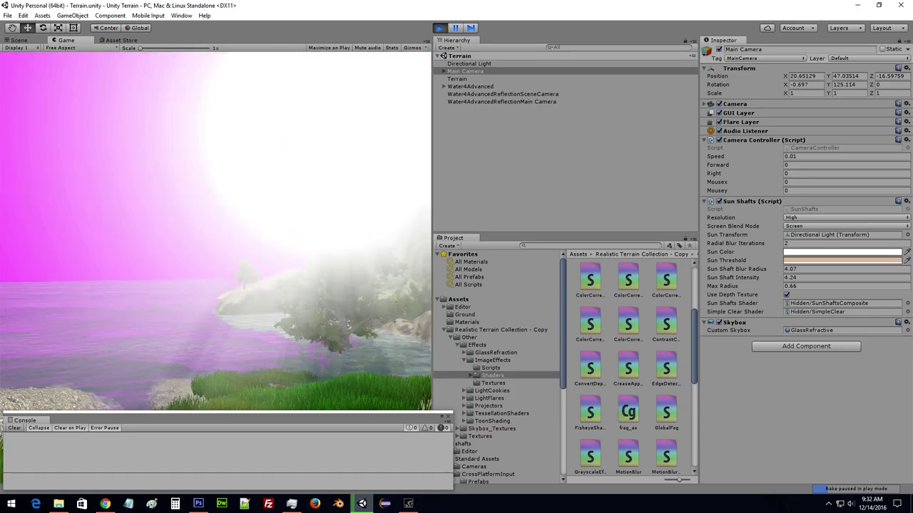
pyautogui.press('w')
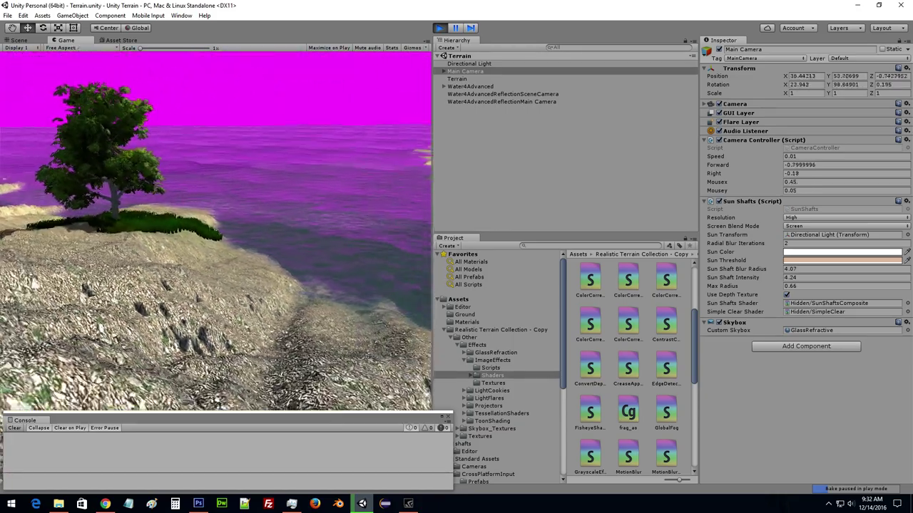
pyautogui.press('a')
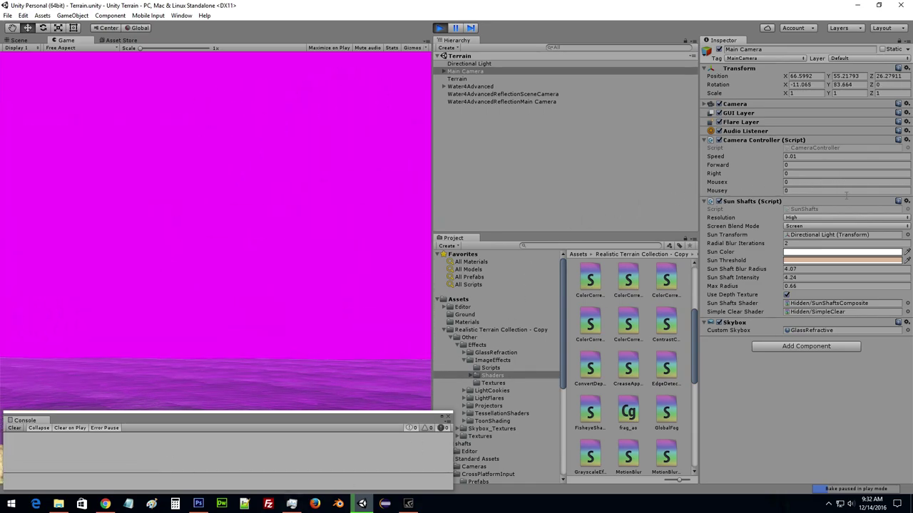
# Stop the game and browse the ImageEffects Scripts folder in the Project panel.
pyautogui.click(438, 28)
pyautogui.moveTo(292, 198)
pyautogui.mouseDown(button='right')
pyautogui.moveTo(31, 279)
pyautogui.moveTo(907, 253)
pyautogui.mouseUp(button='right')
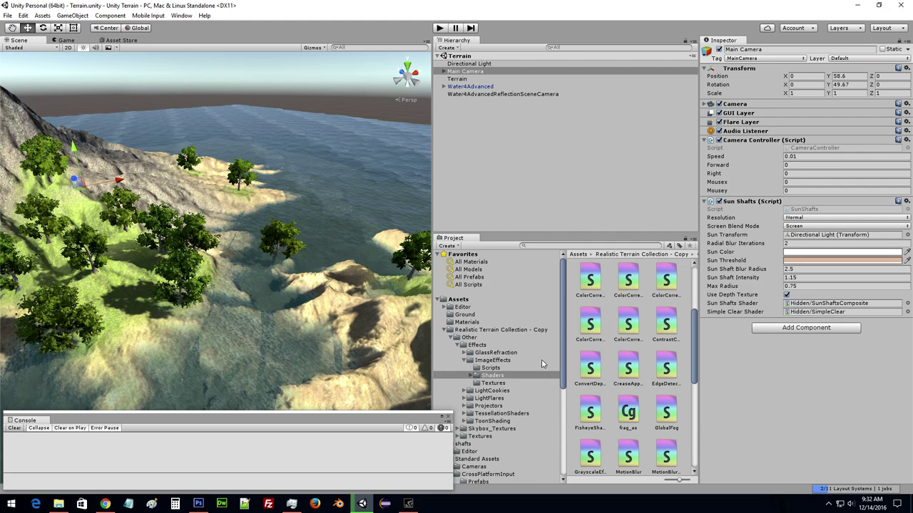
pyautogui.click(508, 362)
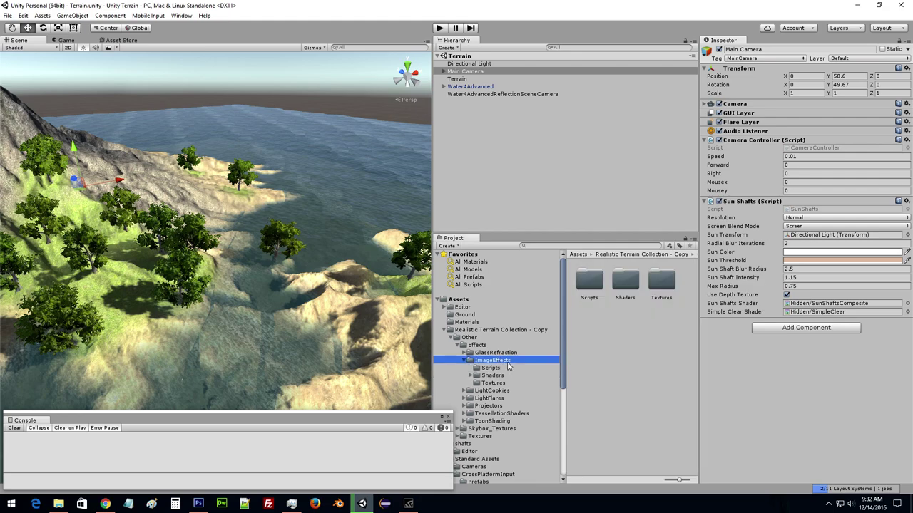
pyautogui.click(622, 289)
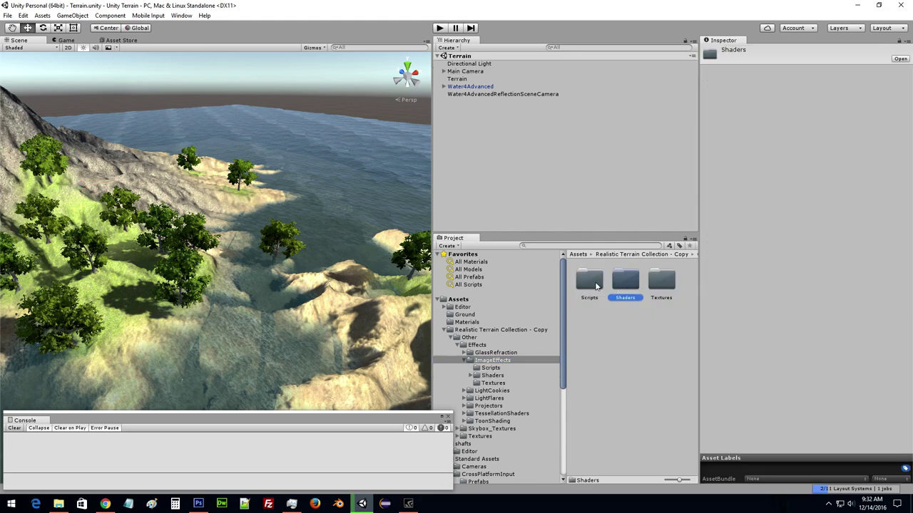
pyautogui.doubleClick(596, 286)
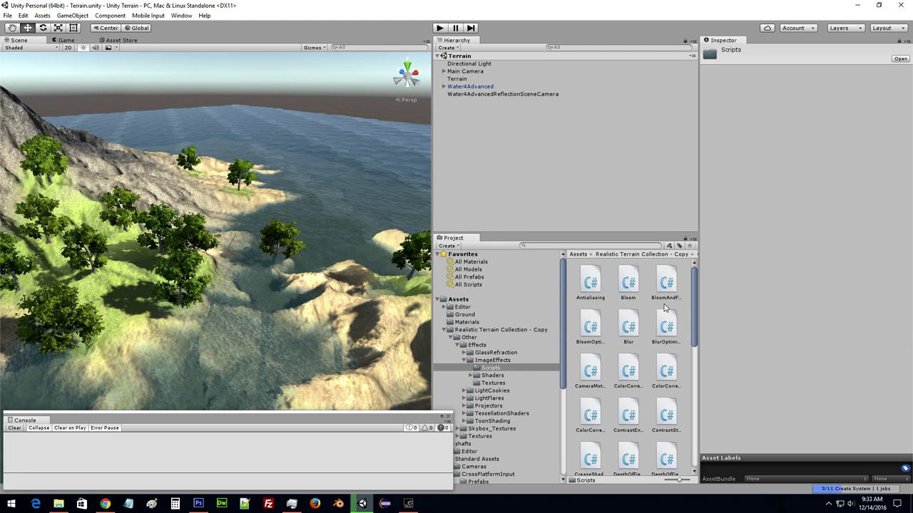
pyautogui.scroll(-1, 663, 312)
pyautogui.scroll(-1, 662, 312)
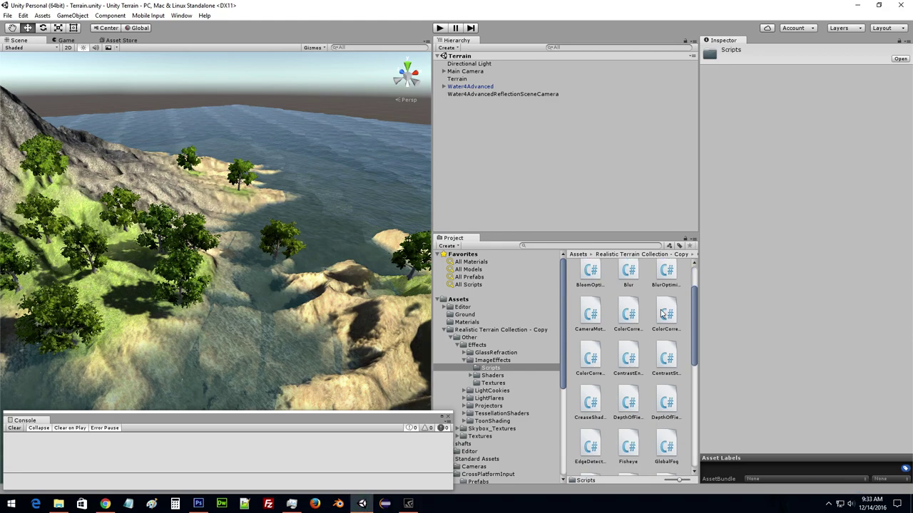
pyautogui.scroll(-1, 661, 313)
pyautogui.scroll(-1, 660, 314)
pyautogui.scroll(-1, 659, 315)
pyautogui.scroll(-2, 657, 315)
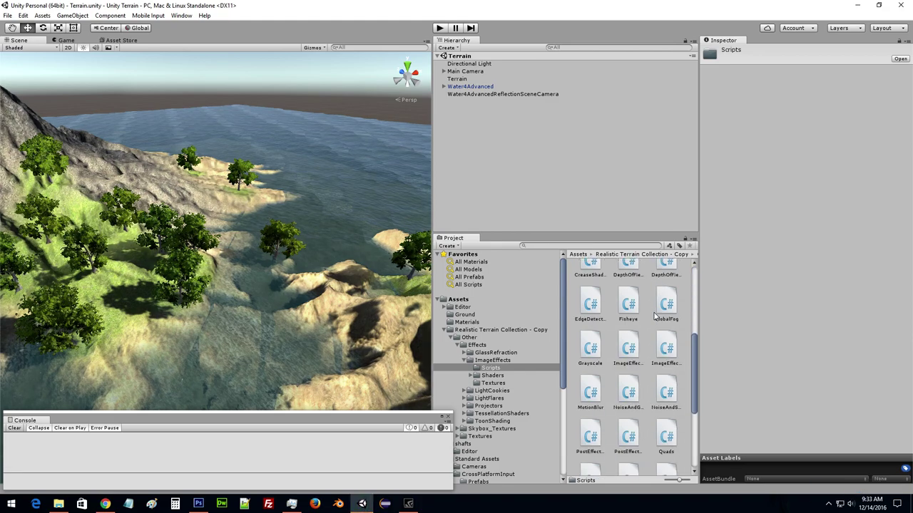
pyautogui.scroll(-2, 654, 316)
pyautogui.scroll(-2, 654, 315)
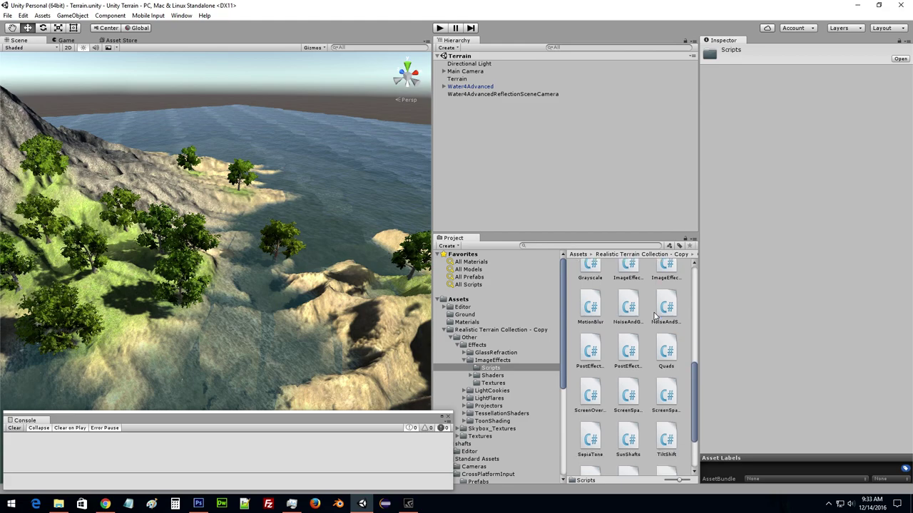
pyautogui.scroll(-2, 655, 316)
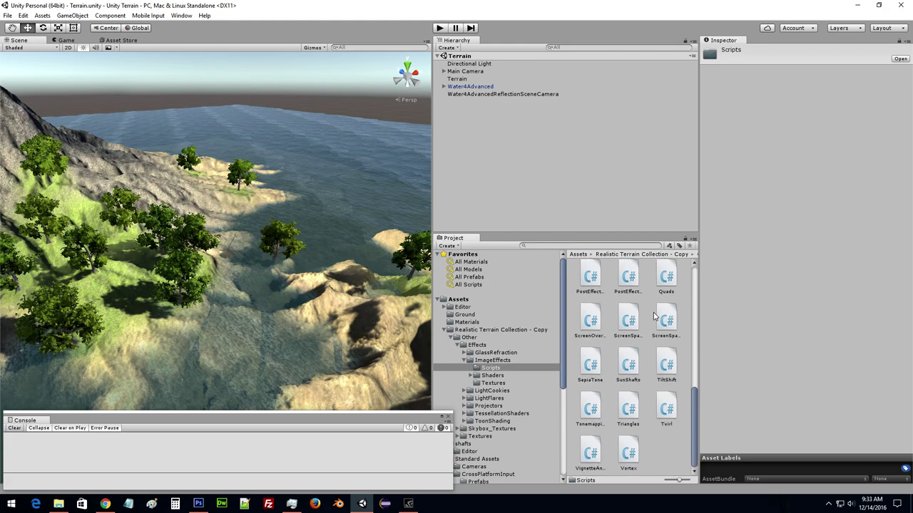
pyautogui.scroll(4, 654, 316)
pyautogui.scroll(4, 654, 316)
pyautogui.scroll(4, 655, 316)
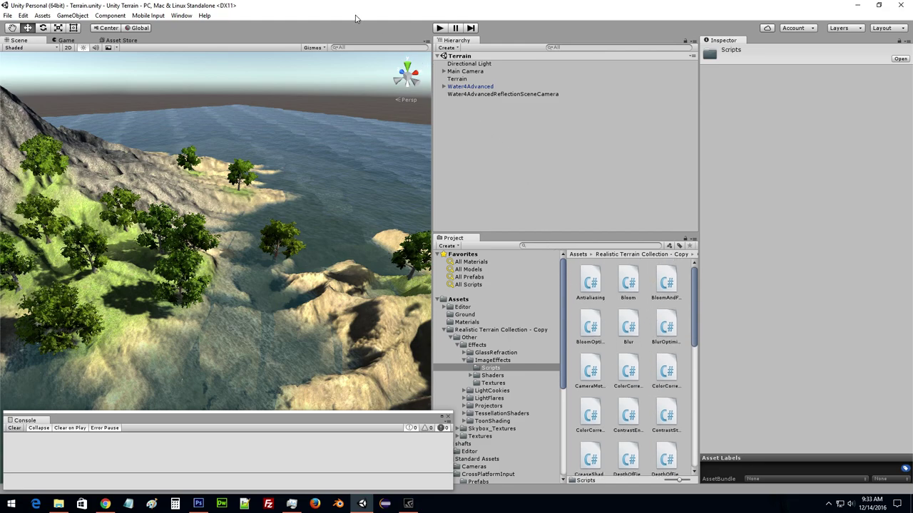
# Start a new play test and select the Main Camera, scrolling down its Inspector.
pyautogui.click(438, 29)
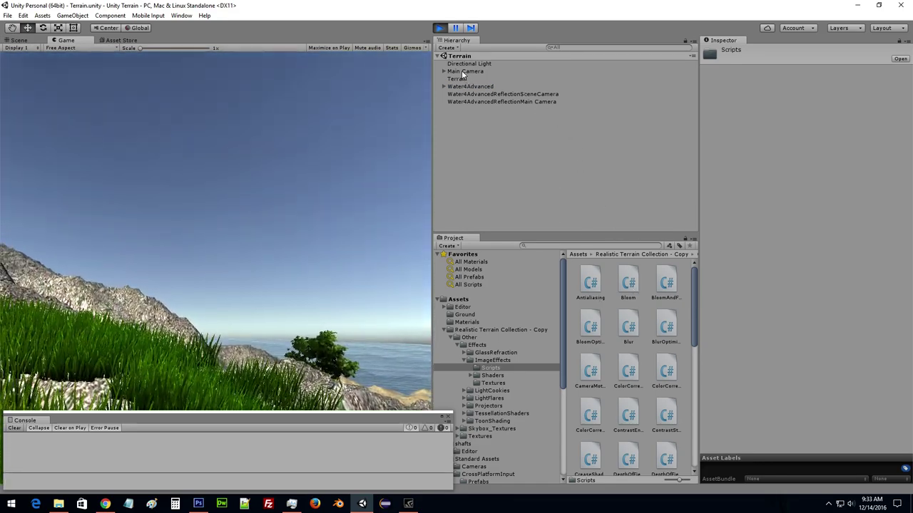
pyautogui.click(467, 72)
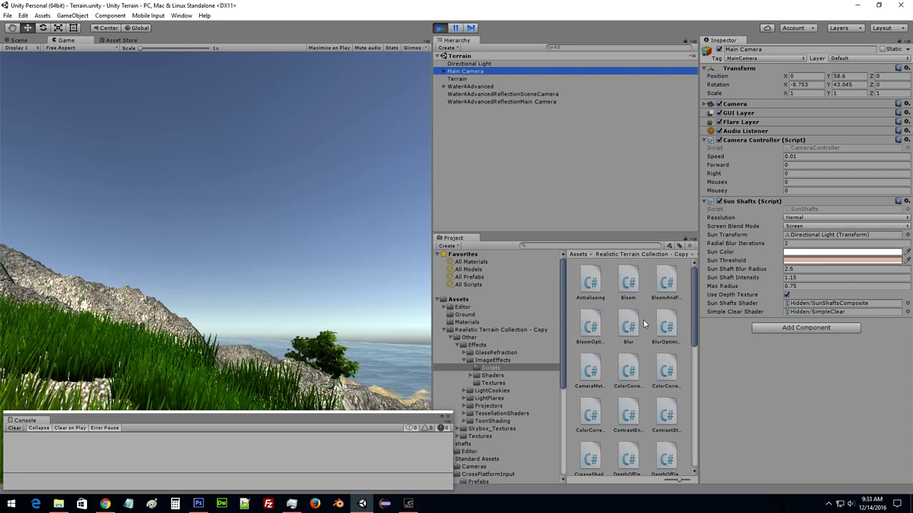
pyautogui.scroll(-1, 618, 332)
pyautogui.scroll(-1, 620, 340)
pyautogui.scroll(-1, 622, 347)
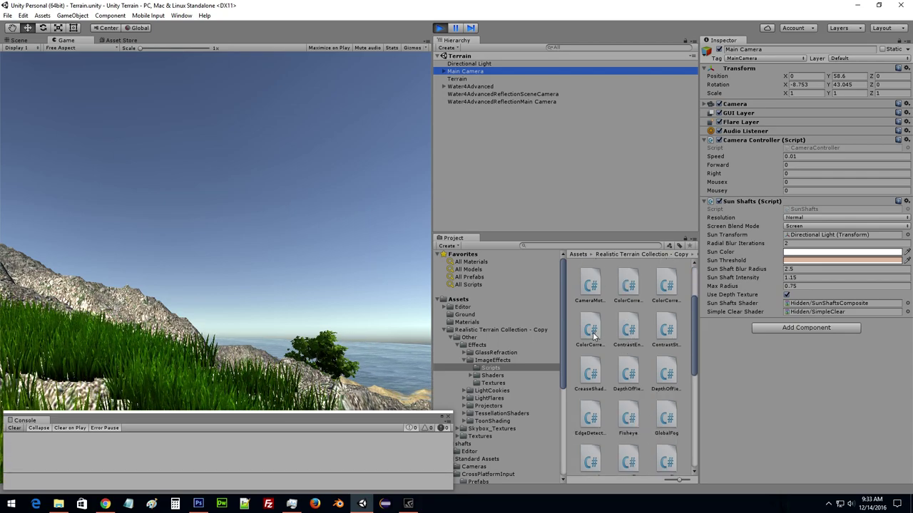
pyautogui.scroll(-1, 617, 343)
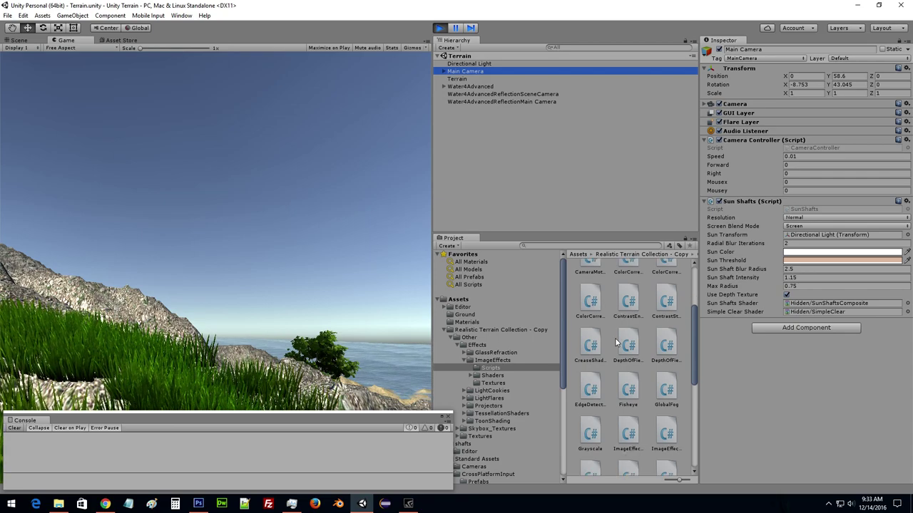
# Add the DepthOfField script to the Main Camera, enable it, and resume from the error pause.
pyautogui.moveTo(633, 347); pyautogui.dragTo(798, 357)
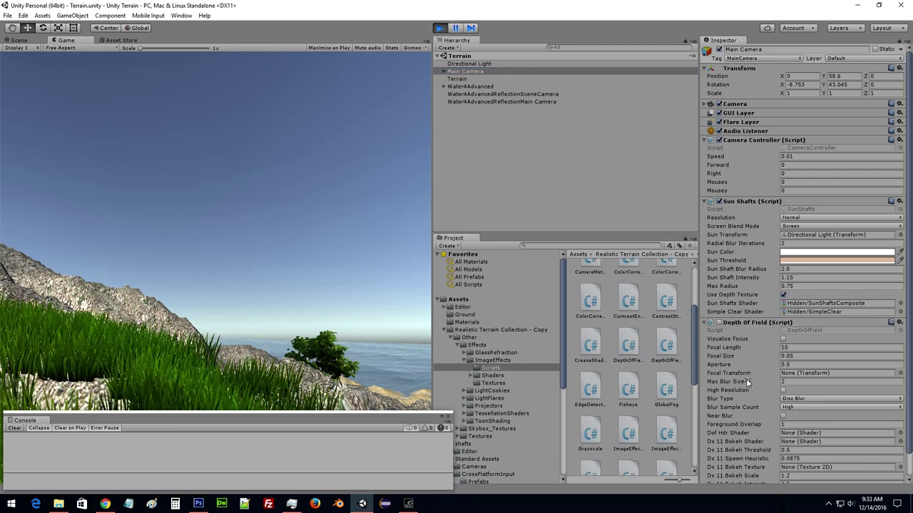
pyautogui.scroll(-1, 726, 328)
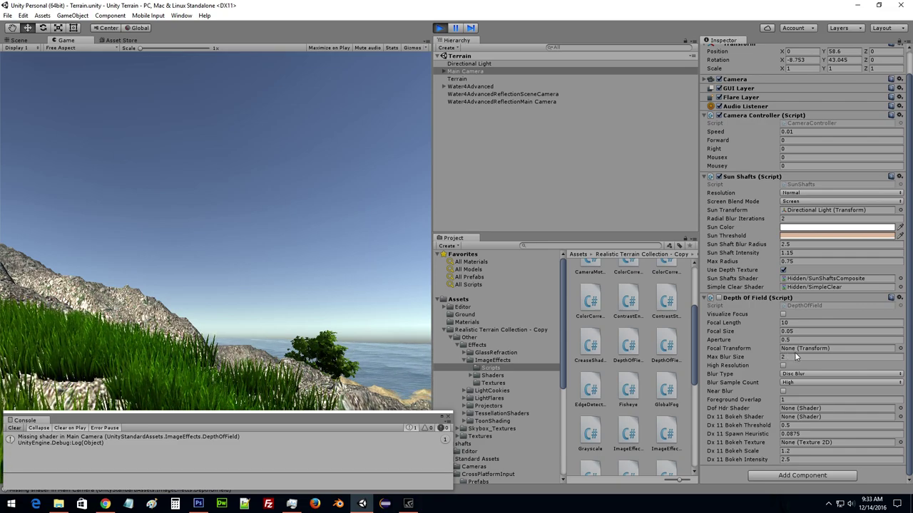
pyautogui.click(719, 298)
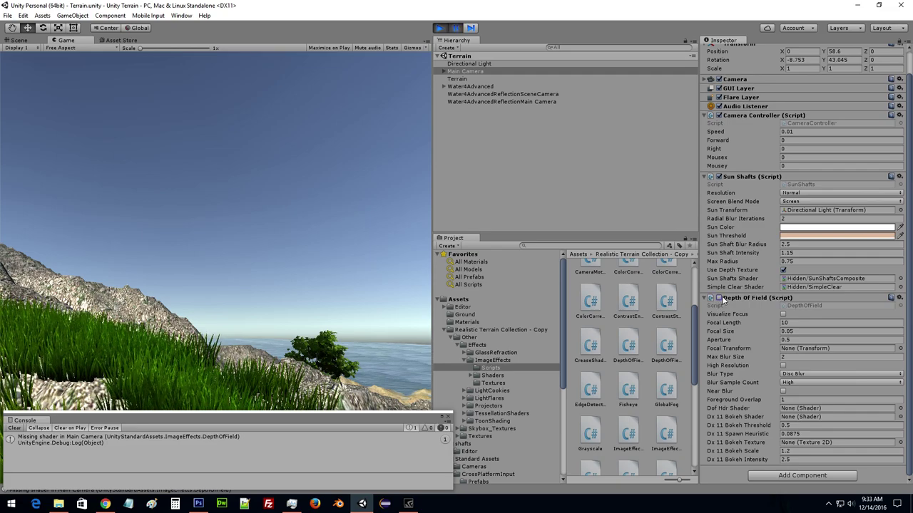
pyautogui.click(457, 30)
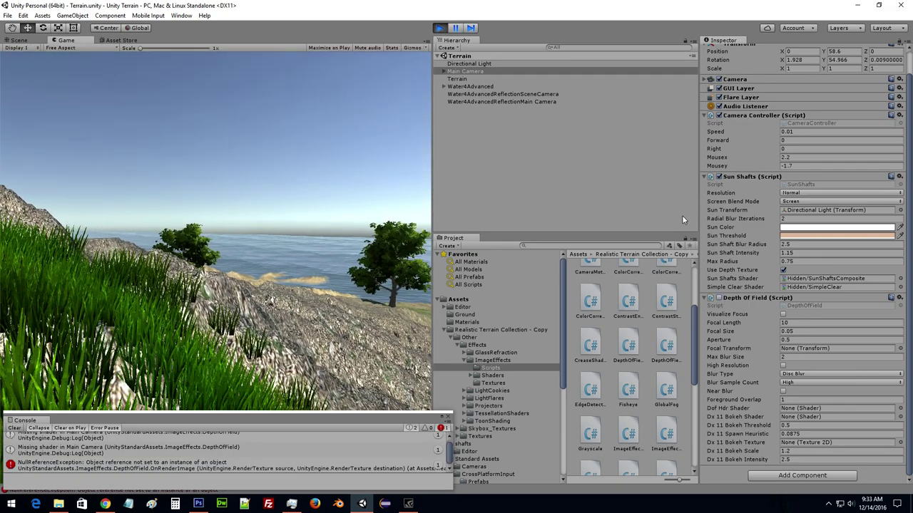
# Toggle Visualize Focus, then remove the Depth Of Field component from the camera.
pyautogui.click(783, 314)
pyautogui.rightClick(754, 300)
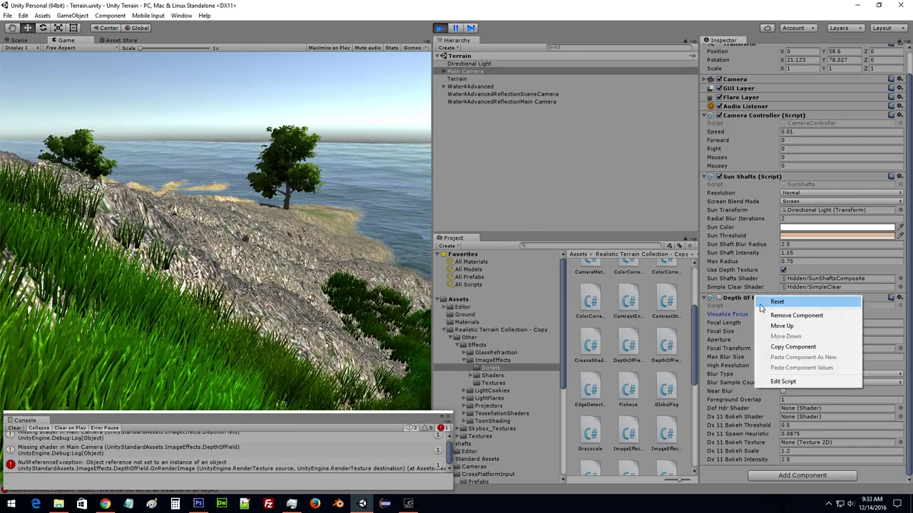
pyautogui.click(771, 314)
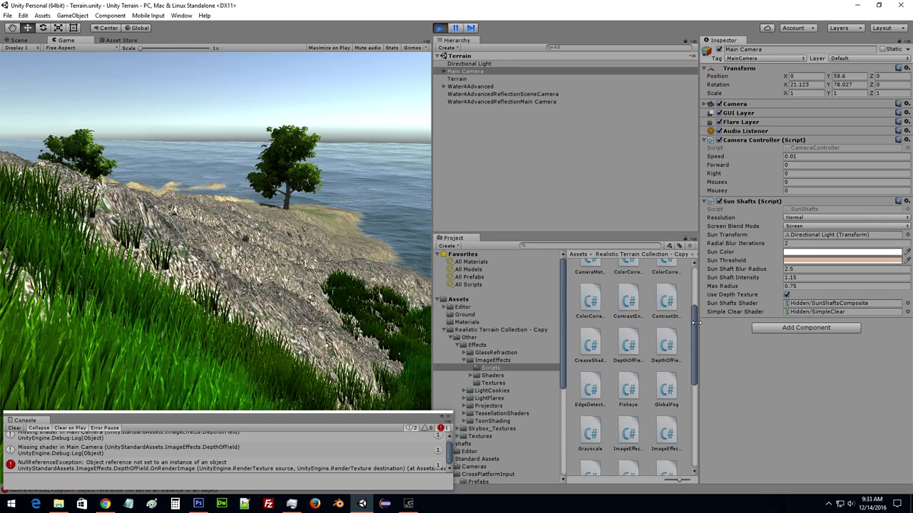
# Add the GlobalFog script to the Main Camera and open its Fog Shader picker.
pyautogui.moveTo(693, 334); pyautogui.dragTo(697, 363)
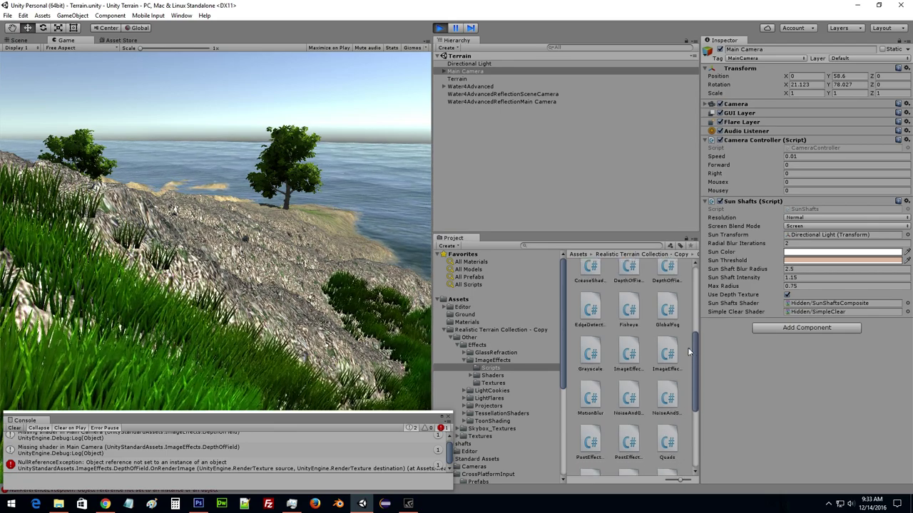
pyautogui.moveTo(667, 310); pyautogui.dragTo(740, 370)
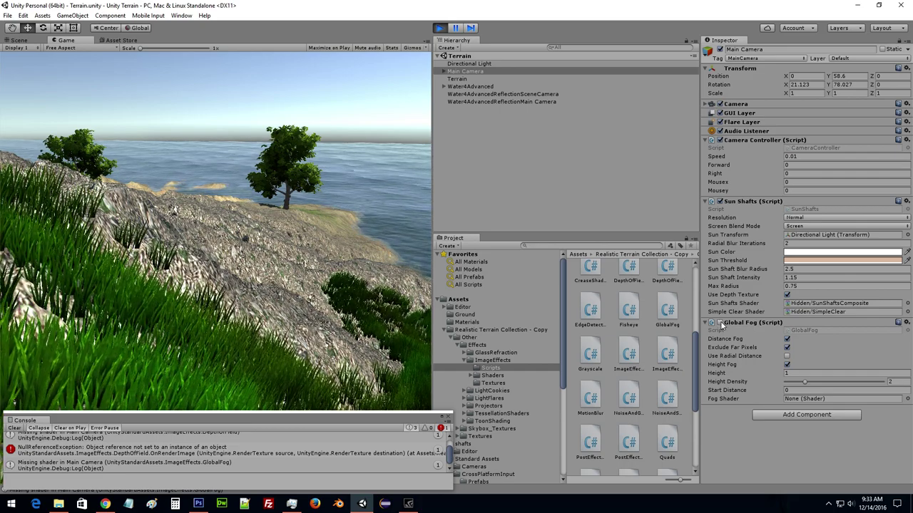
pyautogui.click(906, 401)
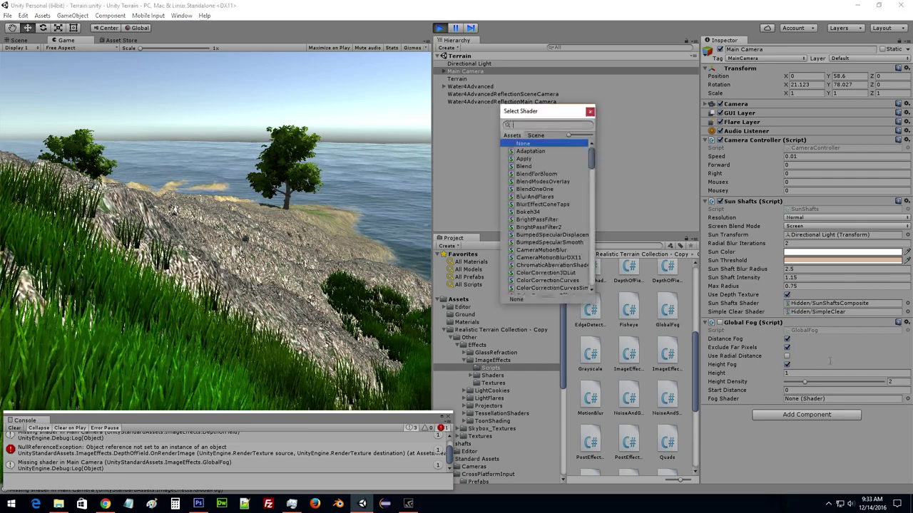
# Browse the shader list, then close it without choosing a Fog Shader.
pyautogui.scroll(-2, 528, 188)
pyautogui.scroll(-3, 529, 193)
pyautogui.scroll(-3, 528, 193)
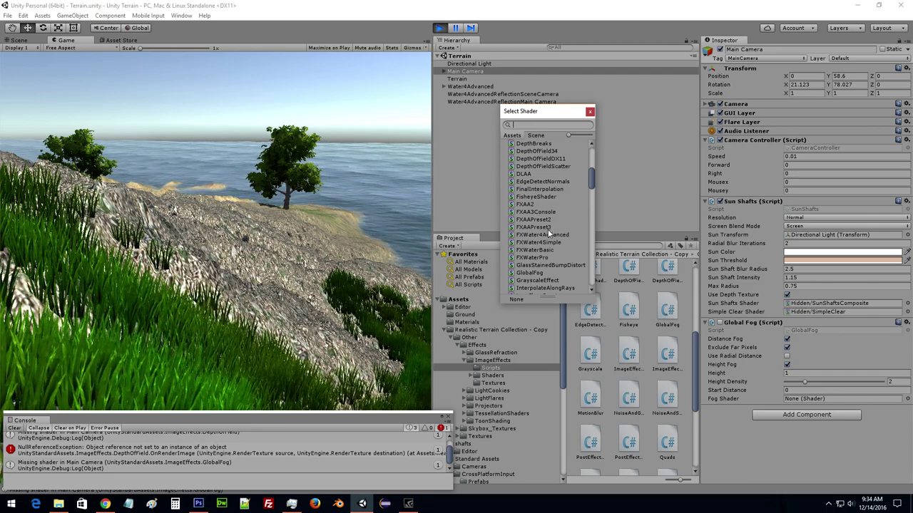
pyautogui.scroll(-2, 547, 229)
pyautogui.scroll(-2, 549, 238)
pyautogui.scroll(-2, 549, 238)
pyautogui.scroll(-2, 549, 235)
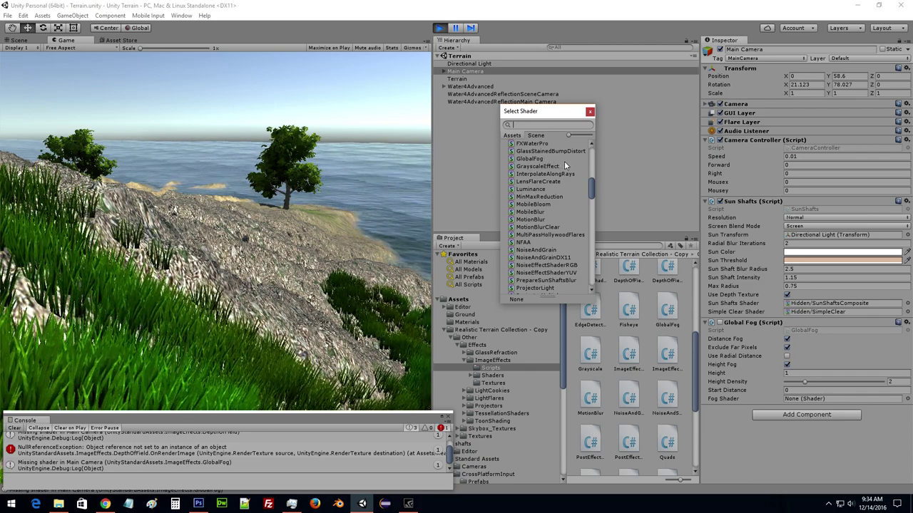
pyautogui.scroll(-3, 564, 161)
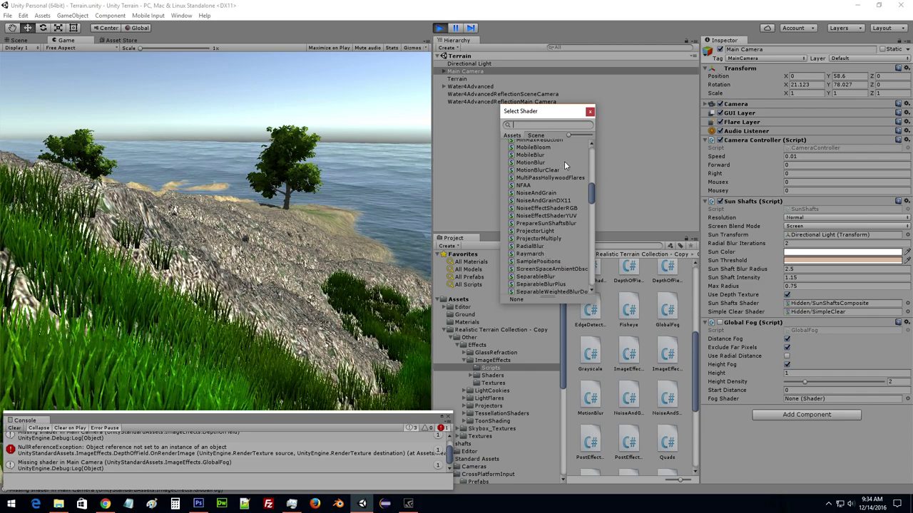
pyautogui.scroll(-3, 564, 161)
pyautogui.scroll(-2, 564, 161)
pyautogui.scroll(-2, 564, 161)
pyautogui.scroll(-2, 564, 161)
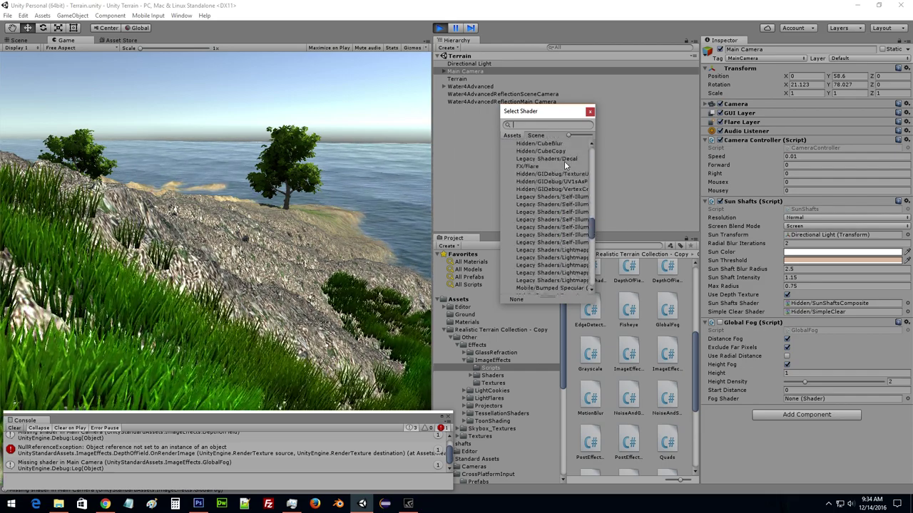
pyautogui.scroll(-2, 564, 161)
pyautogui.scroll(-3, 565, 166)
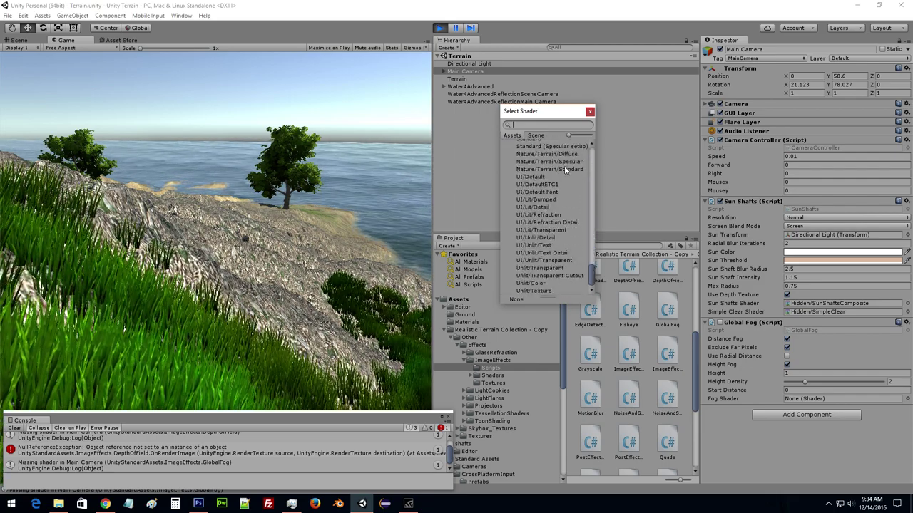
pyautogui.moveTo(591, 274); pyautogui.dragTo(599, 153)
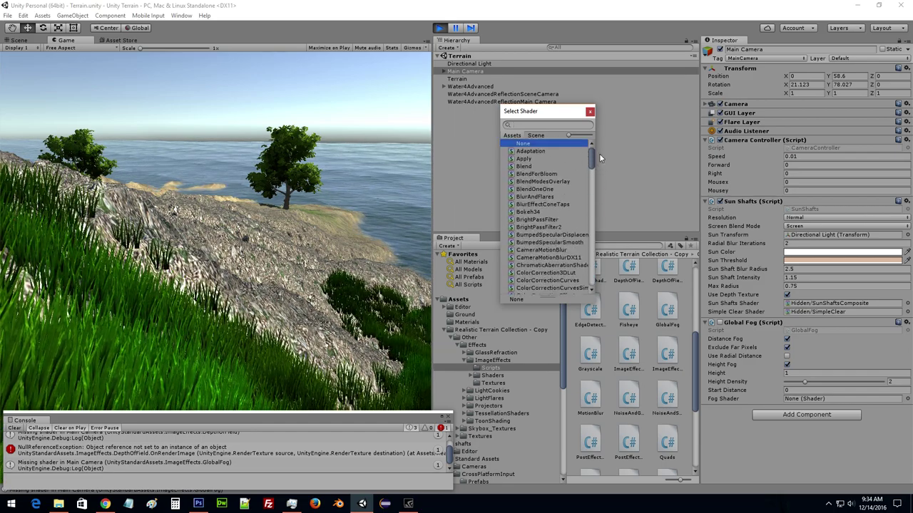
pyautogui.click(589, 112)
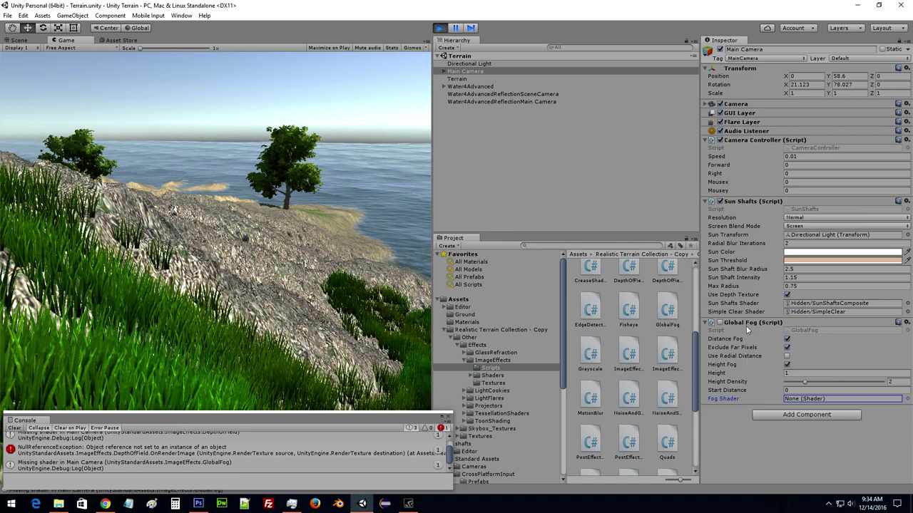
# Search 'fog' in the shader picker and assign Hidden/GlobalFog as the Global Fog shader.
pyautogui.click(719, 323)
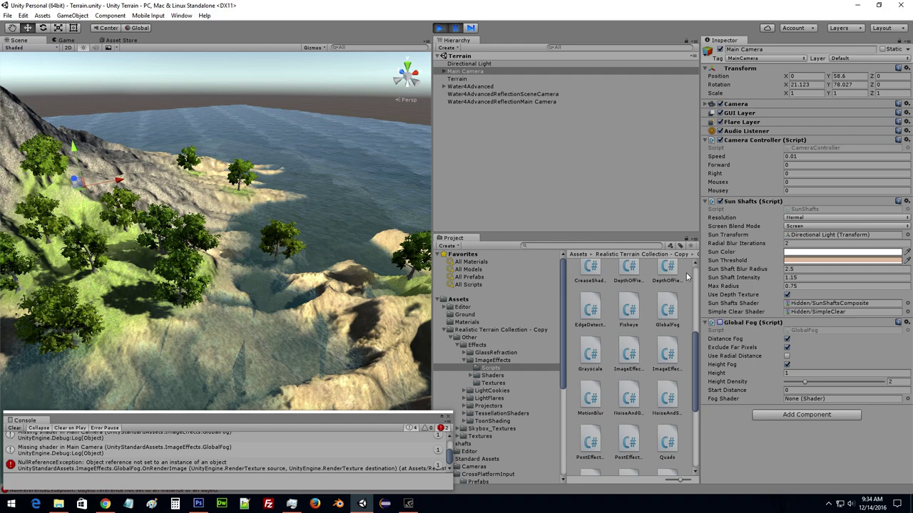
pyautogui.click(908, 399)
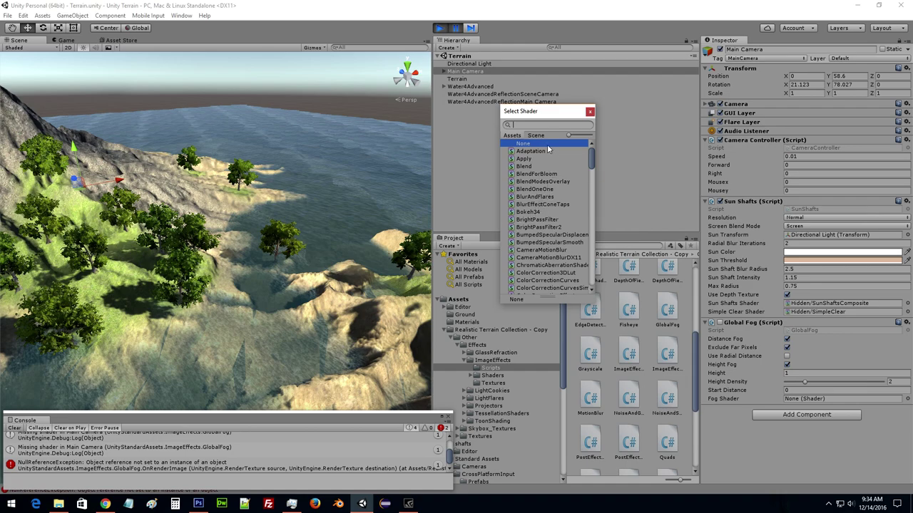
pyautogui.write('fog')
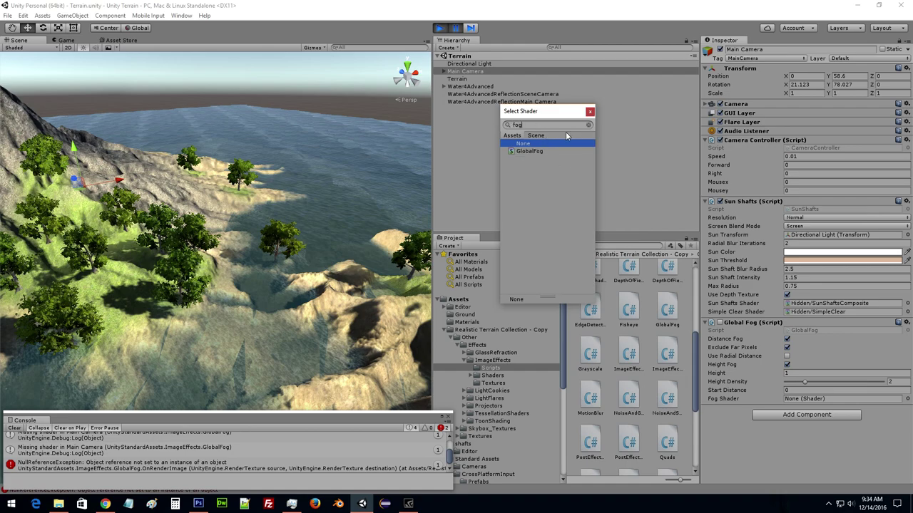
pyautogui.click(536, 151)
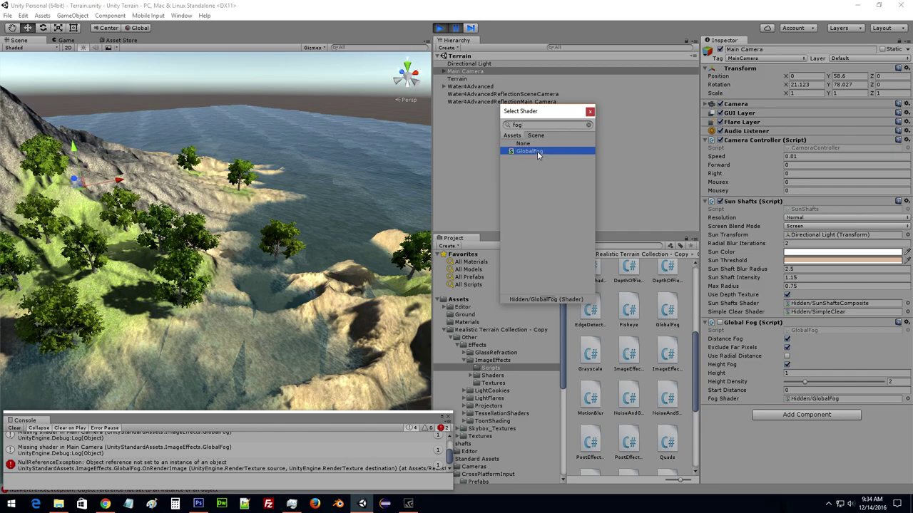
pyautogui.click(589, 112)
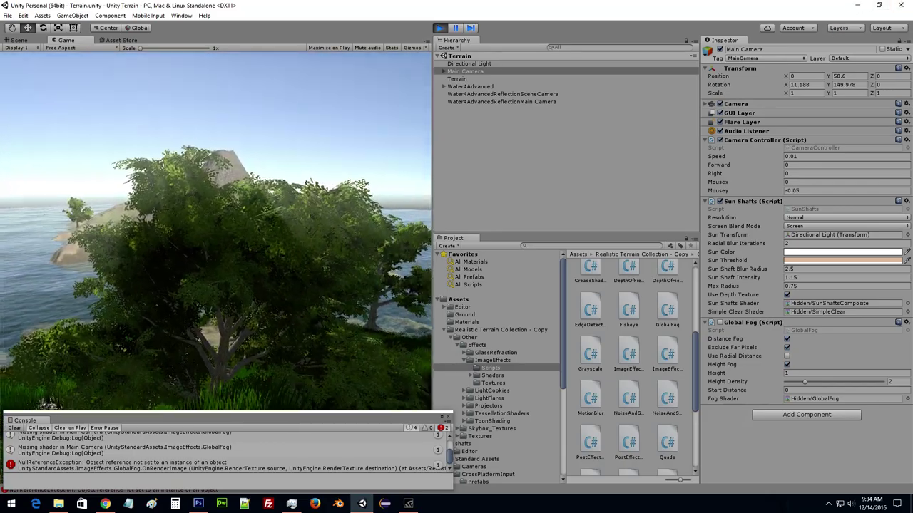
# Fly the camera toward the shore, select Main Camera, and adjust fog height density and start distance.
pyautogui.press('w')
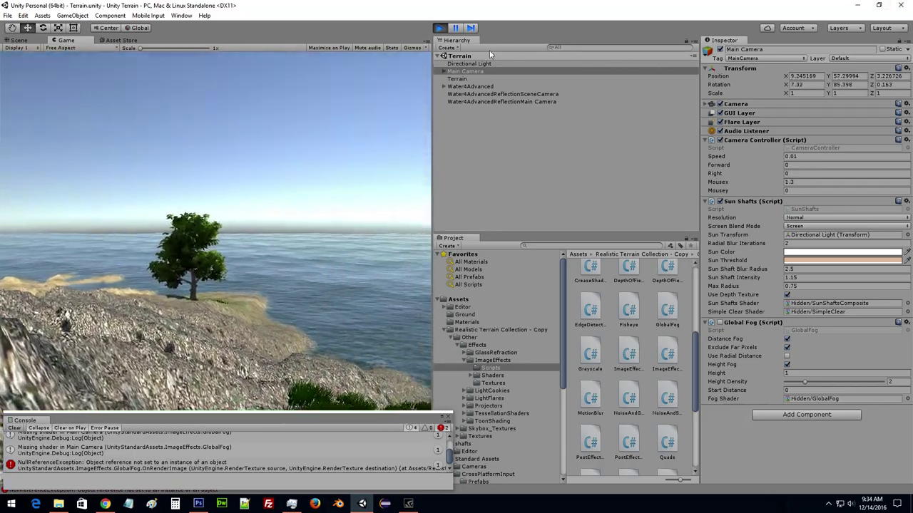
pyautogui.click(617, 147)
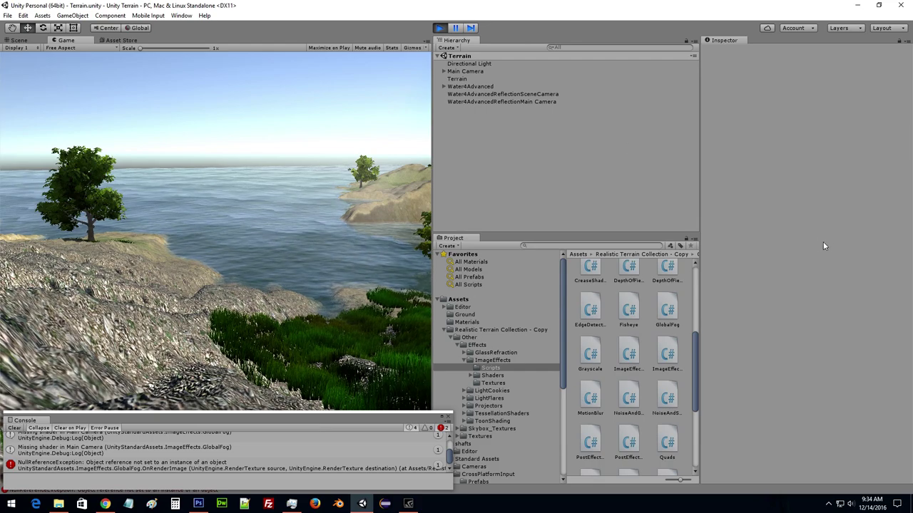
pyautogui.click(463, 72)
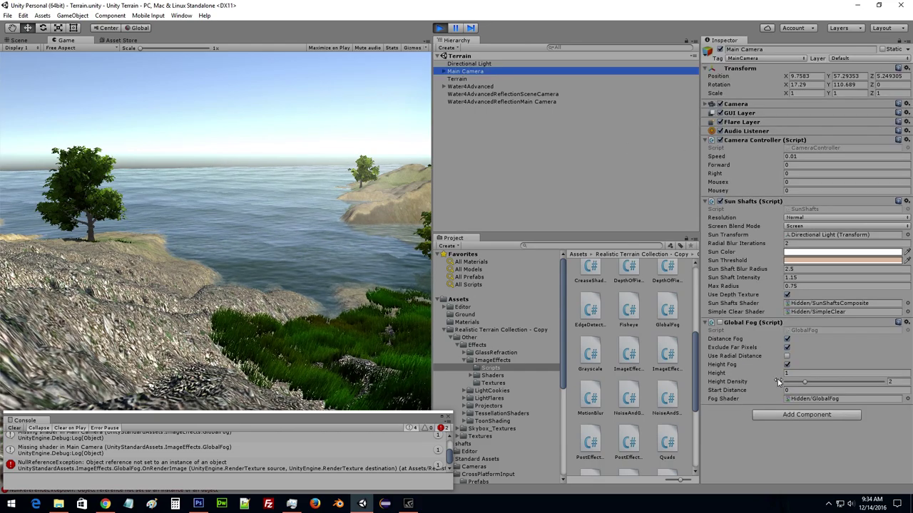
pyautogui.moveTo(804, 381); pyautogui.dragTo(873, 381)
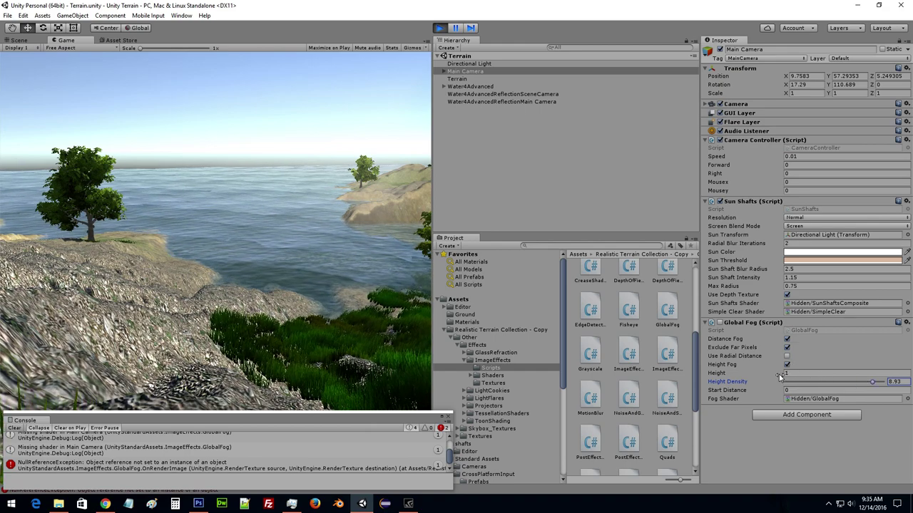
pyautogui.moveTo(780, 391); pyautogui.dragTo(417, 413)
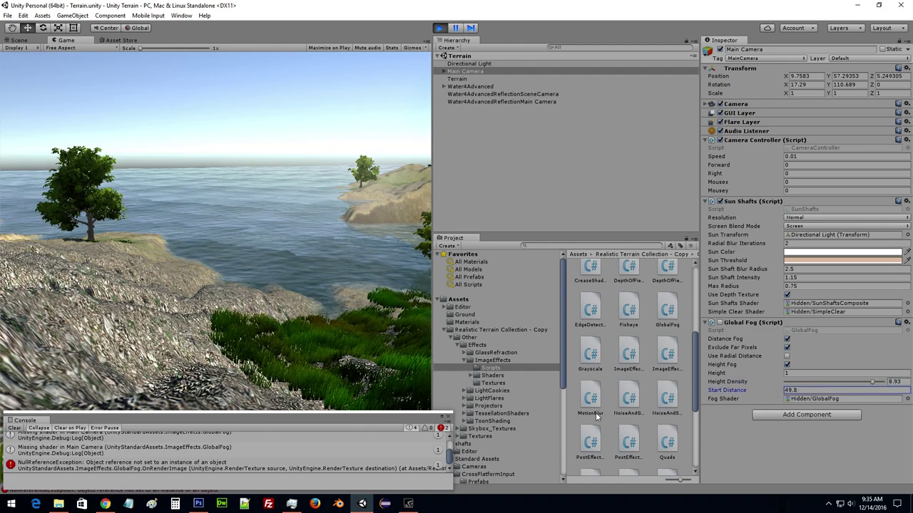
# Enable Global Fog with Start Distance 55.5, Height 23.1 and Height Density 0.001.
pyautogui.click(719, 323)
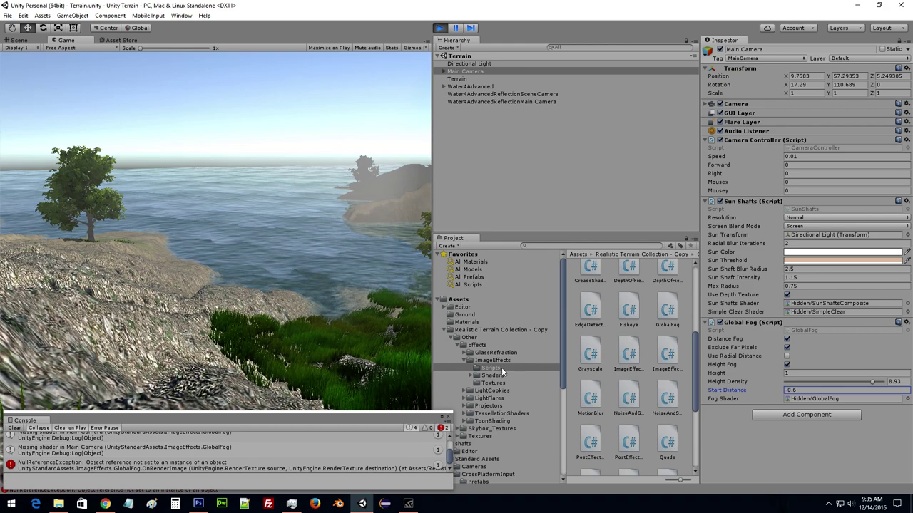
pyautogui.moveTo(884, 394); pyautogui.dragTo(187, 361)
pyautogui.moveTo(93, 366)
pyautogui.mouseDown()
pyautogui.moveTo(304, 340)
pyautogui.moveTo(668, 343)
pyautogui.mouseUp()
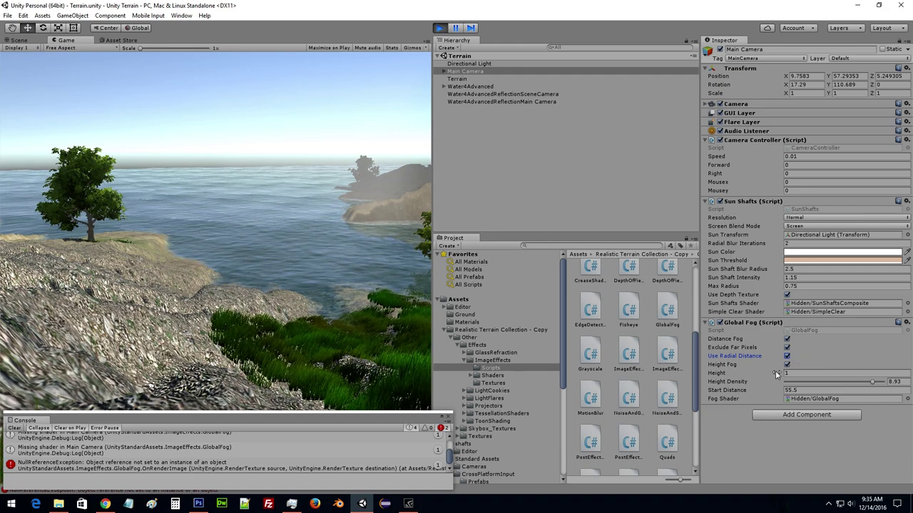
pyautogui.moveTo(777, 374); pyautogui.dragTo(858, 385)
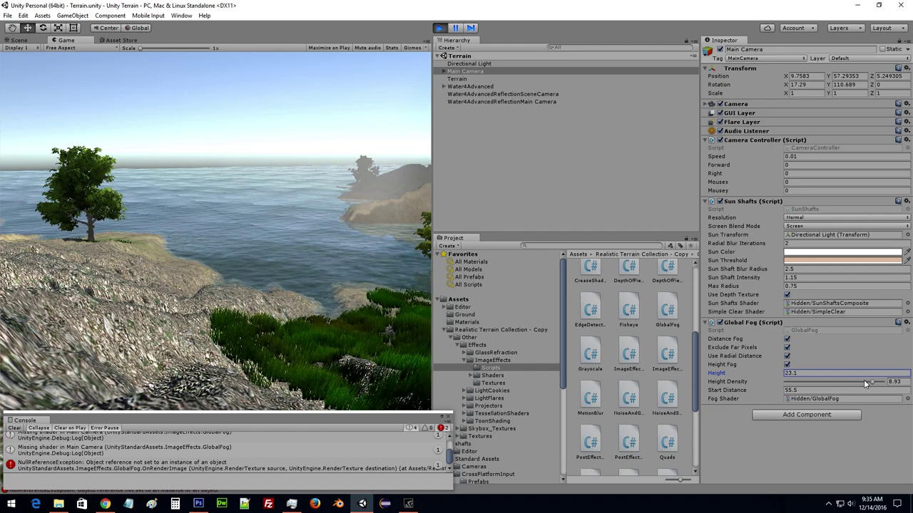
pyautogui.moveTo(872, 381); pyautogui.dragTo(787, 383)
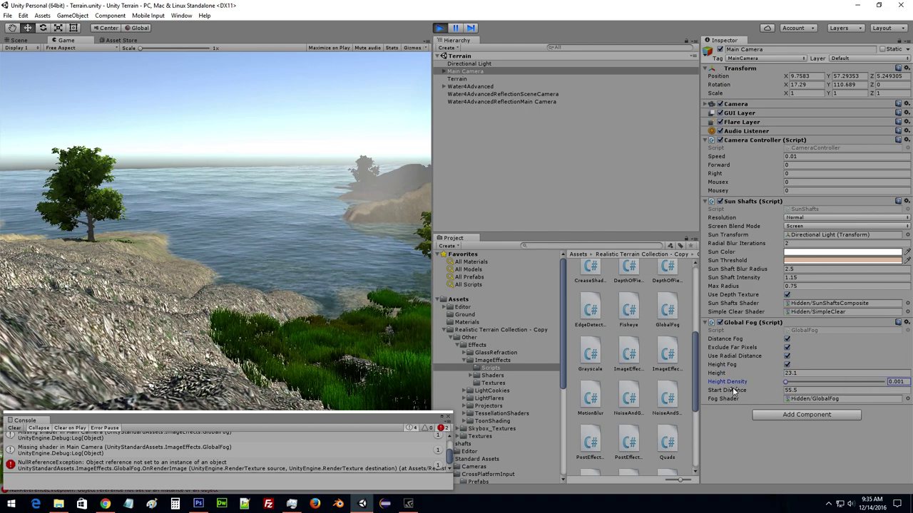
# Toggle Global Fog off and back on, and turn the game camera toward the mountain island.
pyautogui.click(720, 323)
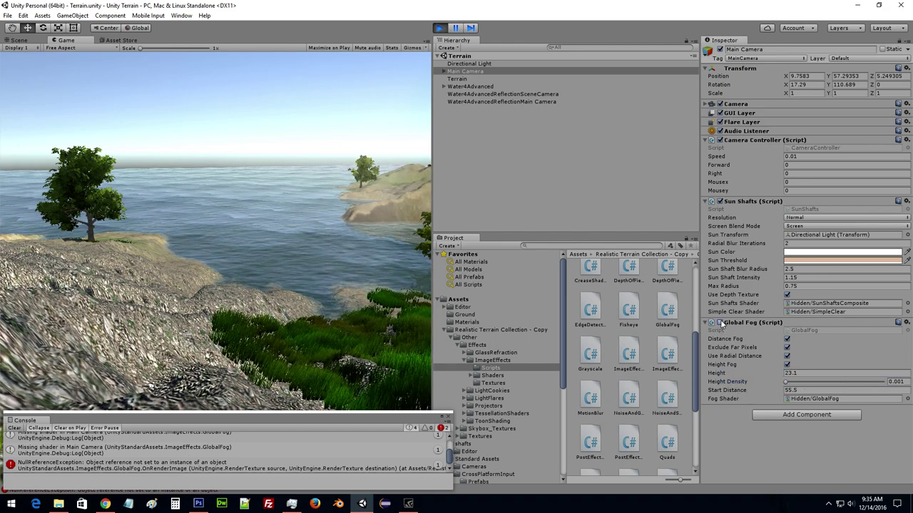
pyautogui.click(720, 322)
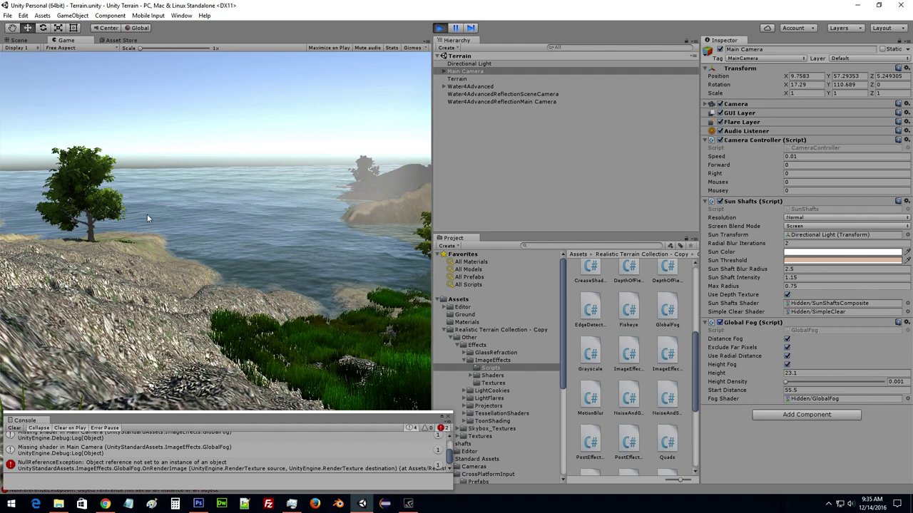
pyautogui.moveTo(120, 207); pyautogui.dragTo(330, 199)
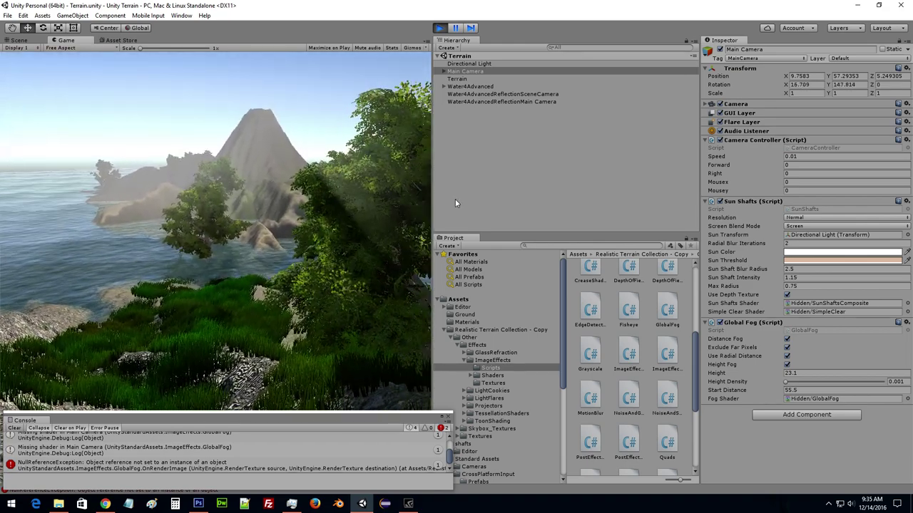
pyautogui.click(485, 214)
# Max out Height Density and set fog Height to 25.47 and Start Distance to 110.2.
pyautogui.click(467, 72)
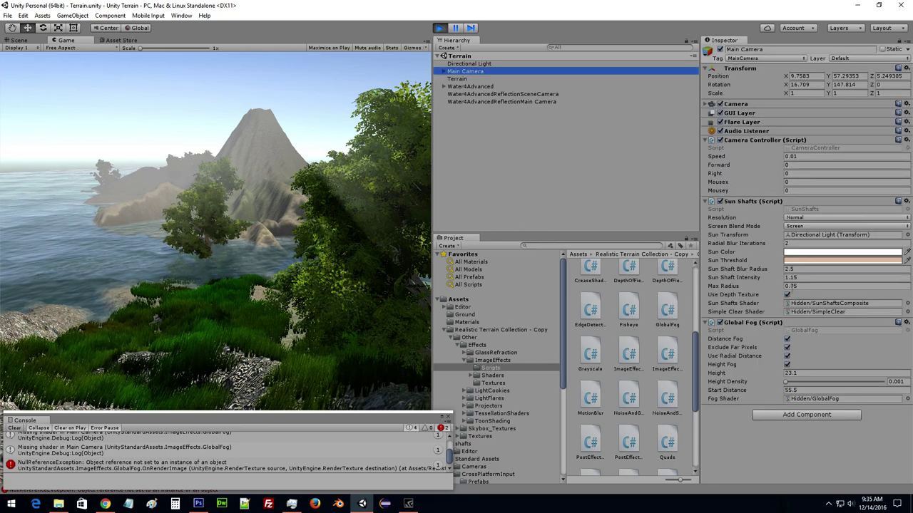
pyautogui.moveTo(800, 383)
pyautogui.mouseDown()
pyautogui.moveTo(884, 382)
pyautogui.moveTo(784, 382)
pyautogui.mouseUp()
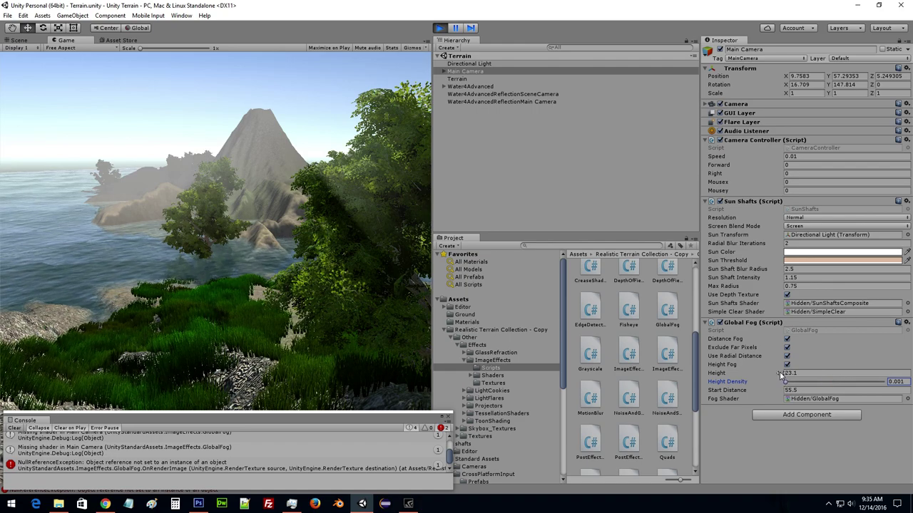
pyautogui.click(809, 372)
pyautogui.write('631')
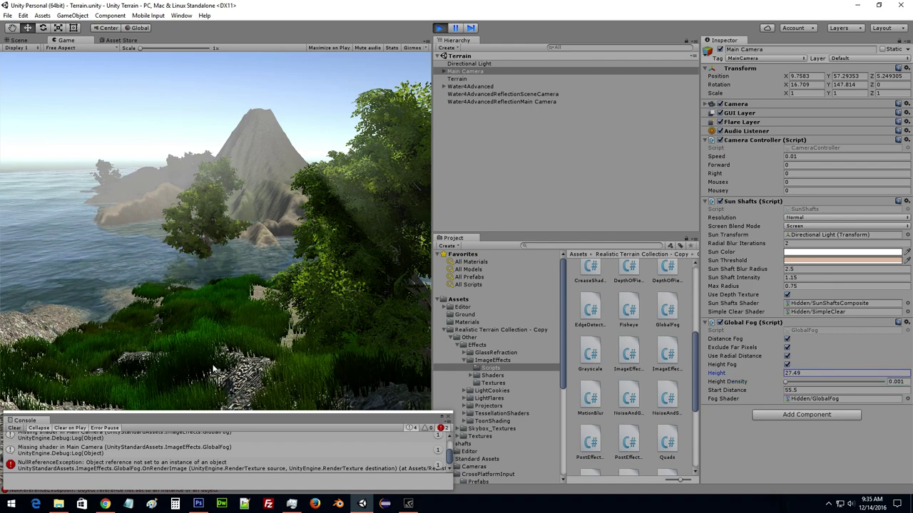
pyautogui.moveTo(715, 373)
pyautogui.mouseDown()
pyautogui.moveTo(119, 385)
pyautogui.moveTo(444, 339)
pyautogui.moveTo(51, 400)
pyautogui.mouseUp()
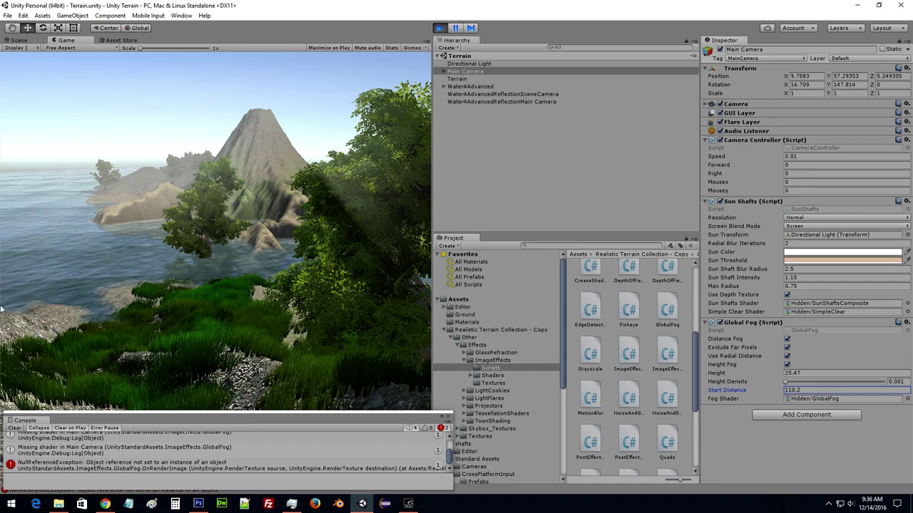
# Replace Global Fog with a Fisheye effect using FisheyeShader.
pyautogui.rightClick(766, 322)
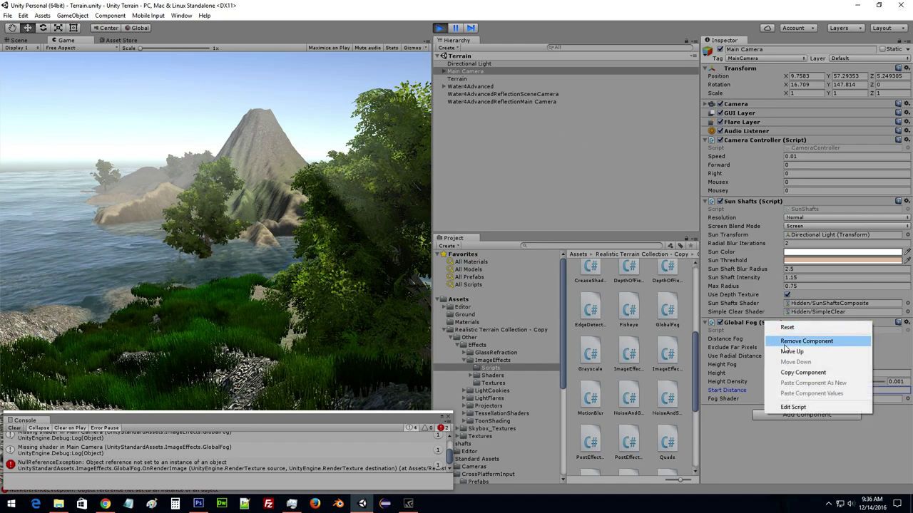
pyautogui.click(786, 341)
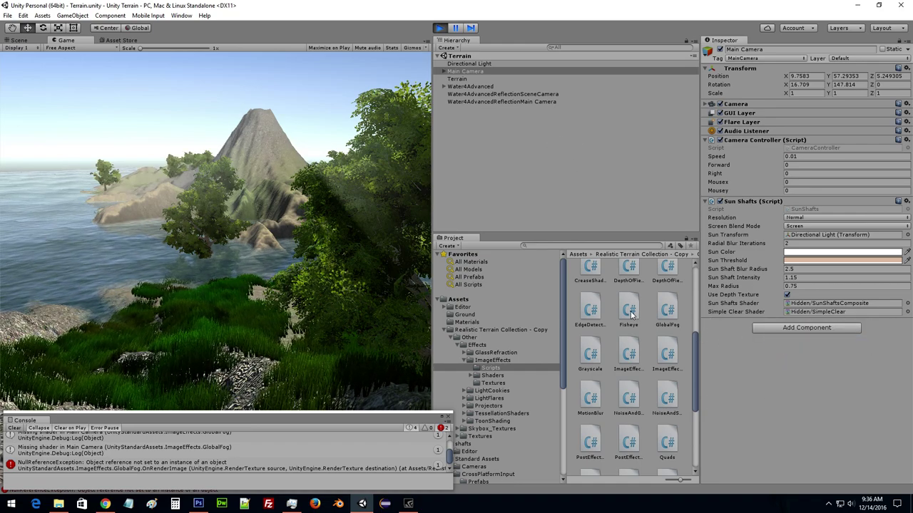
pyautogui.moveTo(629, 312); pyautogui.dragTo(745, 374)
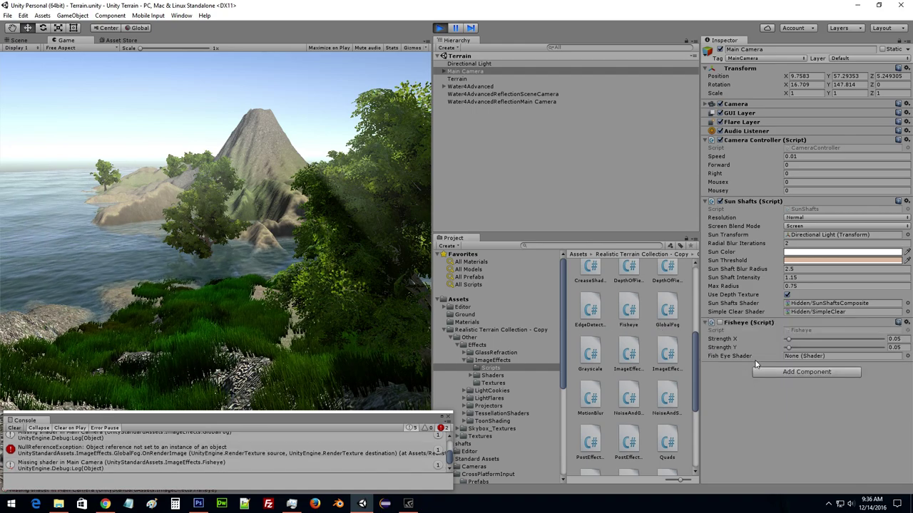
pyautogui.click(906, 356)
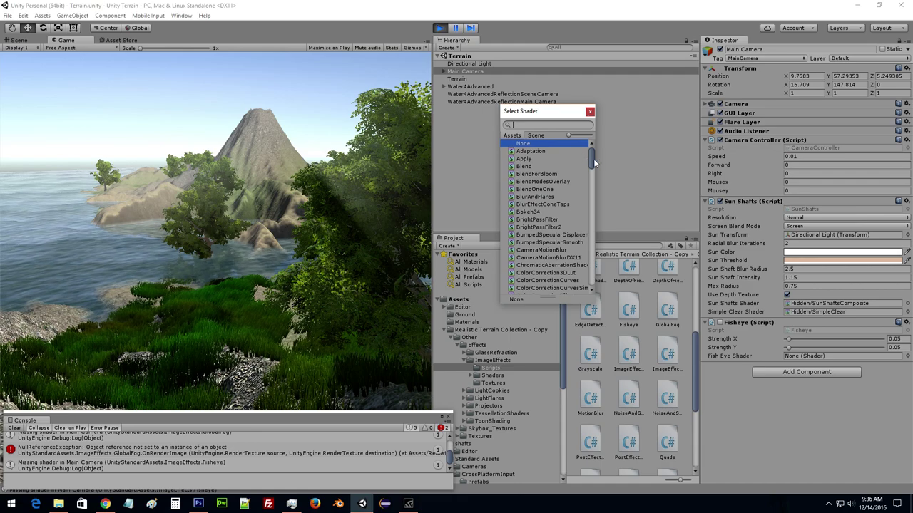
pyautogui.write('fish')
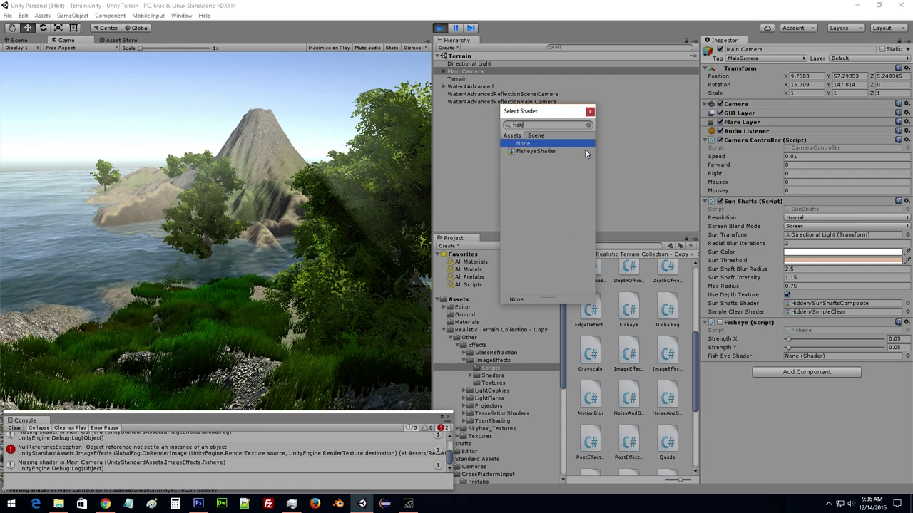
pyautogui.click(546, 152)
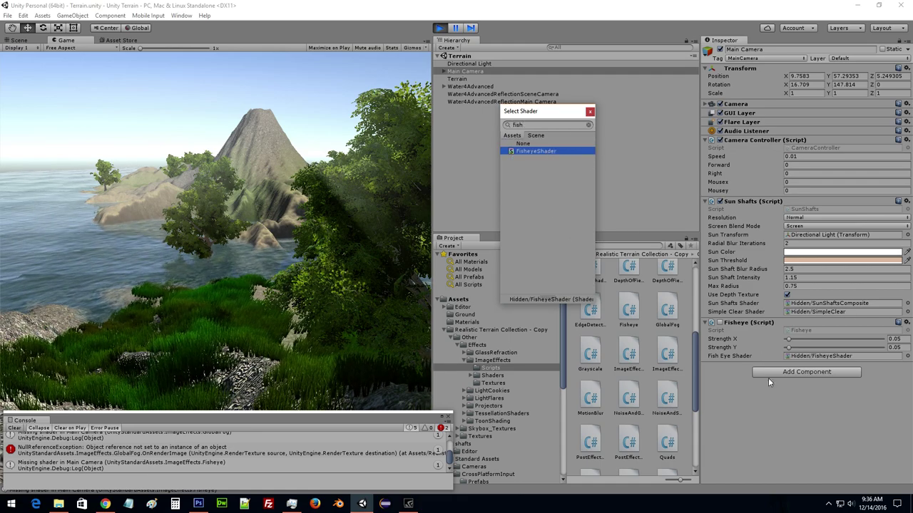
pyautogui.click(740, 390)
# Enable Fisheye, raise its horizontal strength, and view the distortion in the running game.
pyautogui.click(720, 323)
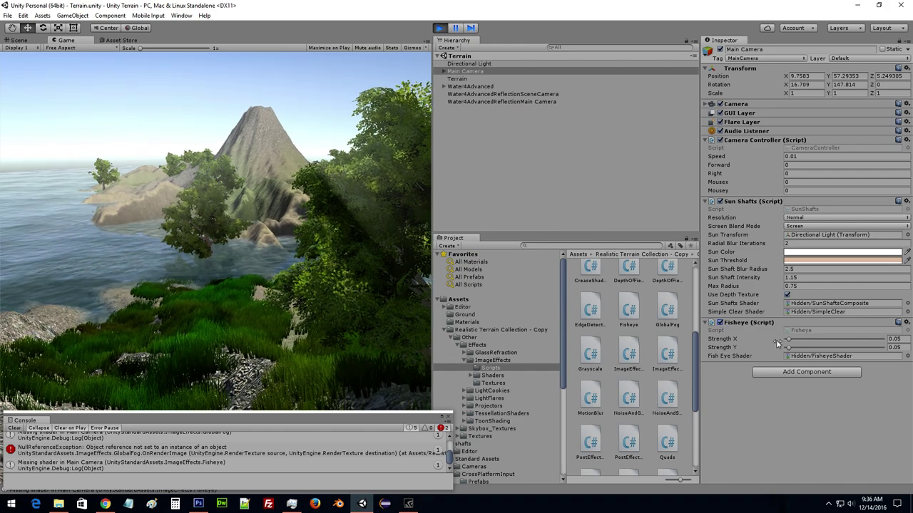
pyautogui.moveTo(788, 339)
pyautogui.mouseDown()
pyautogui.moveTo(855, 343)
pyautogui.moveTo(838, 339)
pyautogui.moveTo(825, 351)
pyautogui.moveTo(887, 345)
pyautogui.mouseUp()
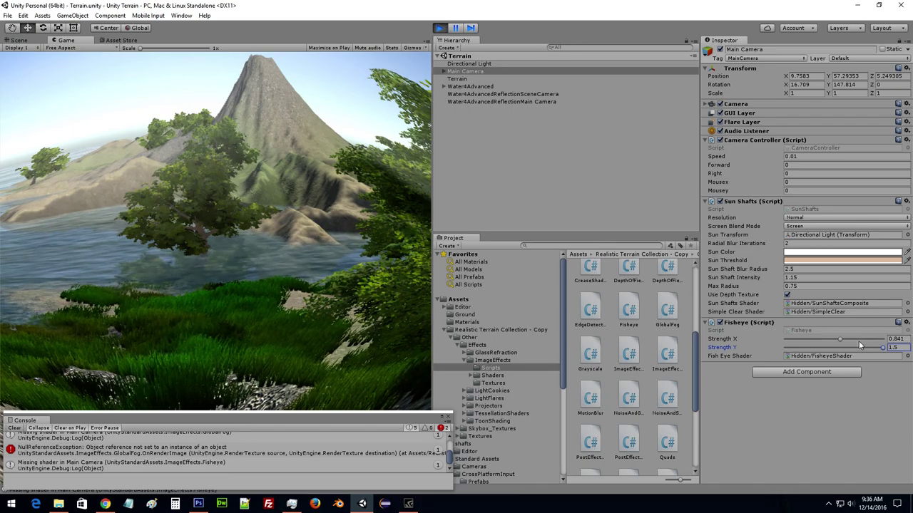
pyautogui.click(310, 182)
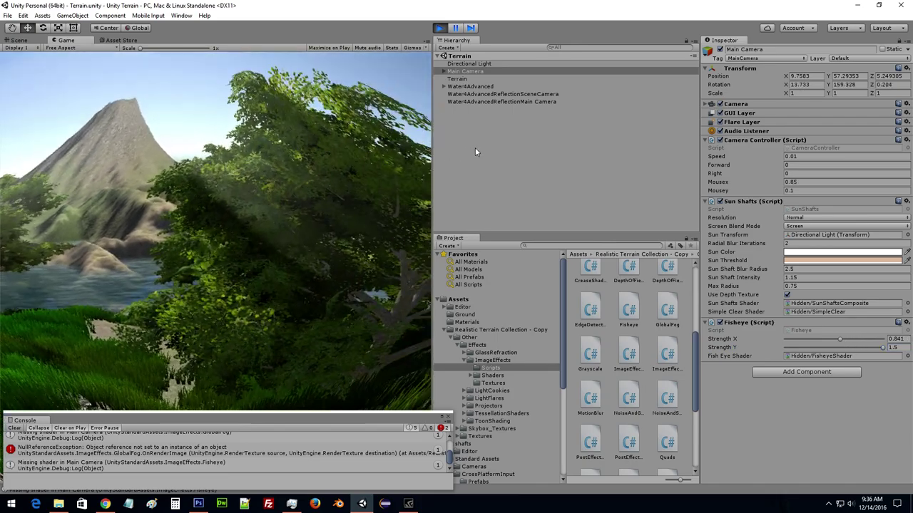
pyautogui.moveTo(232, 125)
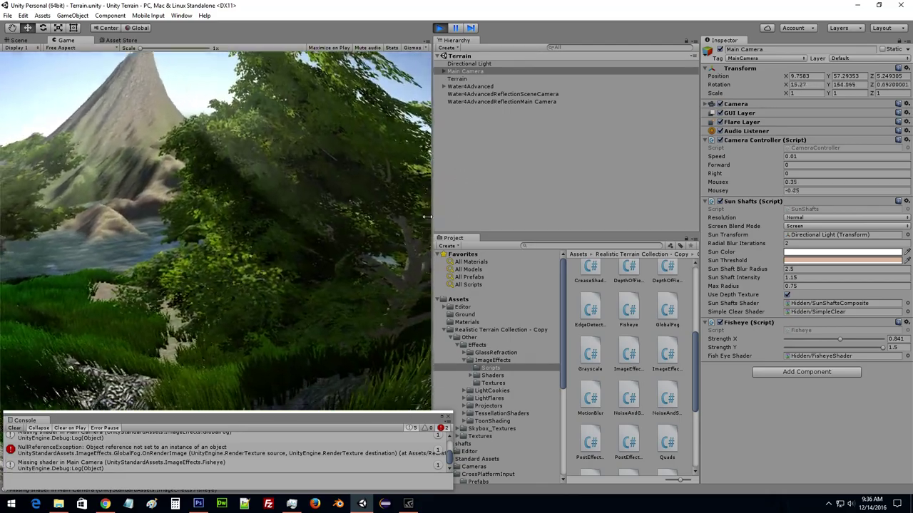
pyautogui.moveTo(2, 249)
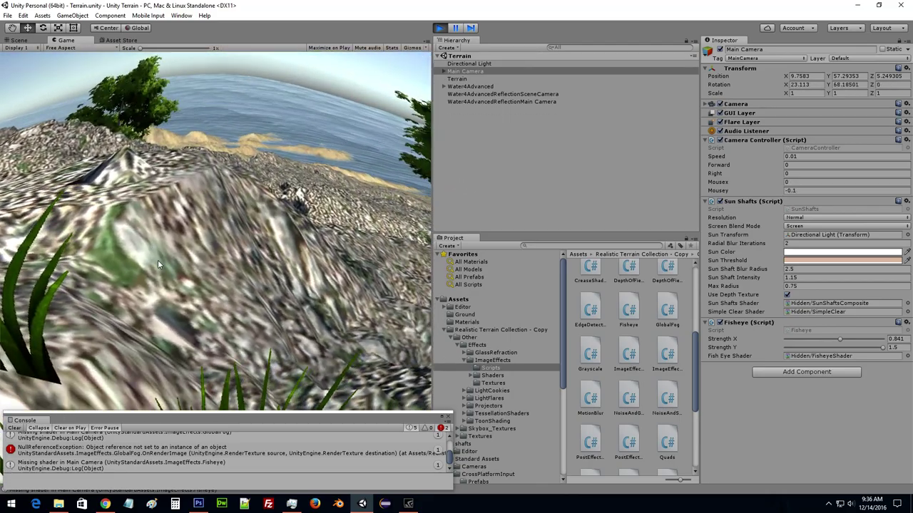
pyautogui.moveTo(80, 302)
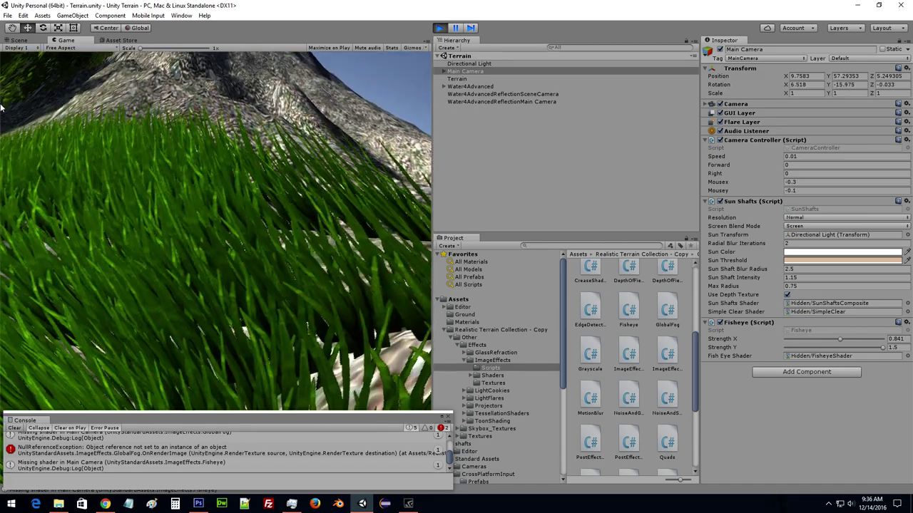
pyautogui.moveTo(510, 125)
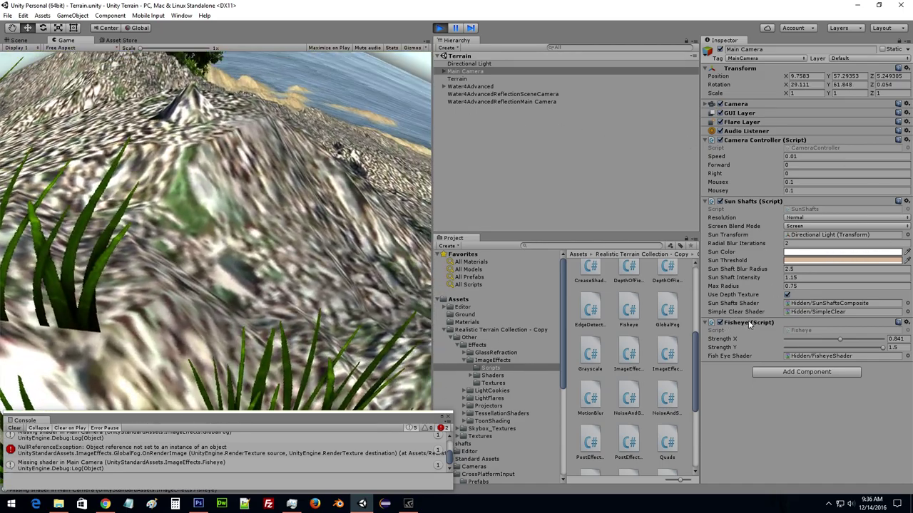
pyautogui.rightClick(748, 322)
# Remove Fisheye and add an Edge Detection effect using the Hidden/EdgeDetect shader.
pyautogui.click(781, 343)
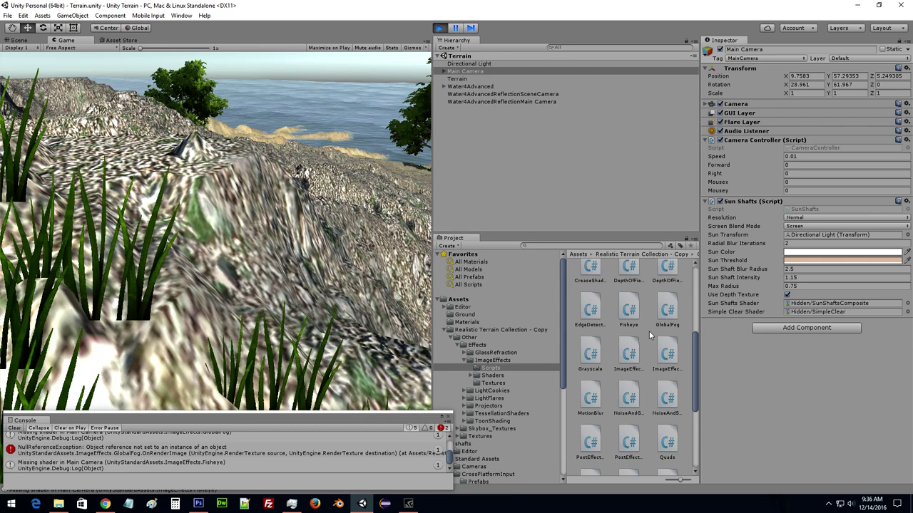
pyautogui.moveTo(590, 312); pyautogui.dragTo(808, 387)
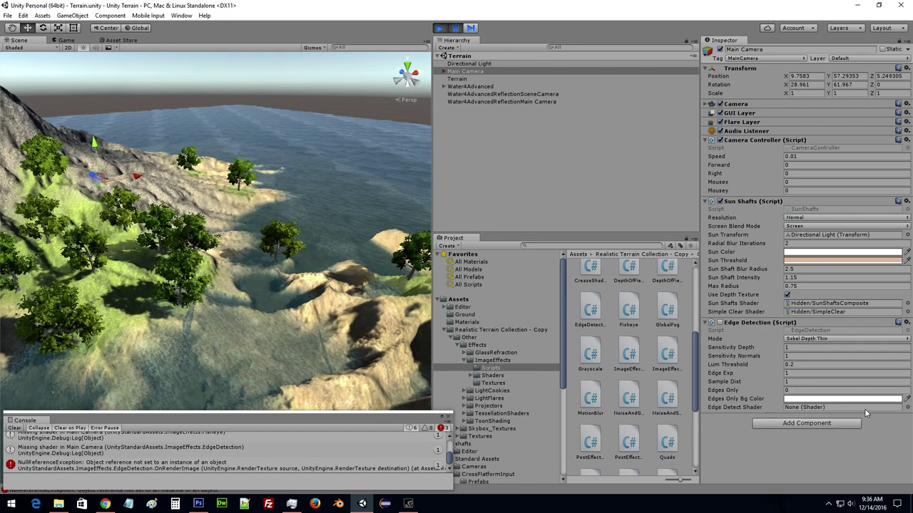
pyautogui.click(907, 408)
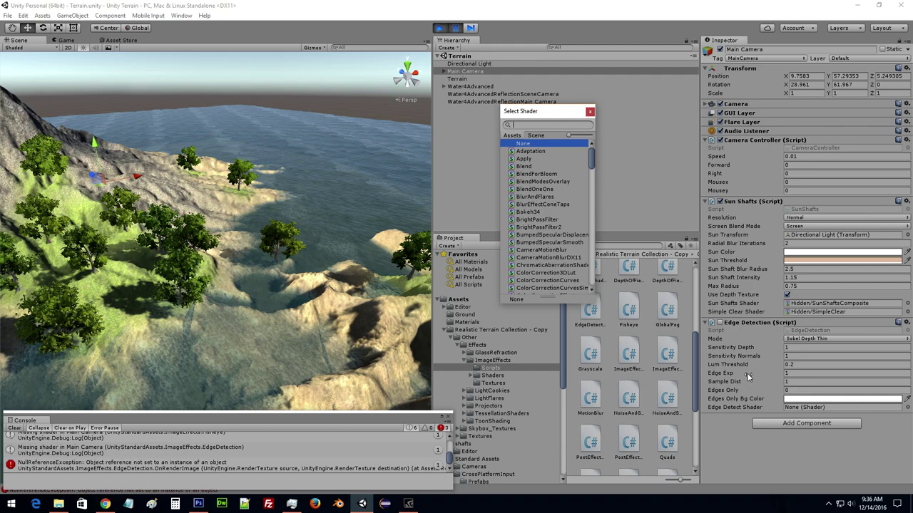
pyautogui.write('edge')
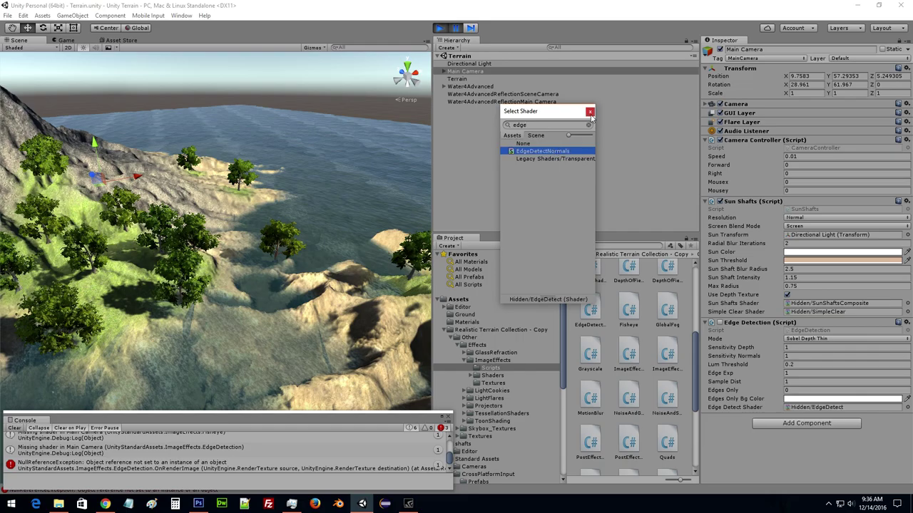
pyautogui.click(590, 113)
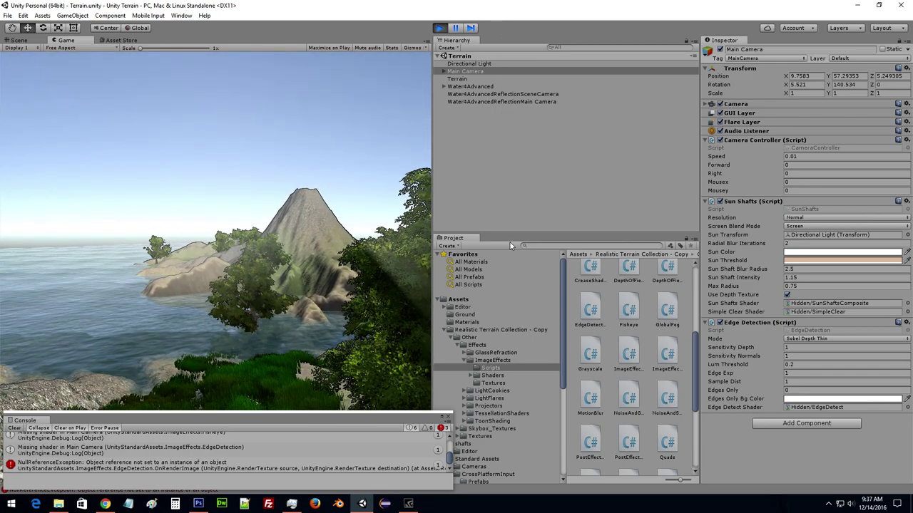
# Set Edge Detection's Sensitivity Depth to 6.3, Sensitivity Normals to 0.77 and Sample Dist to 3.52.
pyautogui.click(510, 222)
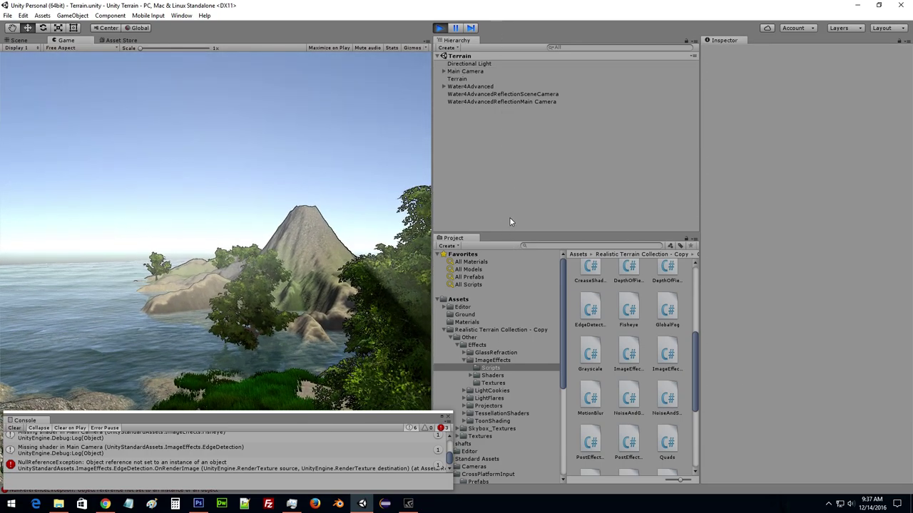
pyautogui.click(469, 71)
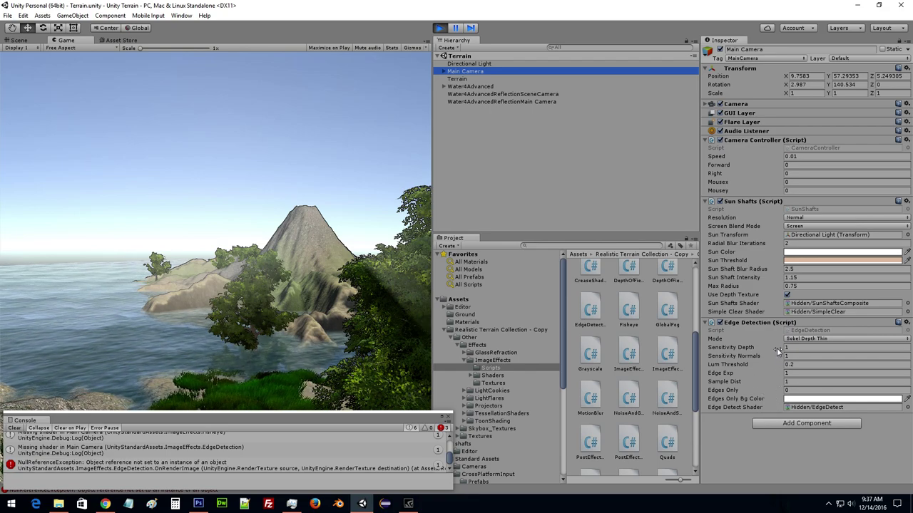
pyautogui.moveTo(769, 350); pyautogui.dragTo(799, 349)
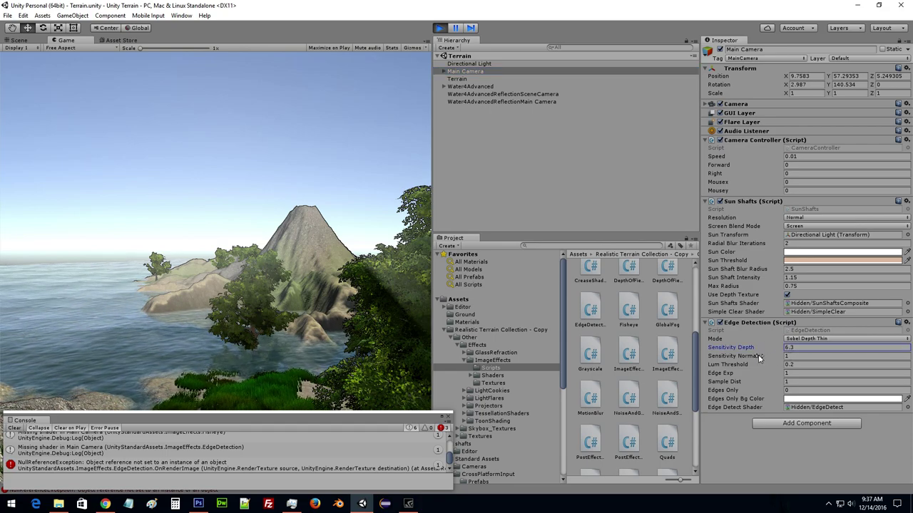
pyautogui.moveTo(758, 355)
pyautogui.mouseDown()
pyautogui.moveTo(762, 366)
pyautogui.moveTo(746, 367)
pyautogui.mouseUp()
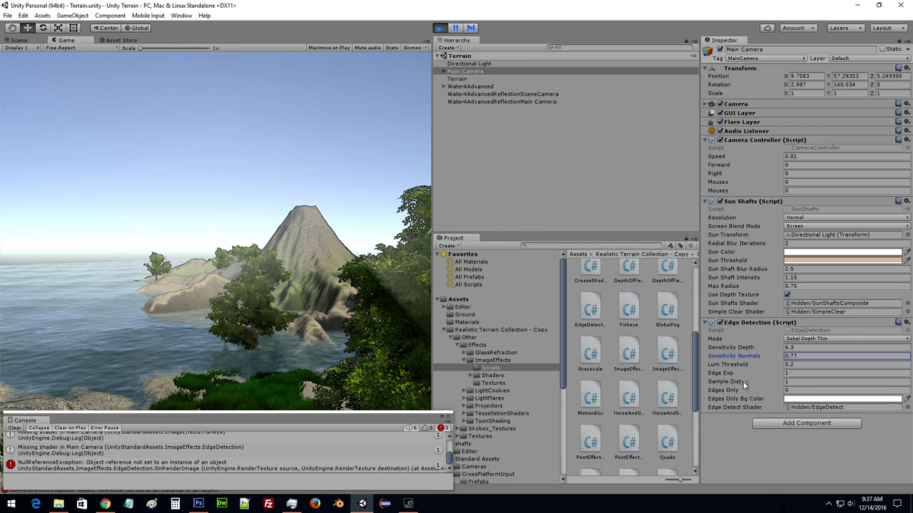
pyautogui.moveTo(744, 383)
pyautogui.mouseDown()
pyautogui.moveTo(878, 381)
pyautogui.moveTo(784, 375)
pyautogui.mouseUp()
# Walk toward the island and mountain, then raise Edges Only to 154.69.
pyautogui.click(302, 289)
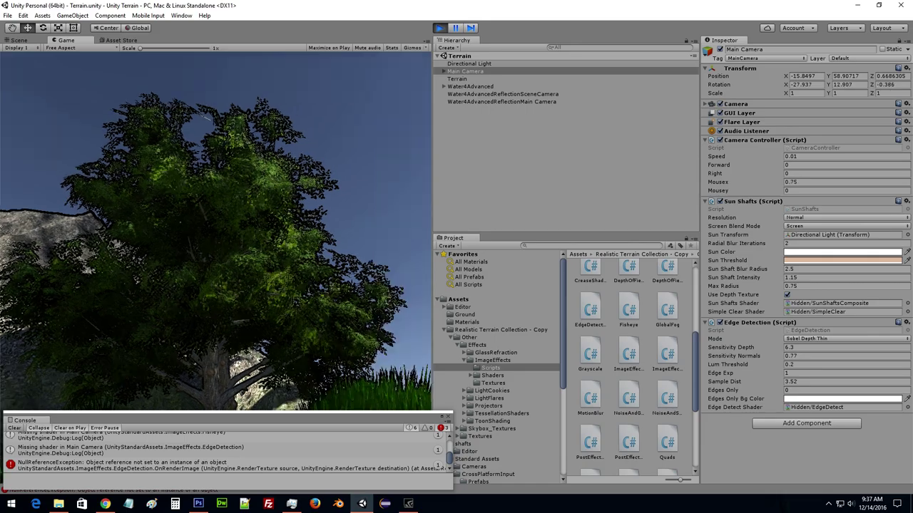
pyautogui.press('w')
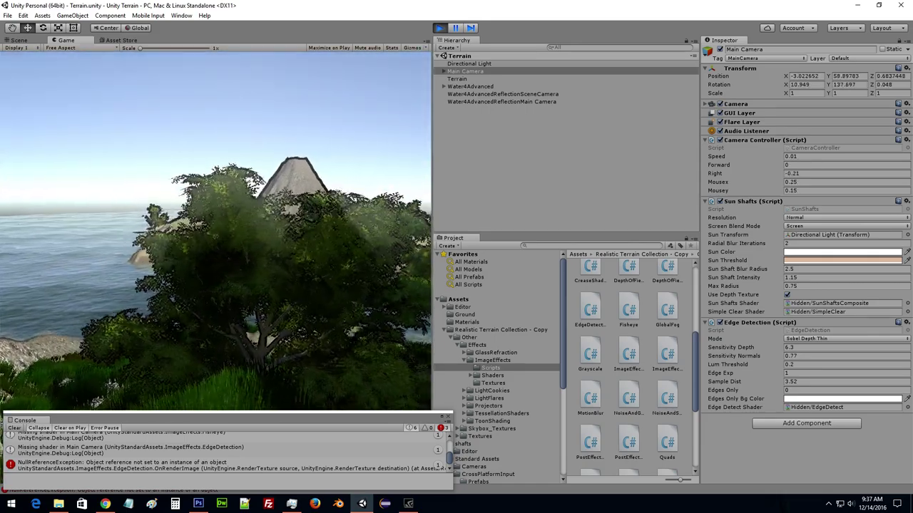
pyautogui.press('a')
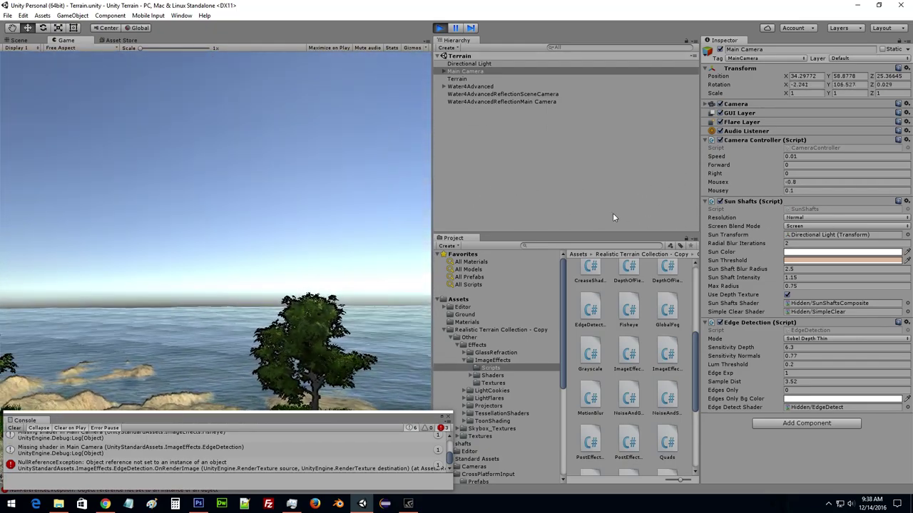
pyautogui.click(613, 213)
pyautogui.click(465, 71)
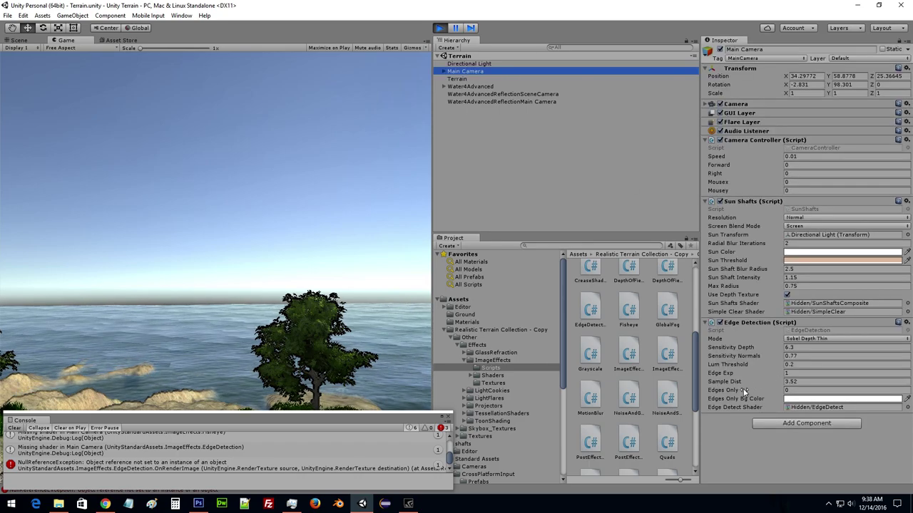
pyautogui.moveTo(740, 390)
pyautogui.mouseDown()
pyautogui.moveTo(751, 391)
pyautogui.moveTo(745, 388)
pyautogui.mouseUp()
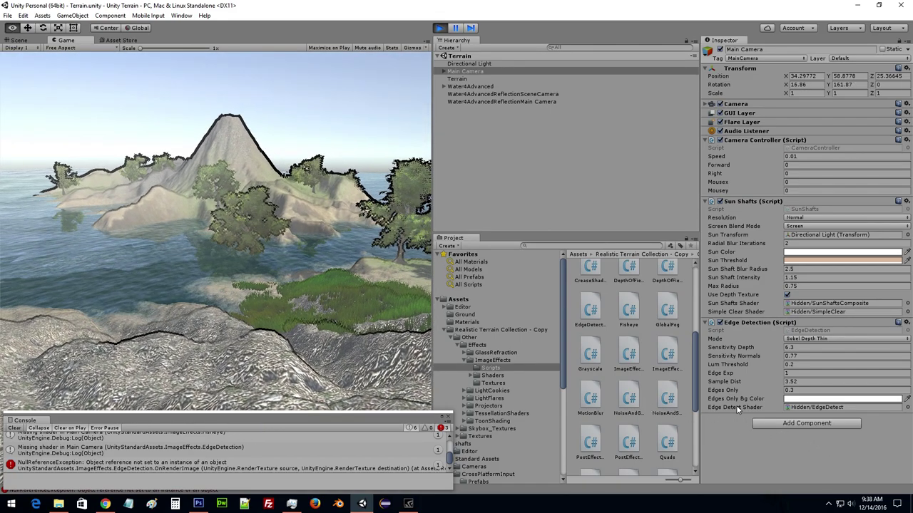
pyautogui.hotkey('alt', 'Tab')
pyautogui.hotkey('alt', 'Tab')
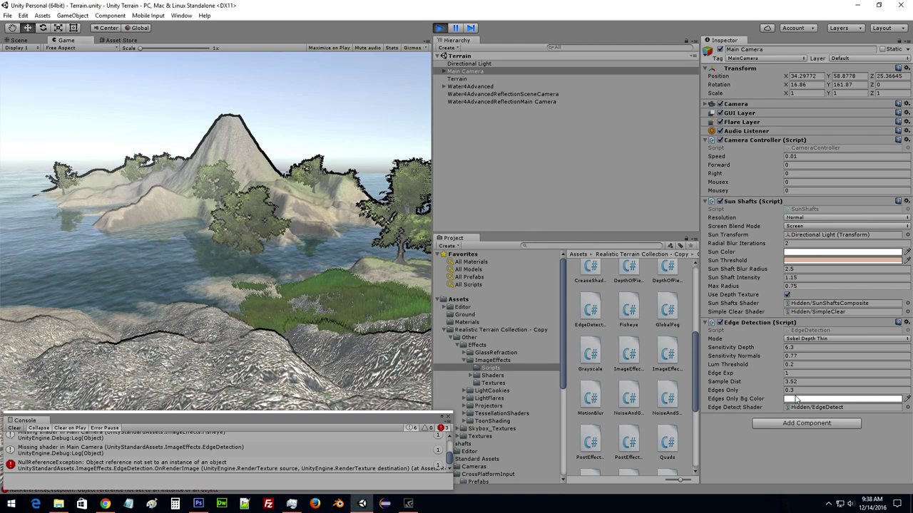
pyautogui.moveTo(769, 392)
pyautogui.mouseDown()
pyautogui.moveTo(205, 391)
pyautogui.moveTo(227, 455)
pyautogui.moveTo(249, 208)
pyautogui.moveTo(412, 230)
pyautogui.moveTo(629, 216)
pyautogui.moveTo(751, 324)
pyautogui.mouseUp()
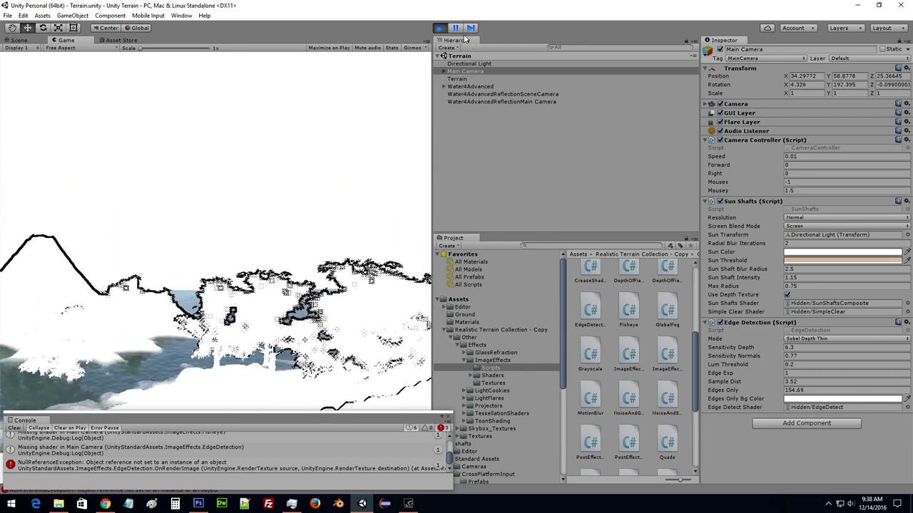
# Replace Edge Detection with a Vortex effect using the Hidden/Twist Effect shader.
pyautogui.rightClick(751, 324)
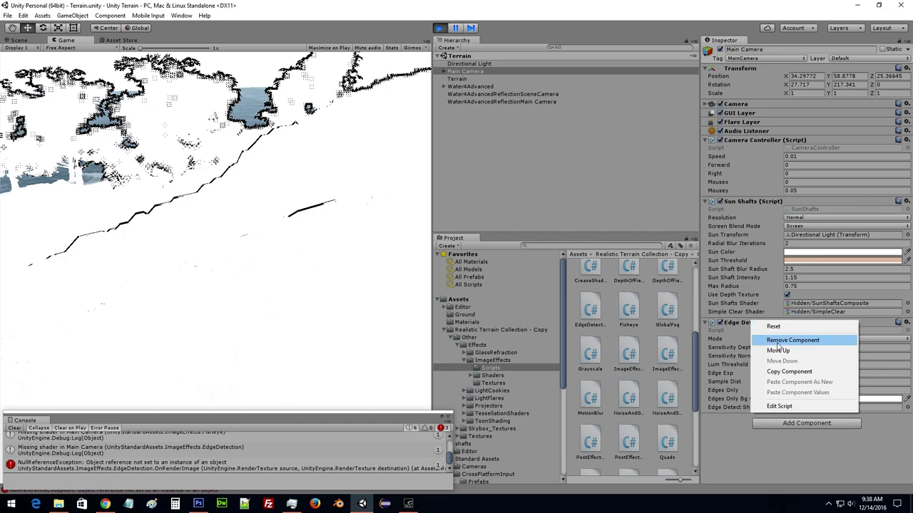
pyautogui.click(773, 340)
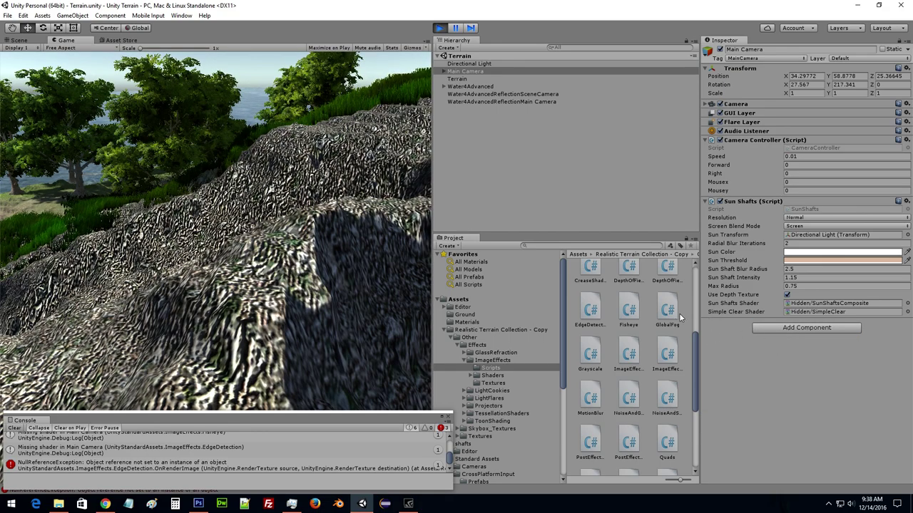
pyautogui.scroll(-2, 666, 313)
pyautogui.scroll(-3, 669, 315)
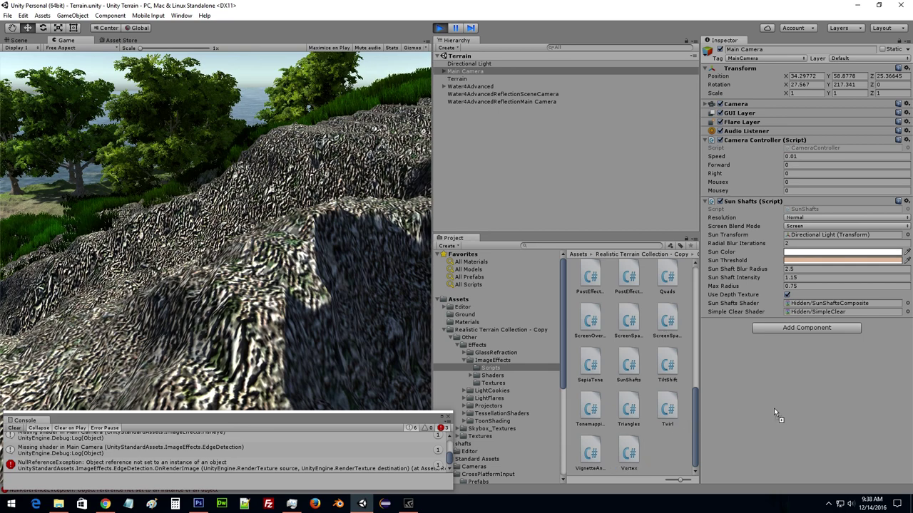
pyautogui.moveTo(774, 408); pyautogui.dragTo(773, 408)
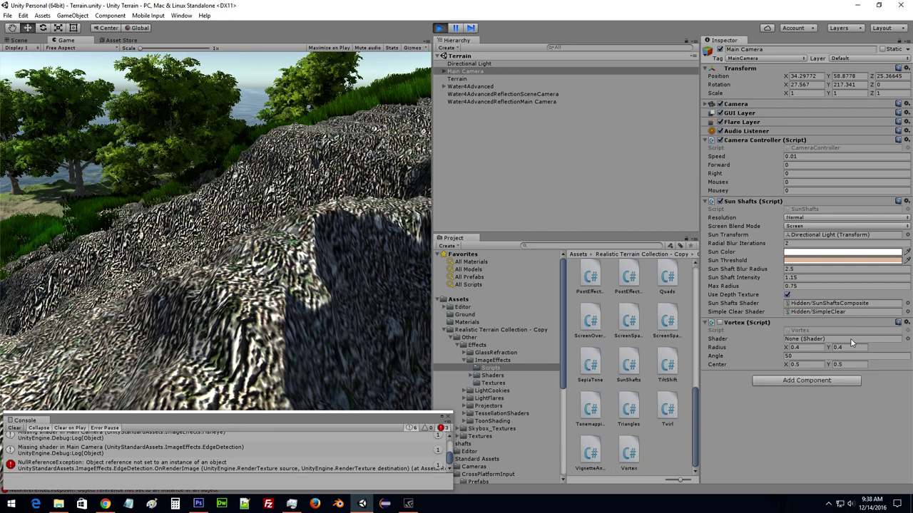
pyautogui.click(906, 339)
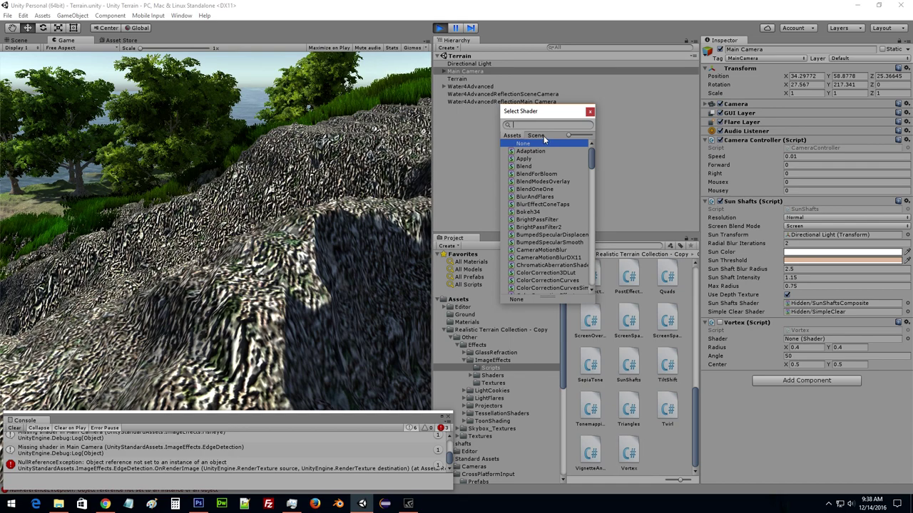
pyautogui.write('vortex')
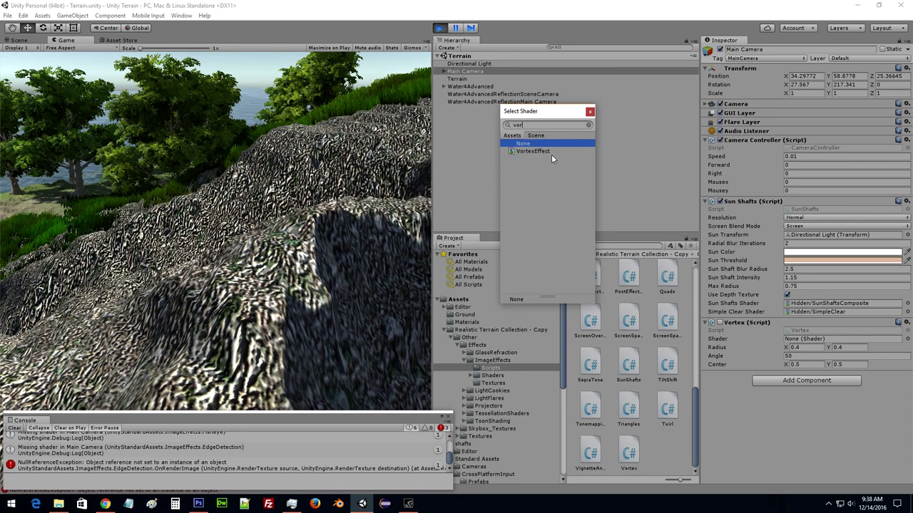
pyautogui.press('Return')
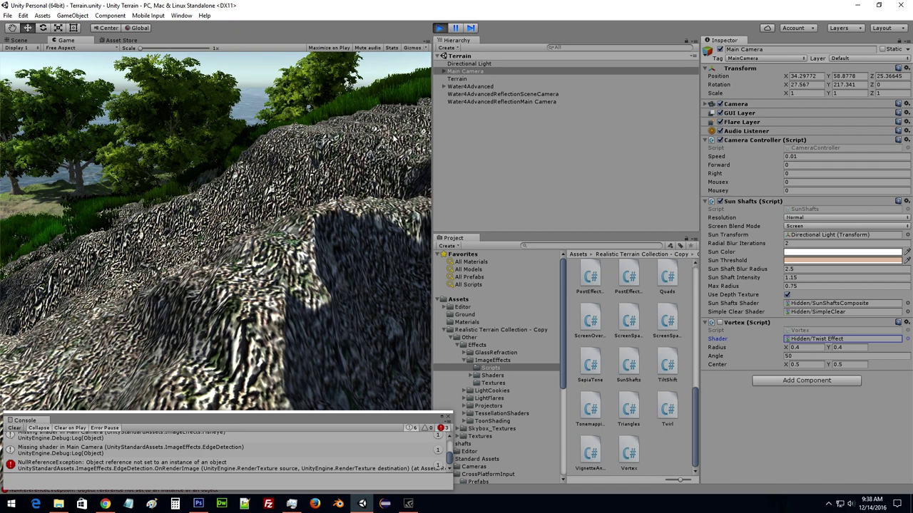
# Enable the Vortex, raise its Angle to 244.97, and walk forward through the island.
pyautogui.click(719, 322)
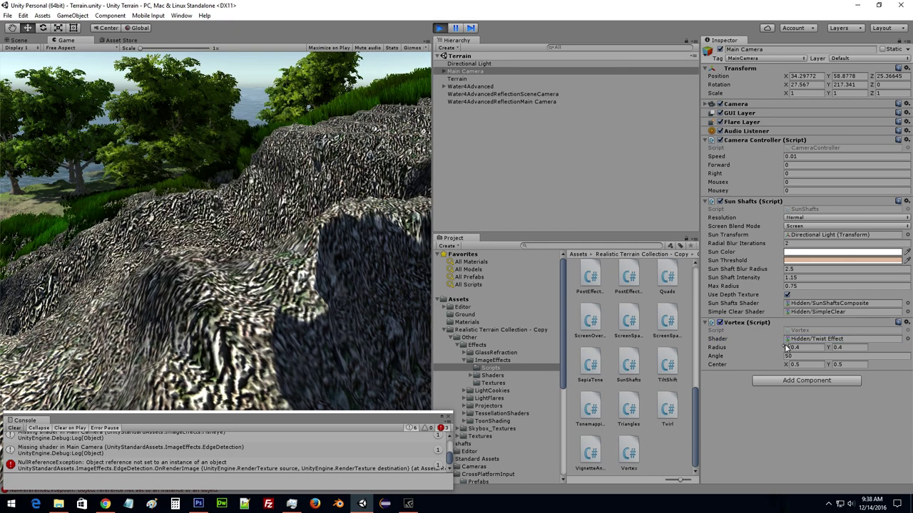
pyautogui.moveTo(776, 357); pyautogui.dragTo(635, 273)
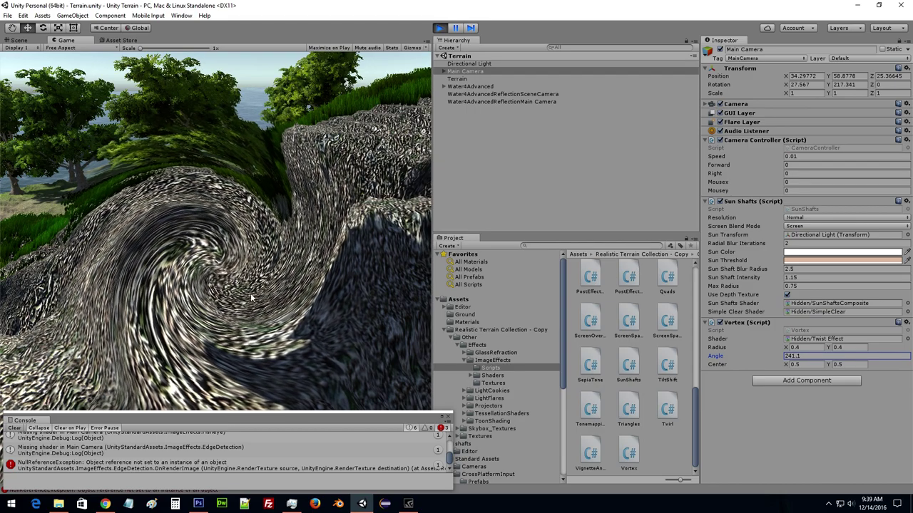
pyautogui.moveTo(634, 272); pyautogui.dragTo(342, 204)
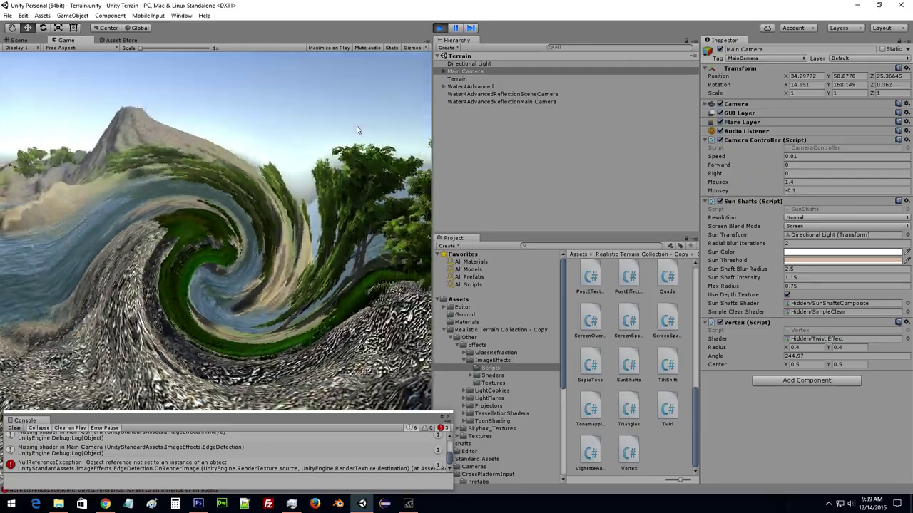
pyautogui.press('w')
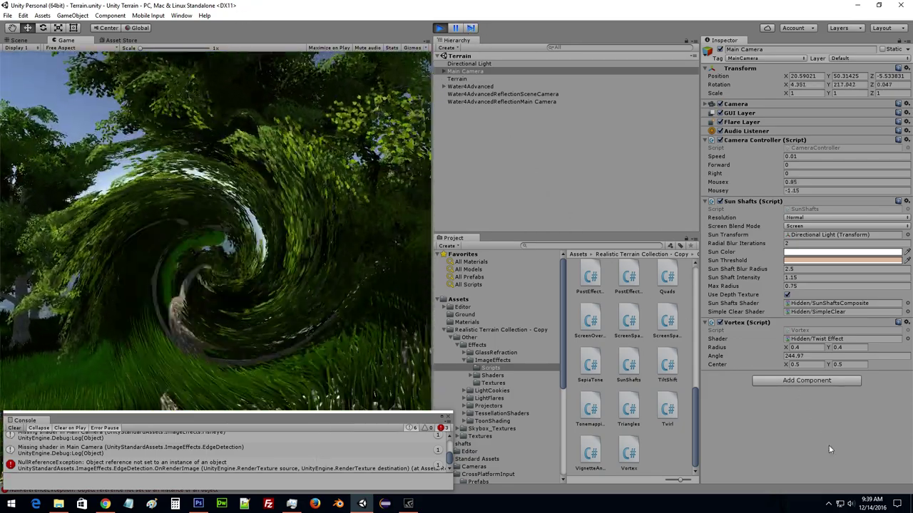
# Replace the Vortex effect with Screen Space Ambient Occlusion using the SSAO shader.
pyautogui.rightClick(739, 323)
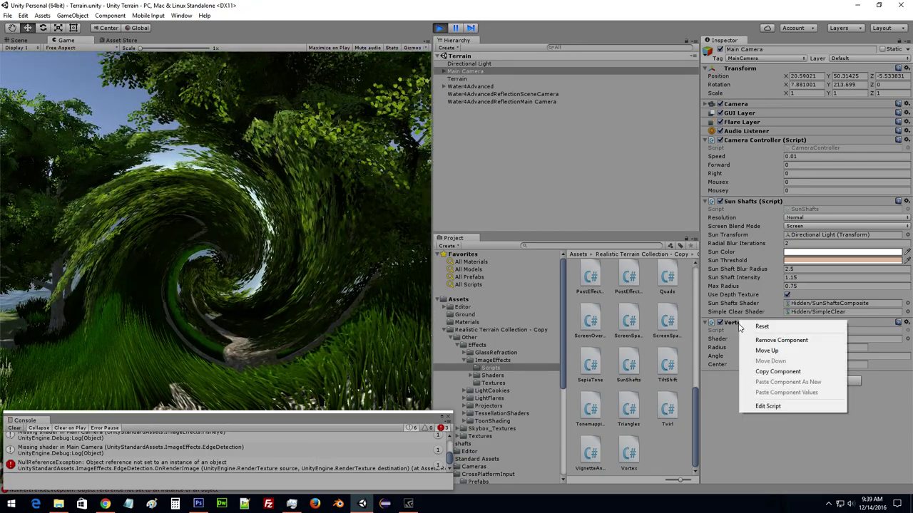
pyautogui.click(781, 340)
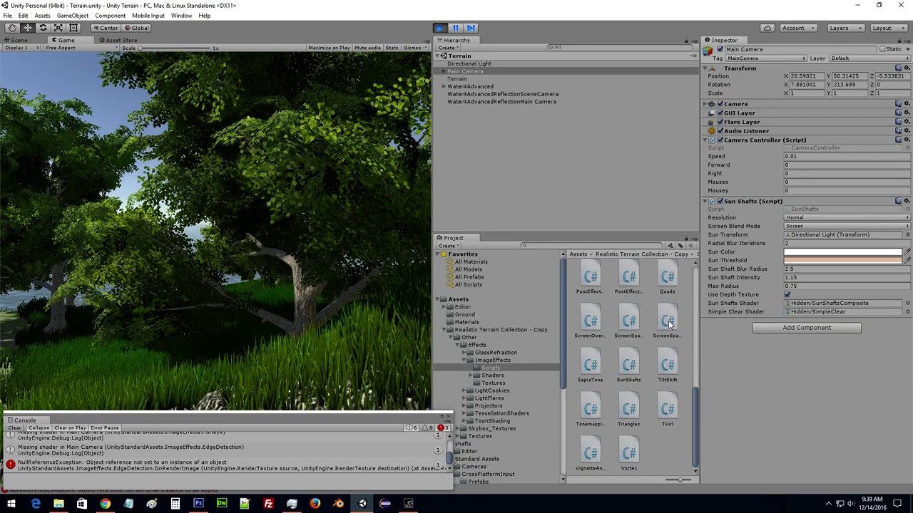
pyautogui.moveTo(668, 323); pyautogui.dragTo(743, 386)
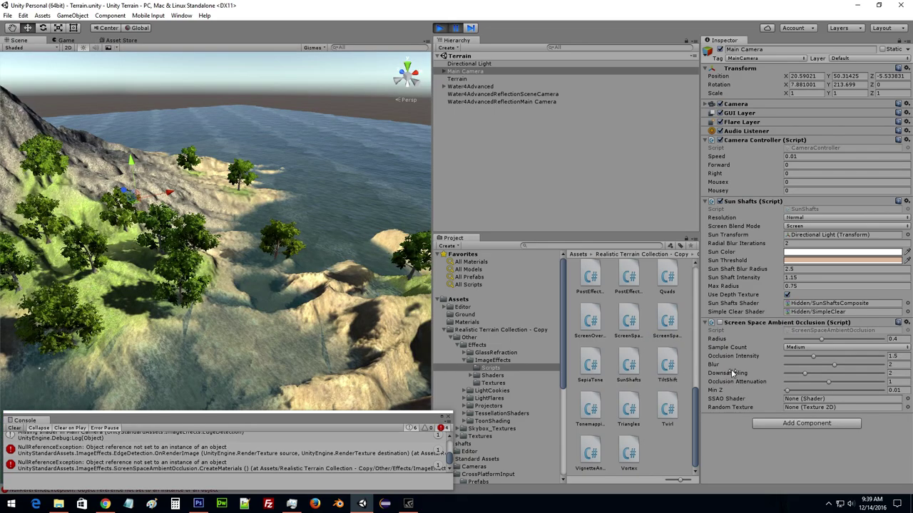
pyautogui.click(906, 400)
pyautogui.write('ssa')
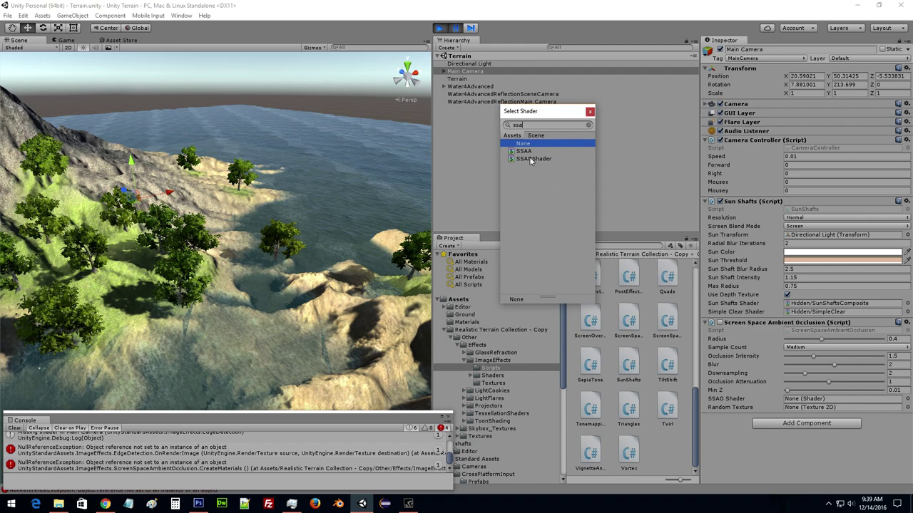
pyautogui.click(590, 113)
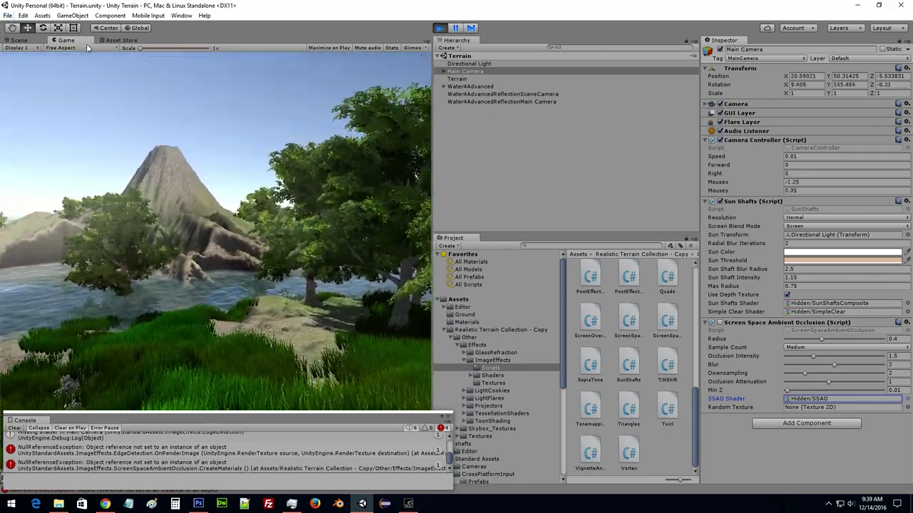
# Set Broadleaf_Desktop_Atlas as the random texture, toggling the effect to compare and clearing the console.
pyautogui.click(769, 462)
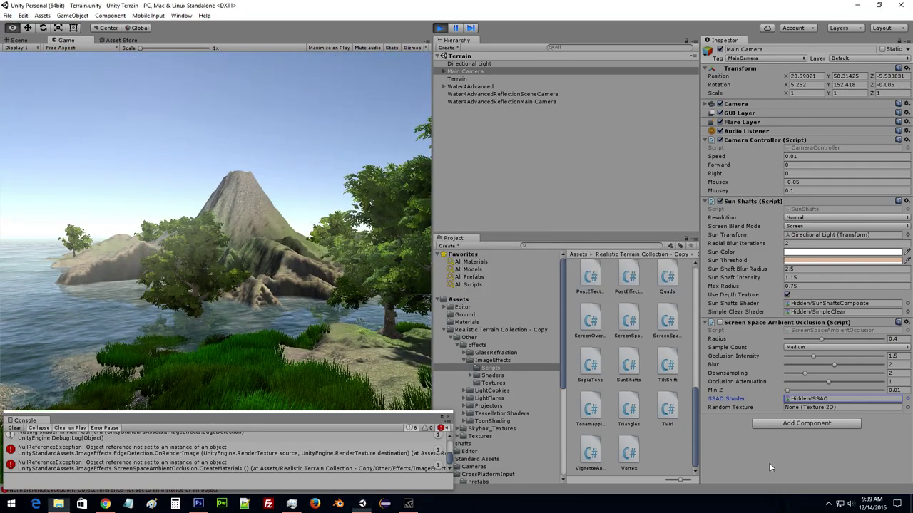
pyautogui.click(720, 323)
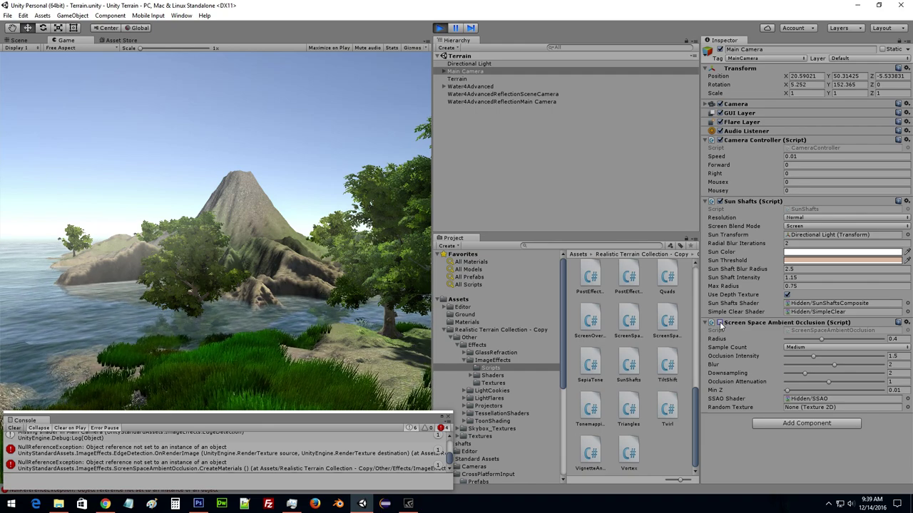
pyautogui.click(907, 407)
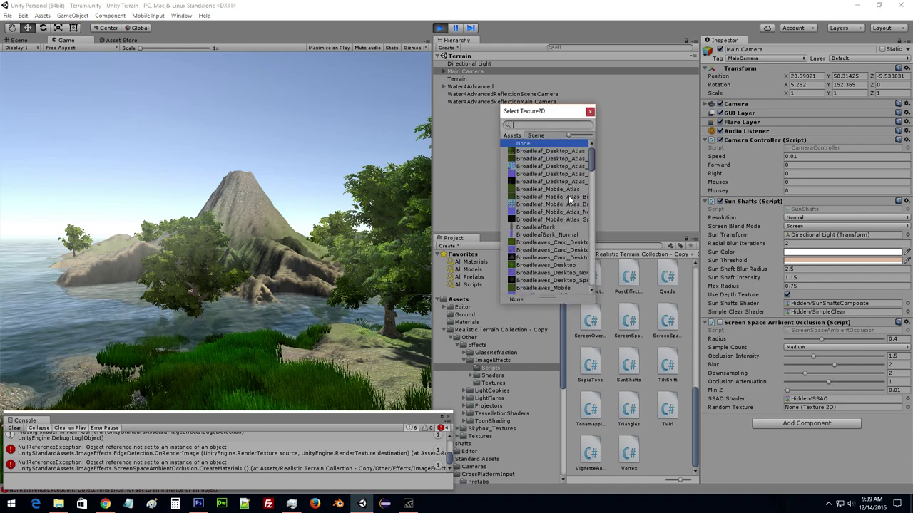
pyautogui.click(549, 150)
pyautogui.click(588, 113)
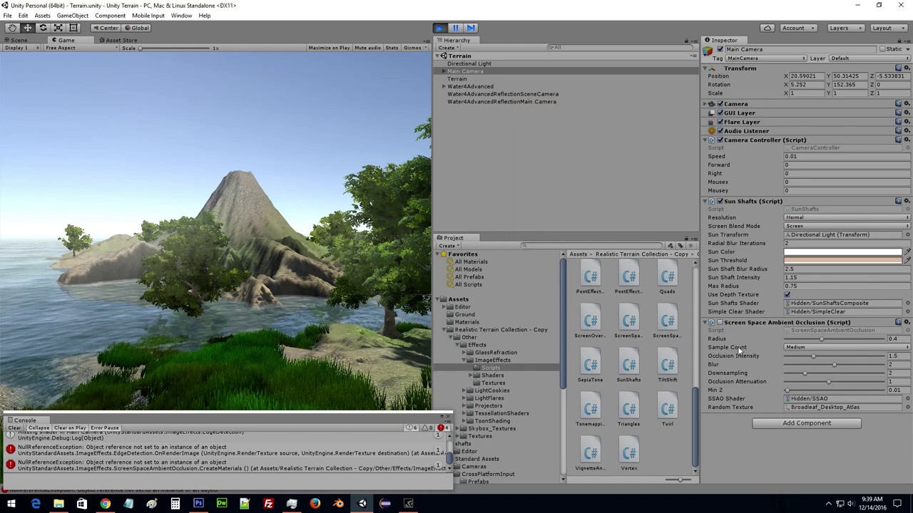
pyautogui.click(720, 322)
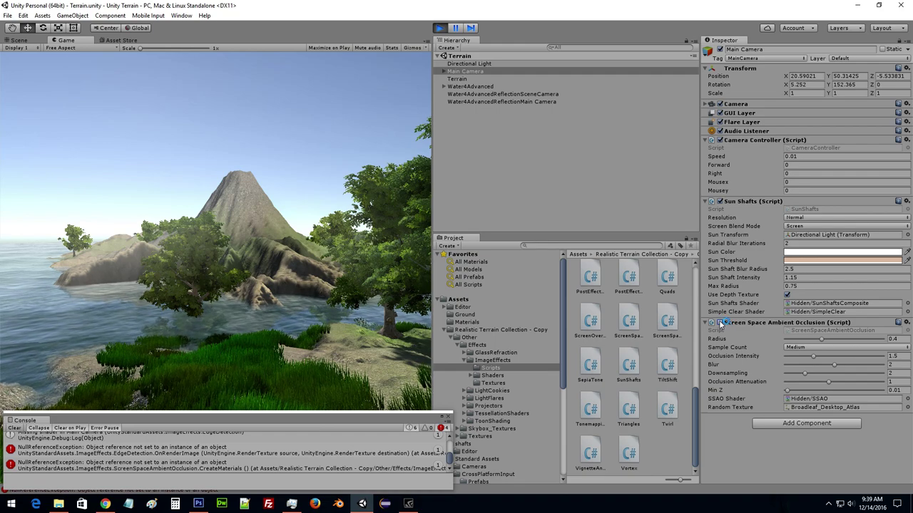
pyautogui.click(13, 428)
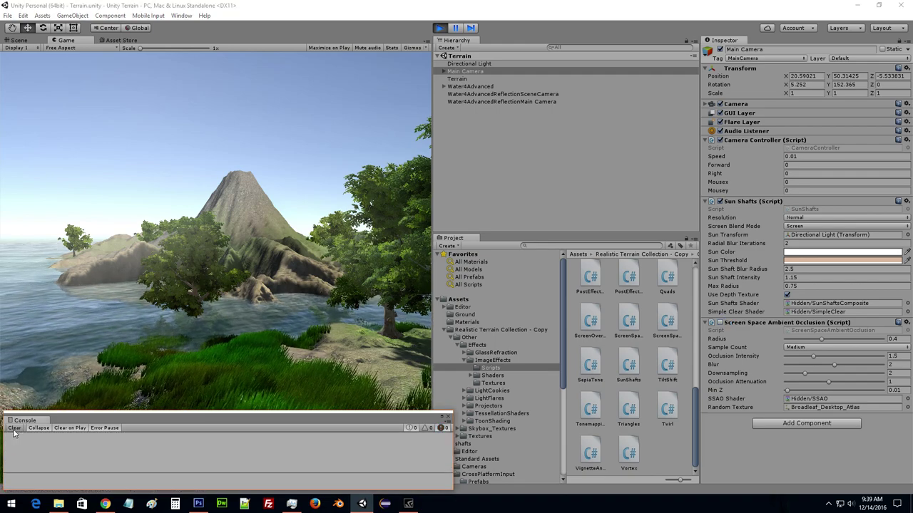
pyautogui.click(720, 323)
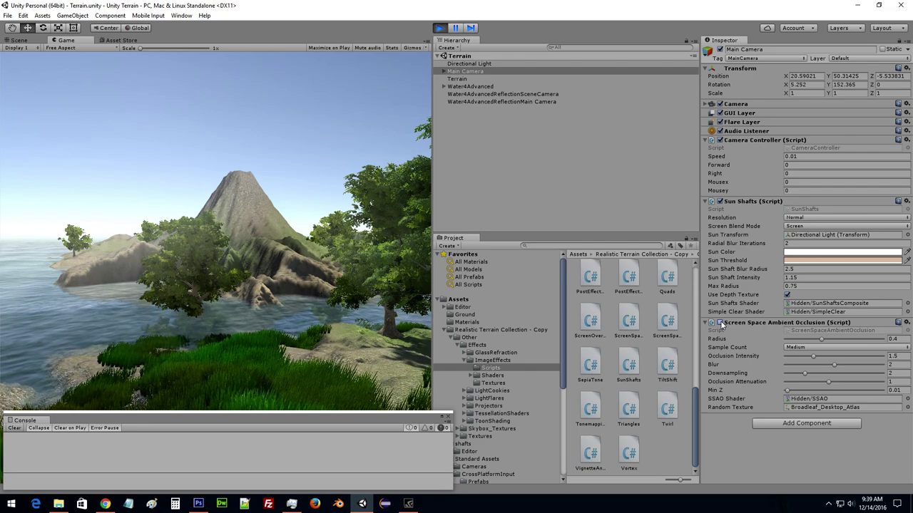
# Remove the Screen Space Ambient Occlusion component from Main Camera.
pyautogui.rightClick(758, 323)
pyautogui.click(781, 346)
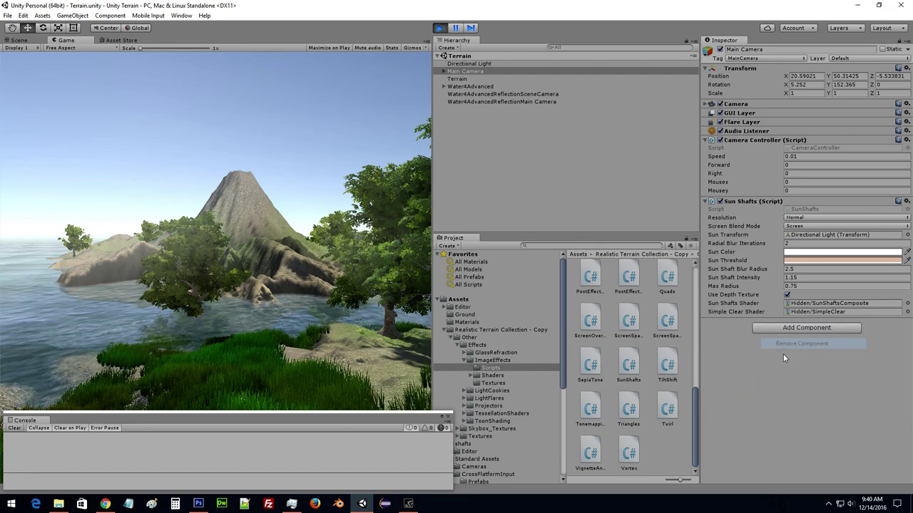
pyautogui.click(775, 329)
pyautogui.click(732, 355)
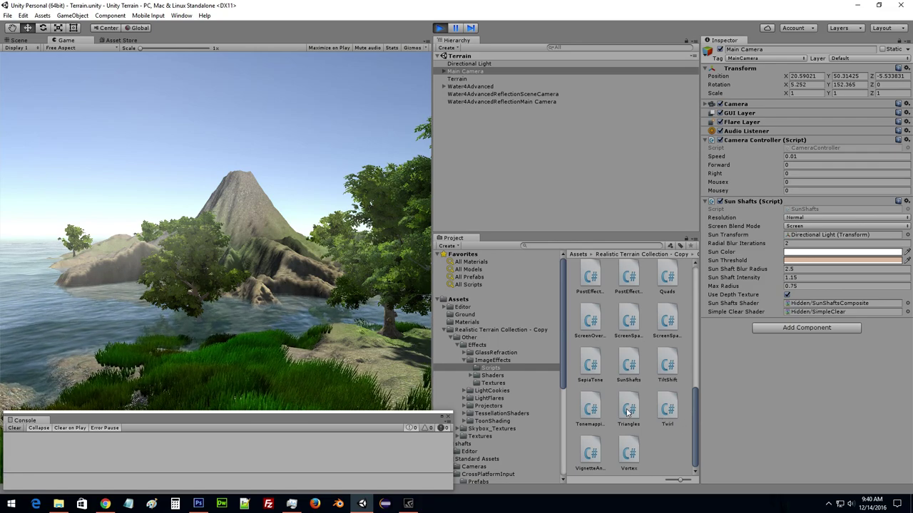
# Attach the DepthOfField script to Main Camera after the Triangles and Quads scripts are rejected.
pyautogui.moveTo(734, 417); pyautogui.dragTo(729, 410)
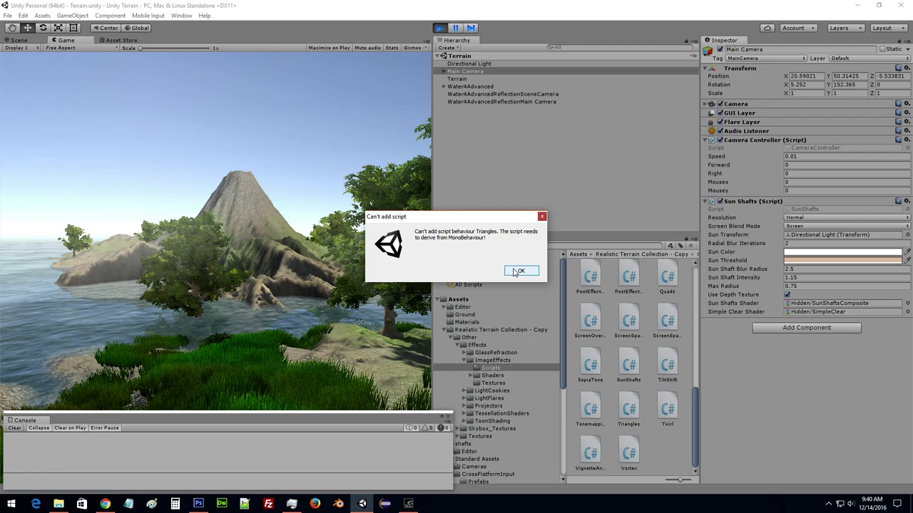
pyautogui.click(517, 272)
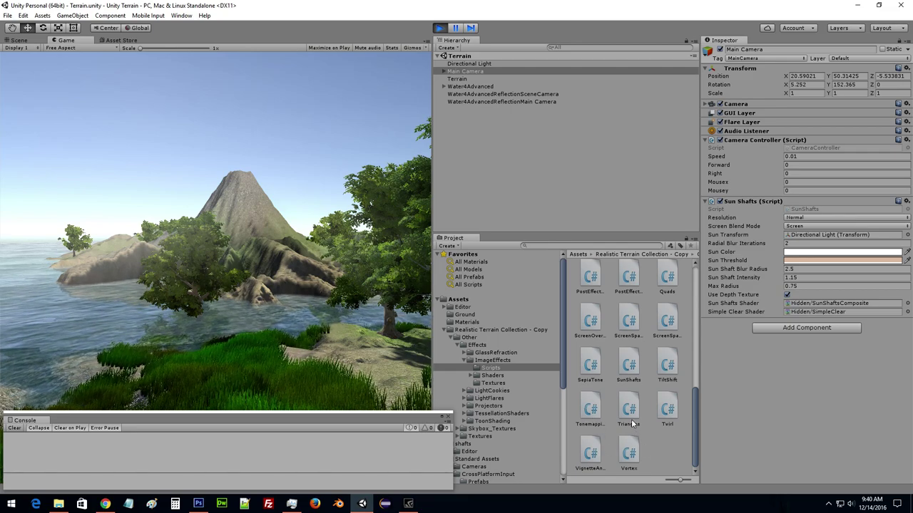
pyautogui.scroll(1, 598, 360)
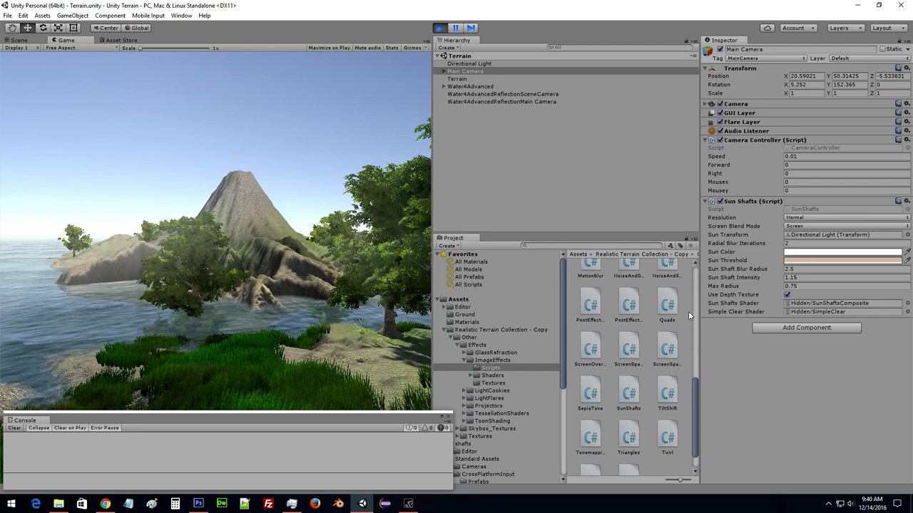
pyautogui.moveTo(733, 367); pyautogui.dragTo(755, 398)
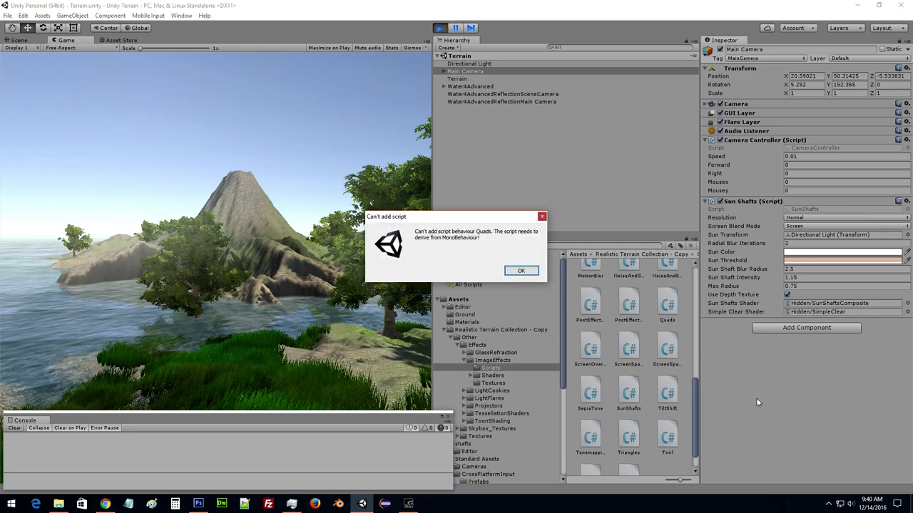
pyautogui.click(521, 271)
pyautogui.moveTo(696, 408); pyautogui.dragTo(687, 351)
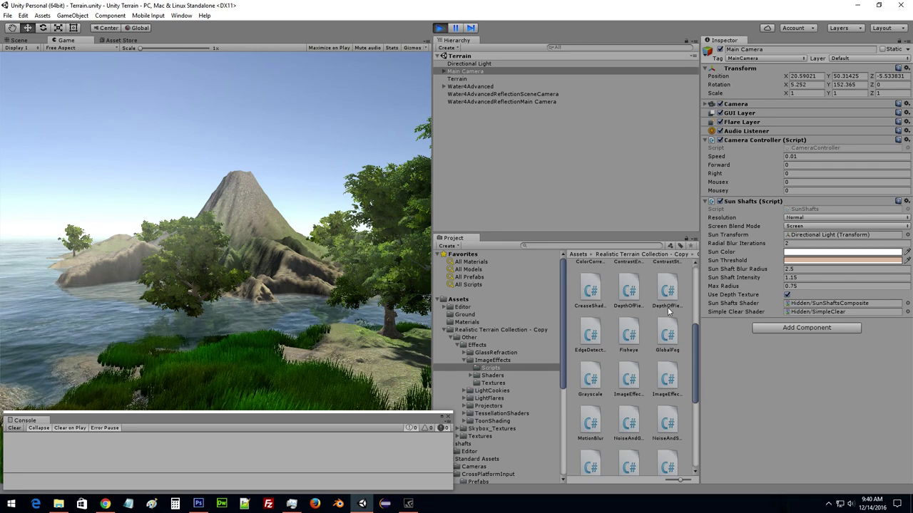
# Pause the game and remove the Depth Of Field effect from Main Camera.
pyautogui.moveTo(763, 370); pyautogui.dragTo(765, 369)
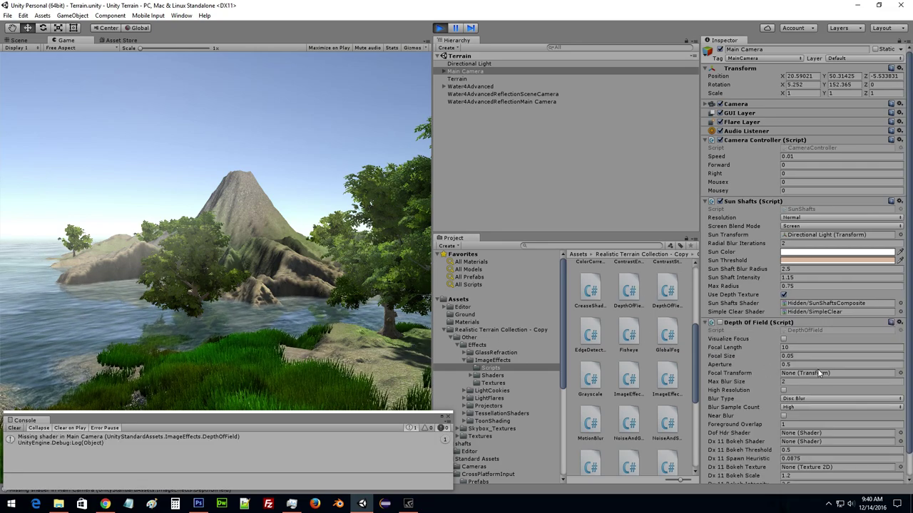
pyautogui.scroll(-1, 824, 371)
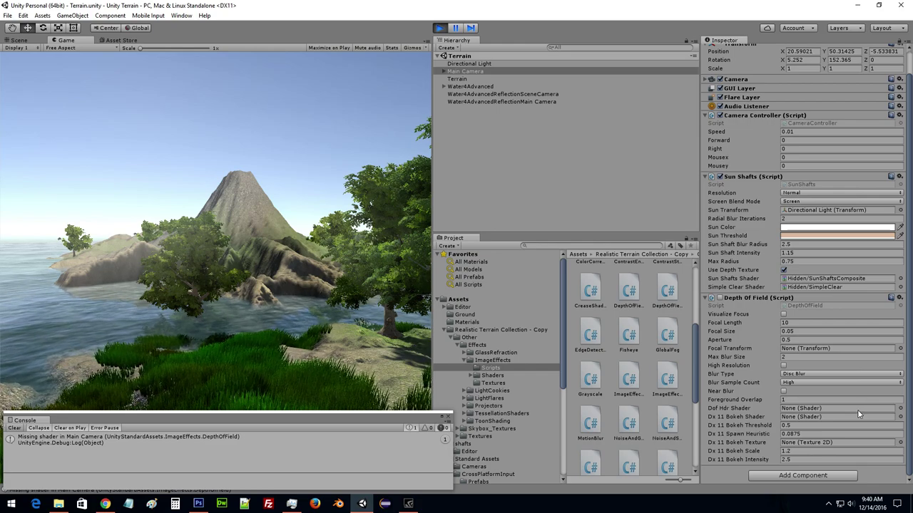
pyautogui.click(719, 298)
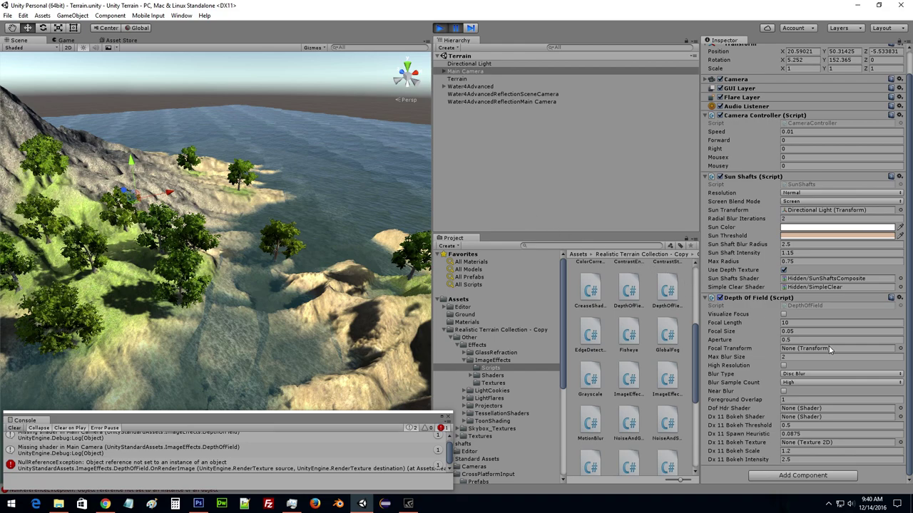
pyautogui.rightClick(720, 298)
pyautogui.click(745, 320)
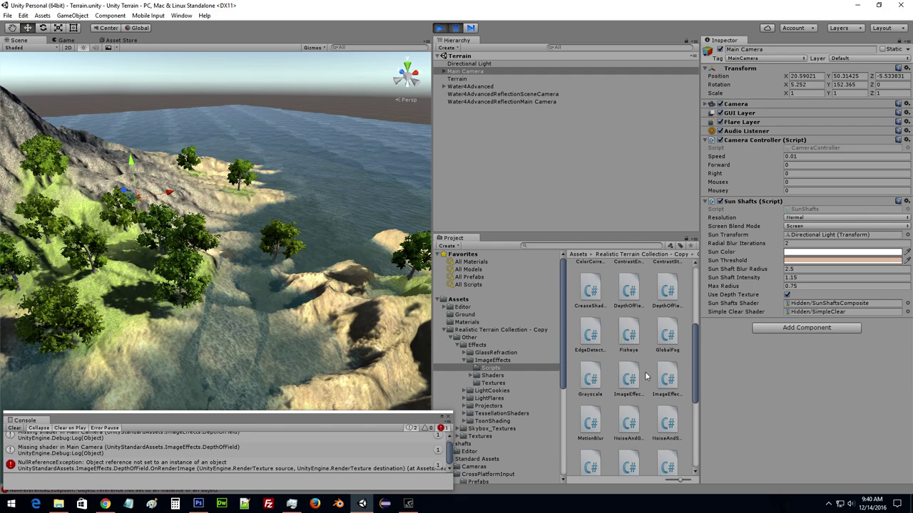
# Add the Post Effects Base script to Main Camera, then remove it again.
pyautogui.moveTo(697, 365); pyautogui.dragTo(703, 398)
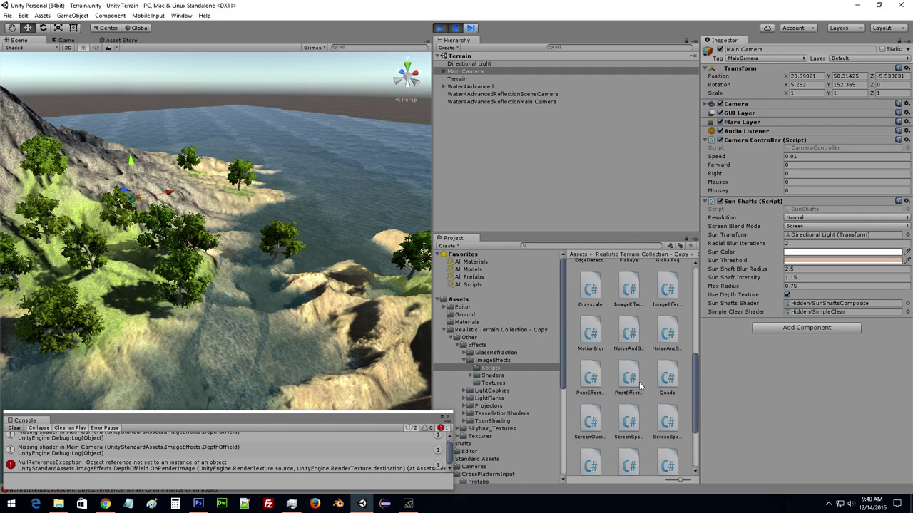
pyautogui.moveTo(769, 401); pyautogui.dragTo(761, 408)
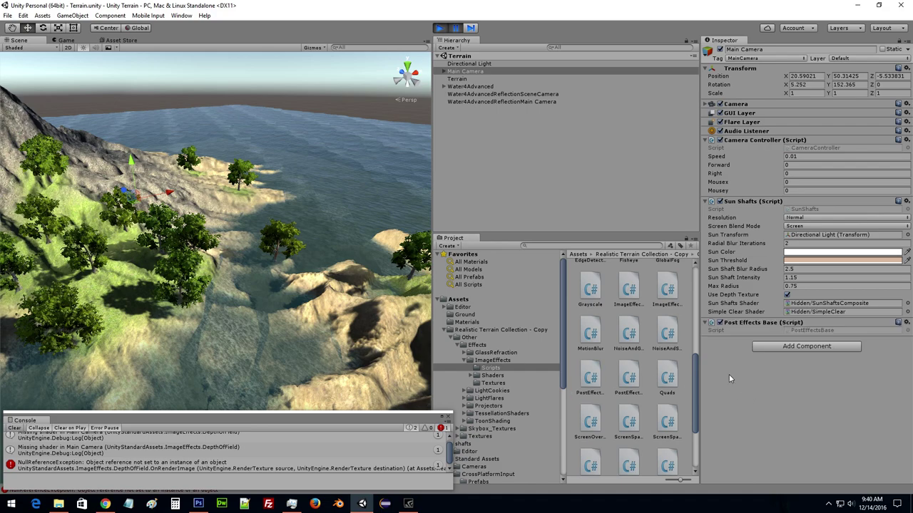
pyautogui.rightClick(739, 325)
pyautogui.click(758, 342)
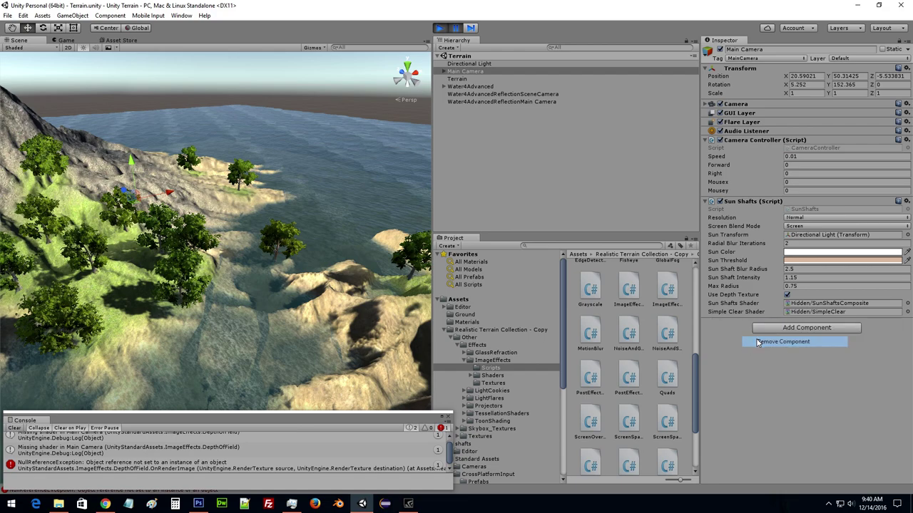
pyautogui.moveTo(696, 365); pyautogui.dragTo(693, 275)
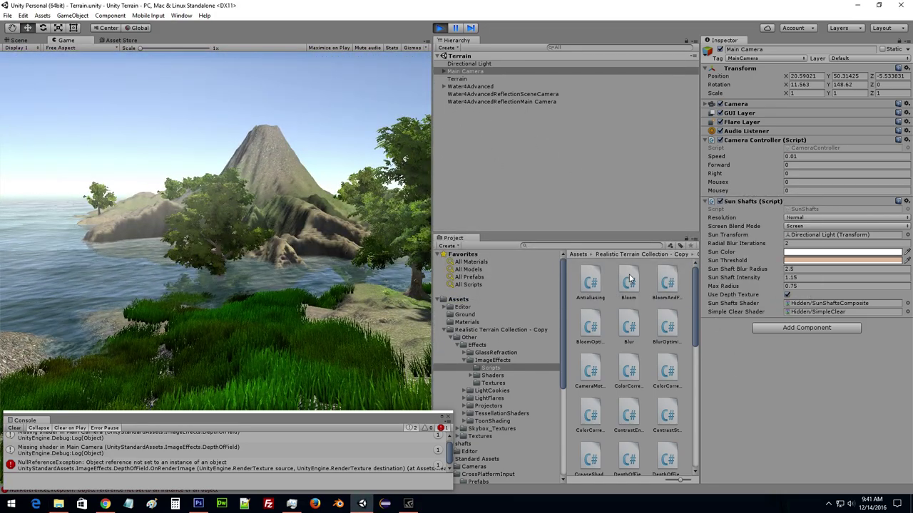
# Add Bloom to Main Camera and turn it on, leaving Lens Flare Vignette Mask unset.
pyautogui.moveTo(629, 282); pyautogui.dragTo(760, 391)
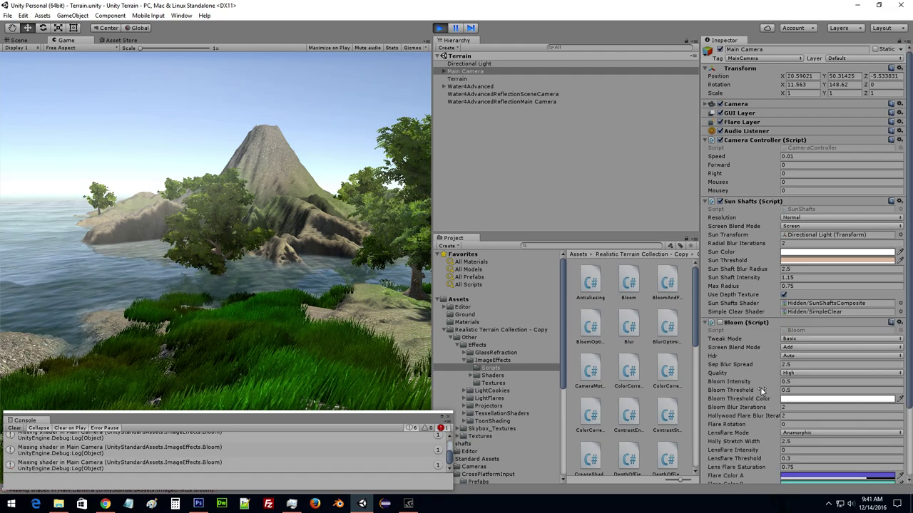
pyautogui.scroll(-4, 749, 342)
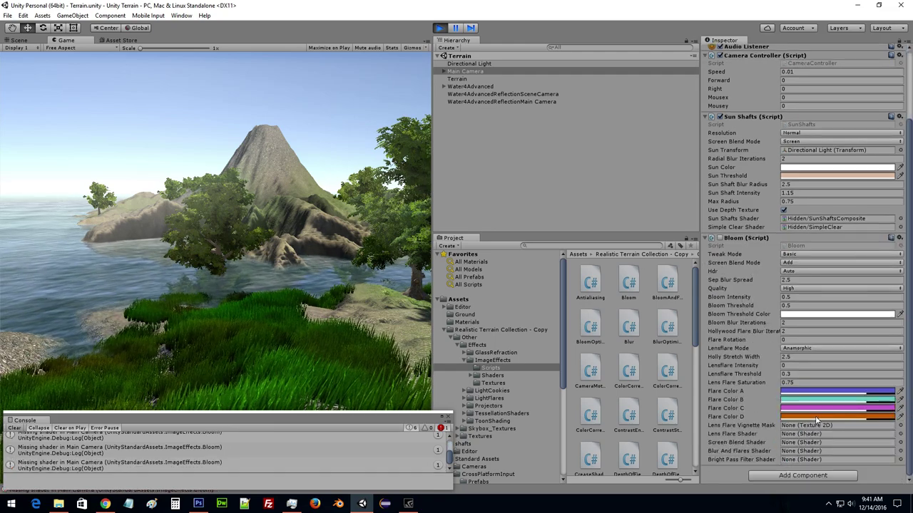
pyautogui.click(901, 425)
pyautogui.write('len')
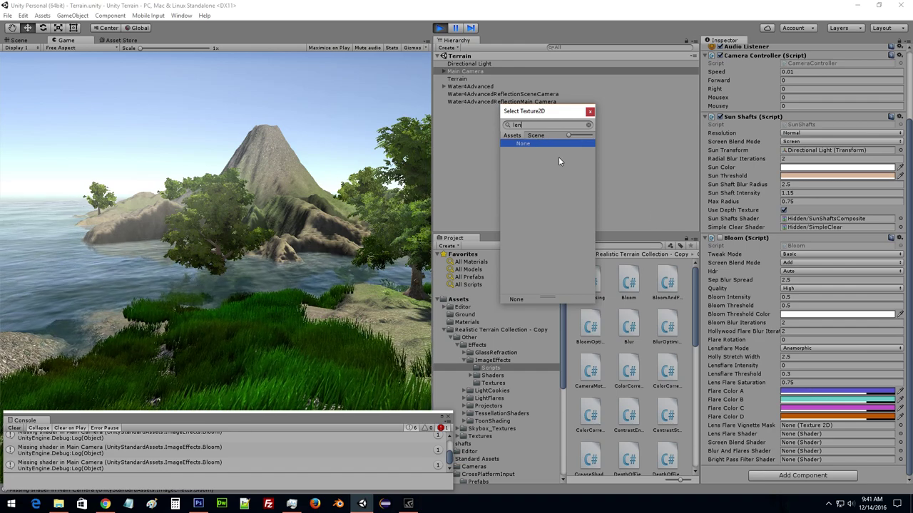
pyautogui.press('BackSpace')
pyautogui.press('BackSpace')
pyautogui.press('BackSpace')
pyautogui.click(590, 111)
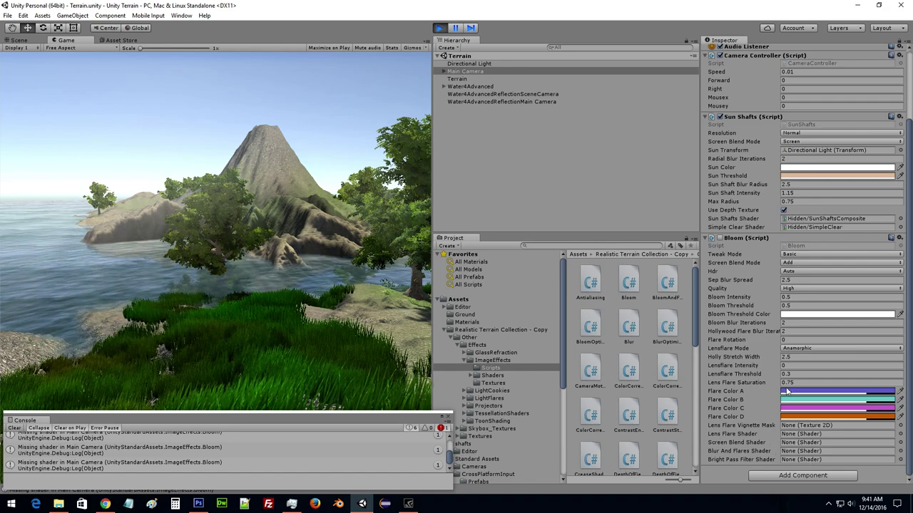
pyautogui.click(719, 238)
# Stop the running game and remove the Bloom component.
pyautogui.hotkey('ctrl', '1')
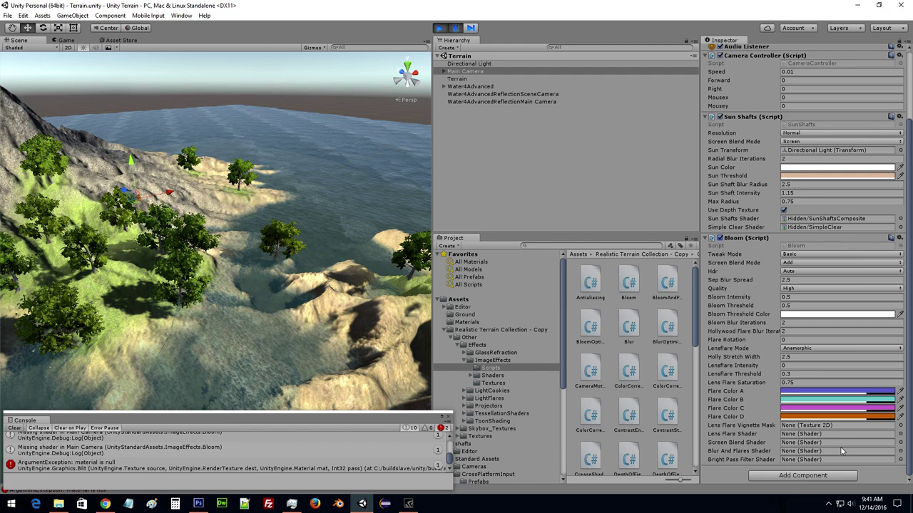
pyautogui.rightClick(746, 241)
pyautogui.click(756, 259)
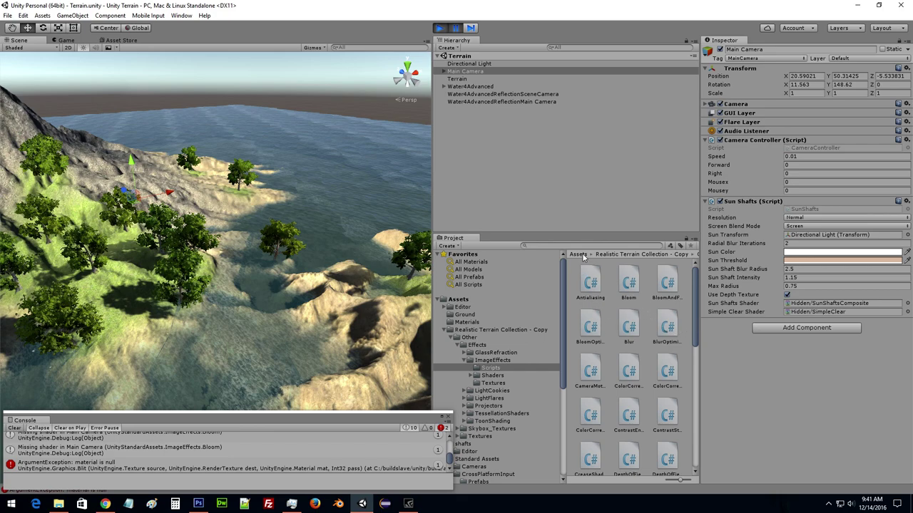
# Browse the image-effect shaders and scripts, then drag ScreenSpaceAmbientObscurance onto Main Camera.
pyautogui.click(498, 373)
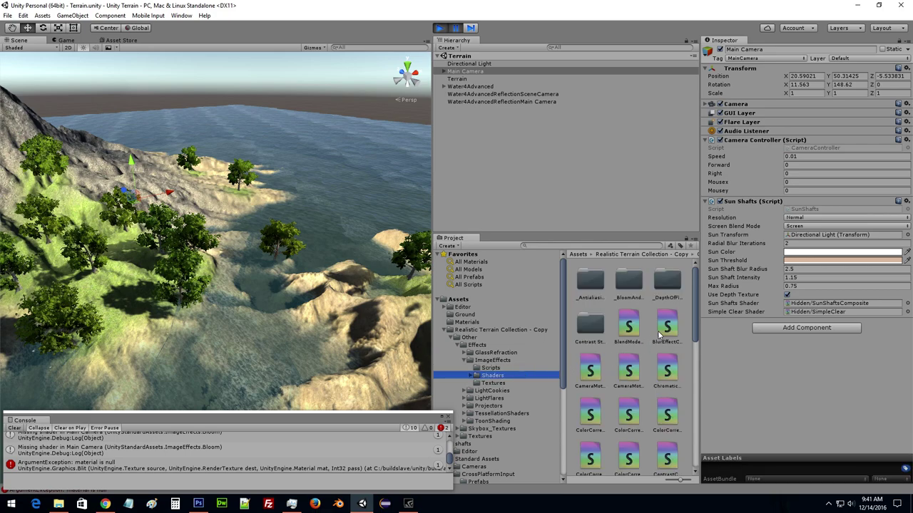
pyautogui.scroll(-6, 653, 297)
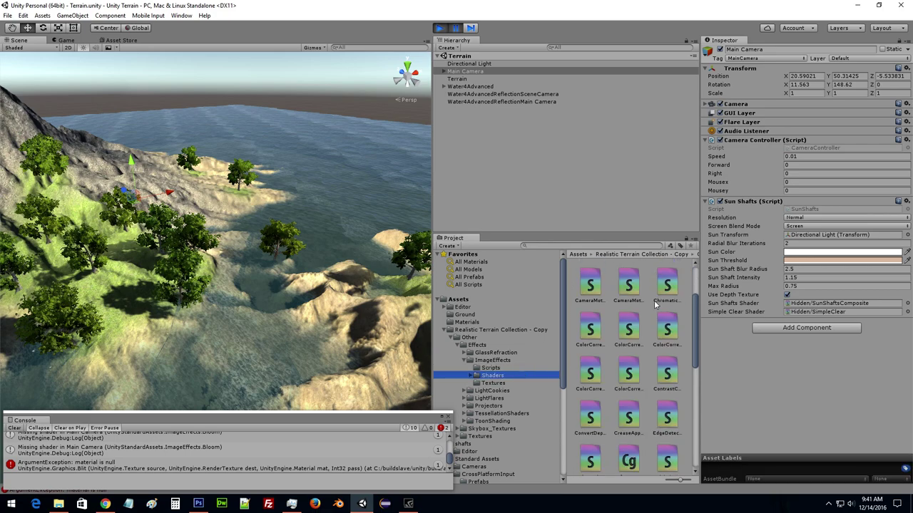
pyautogui.scroll(-3, 660, 318)
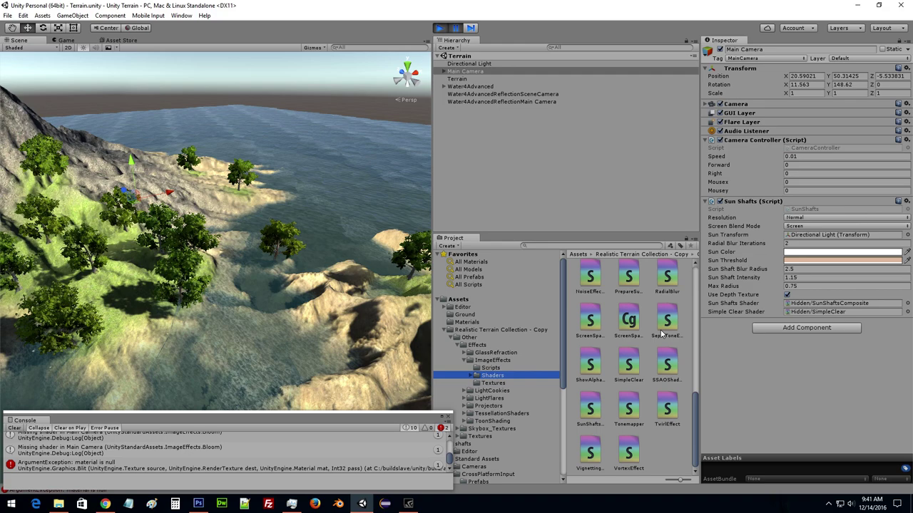
pyautogui.scroll(10, 654, 354)
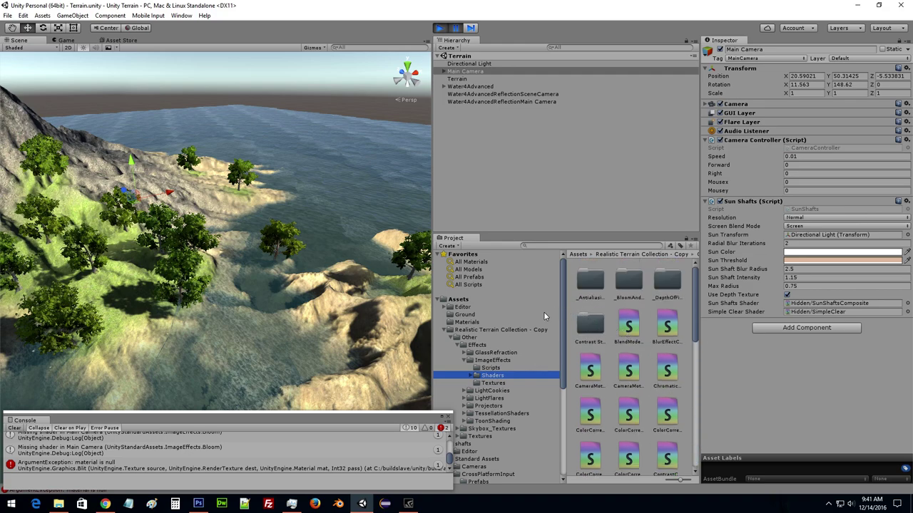
pyautogui.click(499, 368)
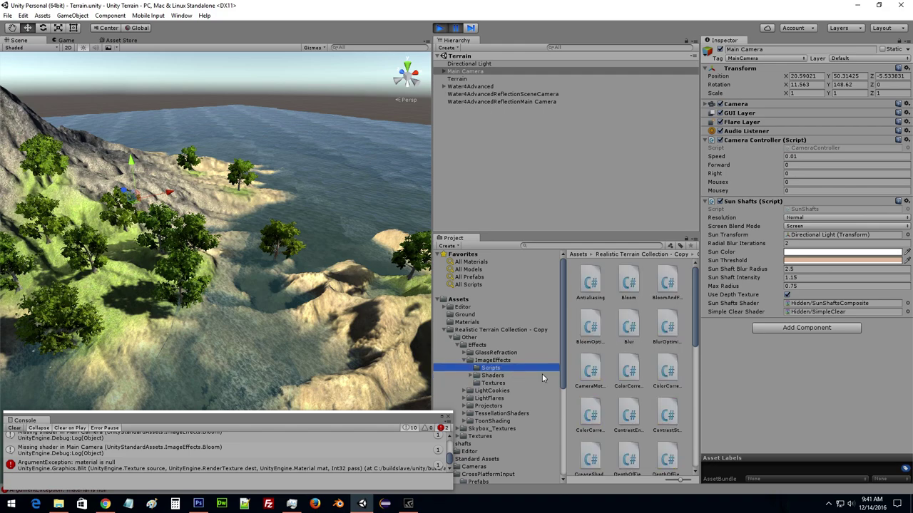
pyautogui.scroll(-4, 590, 376)
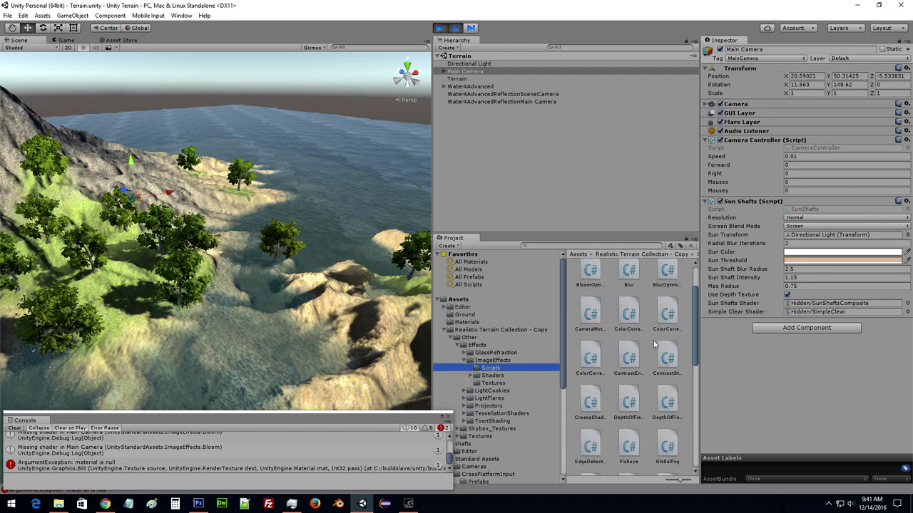
pyautogui.click(503, 378)
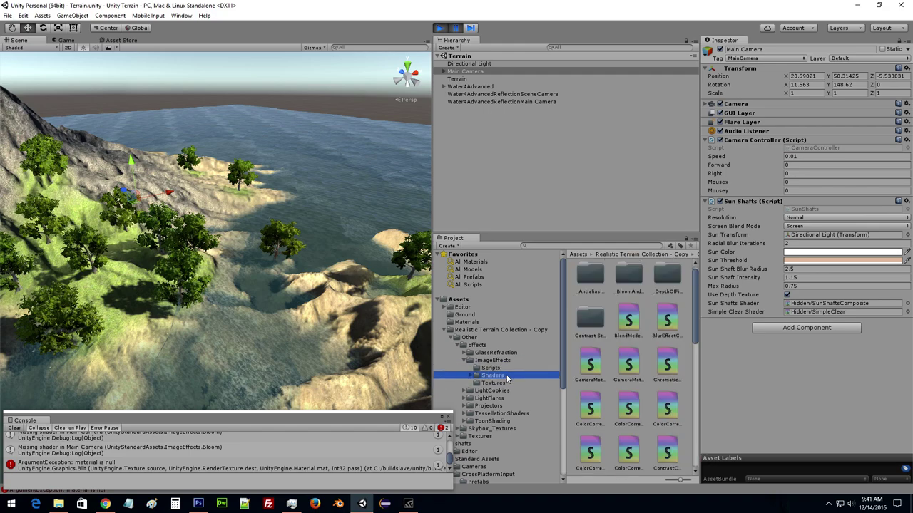
pyautogui.click(490, 368)
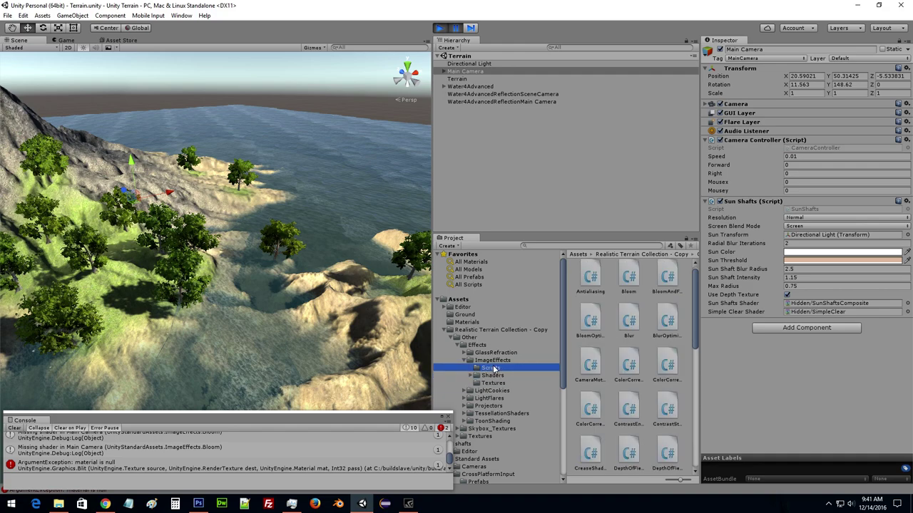
pyautogui.scroll(-5, 630, 355)
pyautogui.scroll(-5, 632, 359)
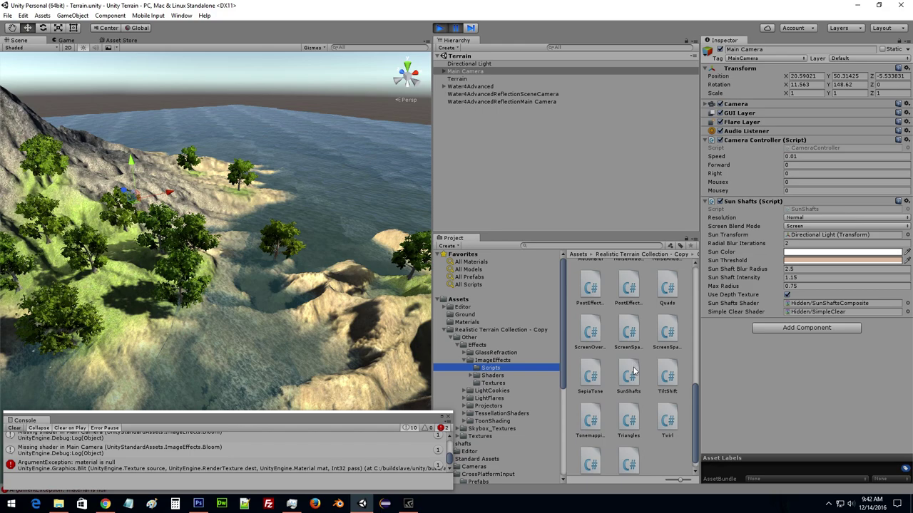
pyautogui.scroll(1, 633, 370)
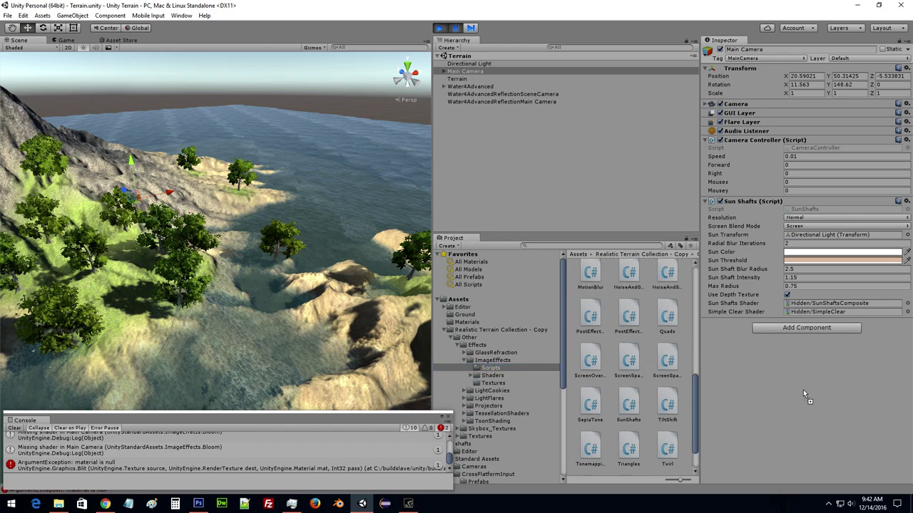
pyautogui.moveTo(627, 356); pyautogui.dragTo(803, 389)
# Set the Rand texture to RandomVectors.
pyautogui.click(907, 383)
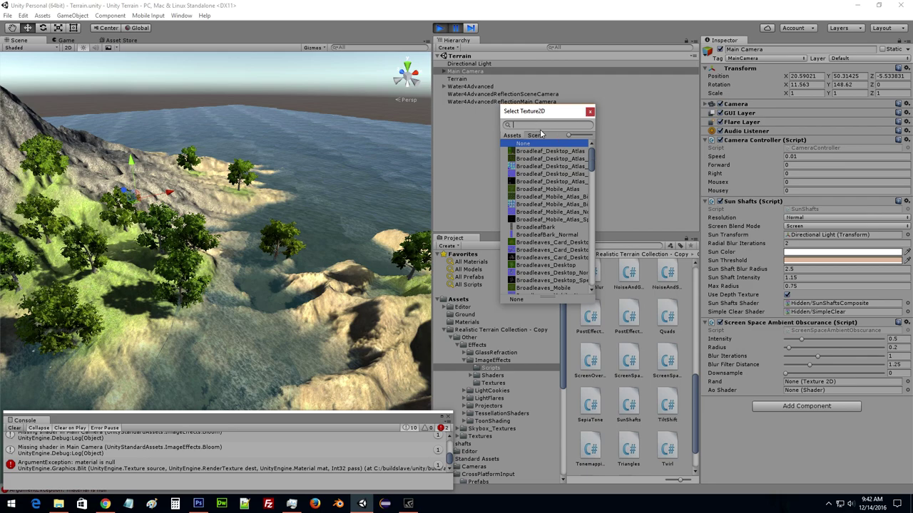
pyautogui.write('rand')
pyautogui.click(560, 153)
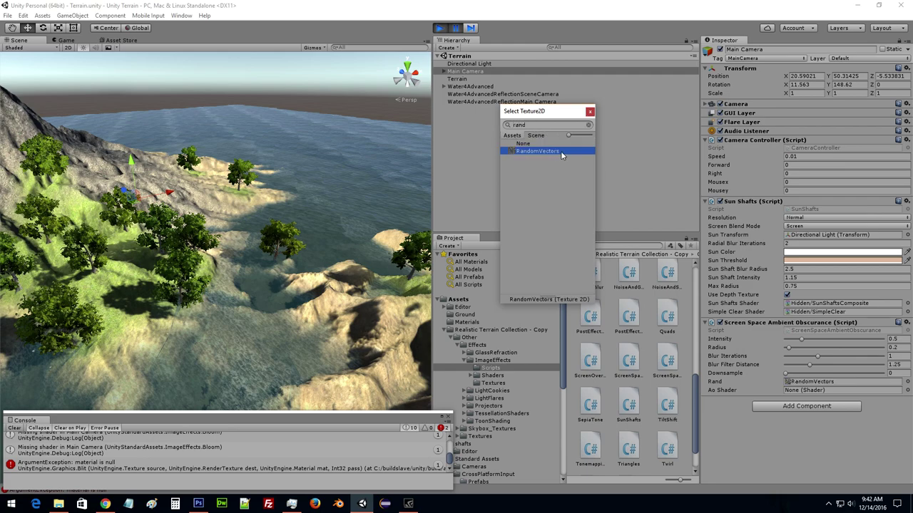
pyautogui.click(590, 112)
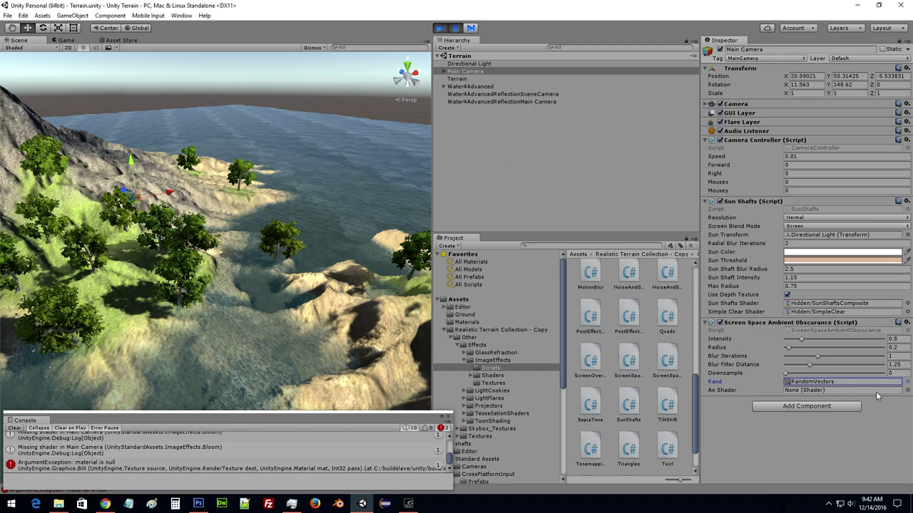
# Assign the SSAO shader as Ao Shader and run the game to test it.
pyautogui.click(907, 390)
pyautogui.write('ao')
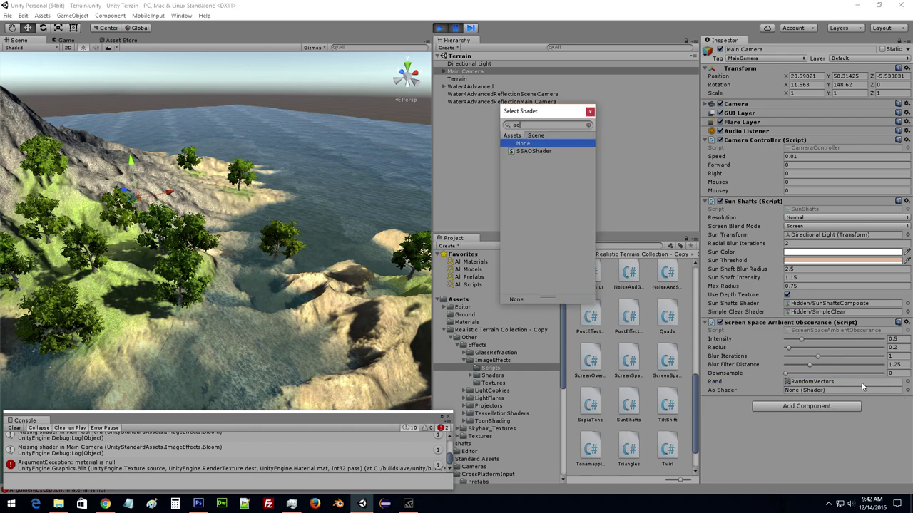
pyautogui.click(570, 150)
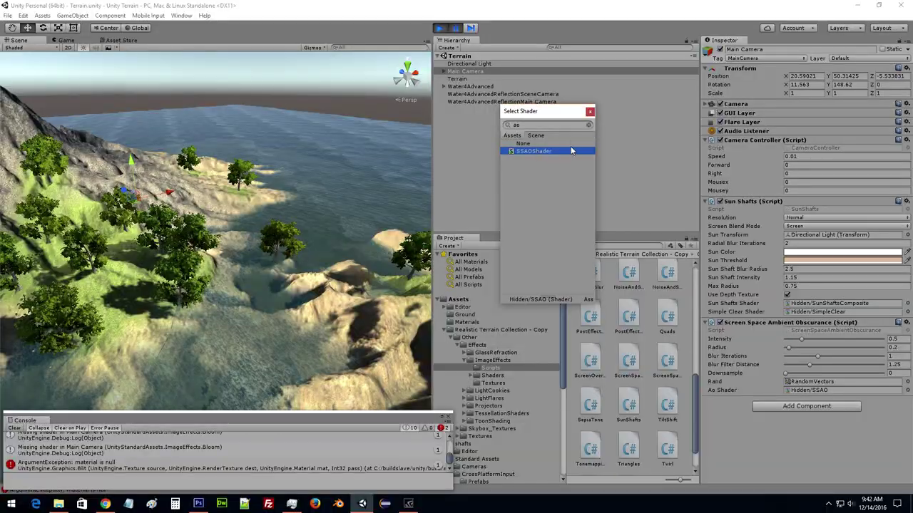
pyautogui.click(589, 111)
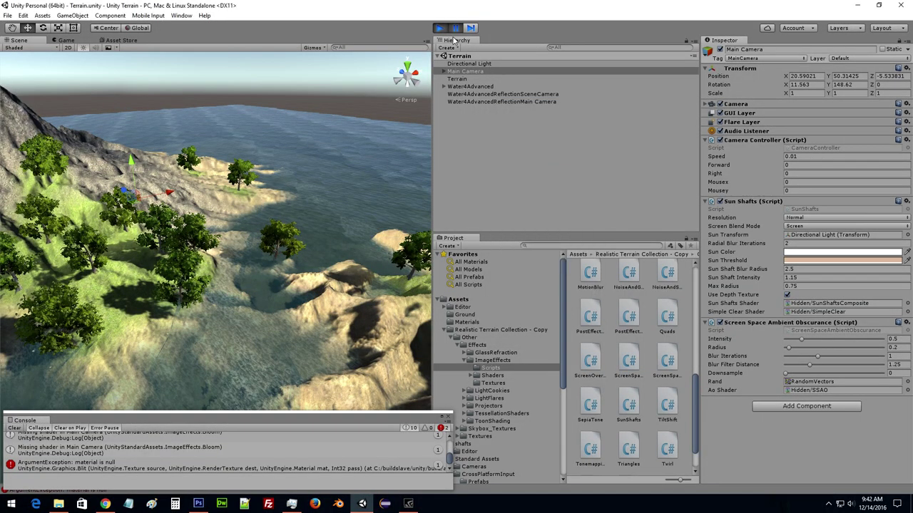
pyautogui.click(439, 28)
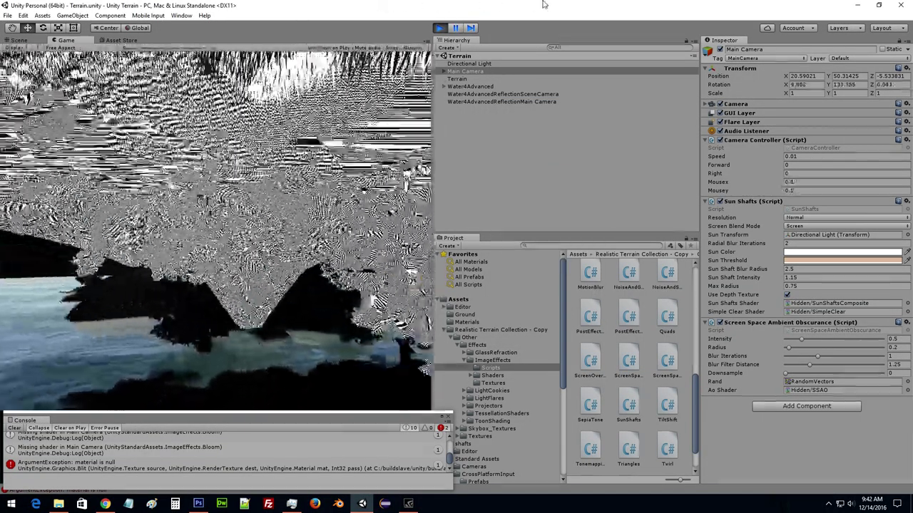
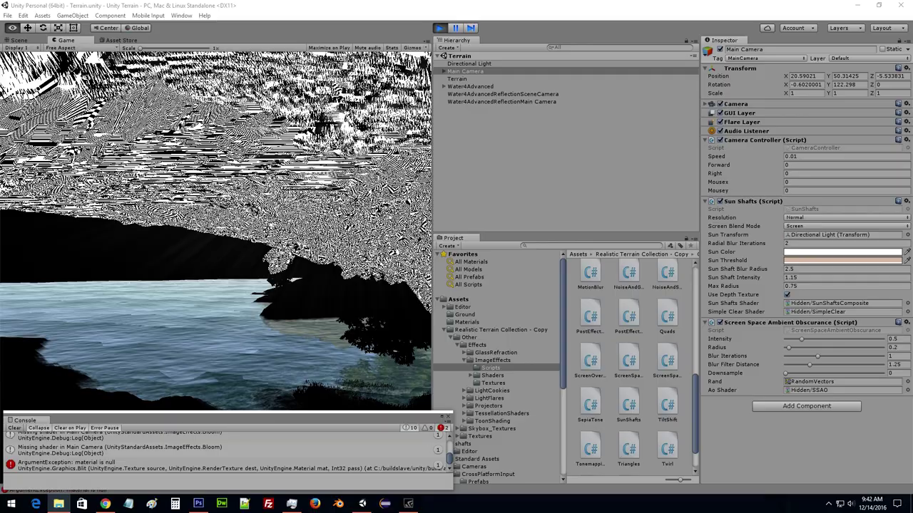
# Set the Rand texture to Palm_Desktop_Atlas_Specular.
pyautogui.click(907, 381)
pyautogui.press('Up')
pyautogui.press('Up')
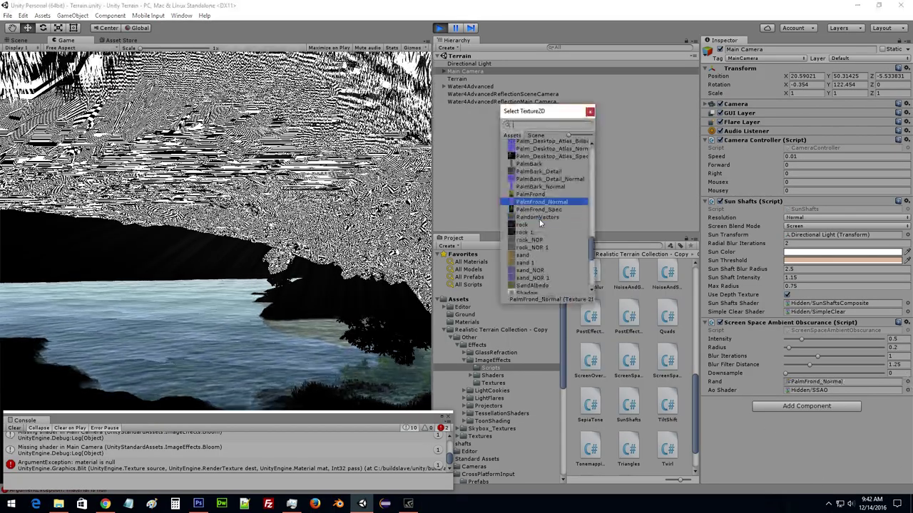
pyautogui.press('Up')
pyautogui.press('Up')
pyautogui.press('Up')
pyautogui.press('Up')
pyautogui.press('Up')
pyautogui.press('Up')
pyautogui.press('Return')
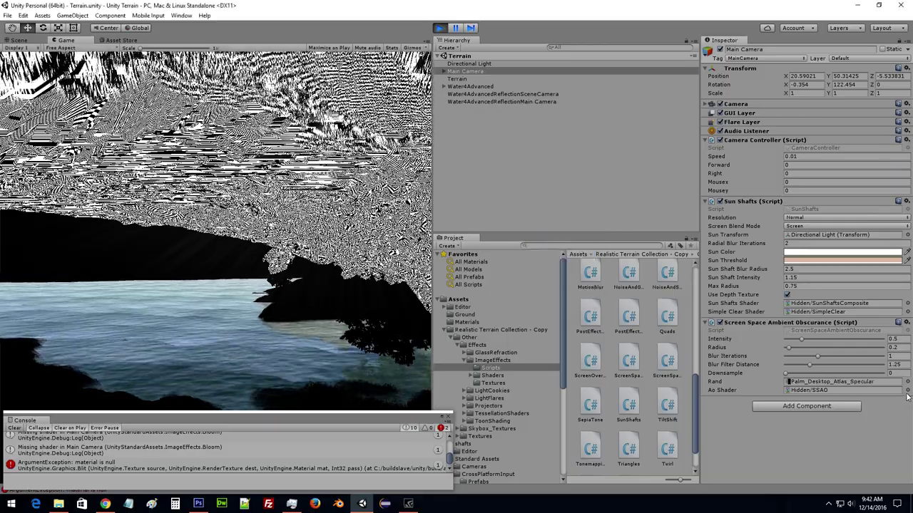
# Remove Screen Space Ambient Obscurance from the Main Camera and drop in the DepthOfField script.
pyautogui.rightClick(761, 322)
pyautogui.click(771, 331)
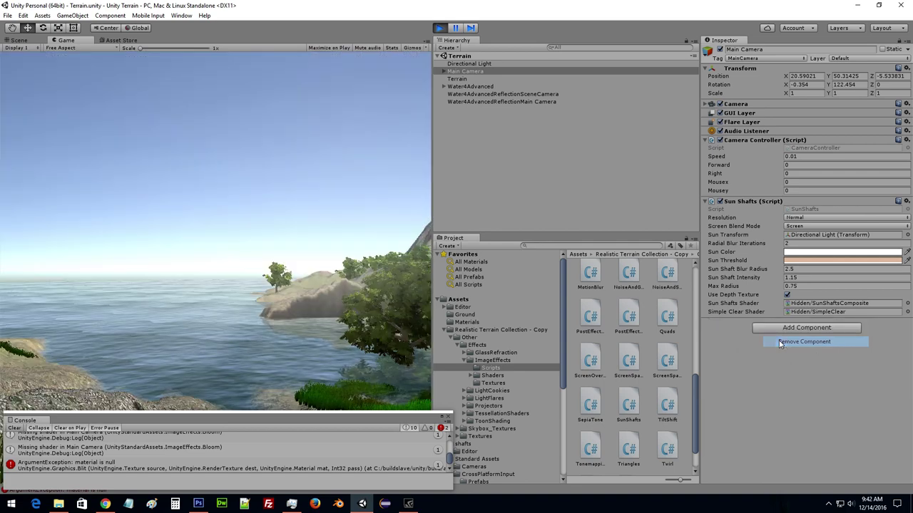
pyautogui.click(770, 328)
pyautogui.click(735, 334)
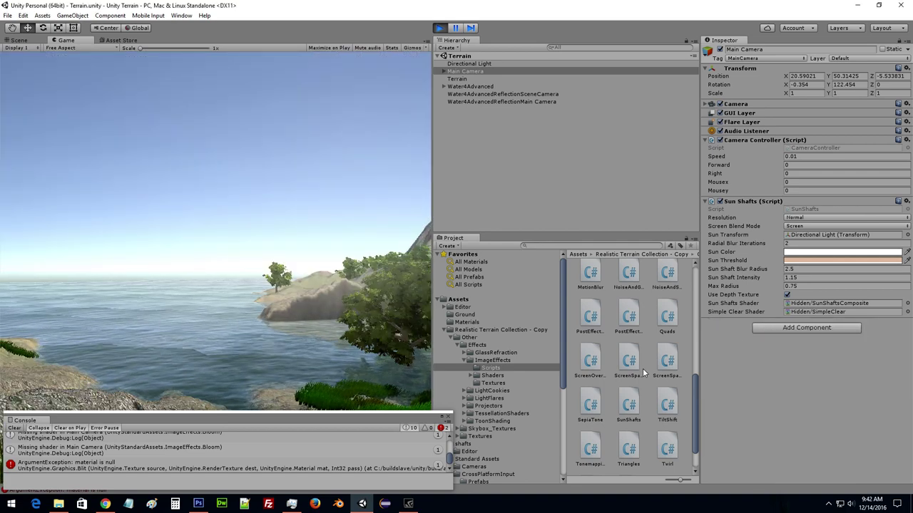
pyautogui.moveTo(693, 383); pyautogui.dragTo(693, 368)
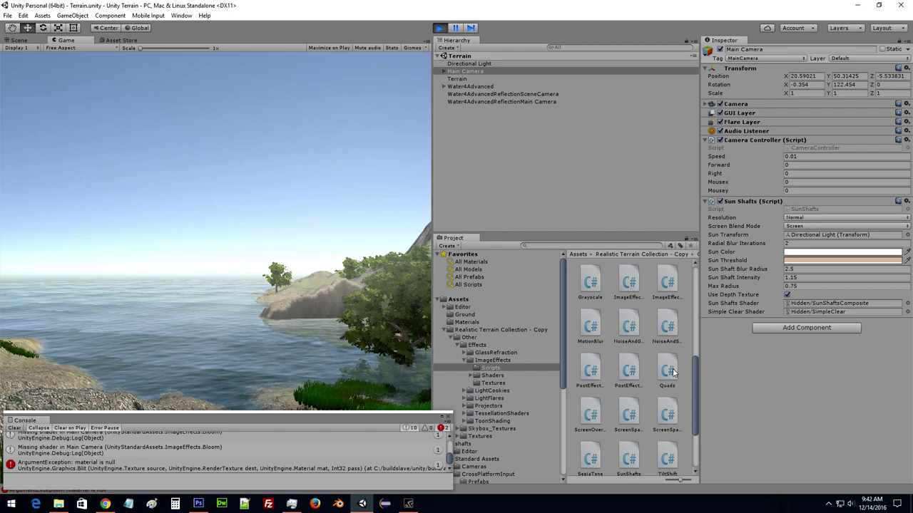
pyautogui.moveTo(695, 367)
pyautogui.mouseDown()
pyautogui.moveTo(688, 335)
pyautogui.moveTo(696, 341)
pyautogui.mouseUp()
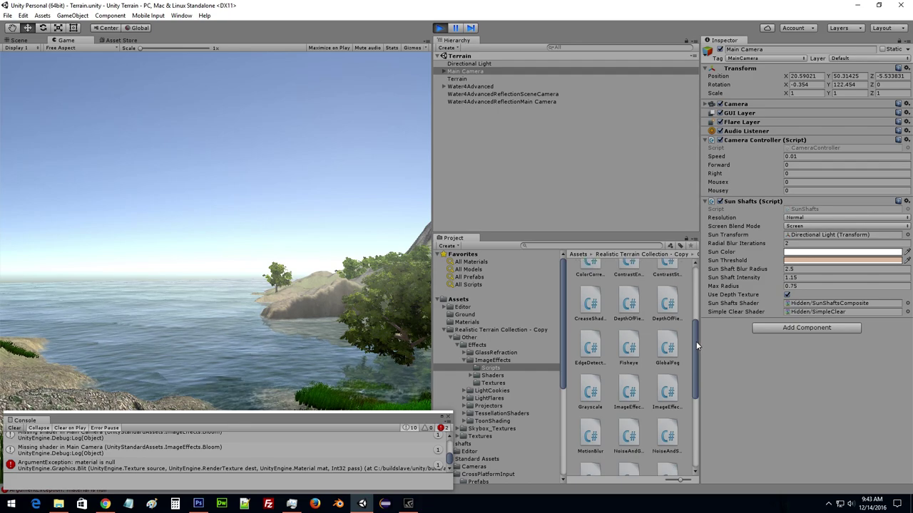
pyautogui.moveTo(756, 383); pyautogui.dragTo(758, 385)
# Assign TiltShiftHdrLensBlur as Dof Hdr Shader and Bokeh34 as Dx11 Bokeh Shader.
pyautogui.scroll(-2, 766, 354)
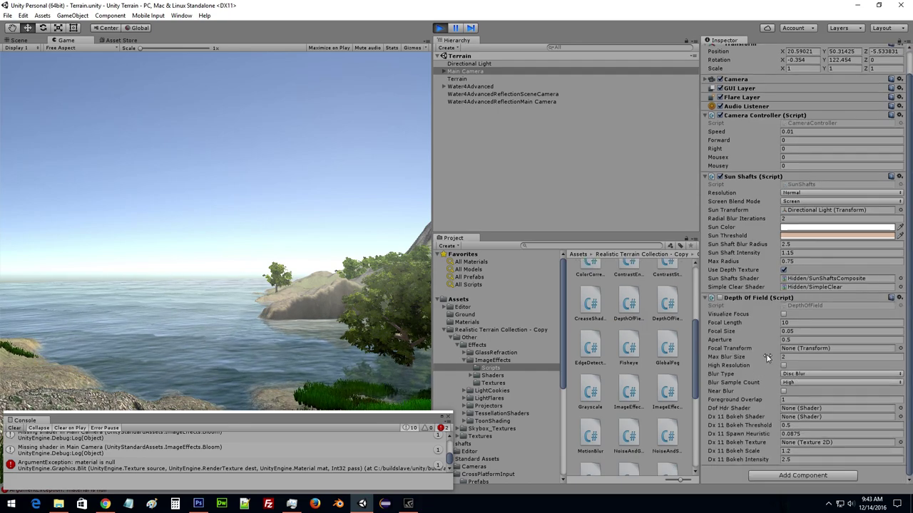
pyautogui.click(899, 409)
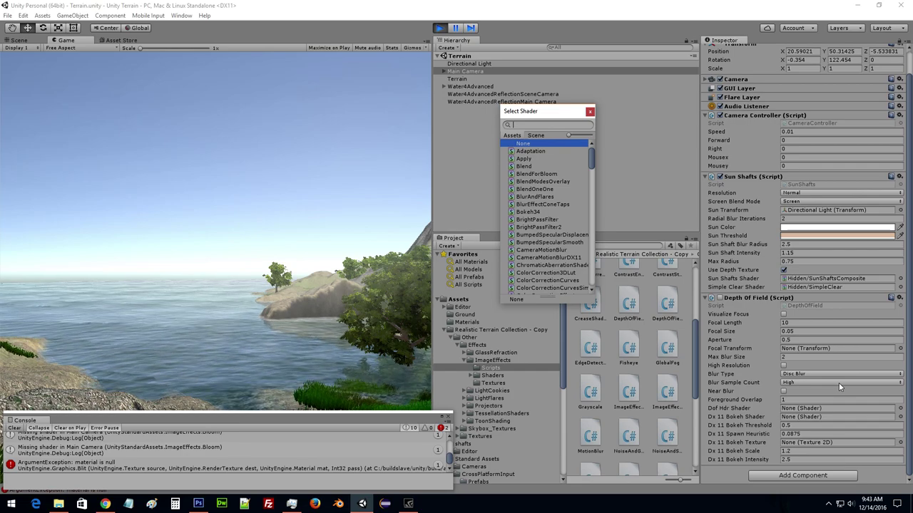
pyautogui.write('hdr')
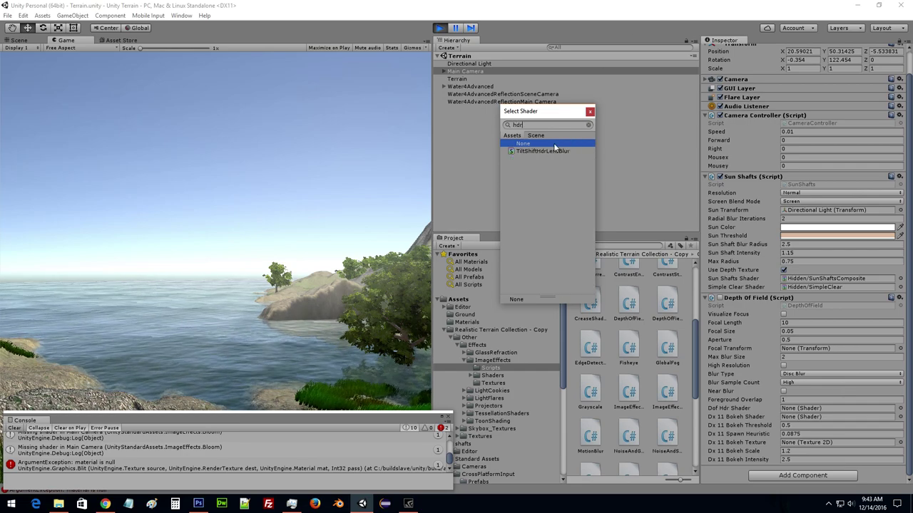
pyautogui.click(554, 151)
pyautogui.click(589, 111)
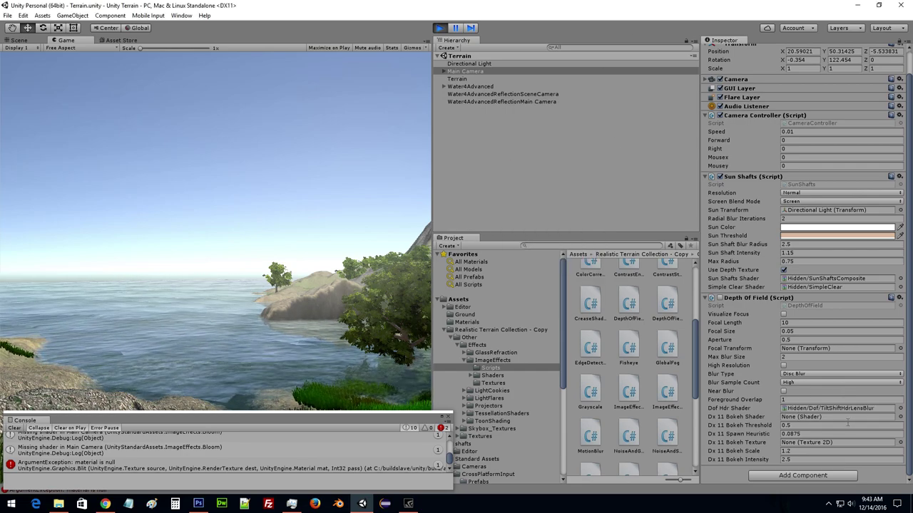
pyautogui.click(900, 418)
pyautogui.write('boke')
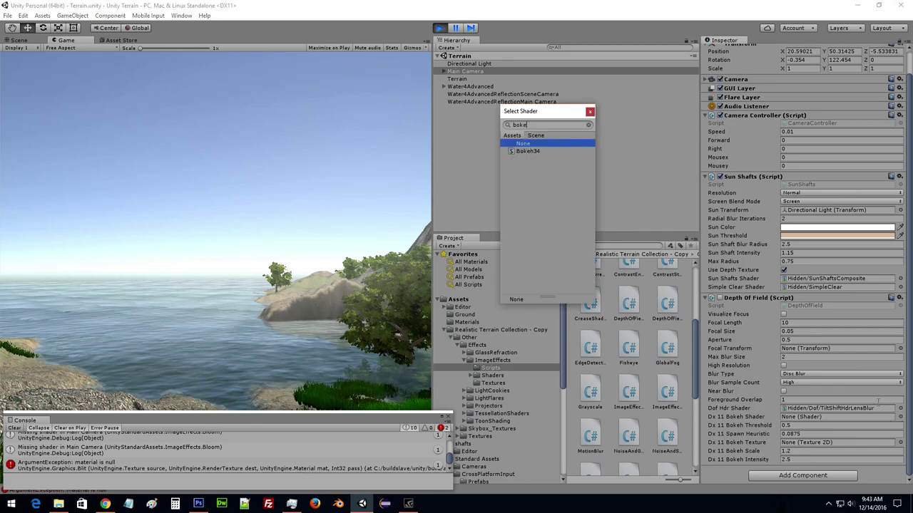
pyautogui.click(531, 150)
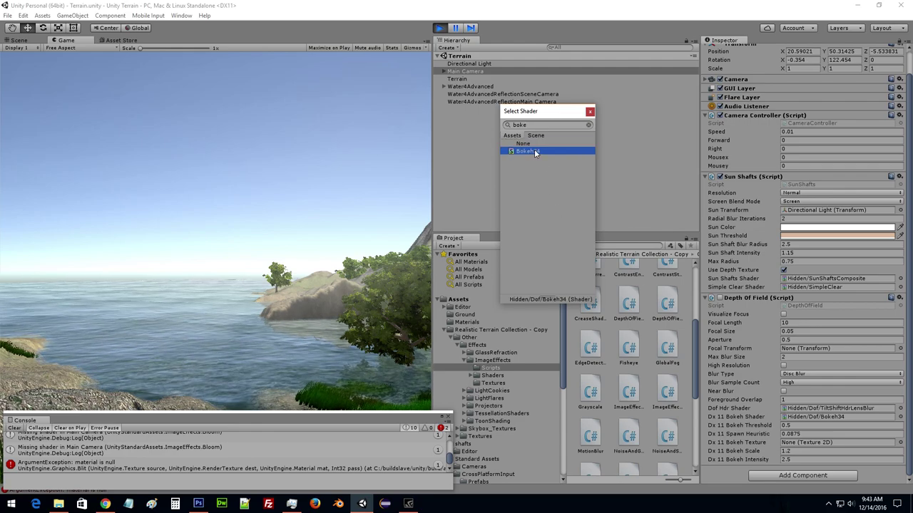
pyautogui.click(591, 112)
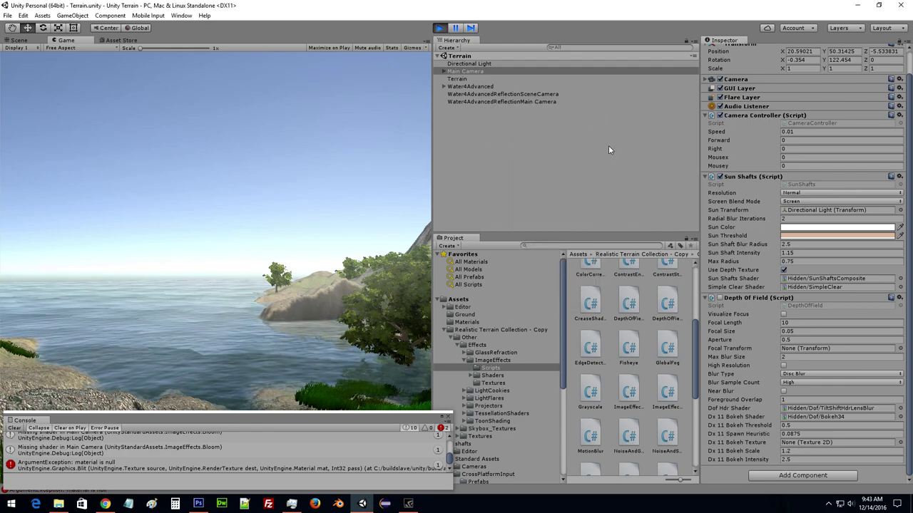
# Set Dx11 Bokeh Texture to Broadleaf_Desktop_Atlas_Billboards and enable Depth Of Field.
pyautogui.click(900, 443)
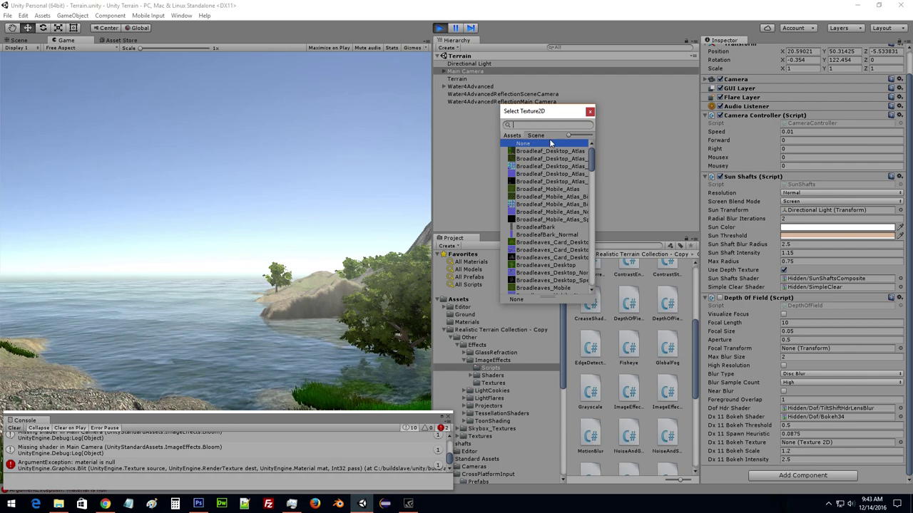
pyautogui.write('boke')
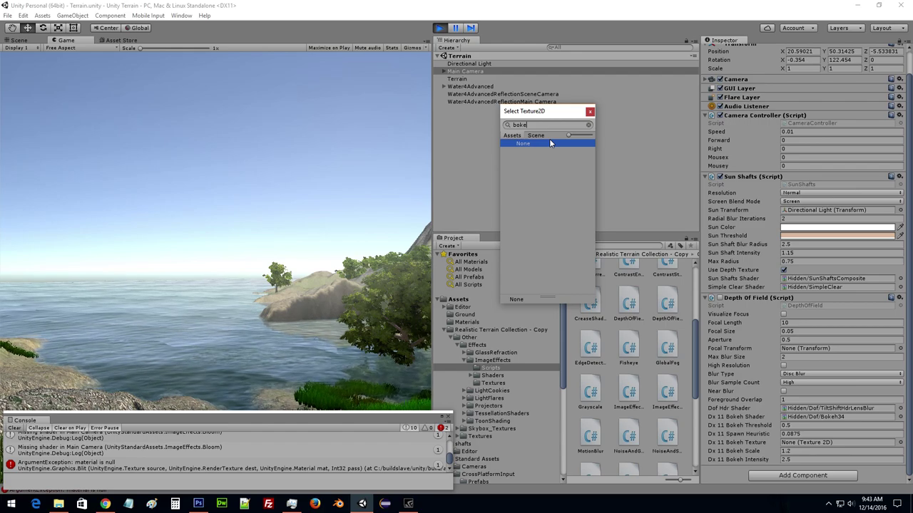
pyautogui.press('BackSpace')
pyautogui.press('BackSpace')
pyautogui.press('BackSpace')
pyautogui.write('b')
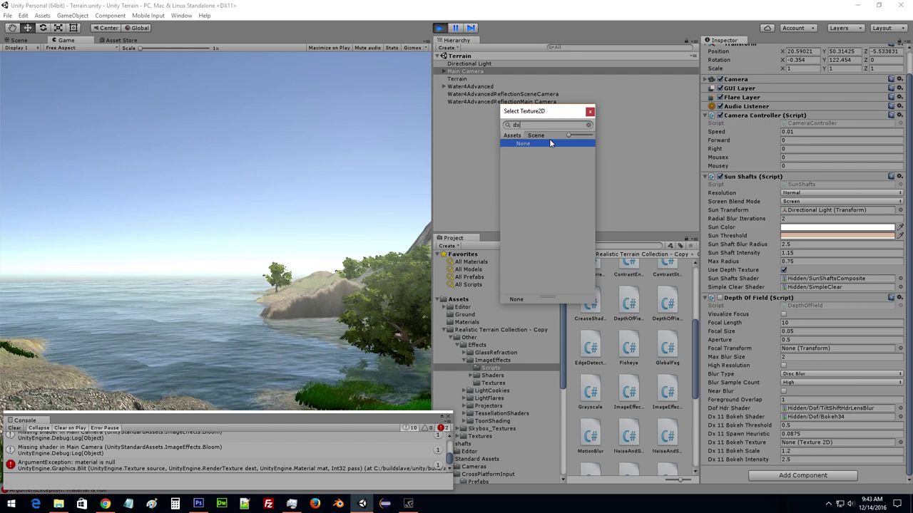
pyautogui.press('BackSpace')
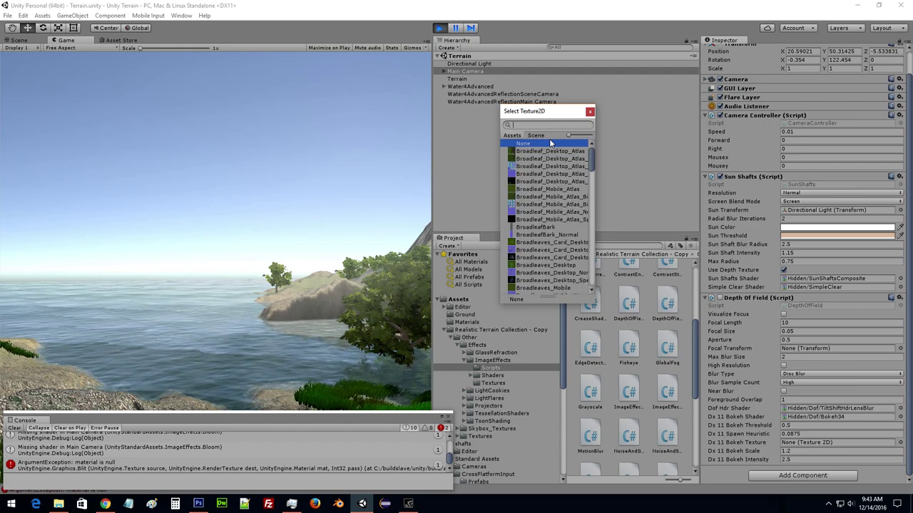
pyautogui.press('Down')
pyautogui.press('Down')
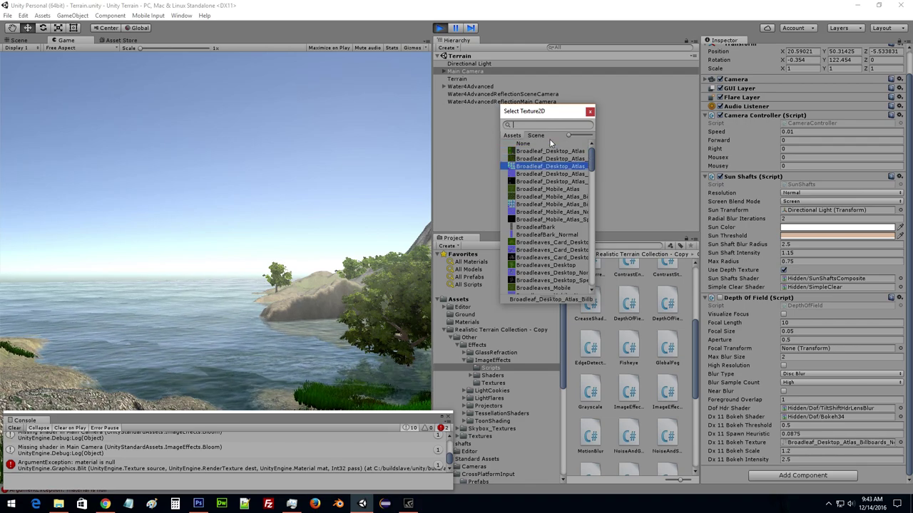
pyautogui.press('Return')
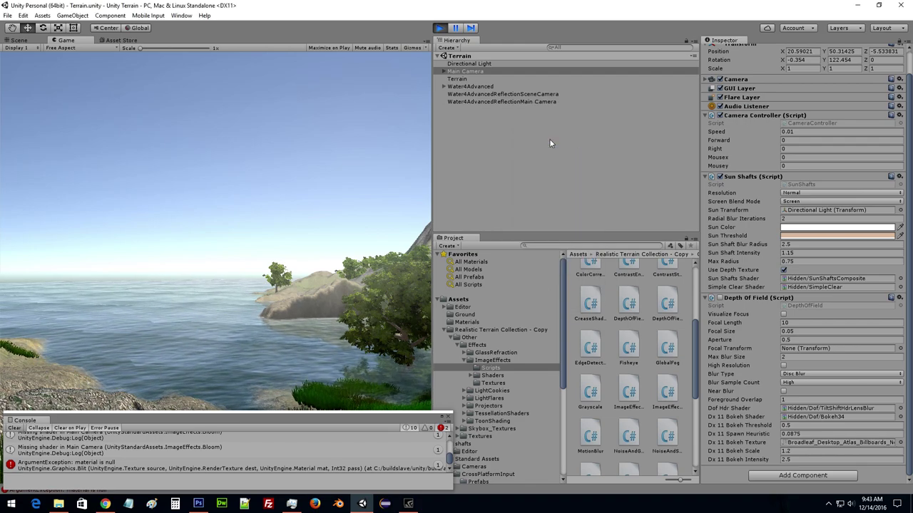
pyautogui.click(719, 298)
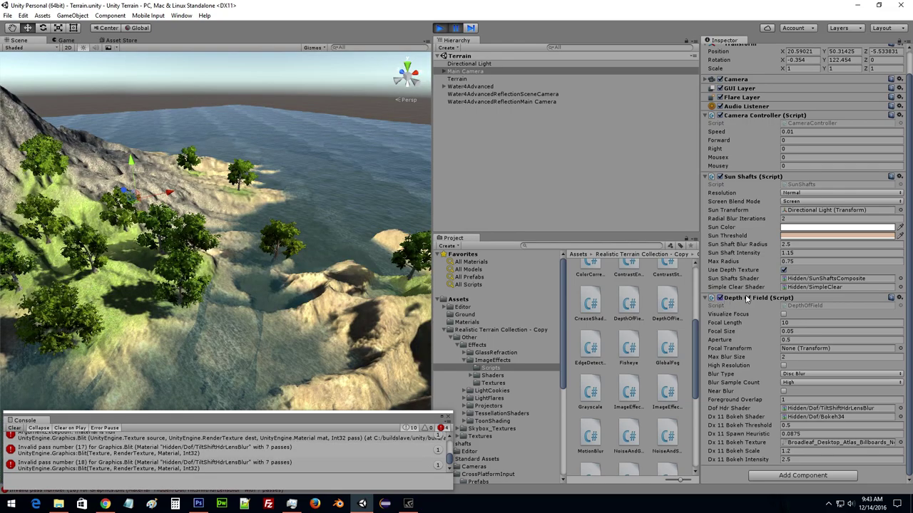
# Remove Depth Of Field from the camera and drop the BloomAndFlares script onto the Inspector.
pyautogui.rightClick(745, 298)
pyautogui.click(775, 312)
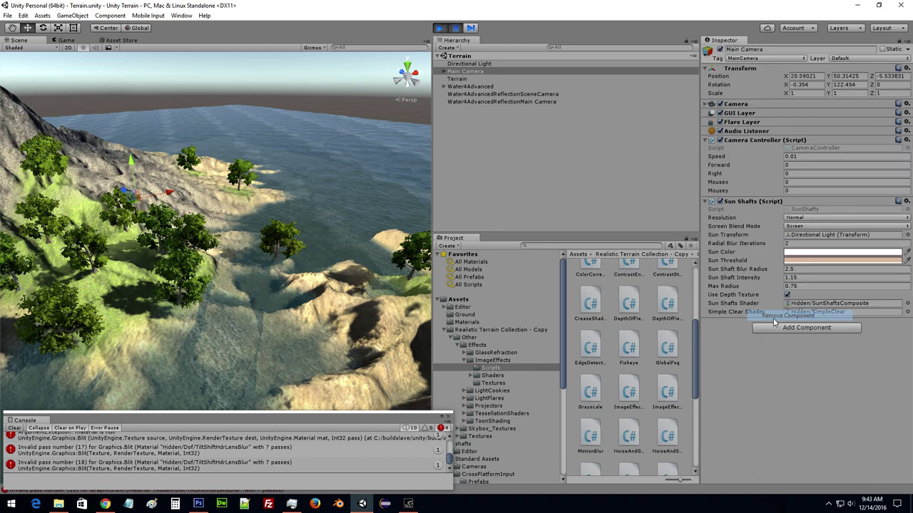
pyautogui.moveTo(693, 309); pyautogui.dragTo(697, 271)
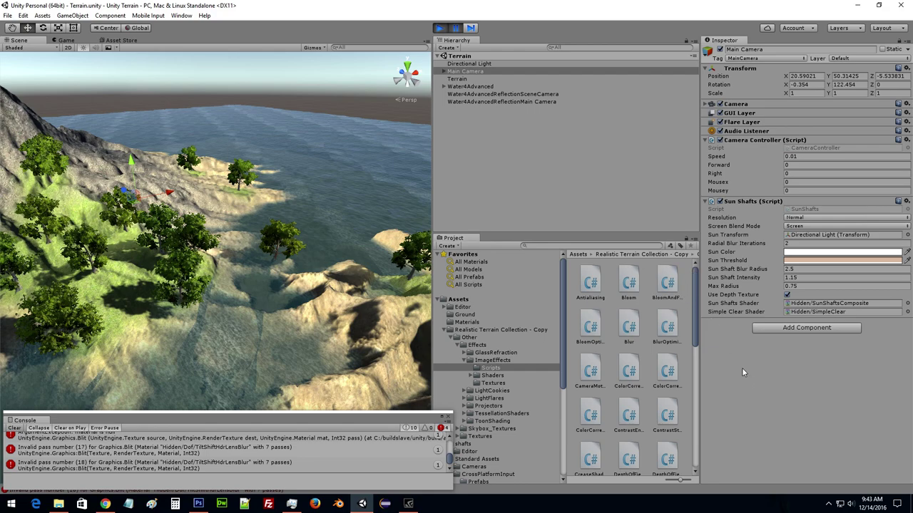
pyautogui.moveTo(670, 286); pyautogui.dragTo(749, 331)
pyautogui.scroll(-1, 749, 332)
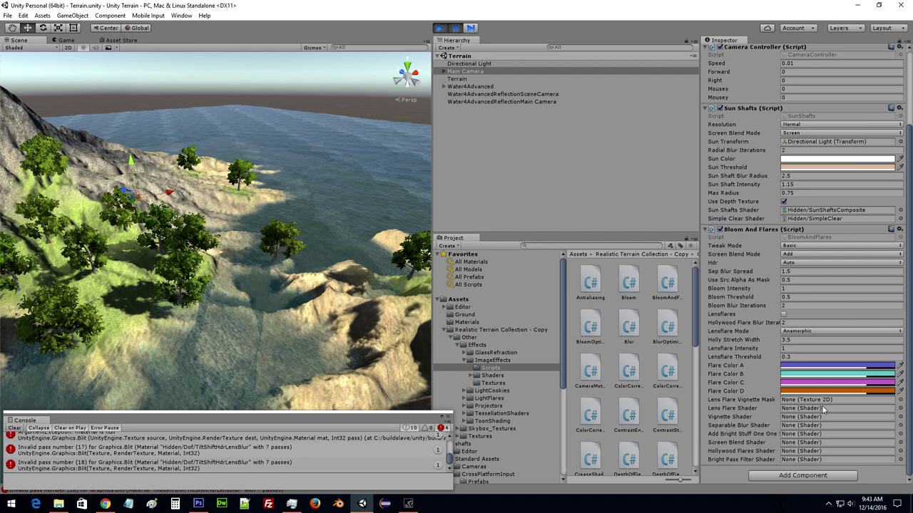
# Set the lens flare vignette mask texture to VignetteMask.
pyautogui.click(900, 400)
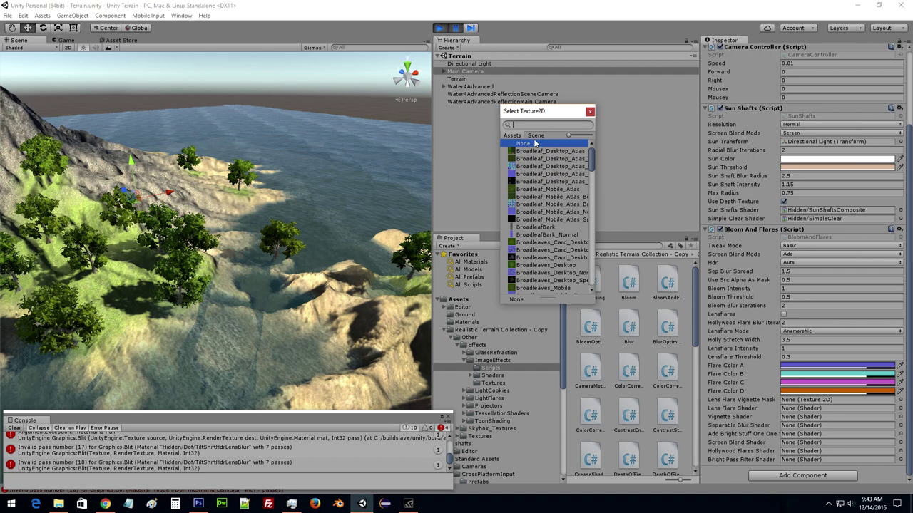
pyautogui.write('mask')
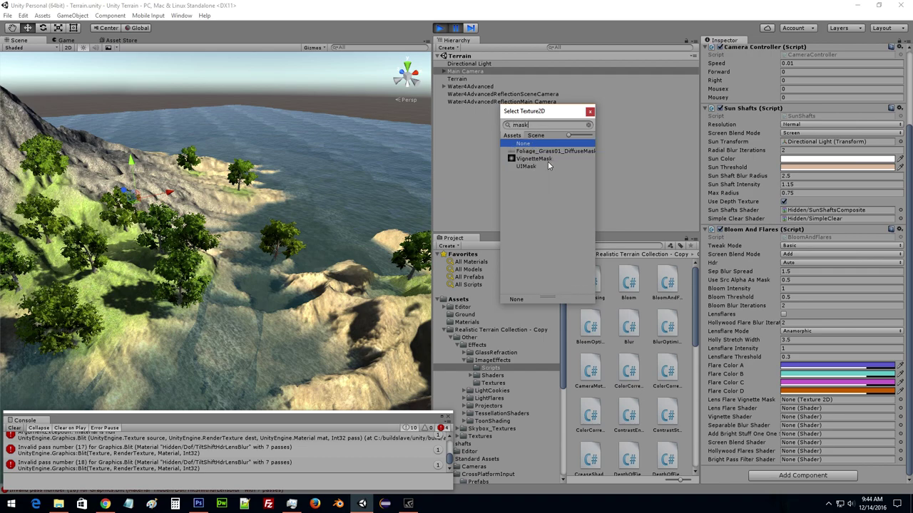
pyautogui.click(546, 159)
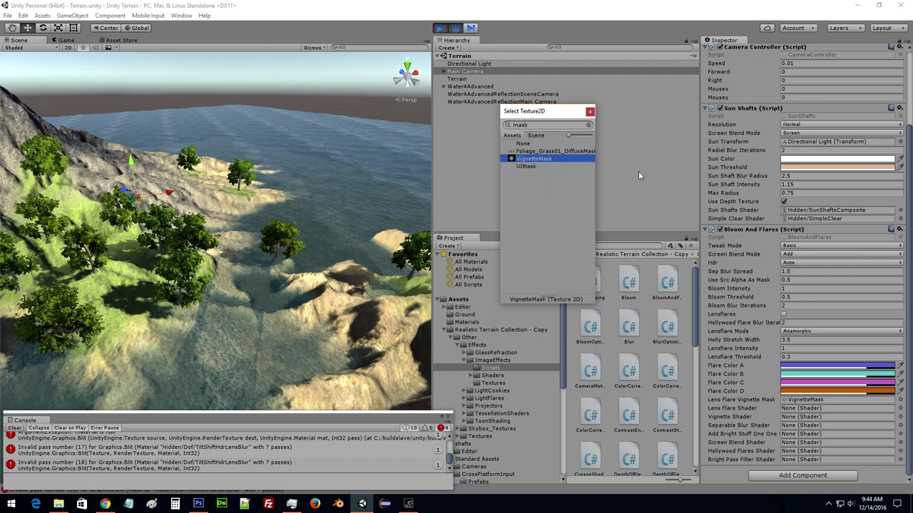
pyautogui.click(590, 112)
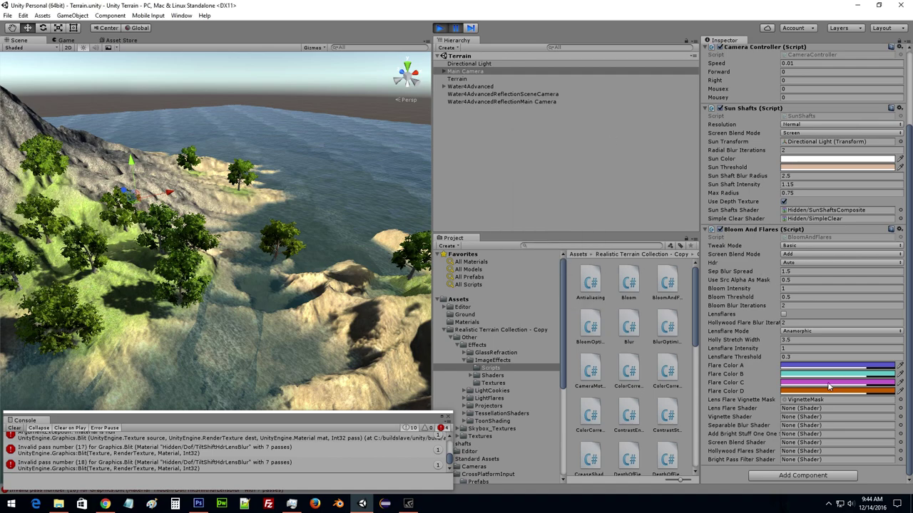
# Assign LensFlareCreate as Lens Flare Shader and VignetteShader as Vignette Shader.
pyautogui.click(898, 409)
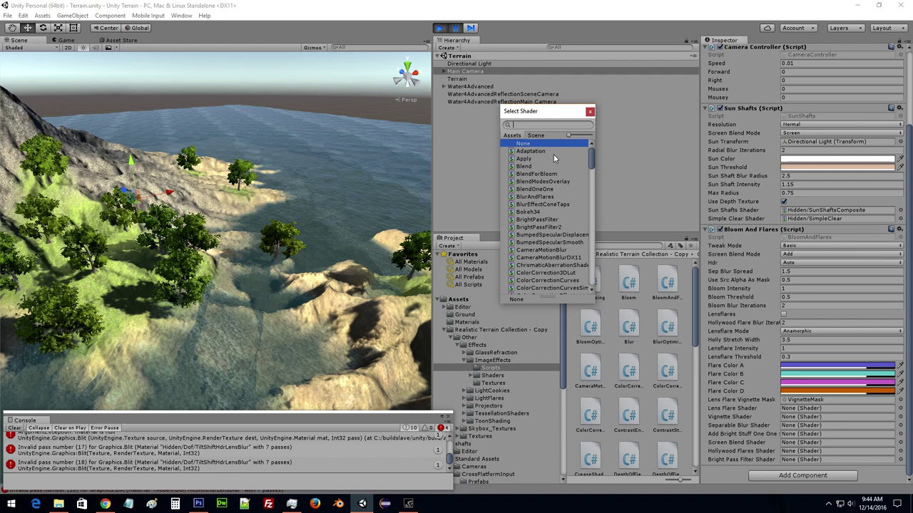
pyautogui.write('lens')
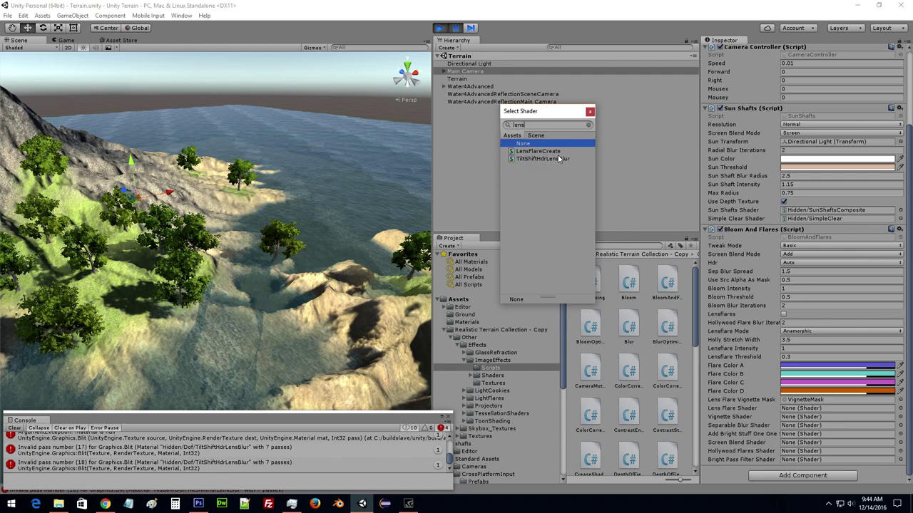
pyautogui.click(551, 152)
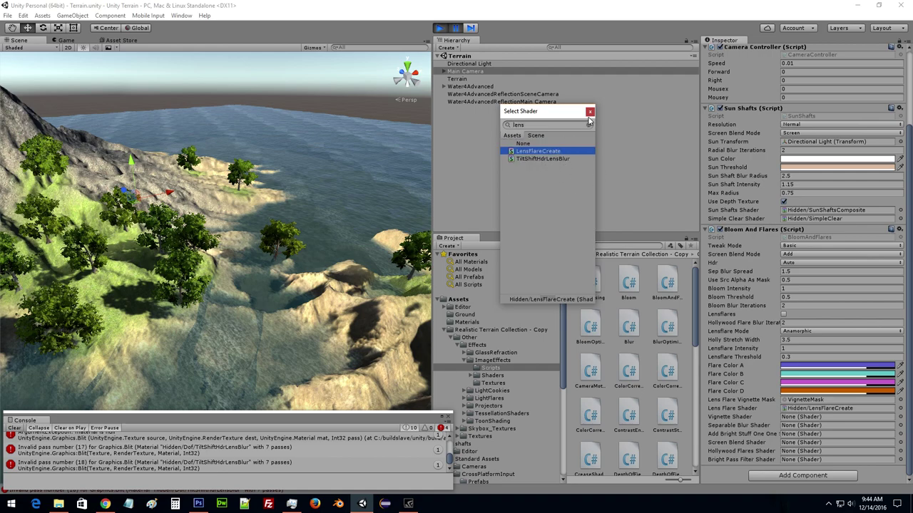
pyautogui.click(590, 112)
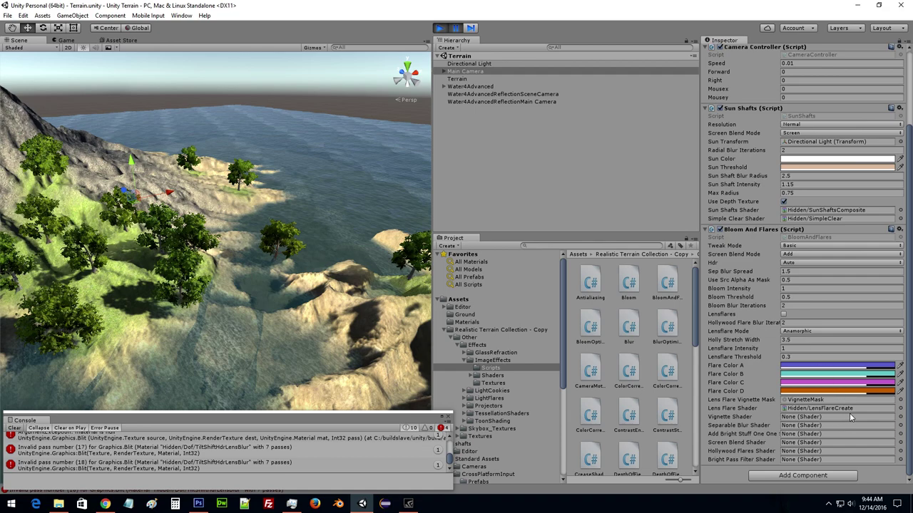
pyautogui.click(900, 417)
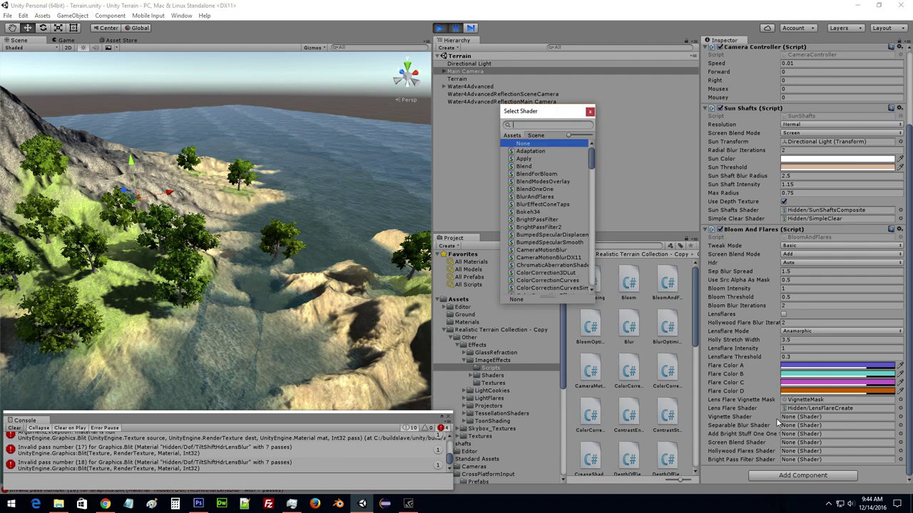
pyautogui.write('vig')
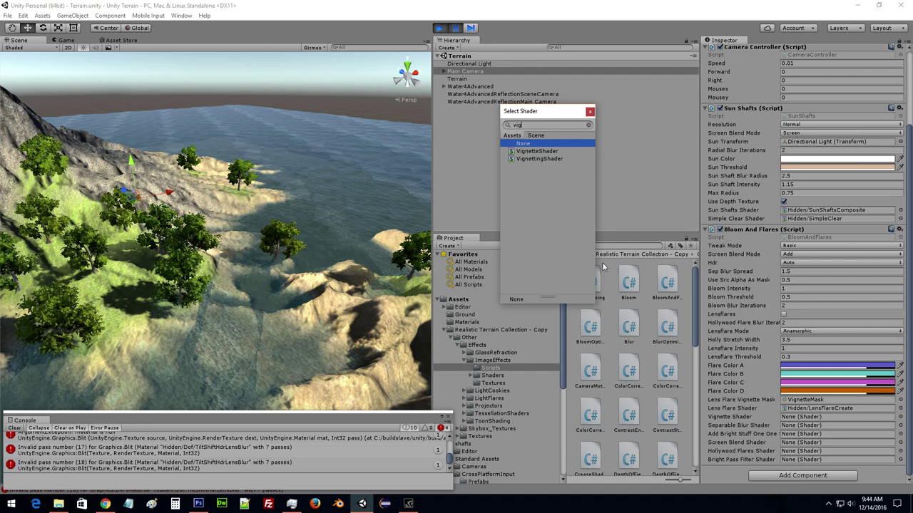
pyautogui.click(560, 150)
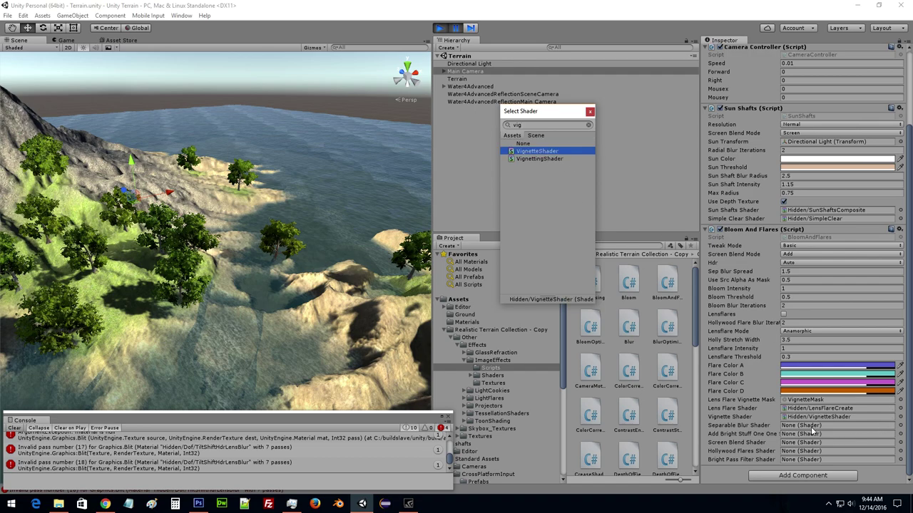
# Assign SeparableBlur for separable blur, BrightPassFilter for Add Bright Stuff, and Blend for screen blend.
pyautogui.click(900, 425)
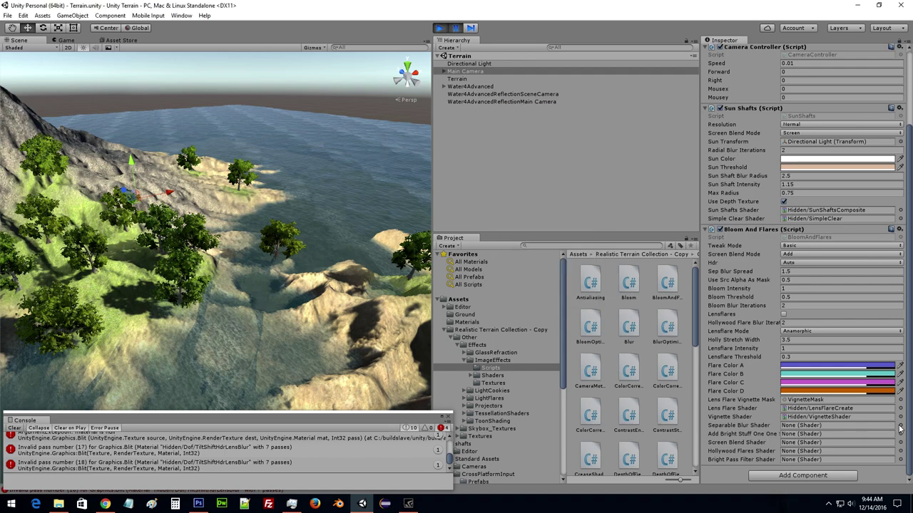
pyautogui.write('se')
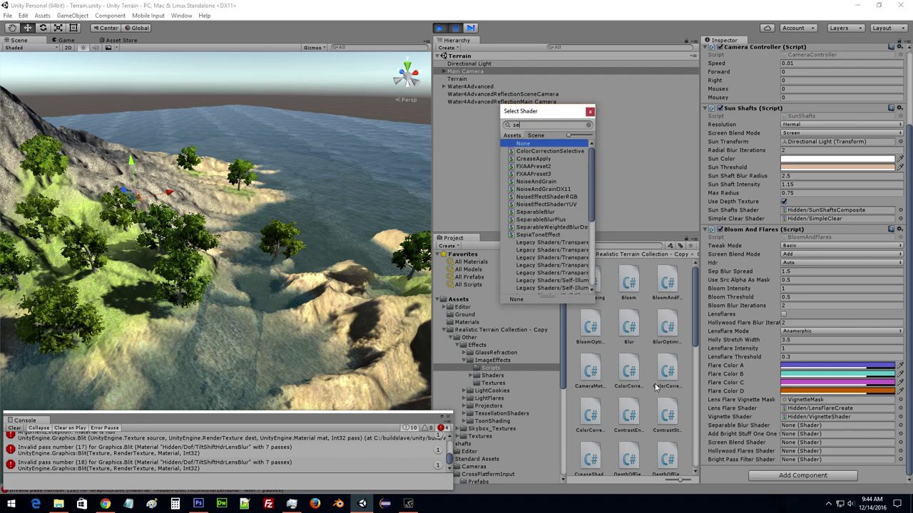
pyautogui.write('p')
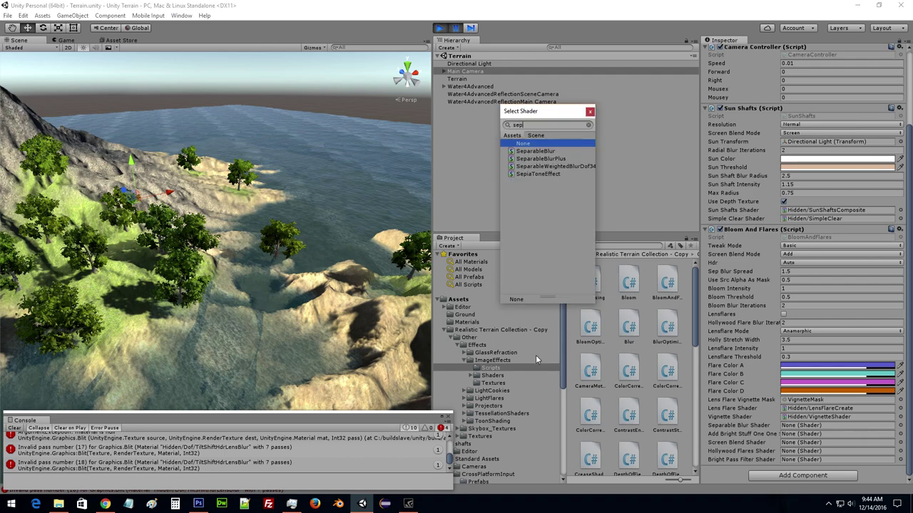
pyautogui.click(546, 151)
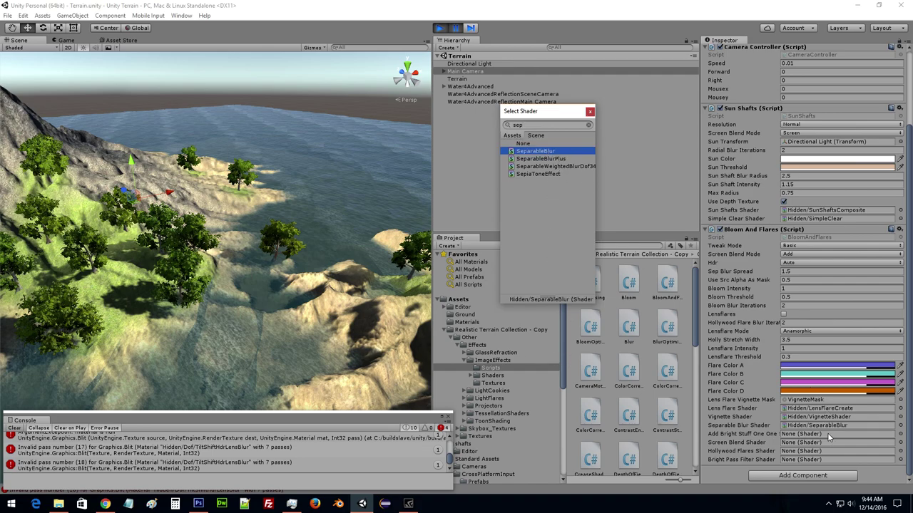
pyautogui.click(899, 434)
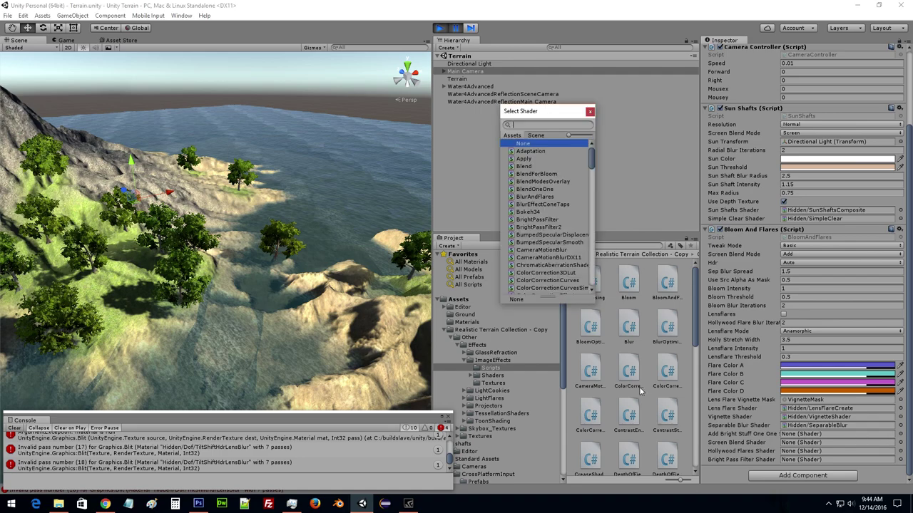
pyautogui.write('bri')
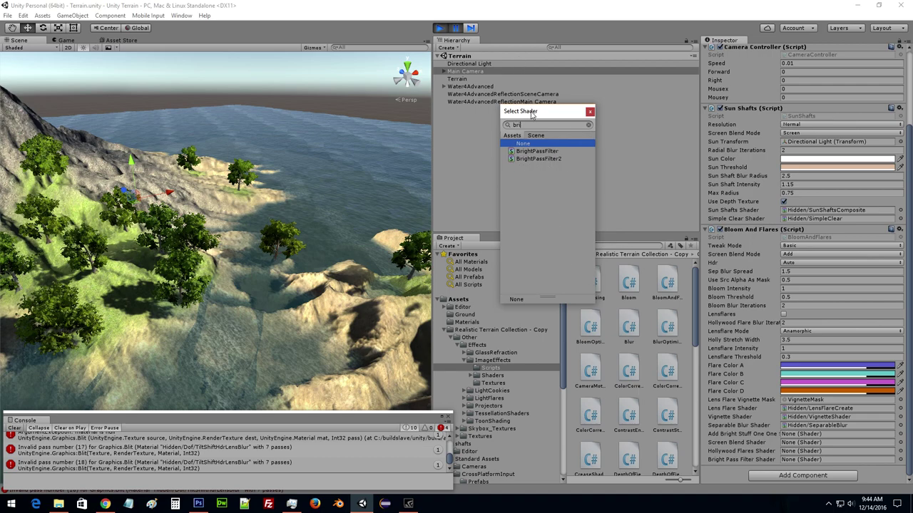
pyautogui.click(533, 152)
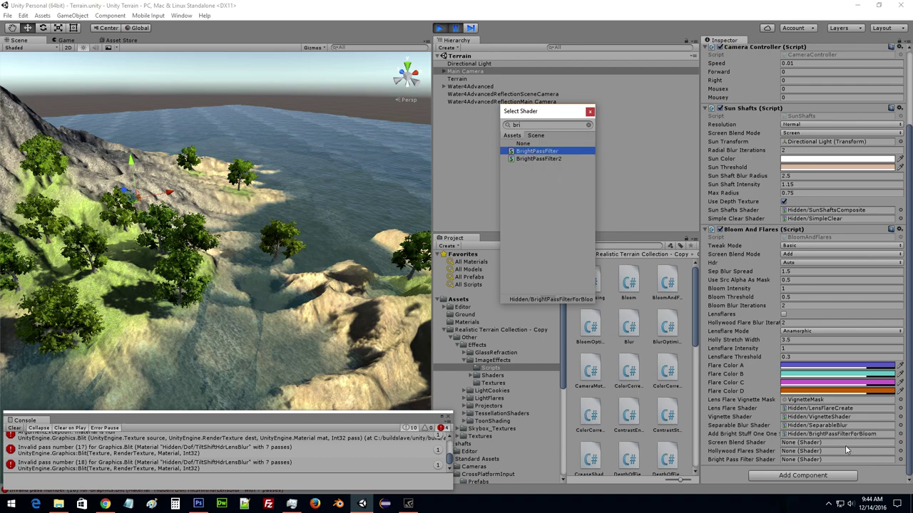
pyautogui.click(899, 443)
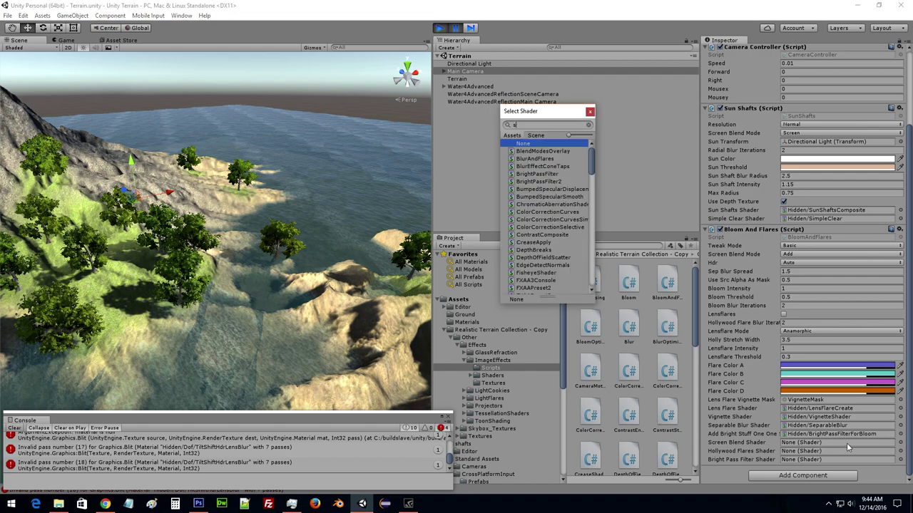
pyautogui.write('scre')
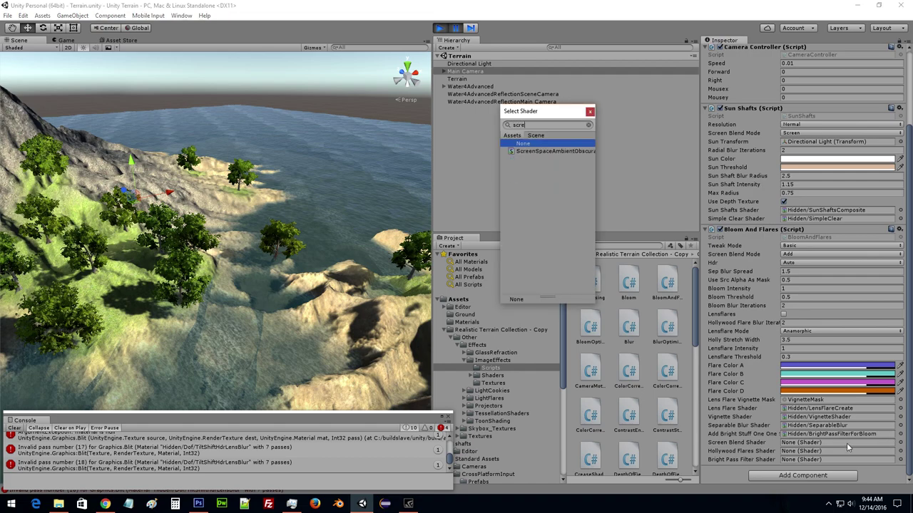
pyautogui.press('BackSpace')
pyautogui.press('BackSpace')
pyautogui.press('BackSpace')
pyautogui.write('blend')
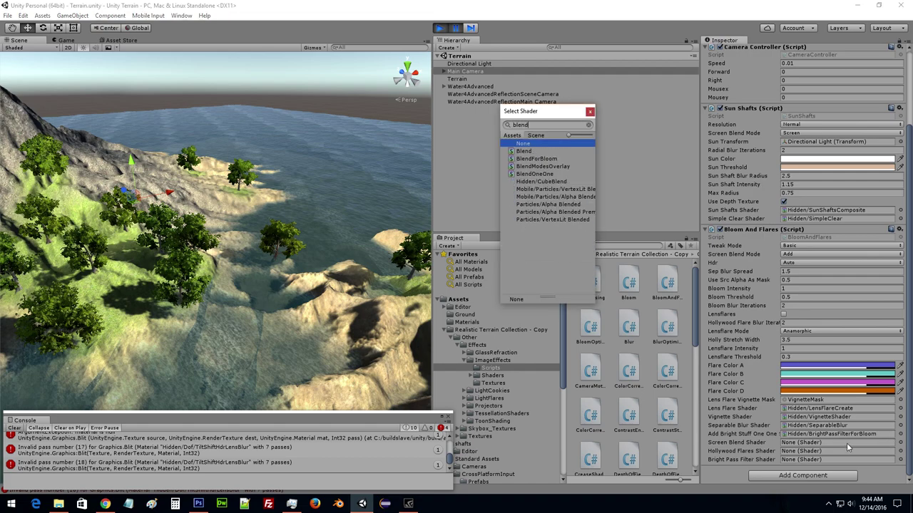
pyautogui.click(531, 152)
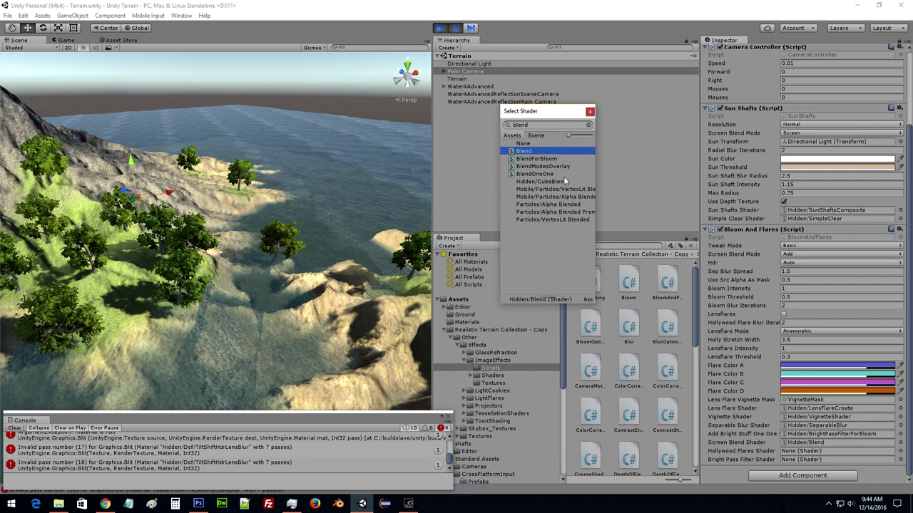
# Assign BlurAndFlares for Hollywood flares and BrightPassFilter for the bright pass filter.
pyautogui.click(899, 459)
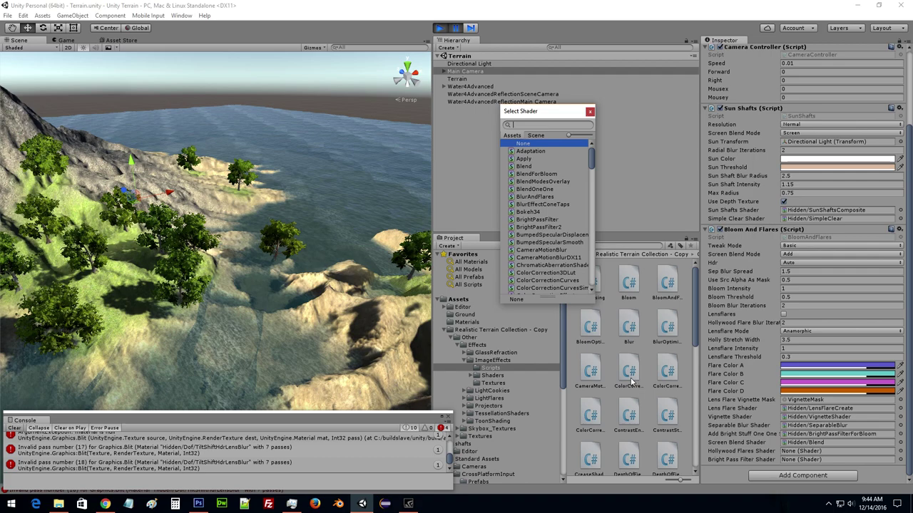
pyautogui.write('fla')
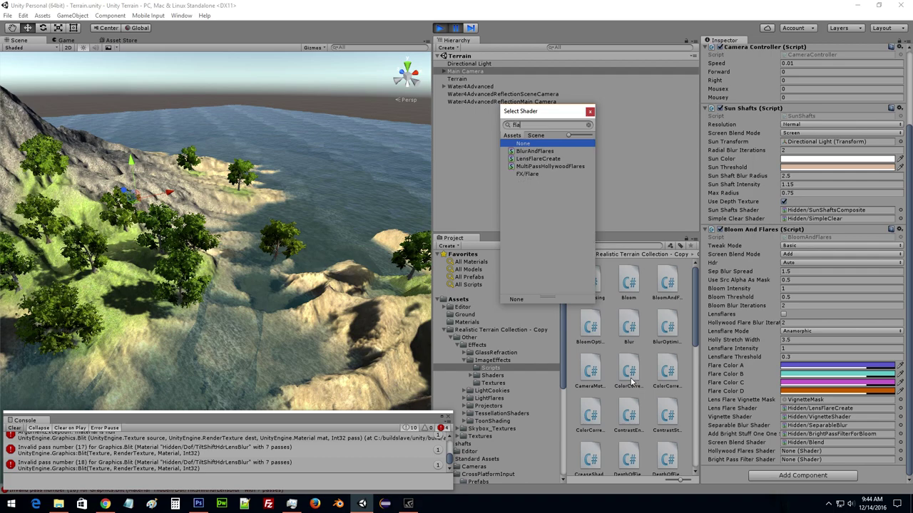
pyautogui.click(531, 152)
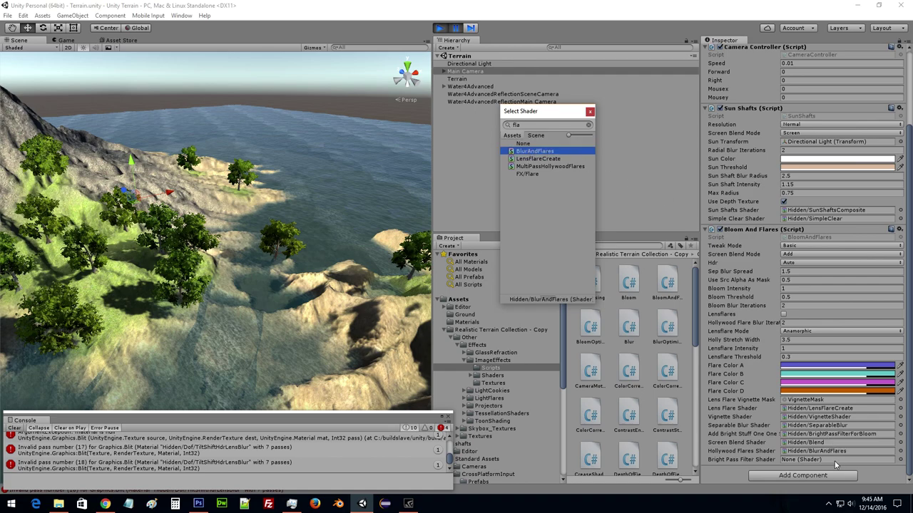
pyautogui.click(899, 461)
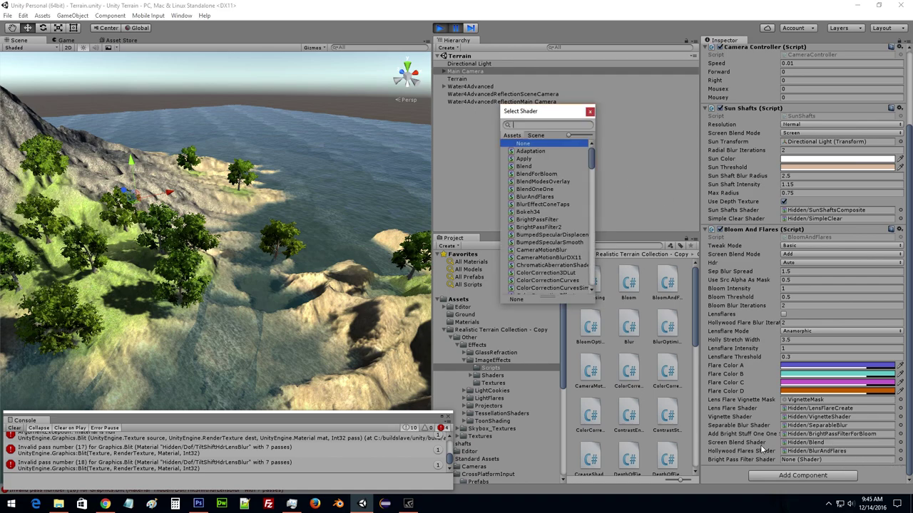
pyautogui.write('pass')
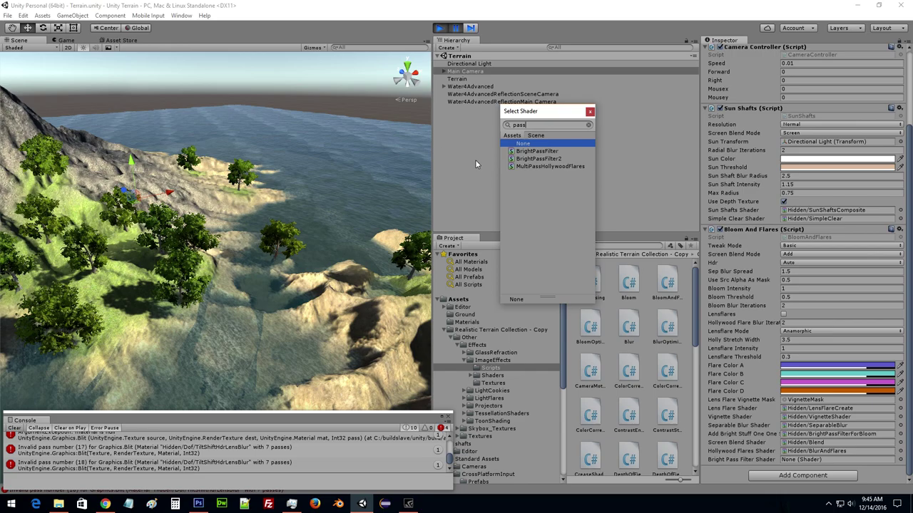
pyautogui.click(527, 152)
pyautogui.click(590, 111)
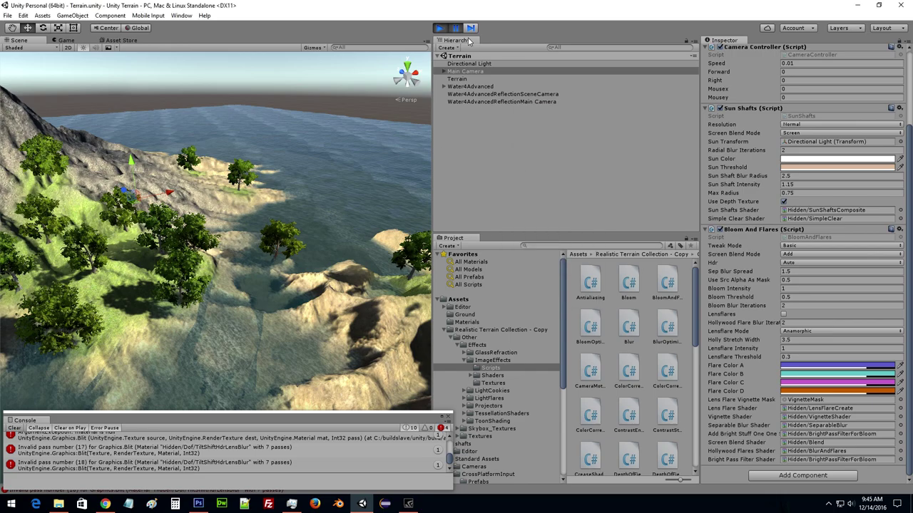
# Run the scene, toggle Bloom And Flares off and on, and steer the camera toward the lake.
pyautogui.click(440, 28)
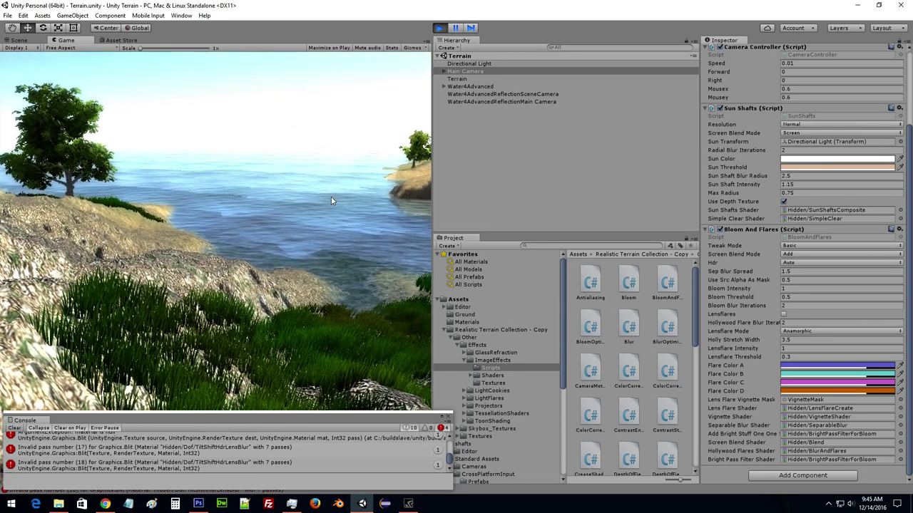
pyautogui.press('w')
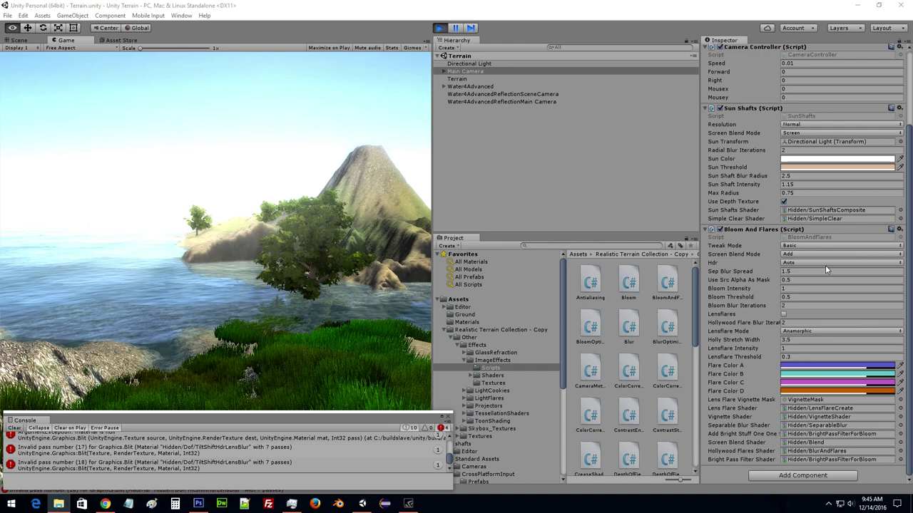
pyautogui.click(747, 228)
pyautogui.click(725, 321)
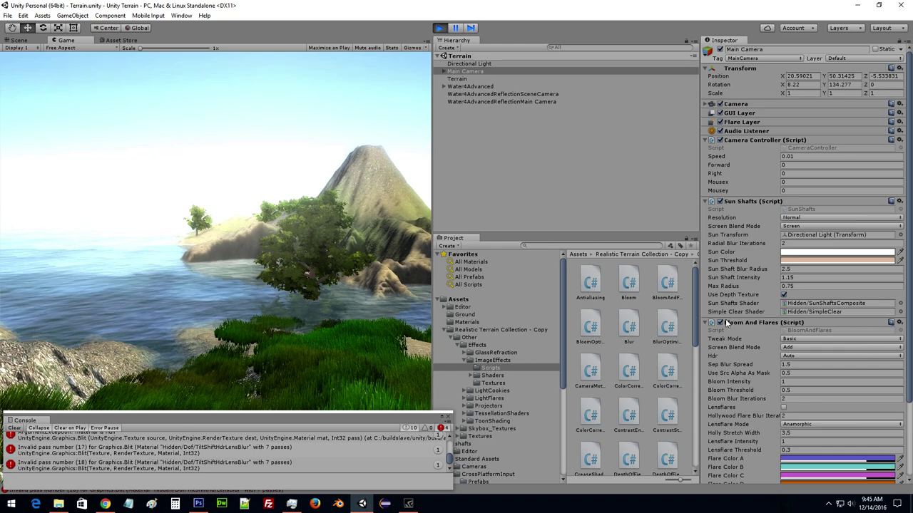
pyautogui.click(719, 322)
pyautogui.click(719, 322)
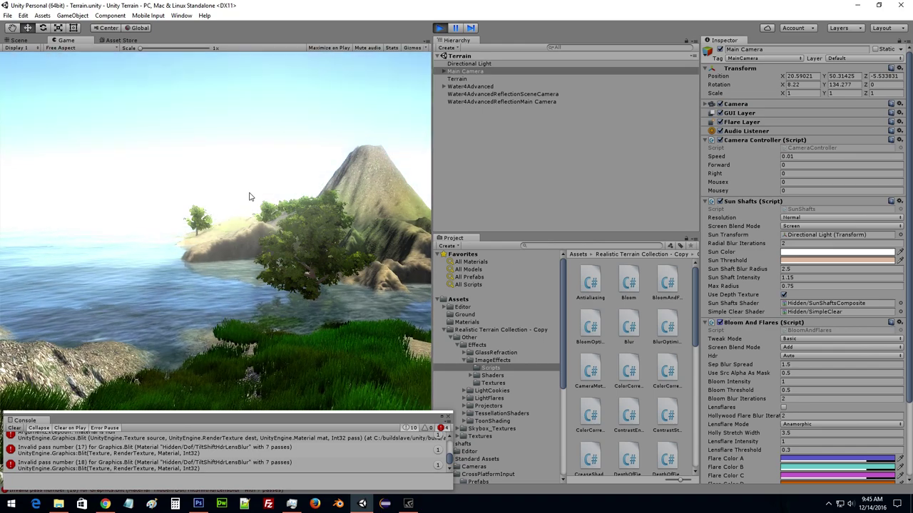
pyautogui.moveTo(263, 196)
pyautogui.mouseDown()
pyautogui.moveTo(1, 70)
pyautogui.moveTo(21, 166)
pyautogui.moveTo(120, 230)
pyautogui.moveTo(2, 232)
pyautogui.moveTo(45, 212)
pyautogui.mouseUp()
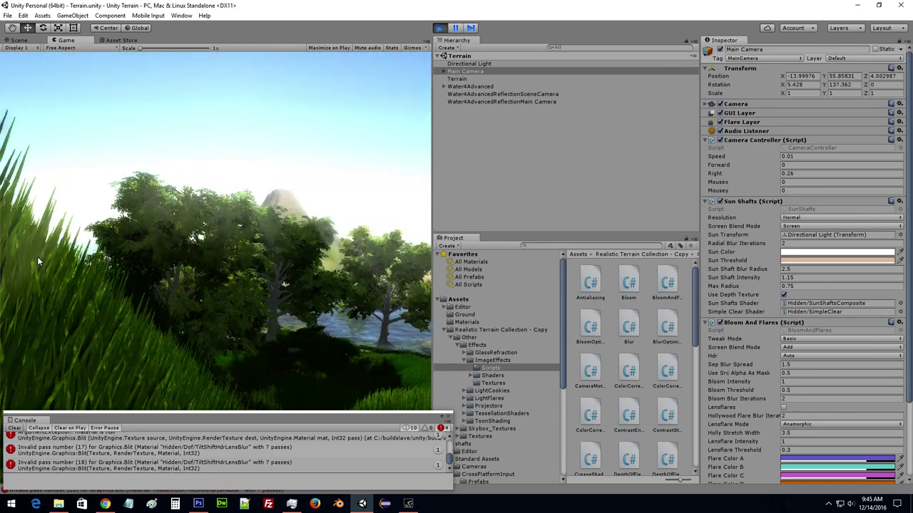
pyautogui.moveTo(45, 213)
pyautogui.mouseDown()
pyautogui.moveTo(316, 293)
pyautogui.moveTo(234, 253)
pyautogui.moveTo(213, 254)
pyautogui.mouseUp()
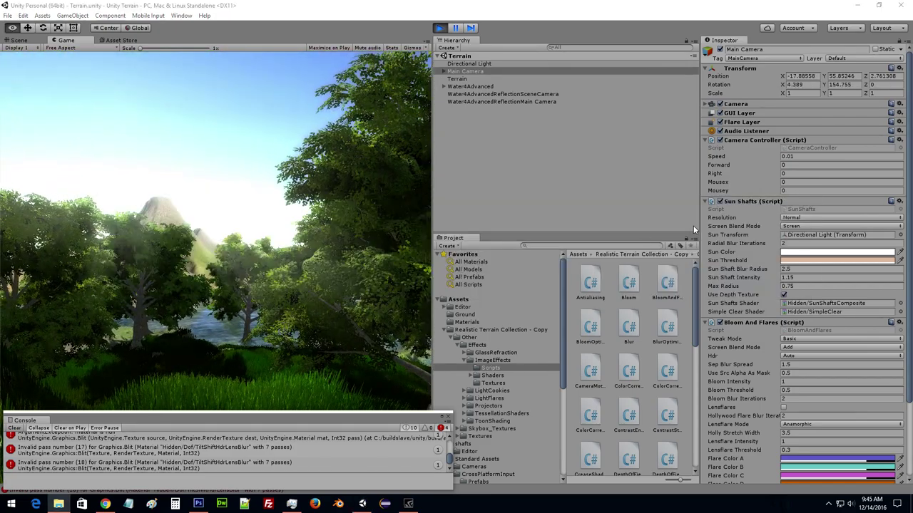
# Raise the sun shaft intensity and blur radius, then stop Play mode.
pyautogui.click(783, 200)
pyautogui.click(782, 200)
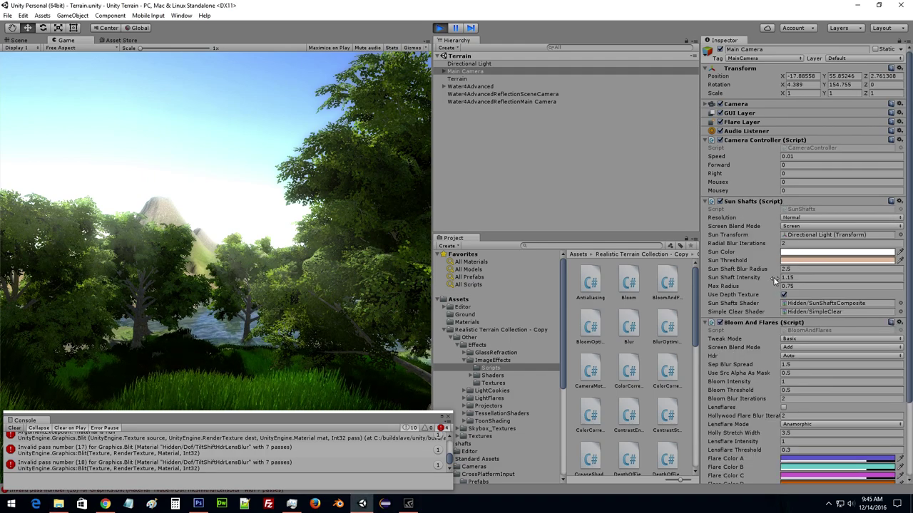
pyautogui.moveTo(774, 279); pyautogui.dragTo(778, 280)
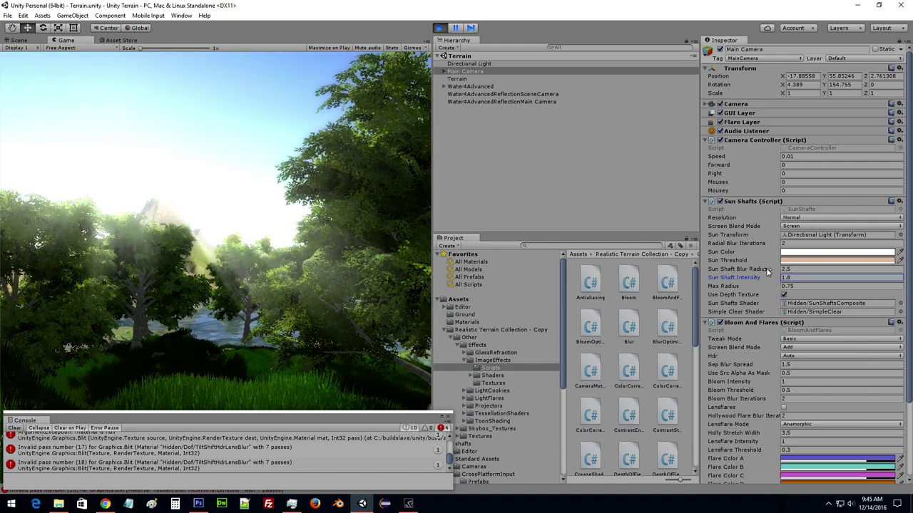
pyautogui.moveTo(767, 270); pyautogui.dragTo(803, 270)
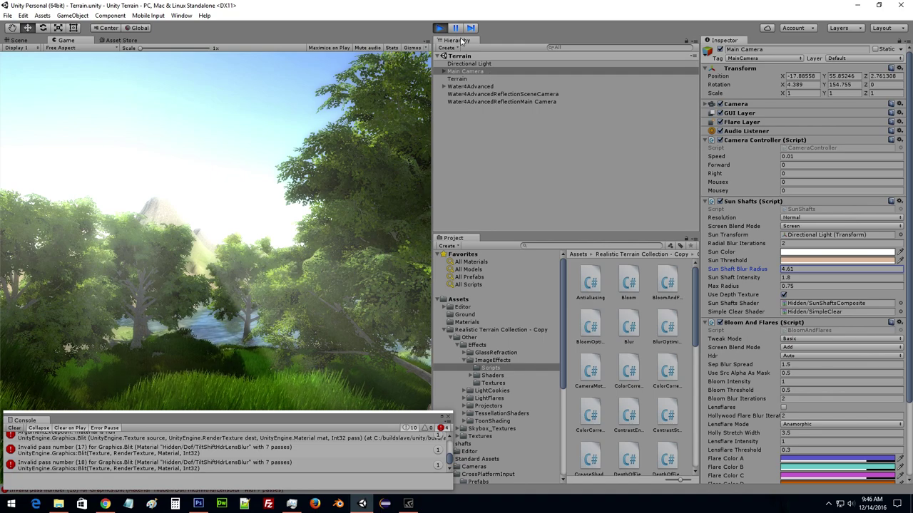
pyautogui.click(440, 28)
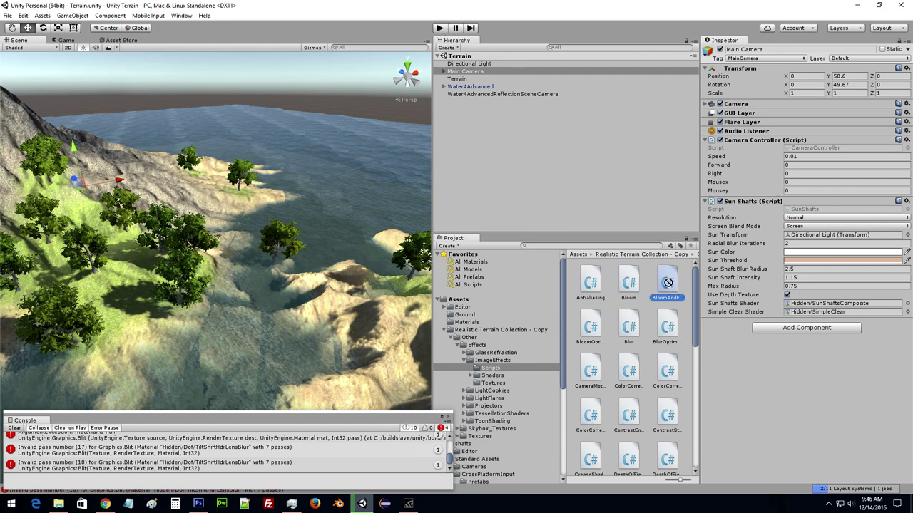
# Re-add Bloom And Flares to the Main Camera and save the Terrain scene.
pyautogui.moveTo(771, 383); pyautogui.dragTo(788, 360)
pyautogui.scroll(-5, 841, 367)
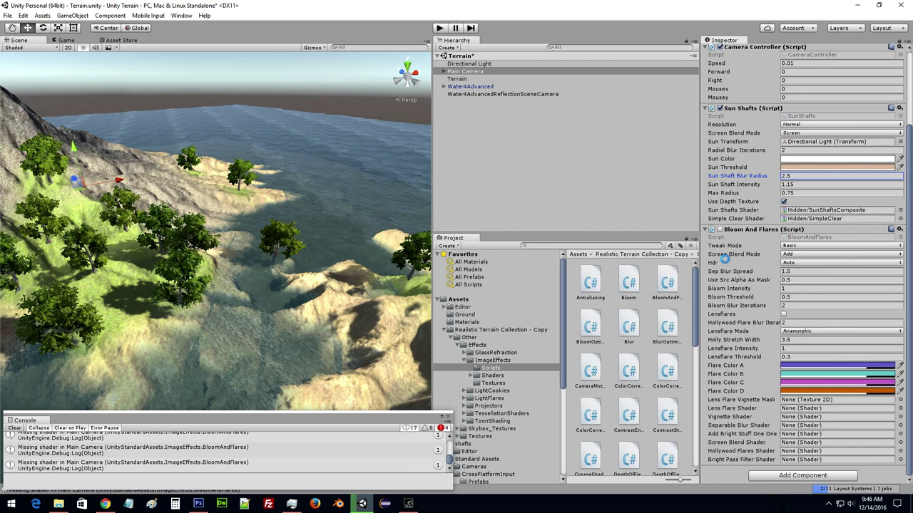
pyautogui.hotkey('ctrl', 's')
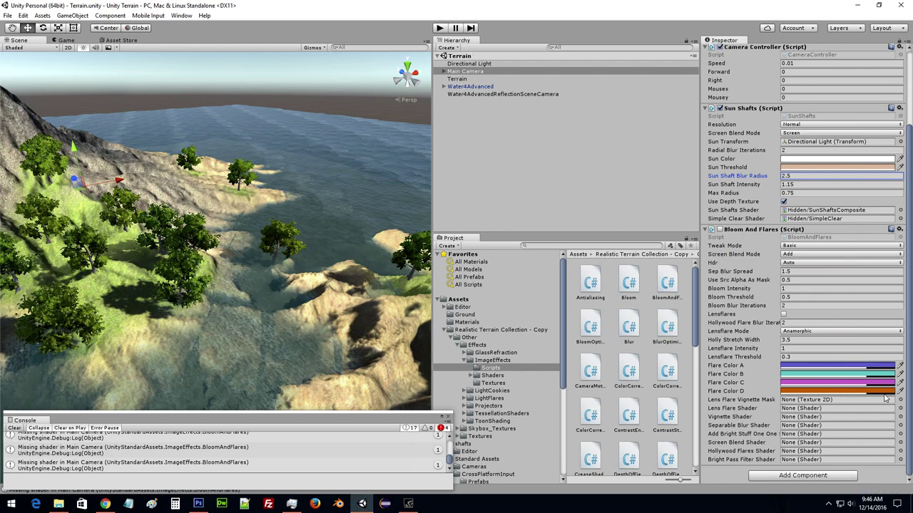
# Set the lens flare vignette mask to VignetteMask and the lens flare shader to LensFlareCreate.
pyautogui.click(900, 399)
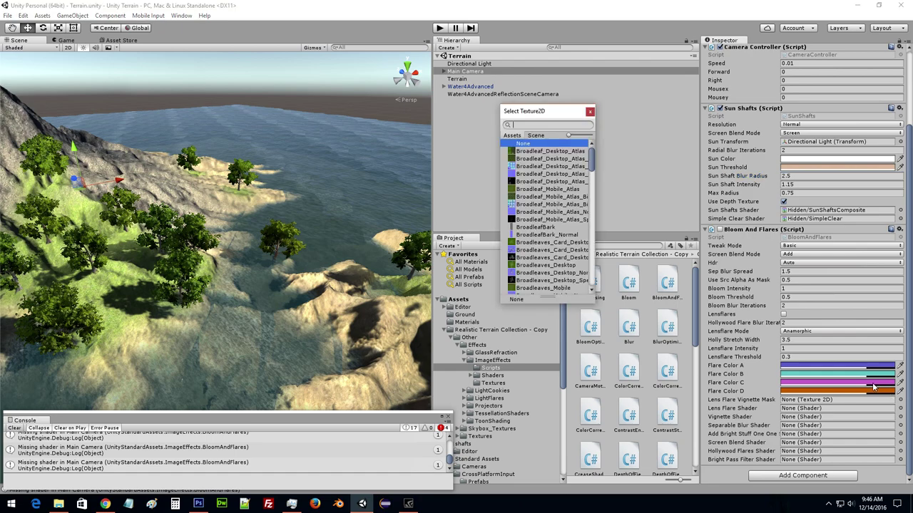
pyautogui.write('vig')
pyautogui.press('Down')
pyautogui.press('Return')
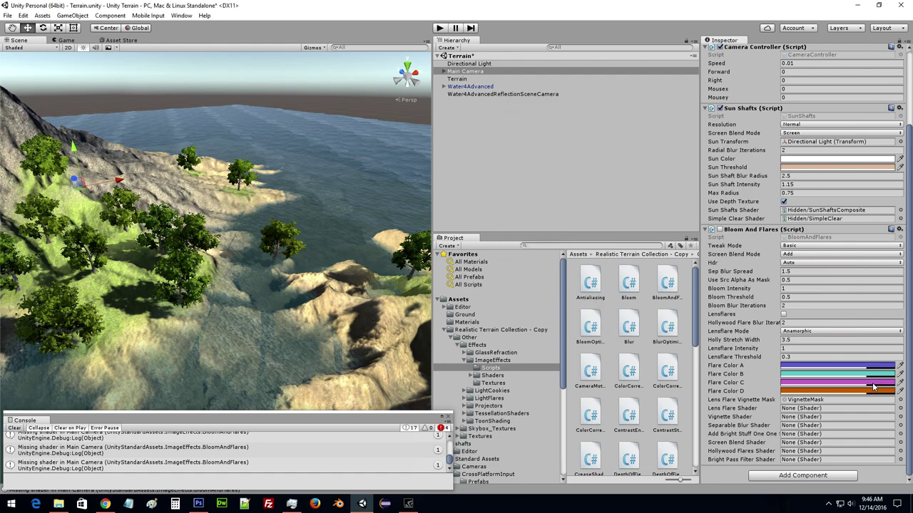
pyautogui.click(899, 416)
pyautogui.write('lends')
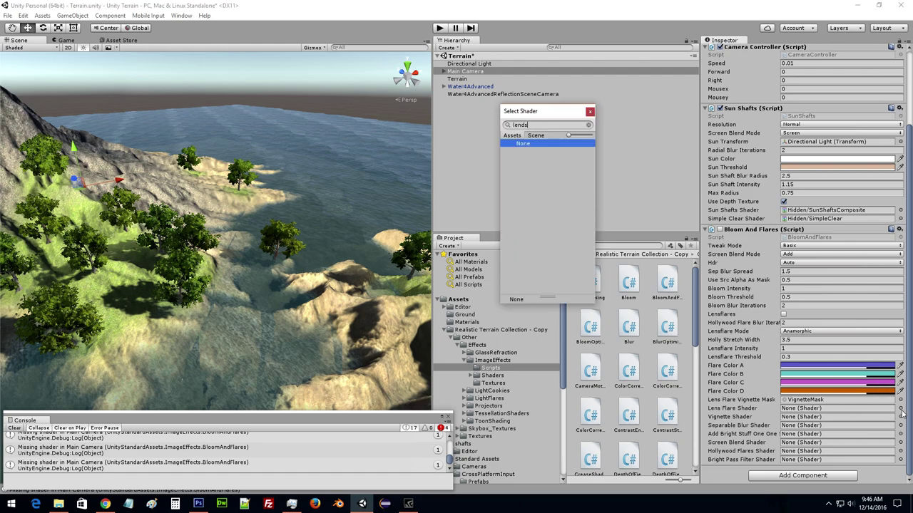
pyautogui.press('BackSpace')
pyautogui.press('BackSpace')
pyautogui.write('s')
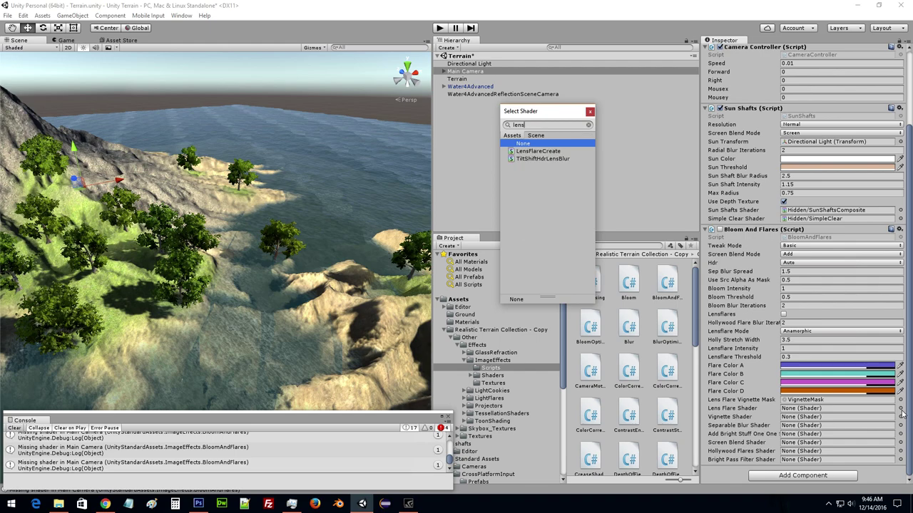
pyautogui.press('Down')
pyautogui.press('Return')
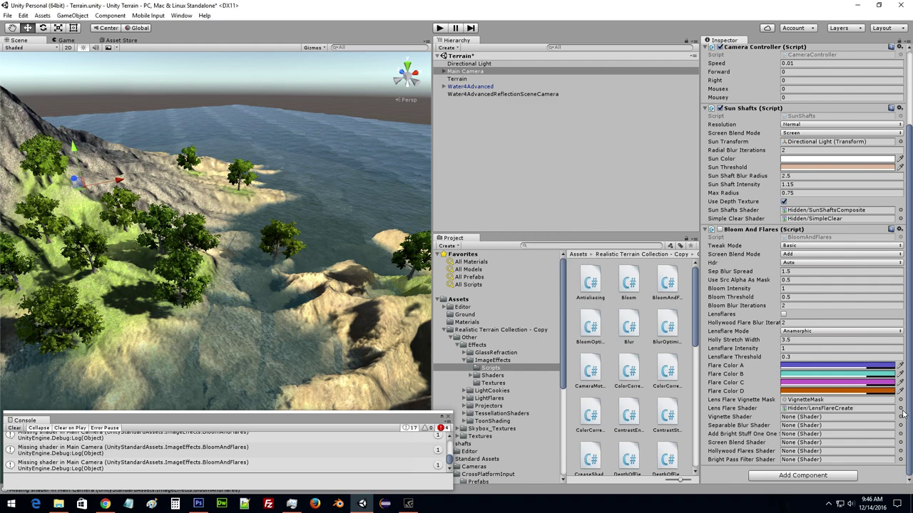
# Assign VignetteShader to the Vignette Shader slot, replacing a mistaken SeparableBlur pick.
pyautogui.click(900, 417)
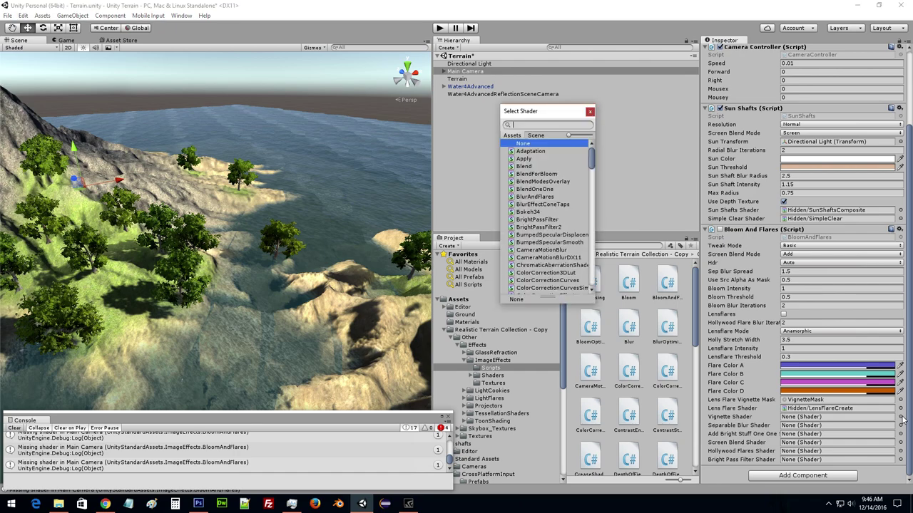
pyautogui.write('sep')
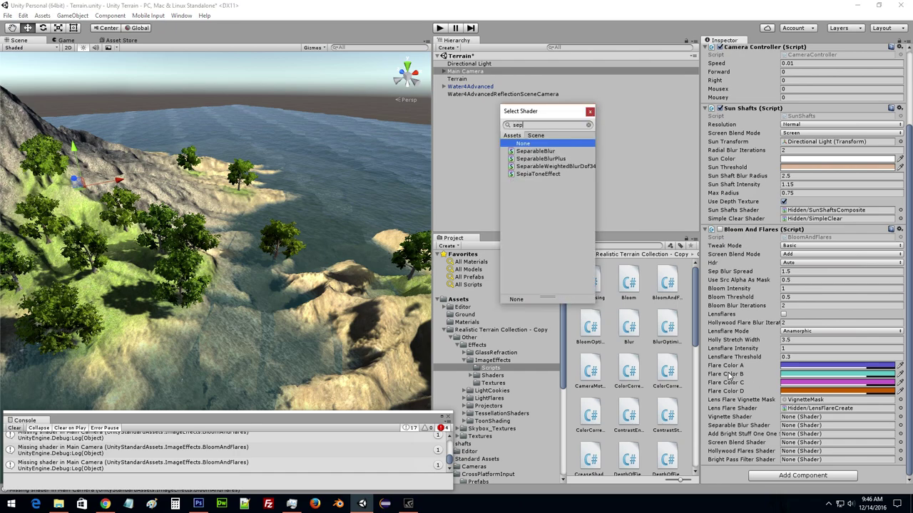
pyautogui.press('Down')
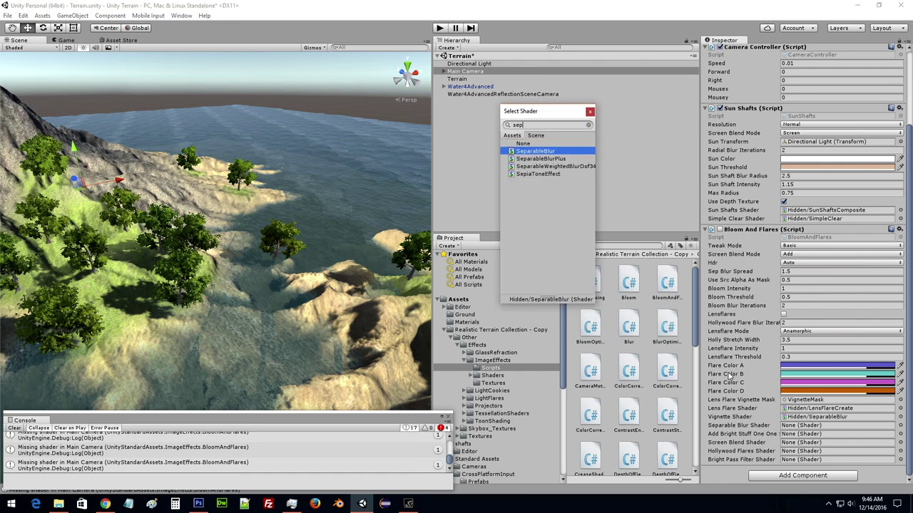
pyautogui.press('Return')
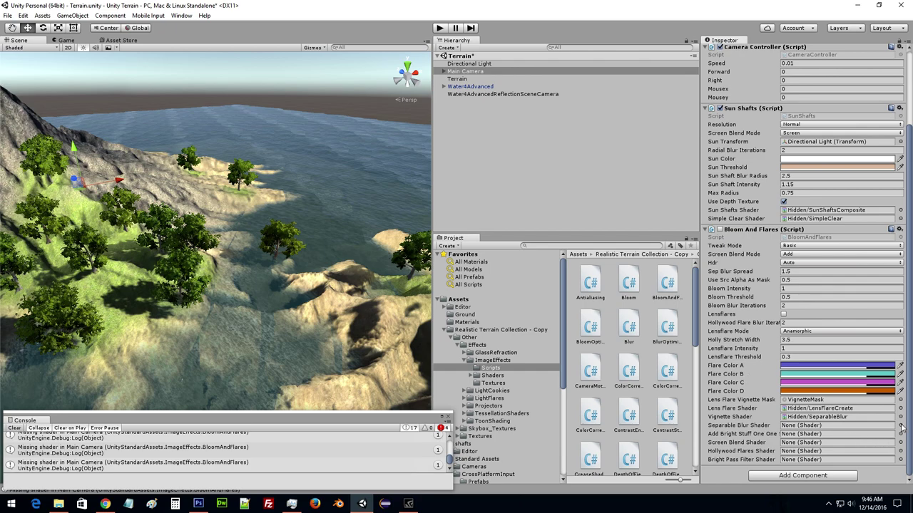
pyautogui.click(900, 426)
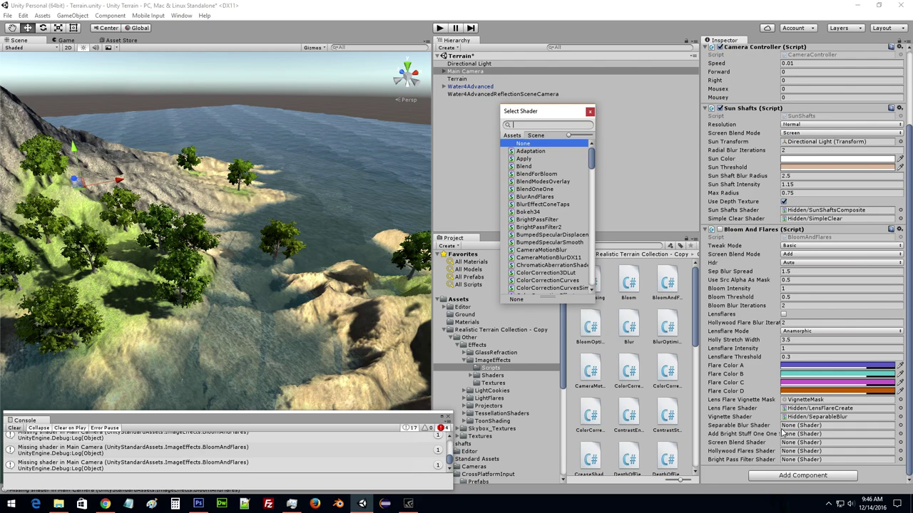
pyautogui.click(900, 419)
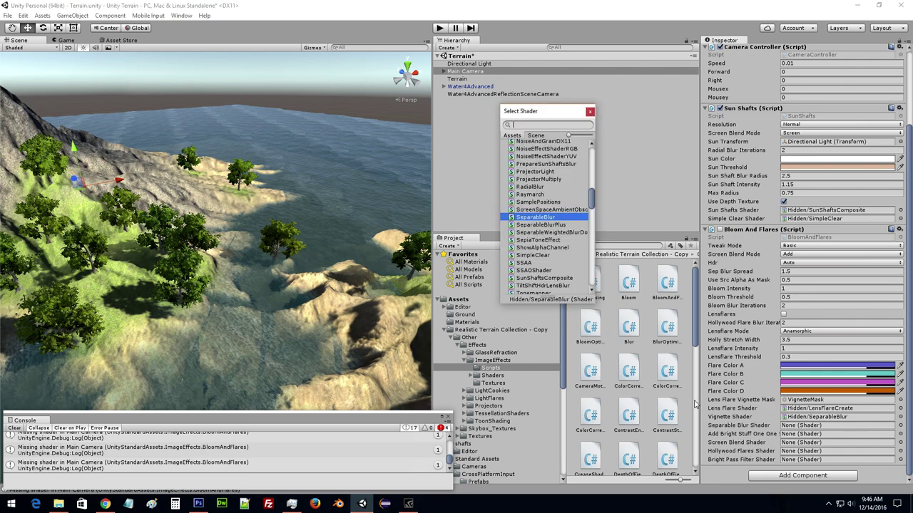
pyautogui.write('vig')
pyautogui.press('Down')
pyautogui.press('Return')
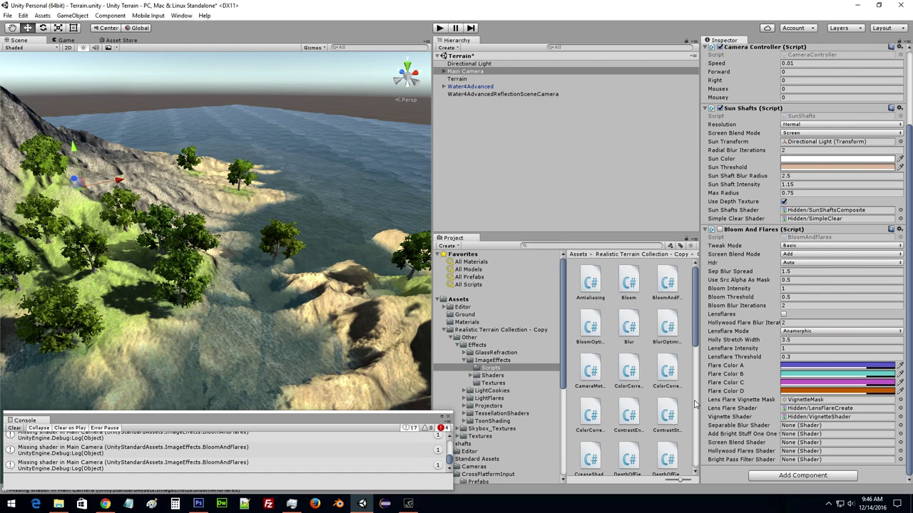
# Assign SeparableBlur for separable blur, the bright pass filter for Add Bright Stuff, and ScreenSpaceAmbientObscurance for screen blend.
pyautogui.click(900, 426)
pyautogui.write('sep')
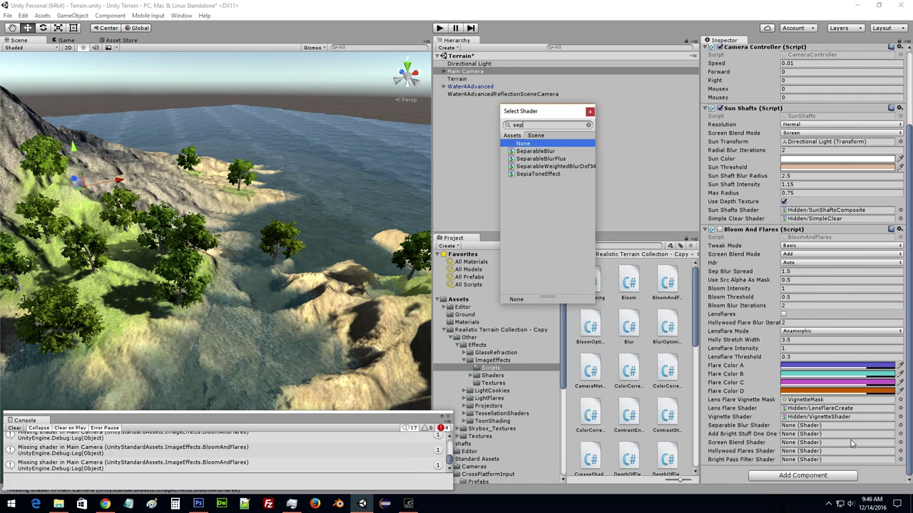
pyautogui.press('Down')
pyautogui.press('Return')
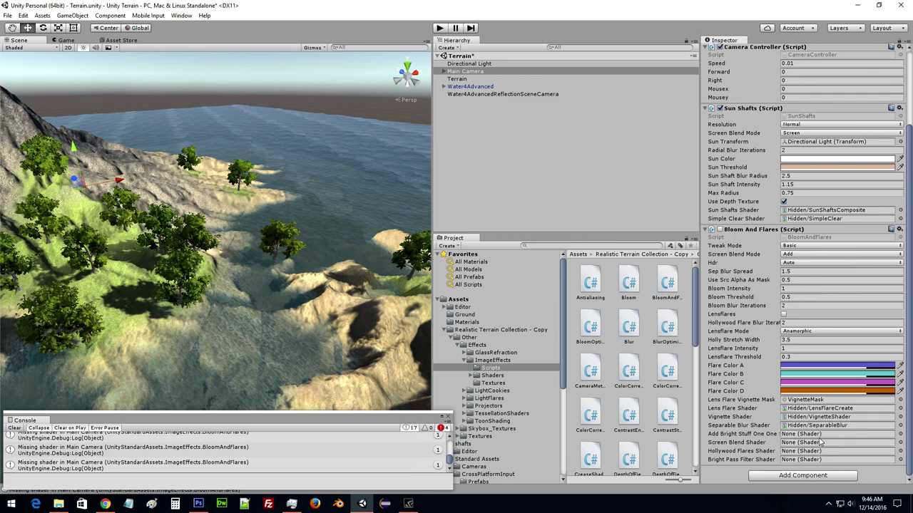
pyautogui.click(901, 435)
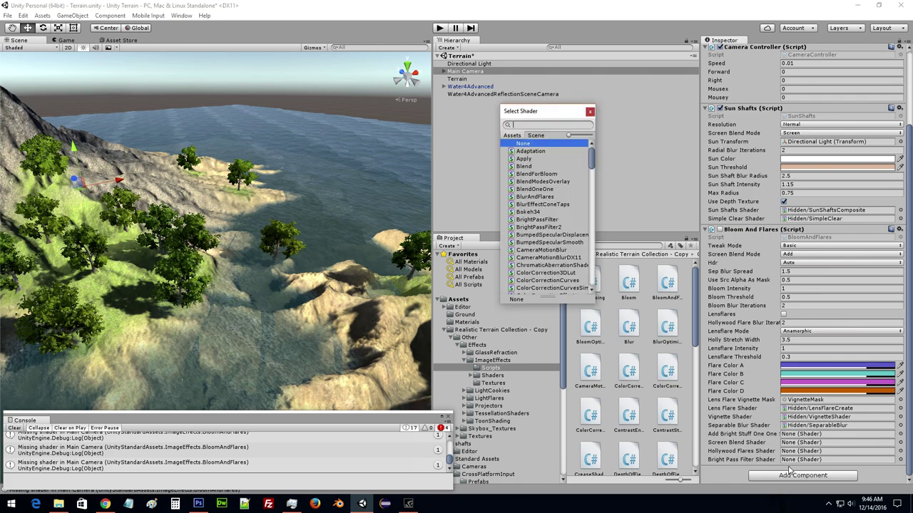
pyautogui.write('bright')
pyautogui.press('Down')
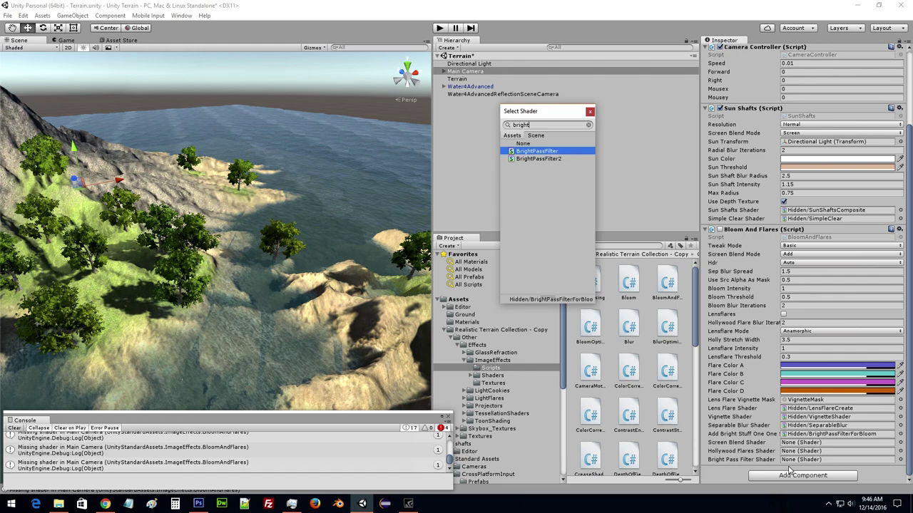
pyautogui.press('Return')
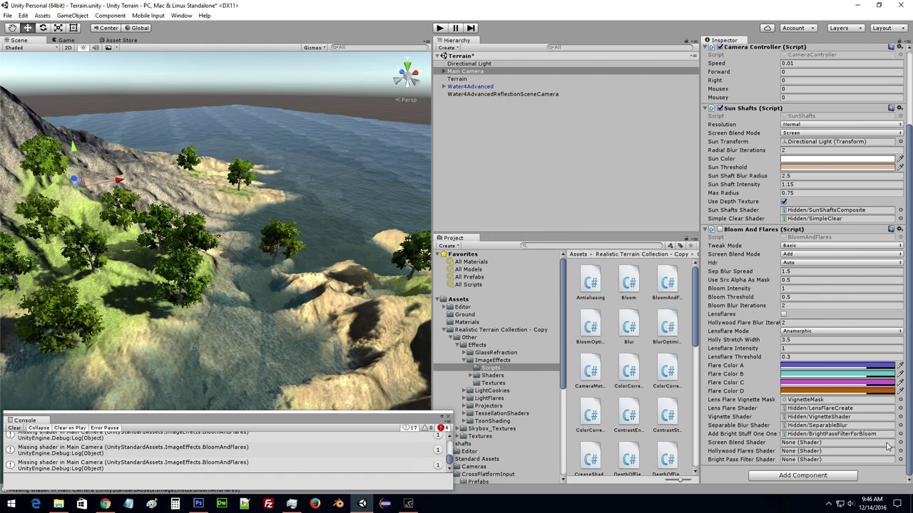
pyautogui.click(899, 443)
pyautogui.write('scree')
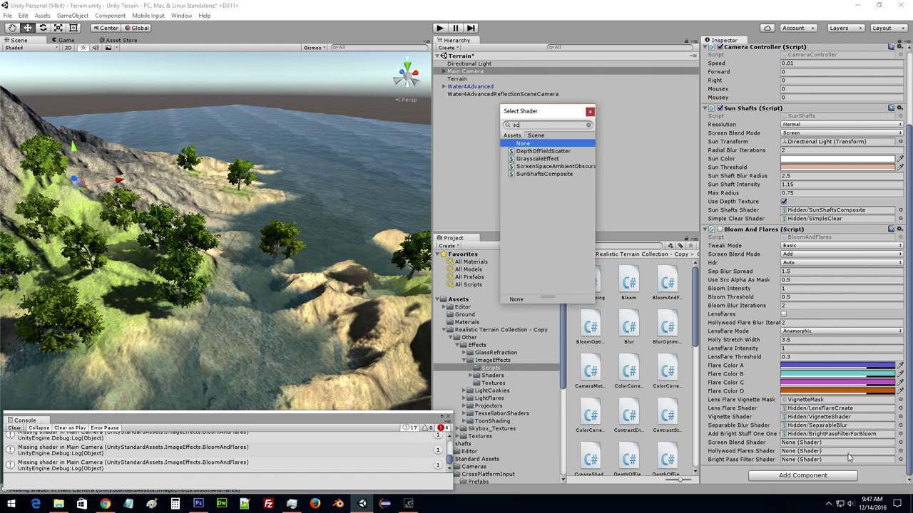
pyautogui.press('Down')
pyautogui.press('Return')
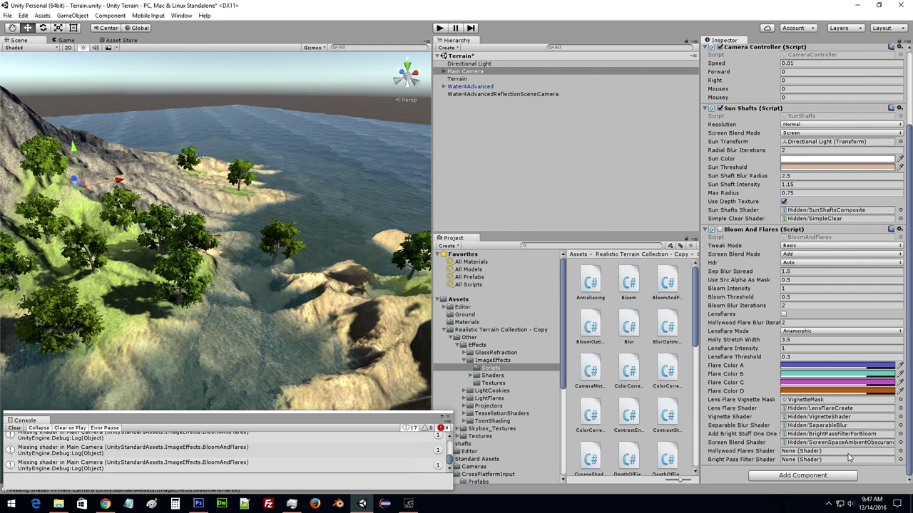
# Assign BlurAndFlares for Hollywood flares and BrightPassFilter for the bright pass, then run the scene.
pyautogui.click(900, 443)
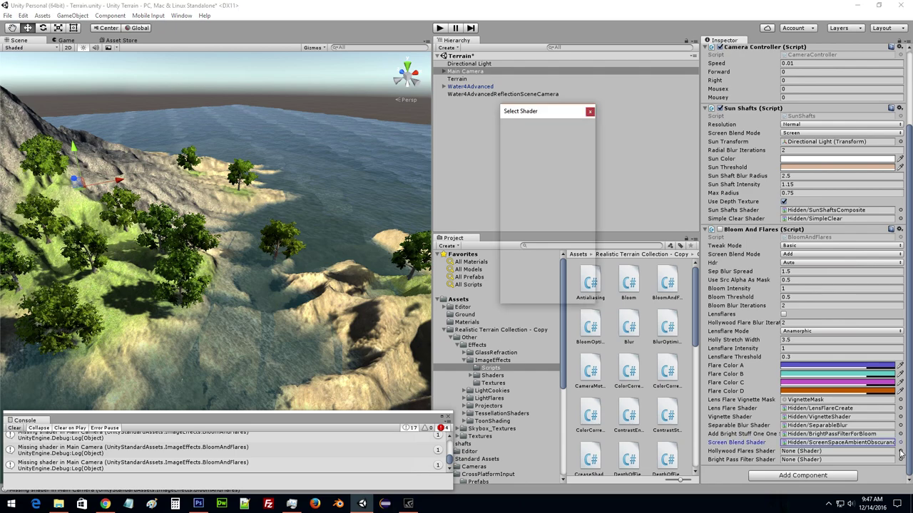
pyautogui.write('fla')
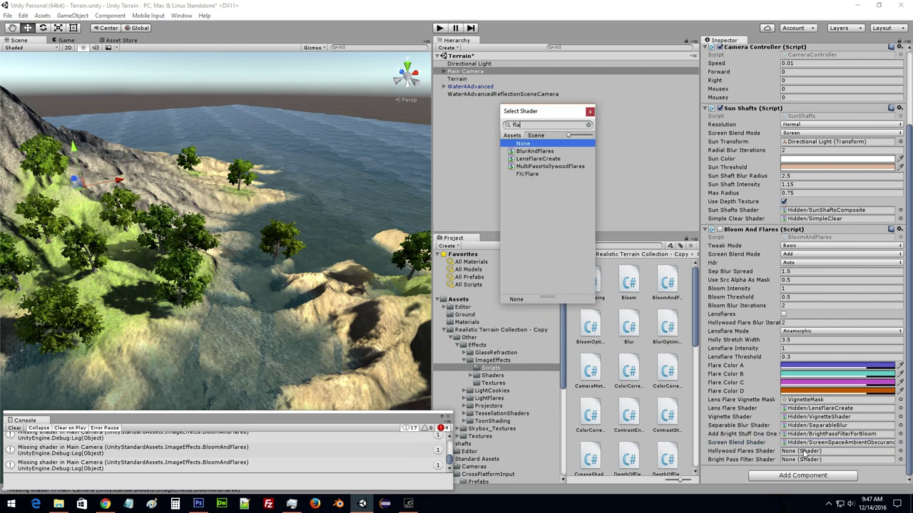
pyautogui.press('Down')
pyautogui.press('Return')
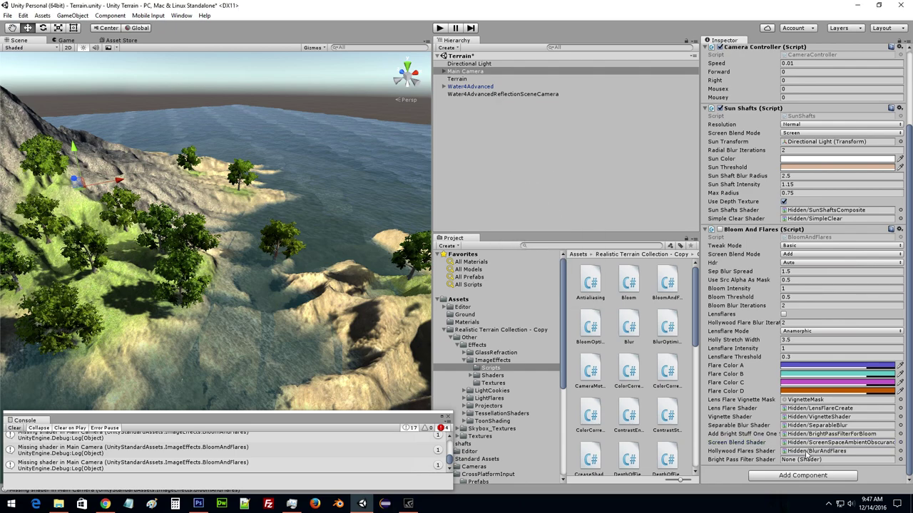
pyautogui.click(900, 460)
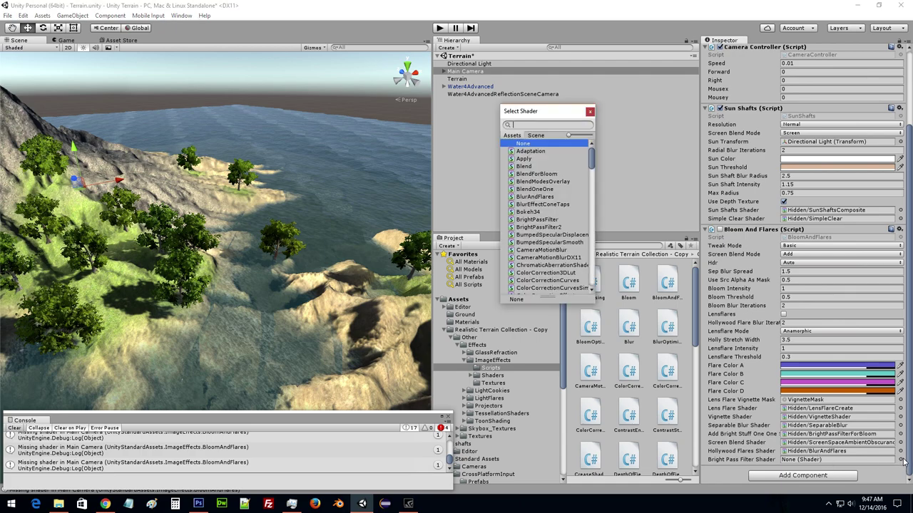
pyautogui.write('bright')
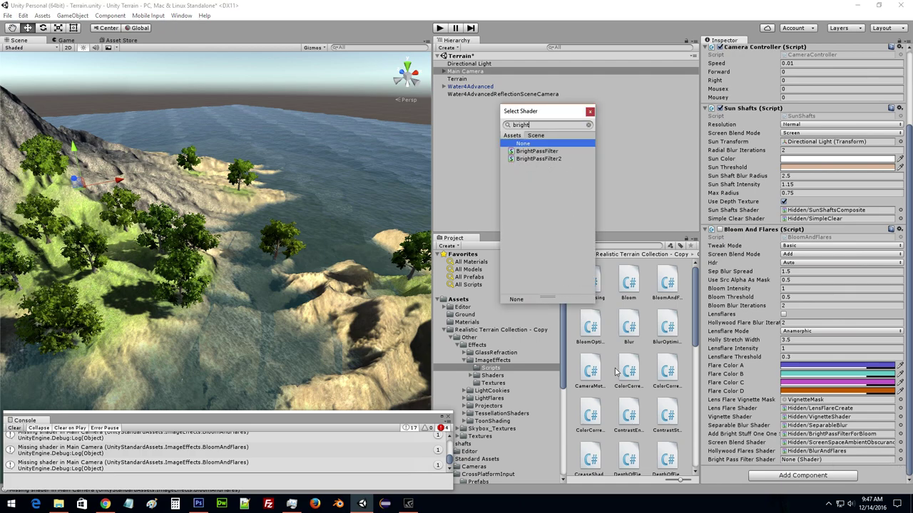
pyautogui.press('Down')
pyautogui.press('Return')
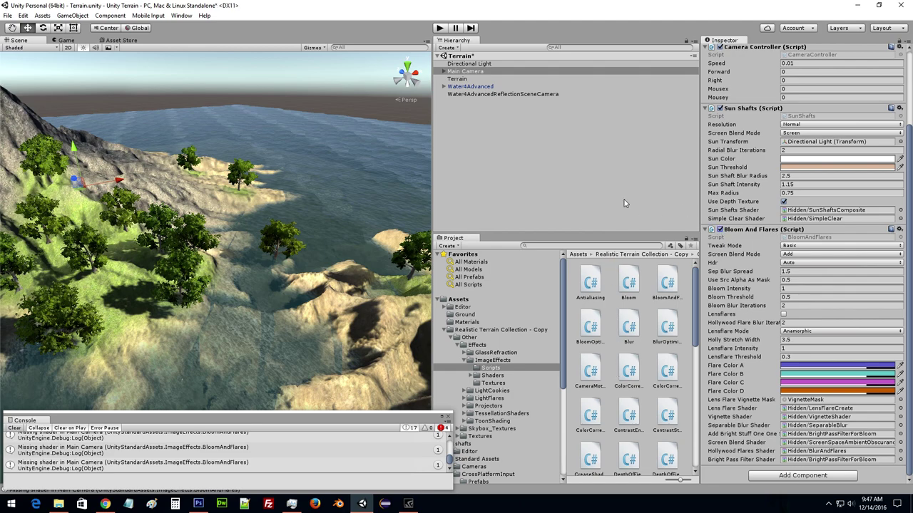
pyautogui.click(441, 28)
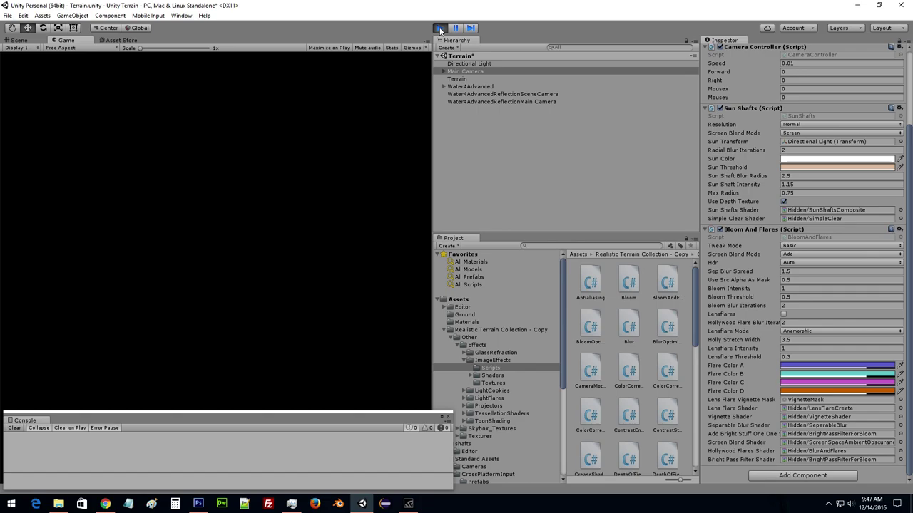
# Stop Play mode and set the screen blend shader to Blend.
pyautogui.click(439, 29)
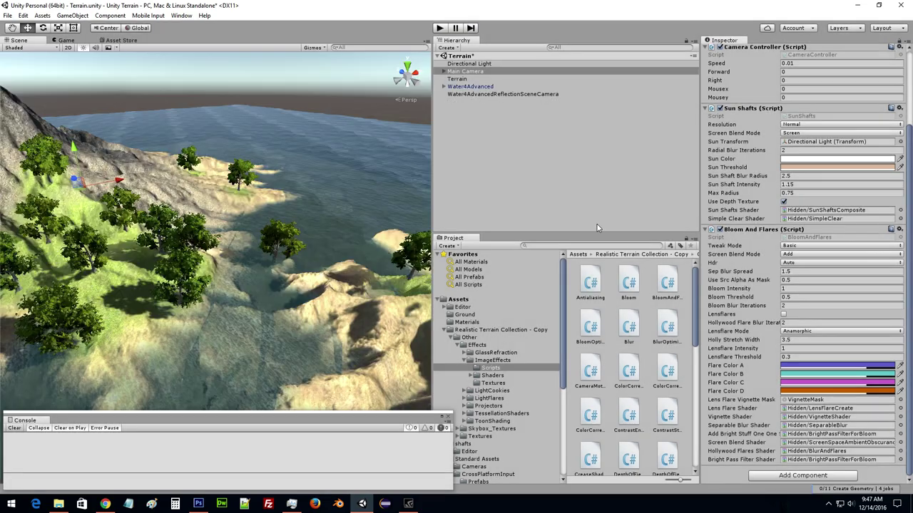
pyautogui.click(901, 443)
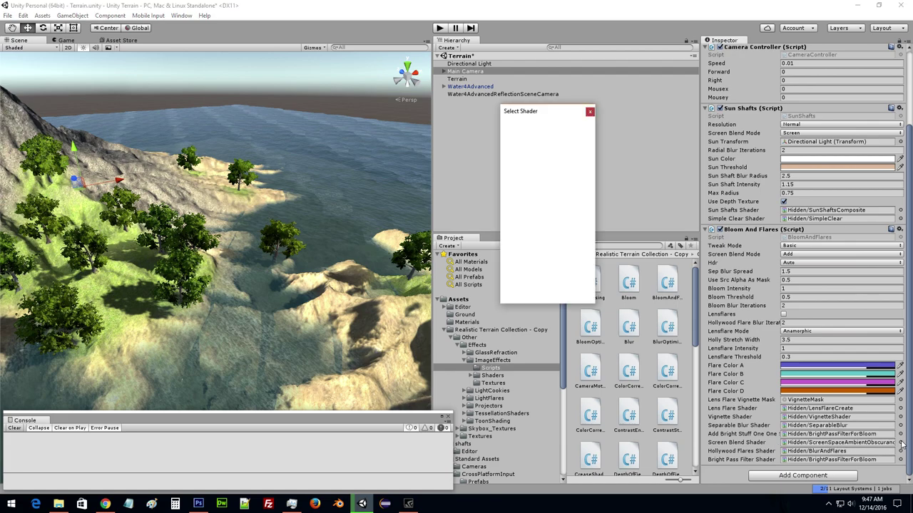
pyautogui.write('blend')
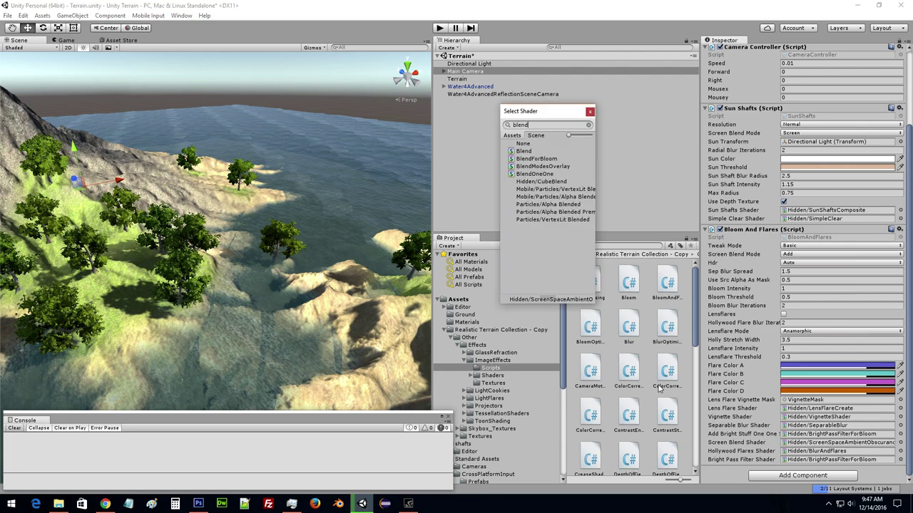
pyautogui.press('Down')
pyautogui.press('Down')
pyautogui.press('Up')
pyautogui.press('Return')
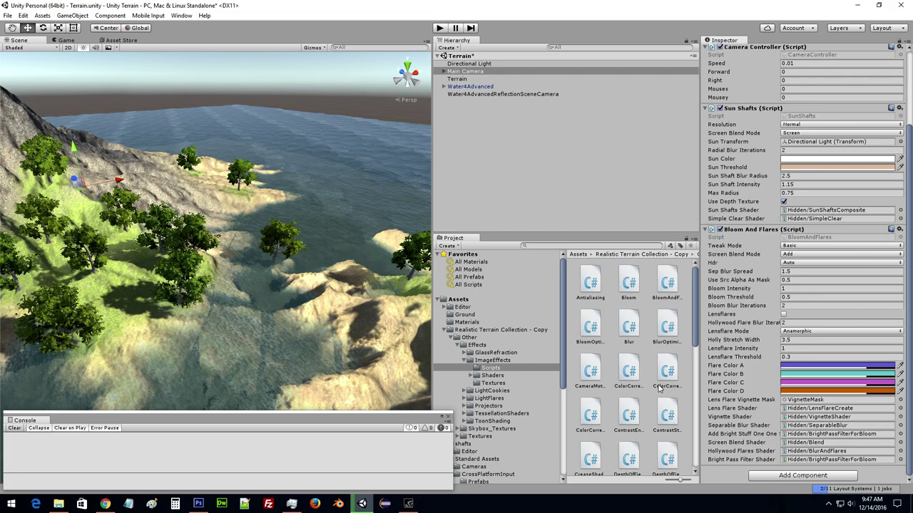
# Run the scene again and walk the camera through the trees by the lake.
pyautogui.click(439, 28)
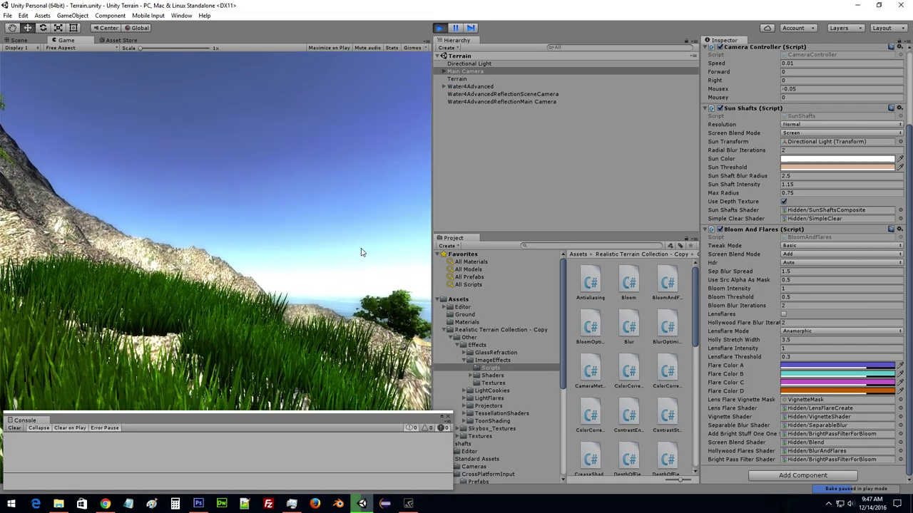
pyautogui.press('w')
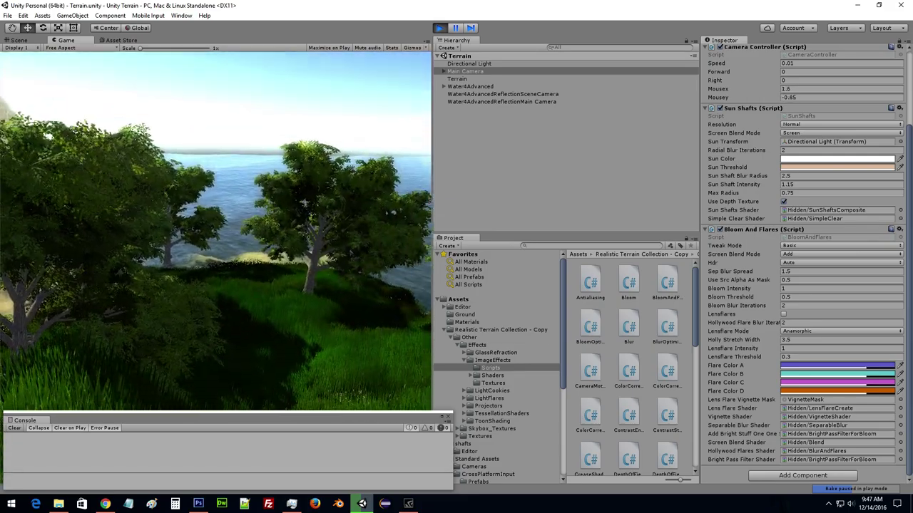
pyautogui.press('s')
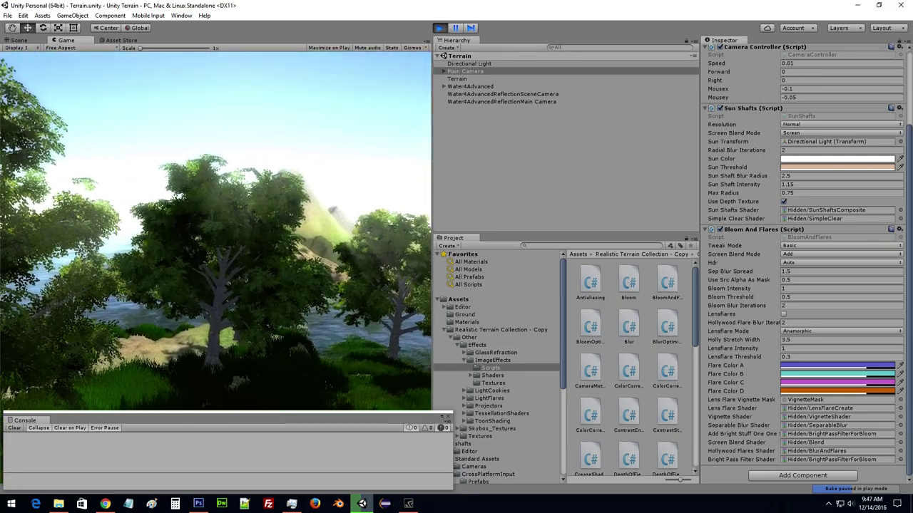
pyautogui.press('s')
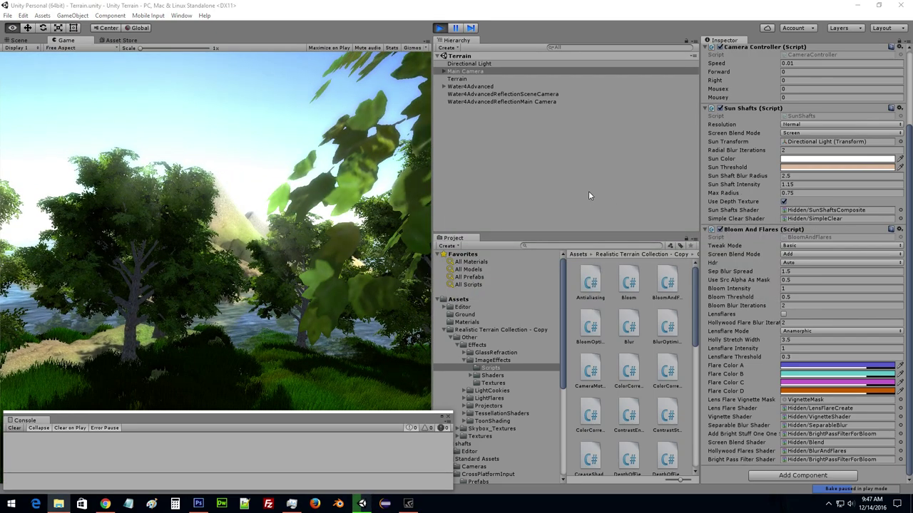
# On the Main Camera, raise Sun Shafts blur radius to 5.54 and intensity to 1.64.
pyautogui.click(629, 198)
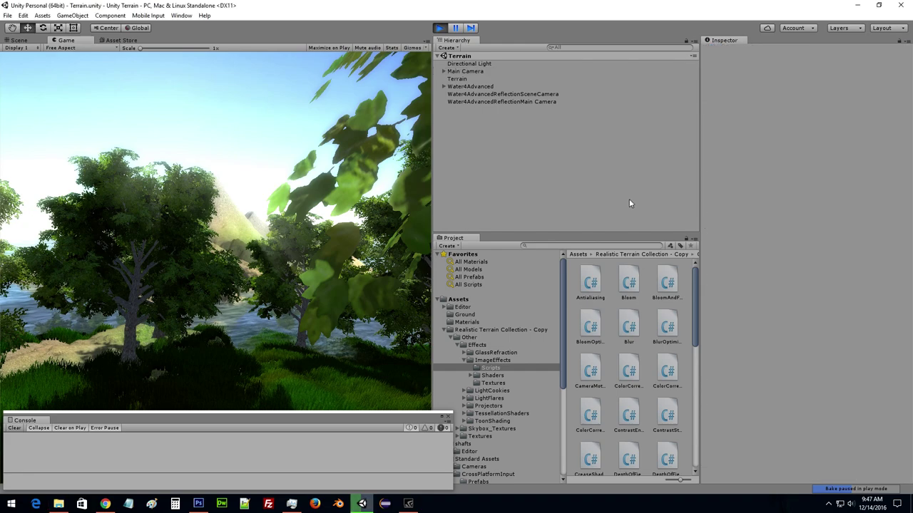
pyautogui.click(467, 71)
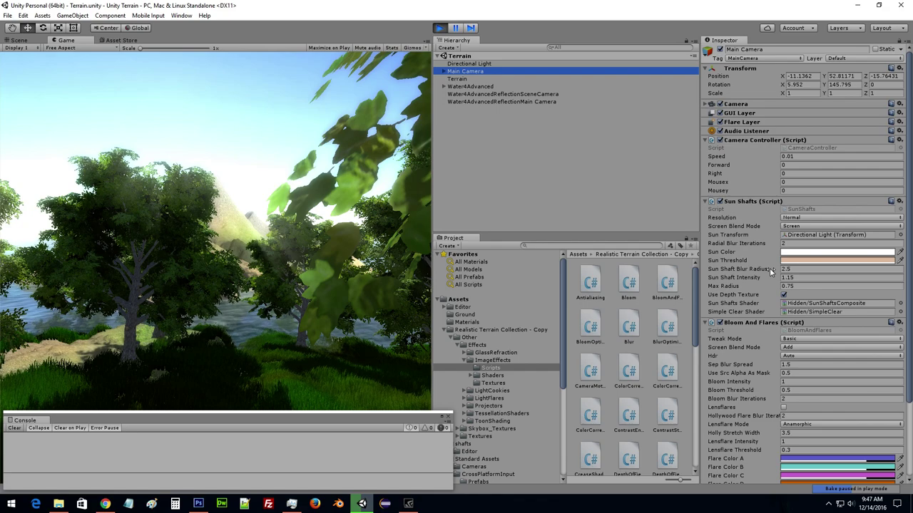
pyautogui.moveTo(770, 272); pyautogui.dragTo(821, 277)
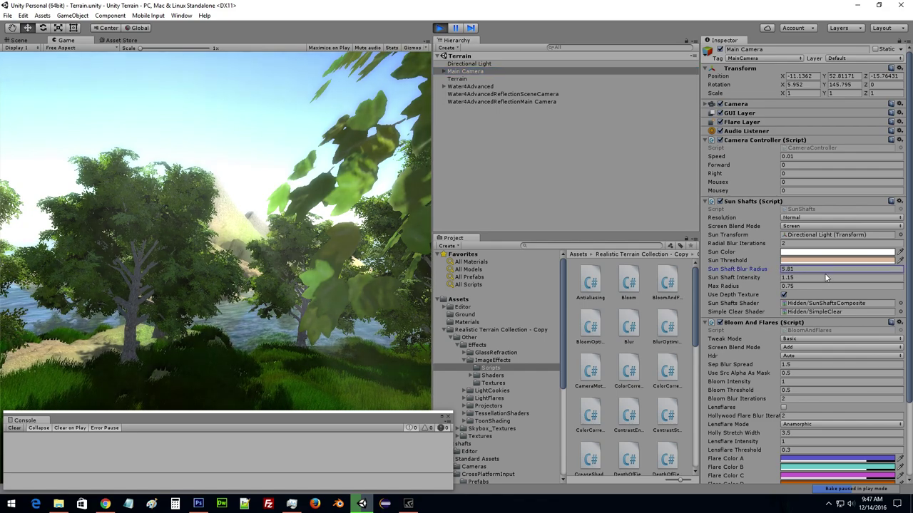
pyautogui.click(770, 278)
pyautogui.moveTo(770, 278); pyautogui.dragTo(799, 278)
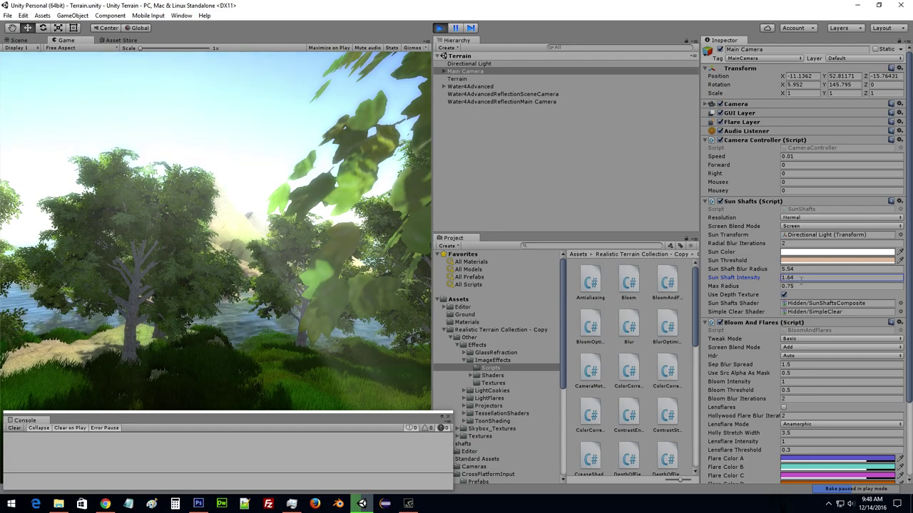
# Fly the game camera with WASD toward the river, mountain, lake and rocky island to preview the shafts.
pyautogui.click(321, 285)
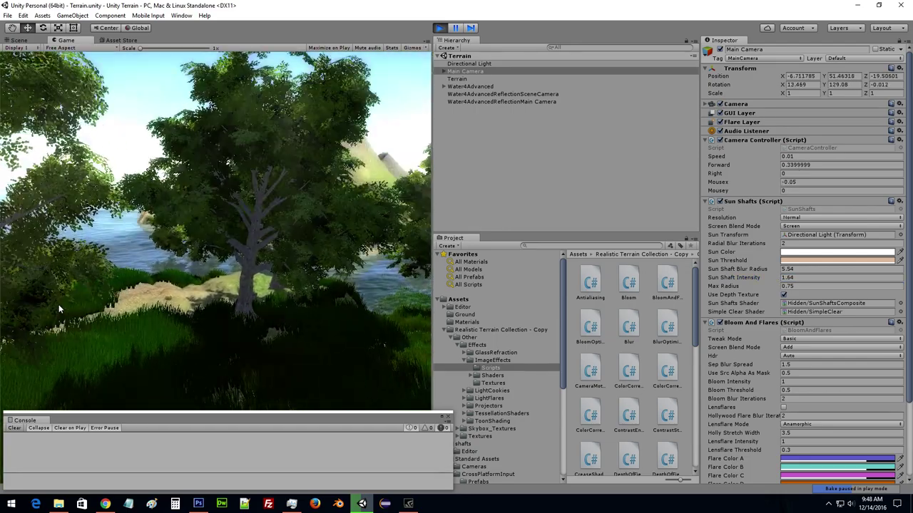
pyautogui.press('w')
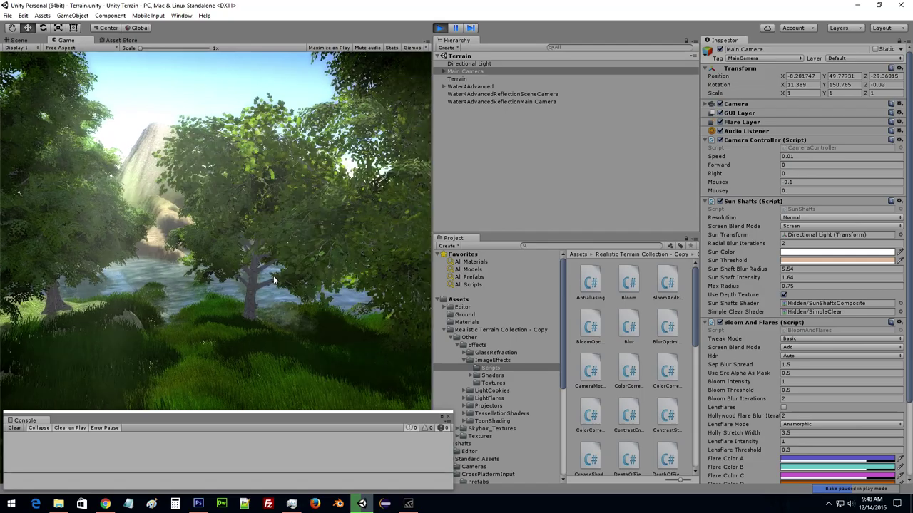
pyautogui.press('w')
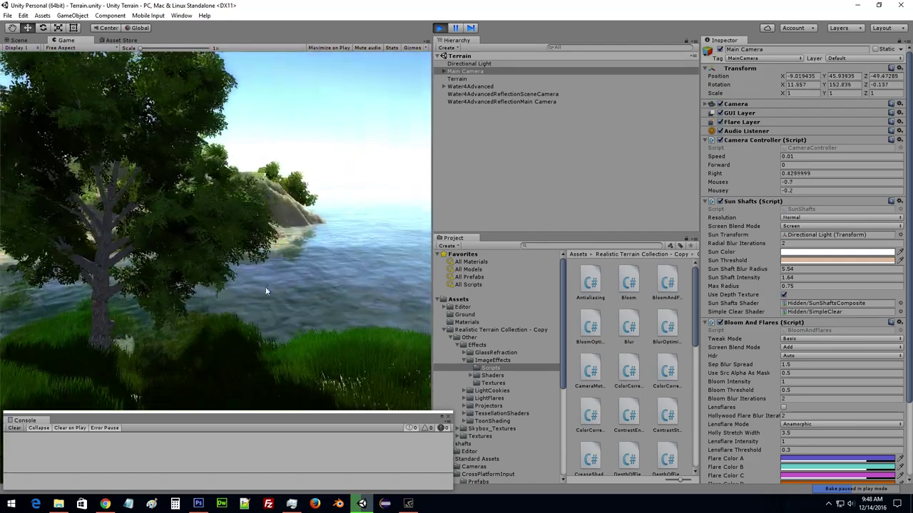
pyautogui.press('w')
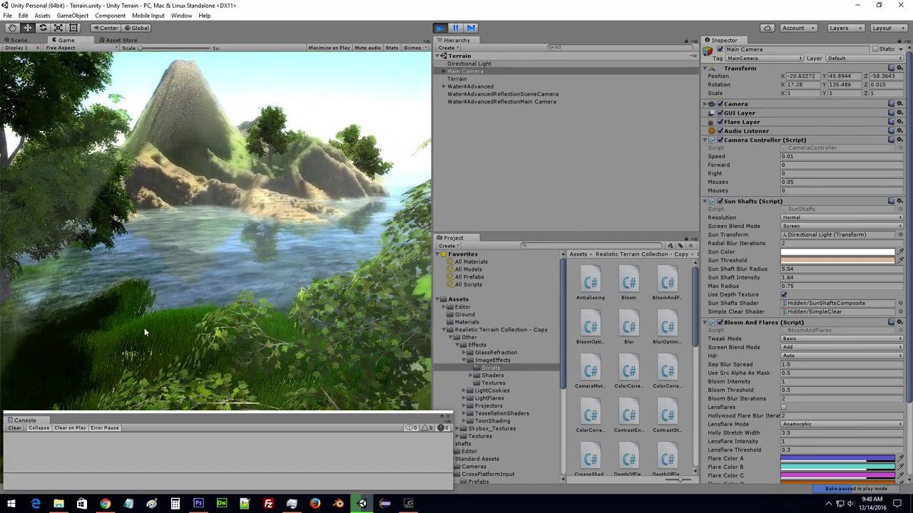
pyautogui.press('d')
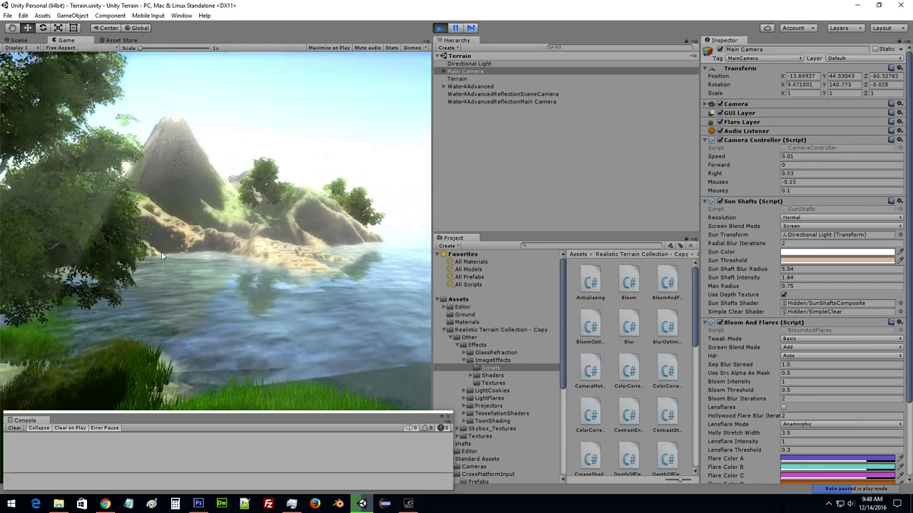
pyautogui.press('s')
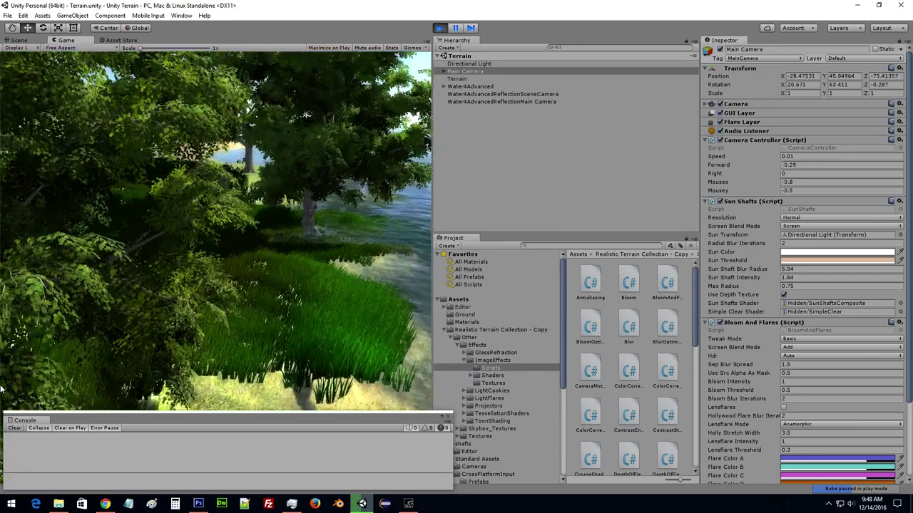
pyautogui.press('a')
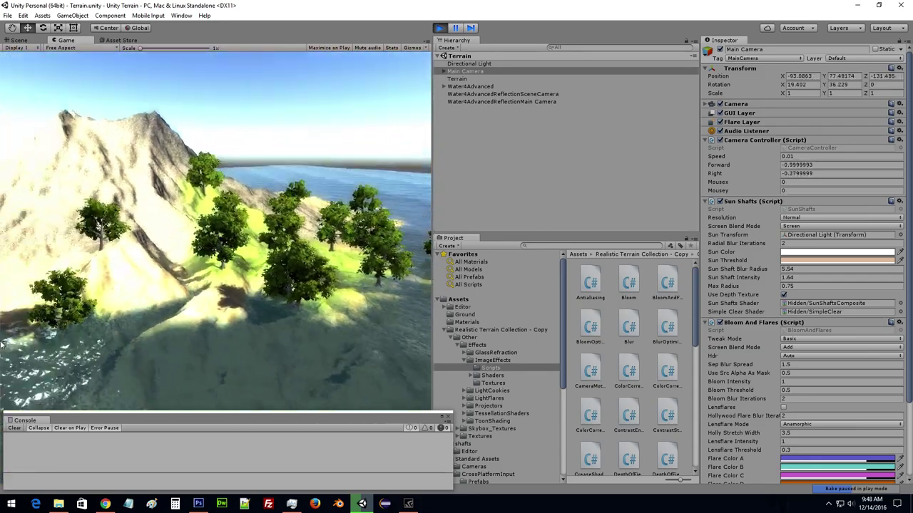
pyautogui.press('w')
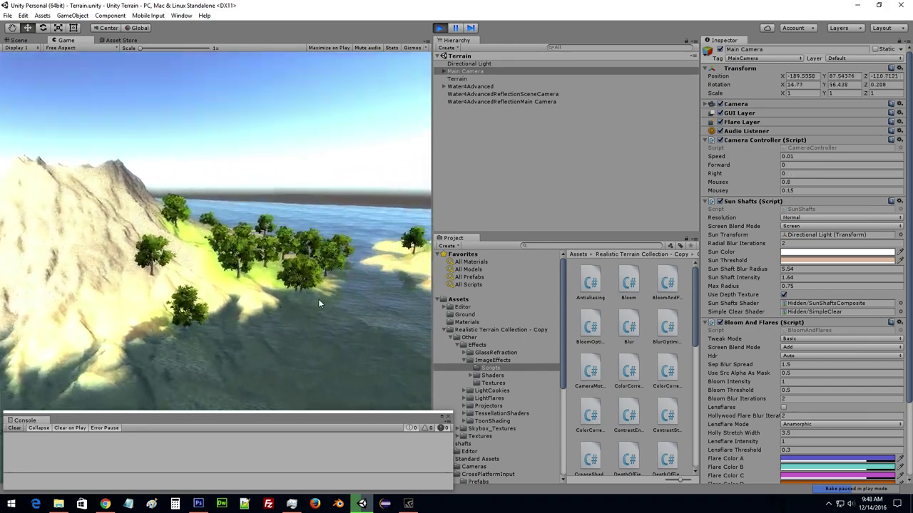
pyautogui.press('w')
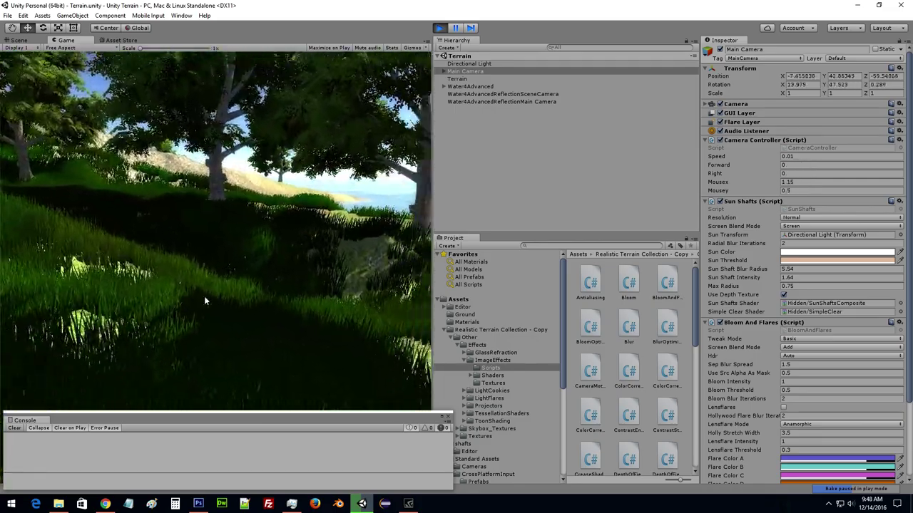
pyautogui.press('s')
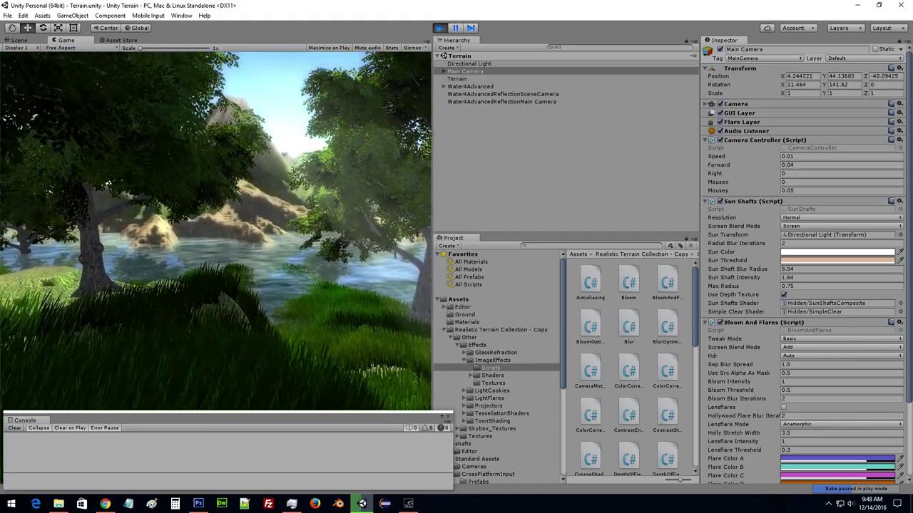
pyautogui.press('a')
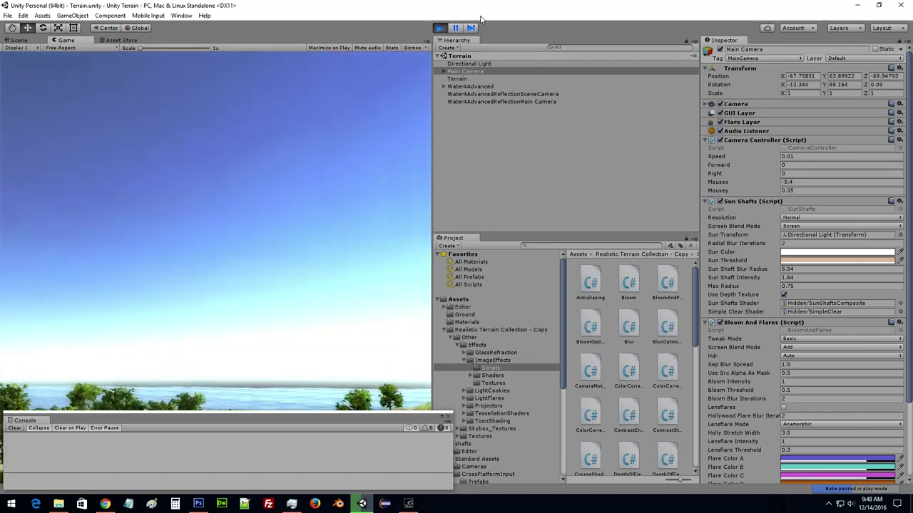
# Stop Play mode and fly the Scene view in toward the shoreline grass and trees.
pyautogui.click(439, 28)
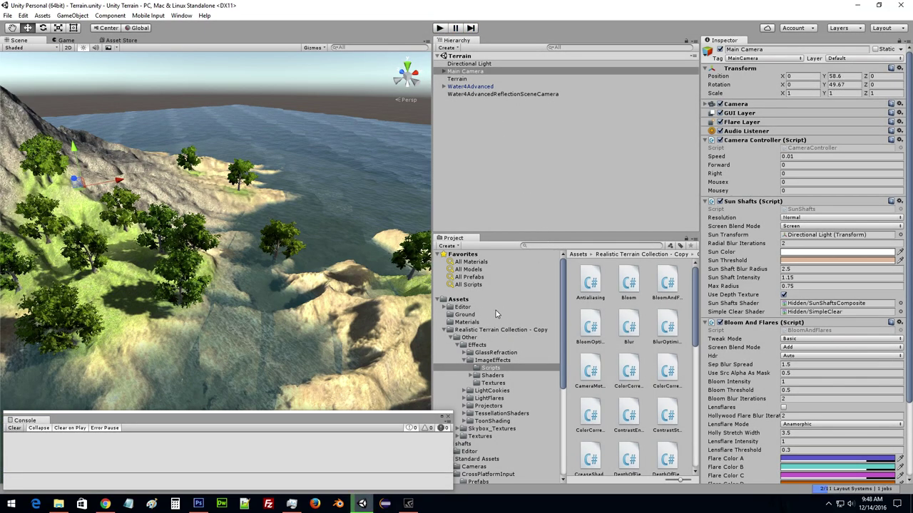
pyautogui.click(458, 300)
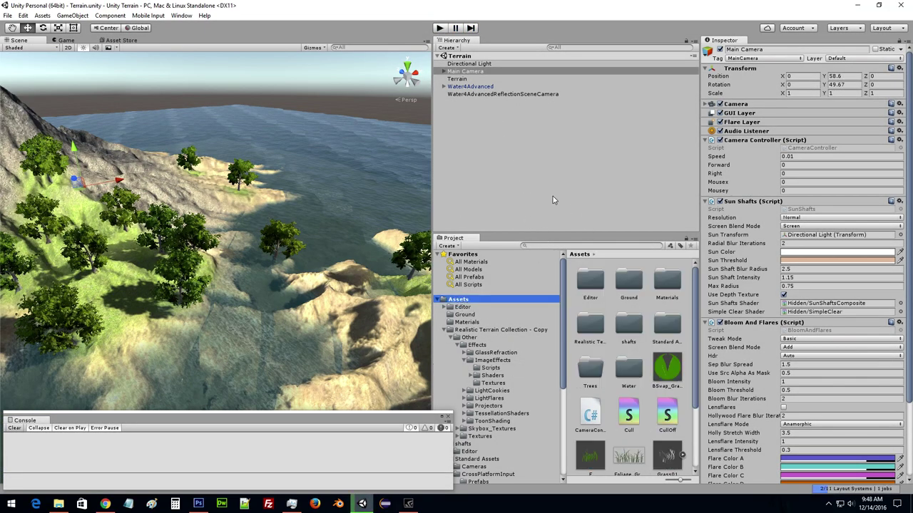
pyautogui.moveTo(348, 136)
pyautogui.mouseDown(button='right')
pyautogui.moveTo(325, 187)
pyautogui.moveTo(158, 115)
pyautogui.moveTo(366, 131)
pyautogui.mouseUp(button='right')
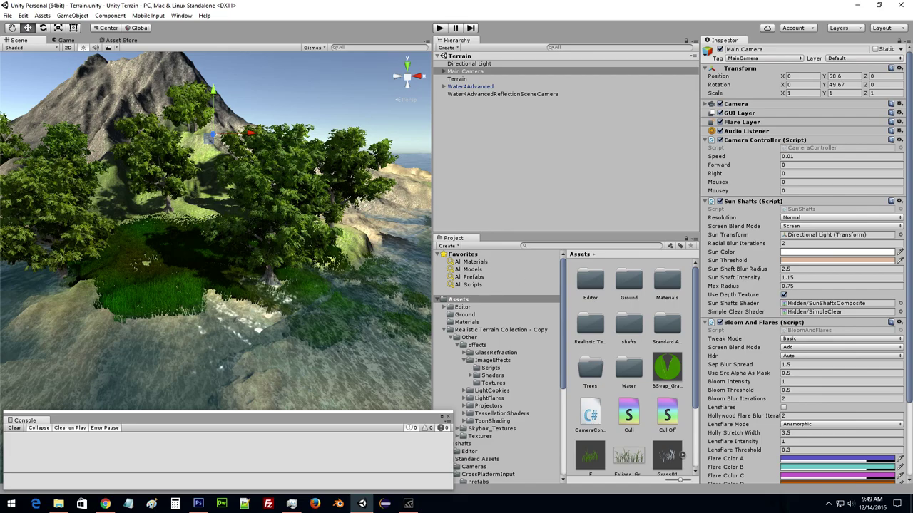
pyautogui.press('super+e')
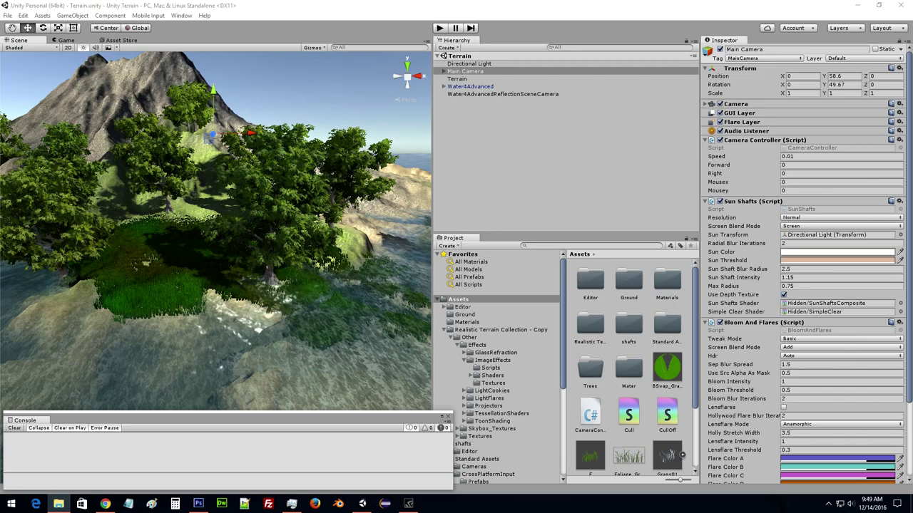
pyautogui.moveTo(219, 222)
pyautogui.mouseDown(button='right')
pyautogui.moveTo(194, 259)
pyautogui.moveTo(411, 134)
pyautogui.mouseUp(button='right')
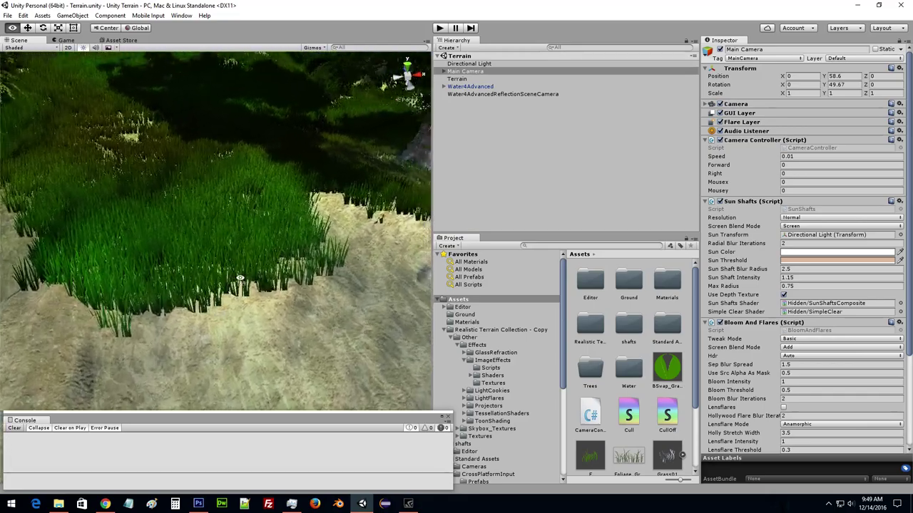
# Enter Play mode and walk the camera forward through the trees toward the shore and mountain.
pyautogui.click(439, 29)
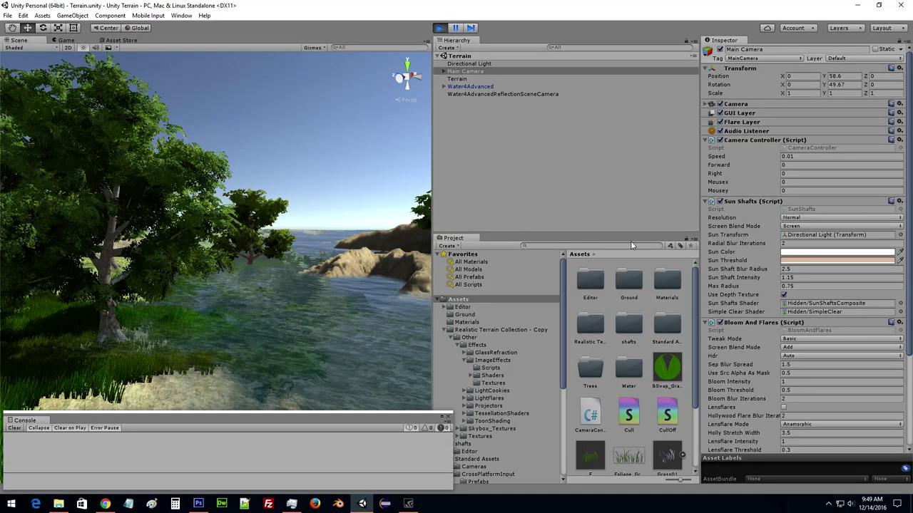
pyautogui.press('w')
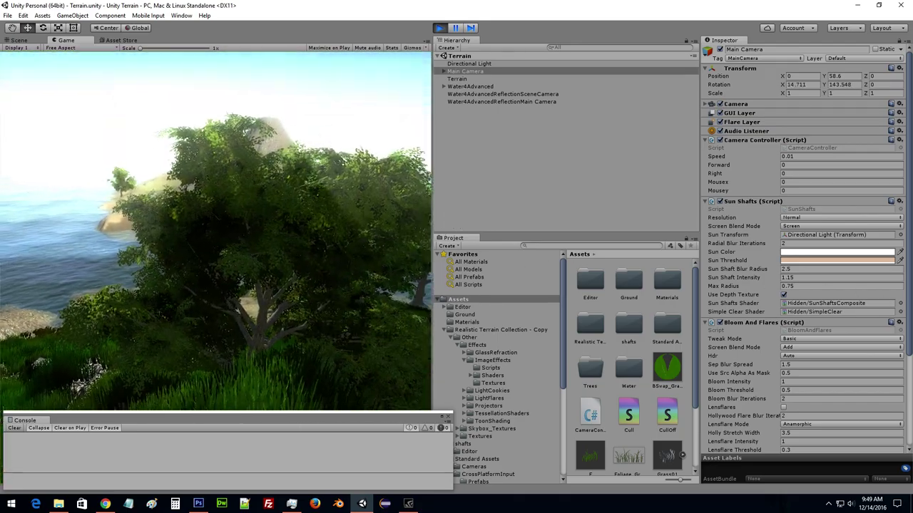
pyautogui.press('w')
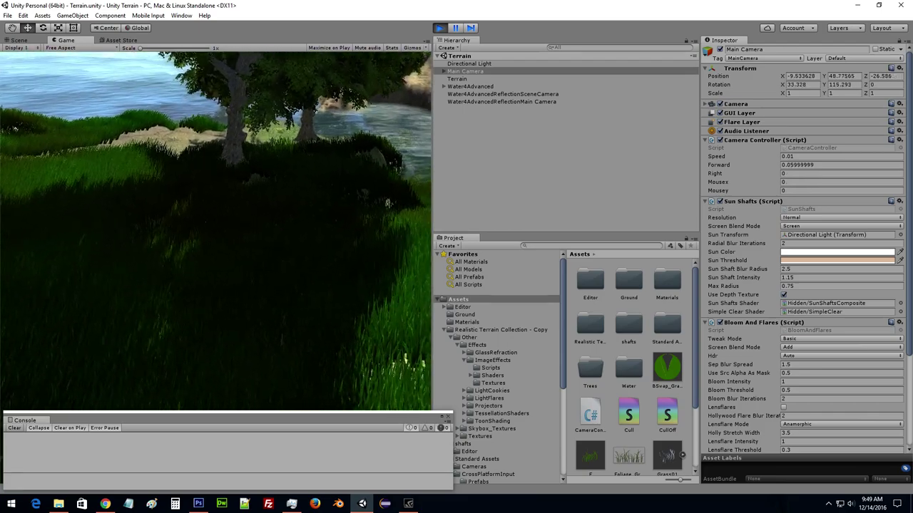
pyautogui.press('w')
pyautogui.hotkey('alt', 'Tab')
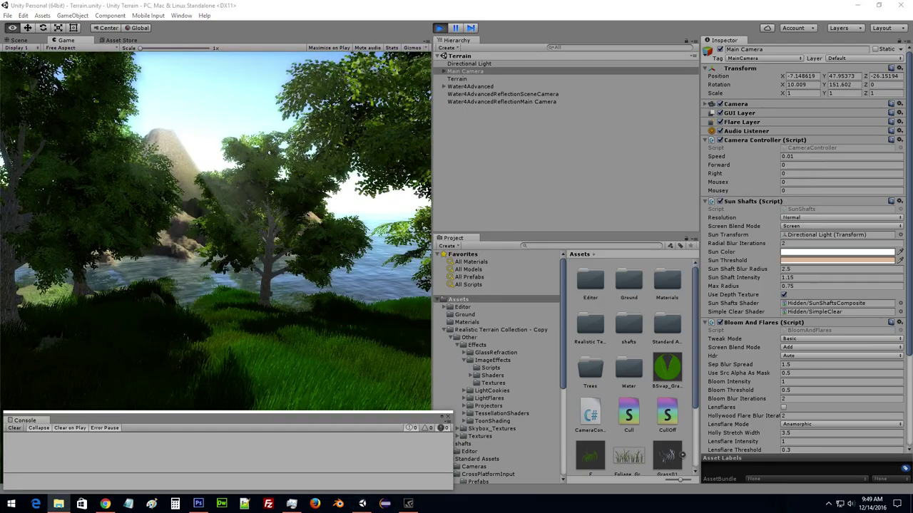
pyautogui.click(611, 213)
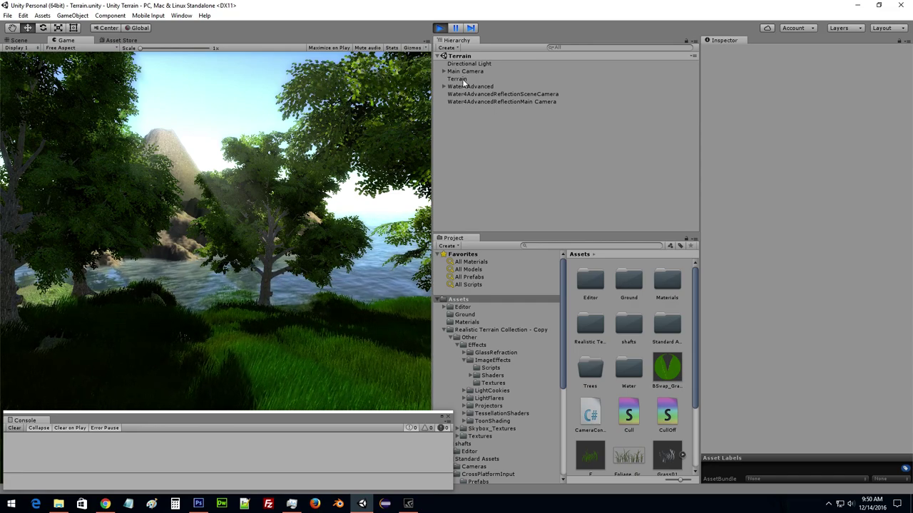
# Collapse the Main Camera's Sun Shafts and Bloom And Flares components in the Inspector.
pyautogui.click(464, 71)
pyautogui.scroll(-5, 708, 214)
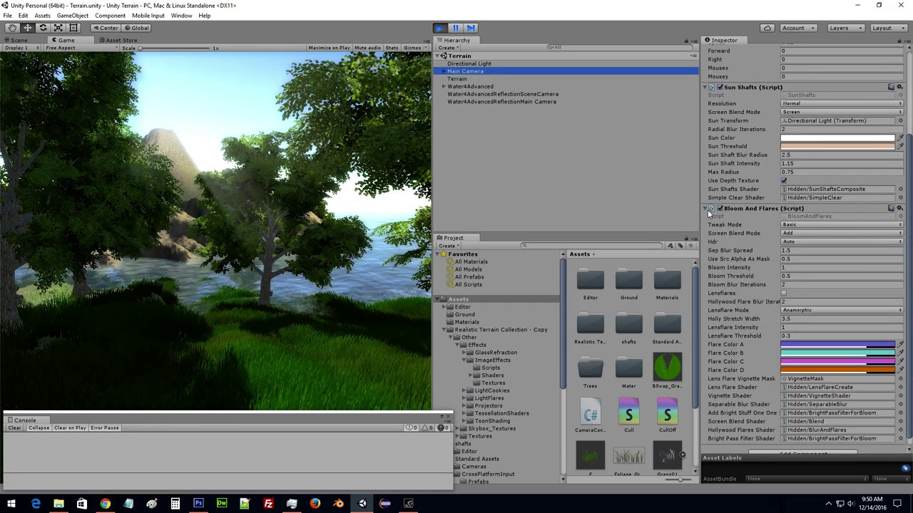
pyautogui.click(705, 87)
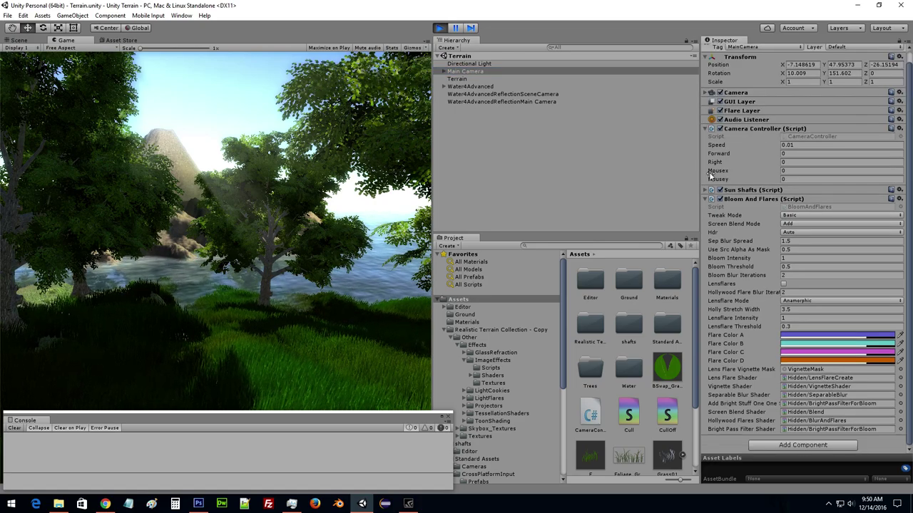
pyautogui.click(705, 199)
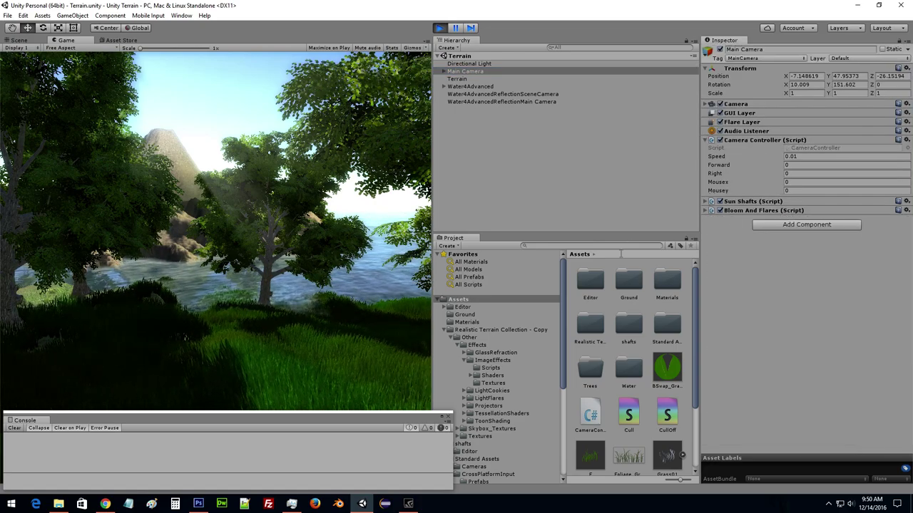
# Browse Realistic Terrain Collection - Copy > Effects, looking through GlassRefraction's Materials, Shaders and Textures folders.
pyautogui.click(479, 330)
pyautogui.click(476, 345)
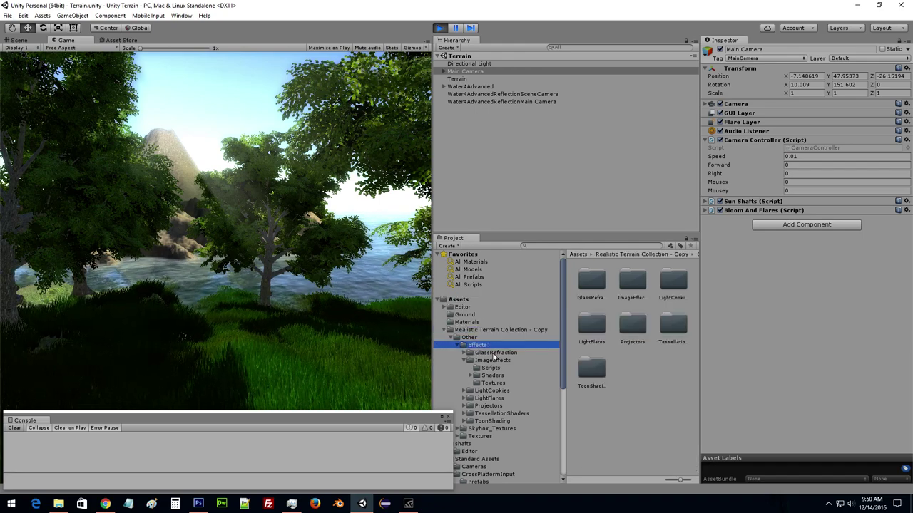
pyautogui.click(464, 353)
pyautogui.scroll(-3, 492, 356)
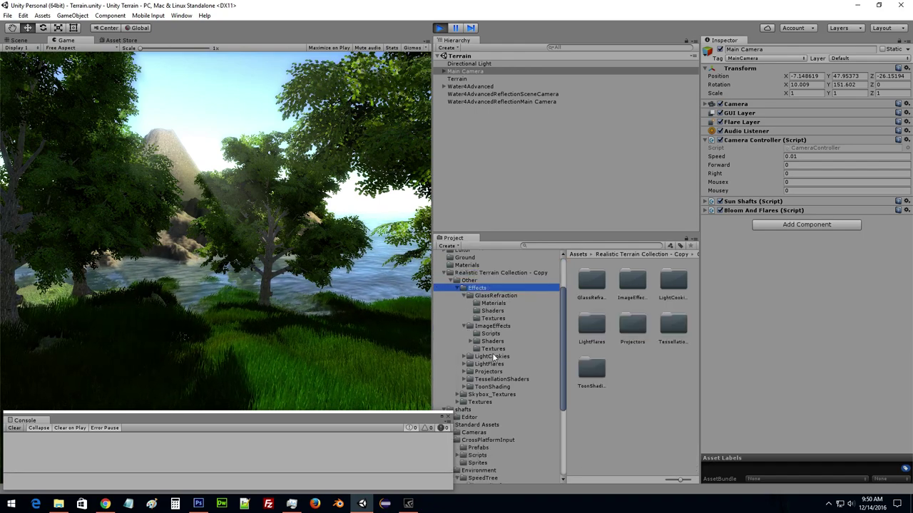
pyautogui.click(502, 300)
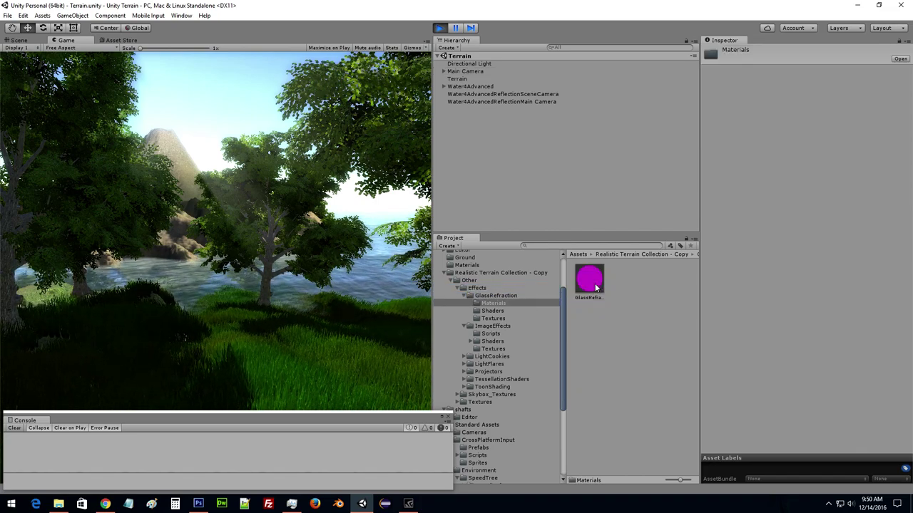
pyautogui.click(493, 312)
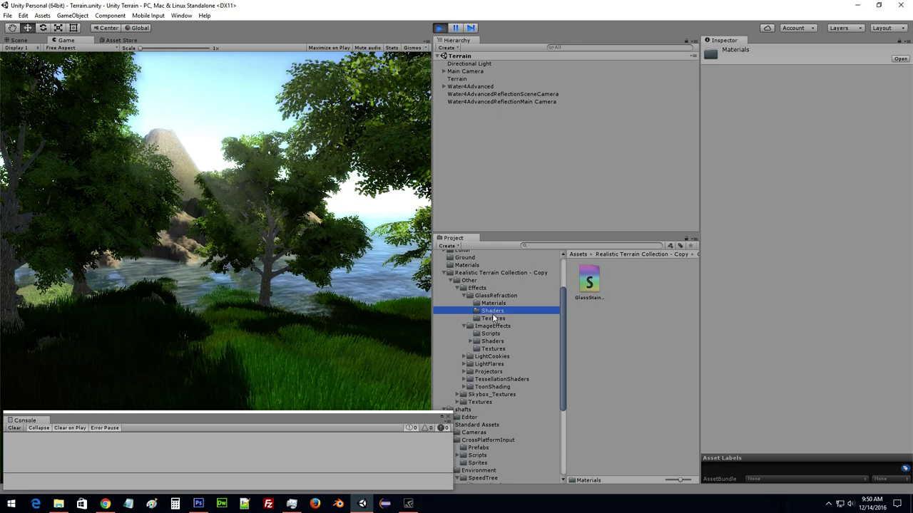
pyautogui.click(494, 318)
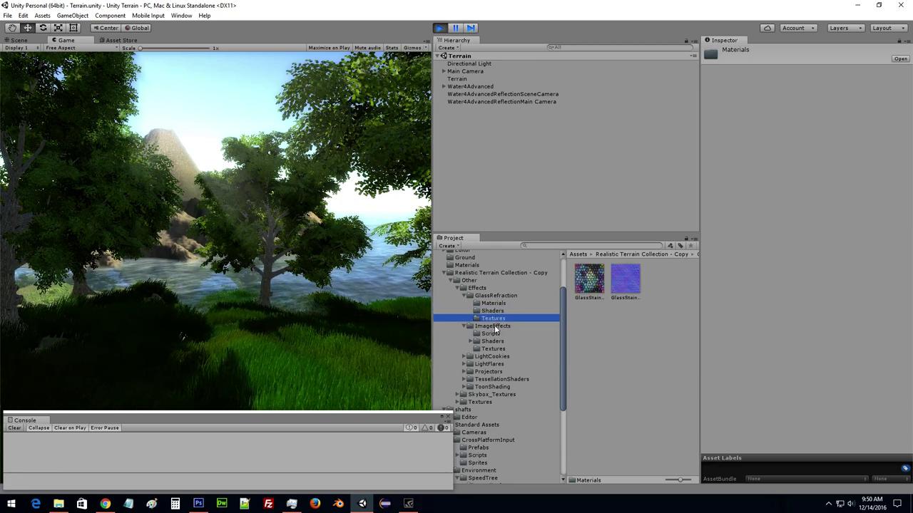
# Open the ImageEffects Scripts folder and scroll through its effect scripts.
pyautogui.click(491, 333)
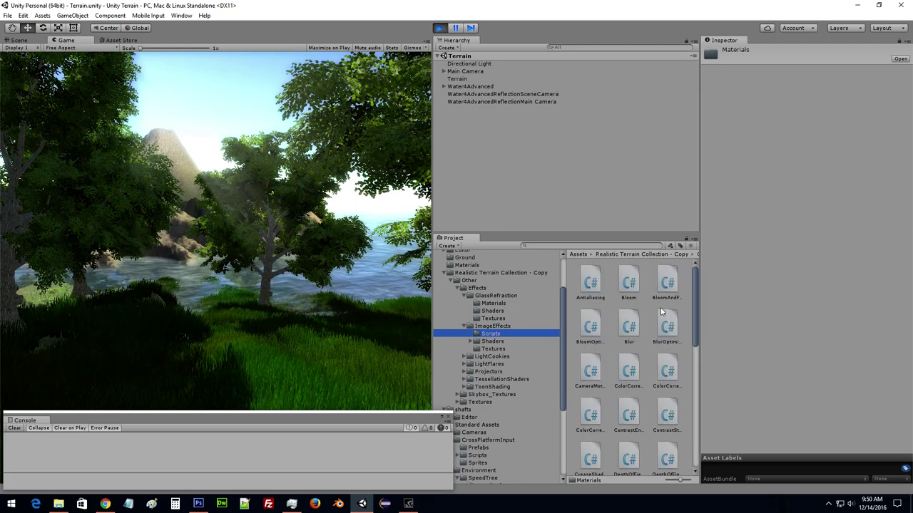
pyautogui.scroll(-1, 661, 314)
pyautogui.scroll(-1, 649, 328)
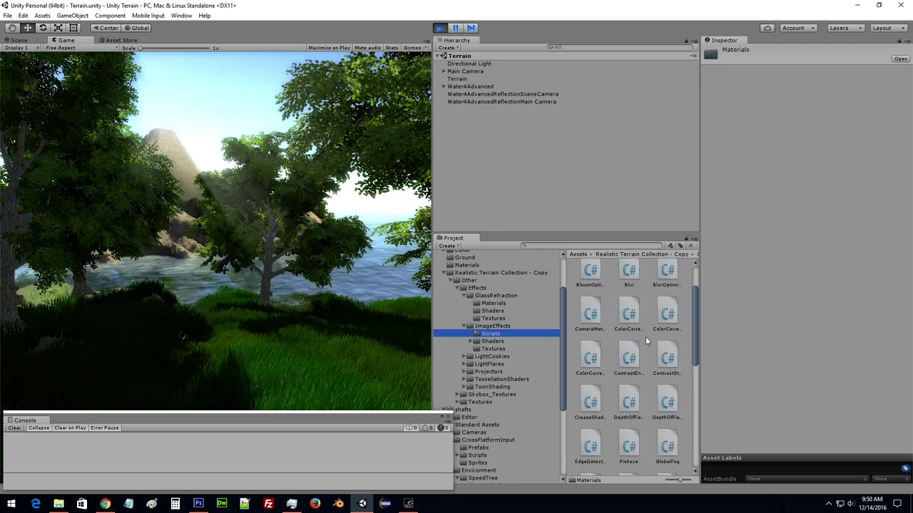
pyautogui.scroll(-1, 645, 338)
pyautogui.scroll(-1, 646, 336)
pyautogui.moveTo(604, 378); pyautogui.dragTo(763, 379)
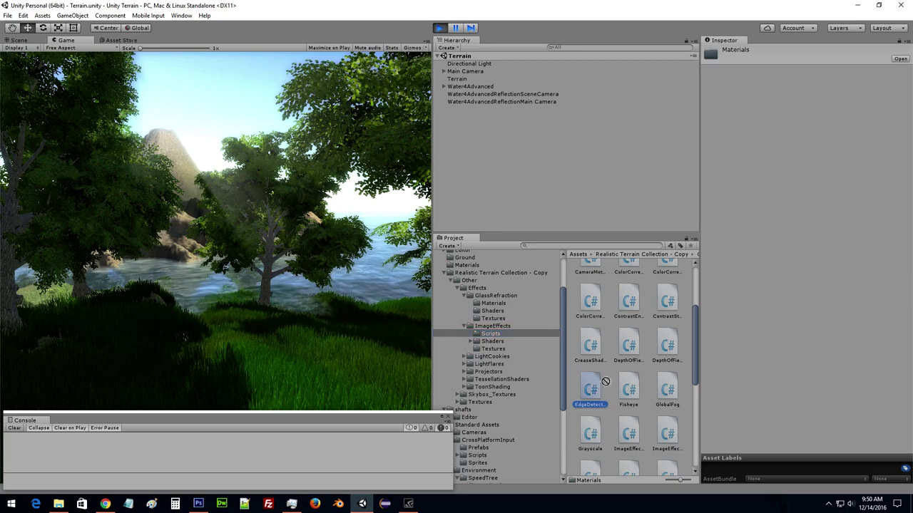
# Add the EdgeDetection script to the Main Camera and assign its Edge Detect shader.
pyautogui.click(465, 72)
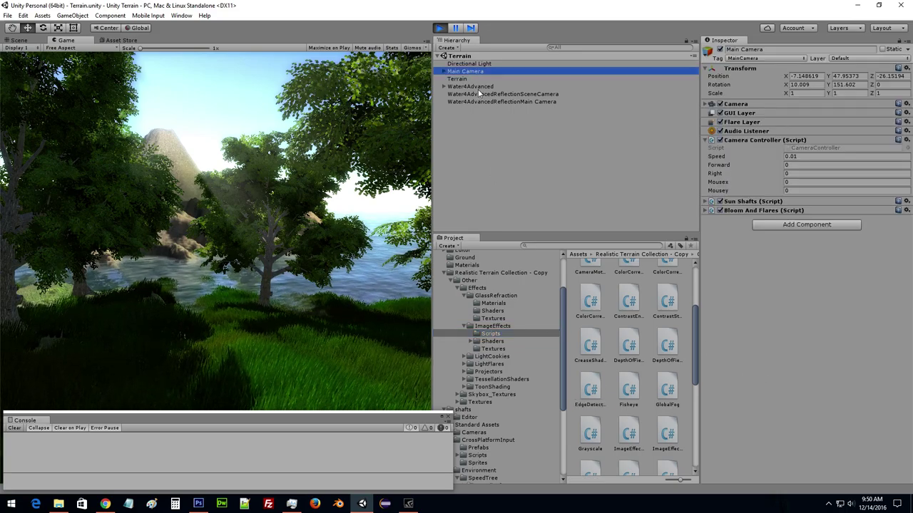
pyautogui.moveTo(593, 396); pyautogui.dragTo(798, 359)
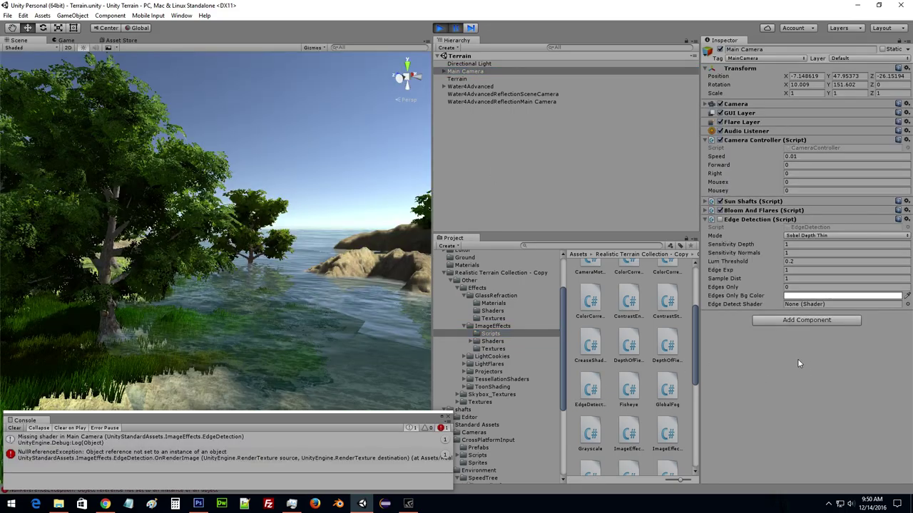
pyautogui.click(906, 305)
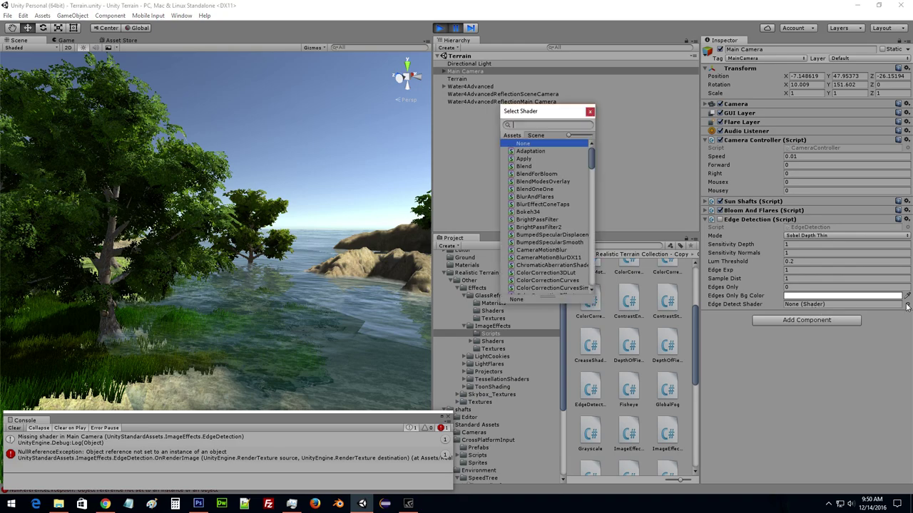
pyautogui.write('edge')
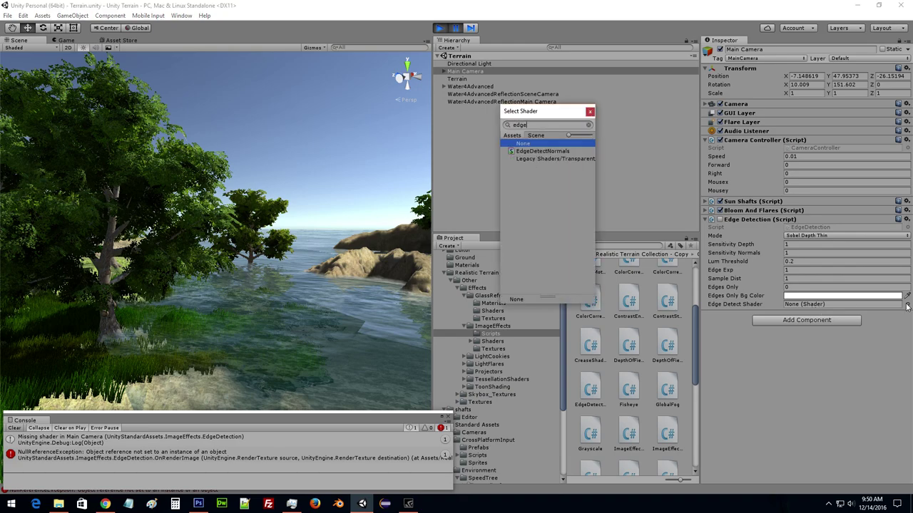
pyautogui.press('Down')
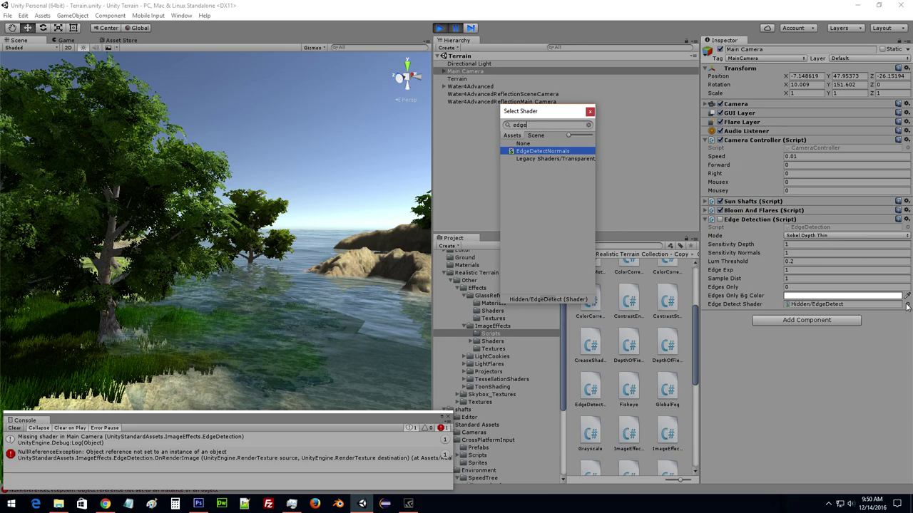
pyautogui.press('Return')
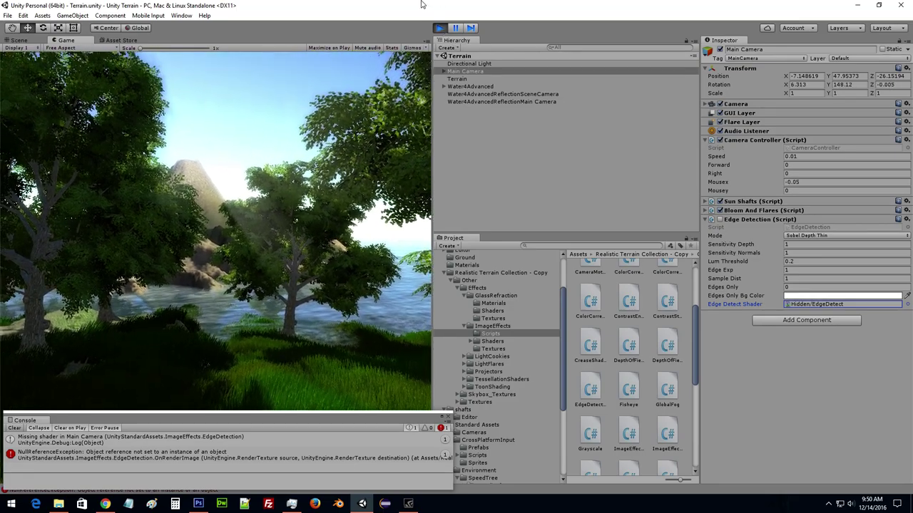
# Toggle the Edge Detection effect on and off to compare, leaving it enabled.
pyautogui.hotkey('alt', 'Tab')
pyautogui.click(542, 211)
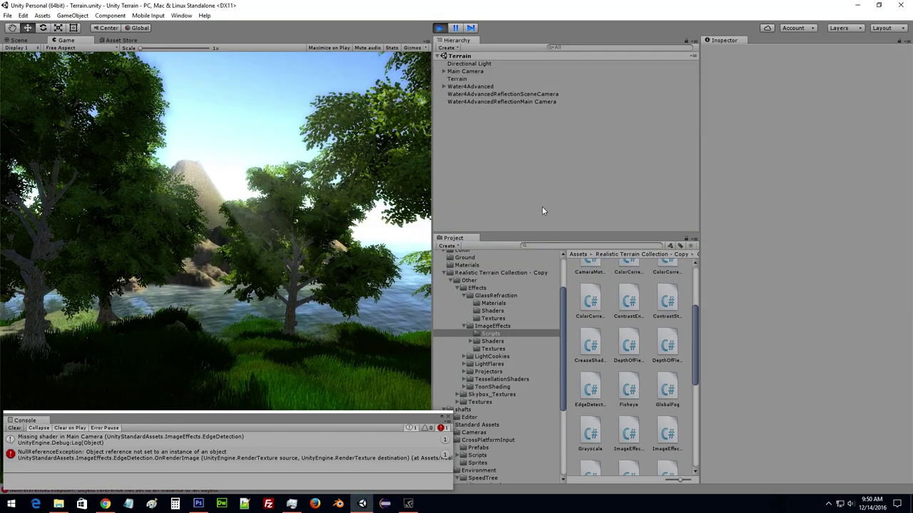
pyautogui.click(458, 72)
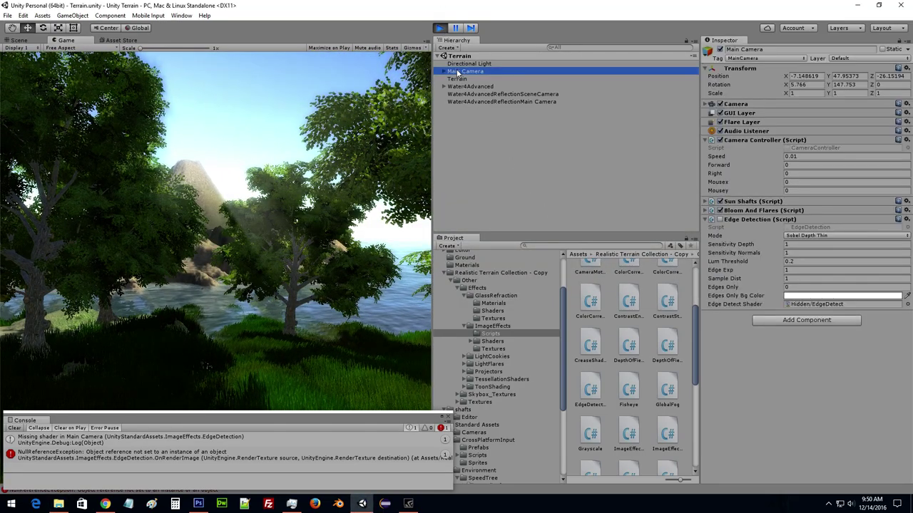
pyautogui.click(719, 219)
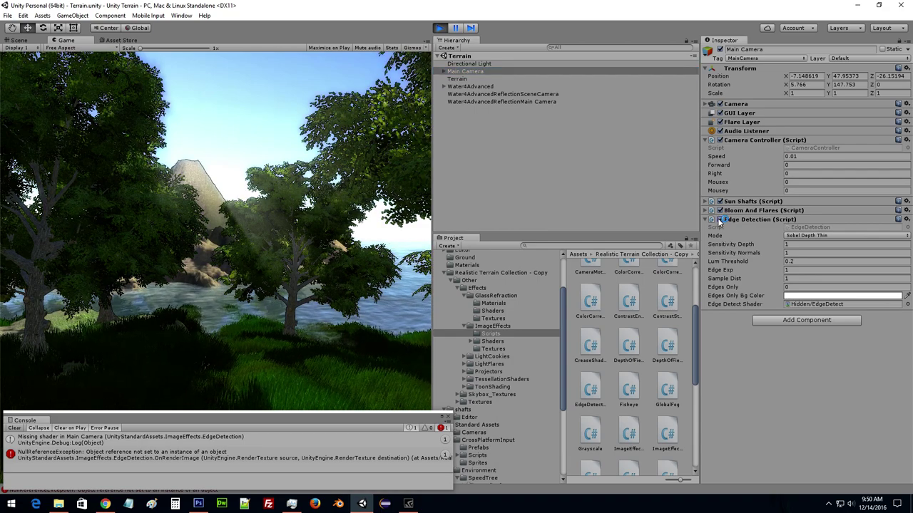
pyautogui.click(719, 220)
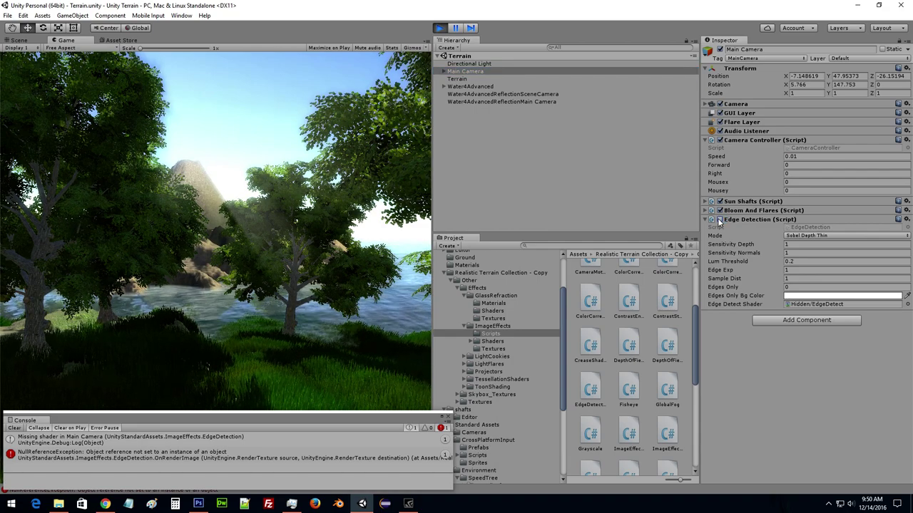
pyautogui.click(718, 219)
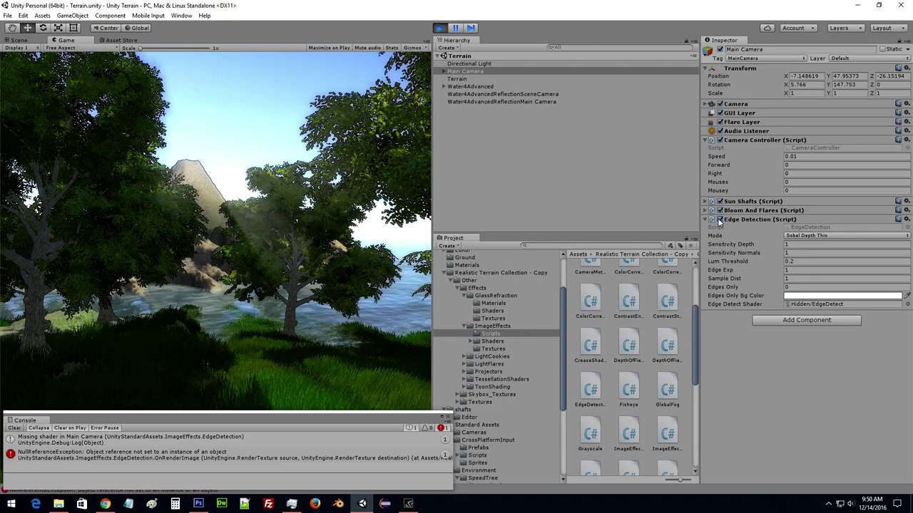
pyautogui.click(719, 220)
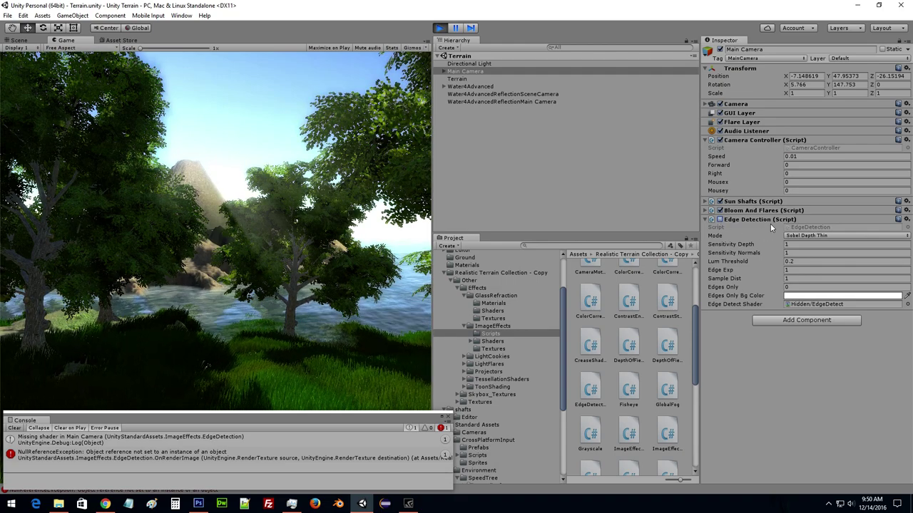
pyautogui.click(720, 219)
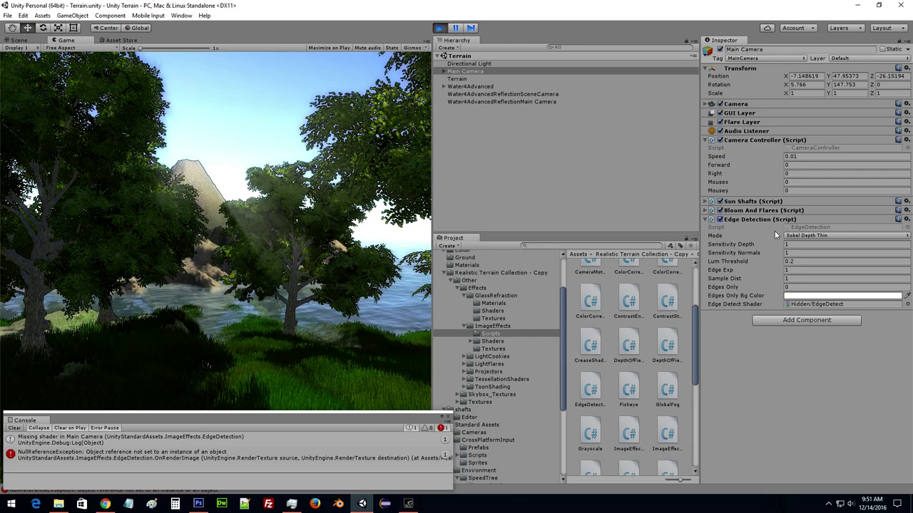
# Try Triangle Depth Normals, Roberts Cross, Sobel Depth, Sobel Depth Thin, end on Triangle Luminance, then disable.
pyautogui.click(797, 237)
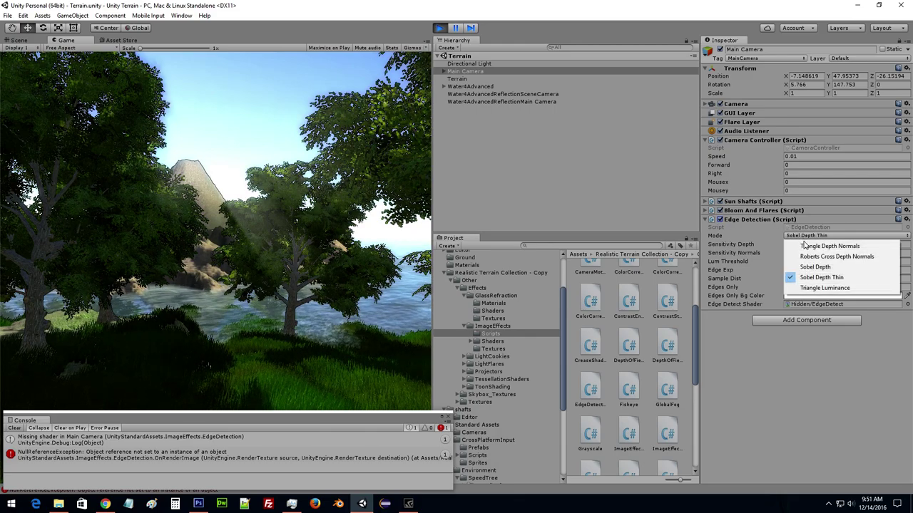
pyautogui.click(805, 245)
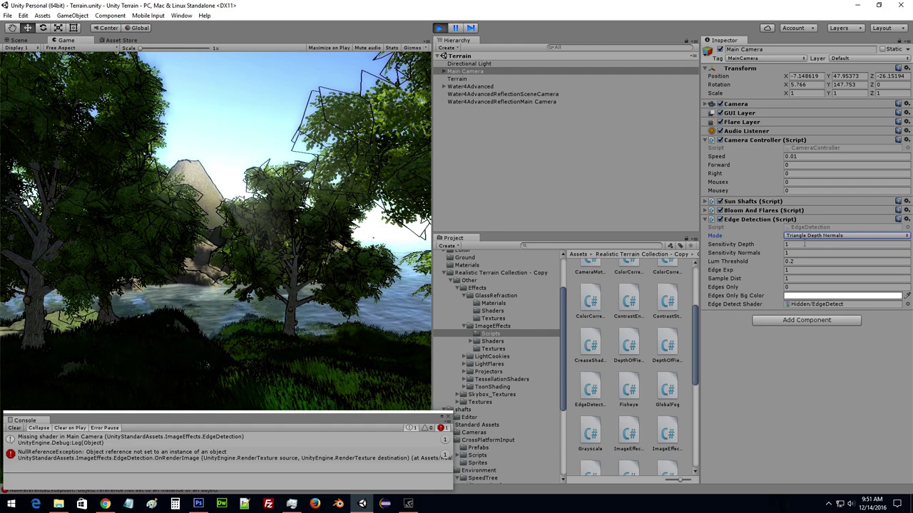
pyautogui.click(824, 236)
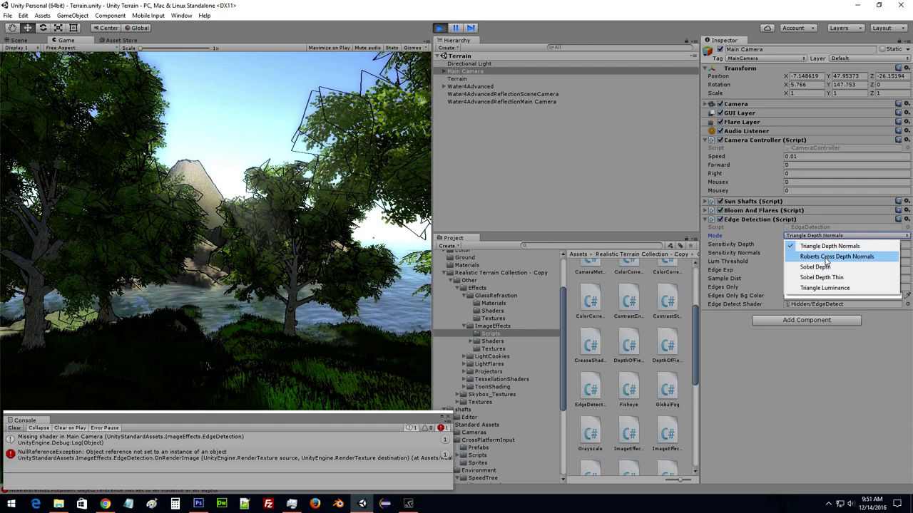
pyautogui.click(826, 258)
pyautogui.click(814, 236)
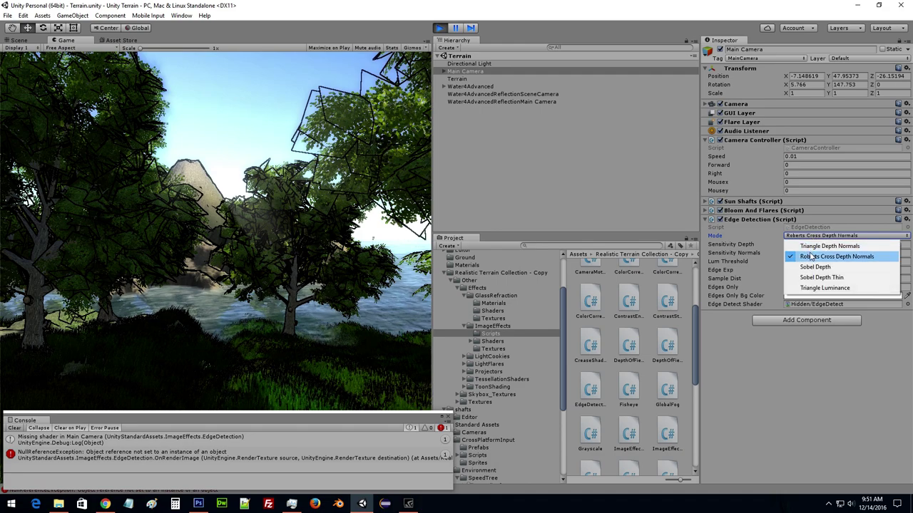
pyautogui.click(812, 266)
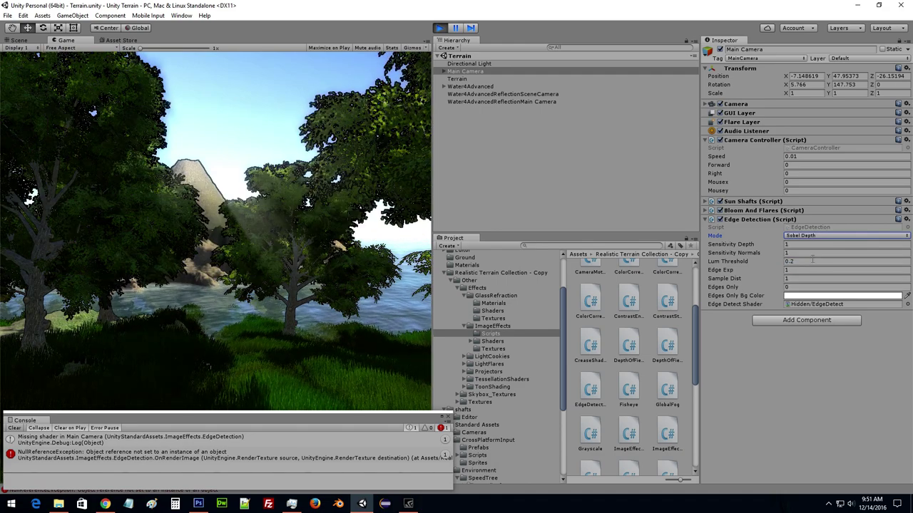
pyautogui.click(816, 236)
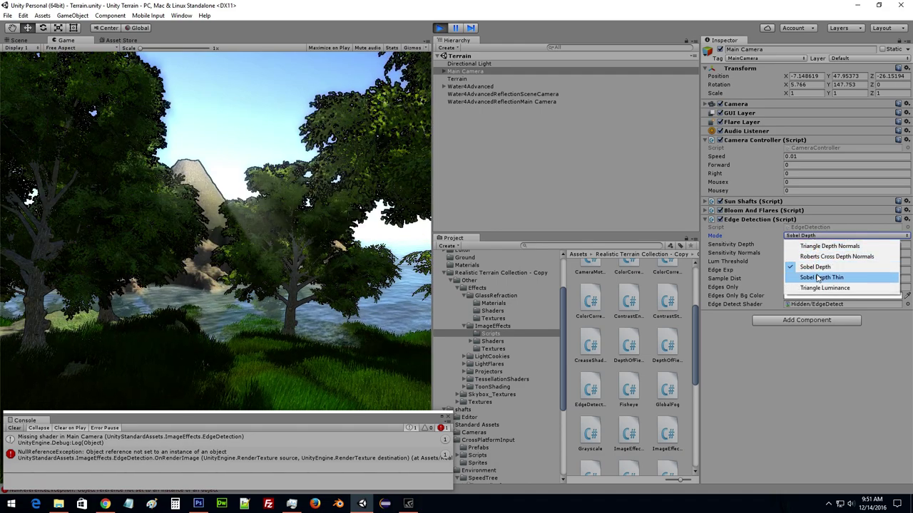
pyautogui.click(818, 277)
pyautogui.click(814, 236)
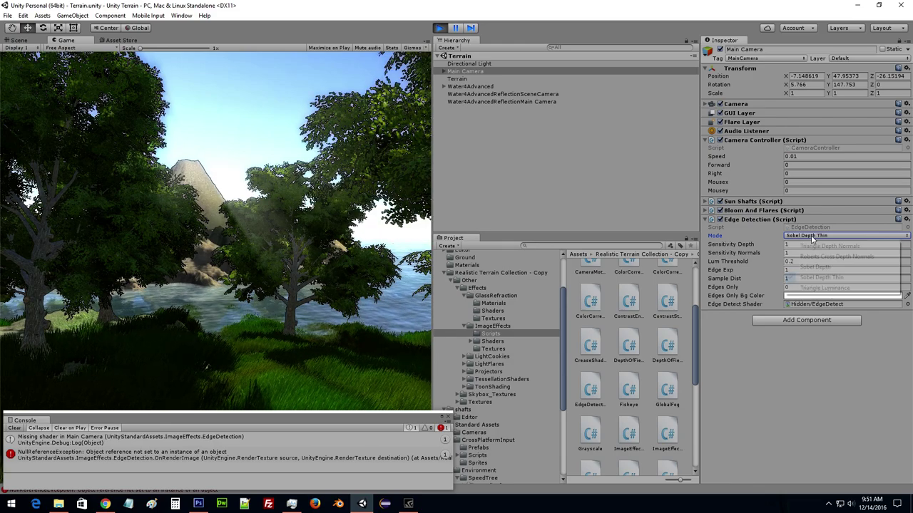
pyautogui.click(819, 288)
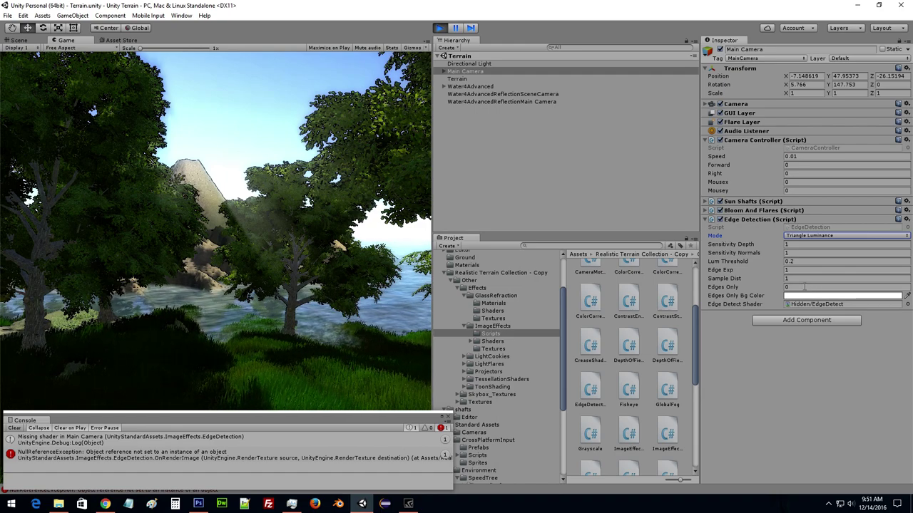
pyautogui.click(720, 220)
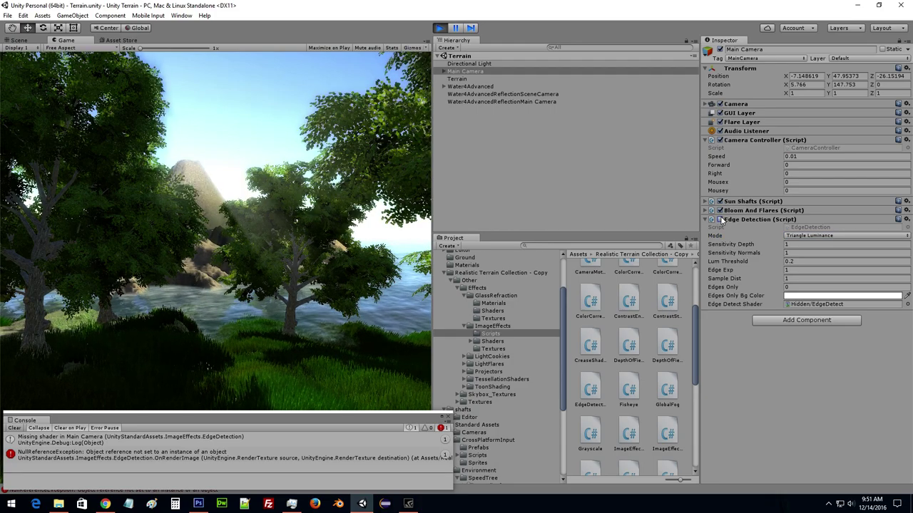
# Remove Edge Detection and add Color Correction Lookup using the ColorCorrection3DLut shader.
pyautogui.rightClick(743, 223)
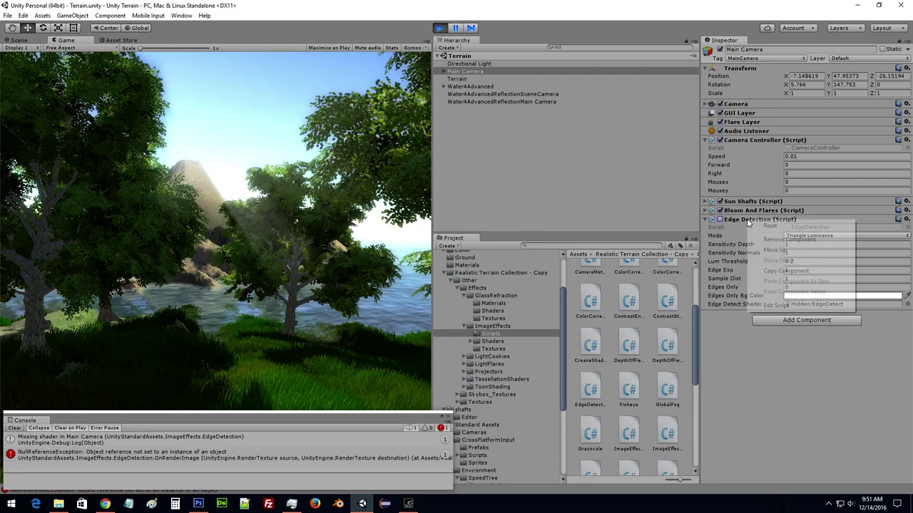
pyautogui.click(780, 239)
pyautogui.moveTo(693, 309)
pyautogui.mouseDown()
pyautogui.moveTo(693, 293)
pyautogui.moveTo(726, 324)
pyautogui.mouseUp()
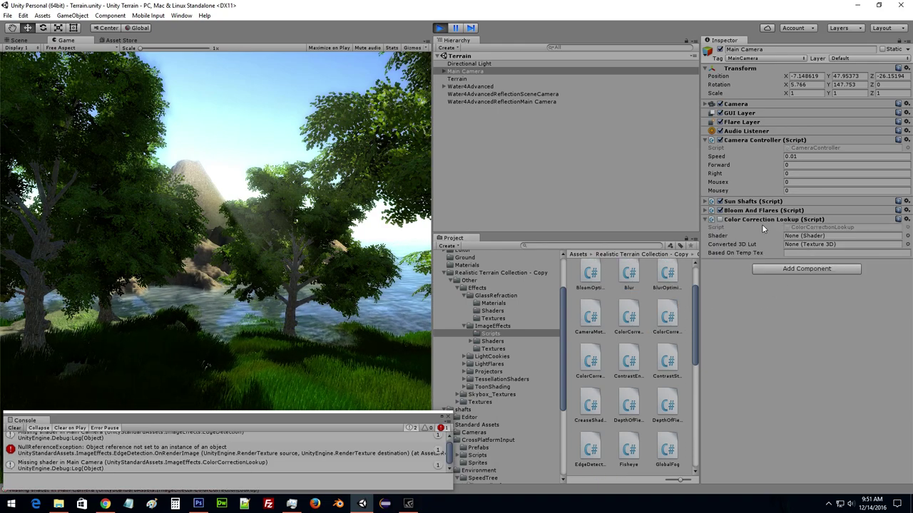
pyautogui.click(907, 236)
pyautogui.write('colo')
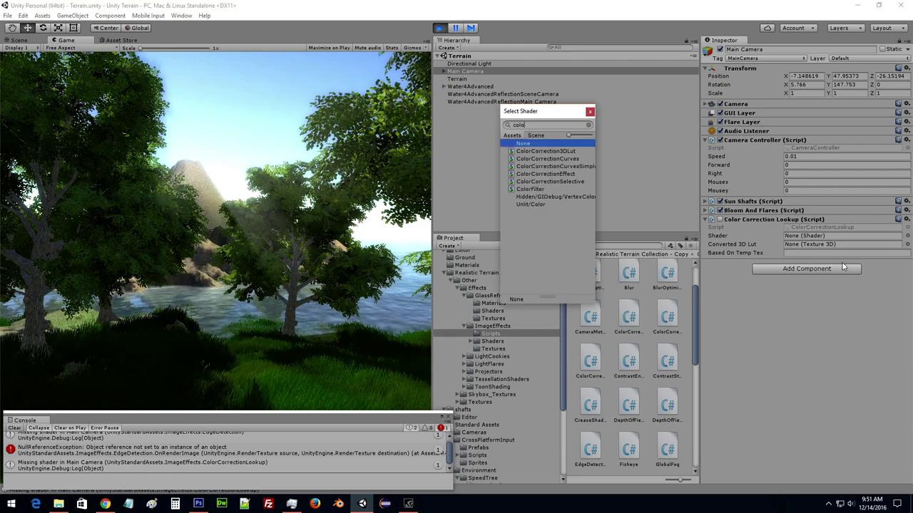
pyautogui.write('r')
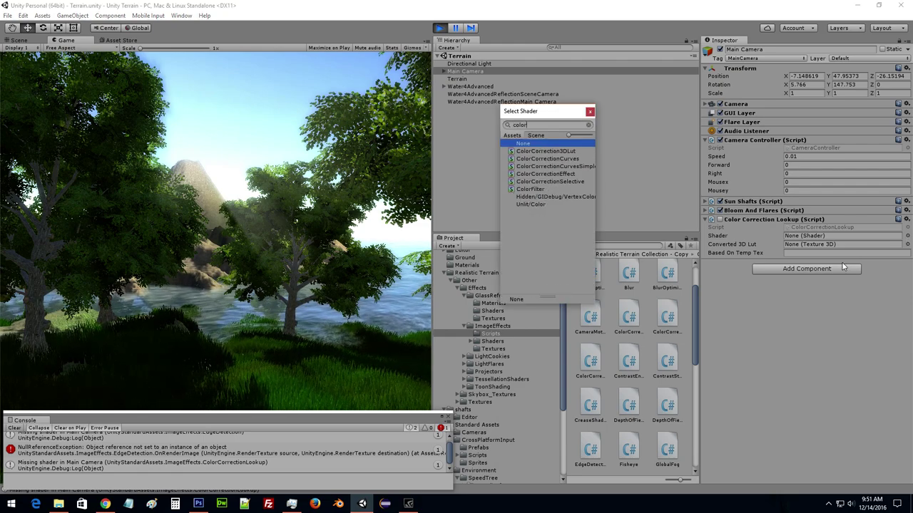
pyautogui.press('Down')
pyautogui.press('Return')
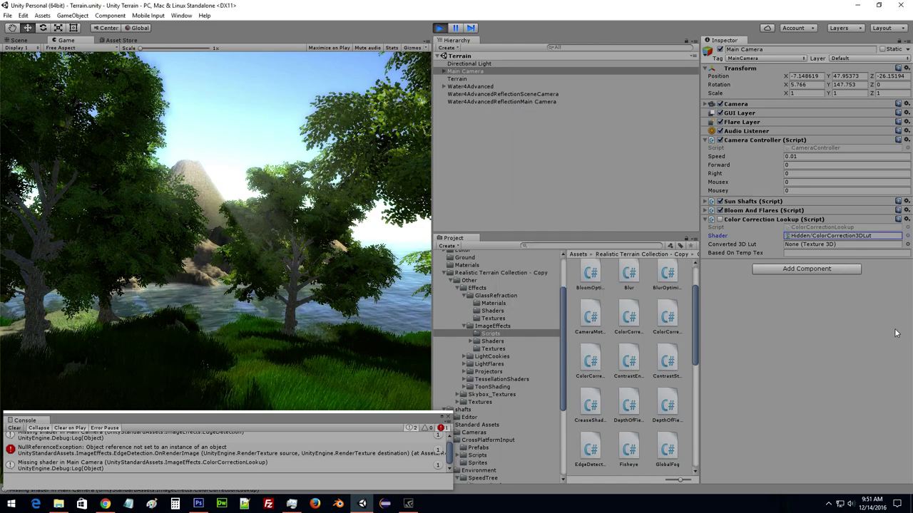
# Search the Converted 3D Lut texture picker for 'color', then clear the search.
pyautogui.click(907, 244)
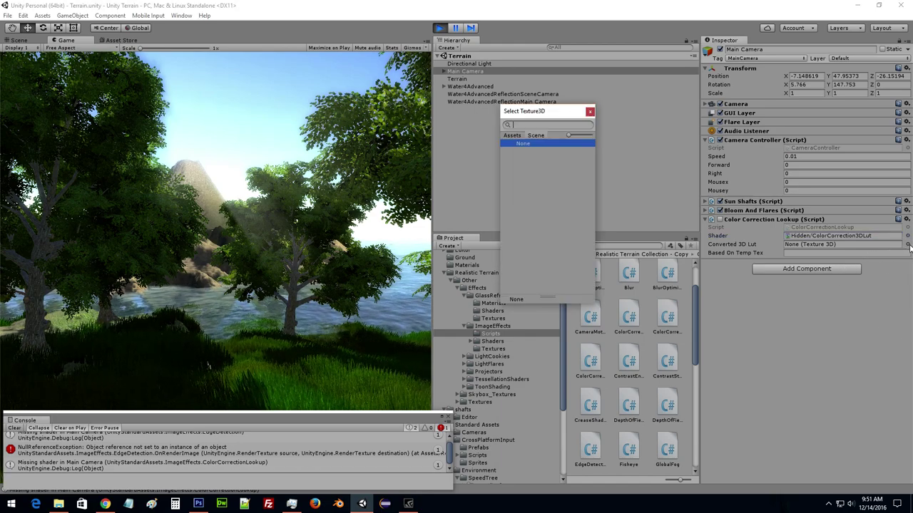
pyautogui.write('color')
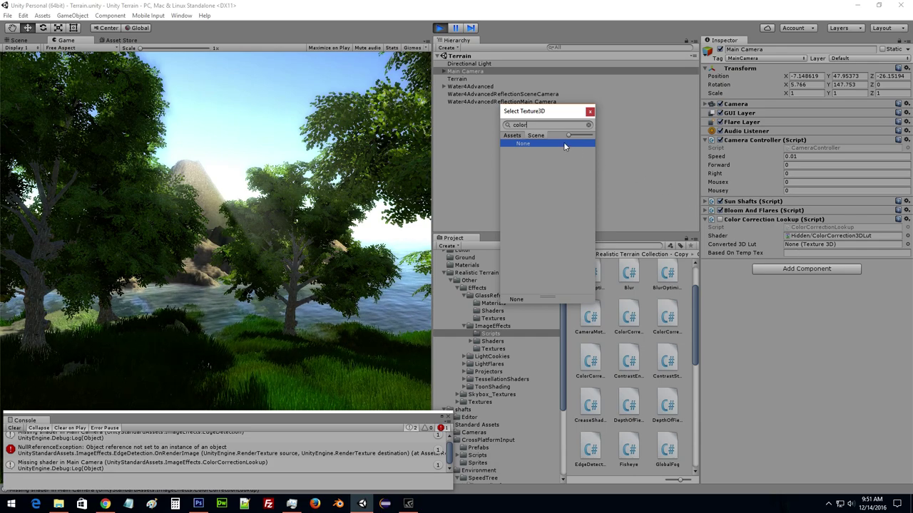
pyautogui.doubleClick(519, 125)
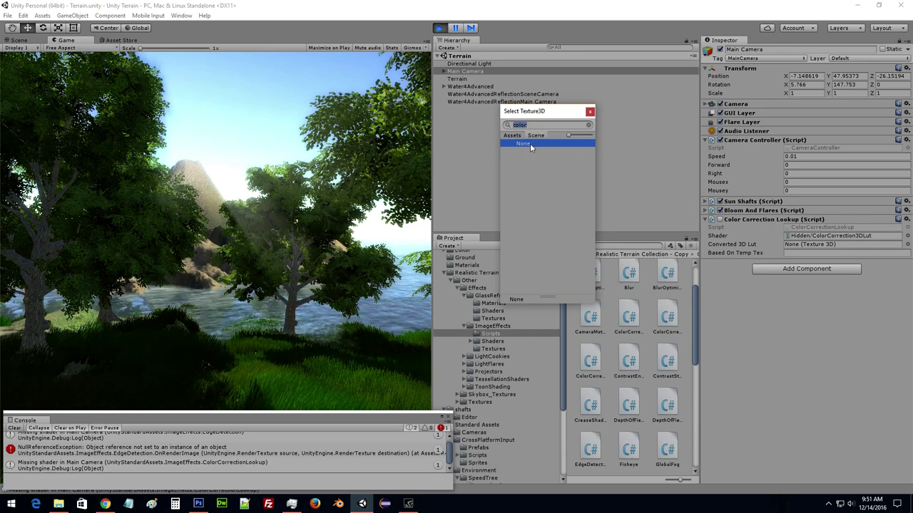
pyautogui.press('BackSpace')
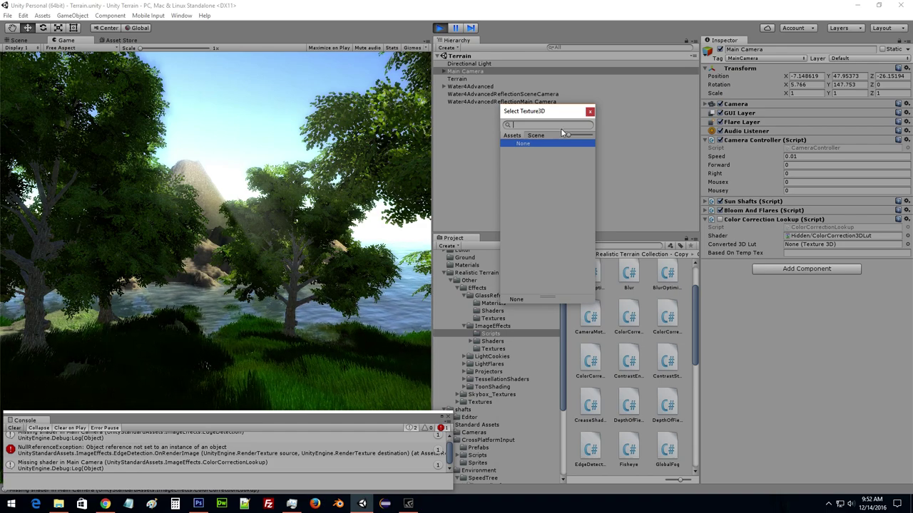
# Close the texture picker and open ImageEffects Textures, inspecting the color correction ramp texture.
pyautogui.click(590, 111)
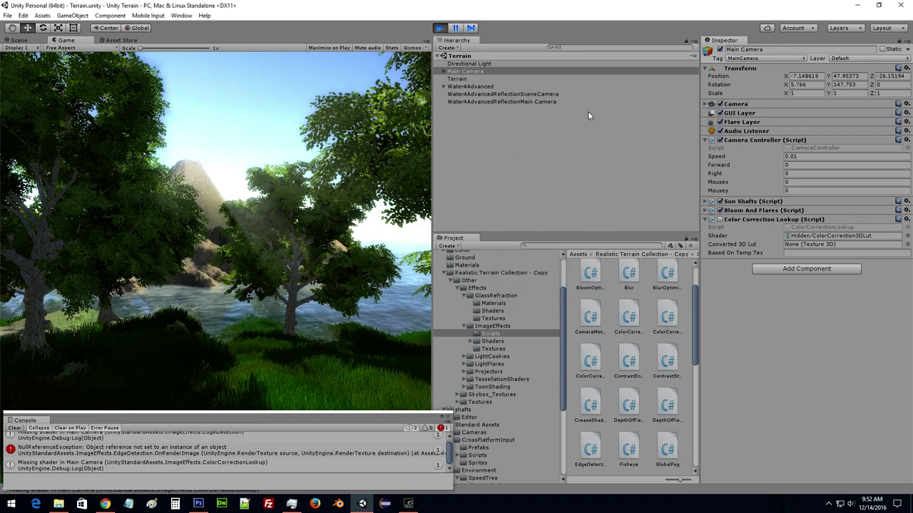
pyautogui.moveTo(694, 291); pyautogui.dragTo(665, 264)
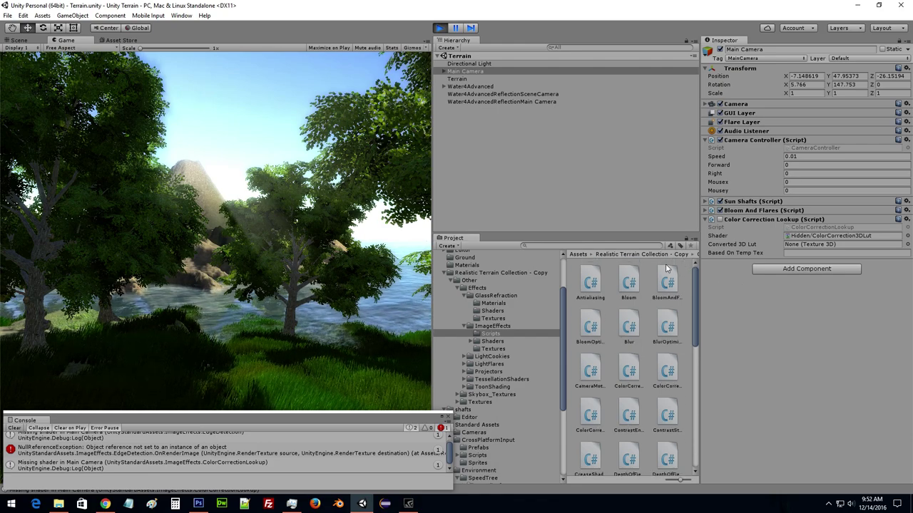
pyautogui.click(492, 349)
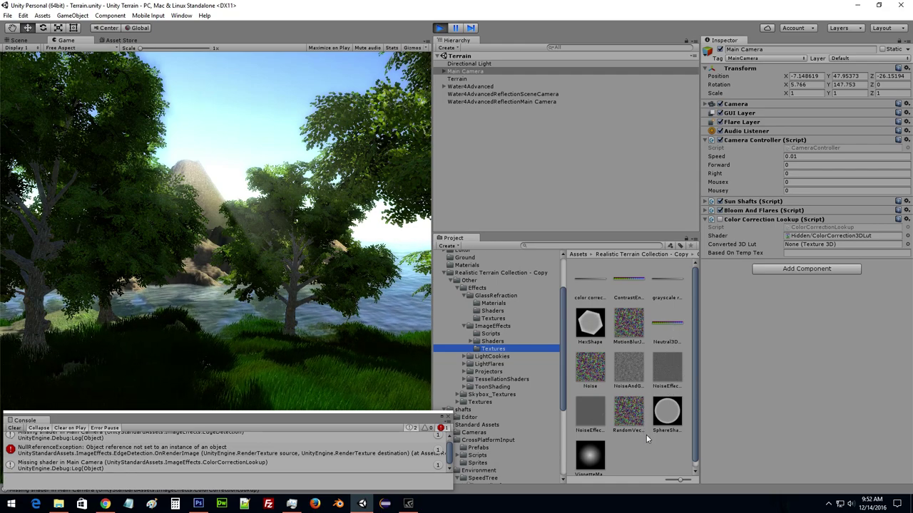
pyautogui.click(601, 284)
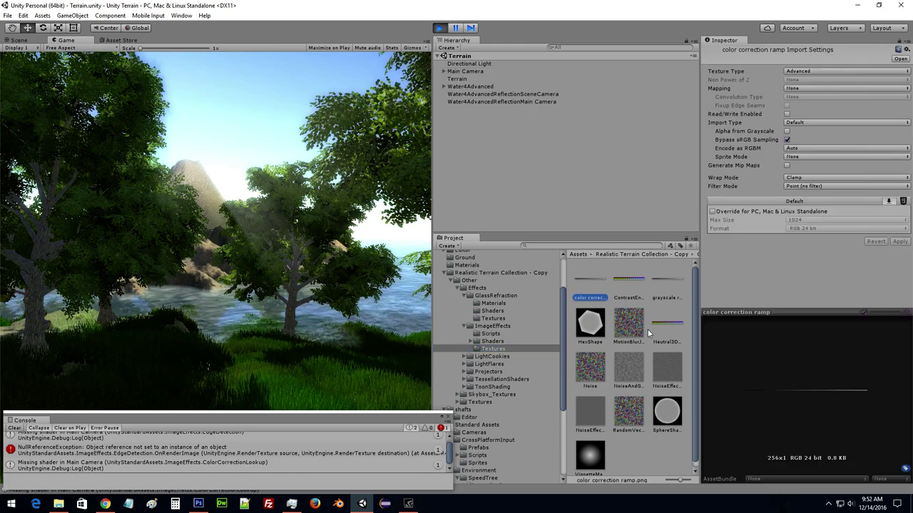
# Step through the textures from HexShape to SphereShape, then return to the Scripts folder and Main Camera.
pyautogui.press('Right')
pyautogui.press('Right')
pyautogui.press('Right')
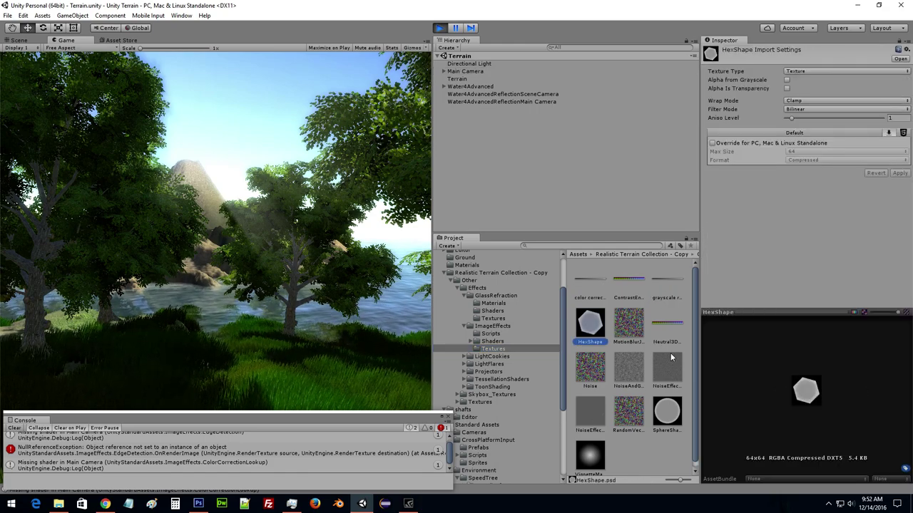
pyautogui.press('Right')
pyautogui.press('Right')
pyautogui.press('Left')
pyautogui.press('Left')
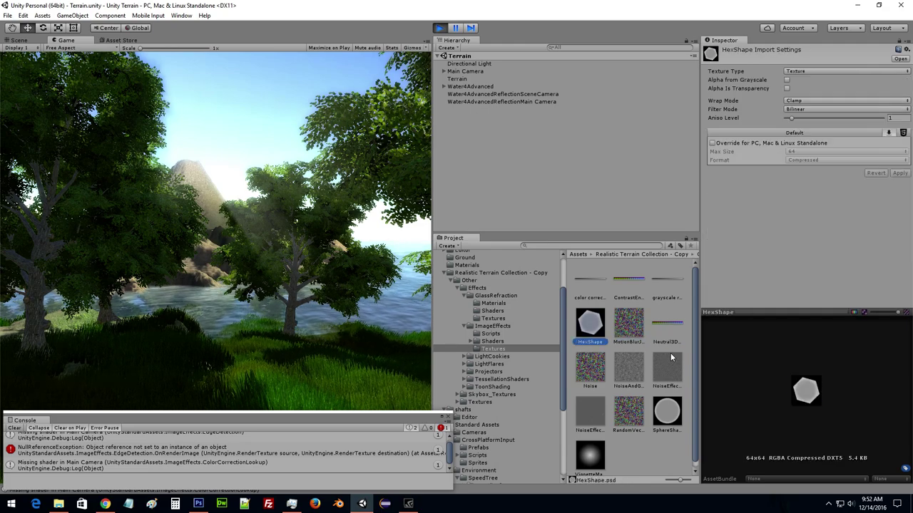
pyautogui.press('Right')
pyautogui.press('Right')
pyautogui.press('Right')
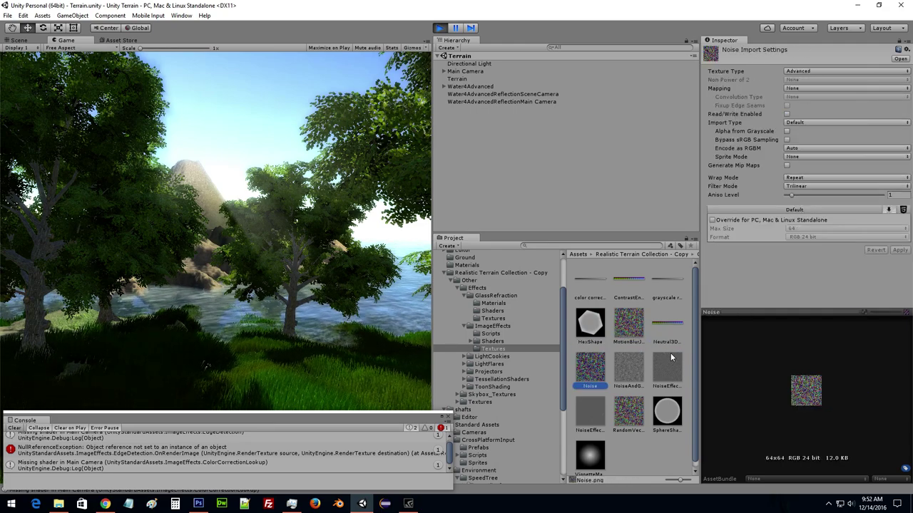
pyautogui.press('Right')
pyautogui.press('Right')
pyautogui.press('Right')
pyautogui.press('Right')
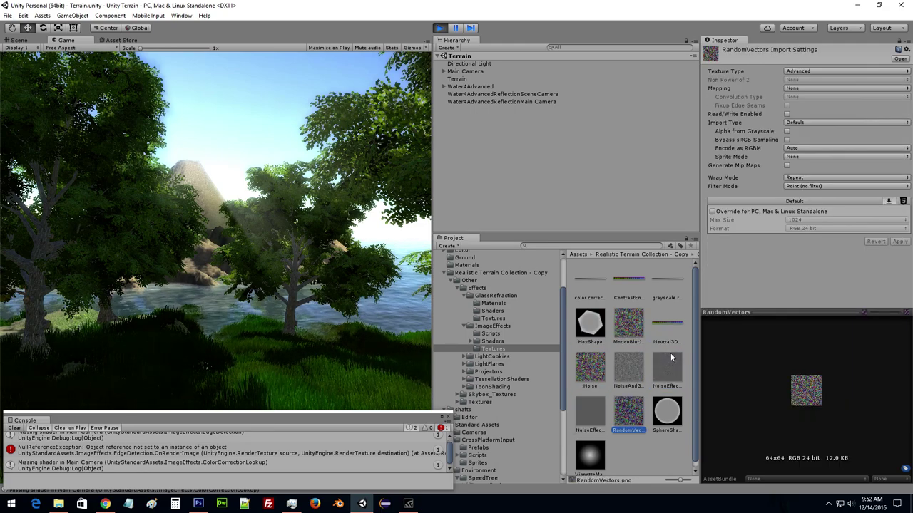
pyautogui.press('Right')
pyautogui.click(499, 334)
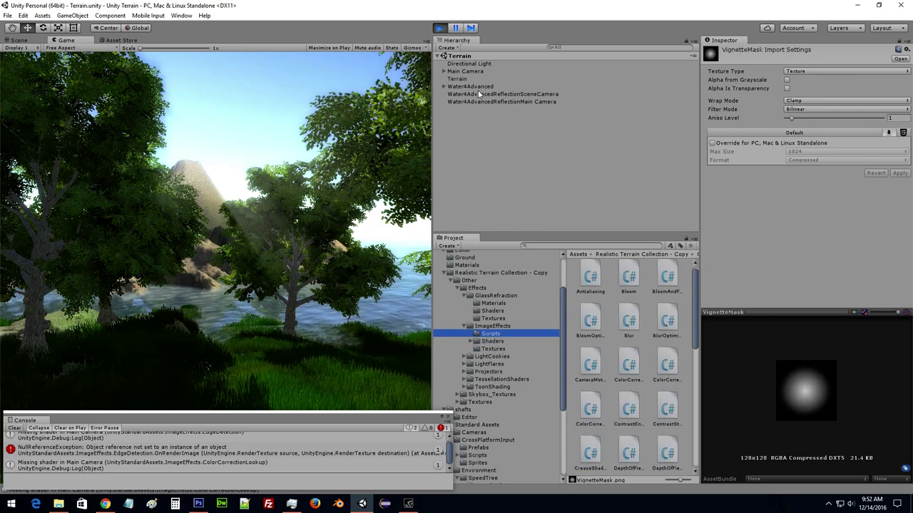
pyautogui.click(464, 72)
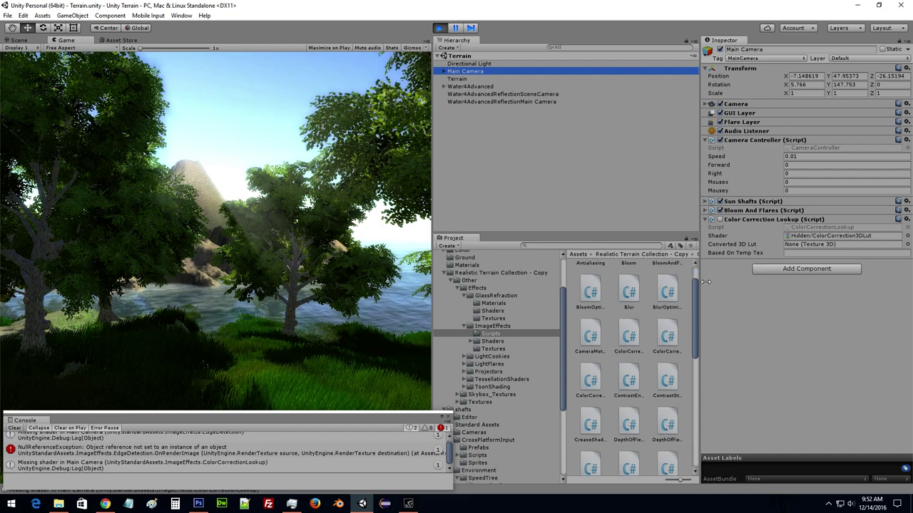
# Remove Color Correction Lookup and add the ContrastEnhance script to the Main Camera.
pyautogui.scroll(-1, 665, 328)
pyautogui.rightClick(740, 222)
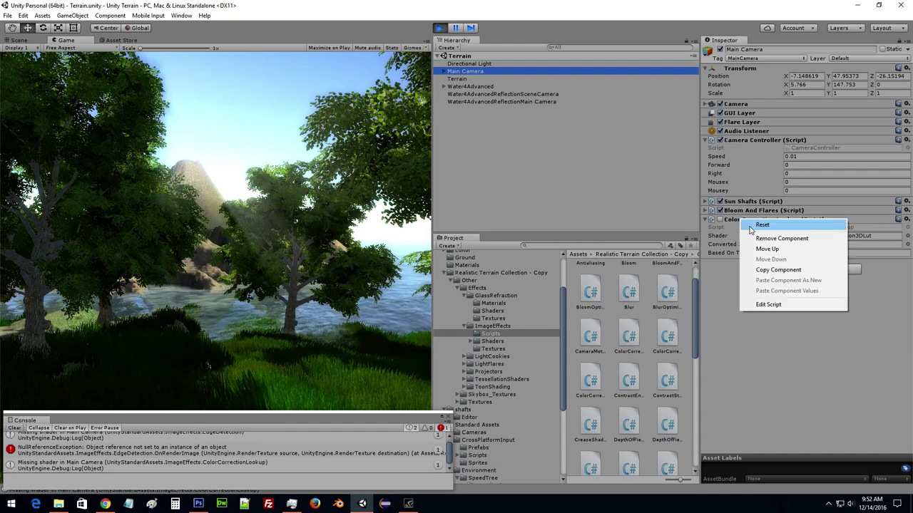
pyautogui.click(777, 239)
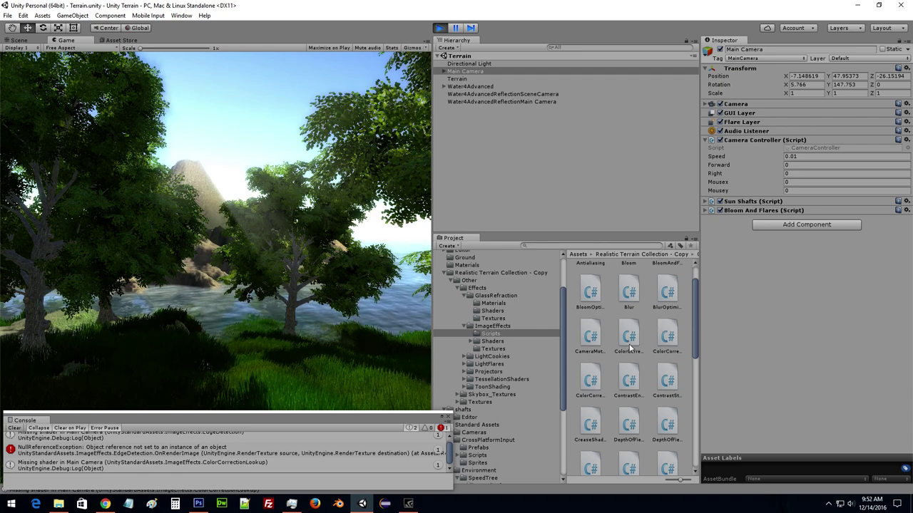
pyautogui.click(629, 380)
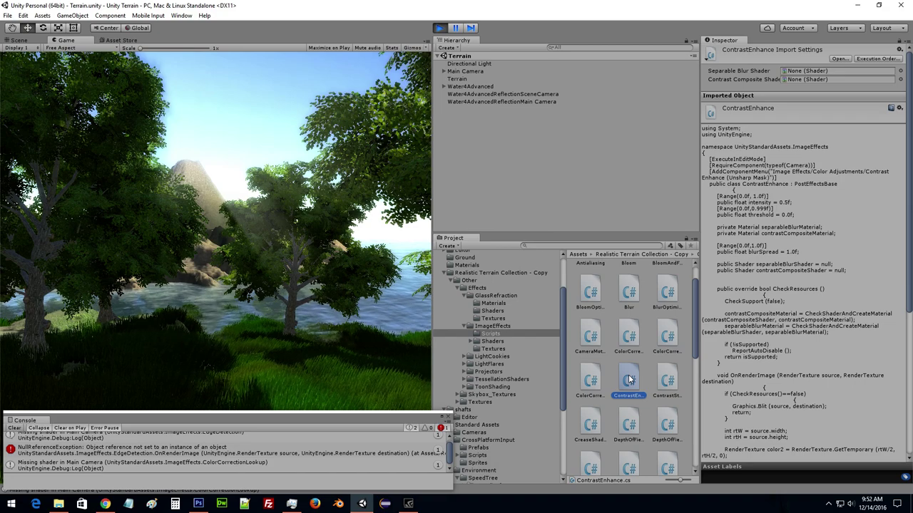
pyautogui.click(467, 73)
pyautogui.moveTo(631, 385); pyautogui.dragTo(781, 329)
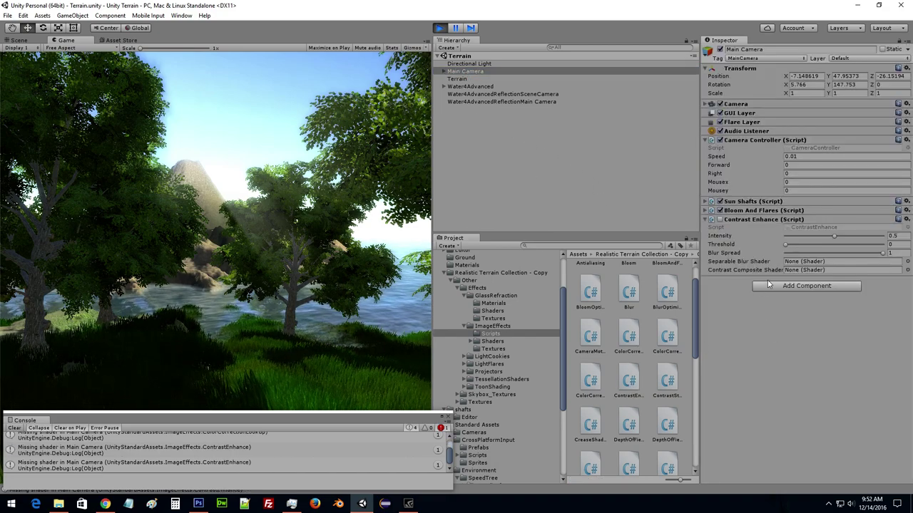
# Assign Hidden/SeparableBlur and Hidden/ContrastComposite as Contrast Enhance's two shaders.
pyautogui.click(907, 262)
pyautogui.write('blu')
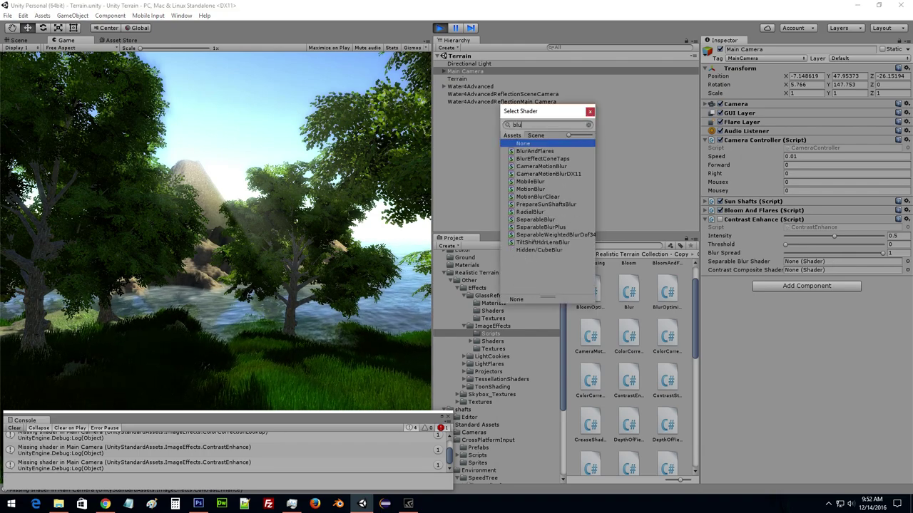
pyautogui.write('r')
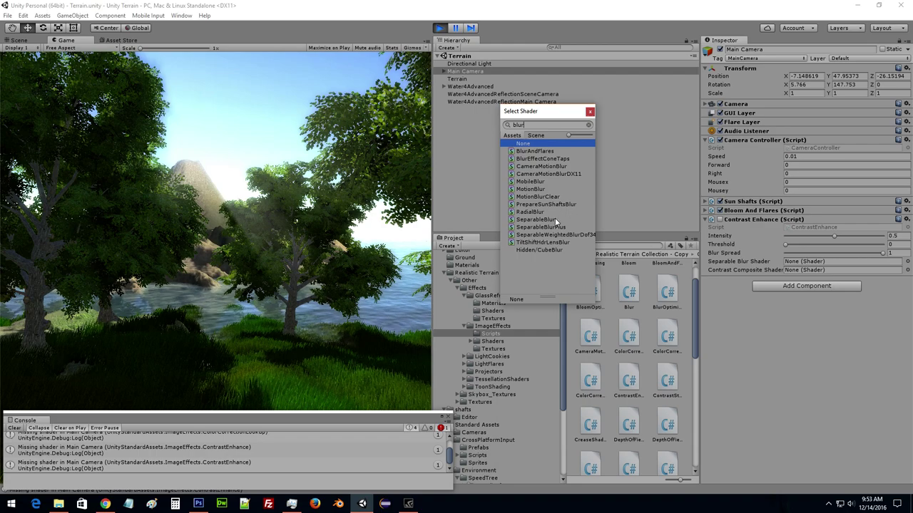
pyautogui.click(555, 219)
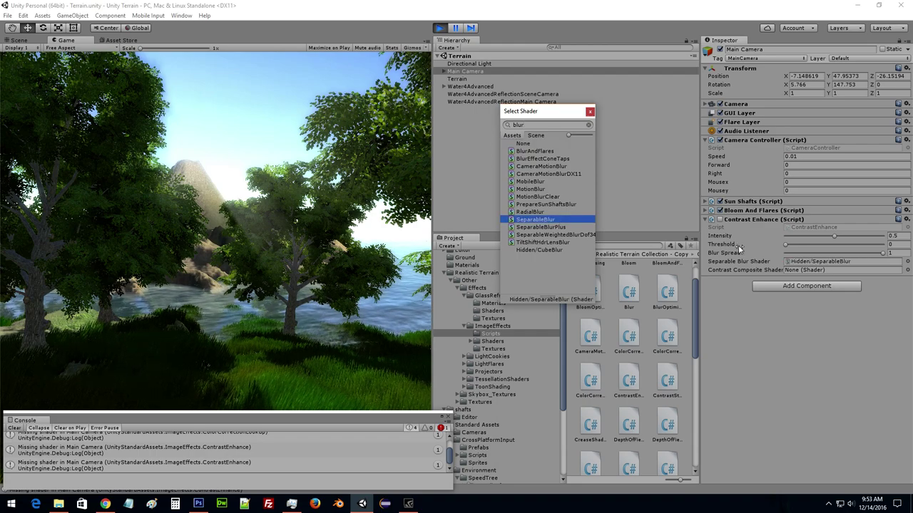
pyautogui.click(907, 270)
pyautogui.write('cont')
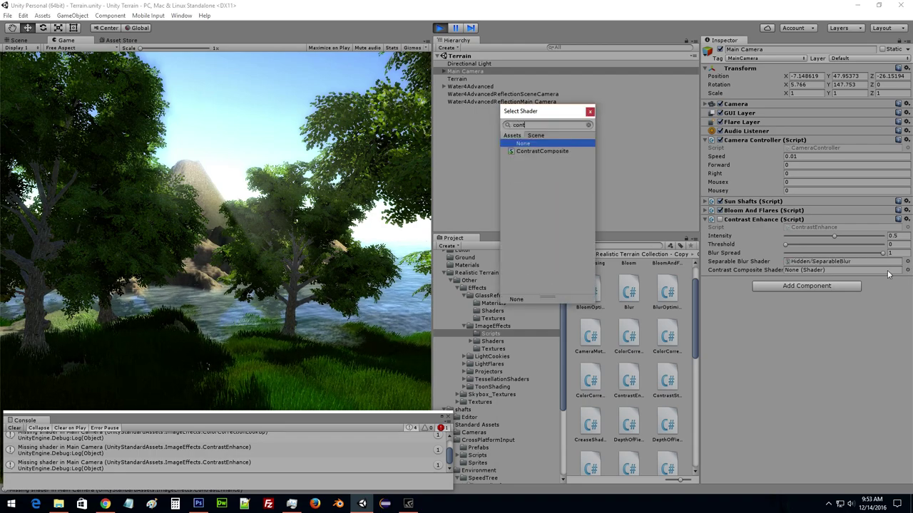
pyautogui.write('r')
pyautogui.press('Down')
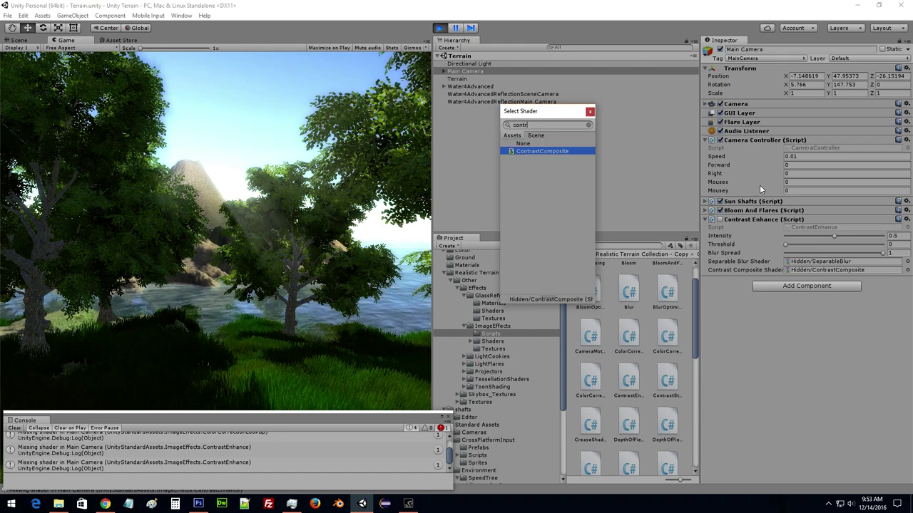
pyautogui.click(590, 112)
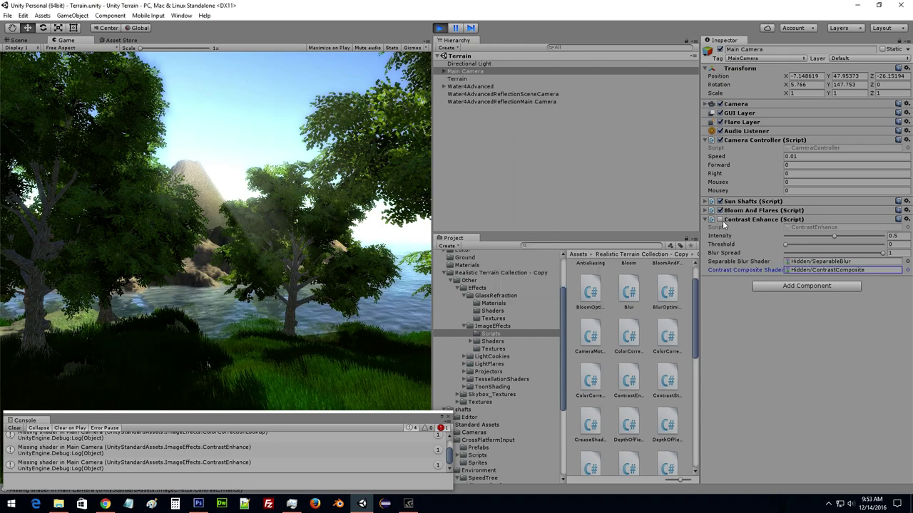
# Toggle Contrast Enhance on and off to compare the view.
pyautogui.click(720, 219)
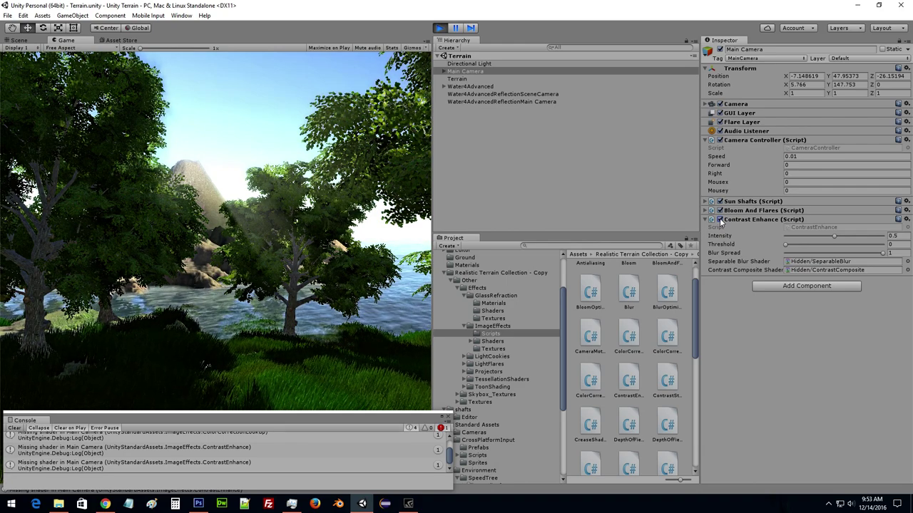
pyautogui.click(719, 219)
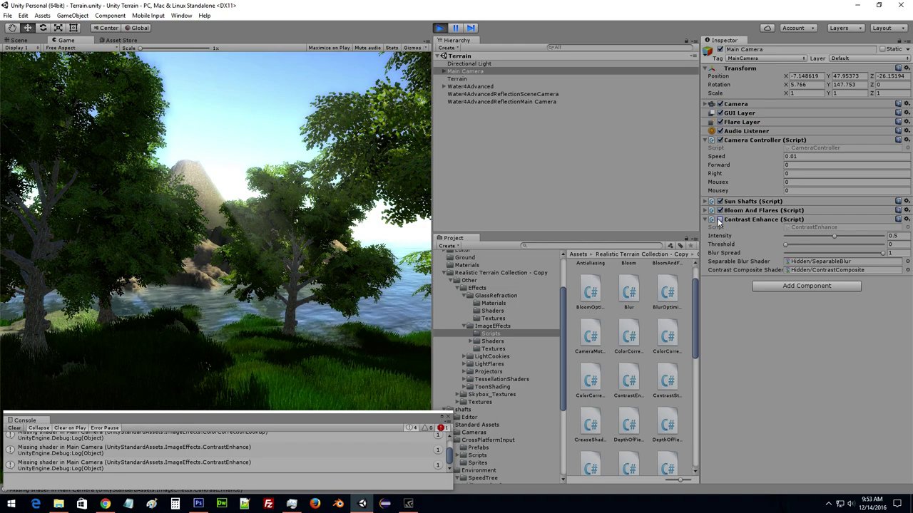
pyautogui.click(719, 220)
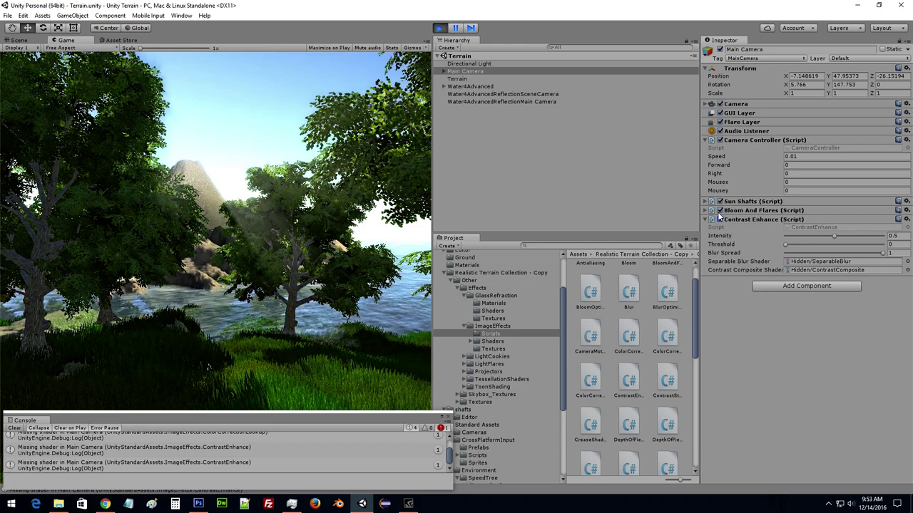
pyautogui.click(720, 220)
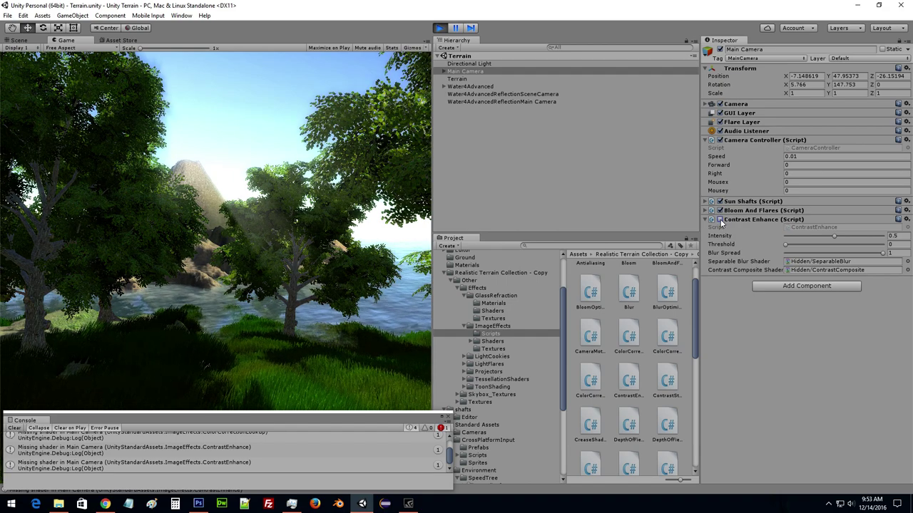
# Flip Contrast Enhance off and on repeatedly to compare, leaving it enabled.
pyautogui.click(720, 219)
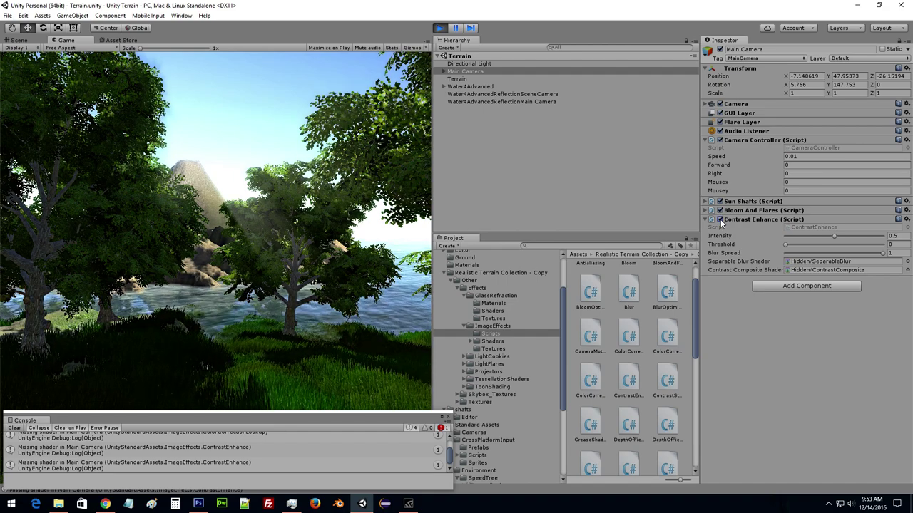
pyautogui.click(720, 220)
pyautogui.click(719, 220)
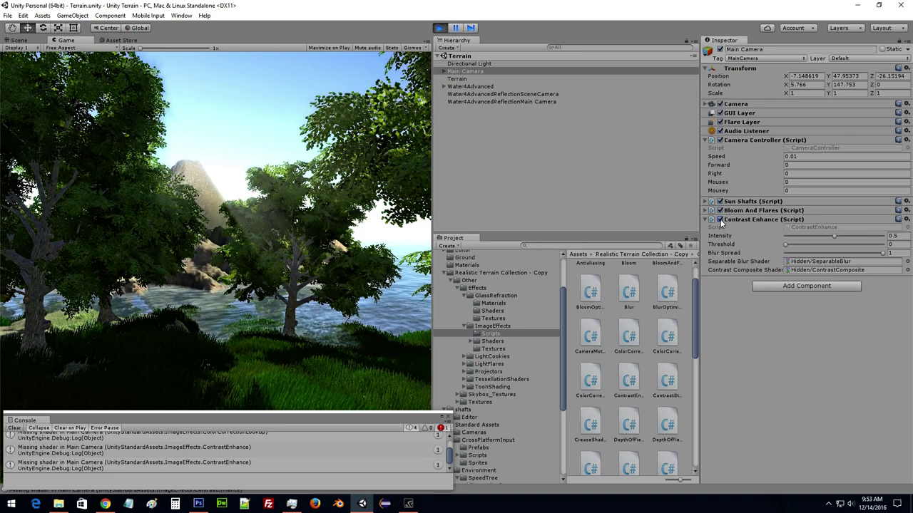
pyautogui.click(720, 219)
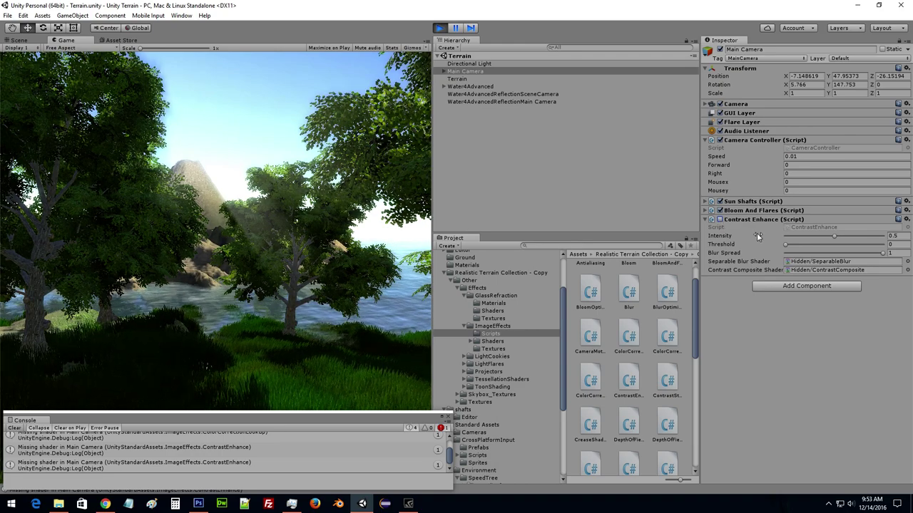
pyautogui.click(720, 219)
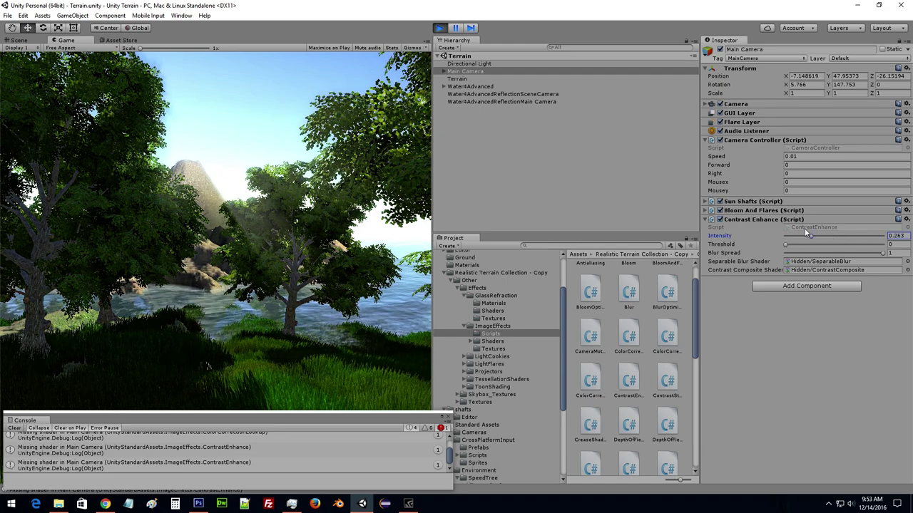
# Set Contrast Enhance Intensity to 1, Threshold to 0.473 and Blur Spread to 0.
pyautogui.moveTo(833, 236)
pyautogui.mouseDown()
pyautogui.moveTo(867, 235)
pyautogui.moveTo(827, 236)
pyautogui.mouseUp()
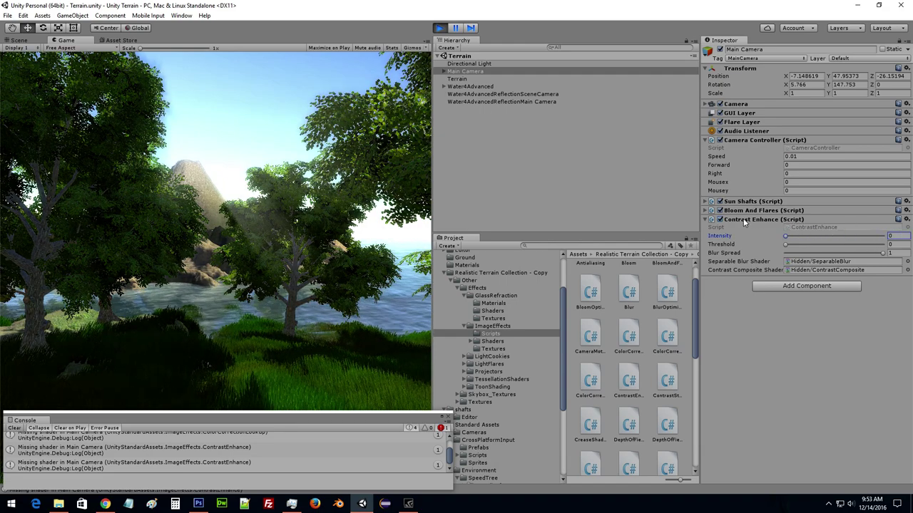
pyautogui.write('1')
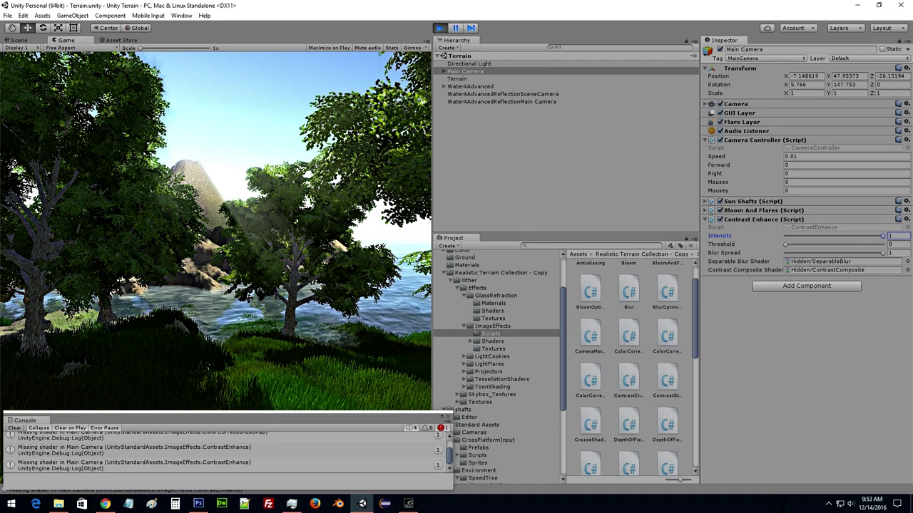
pyautogui.write('0')
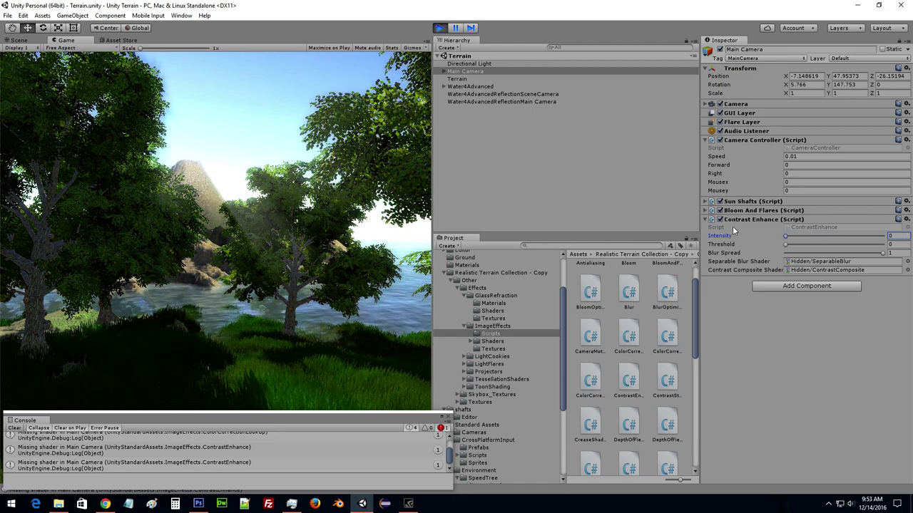
pyautogui.moveTo(786, 235); pyautogui.dragTo(884, 236)
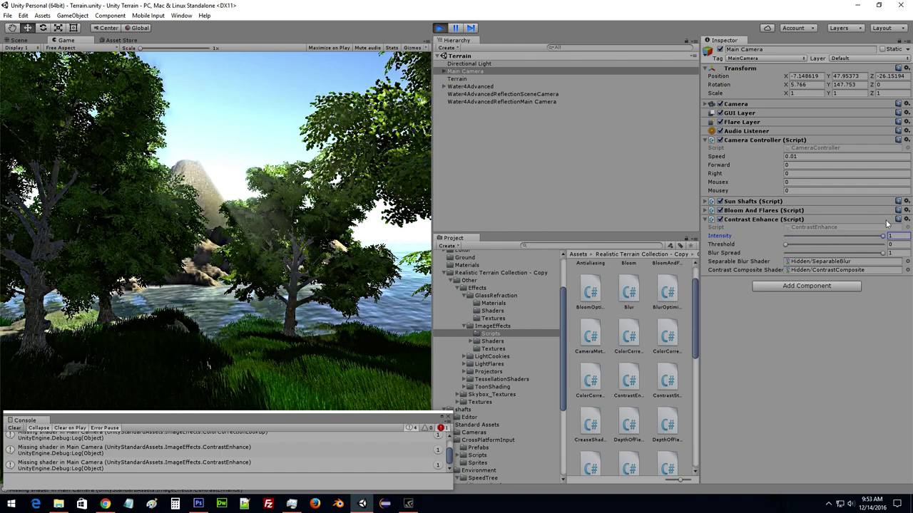
pyautogui.moveTo(786, 243)
pyautogui.mouseDown()
pyautogui.moveTo(769, 237)
pyautogui.moveTo(866, 228)
pyautogui.moveTo(824, 220)
pyautogui.mouseUp()
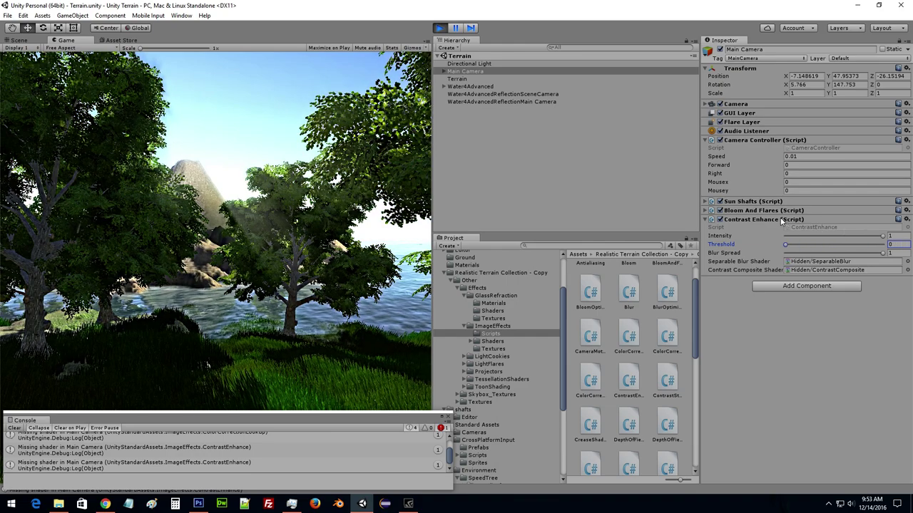
pyautogui.moveTo(825, 221)
pyautogui.mouseDown()
pyautogui.moveTo(798, 222)
pyautogui.moveTo(838, 227)
pyautogui.moveTo(831, 225)
pyautogui.mouseUp()
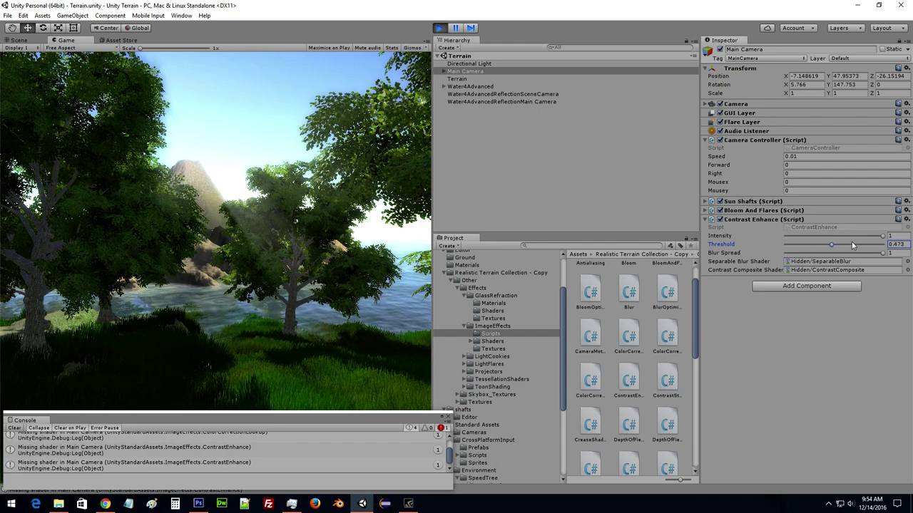
pyautogui.moveTo(882, 253); pyautogui.dragTo(807, 250)
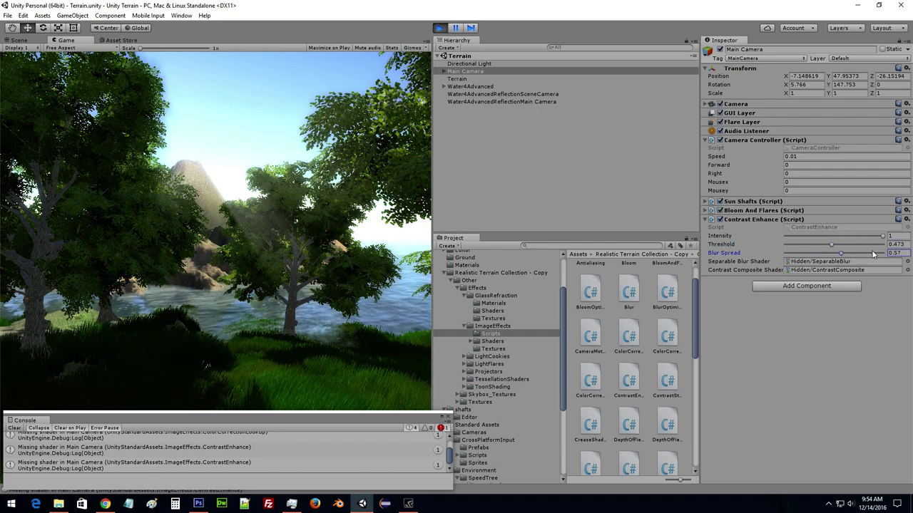
pyautogui.moveTo(872, 253); pyautogui.dragTo(738, 235)
# Replace the Contrast Enhance component on the Main Camera with the CameraMotionBlur script.
pyautogui.rightClick(731, 222)
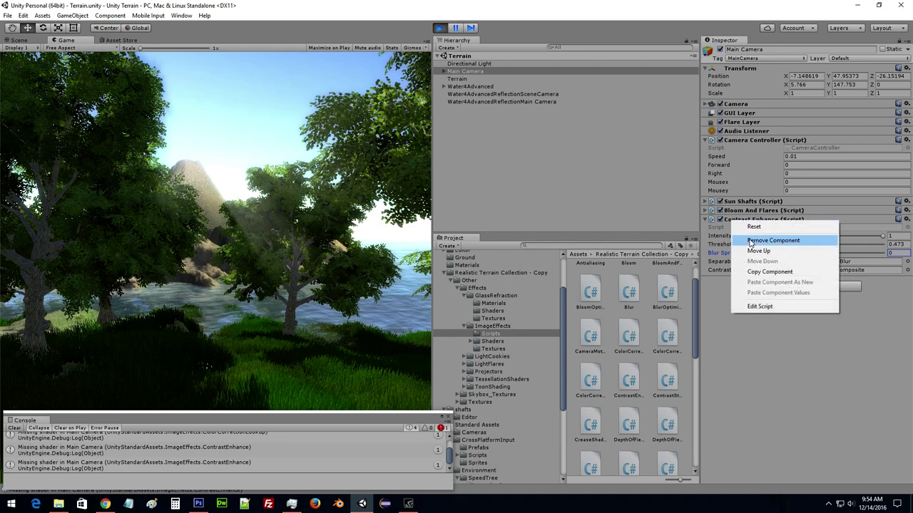
pyautogui.click(745, 240)
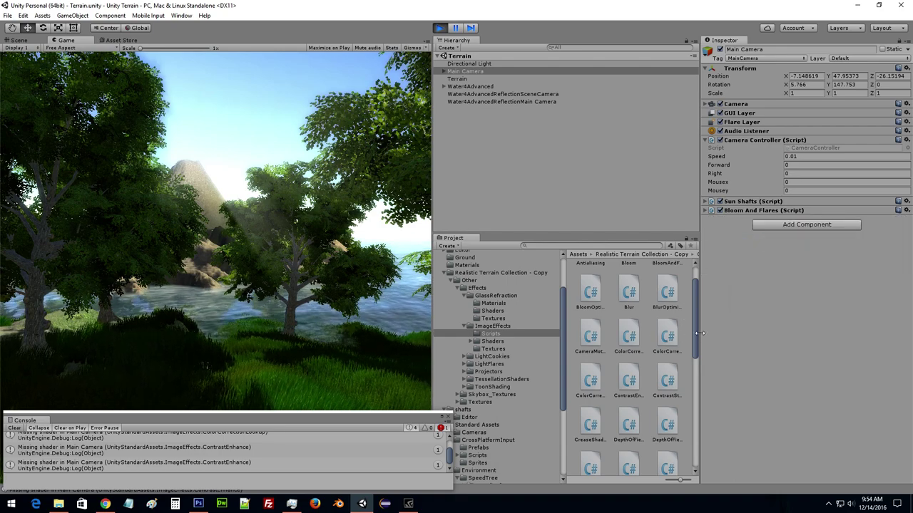
pyautogui.moveTo(692, 330); pyautogui.dragTo(691, 345)
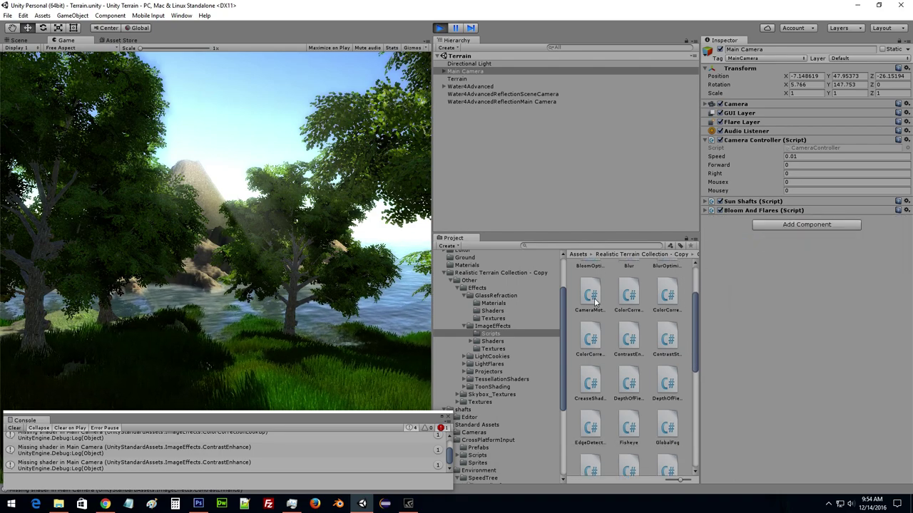
pyautogui.moveTo(592, 297); pyautogui.dragTo(735, 326)
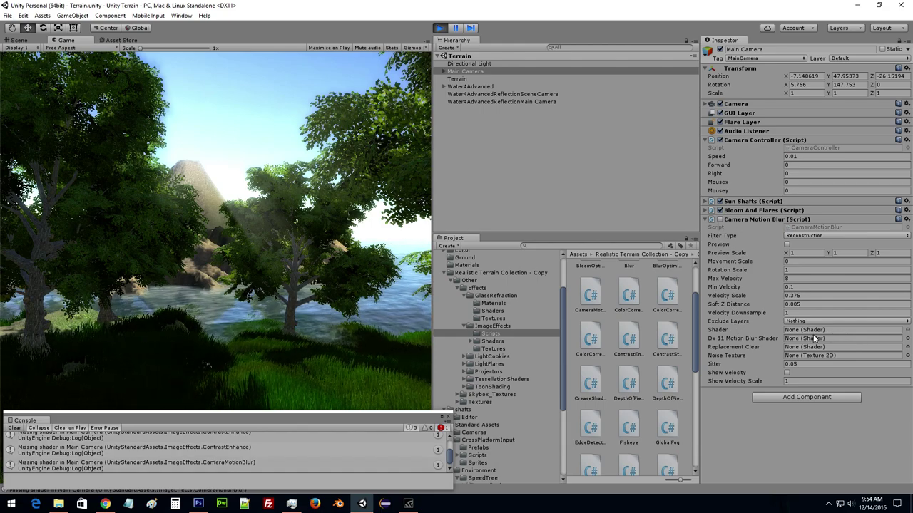
# Assign the CameraMotionBlurDX11 shader as the DX11 motion blur shader.
pyautogui.click(906, 330)
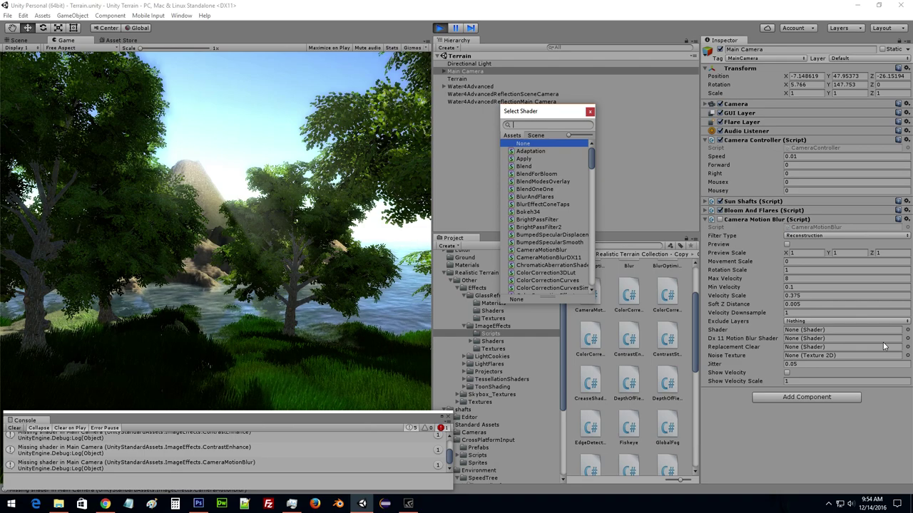
pyautogui.write('motio')
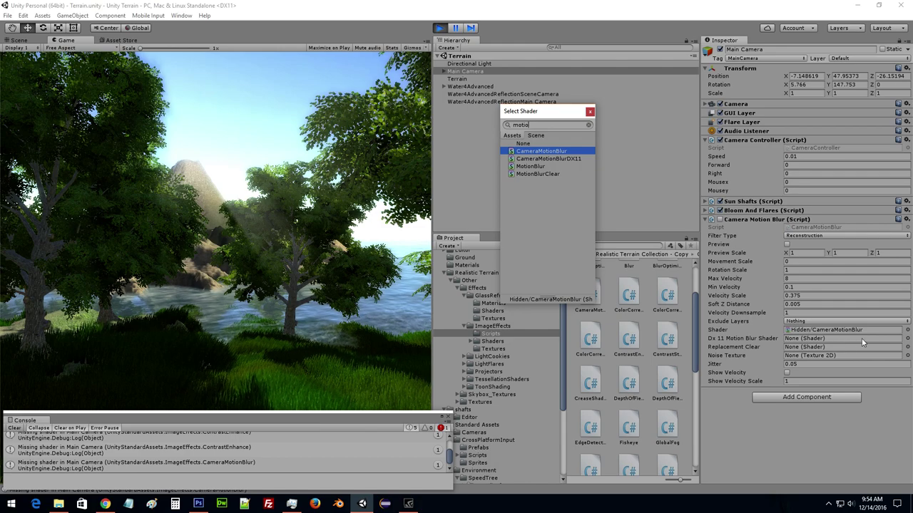
pyautogui.press('BackSpace')
pyautogui.press('BackSpace')
pyautogui.press('BackSpace')
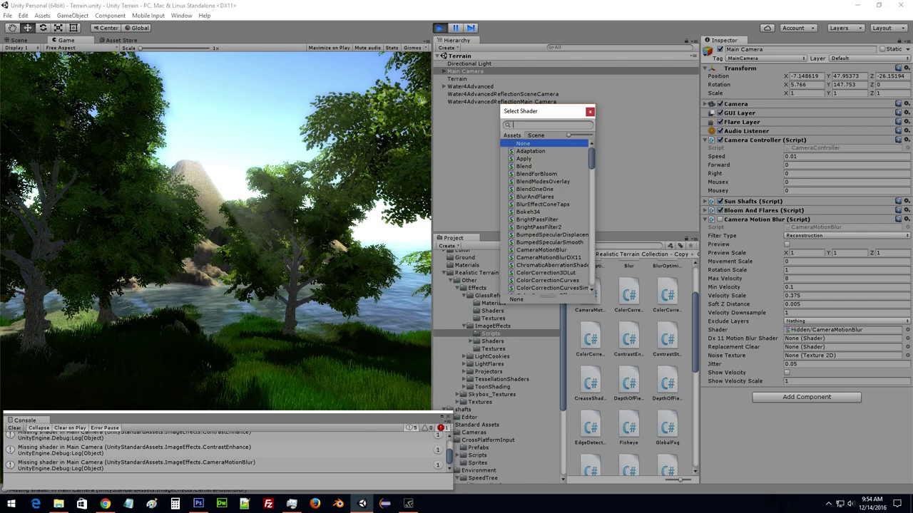
pyautogui.write('dx11')
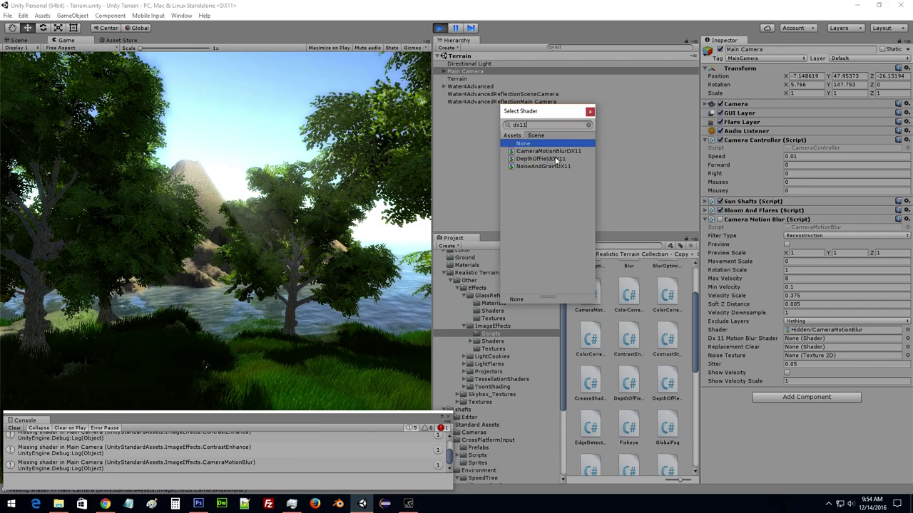
pyautogui.click(555, 152)
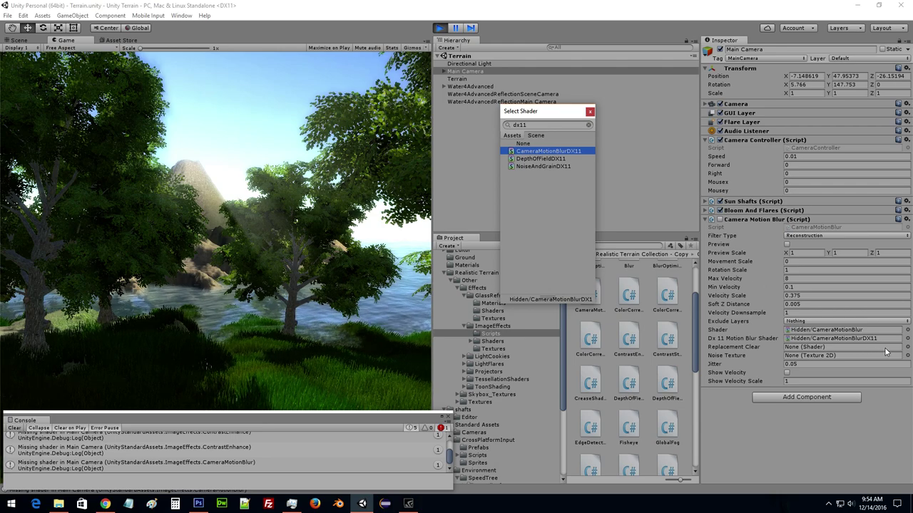
# Set Replacement Clear to the MotionBlurClear shader.
pyautogui.click(908, 347)
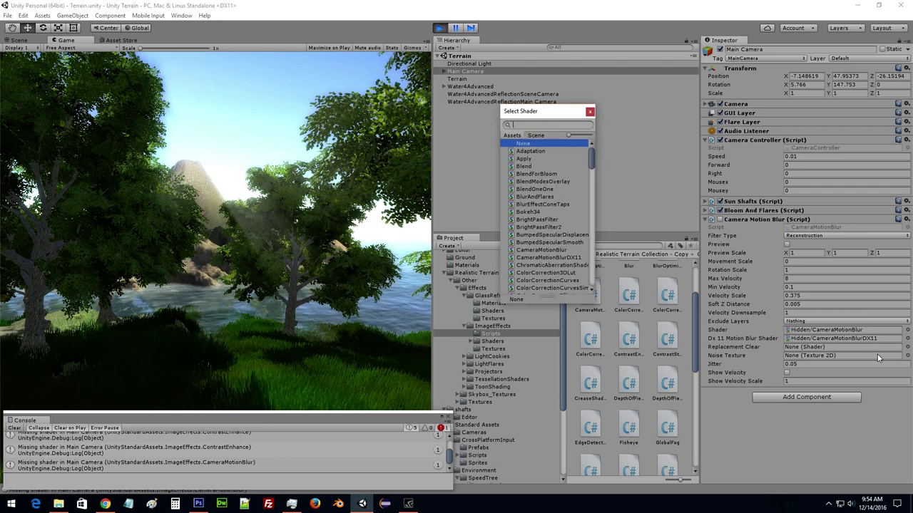
pyautogui.write('repl')
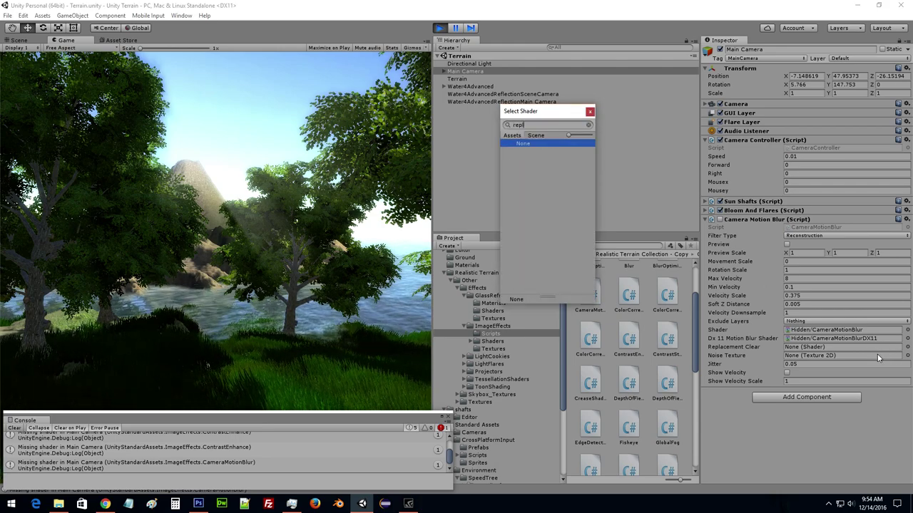
pyautogui.press('BackSpace')
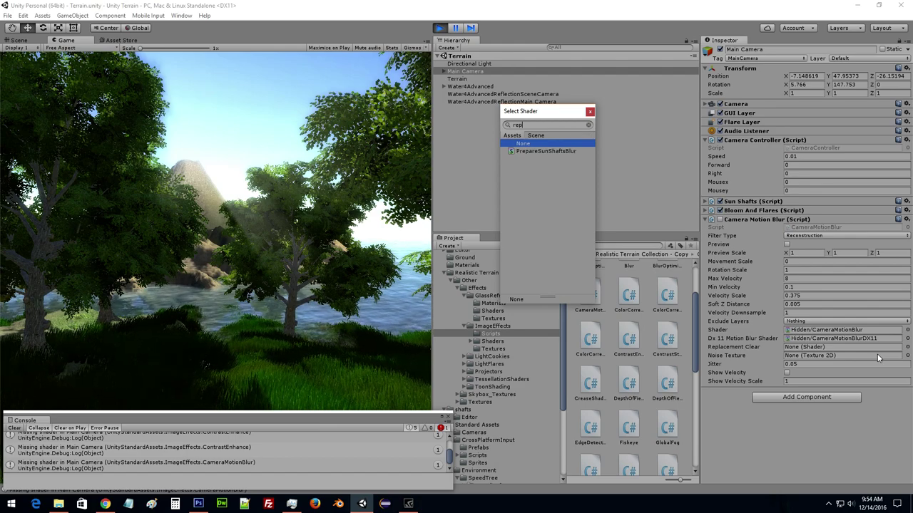
pyautogui.press('BackSpace')
pyautogui.press('BackSpace')
pyautogui.press('BackSpace')
pyautogui.write('c')
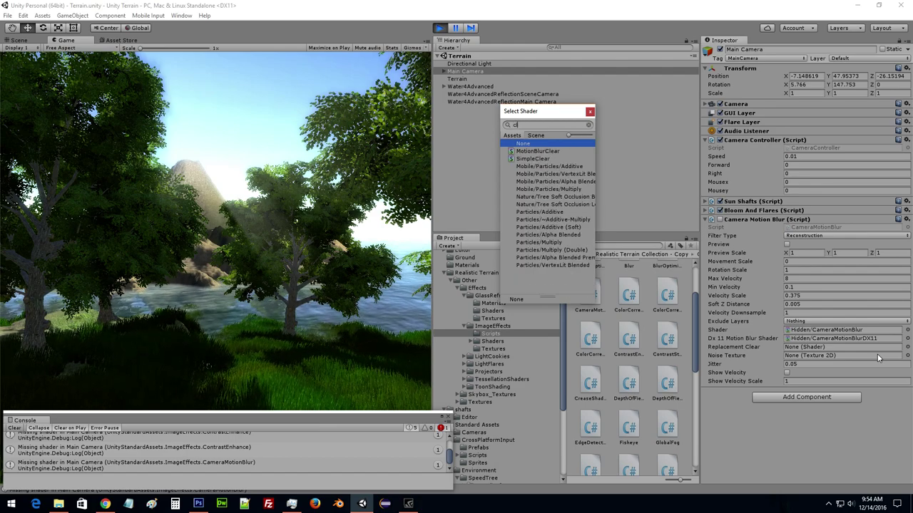
pyautogui.write('lear')
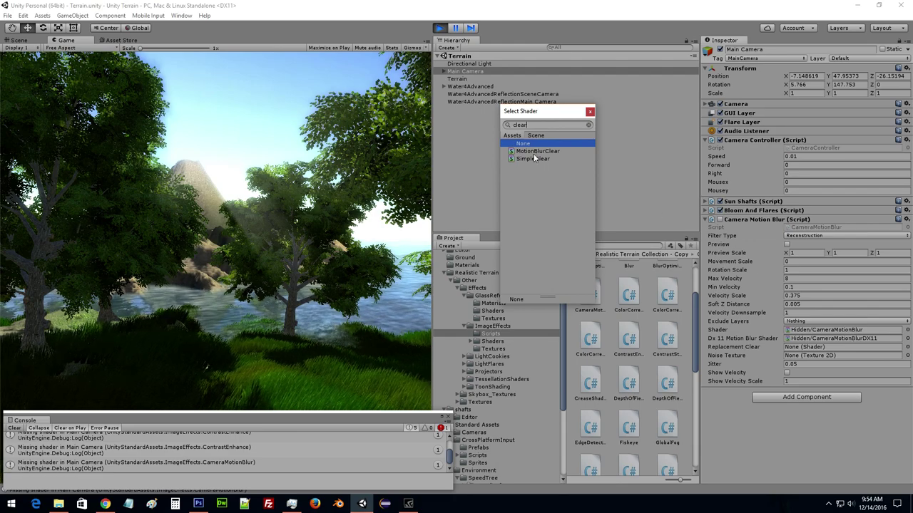
pyautogui.click(534, 153)
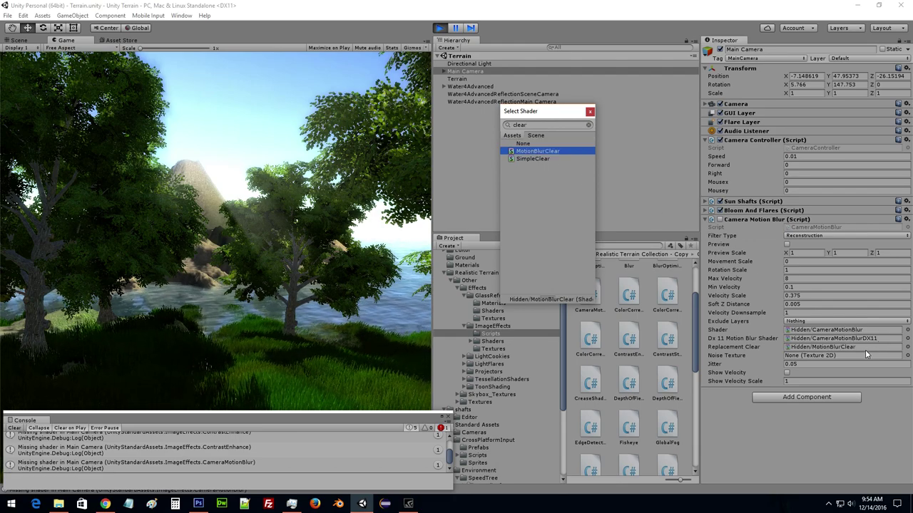
# Pick the Noise texture for the Noise Texture slot.
pyautogui.click(905, 356)
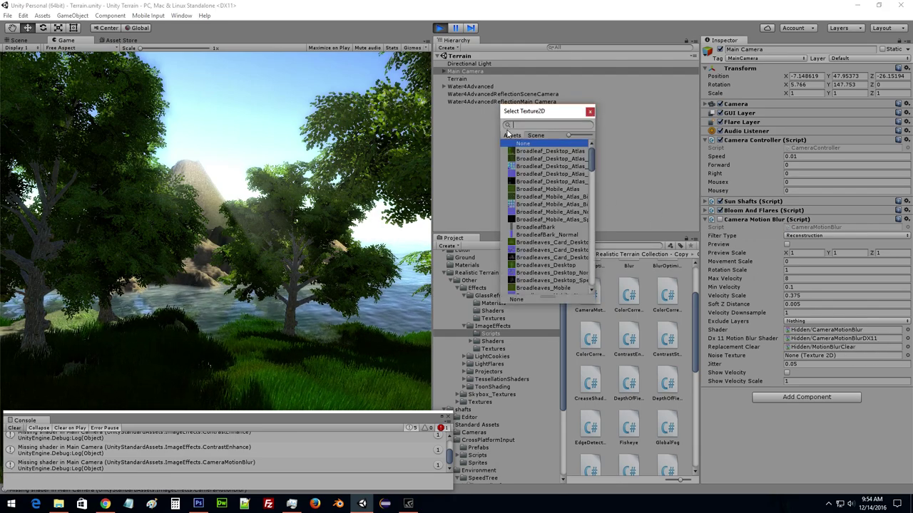
pyautogui.write('nois')
pyautogui.click(547, 151)
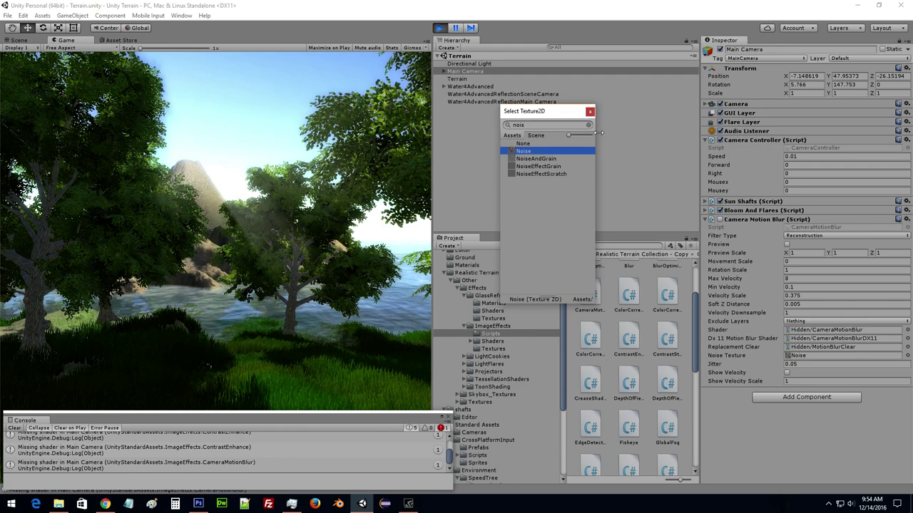
pyautogui.doubleClick(547, 151)
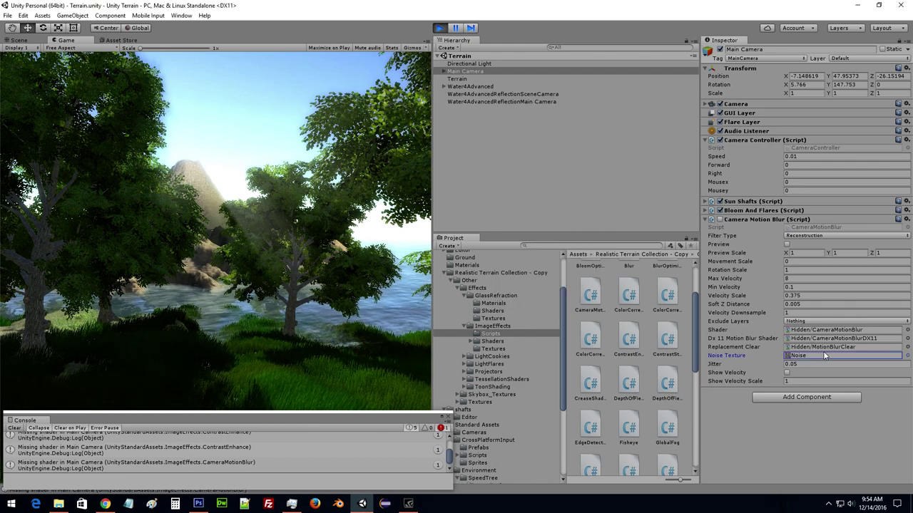
# Enable Camera Motion Blur and swing the game camera to the left.
pyautogui.click(719, 220)
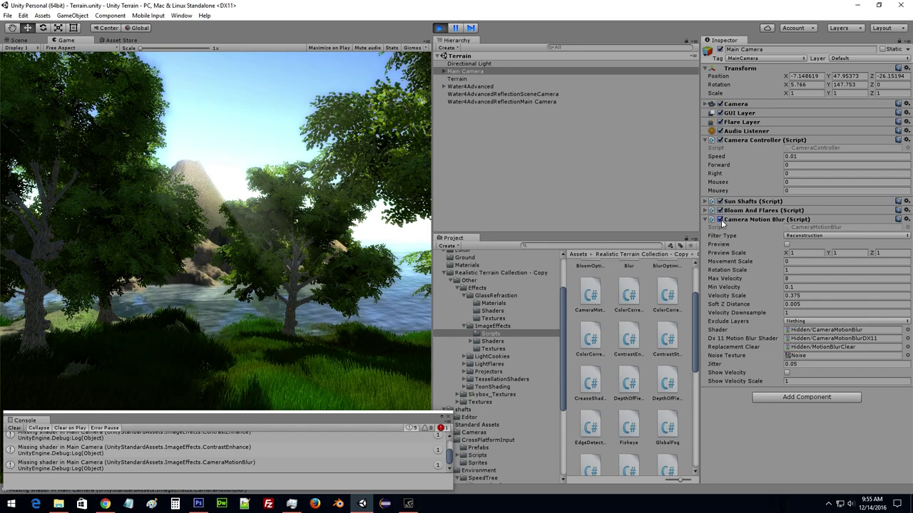
pyautogui.click(299, 209)
pyautogui.moveTo(299, 209)
pyautogui.mouseDown()
pyautogui.moveTo(161, 208)
pyautogui.moveTo(640, 73)
pyautogui.moveTo(90, 280)
pyautogui.moveTo(422, 232)
pyautogui.moveTo(143, 194)
pyautogui.moveTo(847, 212)
pyautogui.mouseUp()
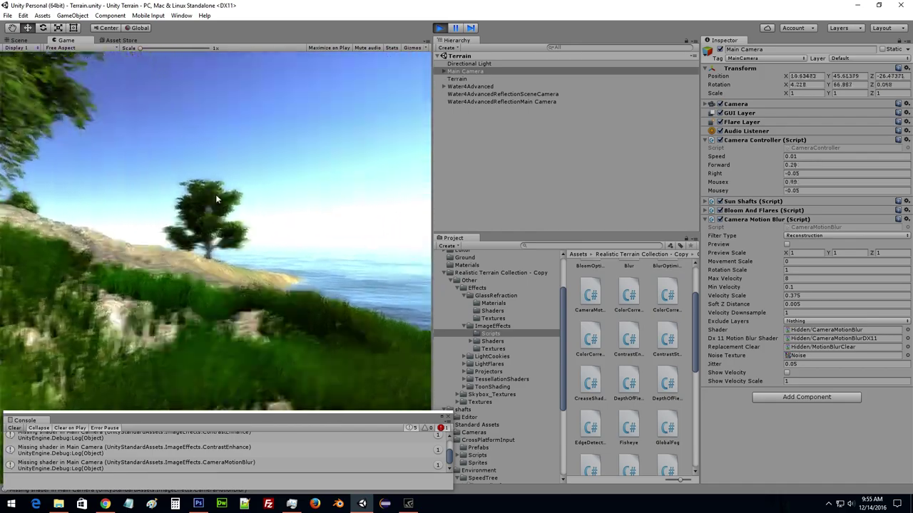
# Back the camera over the island, around the lake, then fly toward the shore.
pyautogui.press('s')
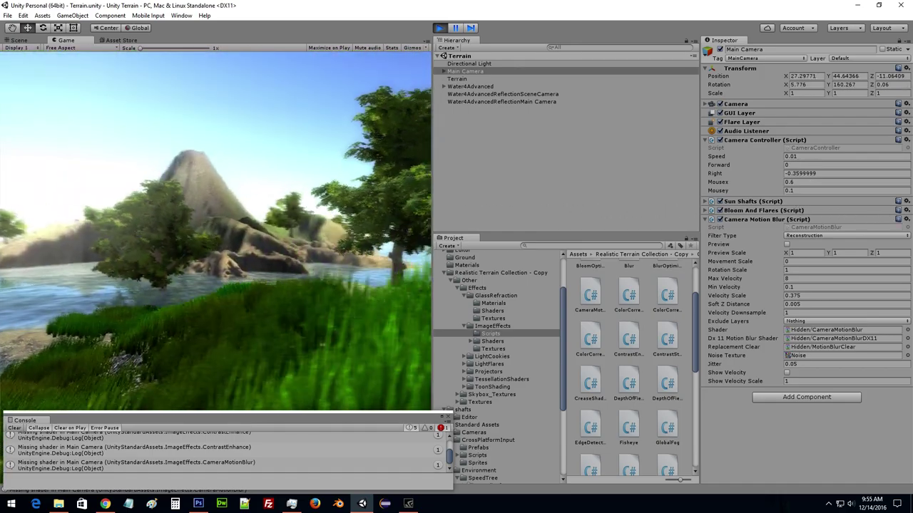
pyautogui.press('s')
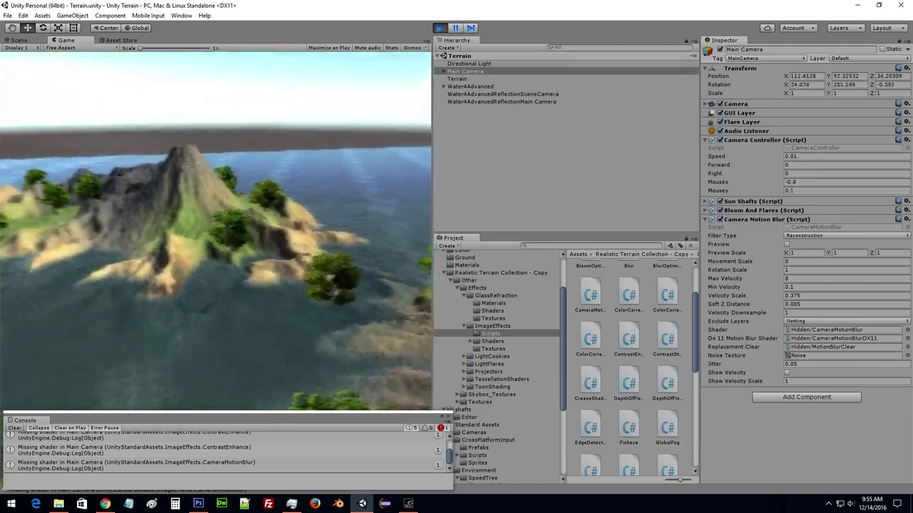
pyautogui.press('a')
pyautogui.press('s')
pyautogui.press('a')
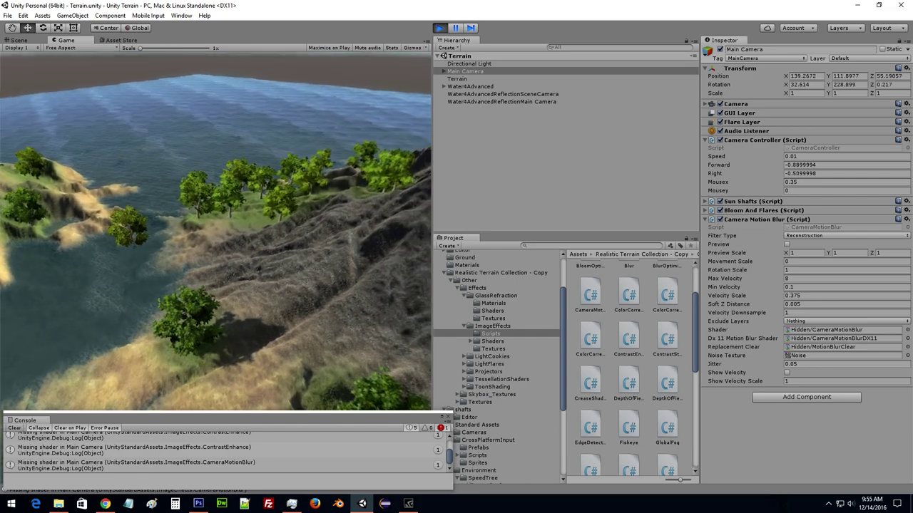
pyautogui.press('a')
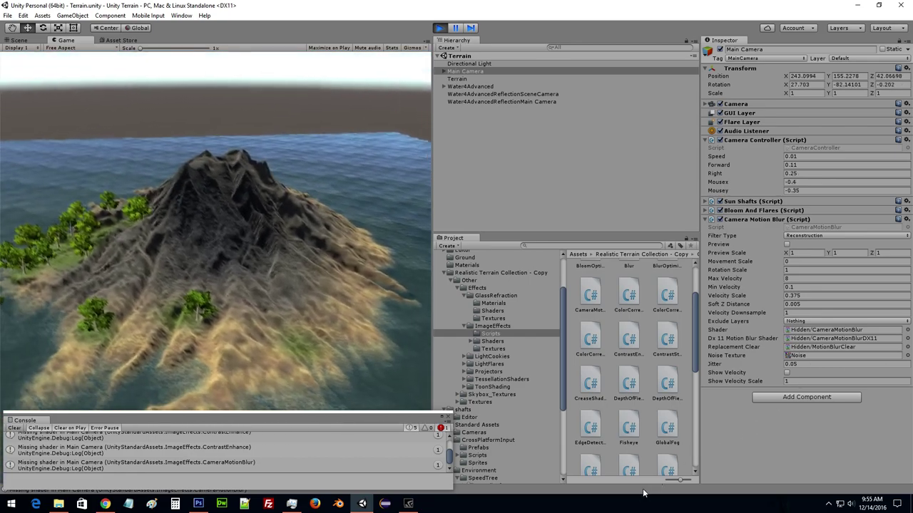
pyautogui.press('w')
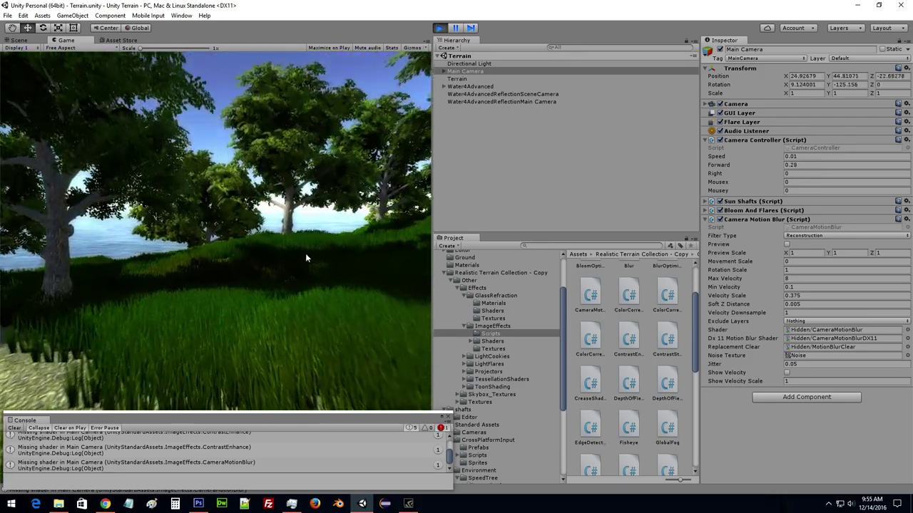
# Approach the waterside tree and look around the trees and mountain.
pyautogui.press('d')
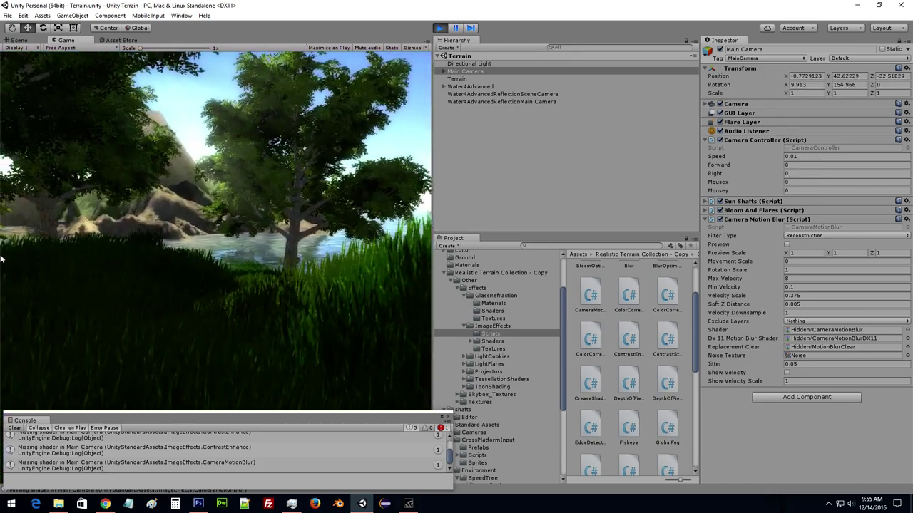
pyautogui.press('w')
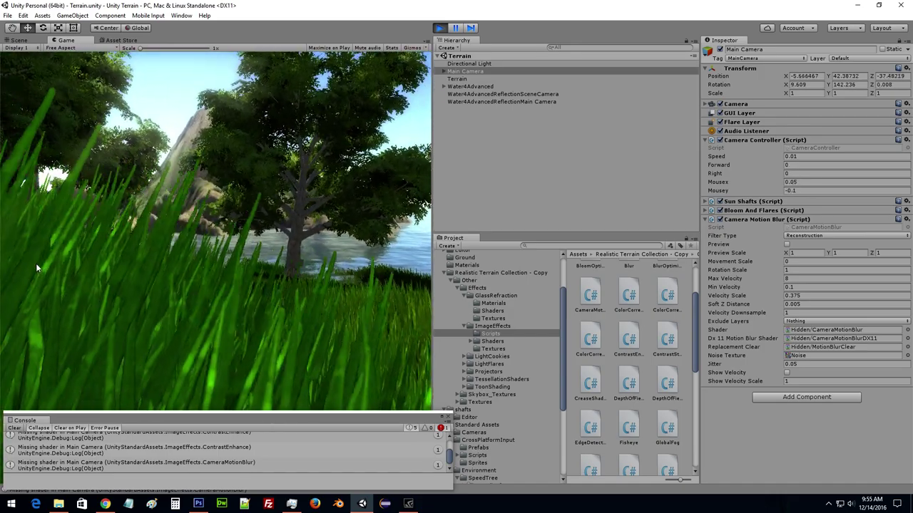
pyautogui.press('s')
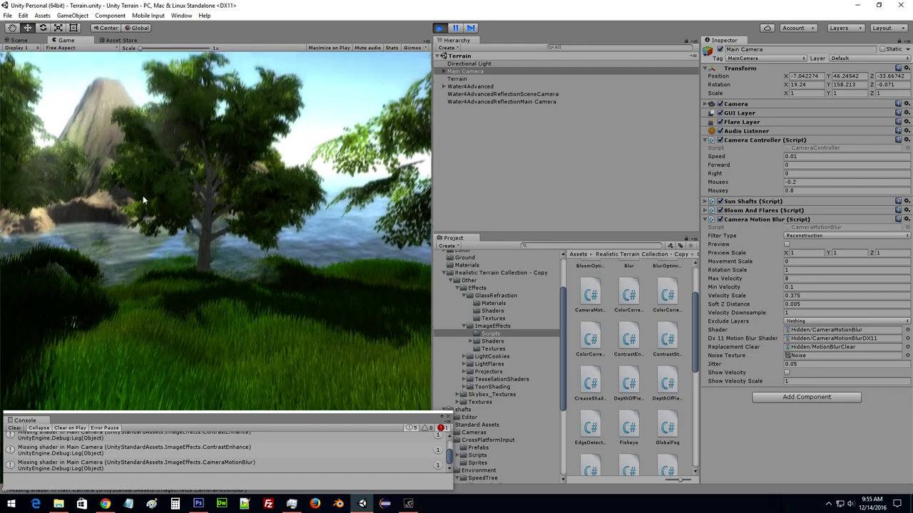
pyautogui.press('a')
pyautogui.press('s')
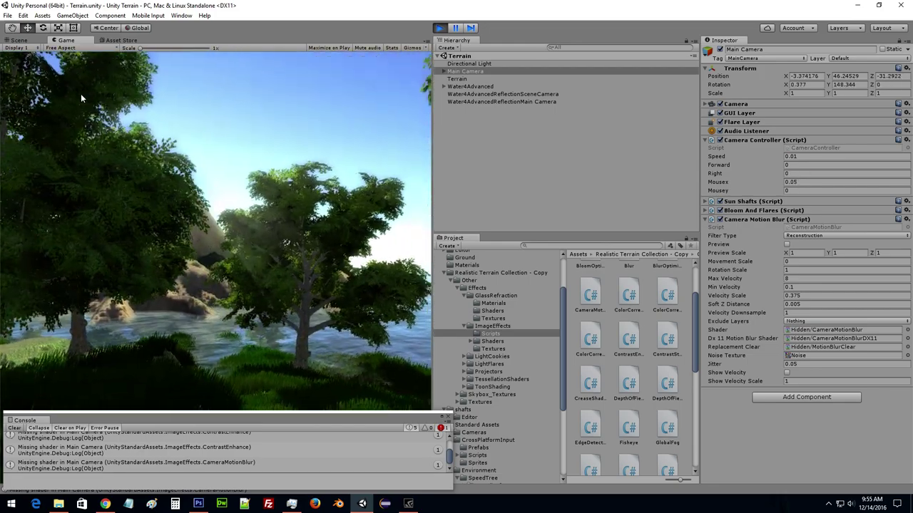
pyautogui.press('d')
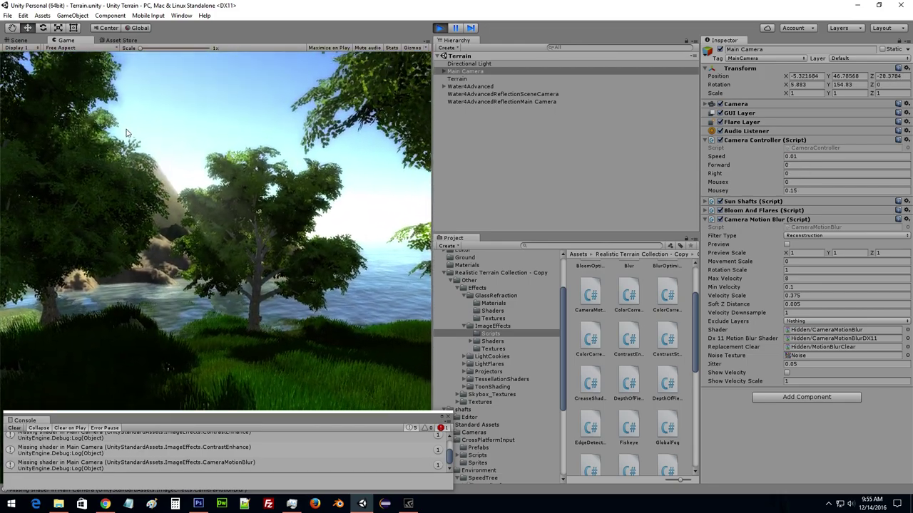
pyautogui.press('d')
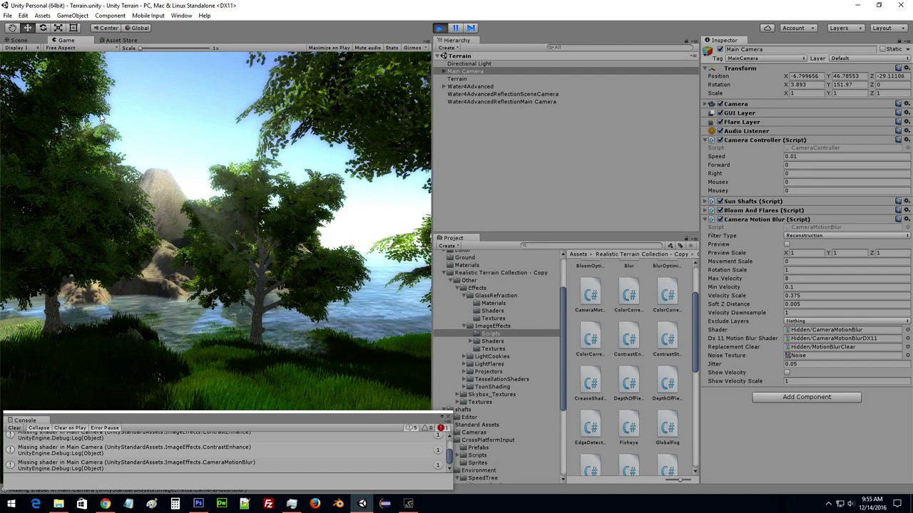
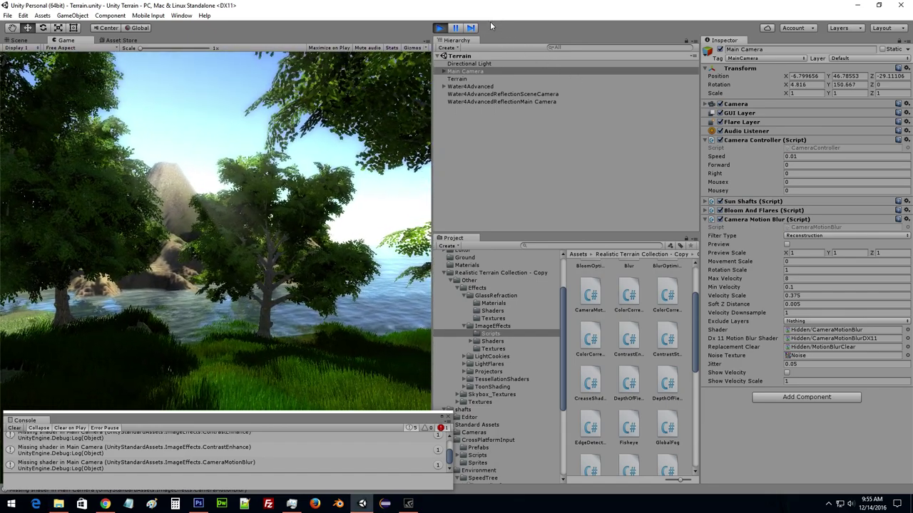
# Preview Camera Motion Blur on the Main Camera, then remove that component.
pyautogui.click(576, 175)
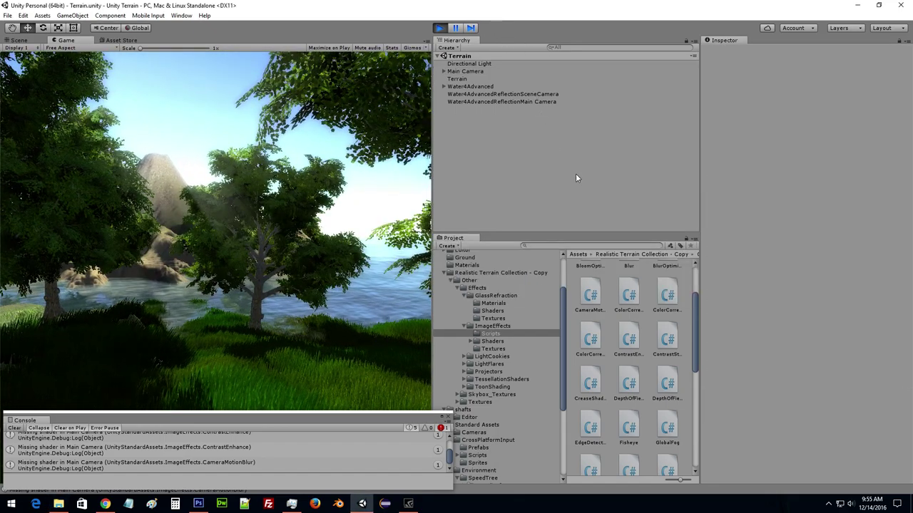
pyautogui.click(465, 71)
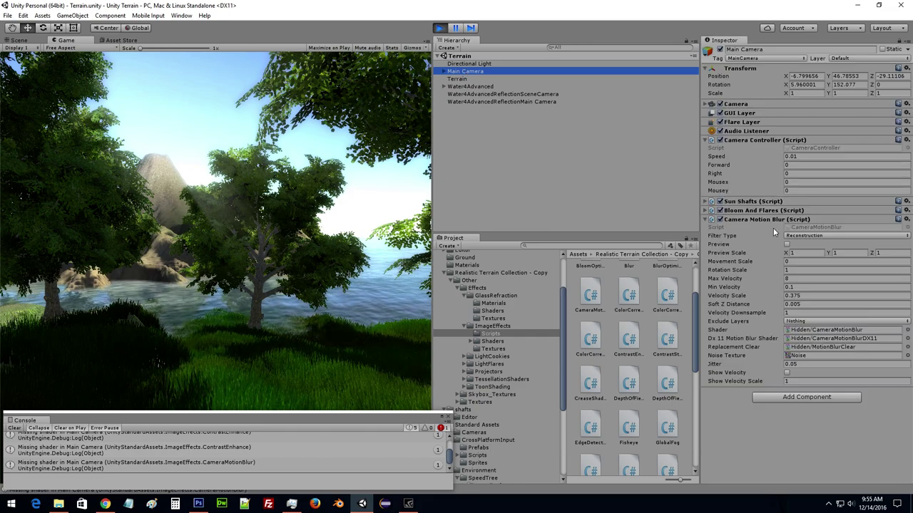
pyautogui.click(787, 244)
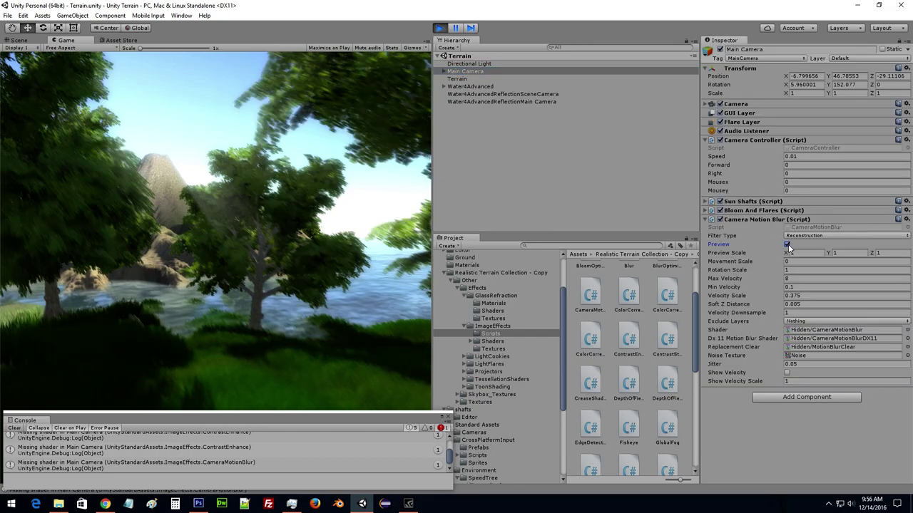
pyautogui.click(787, 244)
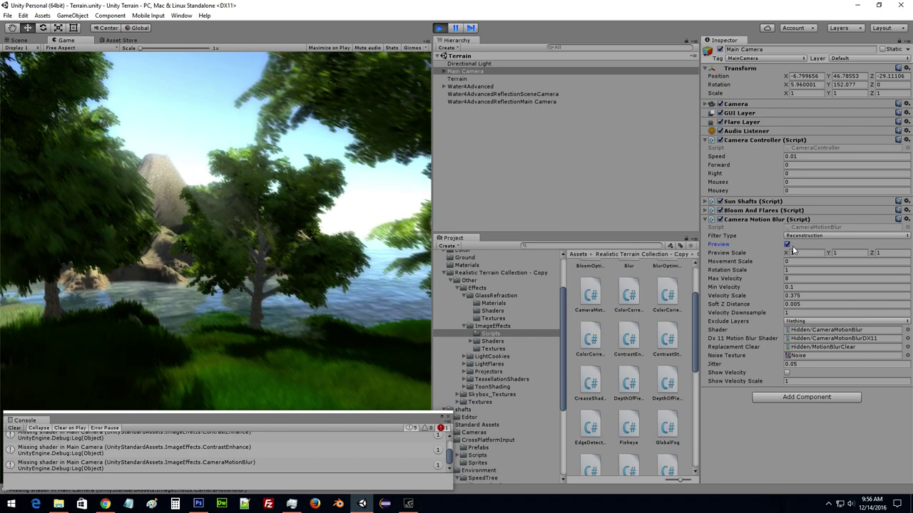
pyautogui.click(787, 245)
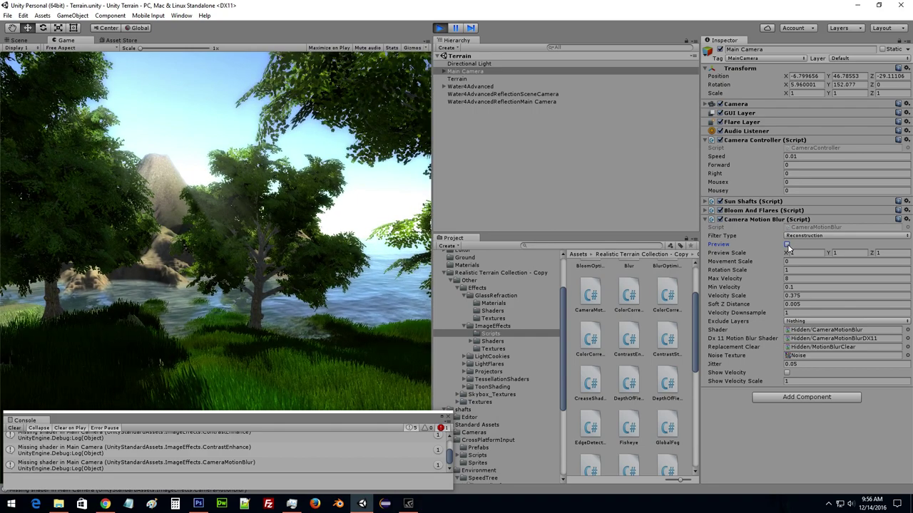
pyautogui.rightClick(734, 220)
pyautogui.click(748, 241)
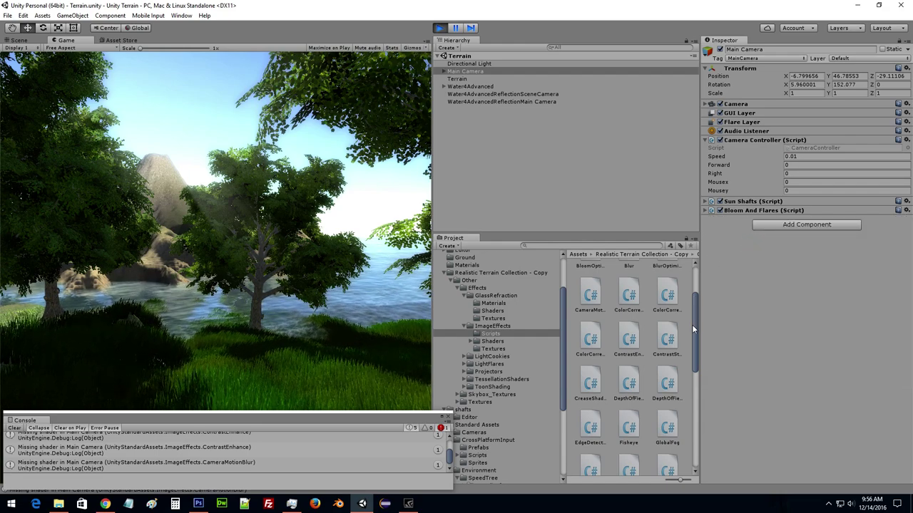
# Add the TiltShift script to the Main Camera with the TiltShiftHdrLensBlur shader.
pyautogui.moveTo(698, 329); pyautogui.dragTo(701, 395)
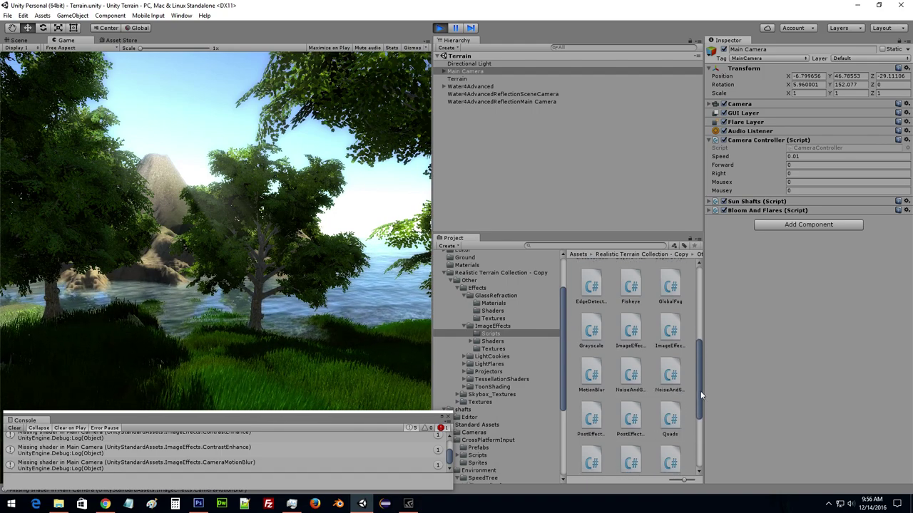
pyautogui.moveTo(700, 391); pyautogui.dragTo(698, 438)
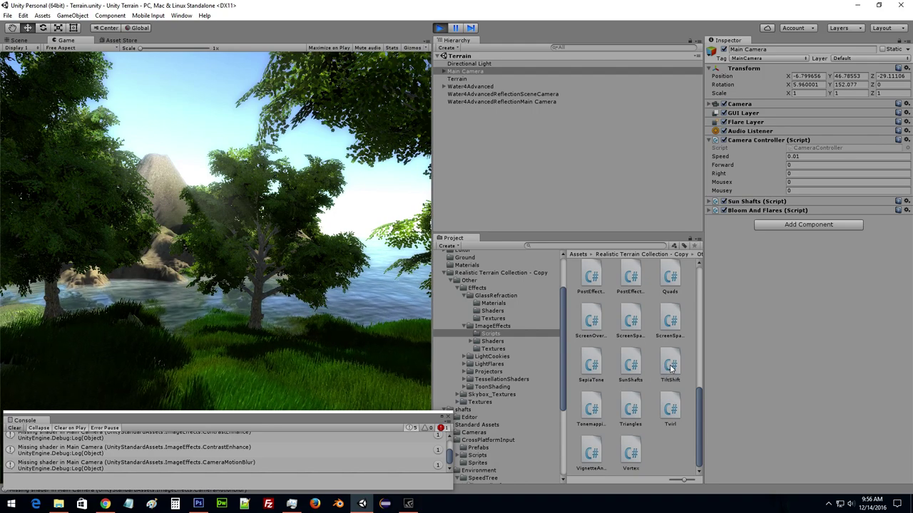
pyautogui.moveTo(670, 368); pyautogui.dragTo(750, 370)
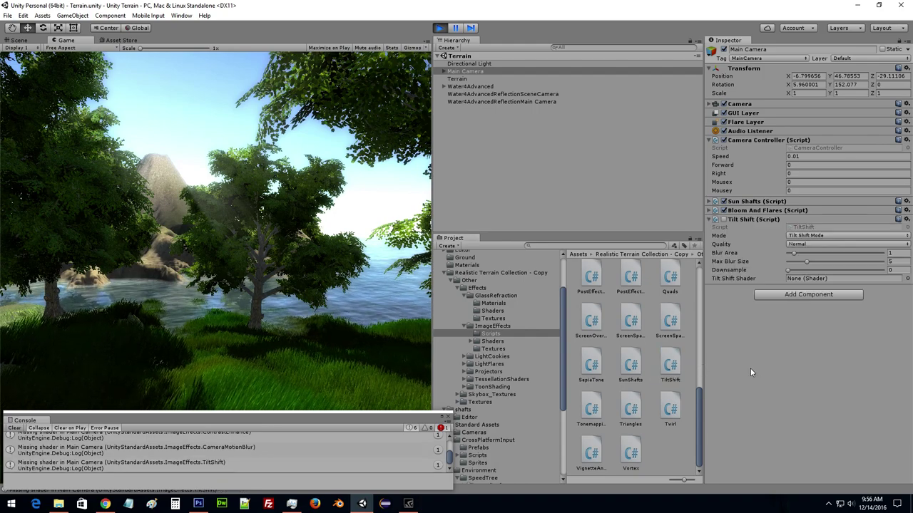
pyautogui.click(906, 278)
pyautogui.write('tilt')
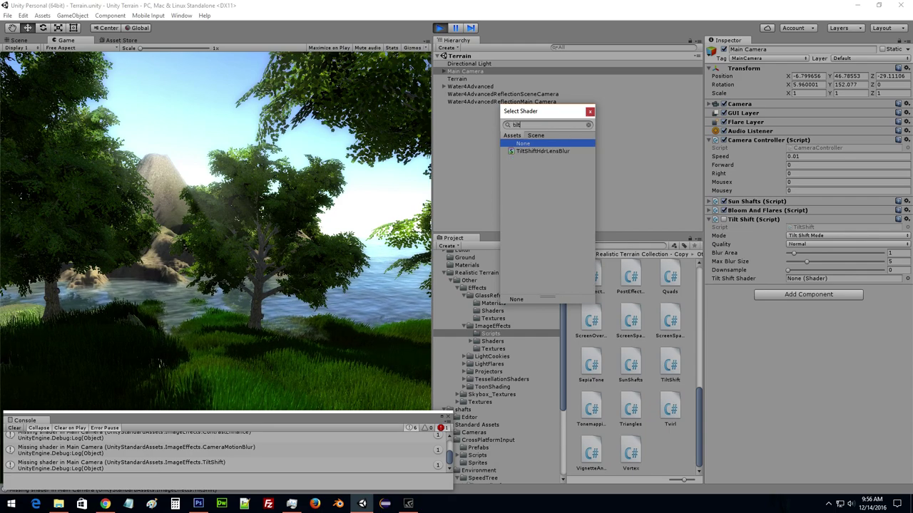
pyautogui.click(542, 152)
pyautogui.press('Return')
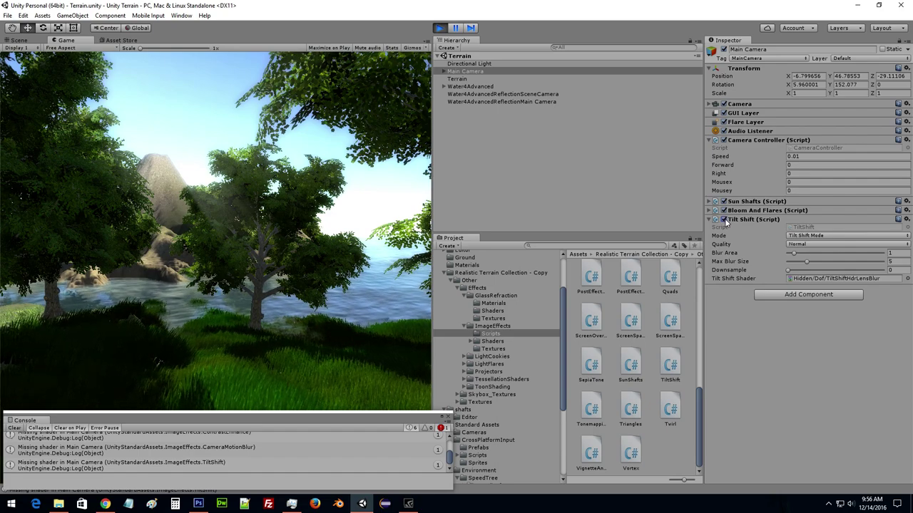
# Adjust the blur area, set Downsample to 1 and switch Mode to Iris Mode.
pyautogui.moveTo(794, 255)
pyautogui.mouseDown()
pyautogui.moveTo(738, 247)
pyautogui.moveTo(909, 253)
pyautogui.moveTo(877, 266)
pyautogui.moveTo(812, 268)
pyautogui.mouseUp()
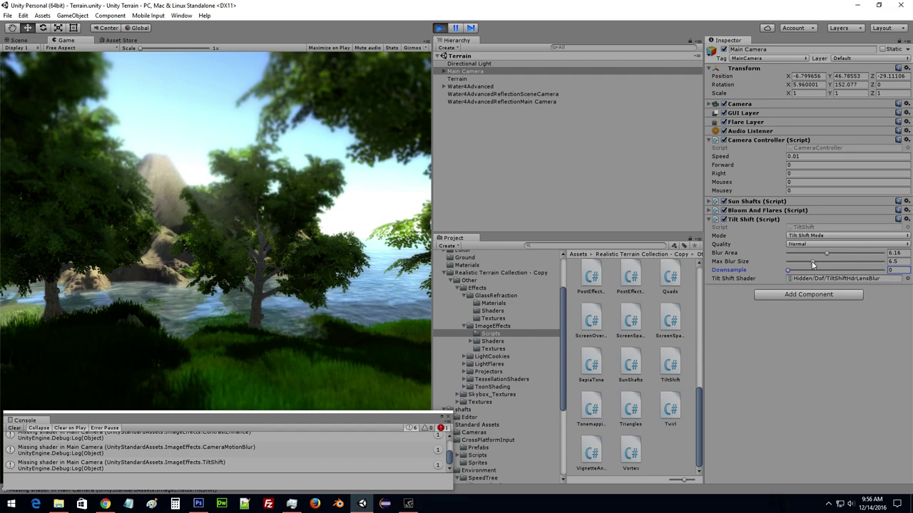
pyautogui.click(841, 269)
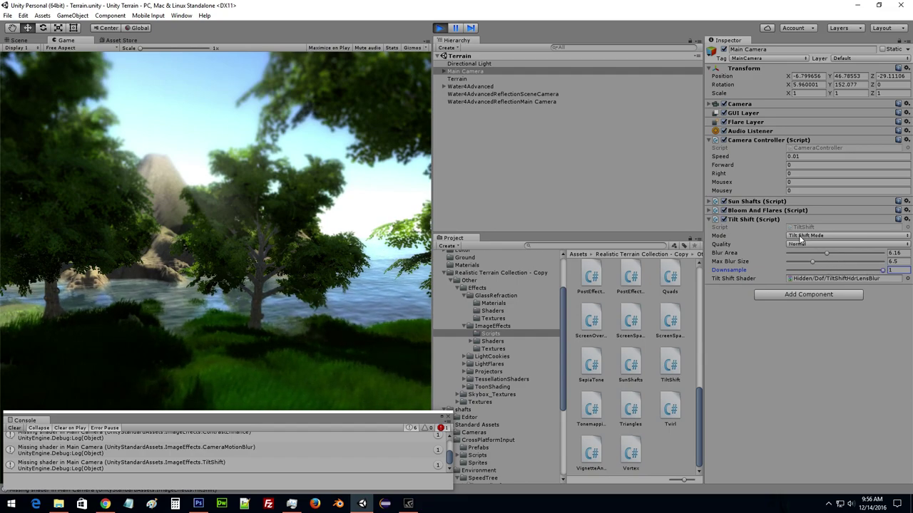
pyautogui.click(800, 237)
pyautogui.click(812, 257)
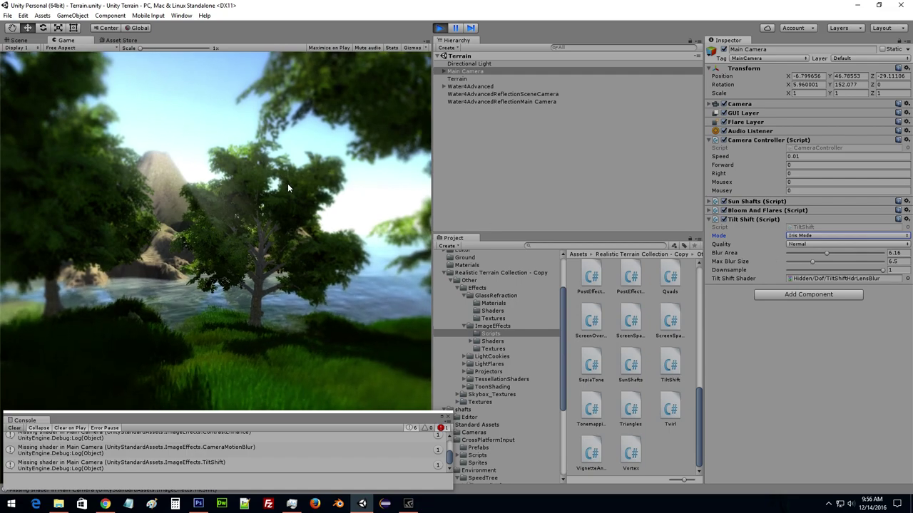
# Slide the game camera sideways to preview the tilt-shift blur.
pyautogui.press('d')
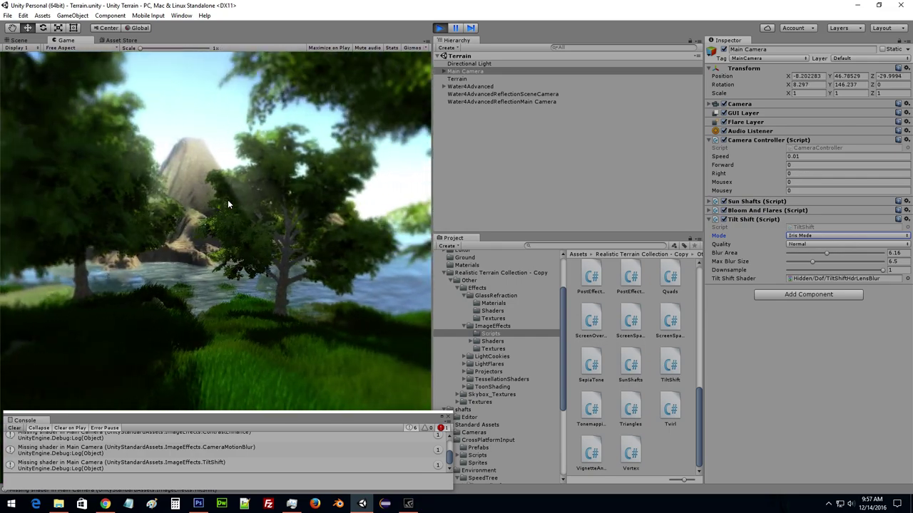
pyautogui.press('d')
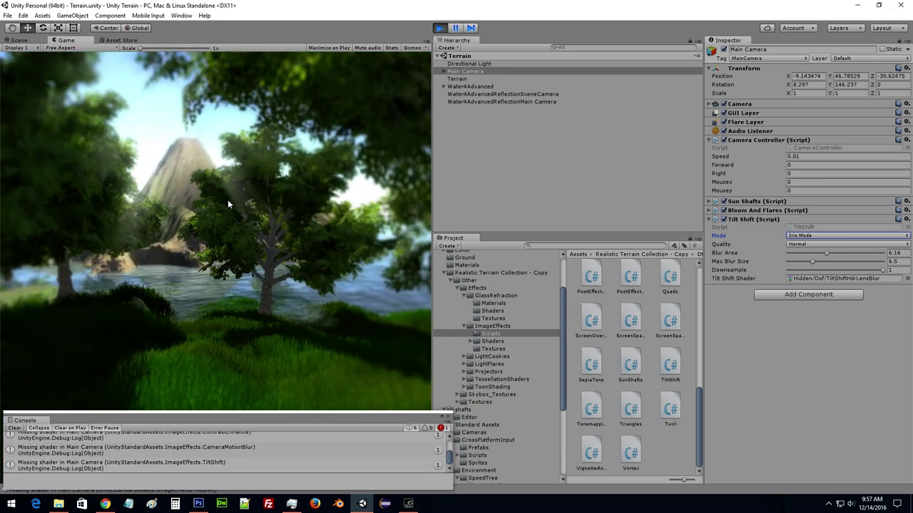
pyautogui.hotkey('alt', 'Tab')
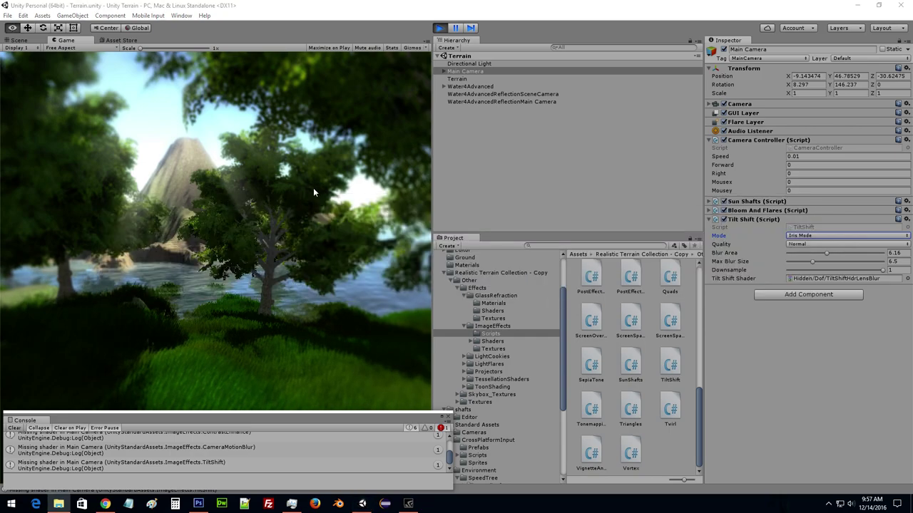
pyautogui.click(817, 373)
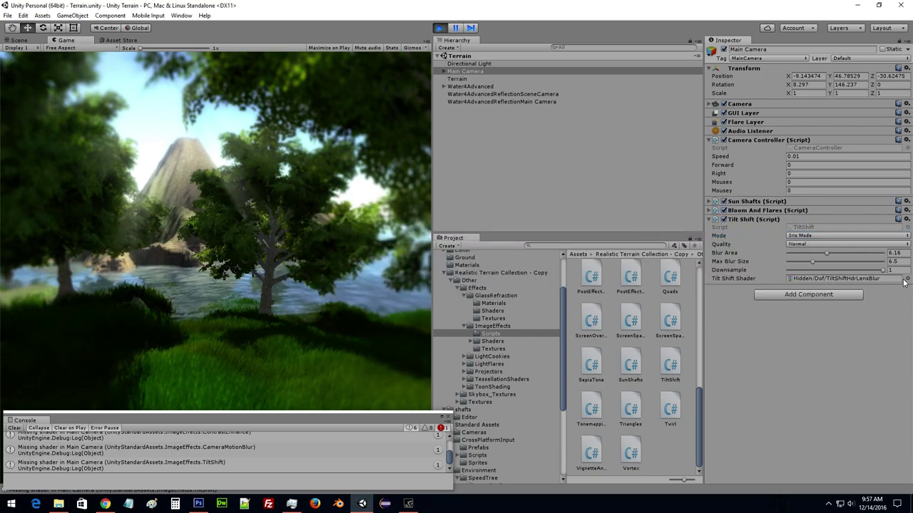
pyautogui.rightClick(800, 221)
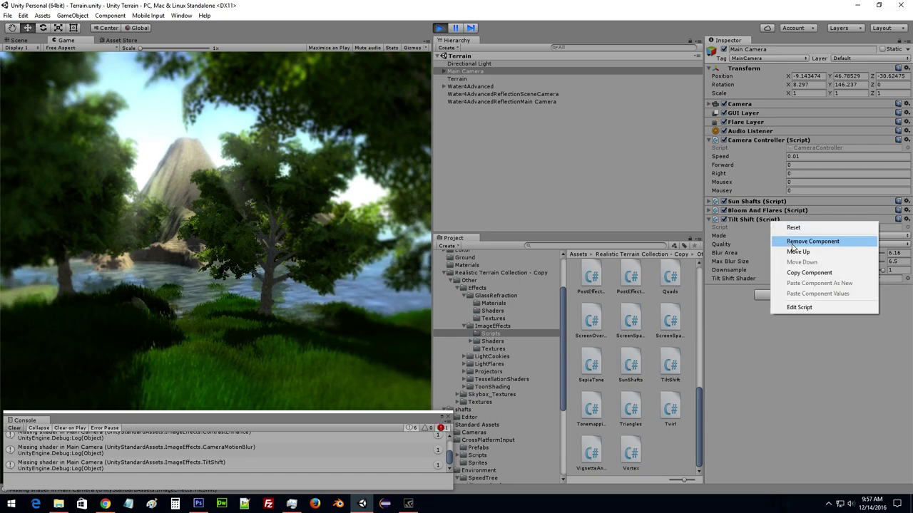
# Remove Tilt Shift and add a Screen Overlay effect using a broadleaf atlas texture.
pyautogui.click(796, 242)
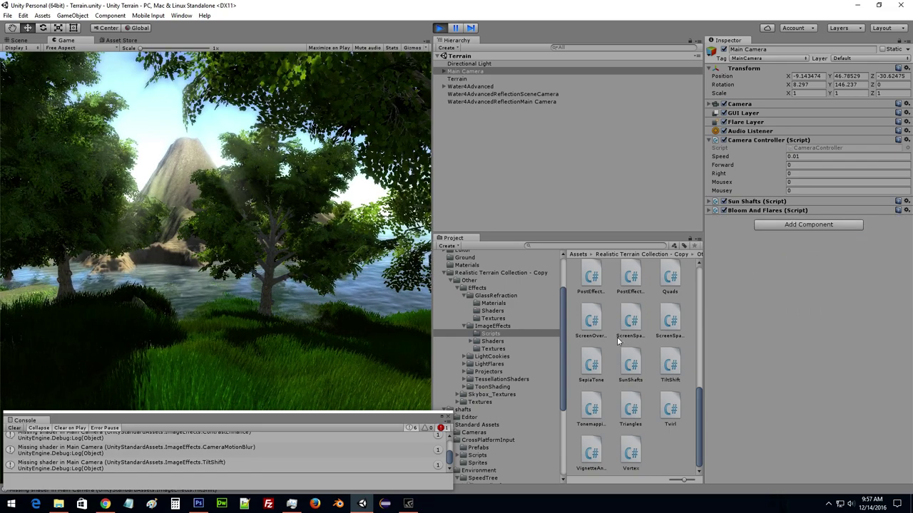
pyautogui.moveTo(596, 328); pyautogui.dragTo(764, 328)
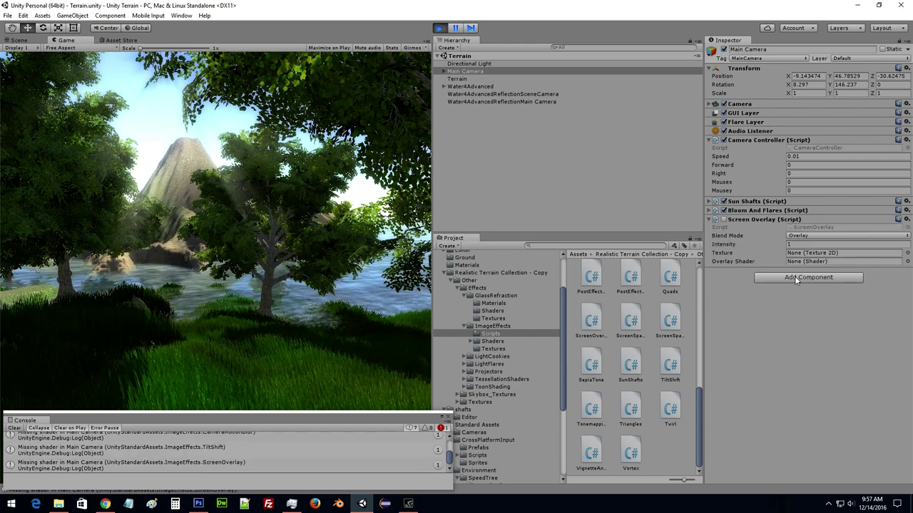
pyautogui.click(907, 254)
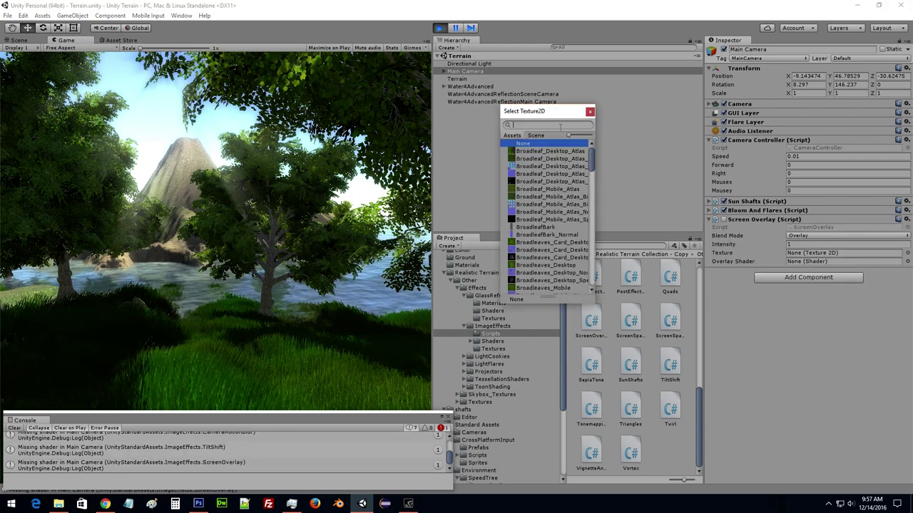
pyautogui.click(536, 135)
pyautogui.click(513, 135)
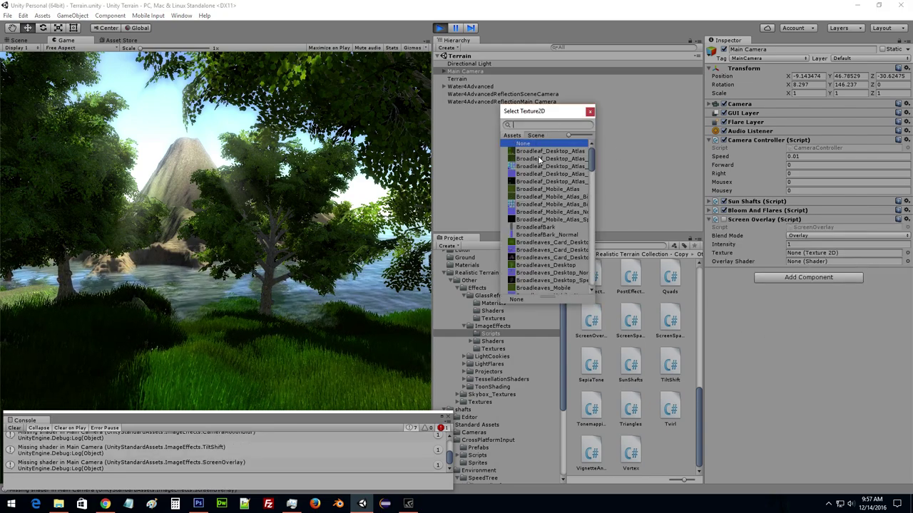
pyautogui.click(528, 167)
pyautogui.click(589, 112)
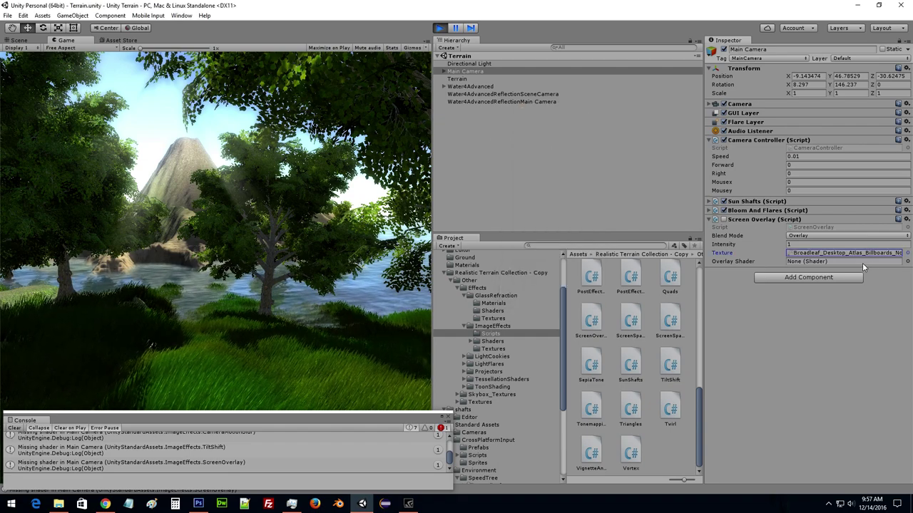
# Give the overlay the BlendModesOverlay shader, enable it at intensity 10.88, then remove it.
pyautogui.click(907, 262)
pyautogui.write('over')
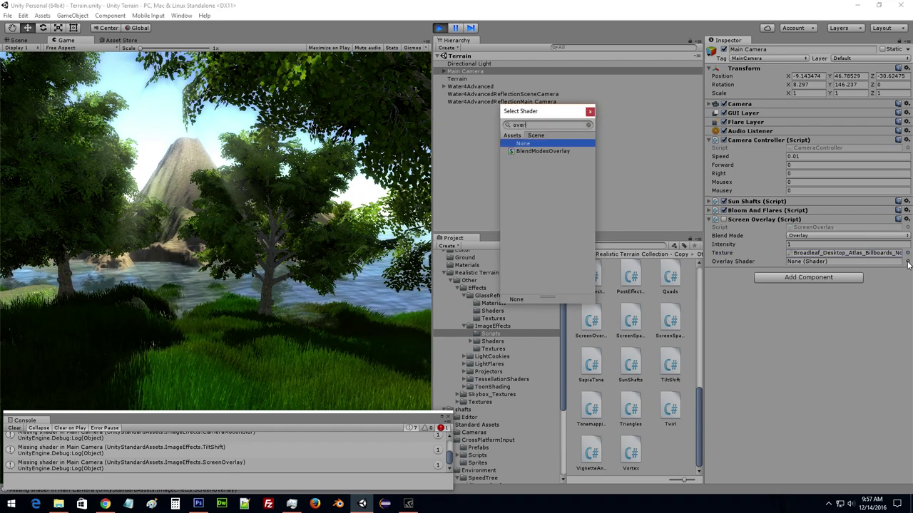
pyautogui.press('Down')
pyautogui.press('Return')
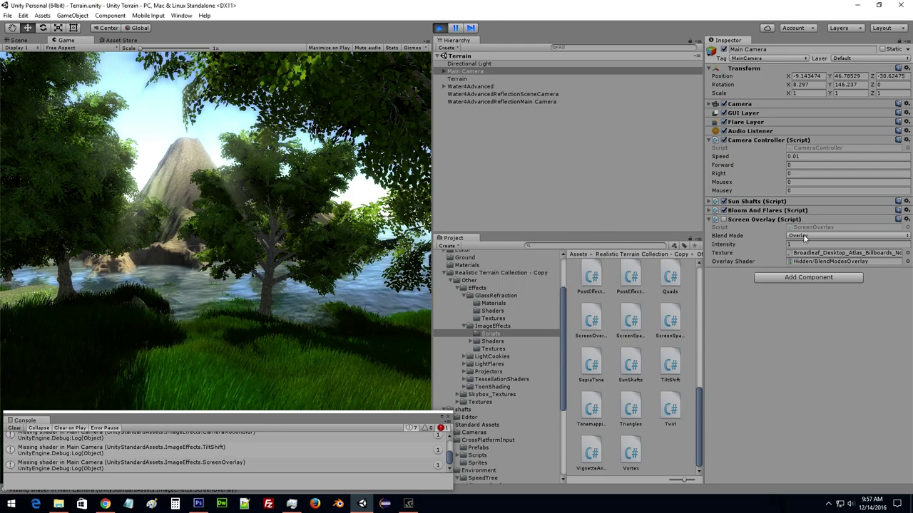
pyautogui.click(725, 220)
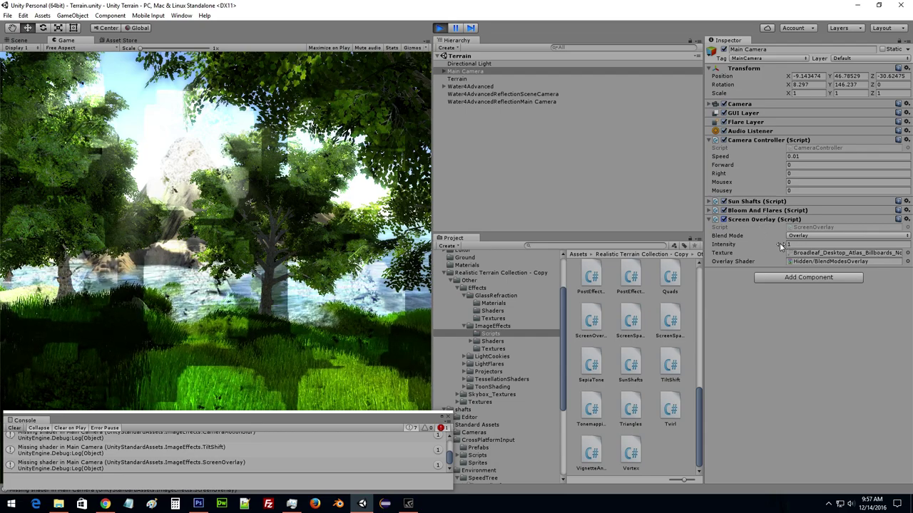
pyautogui.moveTo(779, 245); pyautogui.dragTo(11, 251)
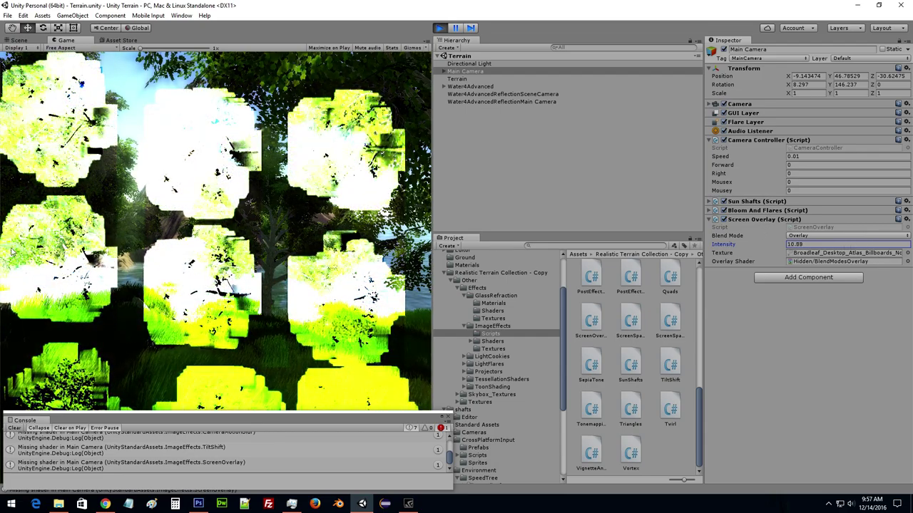
pyautogui.rightClick(764, 219)
pyautogui.click(788, 239)
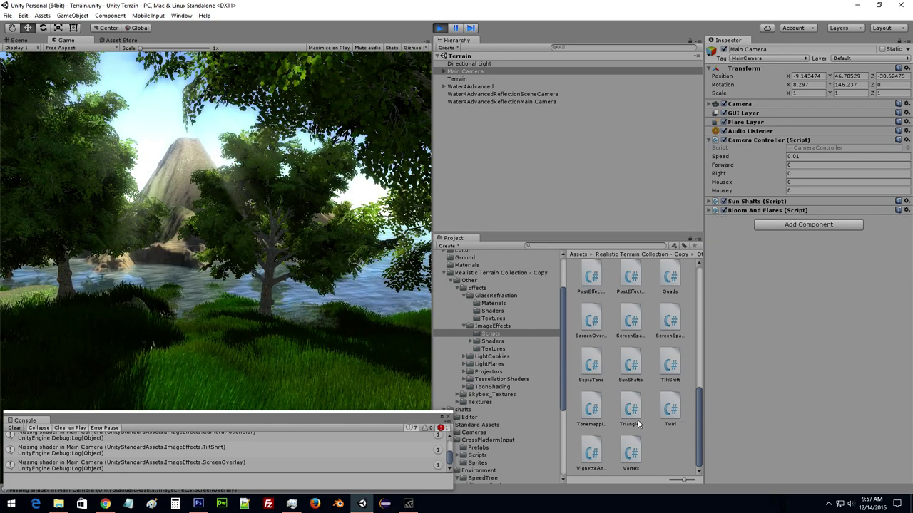
# Stop Play mode and try adding the Triangles script, dismissing the can't-add-script errors.
pyautogui.moveTo(767, 390); pyautogui.dragTo(766, 391)
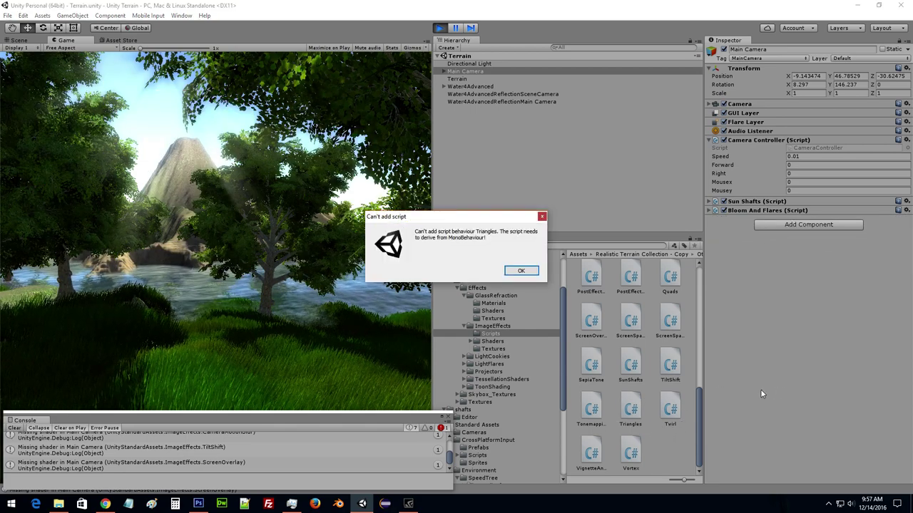
pyautogui.click(523, 272)
pyautogui.click(438, 28)
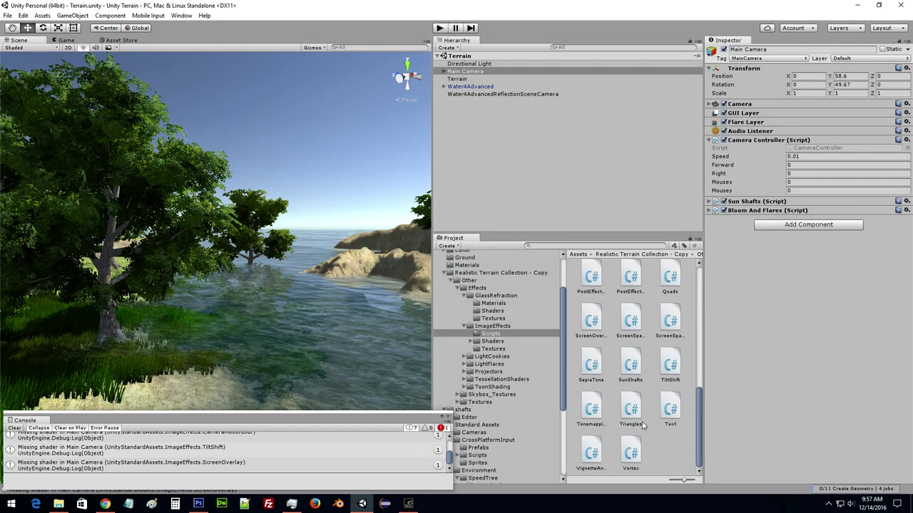
pyautogui.moveTo(796, 368); pyautogui.dragTo(795, 369)
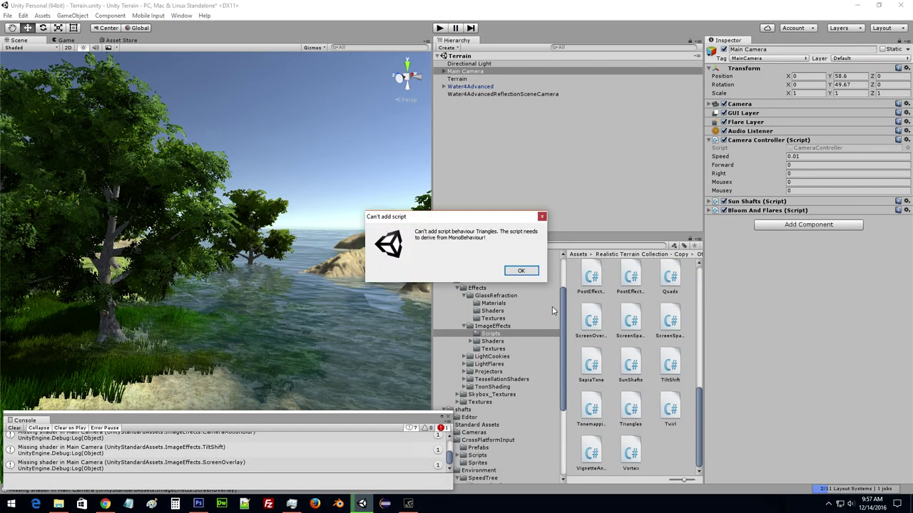
pyautogui.click(521, 272)
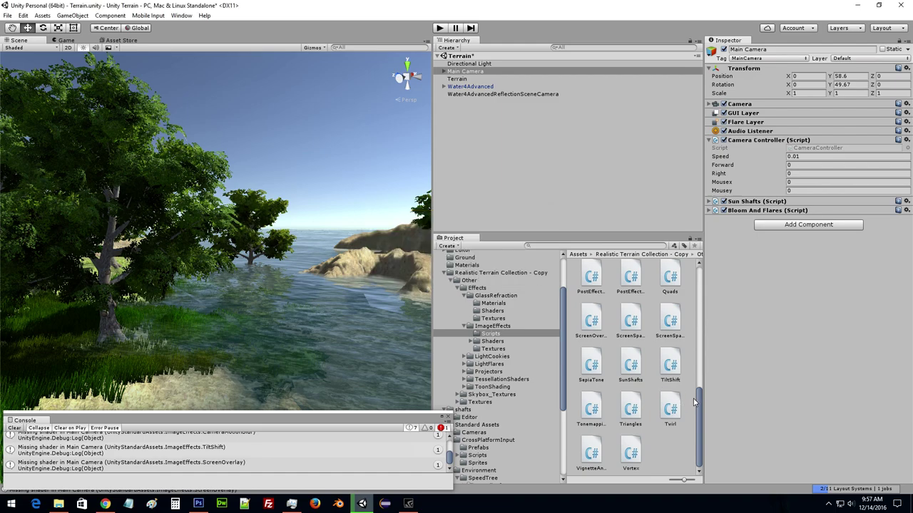
pyautogui.moveTo(698, 403); pyautogui.dragTo(700, 305)
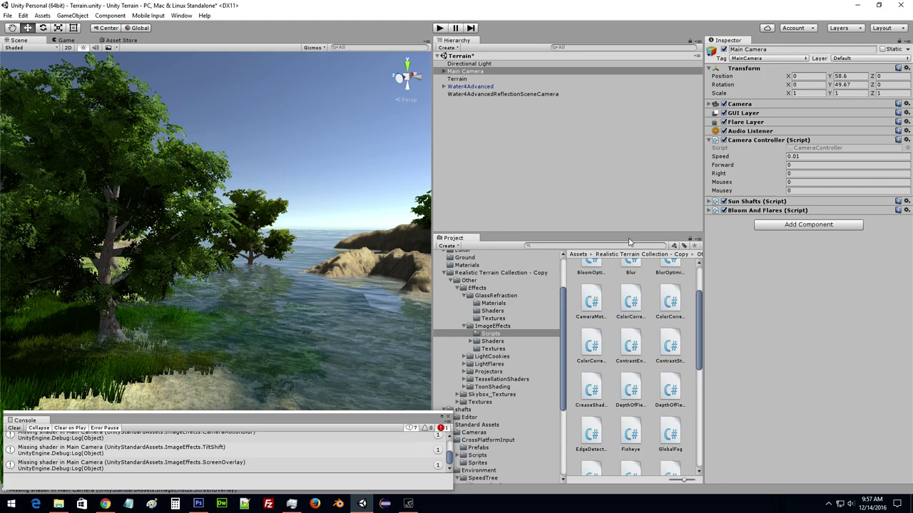
# Start Play mode and add CreaseShading to the Main Camera with RadialBlur as blur shader.
pyautogui.click(441, 28)
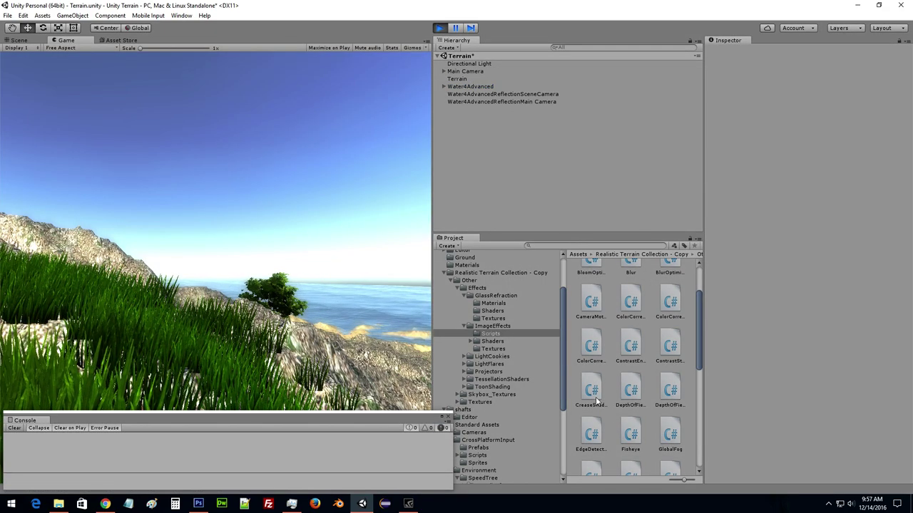
pyautogui.click(465, 72)
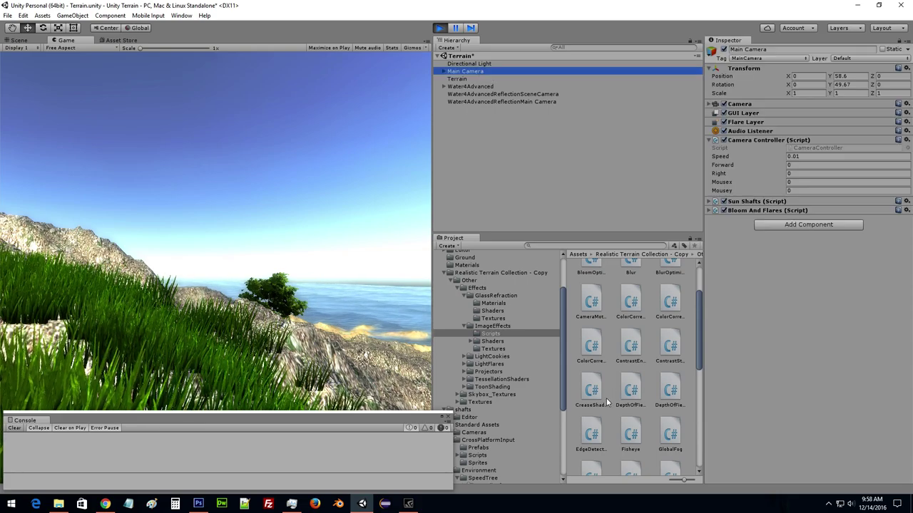
pyautogui.moveTo(606, 398)
pyautogui.mouseDown()
pyautogui.moveTo(634, 372)
pyautogui.moveTo(795, 342)
pyautogui.mouseUp()
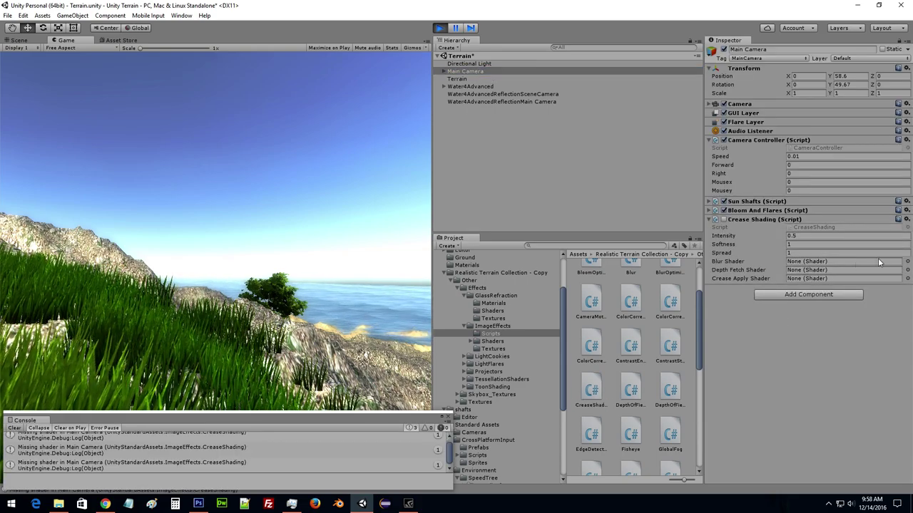
pyautogui.click(906, 262)
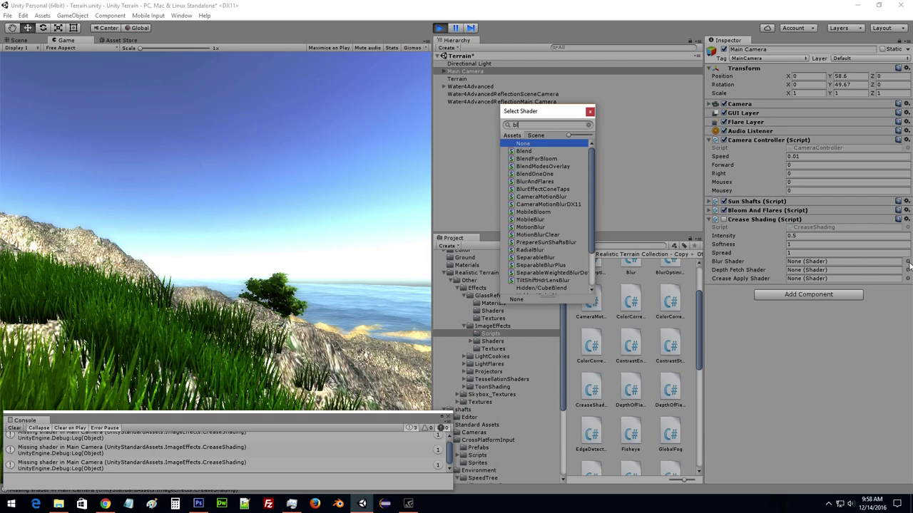
pyautogui.write('blur')
pyautogui.press('Down')
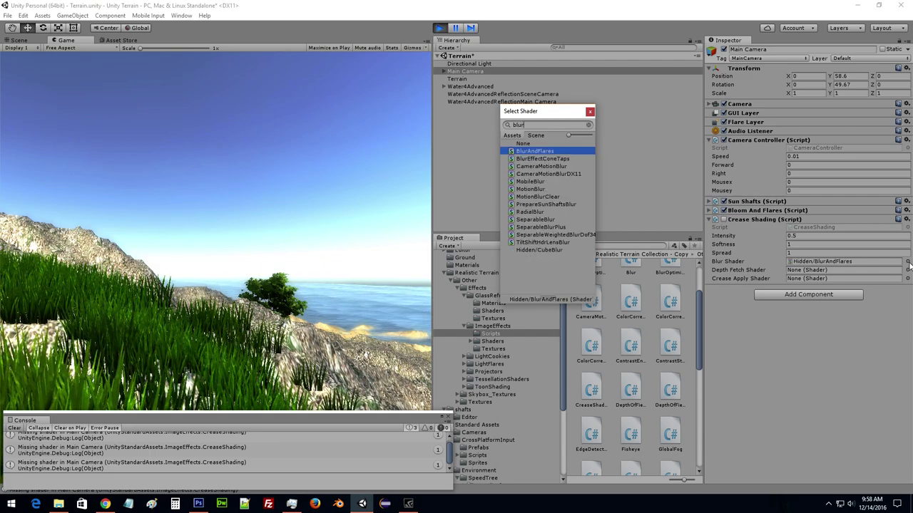
pyautogui.press('Down')
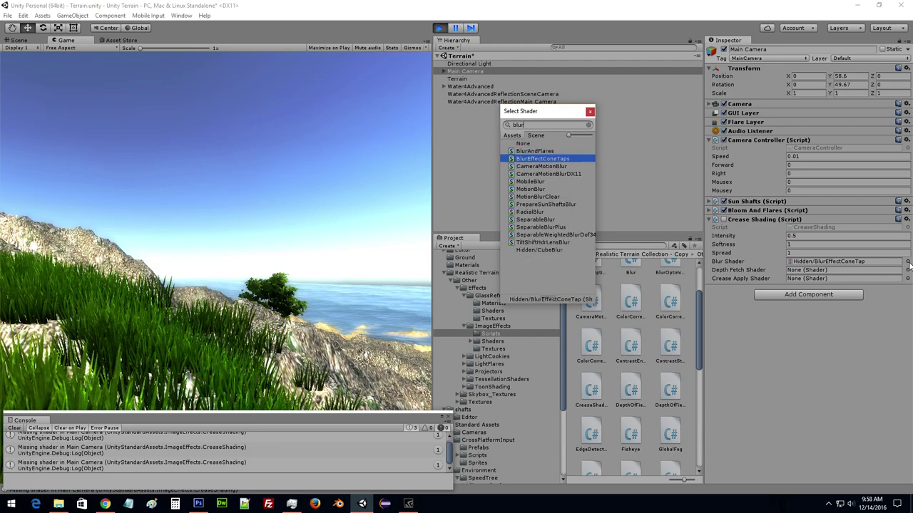
pyautogui.press('Down')
pyautogui.press('Down')
pyautogui.press('Down')
pyautogui.press('Down')
pyautogui.press('Down')
pyautogui.press('Down')
pyautogui.press('Down')
pyautogui.press('Return')
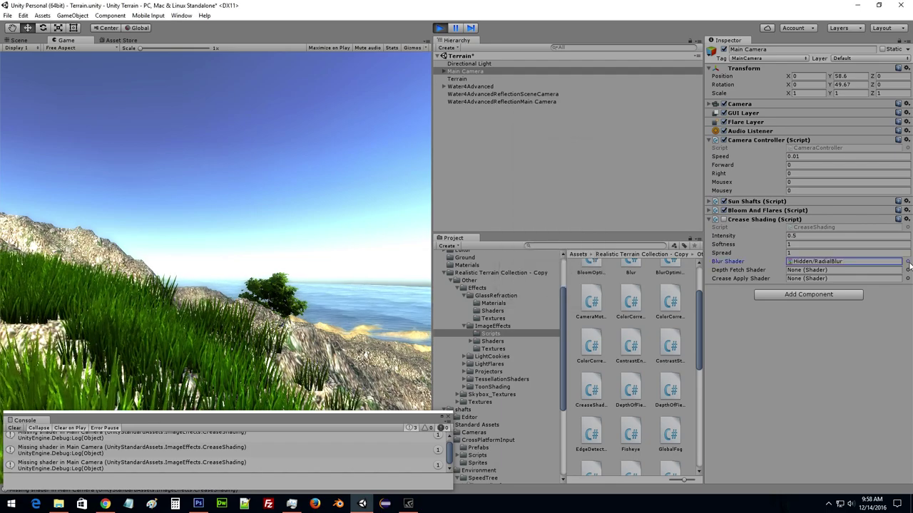
# Assign Depth as the depth fetch shader and CreaseApply as the crease apply shader.
pyautogui.click(906, 271)
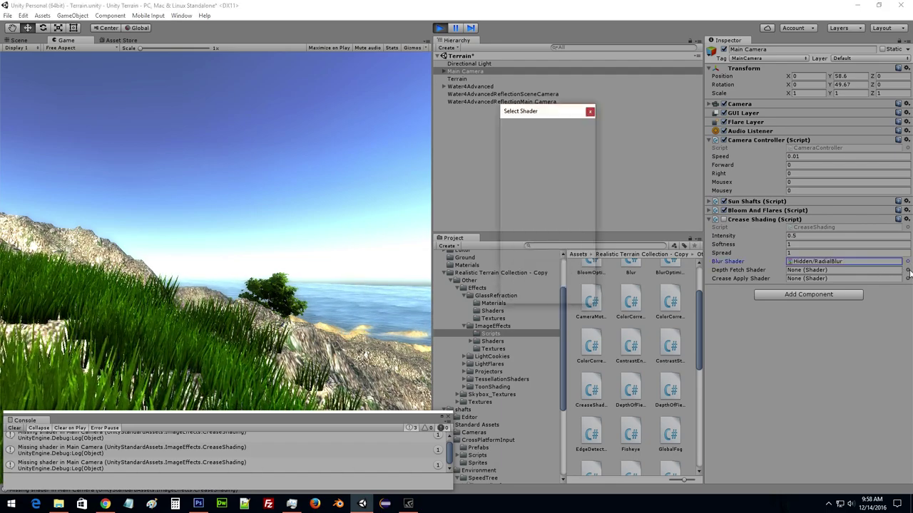
pyautogui.write('dep')
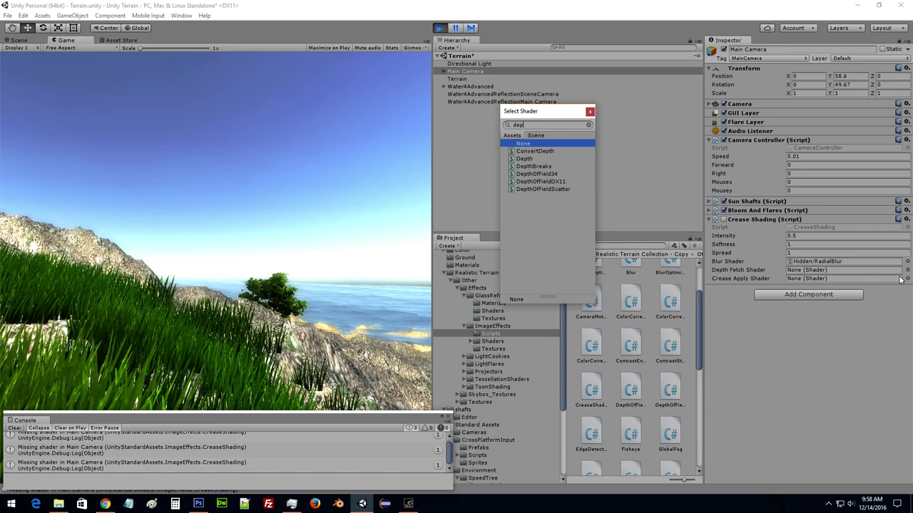
pyautogui.press('Down')
pyautogui.press('Down')
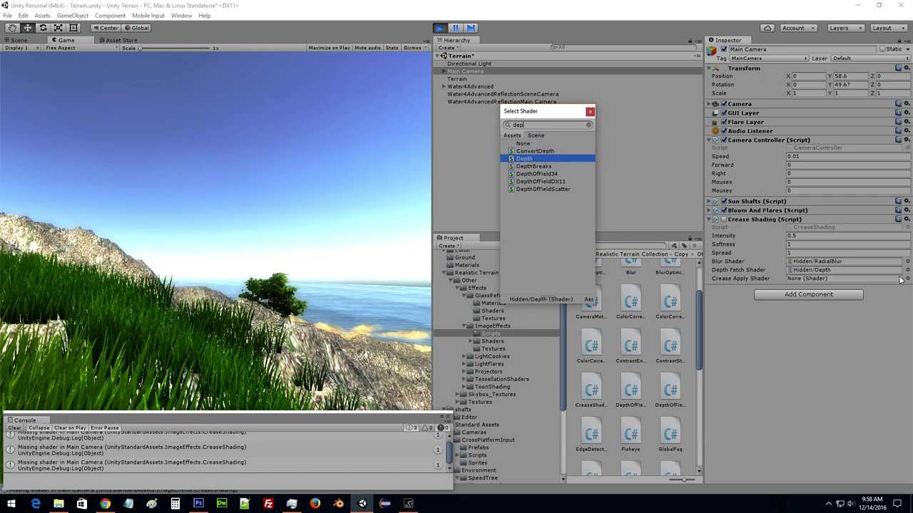
pyautogui.press('Return')
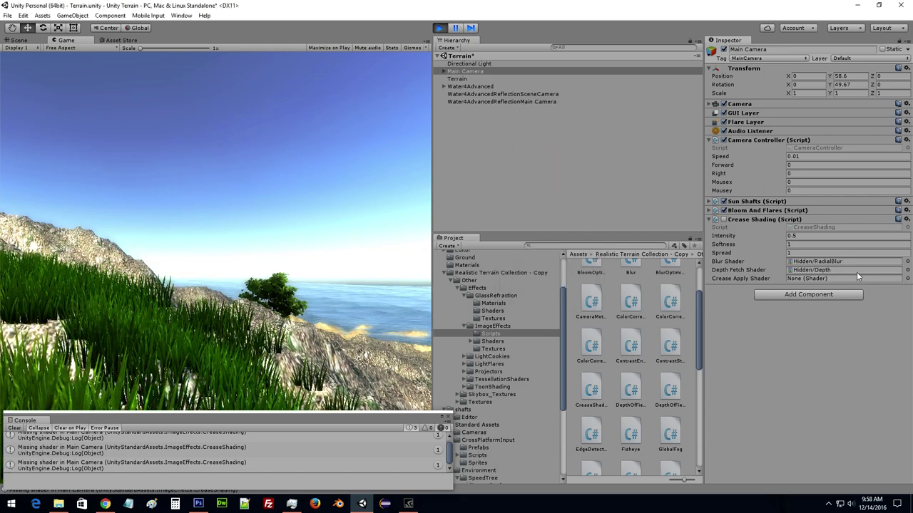
pyautogui.click(906, 279)
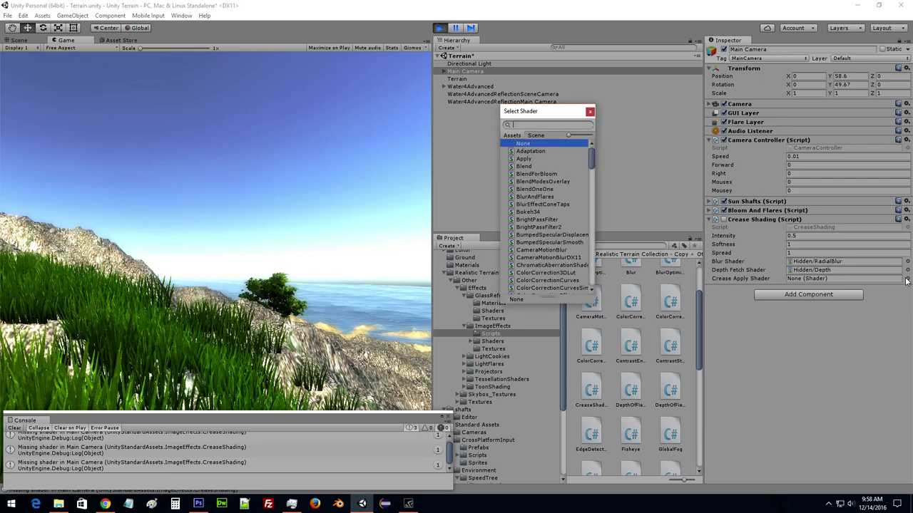
pyautogui.write('cre')
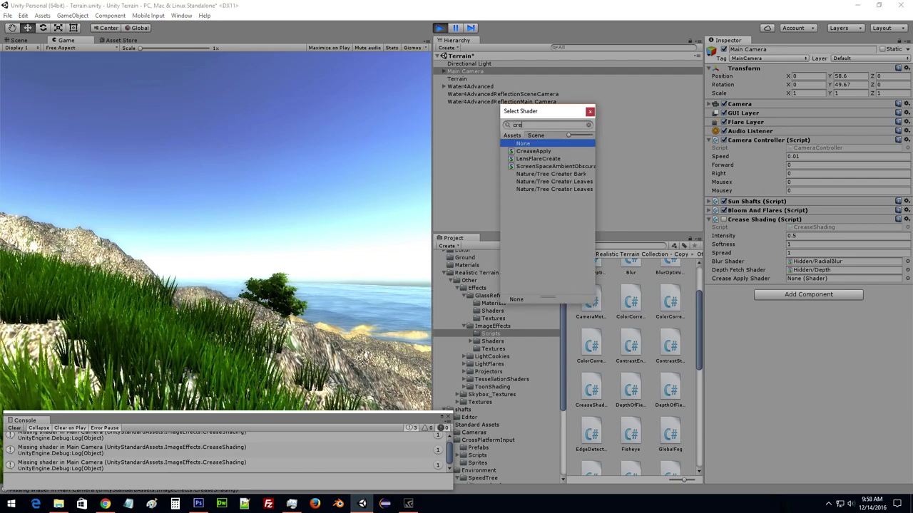
pyautogui.press('Down')
pyautogui.press('Return')
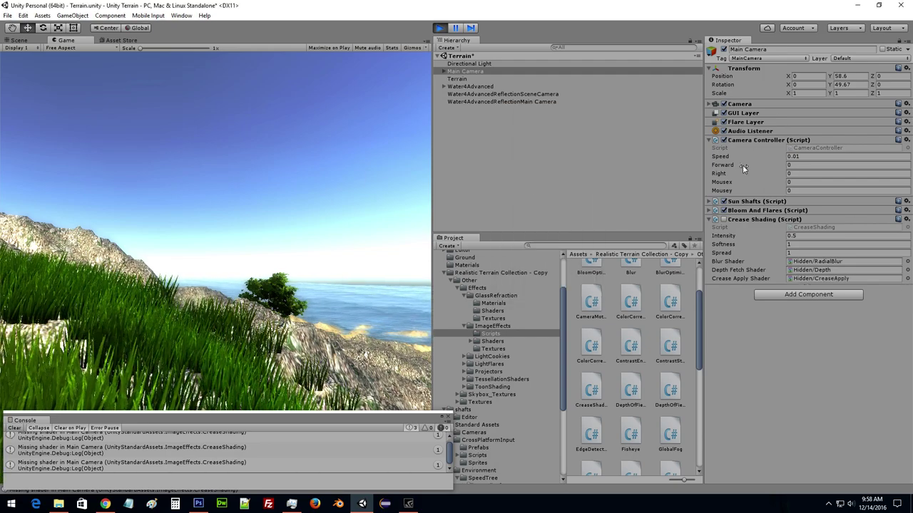
# Turn the game camera and raise Crease Shading intensity from 0.5 to 4.77.
pyautogui.click(235, 203)
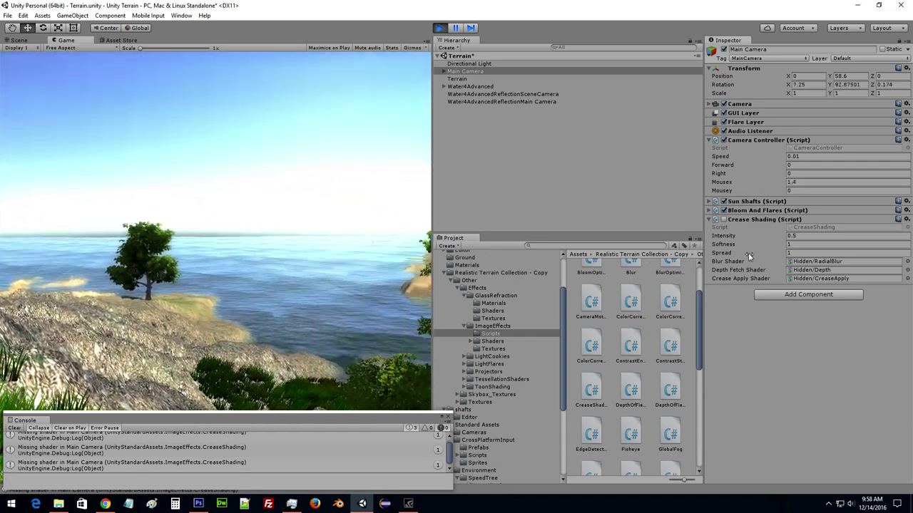
pyautogui.hotkey('alt', 'Tab')
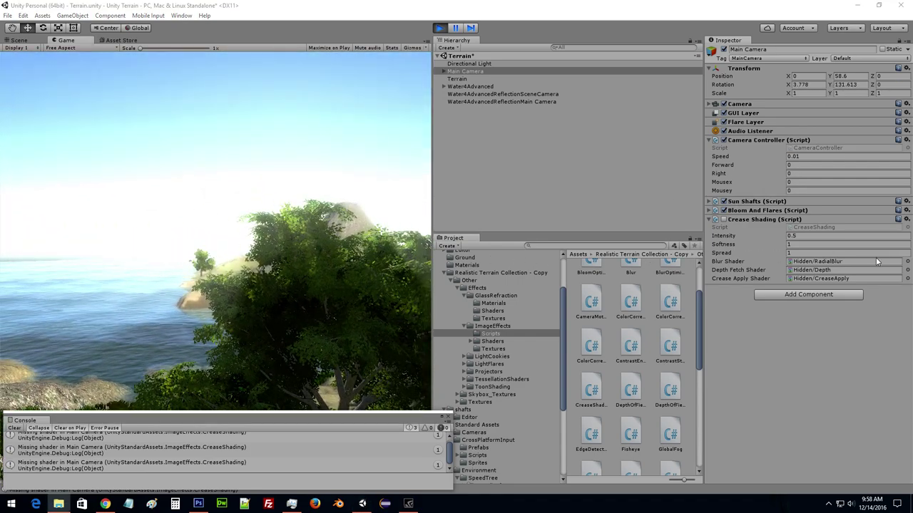
pyautogui.click(795, 332)
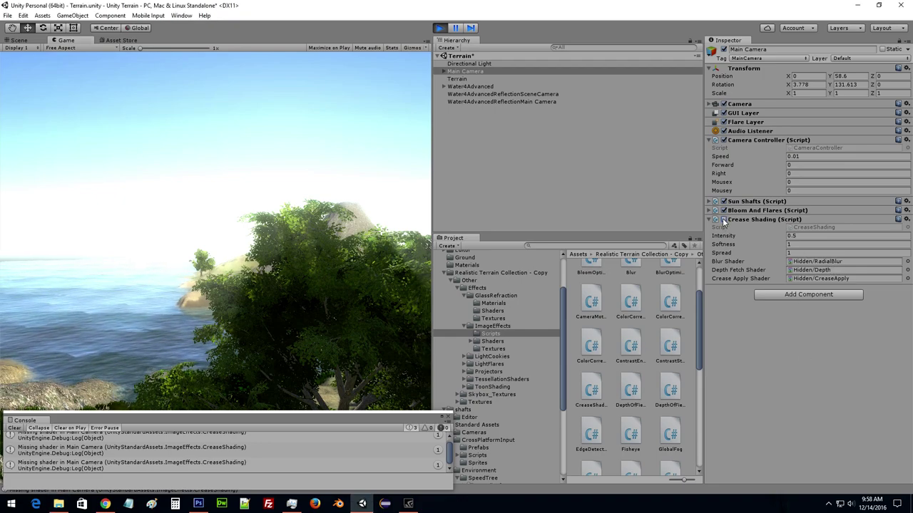
pyautogui.moveTo(737, 237)
pyautogui.mouseDown()
pyautogui.moveTo(818, 243)
pyautogui.moveTo(456, 363)
pyautogui.mouseUp()
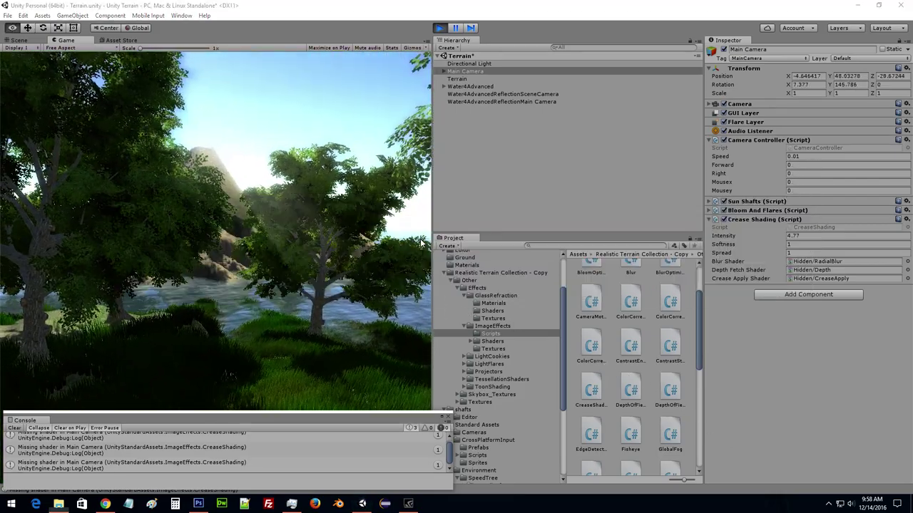
# Remove Crease Shading and add the Antialiasing script to the Main Camera.
pyautogui.rightClick(767, 220)
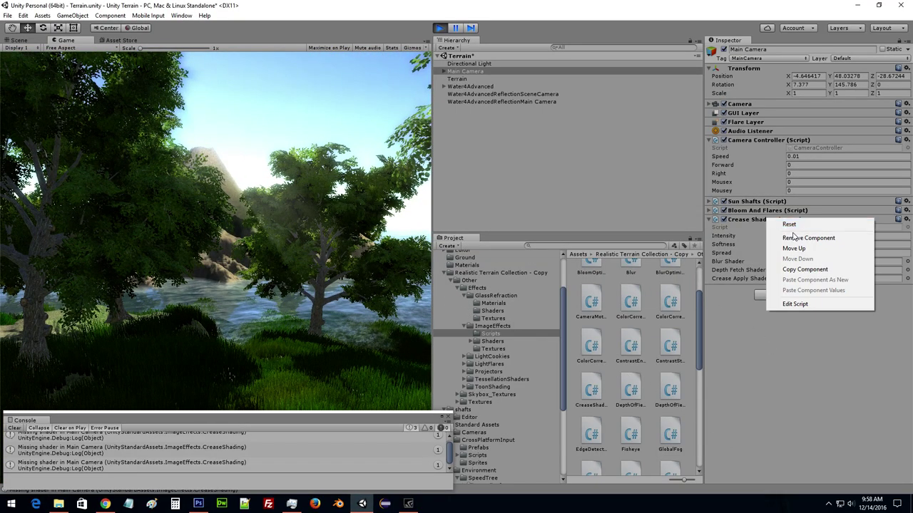
pyautogui.click(795, 235)
pyautogui.scroll(3, 684, 271)
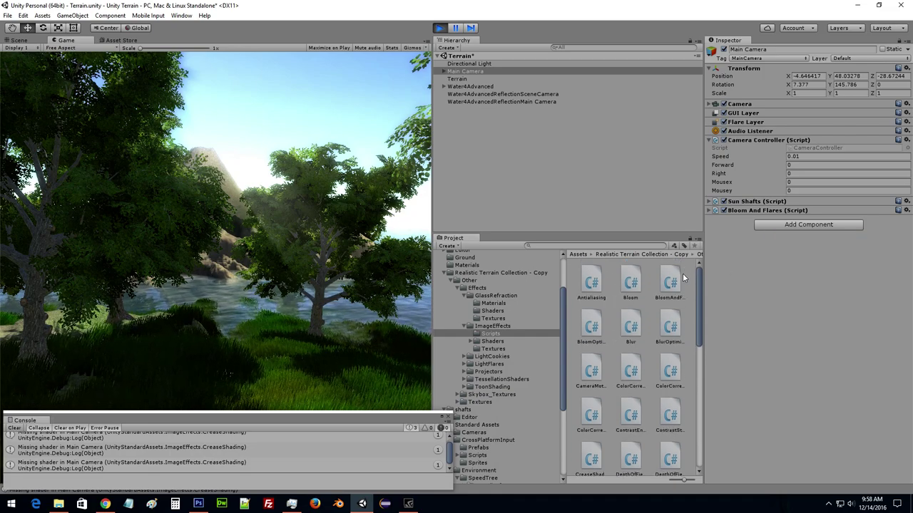
pyautogui.click(598, 285)
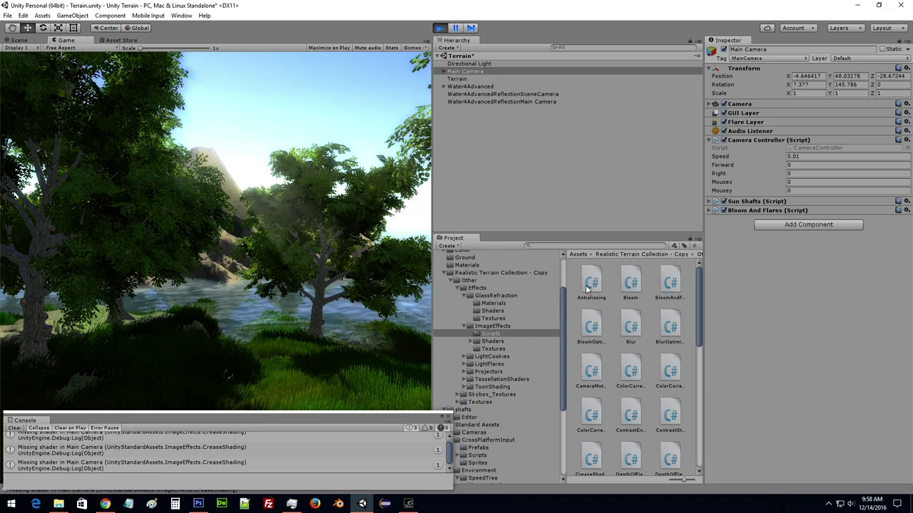
pyautogui.moveTo(598, 286); pyautogui.dragTo(793, 318)
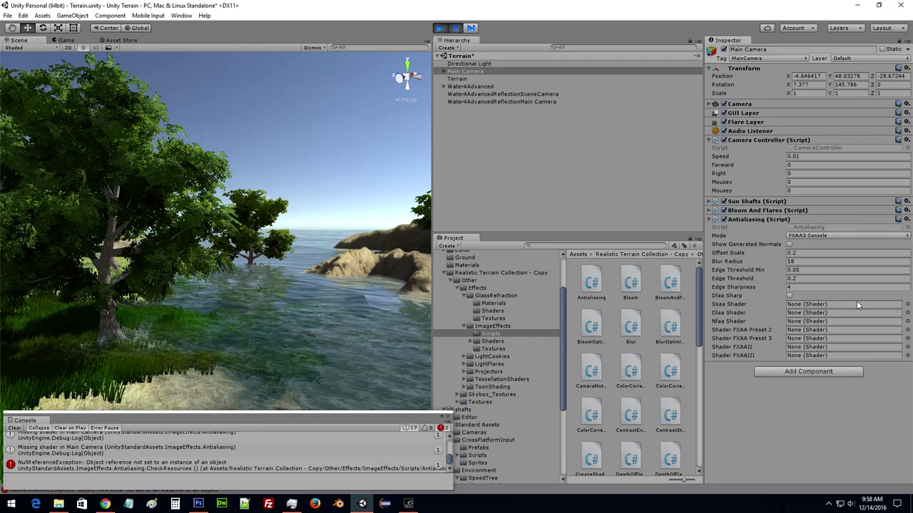
# Assign the SSAA and DLAA shaders to their Antialiasing slots.
pyautogui.click(908, 305)
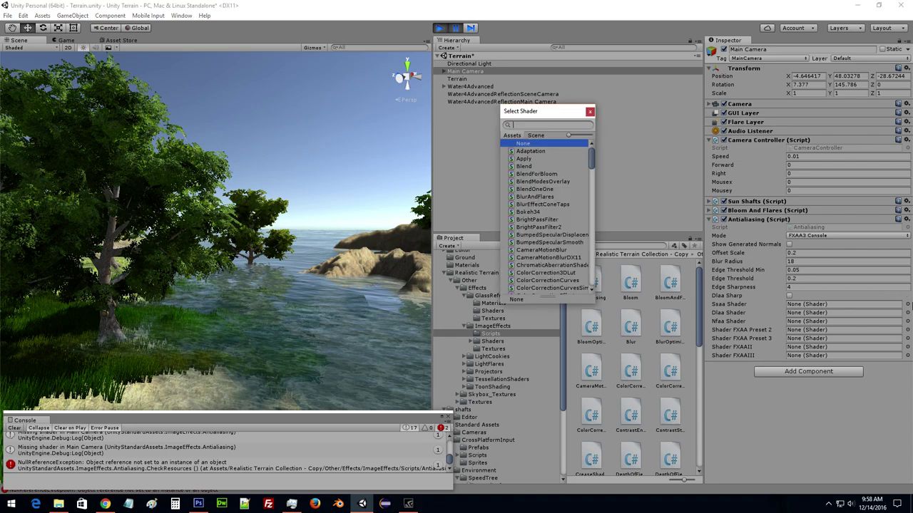
pyautogui.write('ssaa')
pyautogui.click(532, 151)
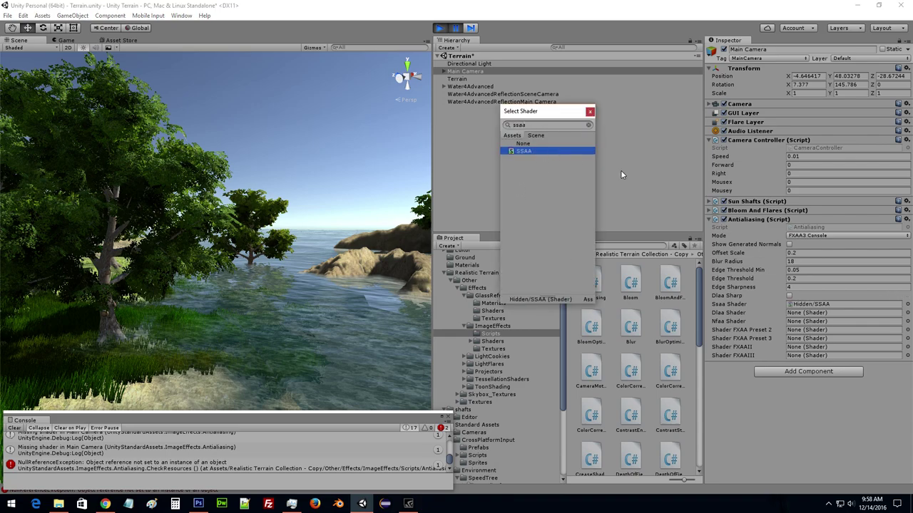
pyautogui.click(907, 313)
pyautogui.write('sla')
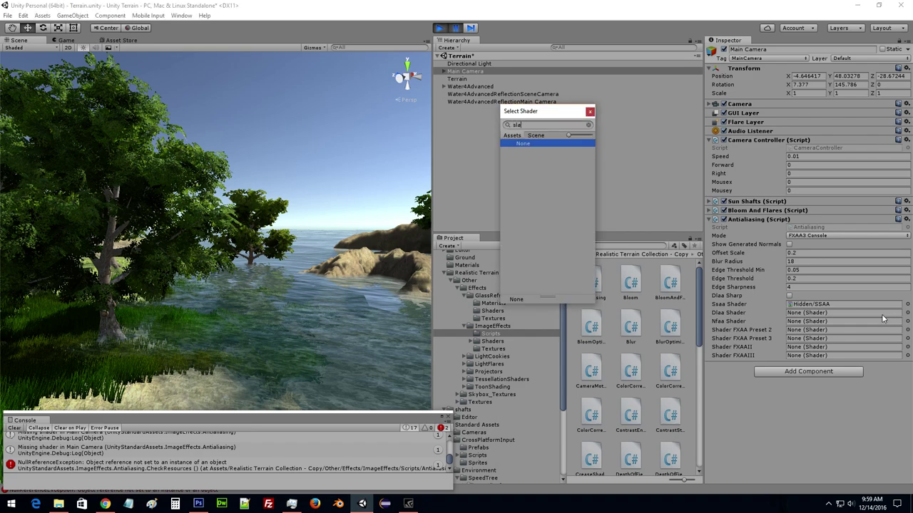
pyautogui.press('BackSpace')
pyautogui.press('BackSpace')
pyautogui.press('BackSpace')
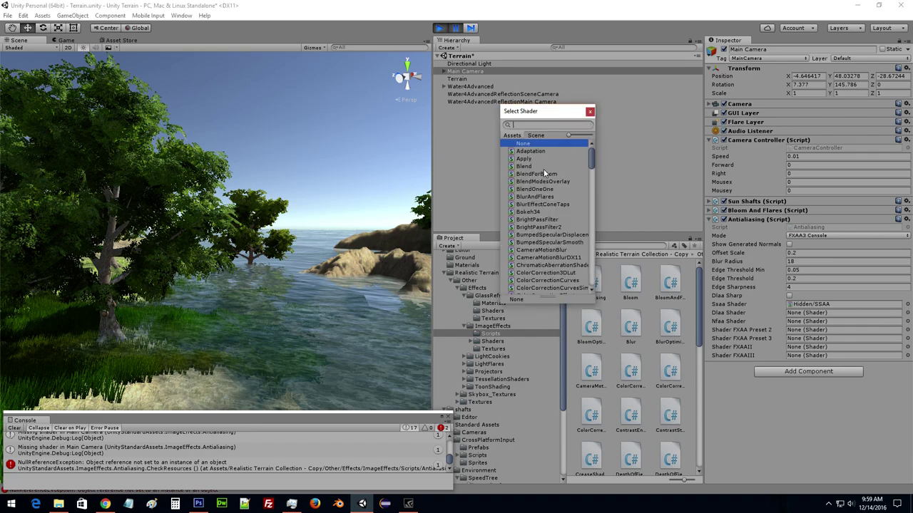
pyautogui.write('dlaa')
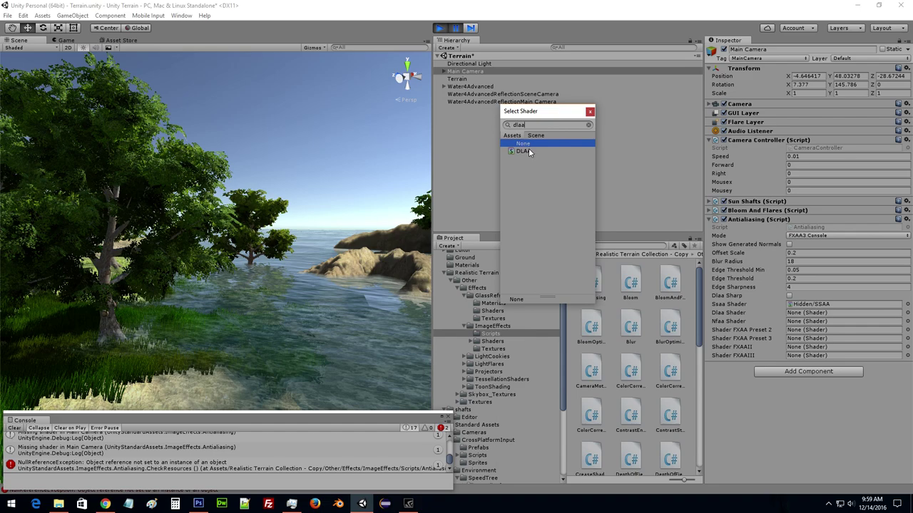
pyautogui.click(528, 150)
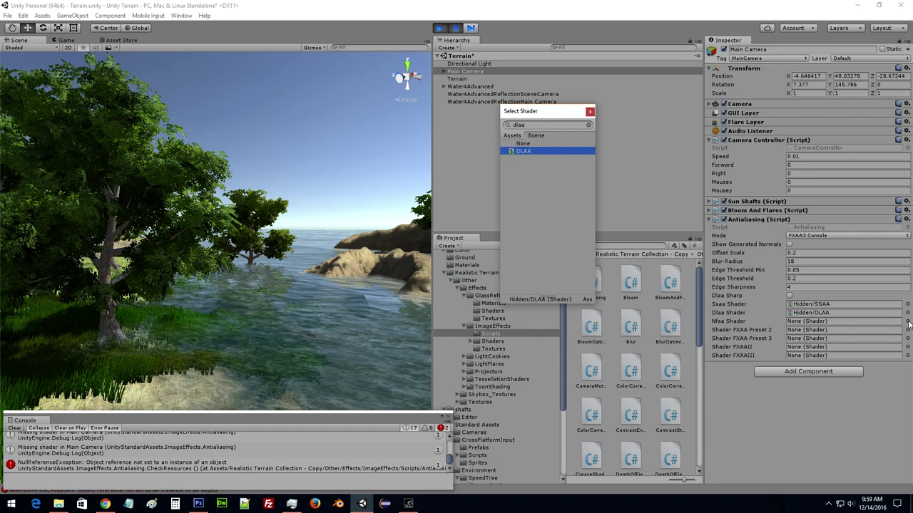
# Assign NFAA, FXAAPreset2 and FXAAPreset3 to the Nfaa, FXAA Preset 2 and FXAA Preset 3 slots.
pyautogui.click(908, 323)
pyautogui.write('nfa')
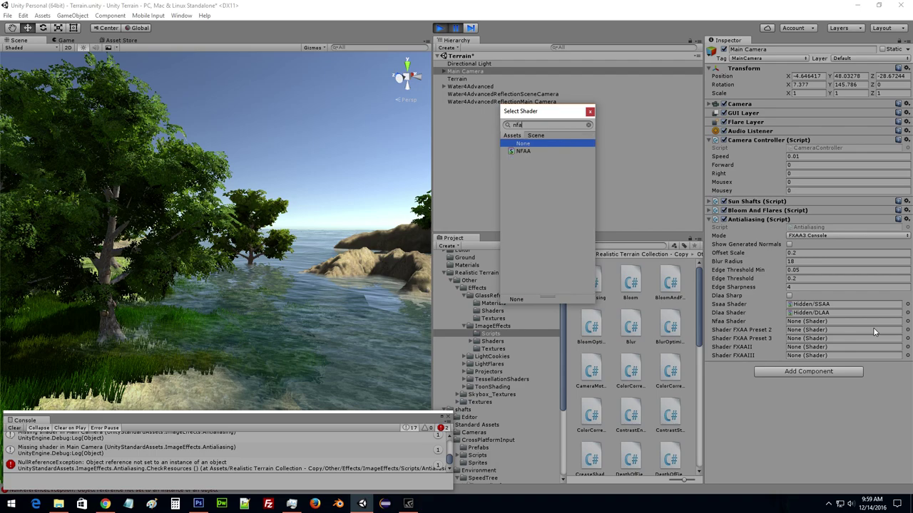
pyautogui.click(524, 152)
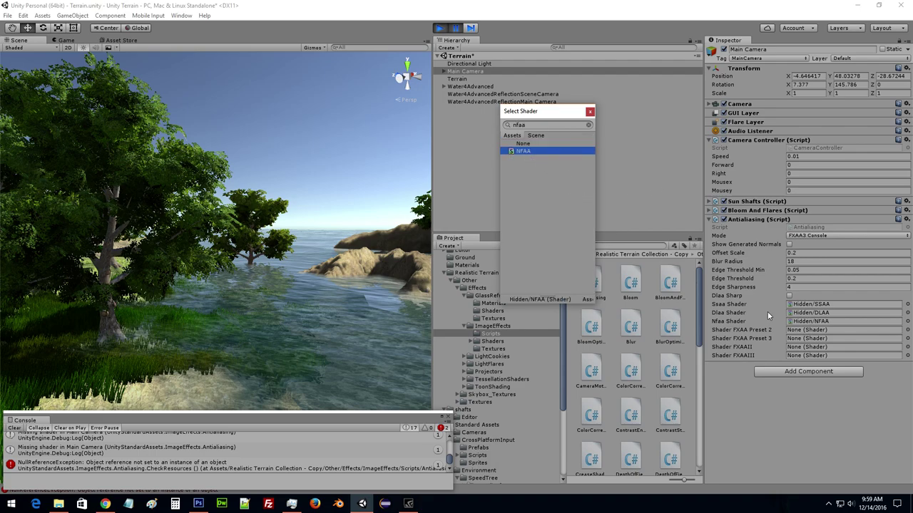
pyautogui.click(908, 330)
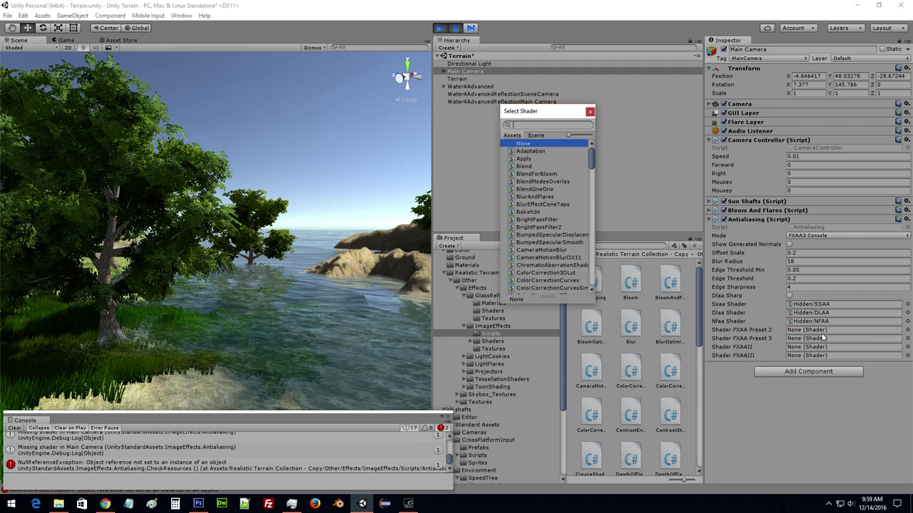
pyautogui.write('fxaa')
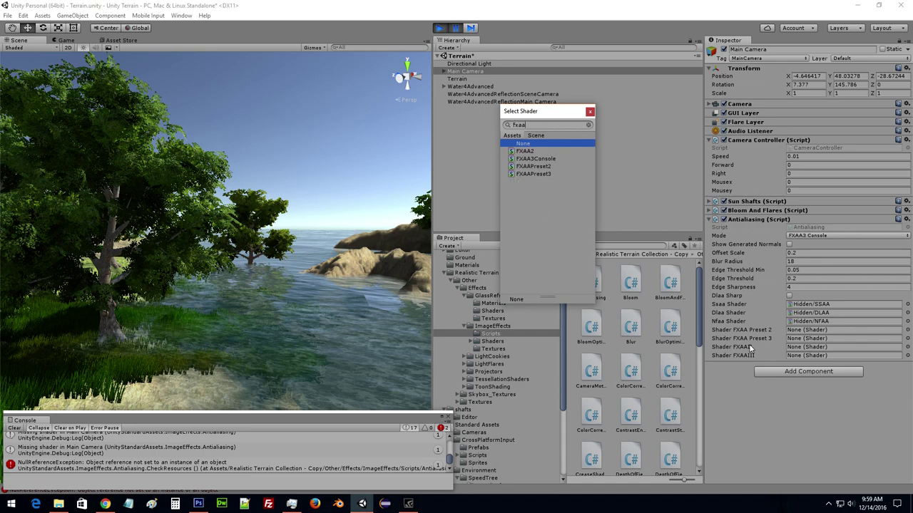
pyautogui.click(536, 166)
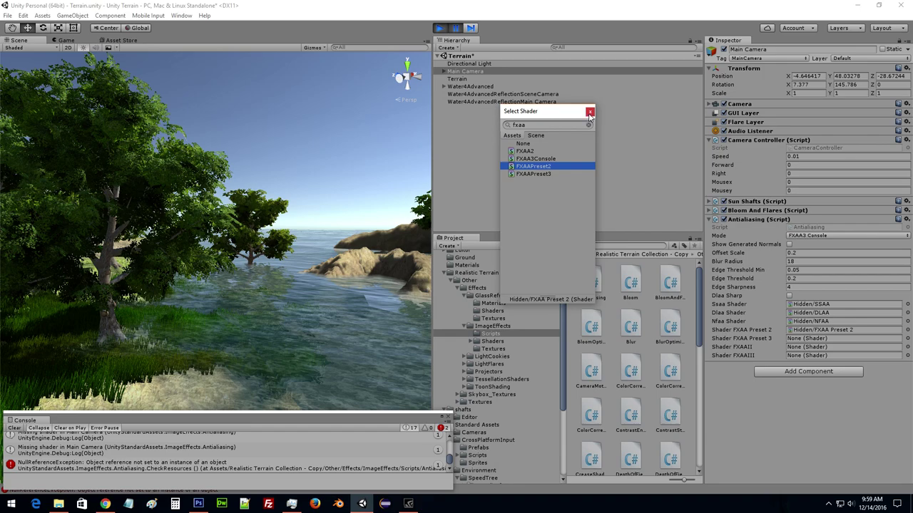
pyautogui.click(589, 112)
pyautogui.click(907, 338)
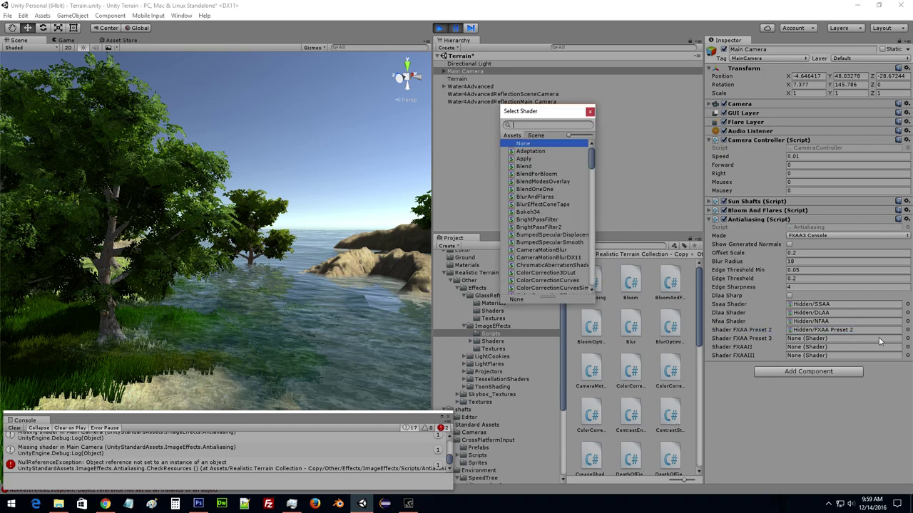
pyautogui.write('fxaa')
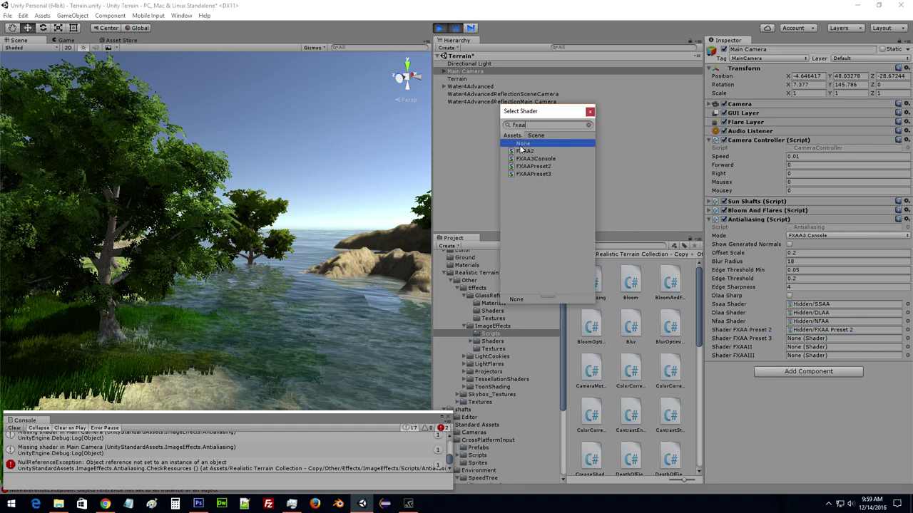
pyautogui.click(541, 174)
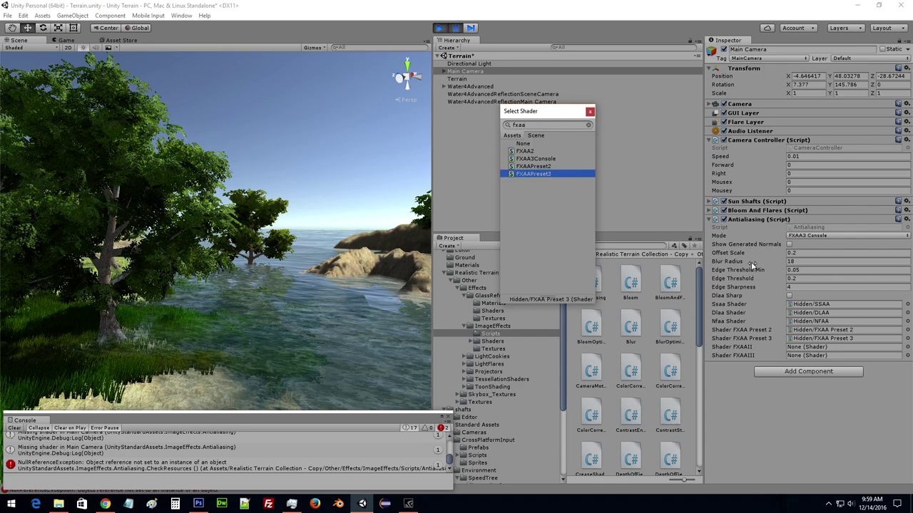
# Assign FXAA2 to the FXAAII slot and FXAAPreset3 to the FXAAIII slot.
pyautogui.click(907, 348)
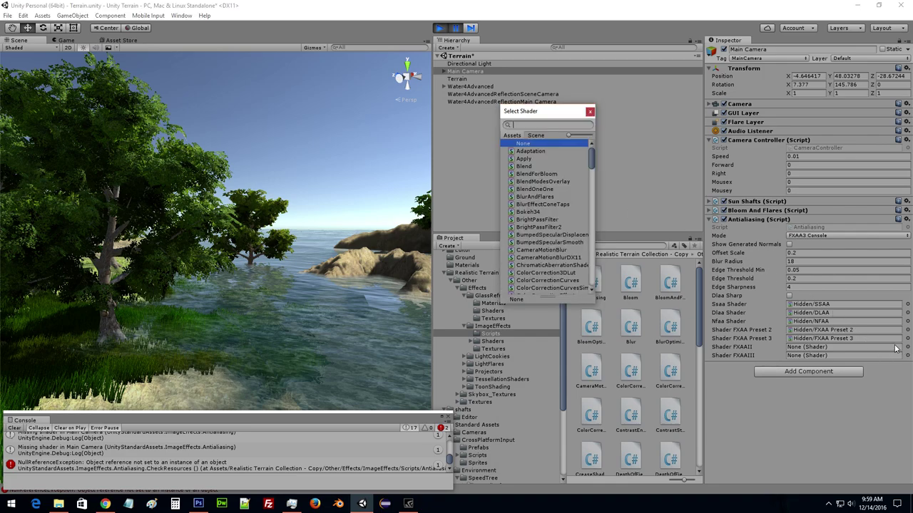
pyautogui.write('fxaa')
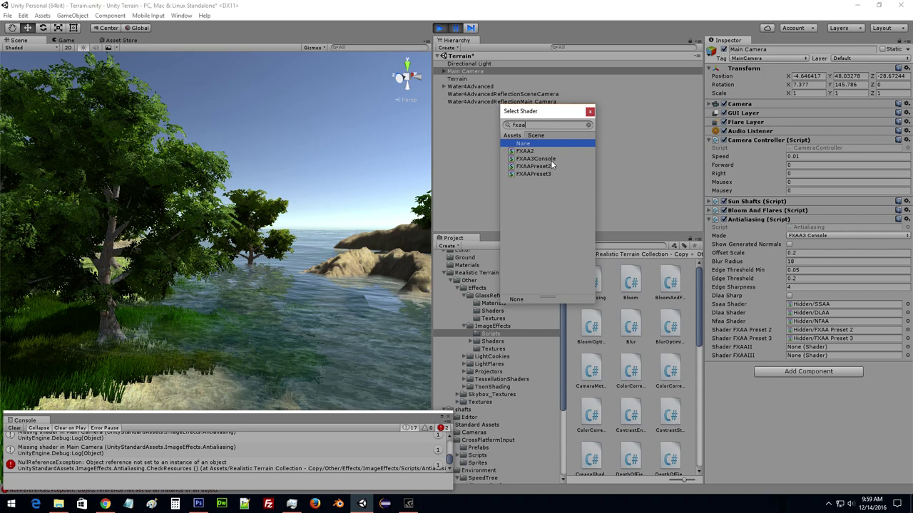
pyautogui.click(538, 152)
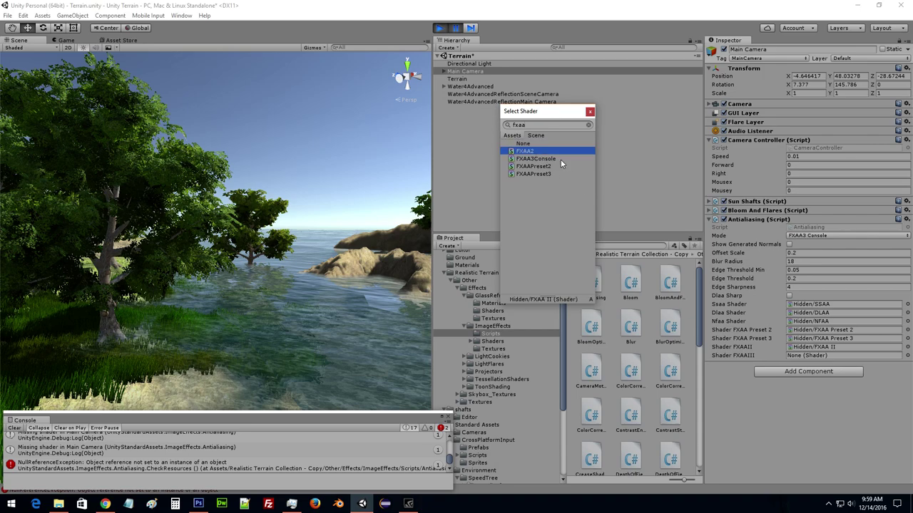
pyautogui.click(906, 356)
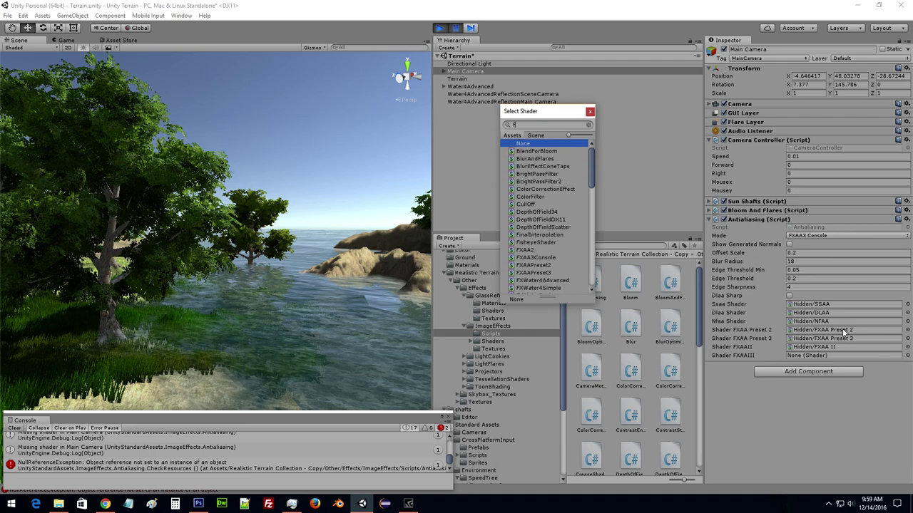
pyautogui.write('fxaa')
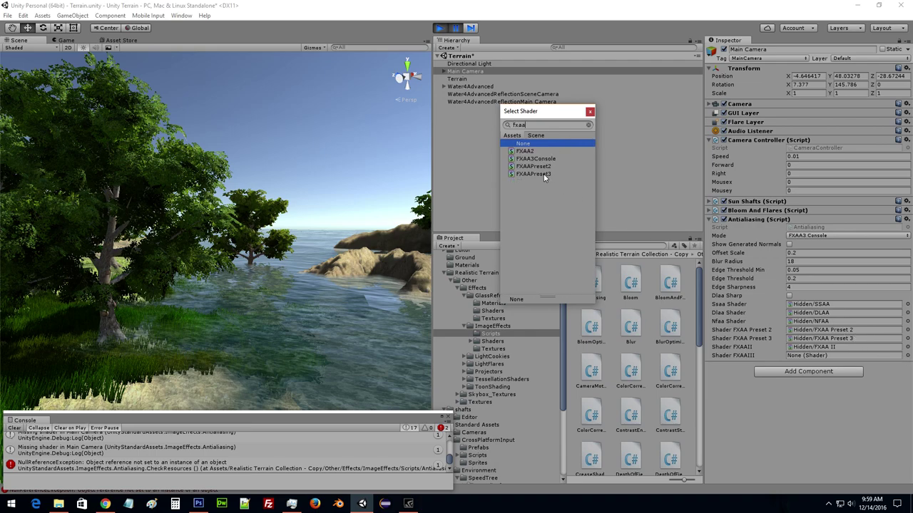
pyautogui.click(567, 173)
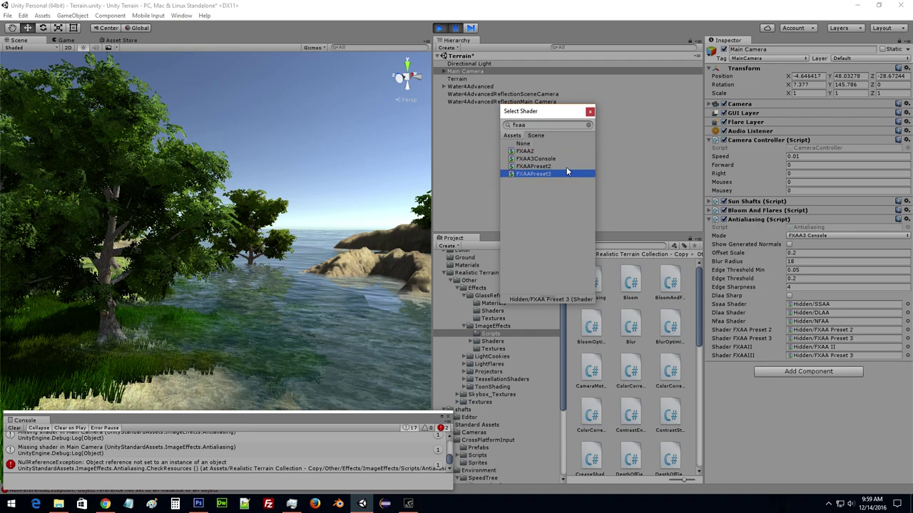
pyautogui.click(589, 112)
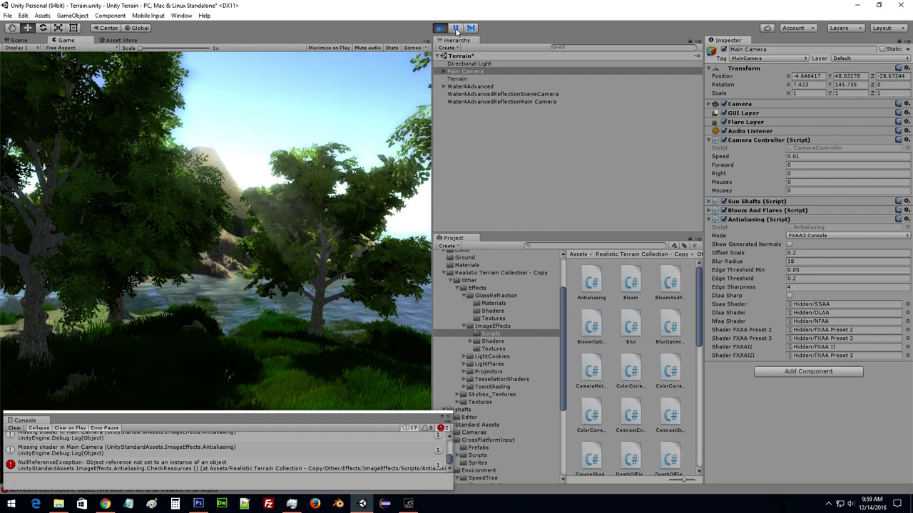
# Toggle the Antialiasing component off and back on to compare the terrain view.
pyautogui.hotkey('alt', 'Tab')
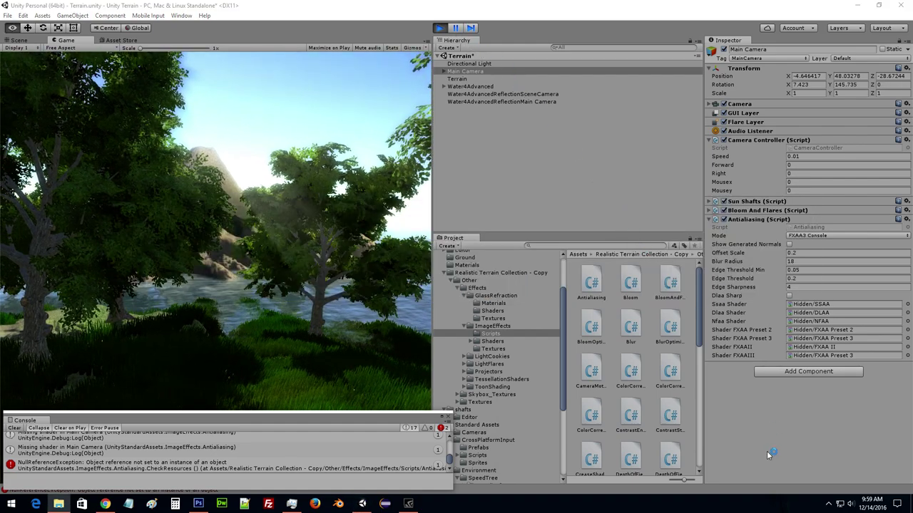
pyautogui.click(767, 451)
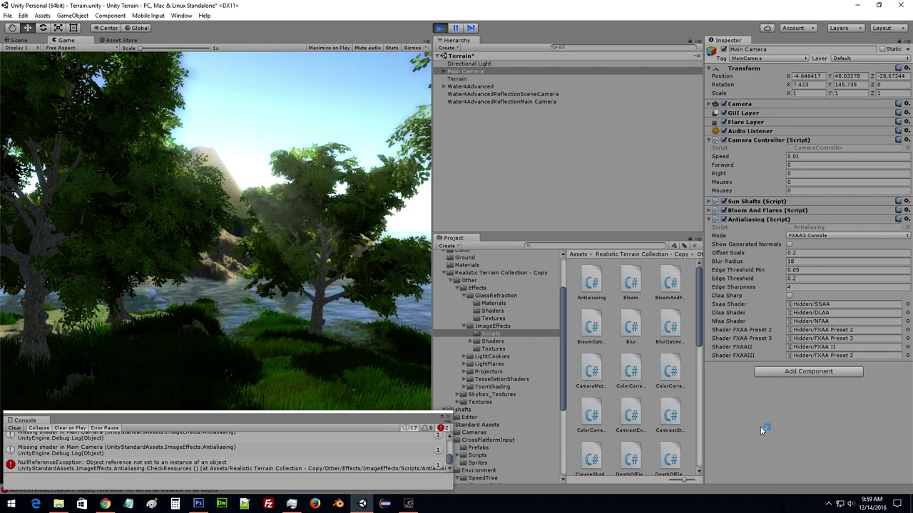
pyautogui.click(724, 220)
pyautogui.click(724, 219)
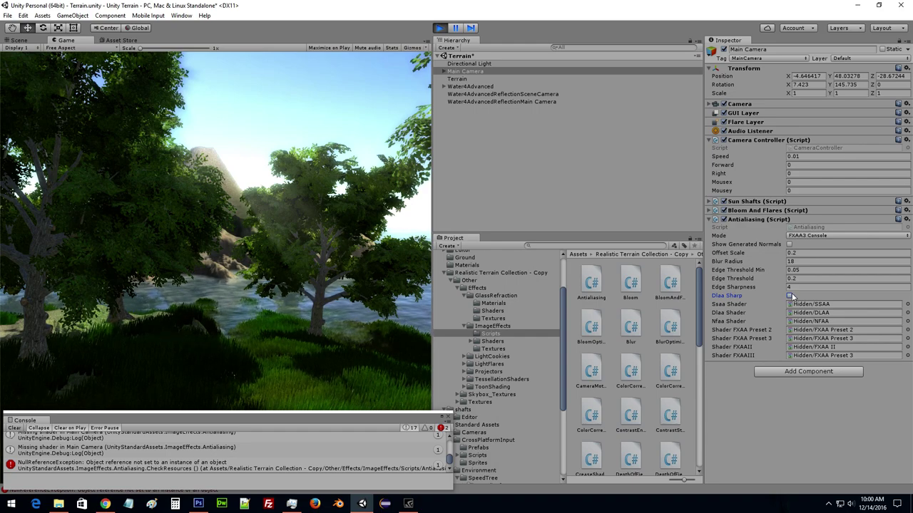
# Set Antialiasing Offset Scale -1, Blur Radius 16.68, Edge Threshold 0.01 and Edge Sharpness 0.11.
pyautogui.moveTo(784, 254); pyautogui.dragTo(777, 254)
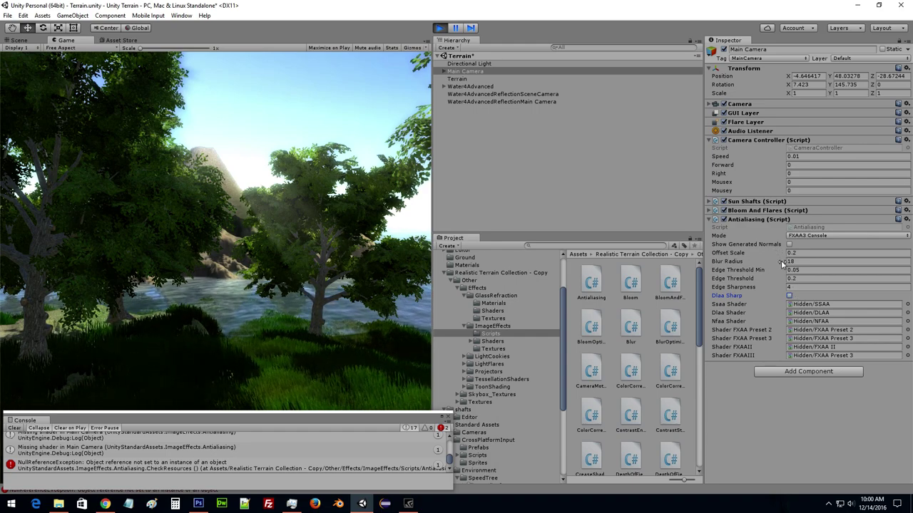
pyautogui.moveTo(777, 264)
pyautogui.mouseDown()
pyautogui.moveTo(800, 265)
pyautogui.moveTo(773, 257)
pyautogui.moveTo(773, 276)
pyautogui.moveTo(790, 269)
pyautogui.mouseUp()
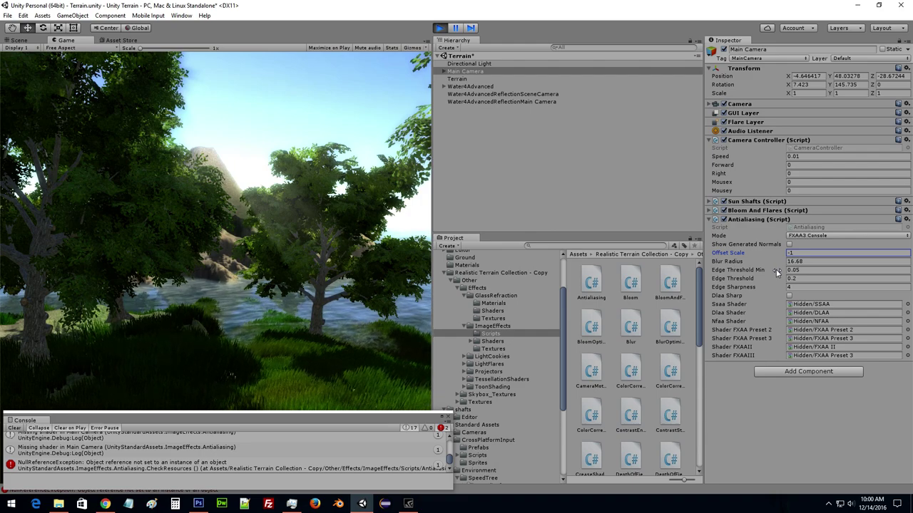
pyautogui.click(793, 279)
pyautogui.write('0.01')
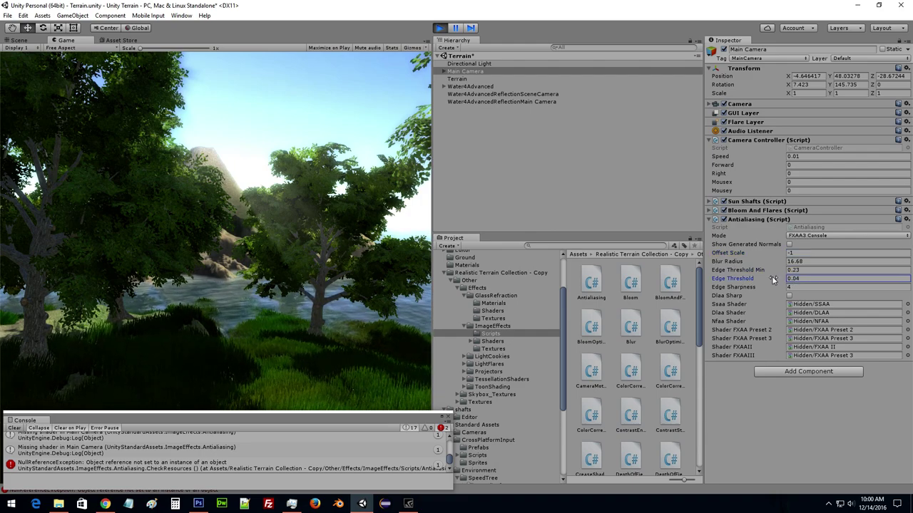
pyautogui.moveTo(766, 287); pyautogui.dragTo(788, 288)
pyautogui.write('0.11')
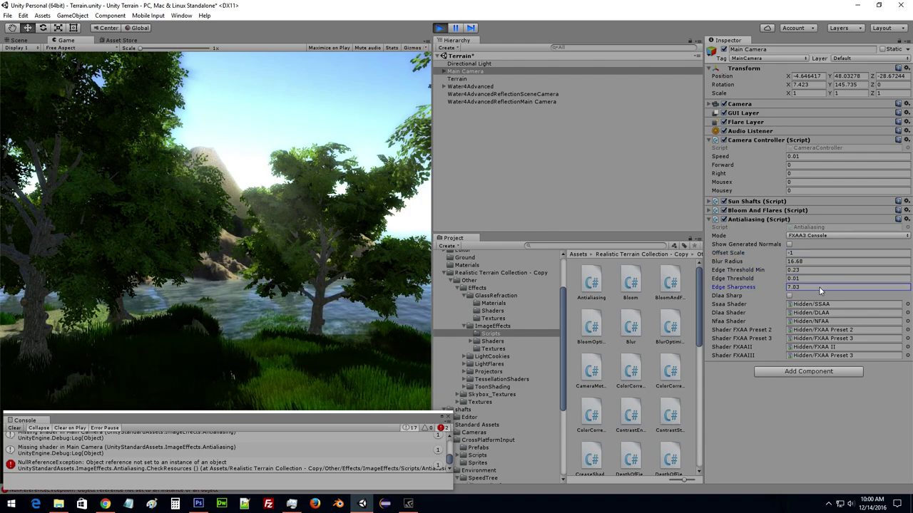
pyautogui.press('Return')
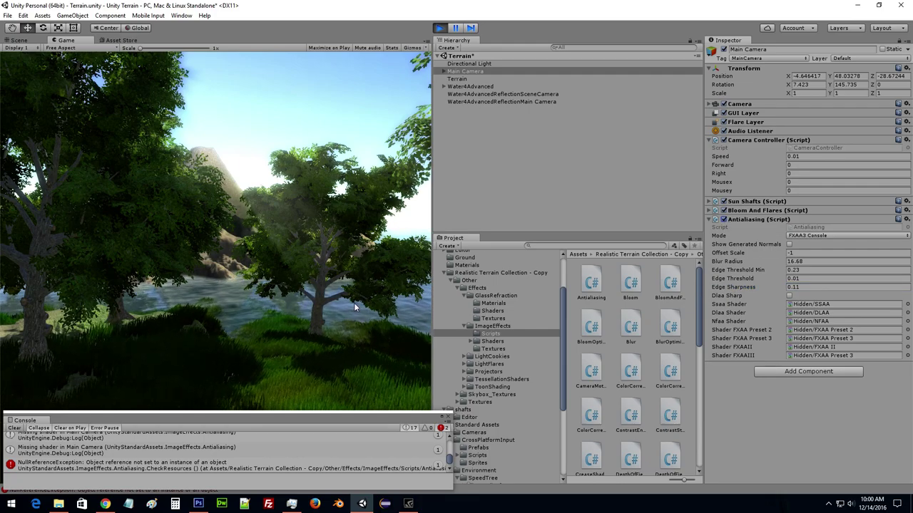
# Fly the game camera with WASD and mouse turns until trees, mountain and water show.
pyautogui.moveTo(283, 206); pyautogui.dragTo(2, 234)
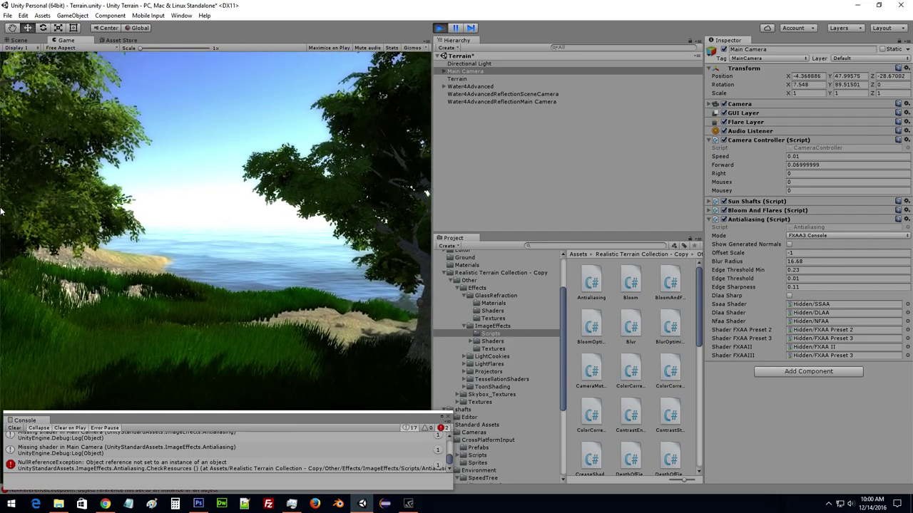
pyautogui.press('a')
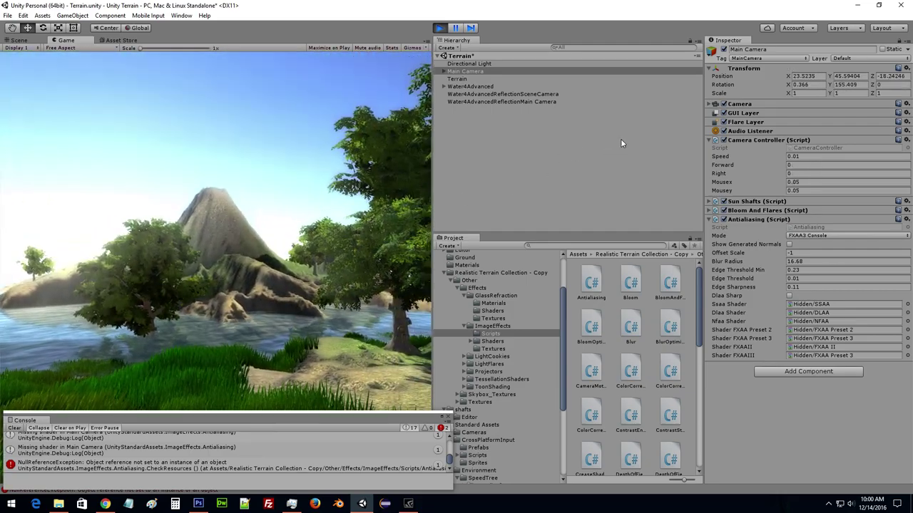
pyautogui.press('s')
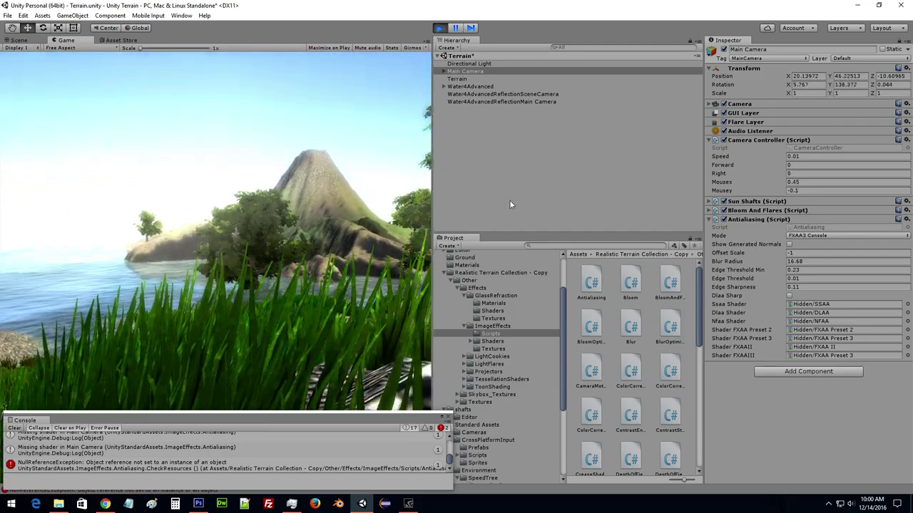
pyautogui.moveTo(426, 184); pyautogui.dragTo(608, 212)
pyautogui.press('w')
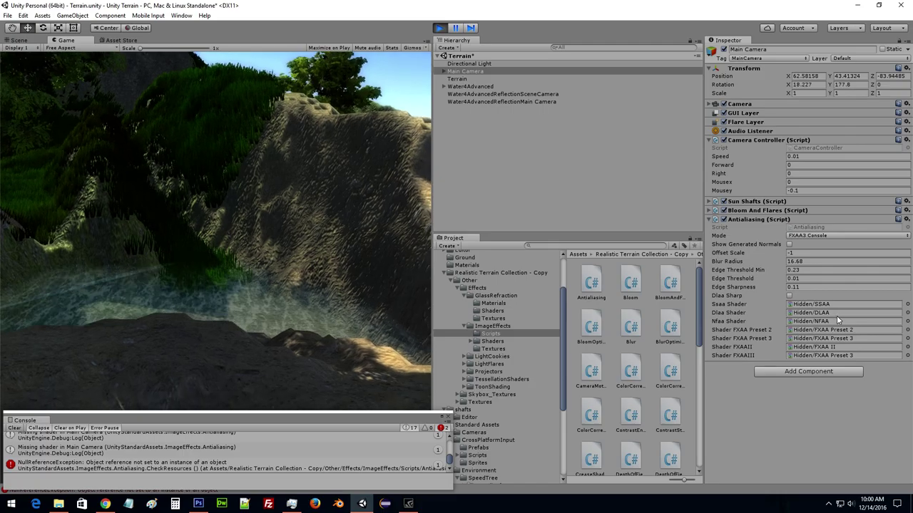
pyautogui.press('w')
pyautogui.press('w')
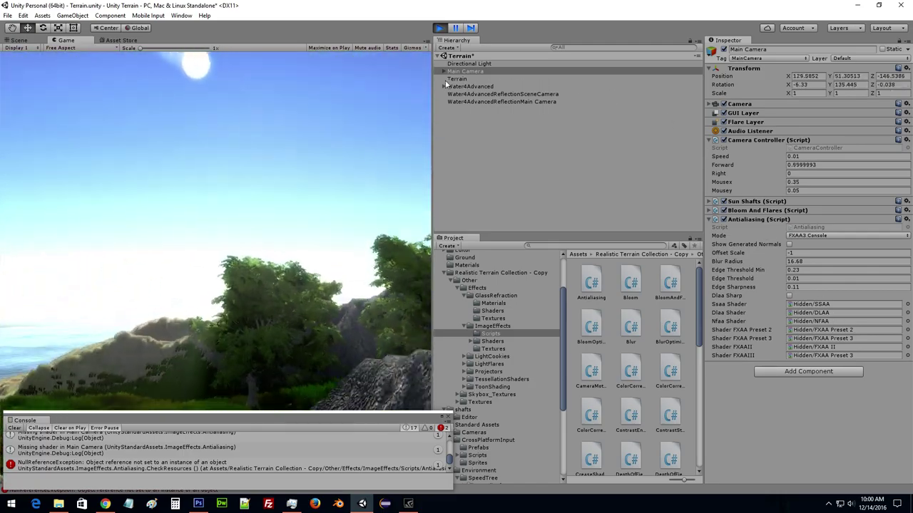
pyautogui.press('s')
pyautogui.press('w')
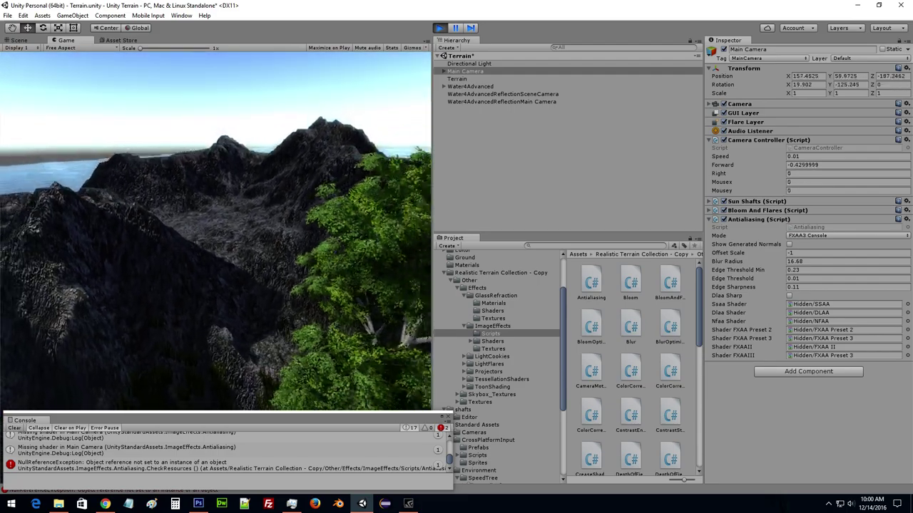
pyautogui.press('w')
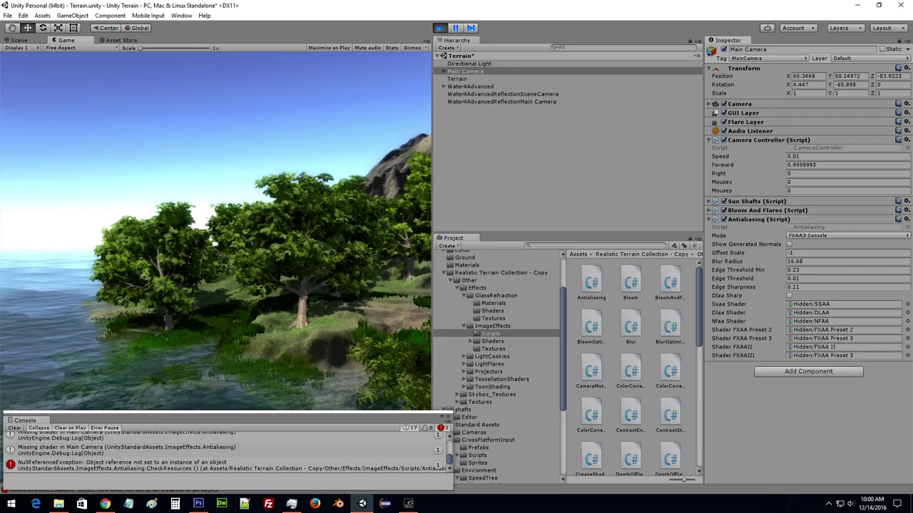
pyautogui.press('d')
pyautogui.press('s')
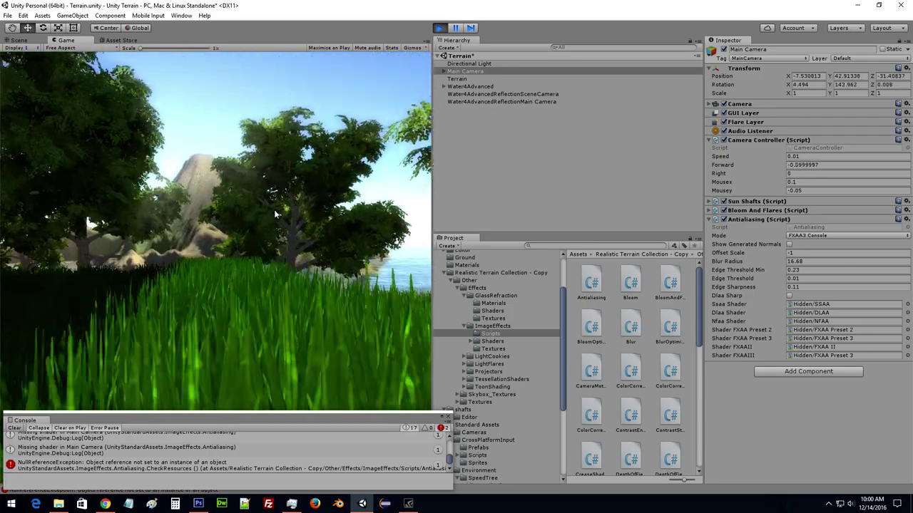
pyautogui.press('w')
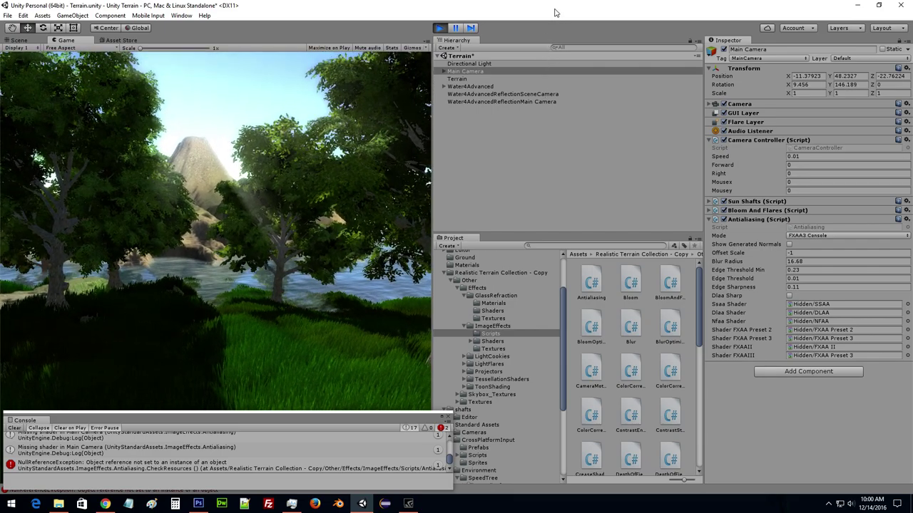
# Reselect the Main Camera and remove its Antialiasing component.
pyautogui.click(573, 155)
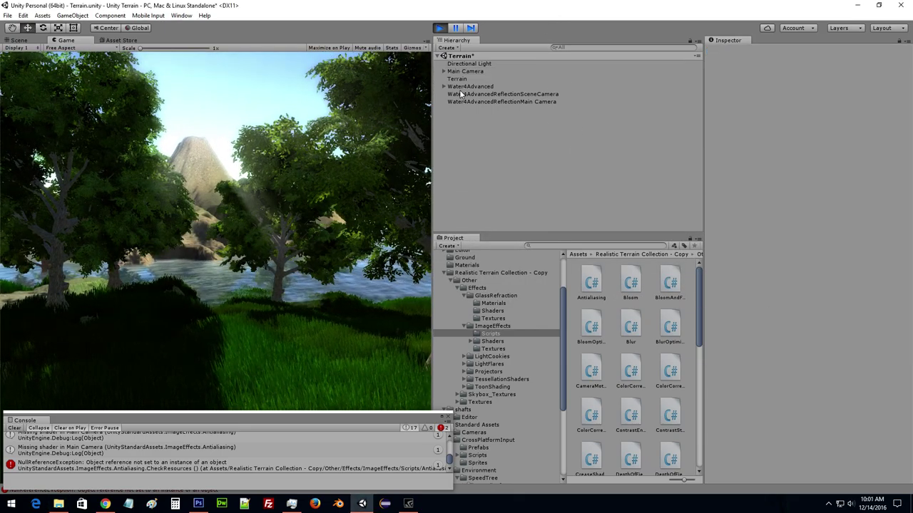
pyautogui.click(481, 86)
pyautogui.click(481, 71)
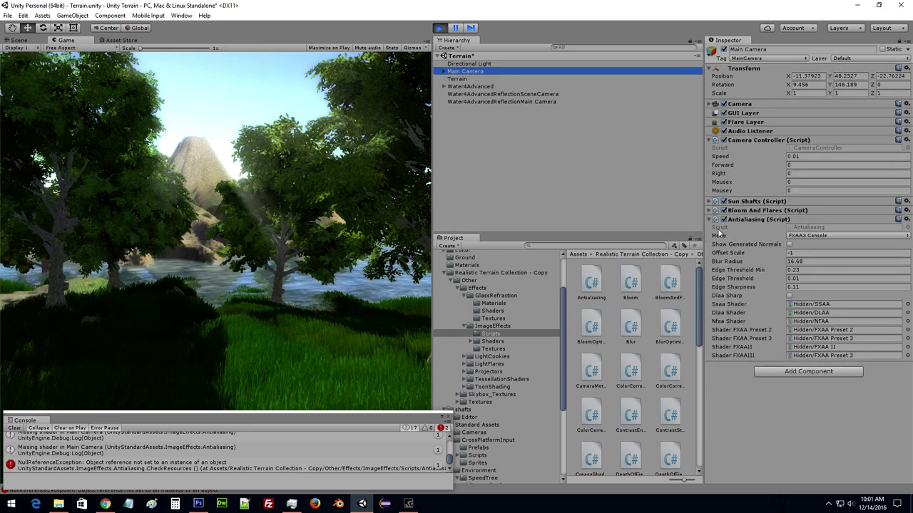
pyautogui.rightClick(754, 220)
pyautogui.click(783, 239)
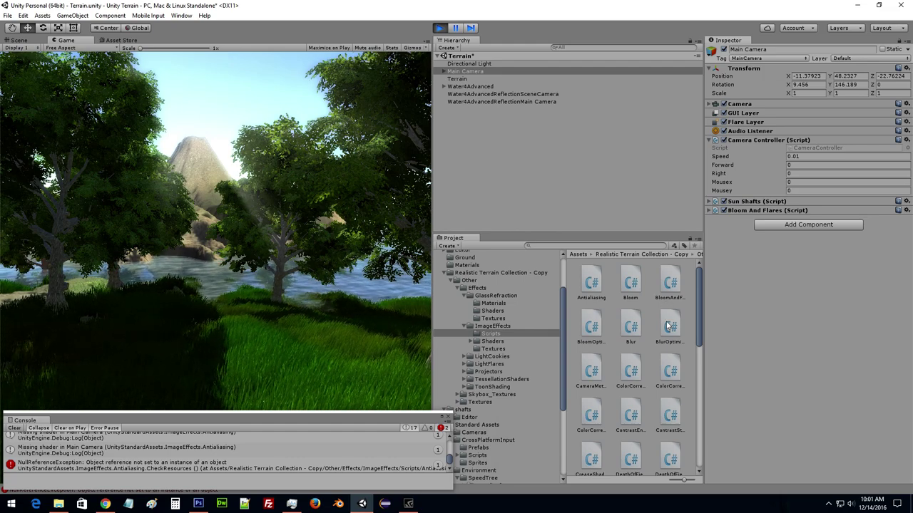
# Add a Blur script with the BlurAndFlares shader and toggle it to compare.
pyautogui.moveTo(740, 317); pyautogui.dragTo(741, 317)
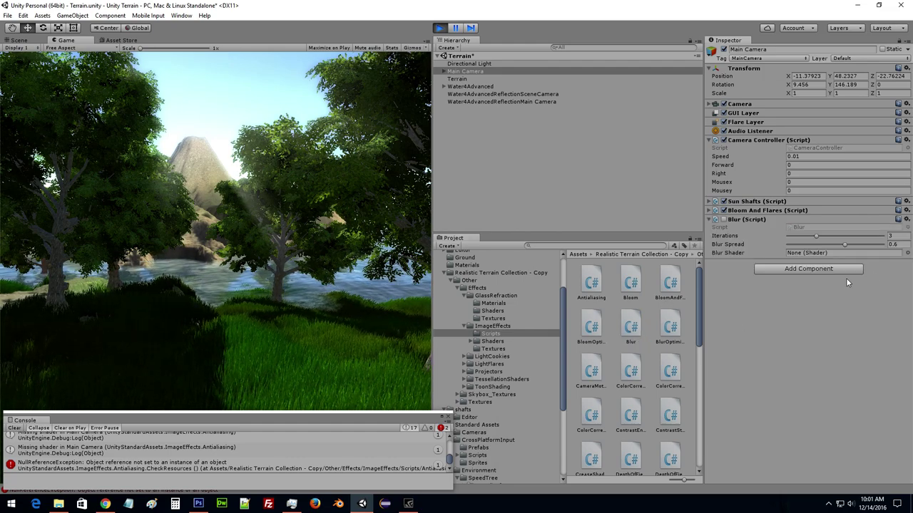
pyautogui.click(907, 252)
pyautogui.write('blur')
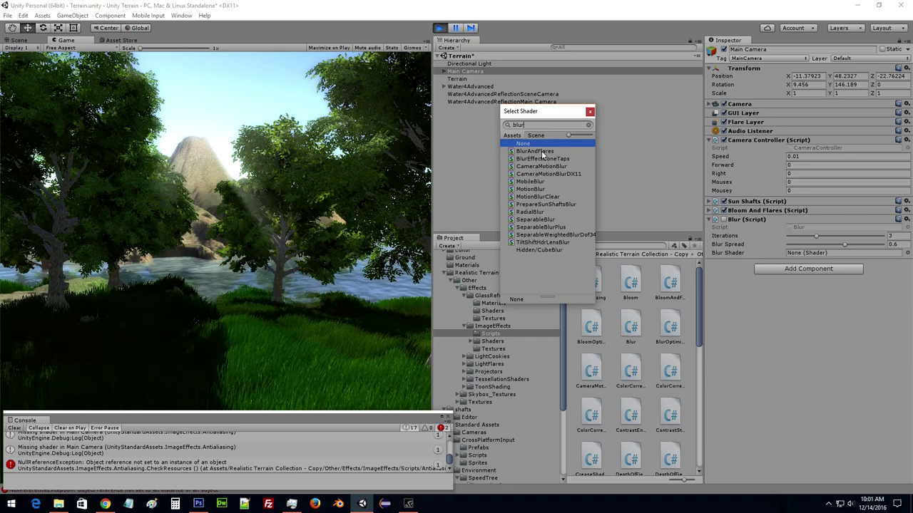
pyautogui.click(544, 152)
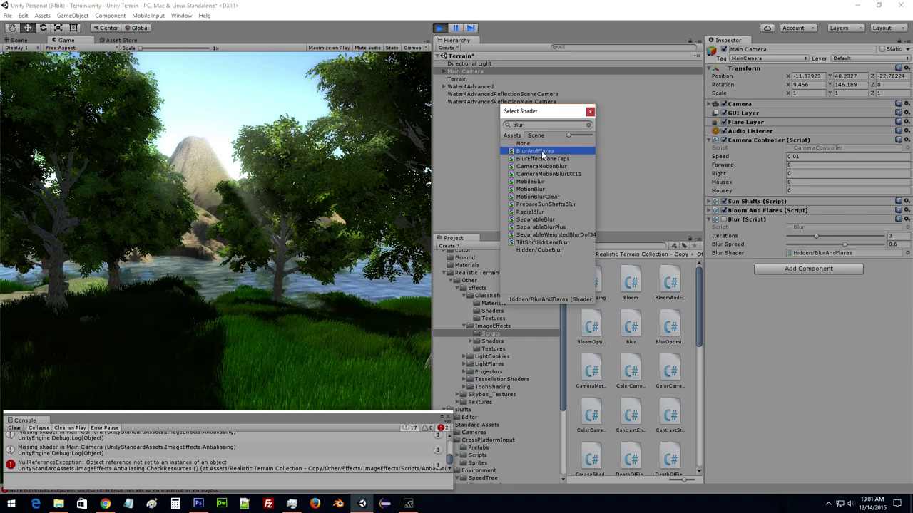
pyautogui.click(590, 113)
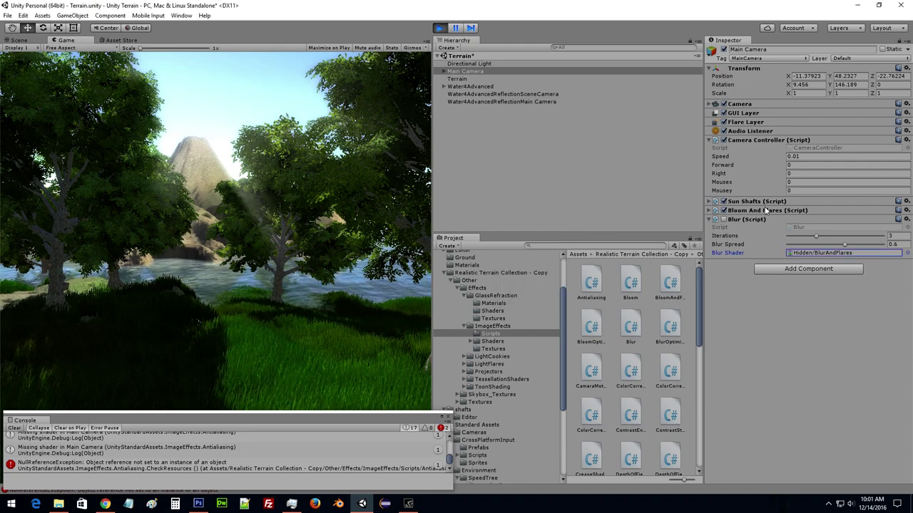
pyautogui.click(723, 220)
pyautogui.click(724, 219)
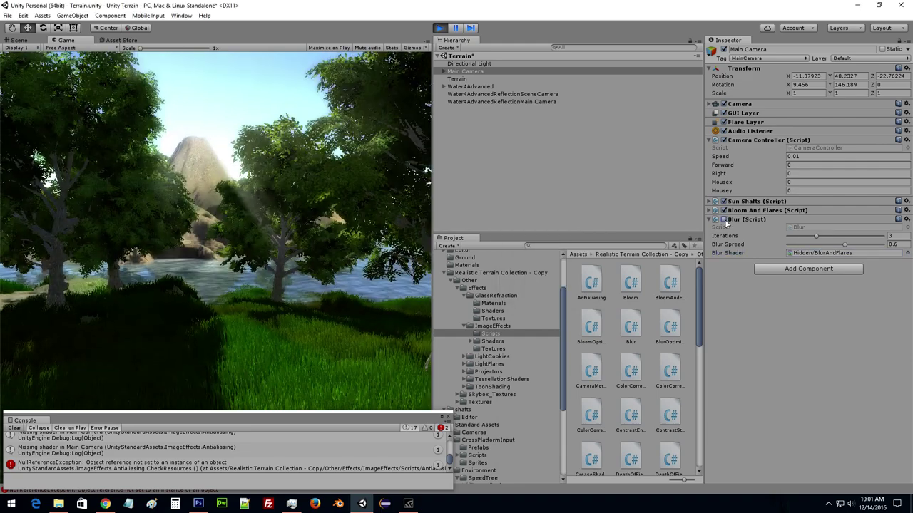
pyautogui.click(724, 220)
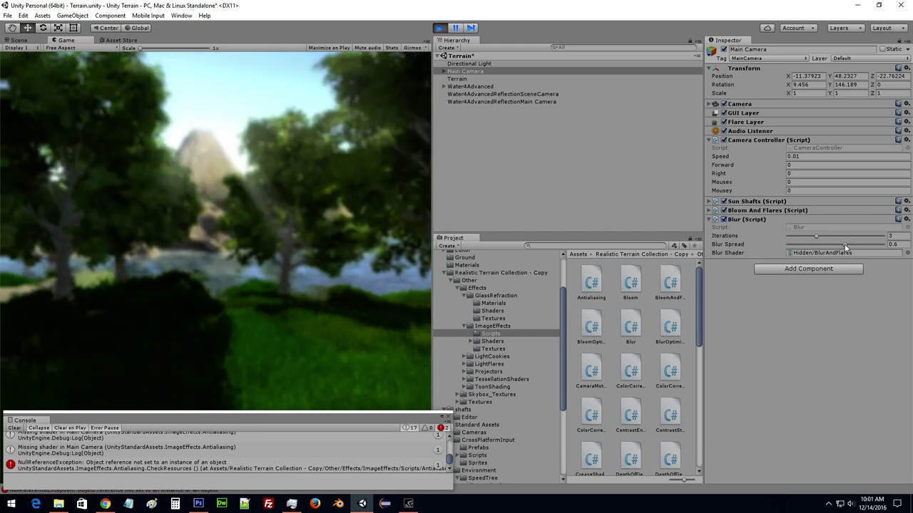
# Try different Blur Iterations and Blur Spread values, ending at Iterations 0 and Spread 1.
pyautogui.moveTo(845, 247); pyautogui.dragTo(780, 248)
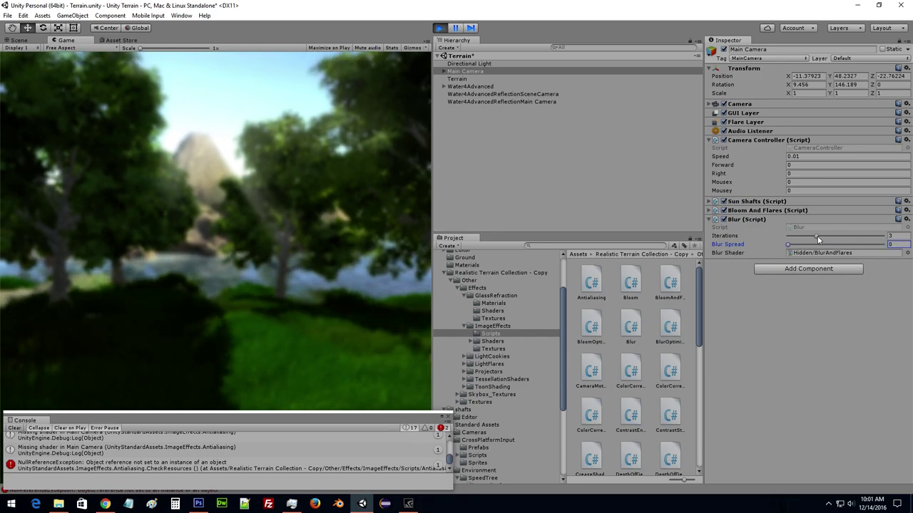
pyautogui.moveTo(817, 236); pyautogui.dragTo(789, 237)
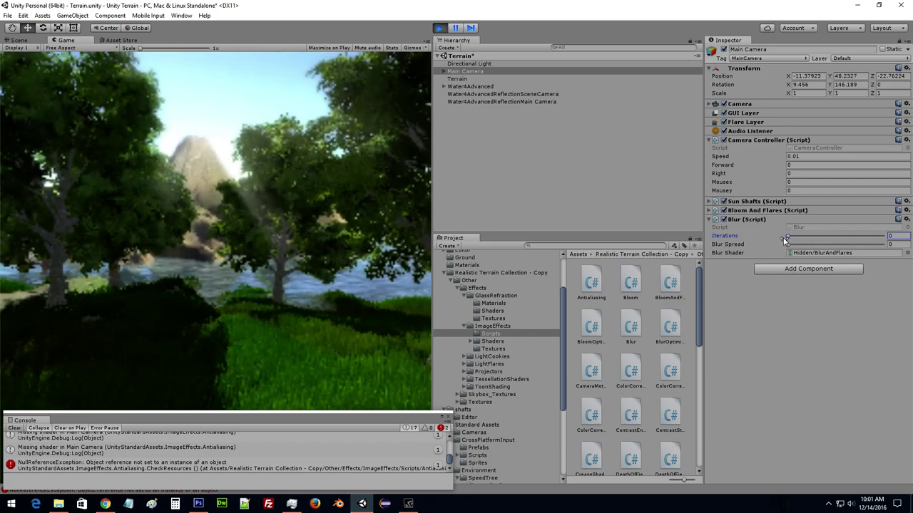
pyautogui.moveTo(782, 236)
pyautogui.mouseDown()
pyautogui.moveTo(823, 235)
pyautogui.moveTo(772, 248)
pyautogui.mouseUp()
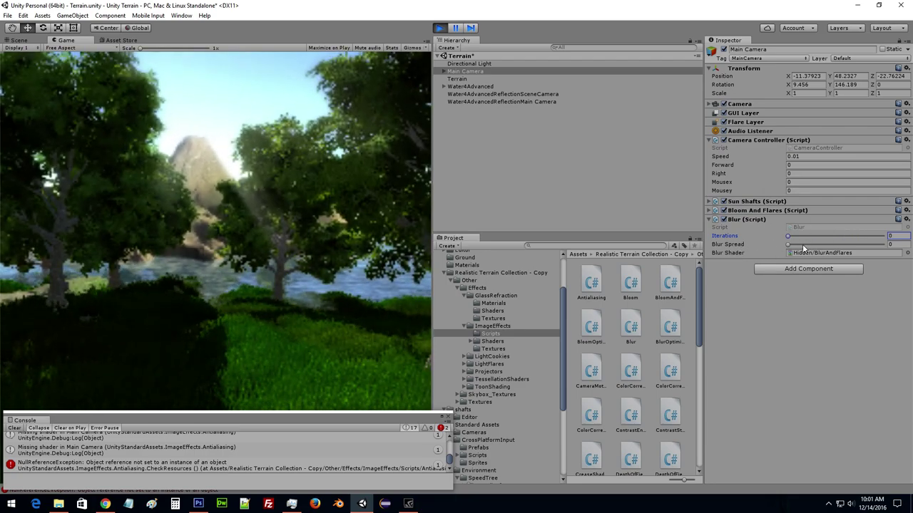
pyautogui.moveTo(788, 245); pyautogui.dragTo(884, 245)
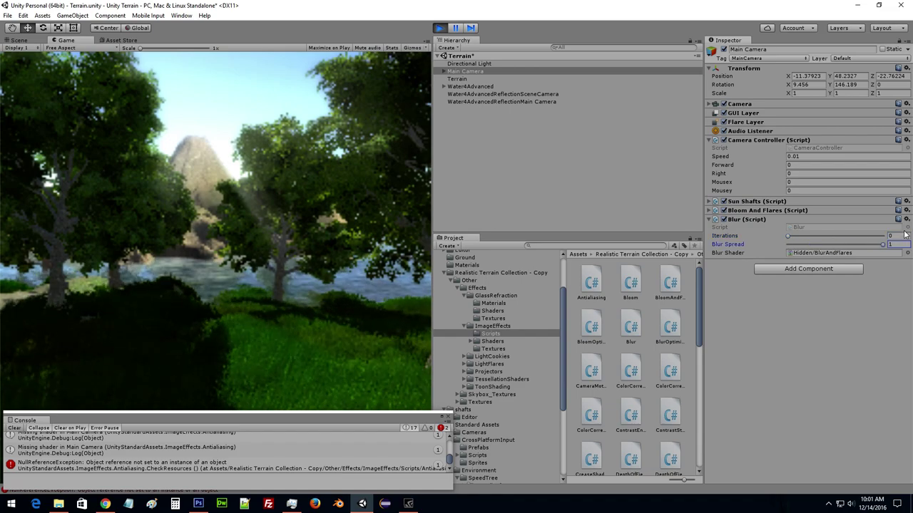
# Remove the Blur component and drag the DepthOfField script onto the Main Camera.
pyautogui.rightClick(762, 221)
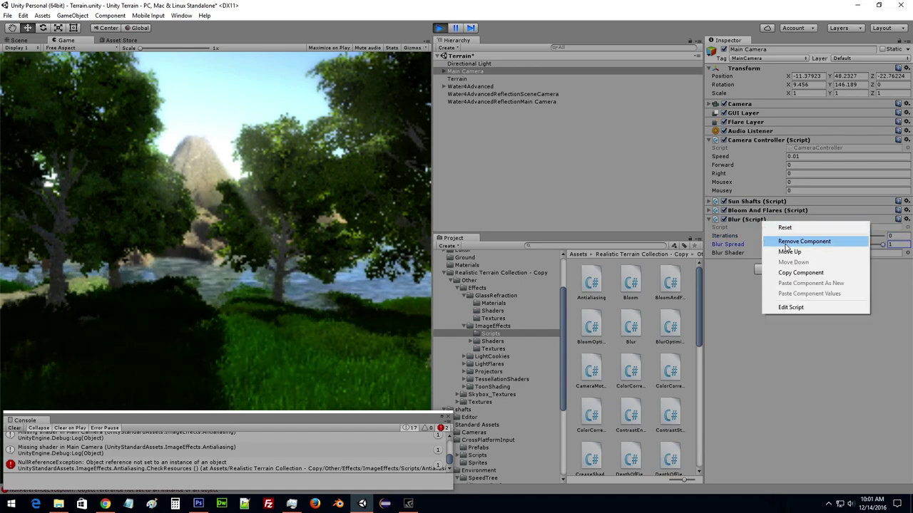
pyautogui.click(786, 242)
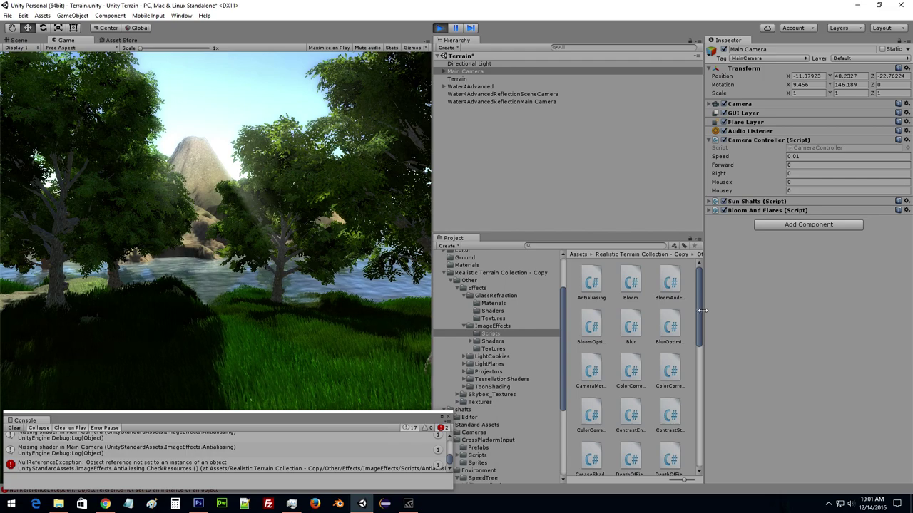
pyautogui.moveTo(699, 313); pyautogui.dragTo(700, 318)
pyautogui.scroll(-1, 699, 318)
pyautogui.scroll(-1, 697, 318)
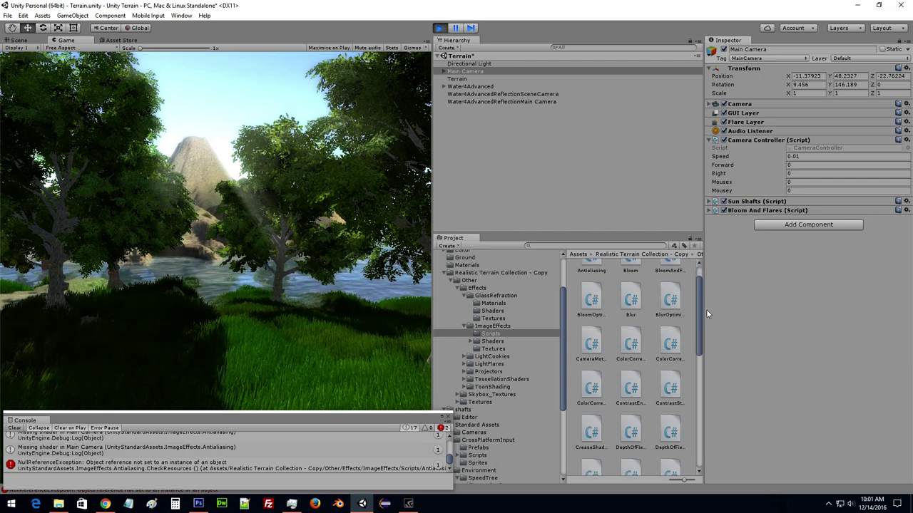
pyautogui.scroll(-5, 696, 314)
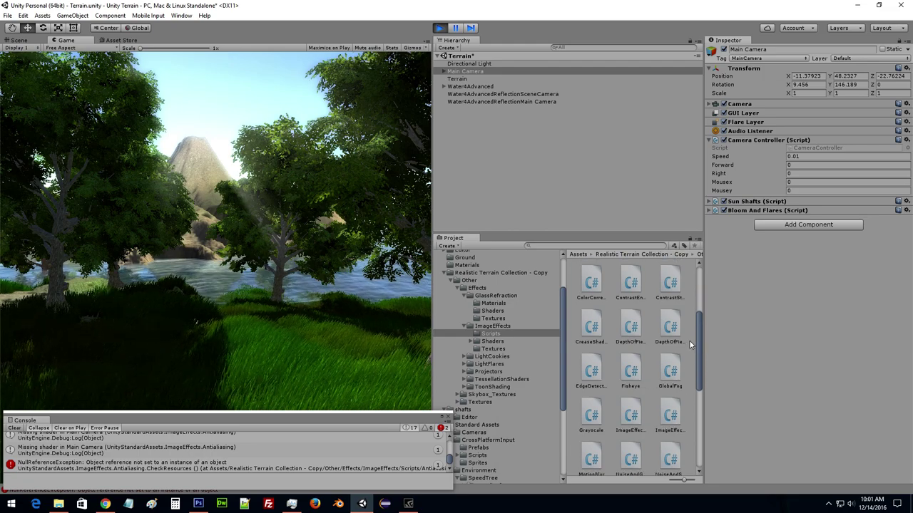
pyautogui.moveTo(630, 327); pyautogui.dragTo(756, 318)
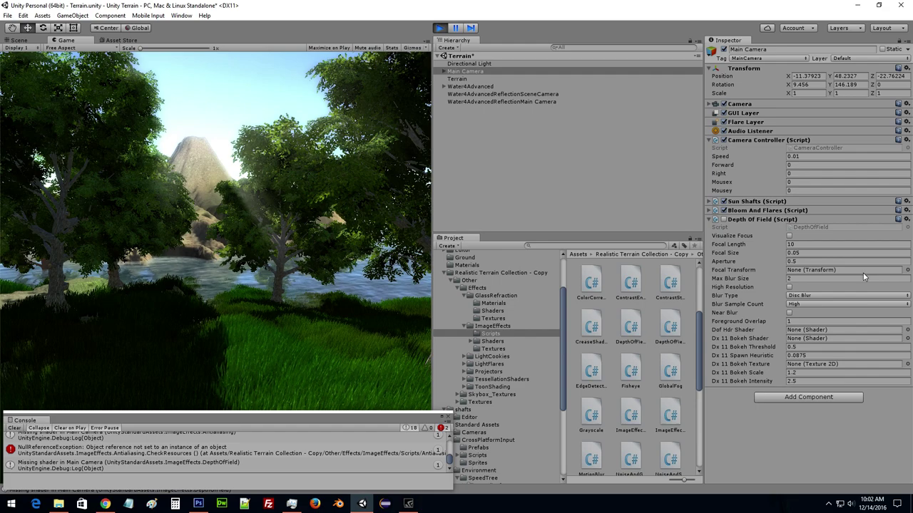
# Search the Dof Hdr Shader picker for 'hdr' and 'dof' without choosing, then remove Depth Of Field.
pyautogui.click(907, 330)
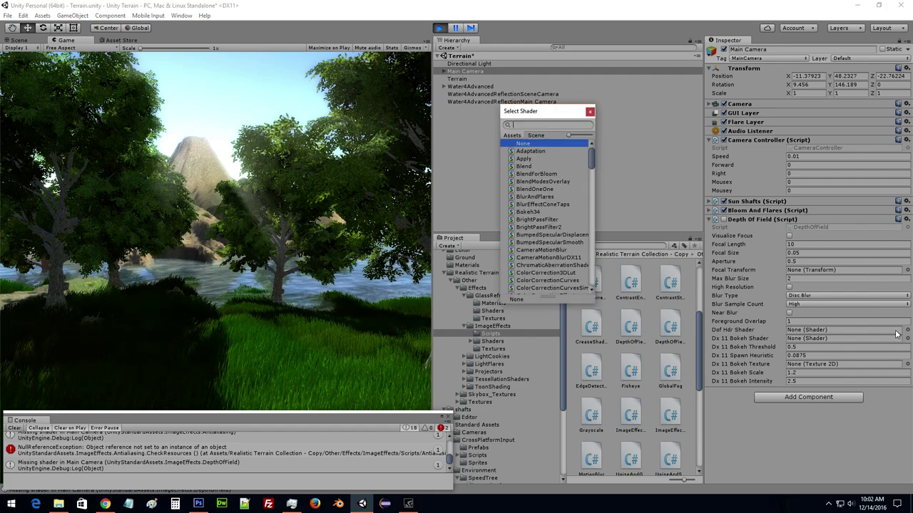
pyautogui.write('hdr')
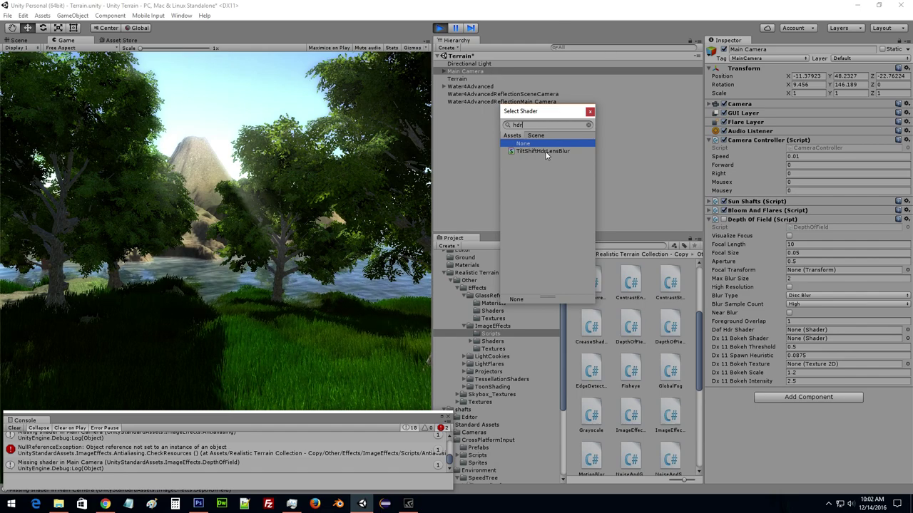
pyautogui.press('BackSpace')
pyautogui.press('BackSpace')
pyautogui.press('BackSpace')
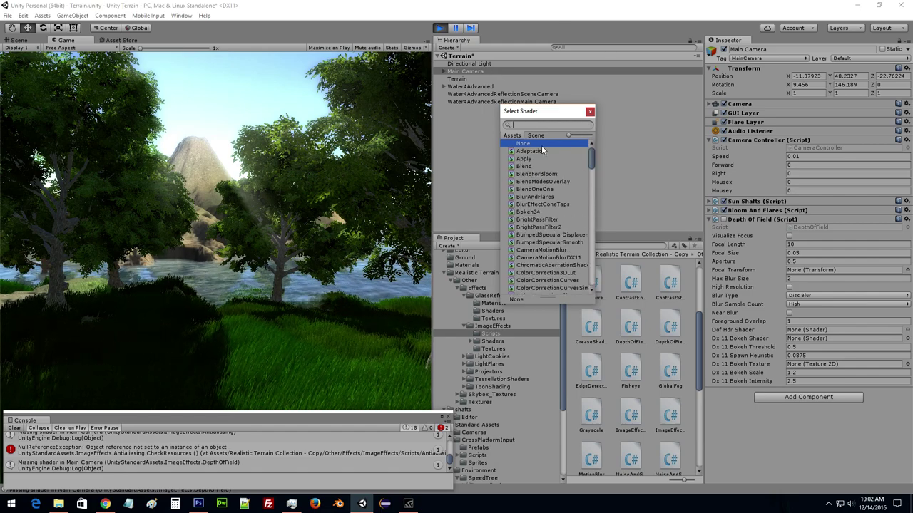
pyautogui.write('dof')
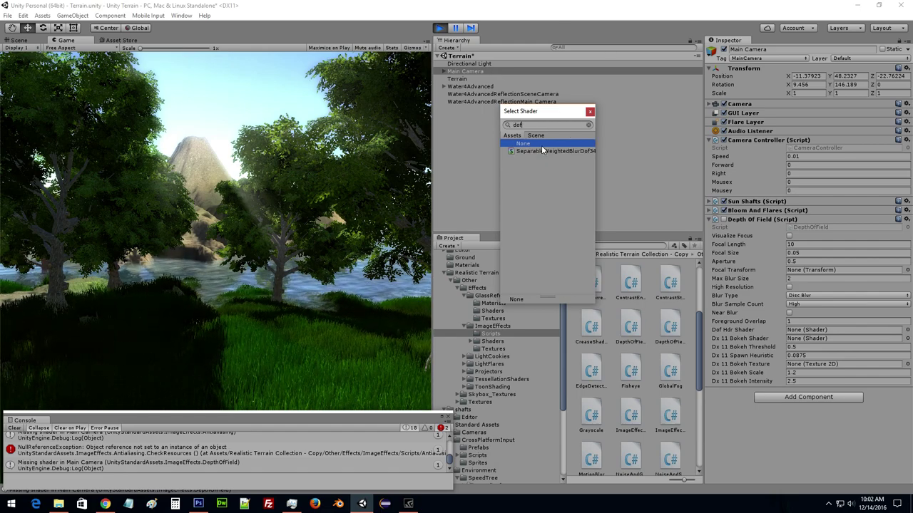
pyautogui.press('BackSpace')
pyautogui.press('BackSpace')
pyautogui.press('BackSpace')
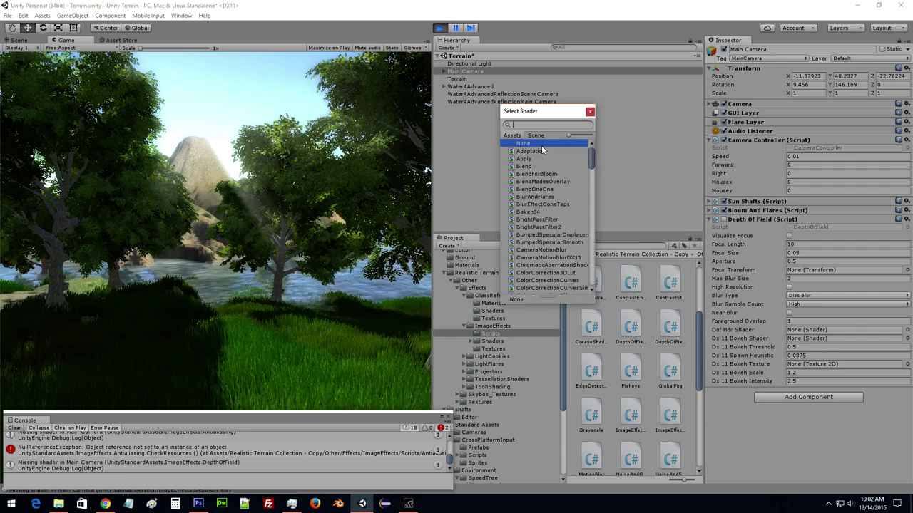
pyautogui.press('Escape')
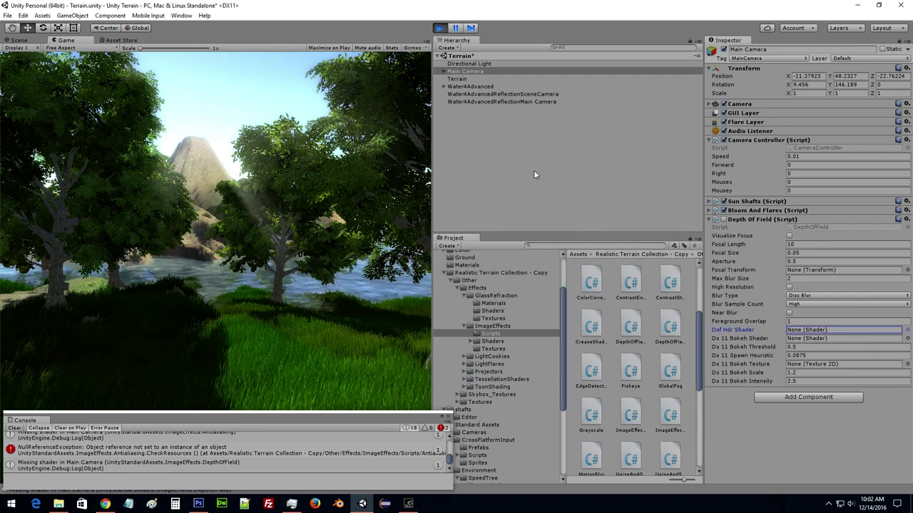
pyautogui.rightClick(742, 219)
pyautogui.click(754, 238)
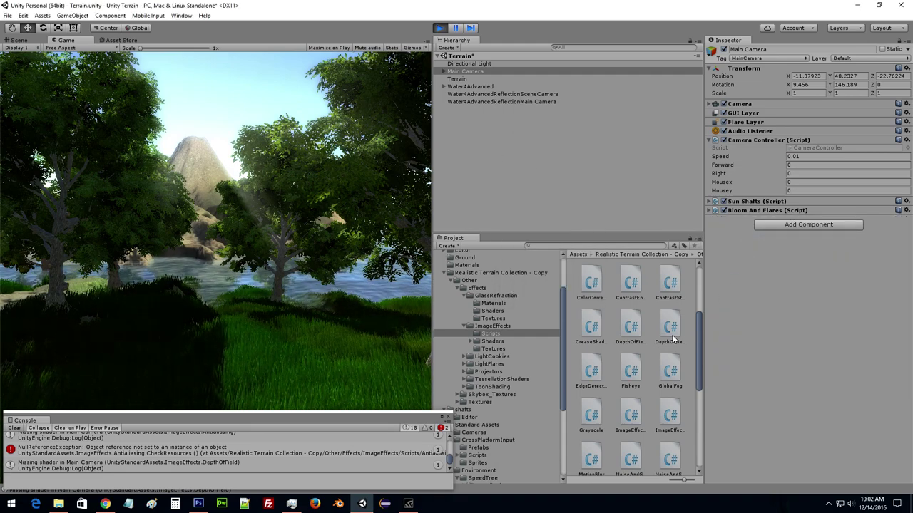
# Add the deprecated Depth Of Field script and set its Bokeh Shader to Bokeh34.
pyautogui.moveTo(672, 340); pyautogui.dragTo(742, 326)
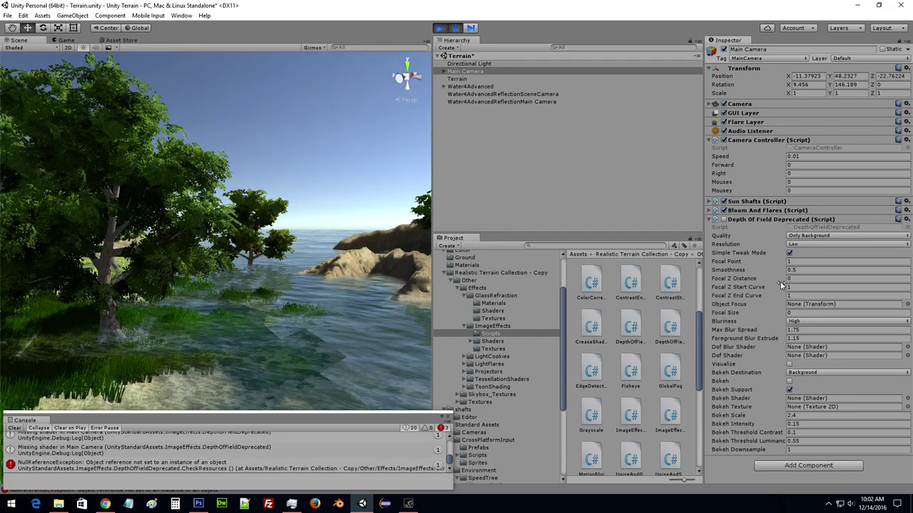
pyautogui.click(907, 399)
pyautogui.write('bo')
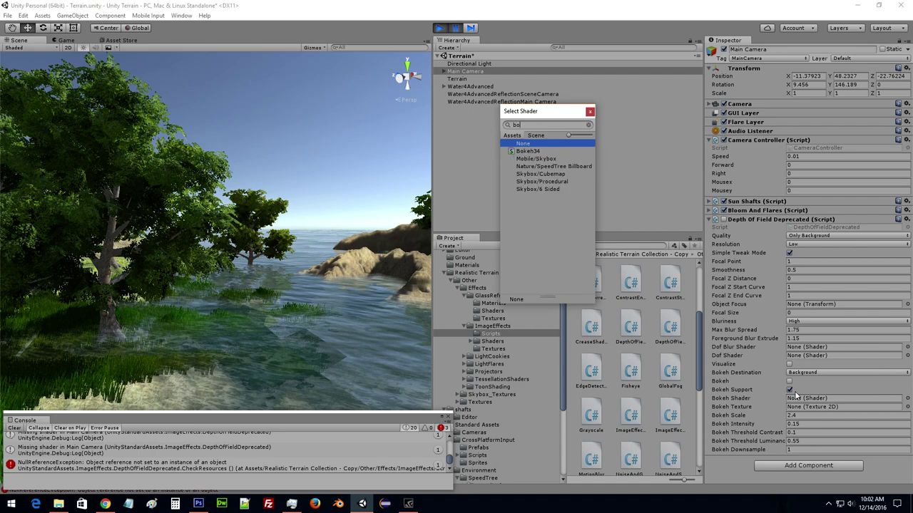
pyautogui.press('Down')
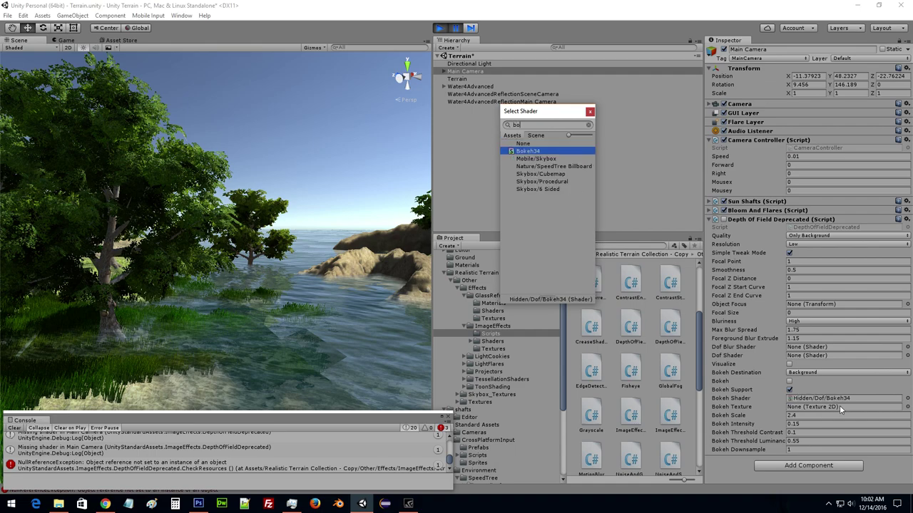
# Set the Bokeh Texture to HexShape.
pyautogui.click(907, 407)
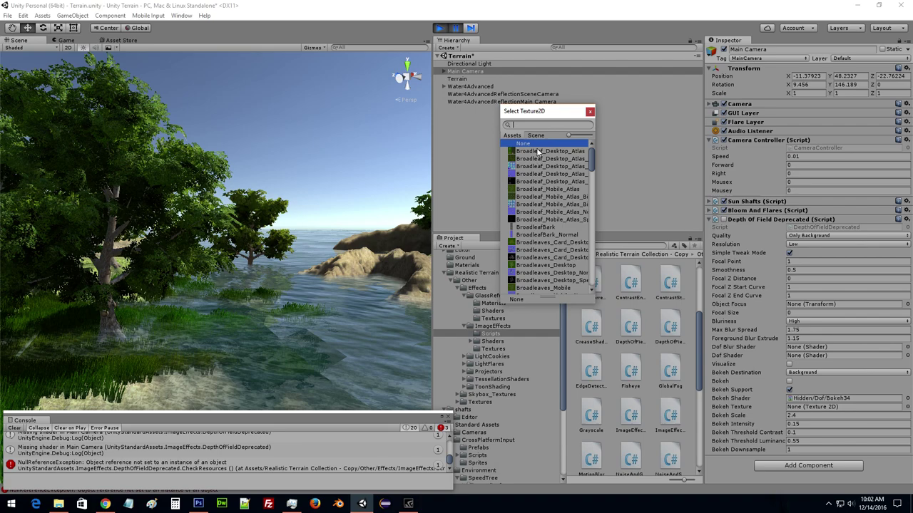
pyautogui.scroll(-5, 541, 181)
pyautogui.scroll(-5, 540, 167)
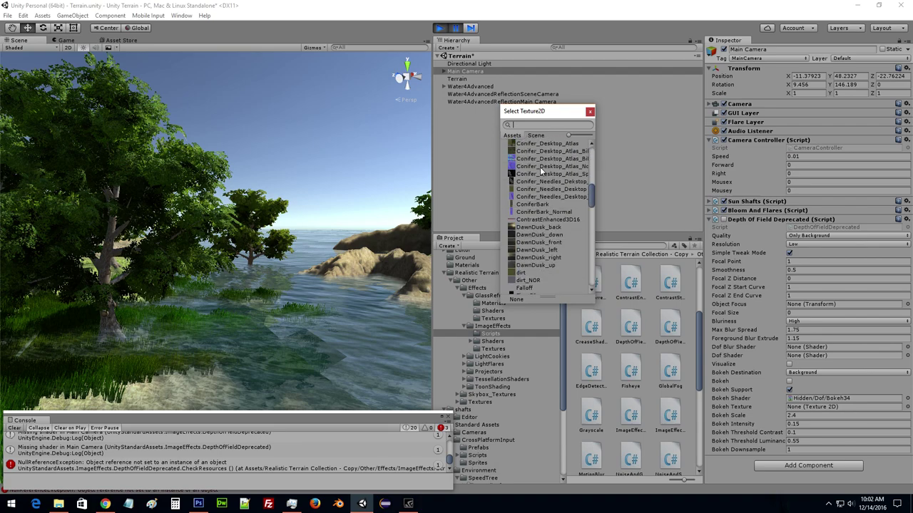
pyautogui.scroll(-5, 540, 167)
pyautogui.scroll(-5, 543, 185)
pyautogui.scroll(-5, 544, 195)
pyautogui.scroll(-5, 544, 198)
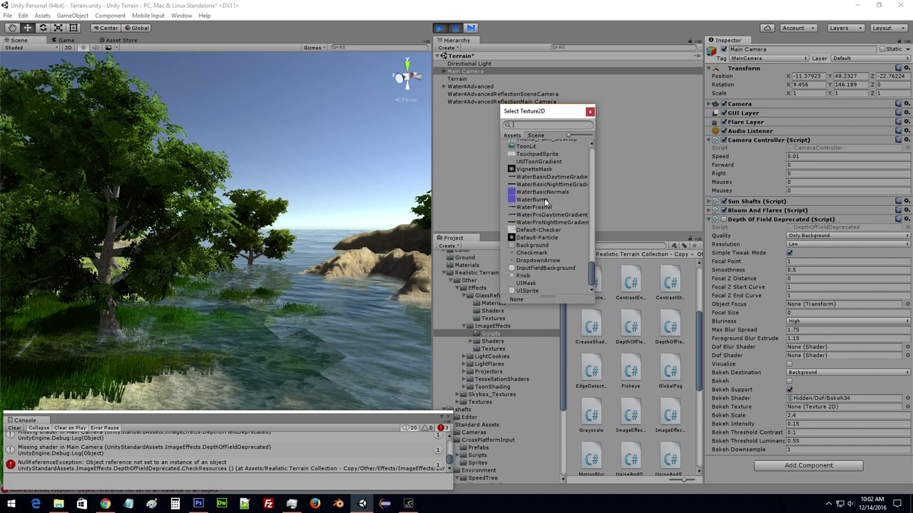
pyautogui.scroll(3, 539, 243)
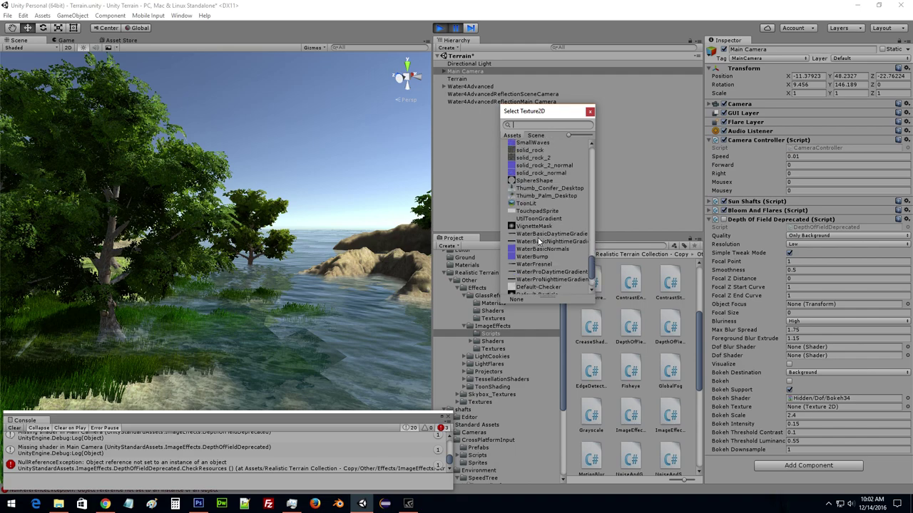
pyautogui.write('hex')
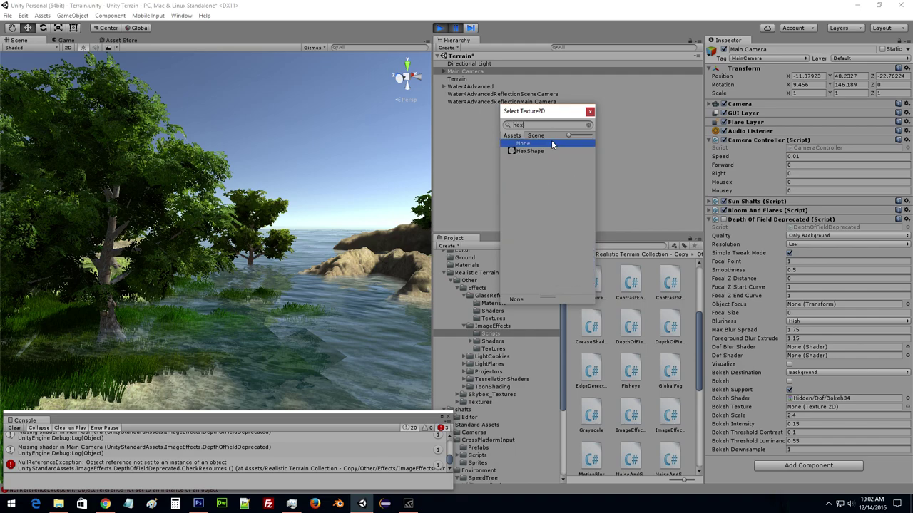
pyautogui.click(525, 151)
pyautogui.click(590, 112)
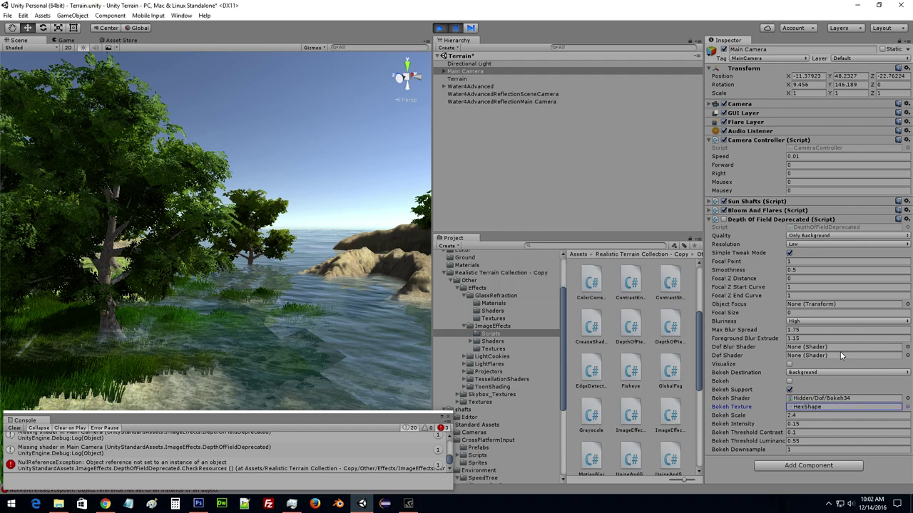
# Set Dof Blur Shader to Hidden/RadialBlur and Dof Shader to SeparableWeightedBlurDof34.
pyautogui.click(908, 347)
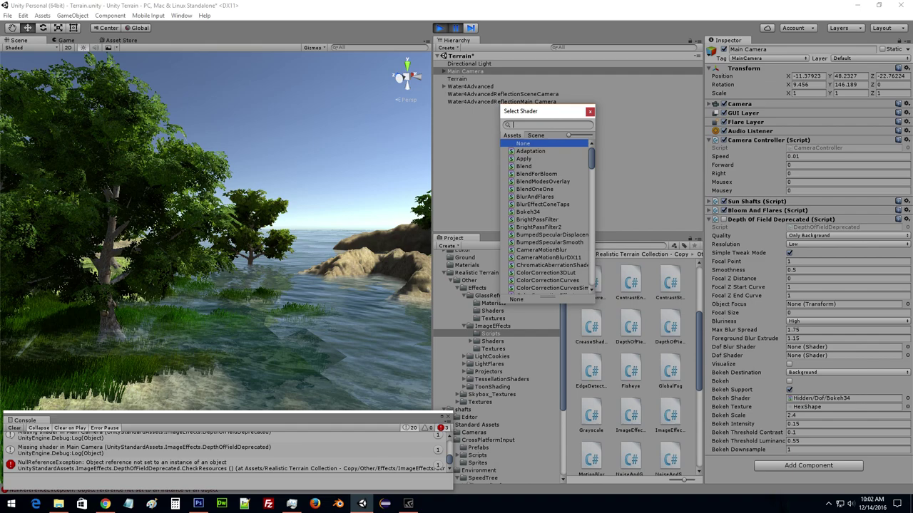
pyautogui.write('blur')
pyautogui.press('Down')
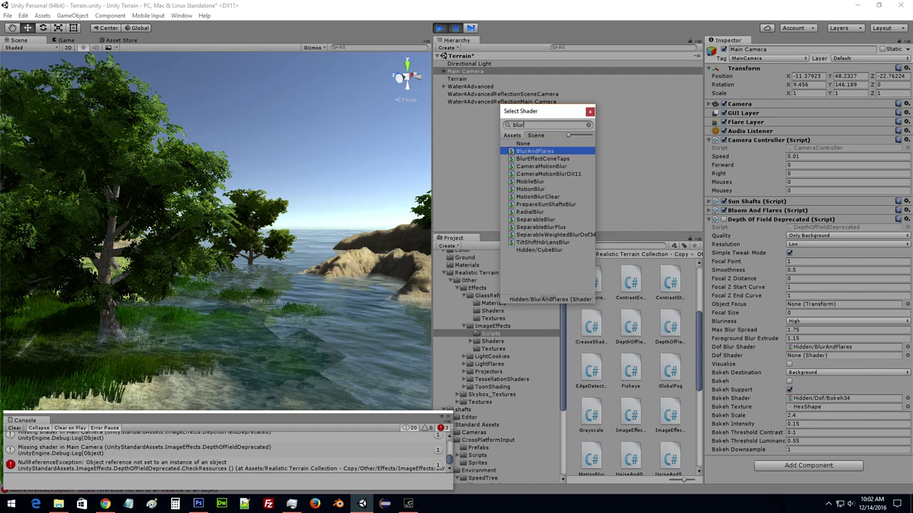
pyautogui.press('Down')
pyautogui.press('Down')
pyautogui.press('Down')
pyautogui.press('Down')
pyautogui.press('Down')
pyautogui.press('Down')
pyautogui.press('Down')
pyautogui.press('Return')
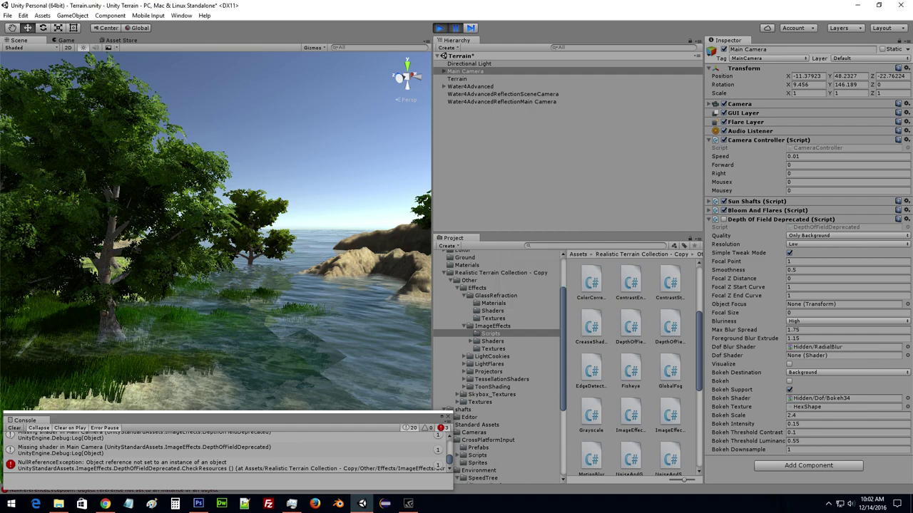
pyautogui.click(907, 355)
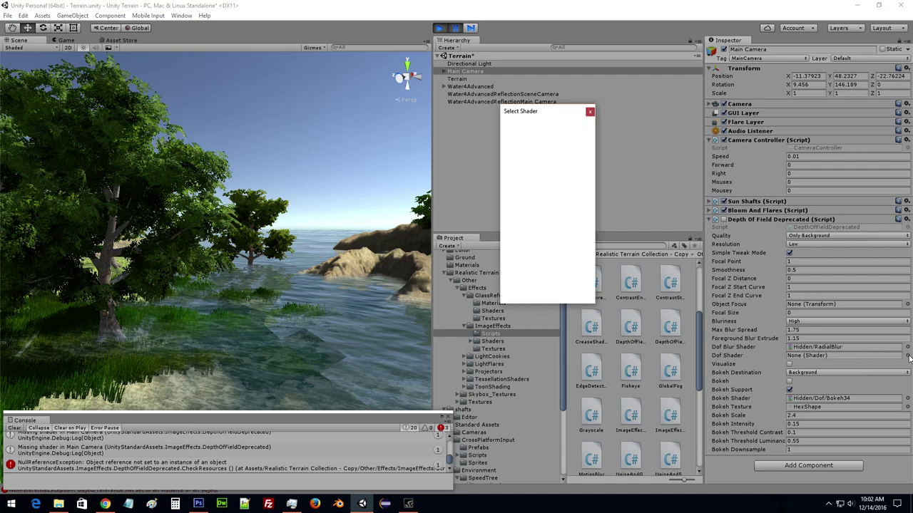
pyautogui.write('dof')
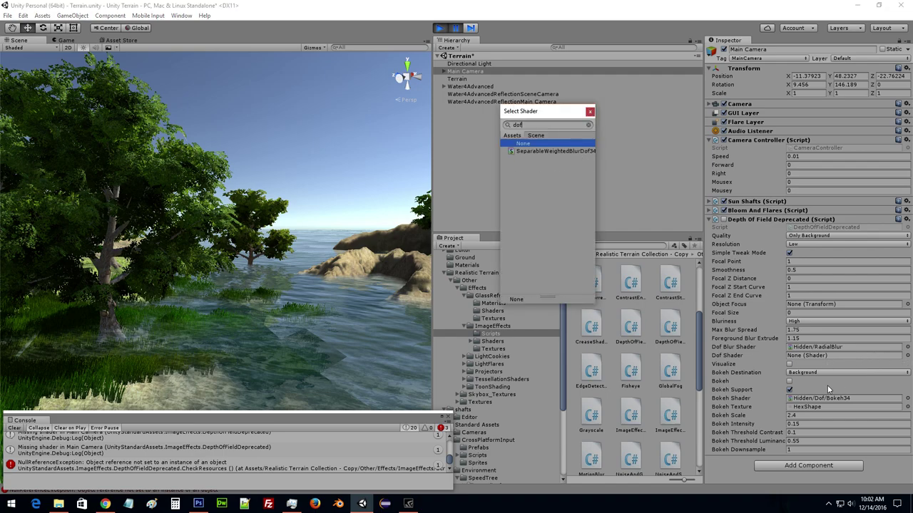
pyautogui.press('Down')
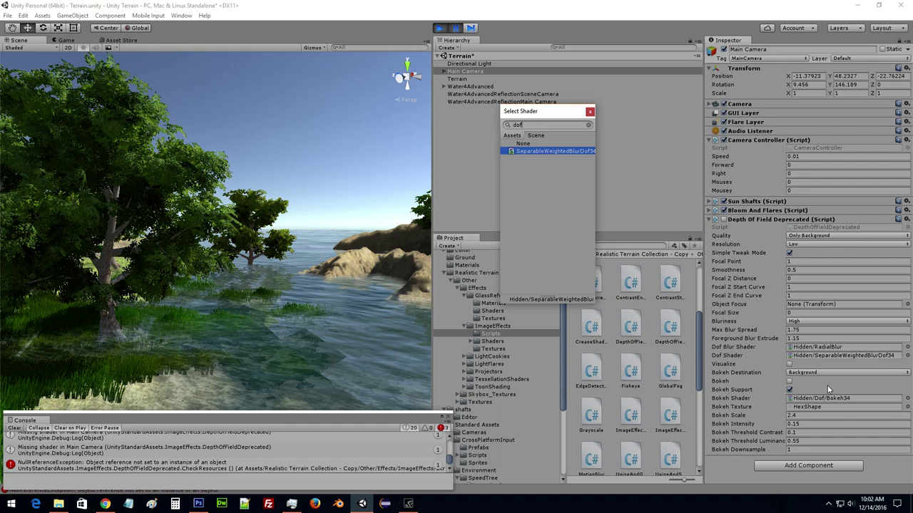
pyautogui.press('Return')
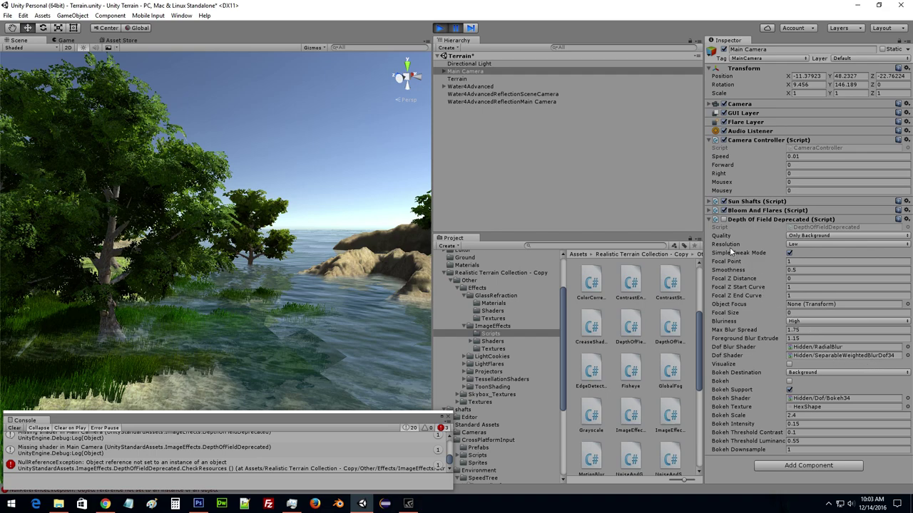
# Enter play mode, reselect the Main Camera and enable its Depth Of Field Deprecated component.
pyautogui.click(453, 28)
pyautogui.hotkey('ctrl', 's')
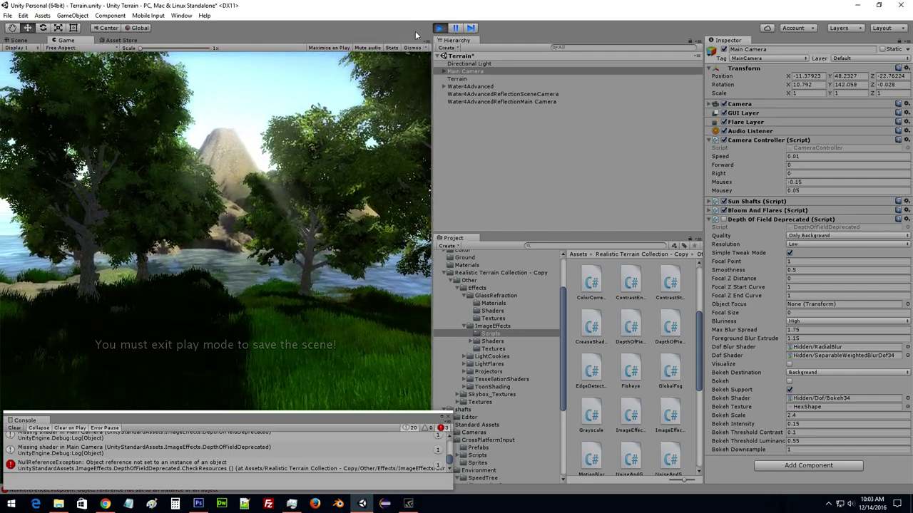
pyautogui.hotkey('alt', 'Tab')
pyautogui.click(592, 194)
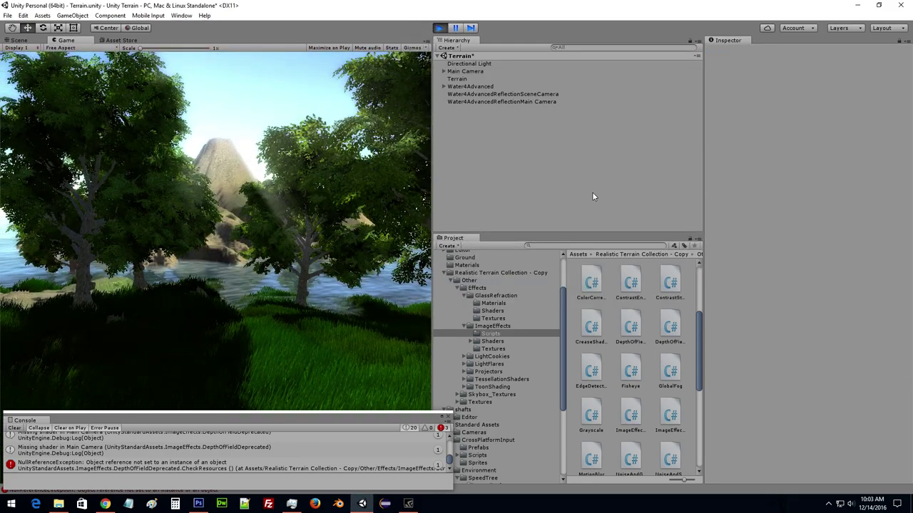
pyautogui.click(464, 71)
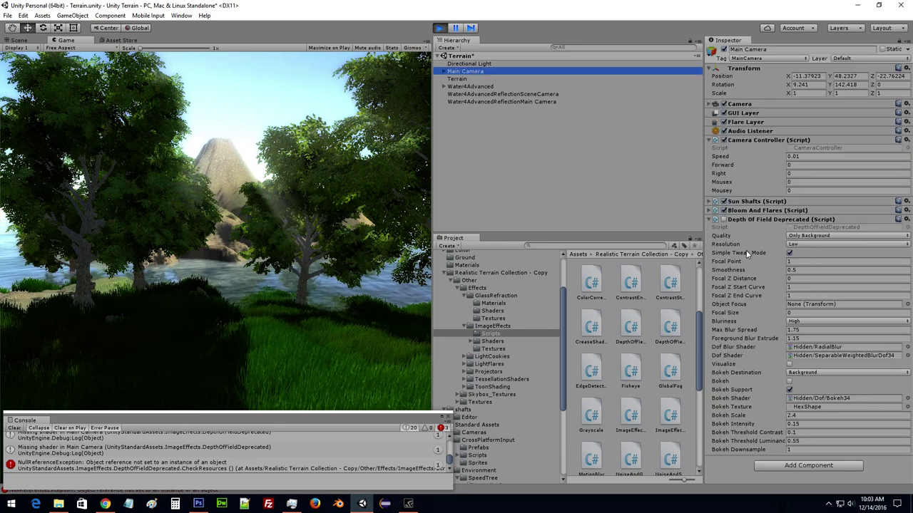
pyautogui.click(722, 219)
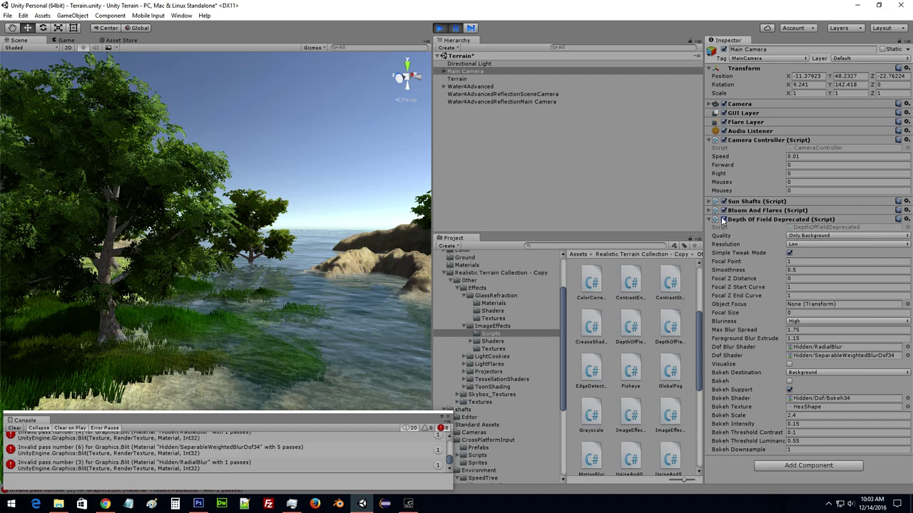
# Switch the Dof Blur Shader to SeparableBlur, then pause the running scene.
pyautogui.click(907, 347)
pyautogui.scroll(3, 535, 189)
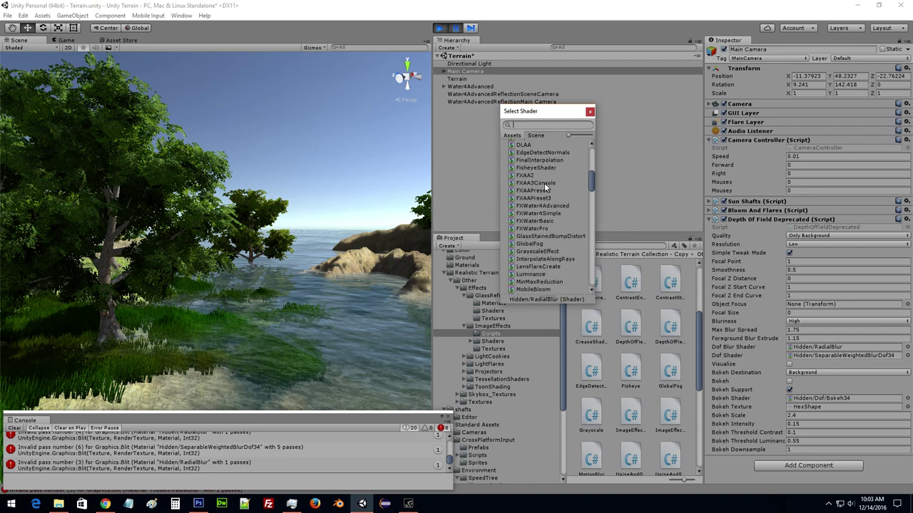
pyautogui.scroll(3, 544, 187)
pyautogui.write('blur')
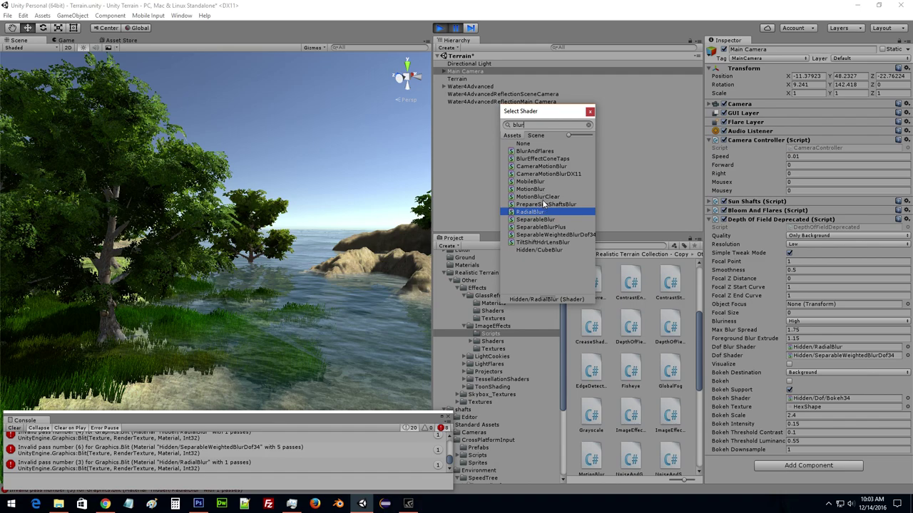
pyautogui.click(545, 220)
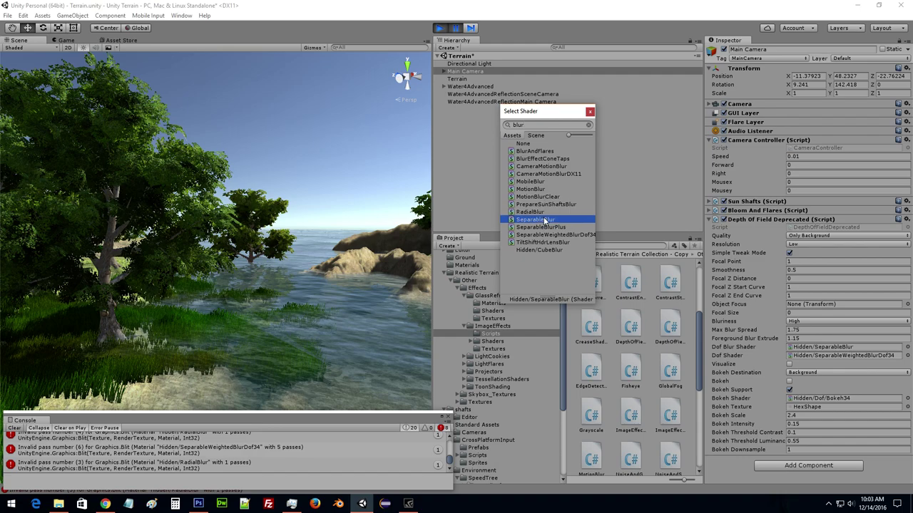
pyautogui.click(591, 113)
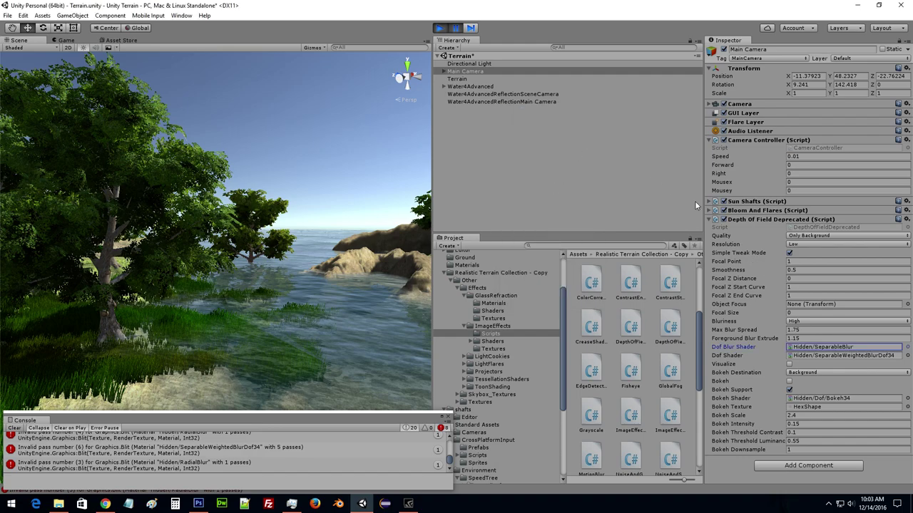
pyautogui.click(455, 29)
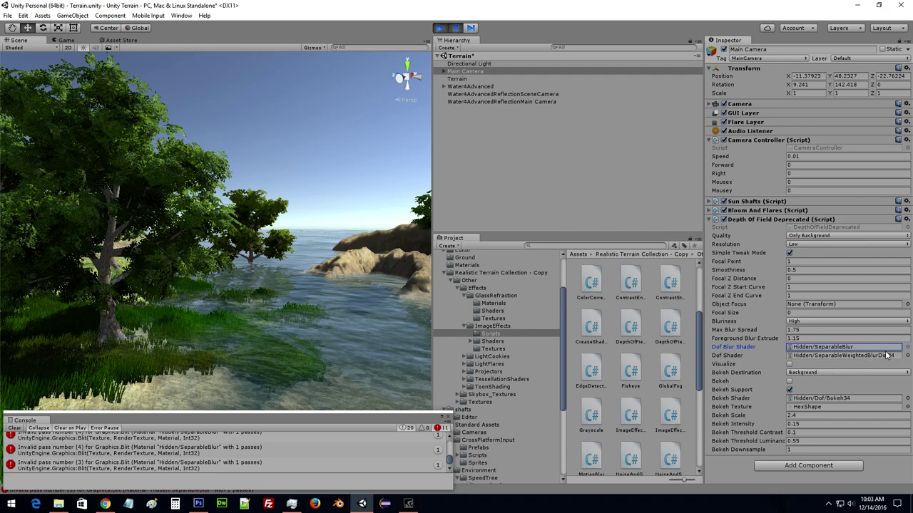
# Replace Depth Of Field with a Grayscale script using the GrayscaleEffect shader.
pyautogui.rightClick(744, 220)
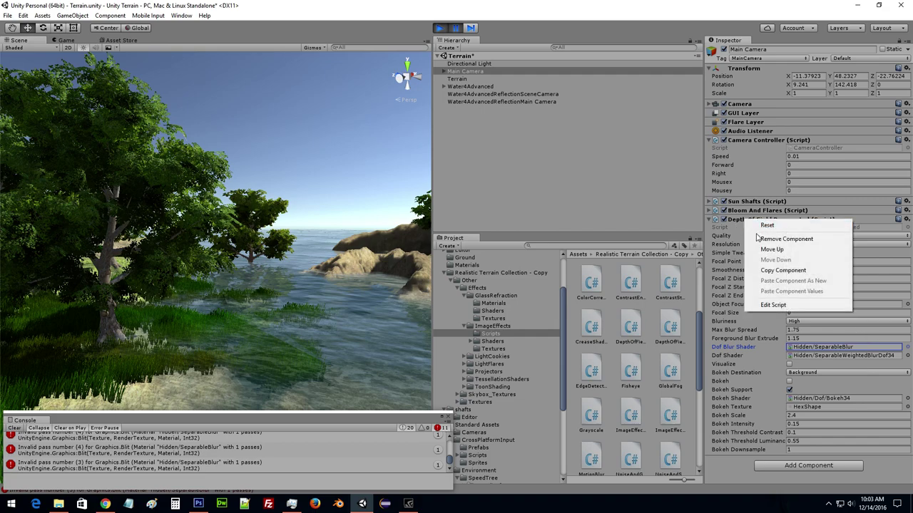
pyautogui.click(770, 238)
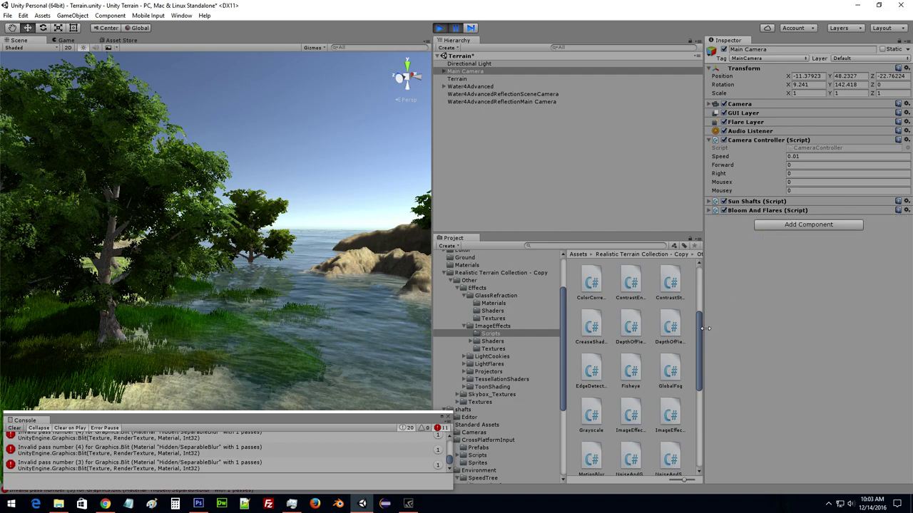
pyautogui.moveTo(698, 335); pyautogui.dragTo(694, 365)
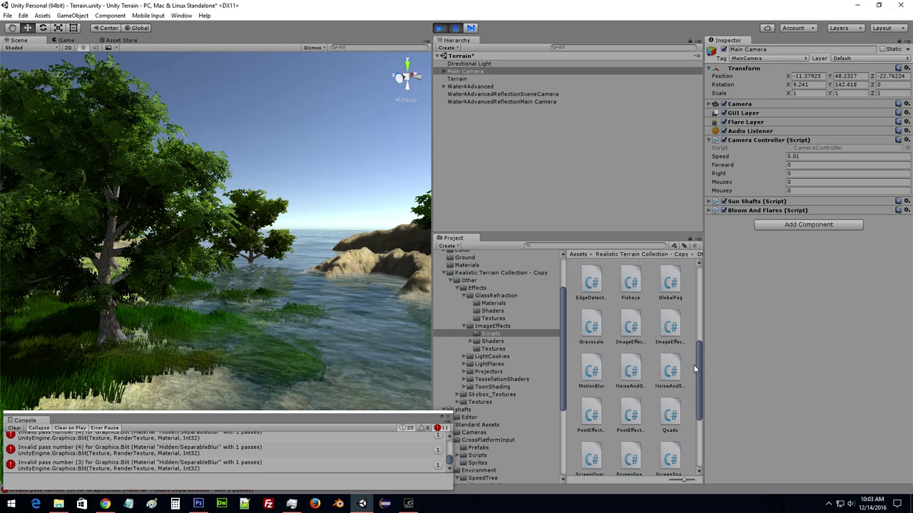
pyautogui.moveTo(693, 364); pyautogui.dragTo(696, 363)
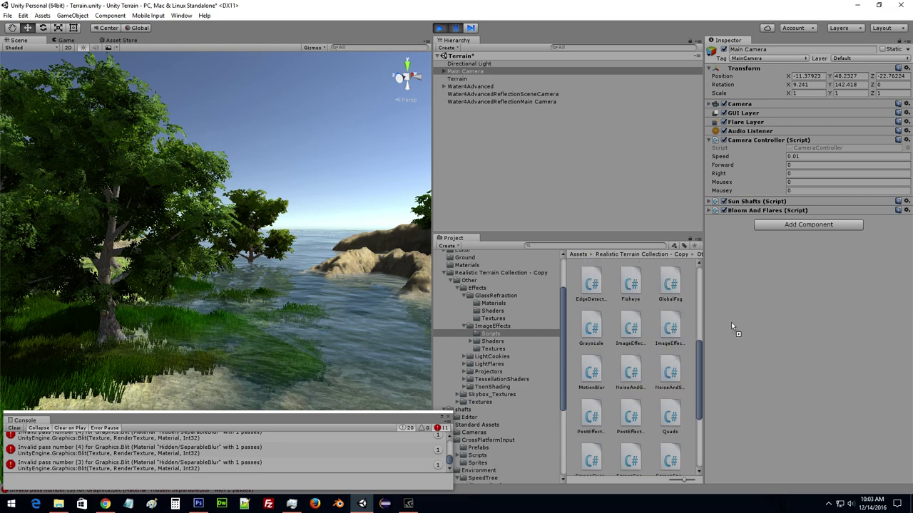
pyautogui.moveTo(591, 328); pyautogui.dragTo(763, 296)
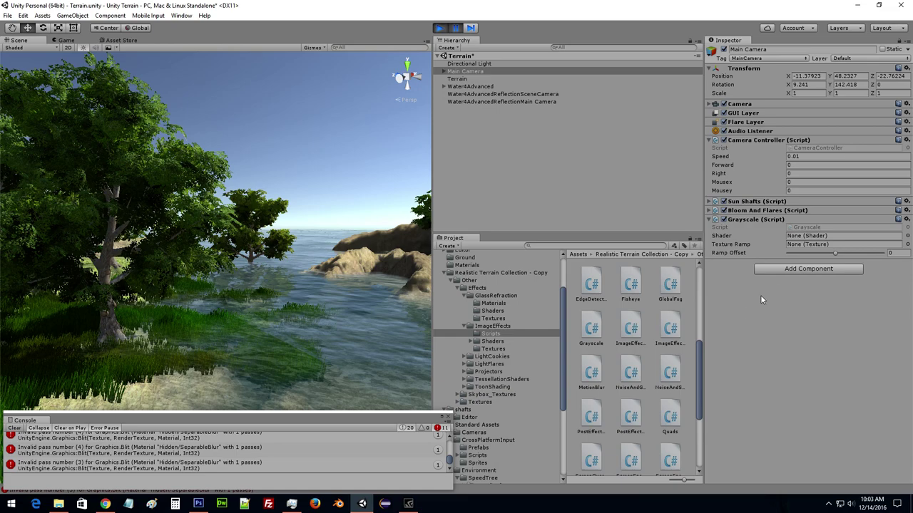
pyautogui.click(907, 235)
pyautogui.write('gr')
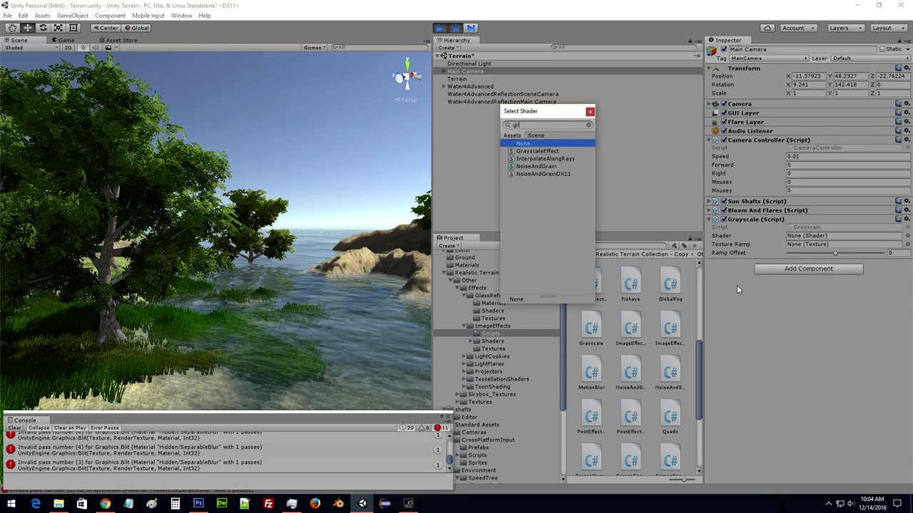
pyautogui.press('Down')
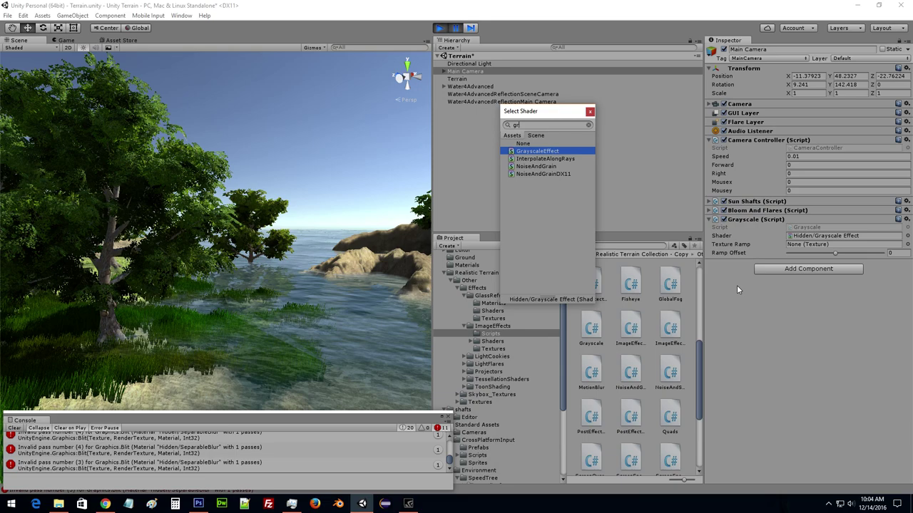
# Set the Grayscale Texture Ramp to the grayscale ramp texture.
pyautogui.click(906, 245)
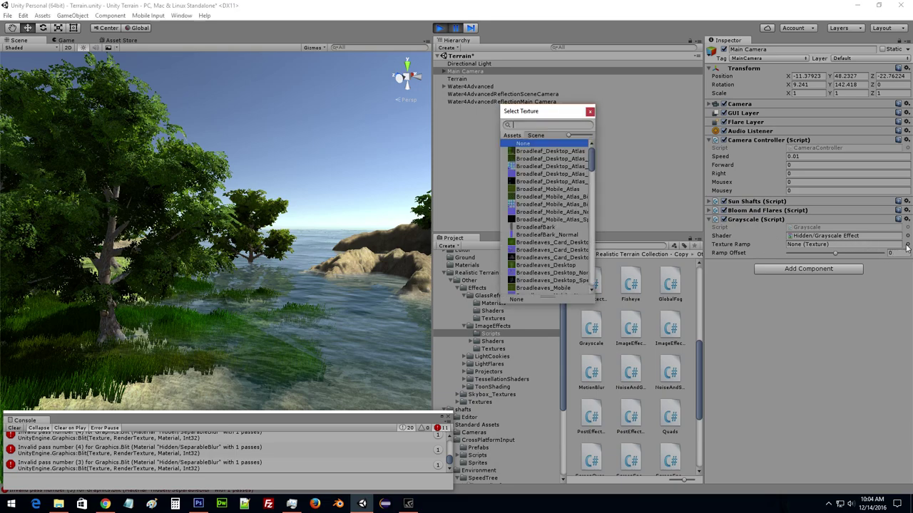
pyautogui.click(536, 135)
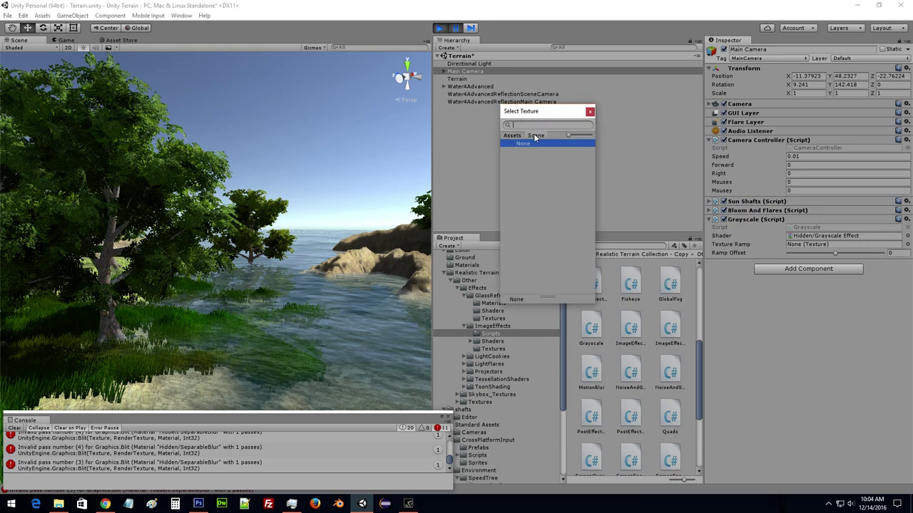
pyautogui.click(512, 135)
pyautogui.scroll(-3, 557, 181)
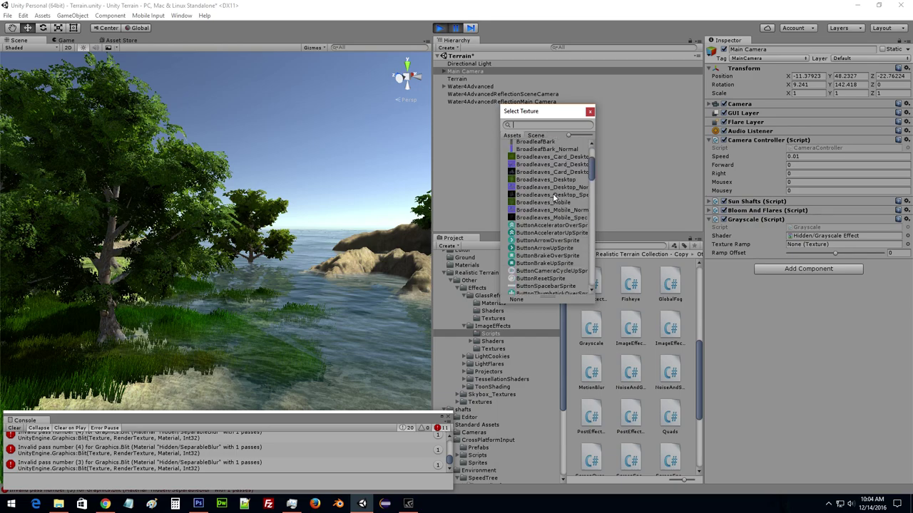
pyautogui.write('ra')
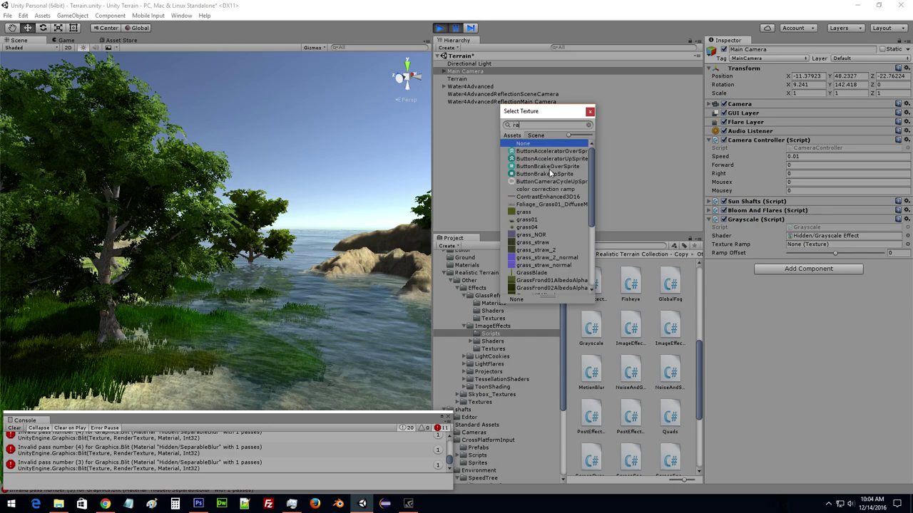
pyautogui.write('mp')
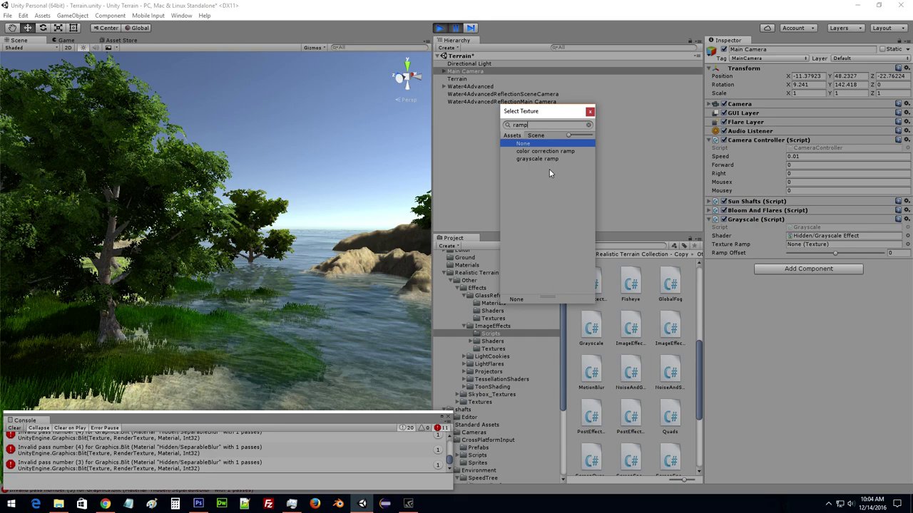
pyautogui.click(558, 158)
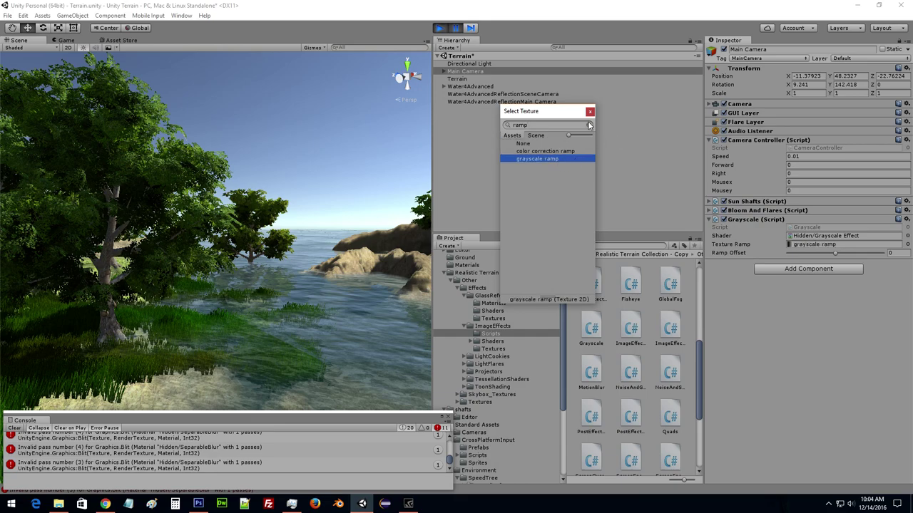
pyautogui.click(590, 112)
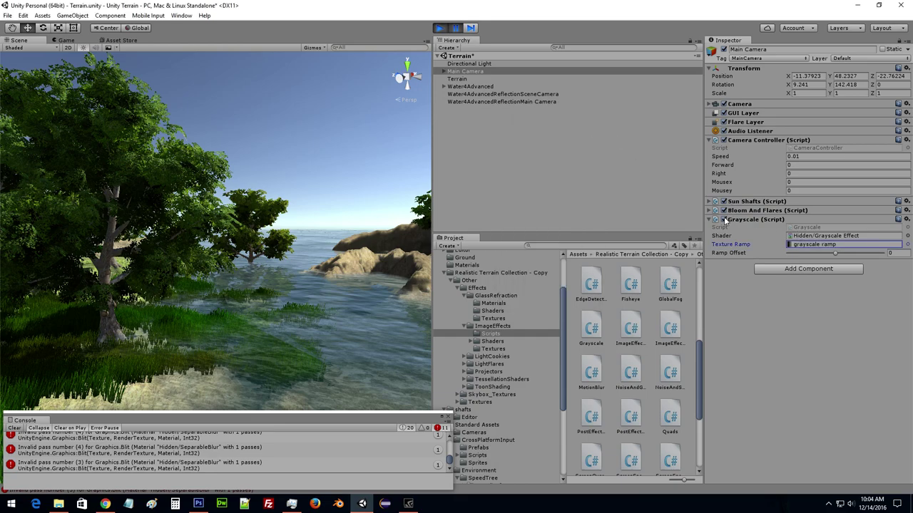
# Resume the game and nudge the Grayscale ramp offset to shift the grey tones.
pyautogui.click(455, 28)
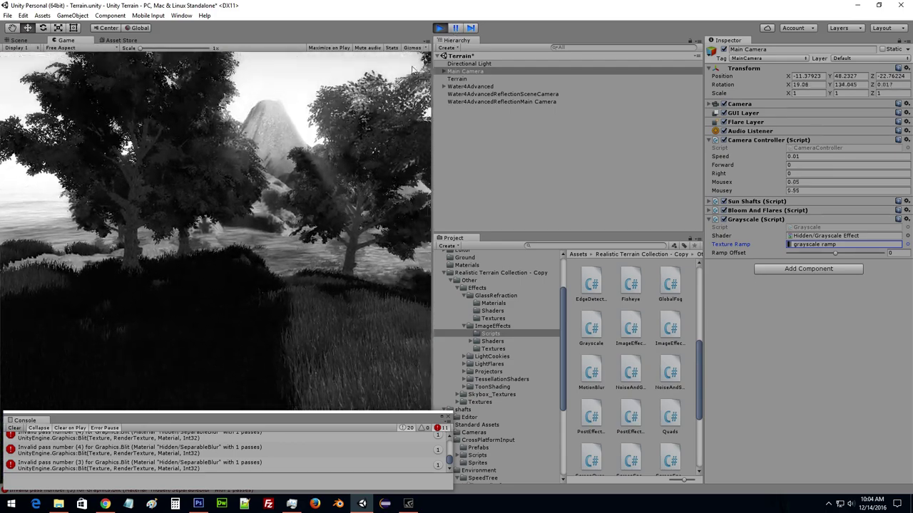
pyautogui.hotkey('alt', 'Tab')
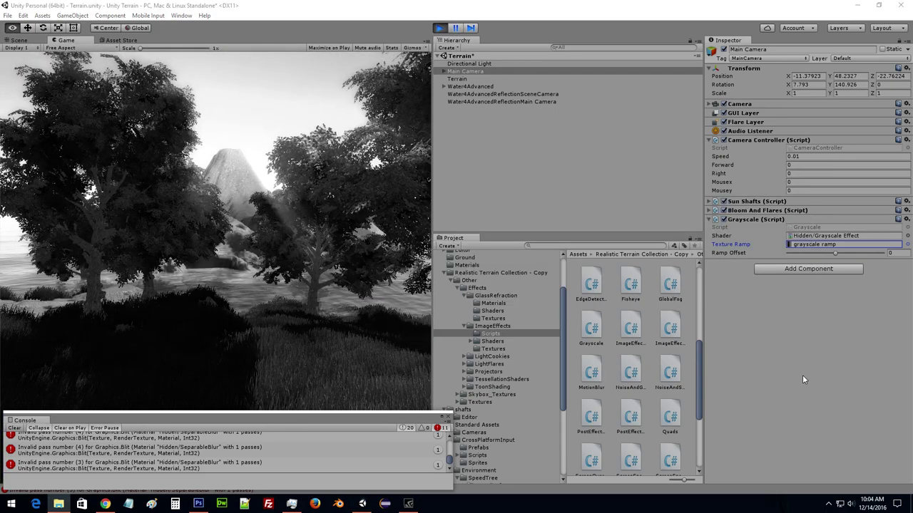
pyautogui.click(836, 252)
pyautogui.moveTo(836, 256)
pyautogui.mouseDown()
pyautogui.moveTo(859, 258)
pyautogui.moveTo(838, 258)
pyautogui.mouseUp()
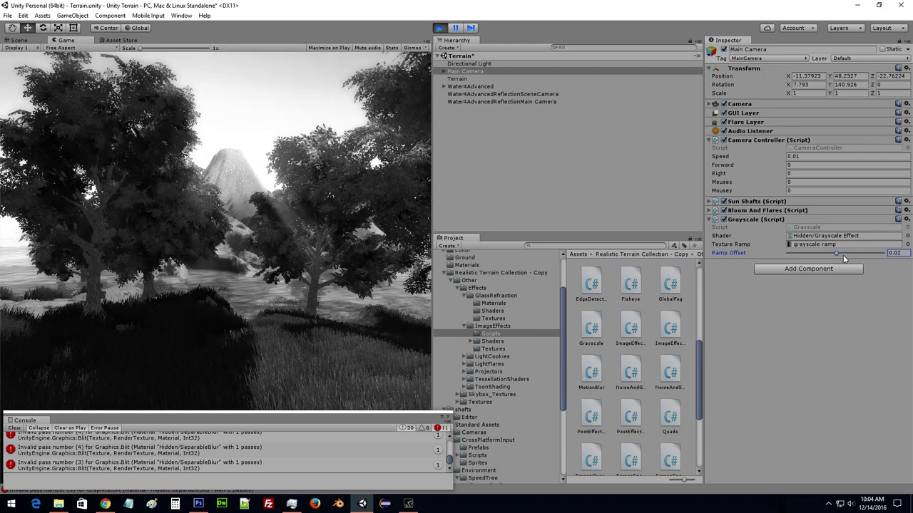
# Preview ramp textures from GrassFrond02AlbedoAlpha through Light, MotionBlurJitter, Neutral3D16 and Noise.
pyautogui.click(907, 243)
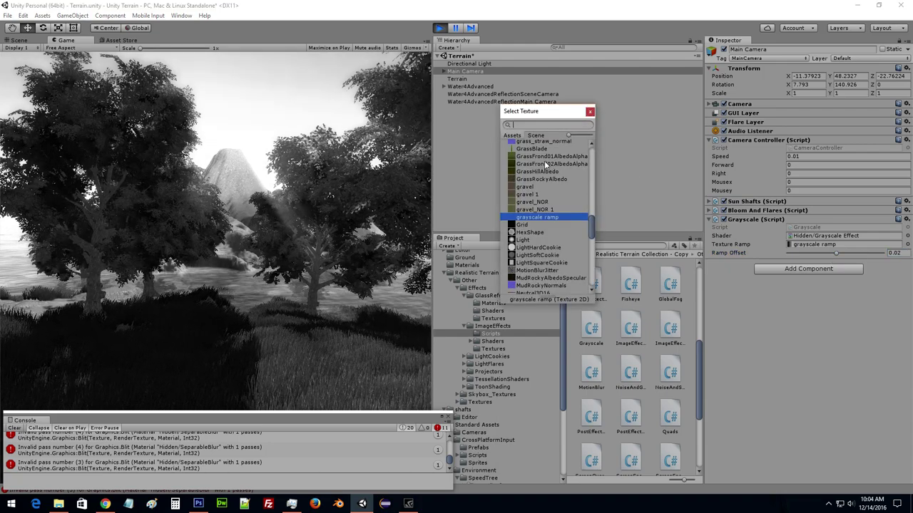
pyautogui.click(546, 164)
pyautogui.click(552, 157)
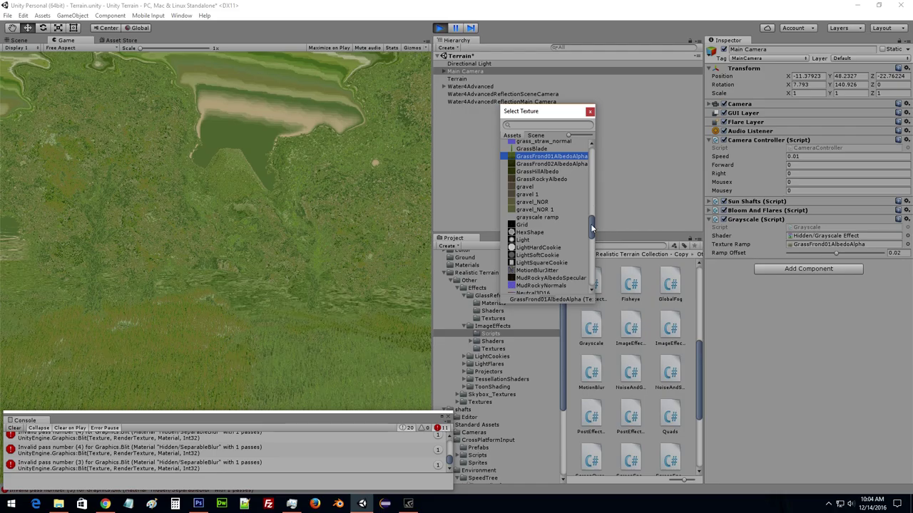
pyautogui.press('Down')
pyautogui.press('Down')
pyautogui.press('Down')
pyautogui.press('Down')
pyautogui.press('Down')
pyautogui.press('Down')
pyautogui.press('Down')
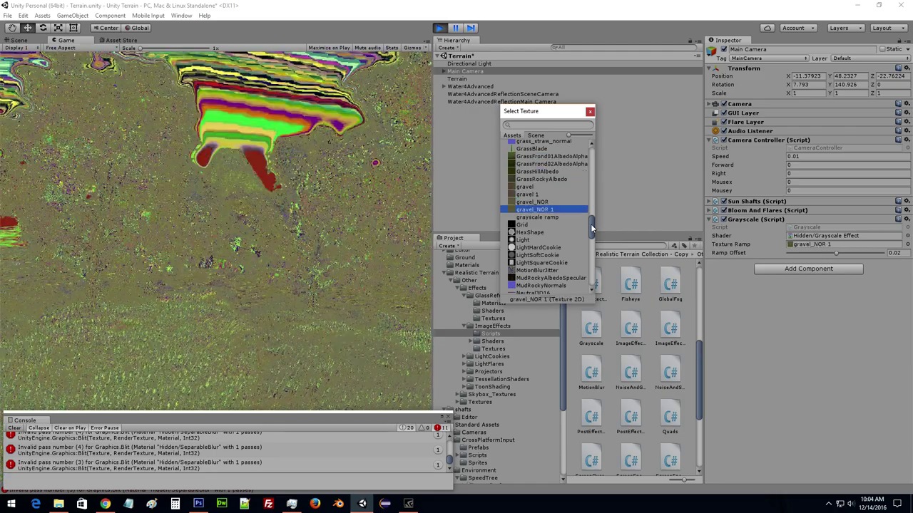
pyautogui.press('Down')
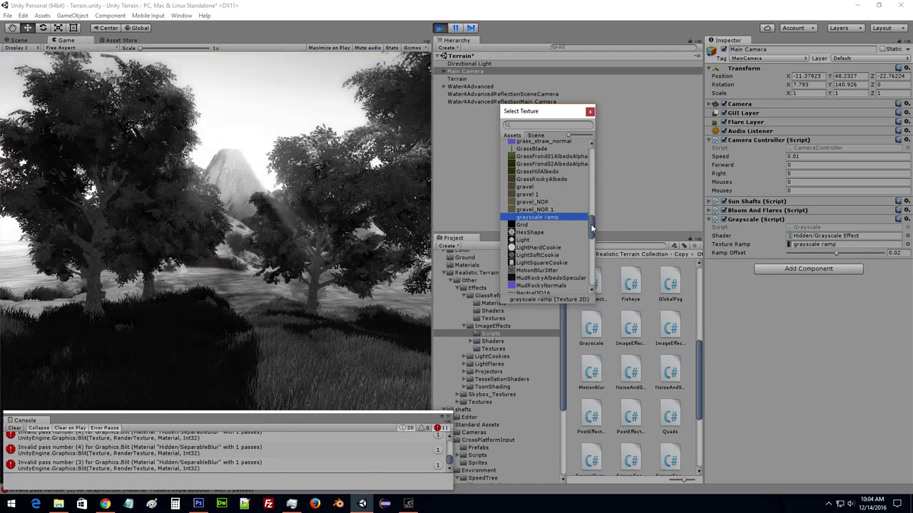
pyautogui.press('Down')
pyautogui.press('Down')
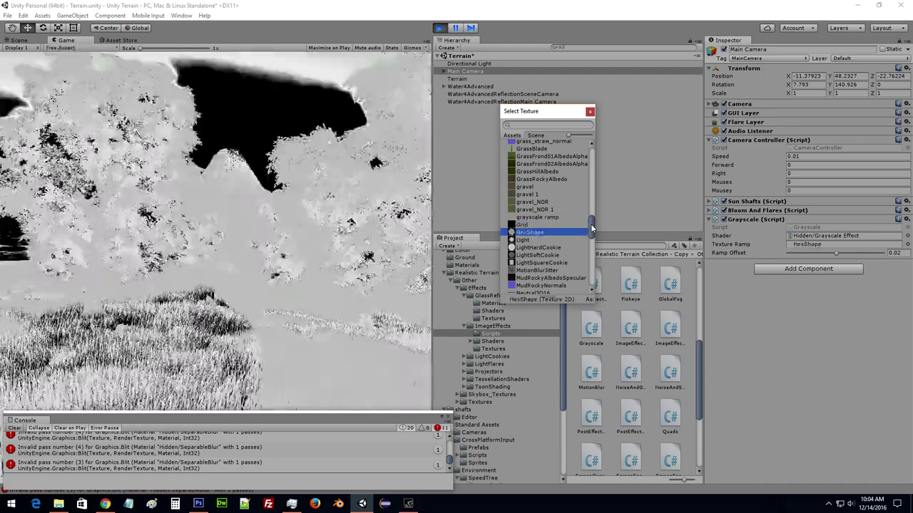
pyautogui.press('Down')
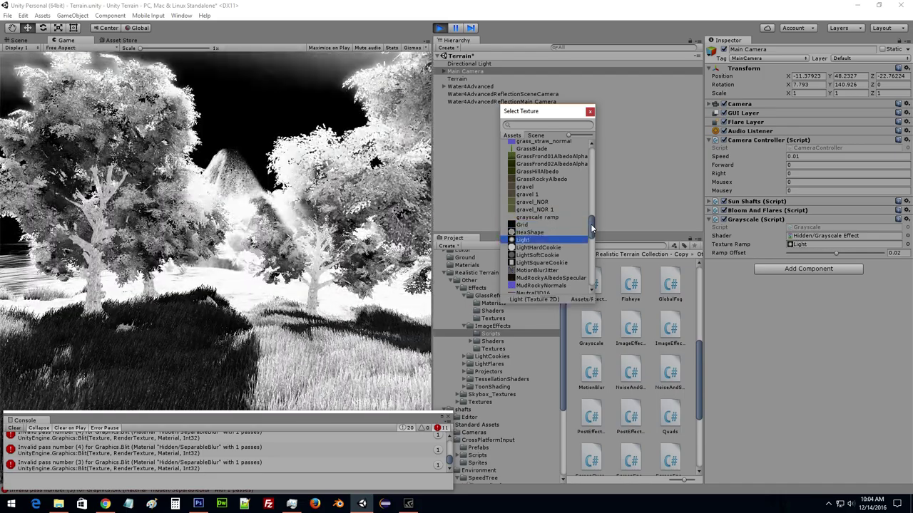
pyautogui.press('Down')
pyautogui.press('Down')
pyautogui.press('Down')
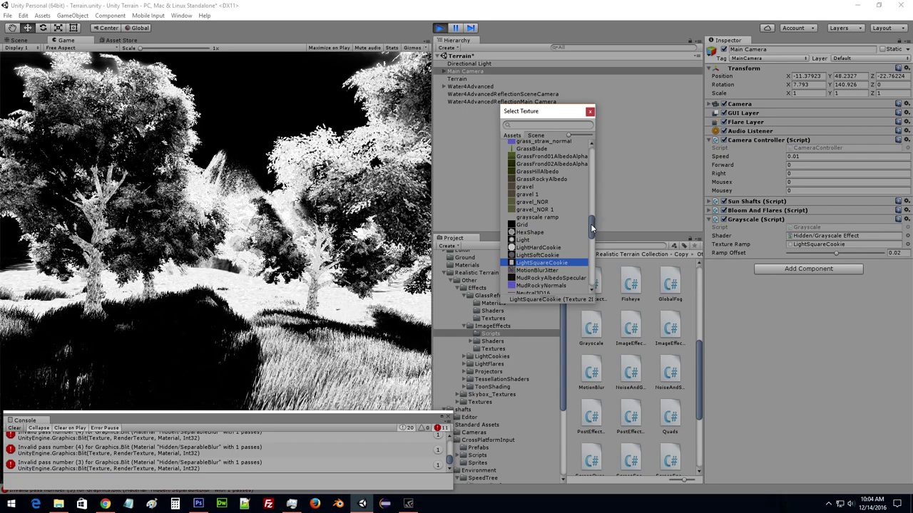
pyautogui.press('Down')
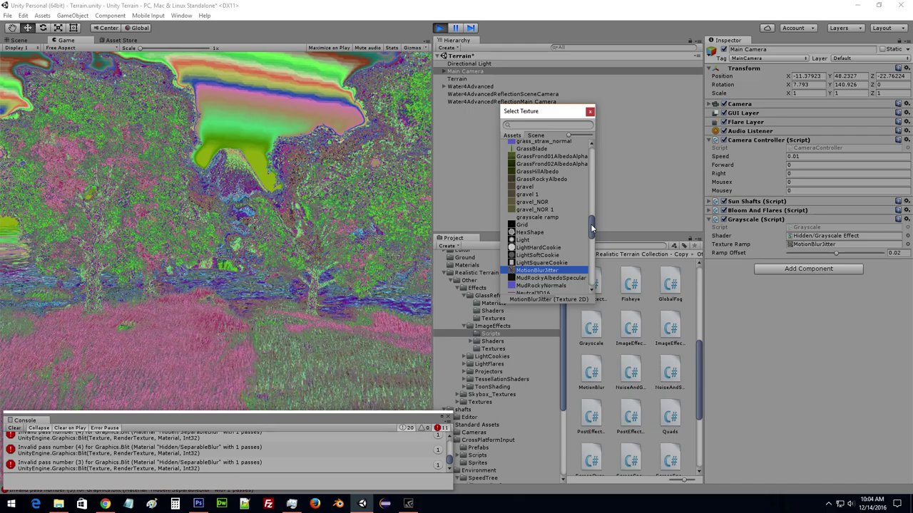
pyautogui.press('Down')
pyautogui.press('Down')
pyautogui.press('Down')
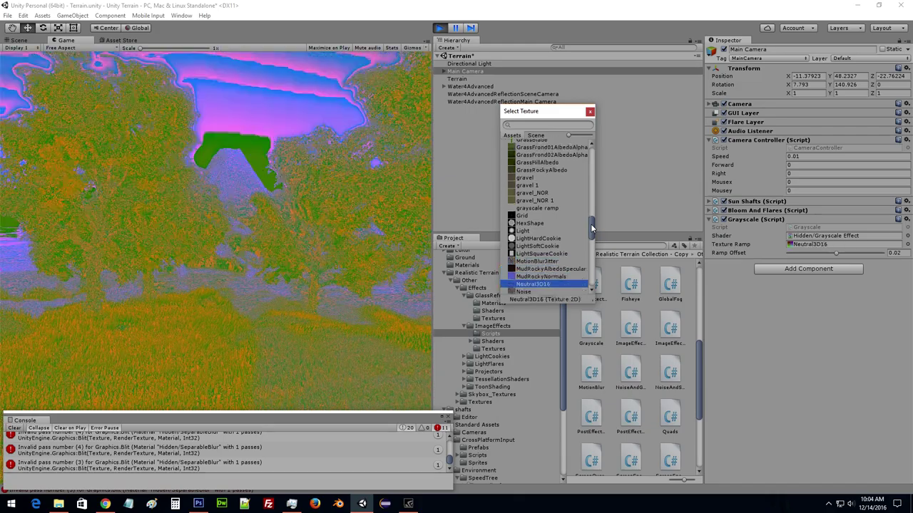
pyautogui.press('Up')
pyautogui.press('Down')
pyautogui.press('Down')
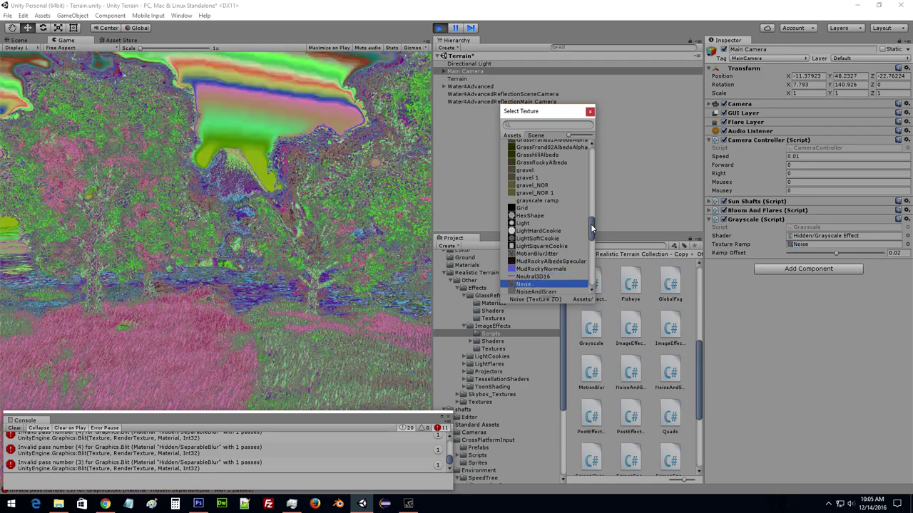
pyautogui.press('Down')
pyautogui.press('Down')
pyautogui.press('Down')
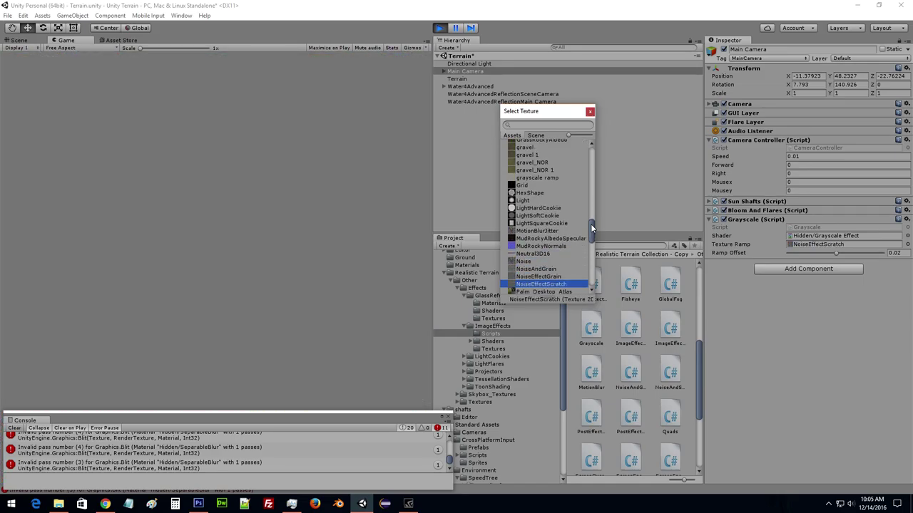
pyautogui.press('Down')
# Continue through Palm, rock, sand and slider textures, settle on TouchpadSprite and run the game.
pyautogui.press('Down')
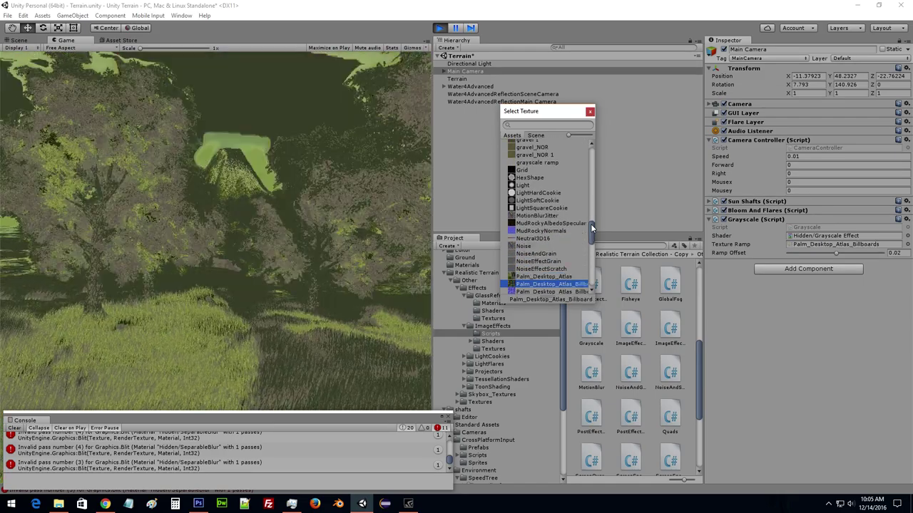
pyautogui.press('Down')
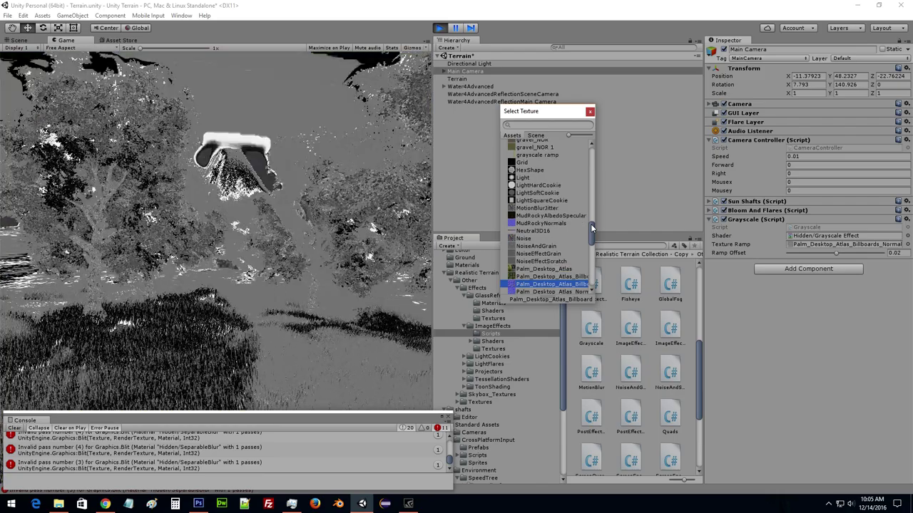
pyautogui.press('Down')
pyautogui.press('Down')
pyautogui.press('Down')
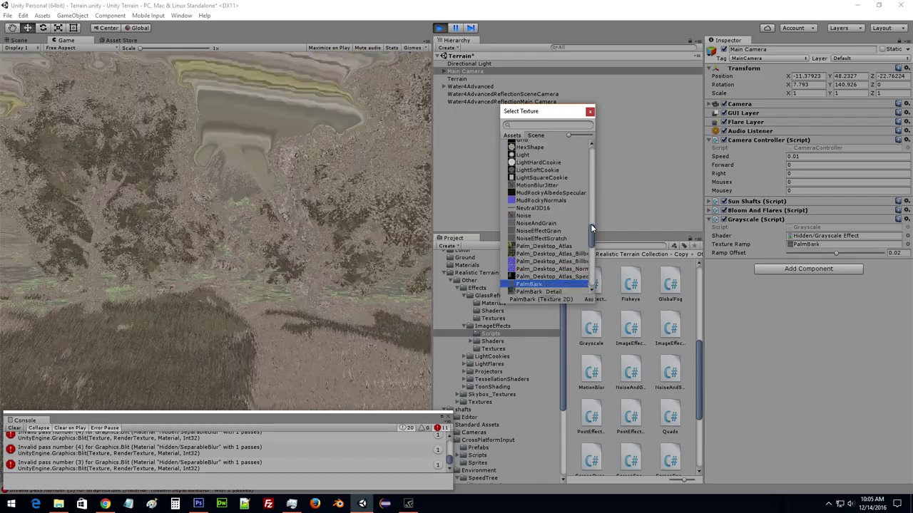
pyautogui.press('Down')
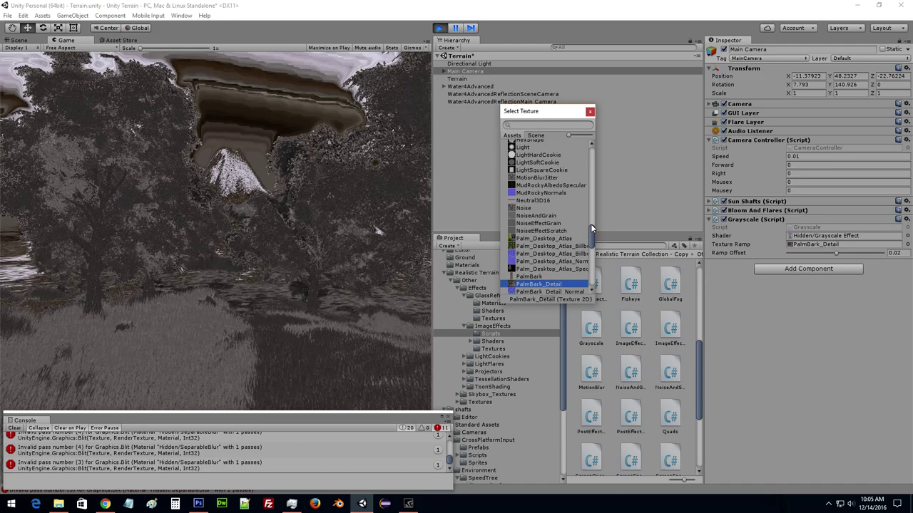
pyautogui.press('Down')
pyautogui.press('Down')
pyautogui.press('Down')
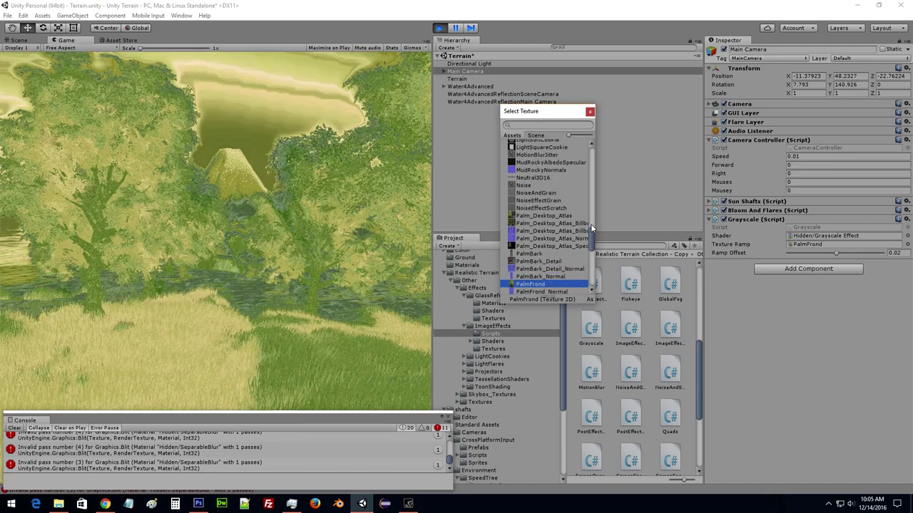
pyautogui.press('Down')
pyautogui.press('Down')
pyautogui.press('Down')
pyautogui.press('Down')
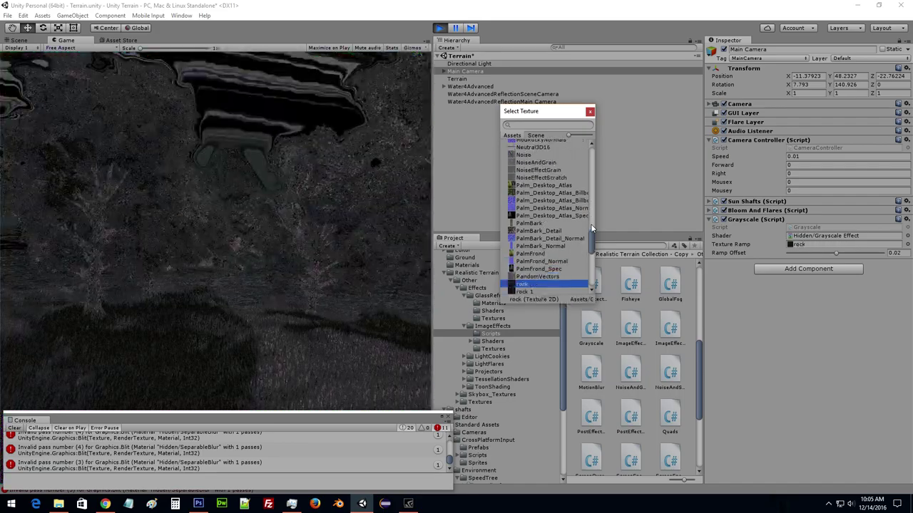
pyautogui.press('Down')
pyautogui.press('Down')
pyautogui.press('Down')
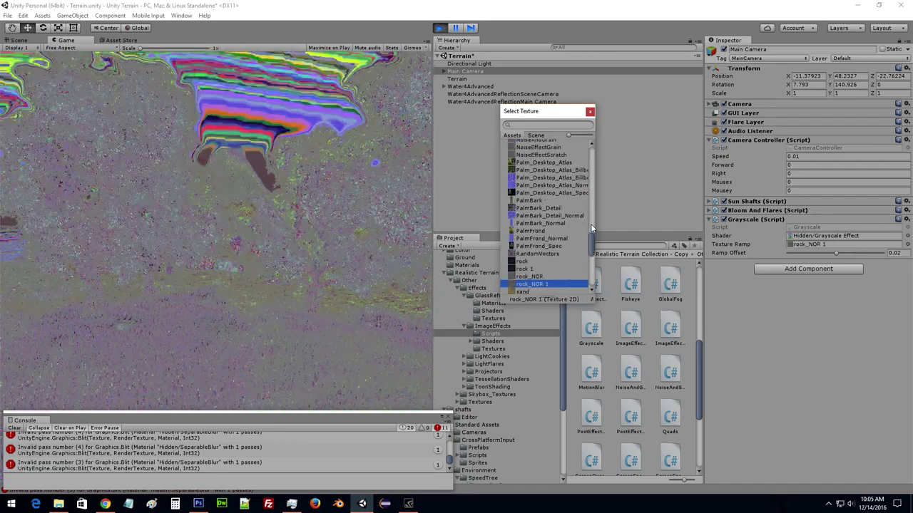
pyautogui.press('Down')
pyautogui.press('Down')
pyautogui.press('Down')
pyautogui.press('Down')
pyautogui.press('Down')
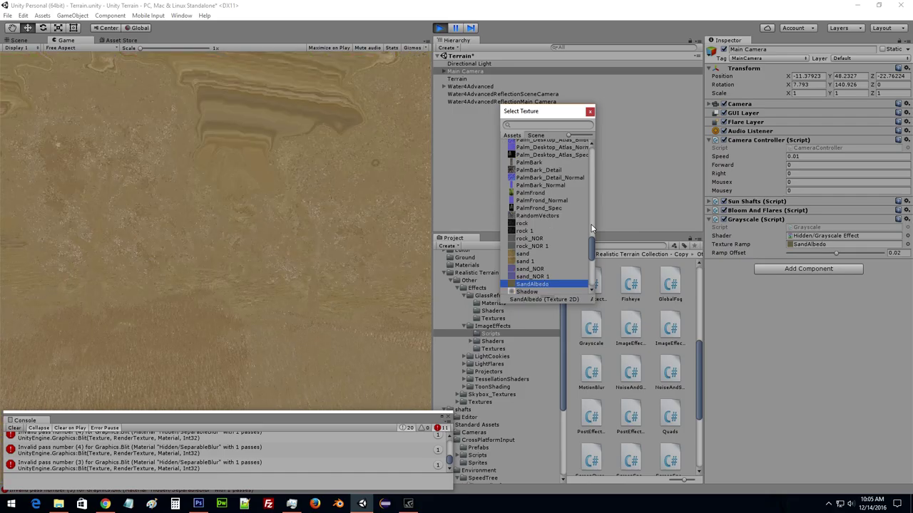
pyautogui.press('Down')
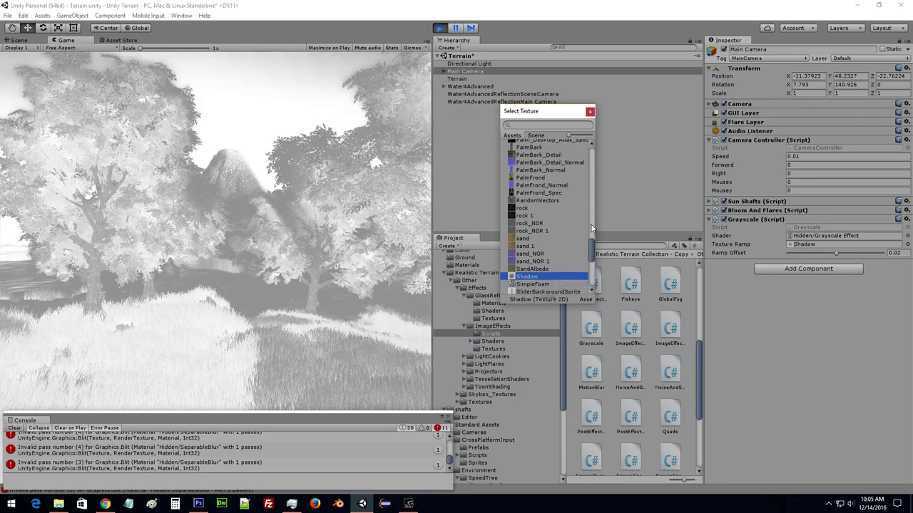
pyautogui.press('Down')
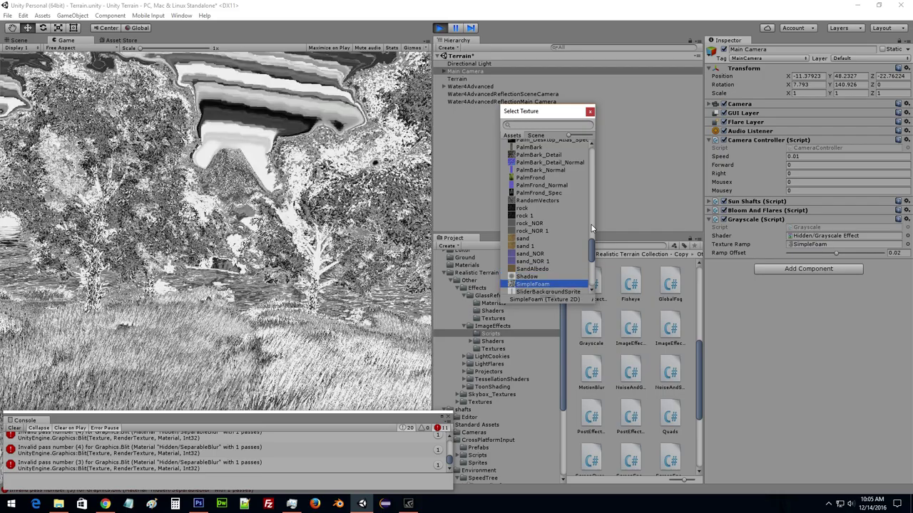
pyautogui.press('Down')
pyautogui.press('Down')
pyautogui.press('Down')
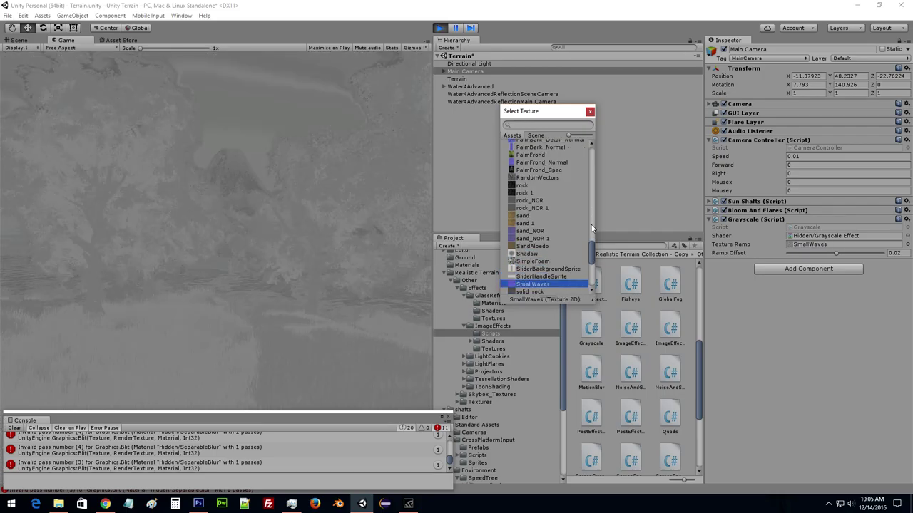
pyautogui.press('Down')
pyautogui.press('Down')
pyautogui.press('Down')
pyautogui.press('Down')
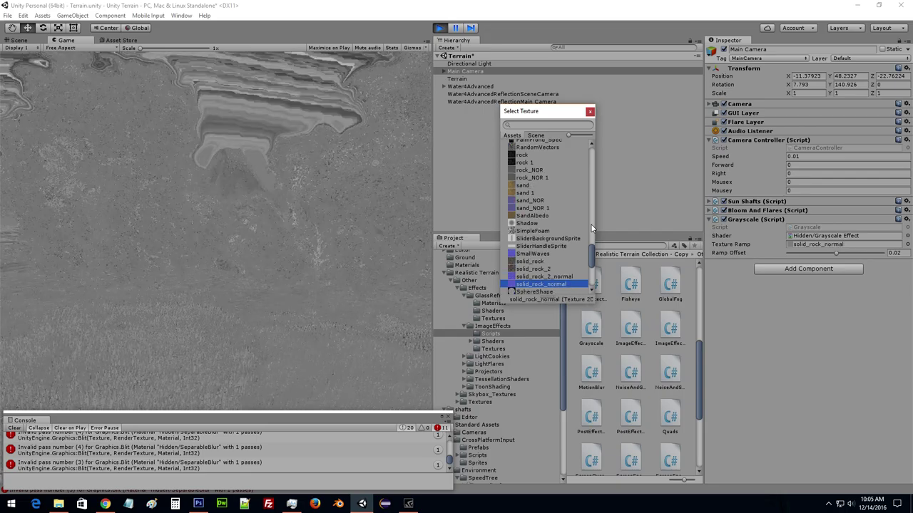
pyautogui.press('Down')
pyautogui.press('Down')
pyautogui.press('Down')
pyautogui.press('Down')
pyautogui.press('Down')
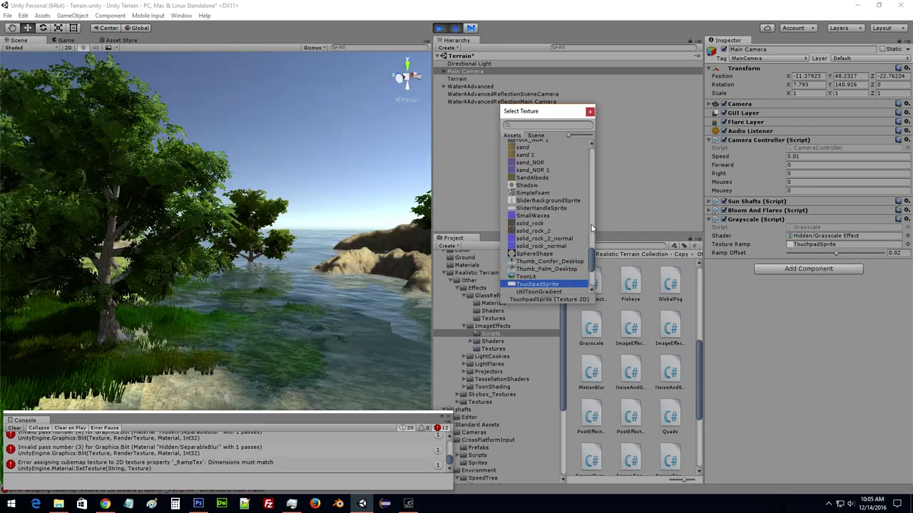
pyautogui.press('Up')
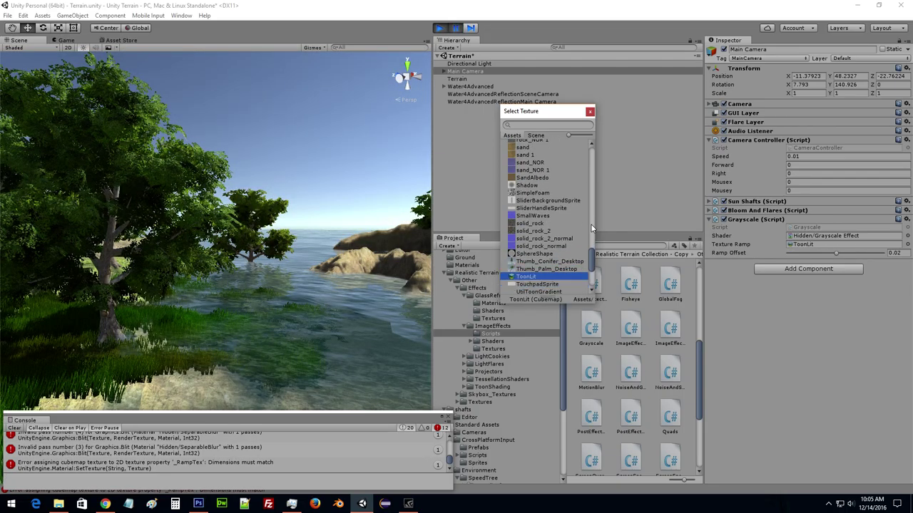
pyautogui.press('Down')
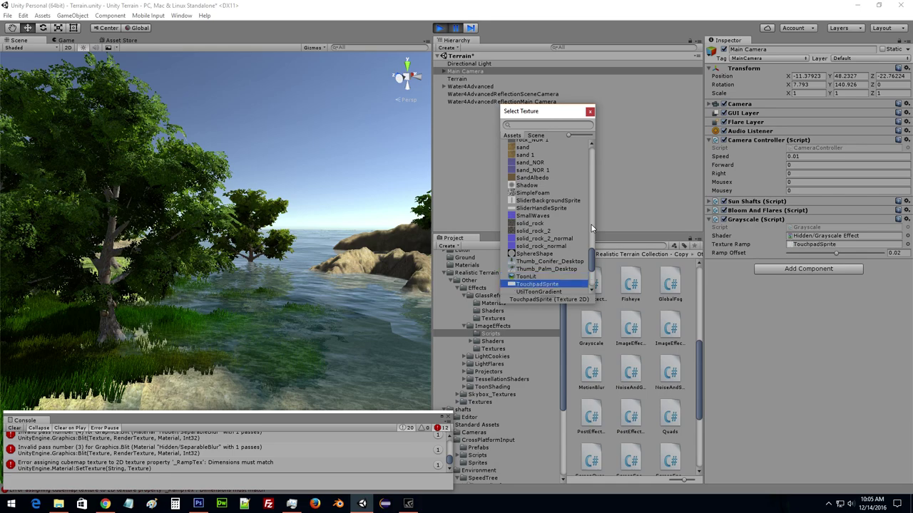
pyautogui.click(459, 30)
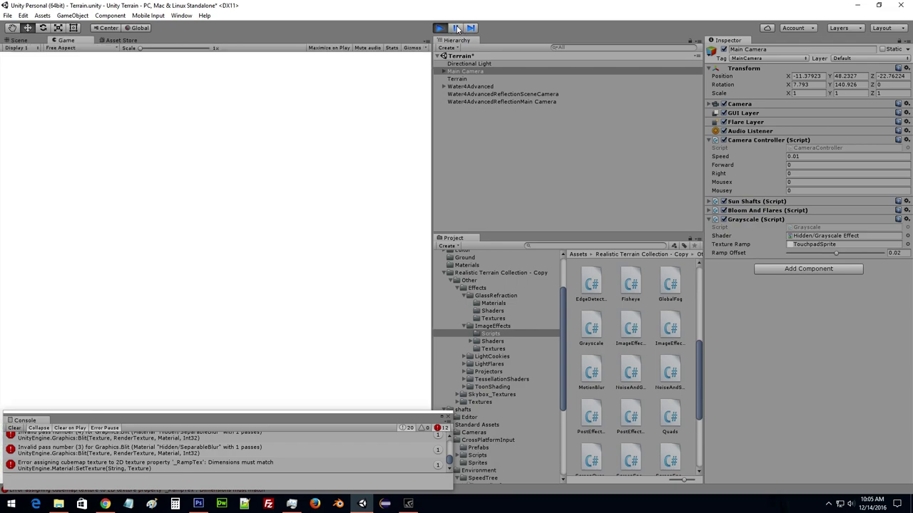
# Try UtilToonGradient as the ramp texture and turn the game camera to look around.
pyautogui.click(907, 245)
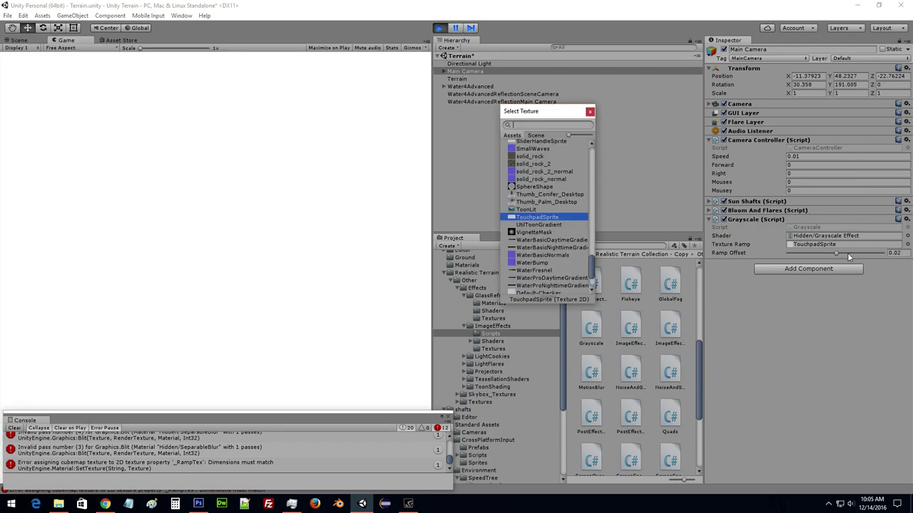
pyautogui.press('Down')
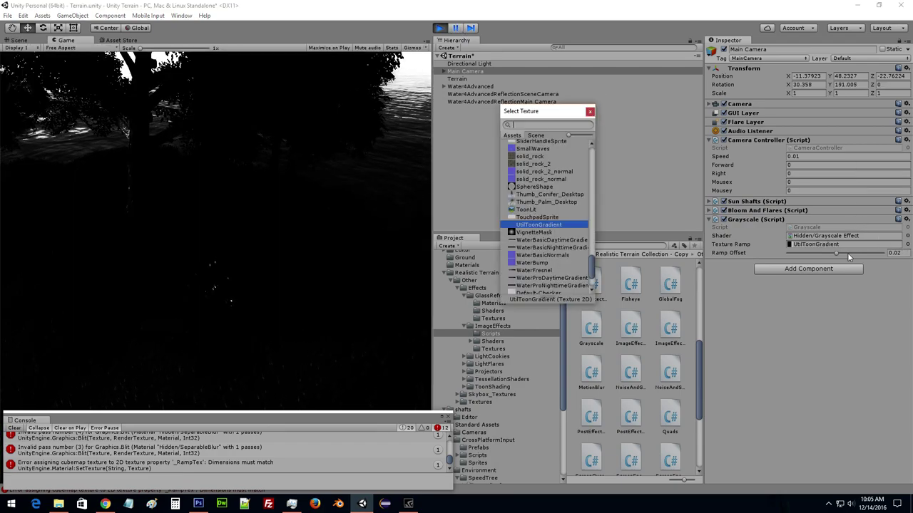
pyautogui.click(326, 226)
pyautogui.moveTo(358, 69)
pyautogui.mouseDown()
pyautogui.moveTo(107, 58)
pyautogui.moveTo(3, 30)
pyautogui.moveTo(178, 107)
pyautogui.moveTo(285, 93)
pyautogui.mouseUp()
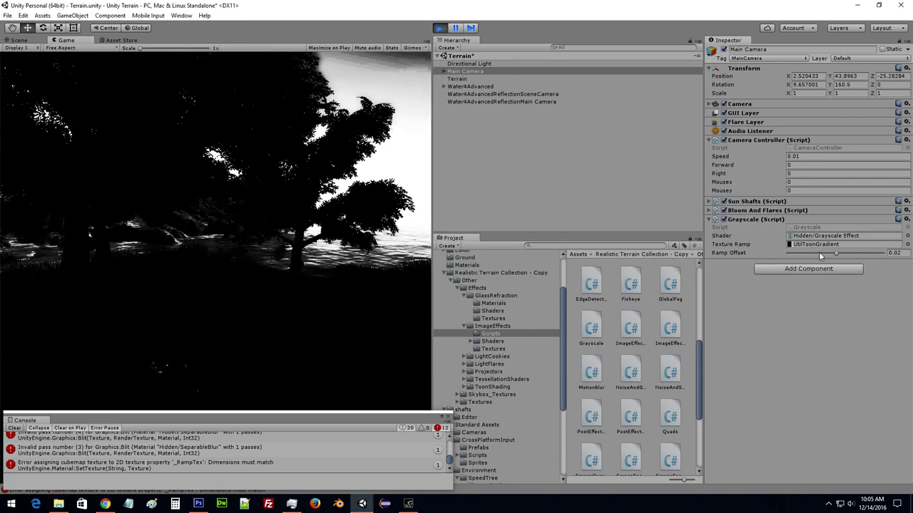
# Preview the Water gradient ramps, WaterBump, Default-Particle and the following textures.
pyautogui.click(907, 243)
pyautogui.press('Down')
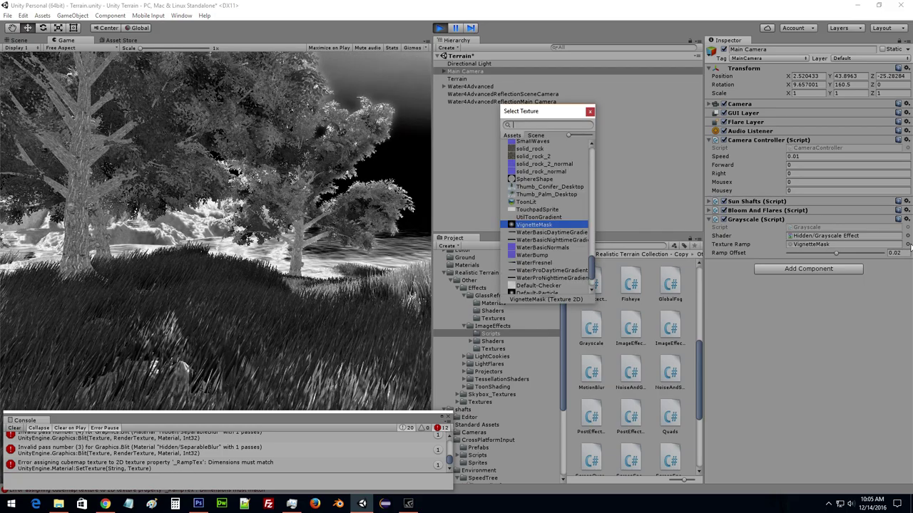
pyautogui.press('Down')
pyautogui.press('Down')
pyautogui.press('Up')
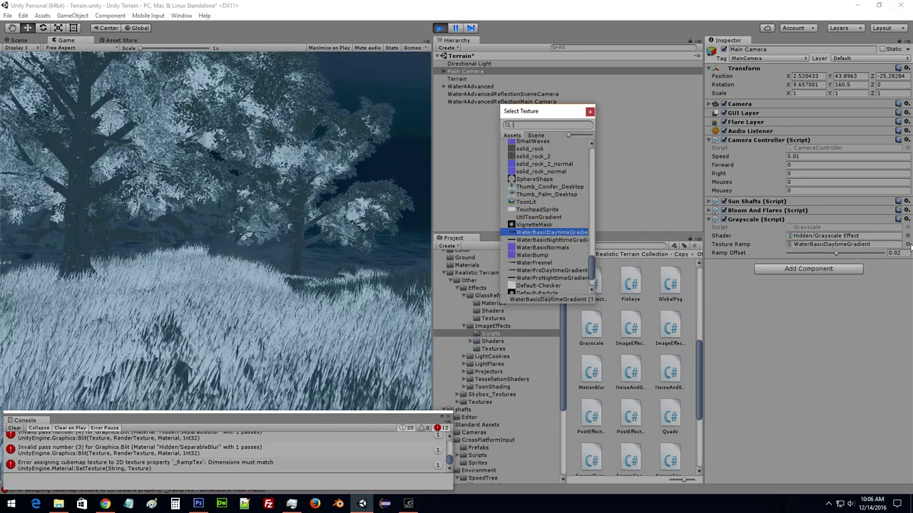
pyautogui.press('Down')
pyautogui.press('Down')
pyautogui.press('Down')
pyautogui.press('Down')
pyautogui.press('Down')
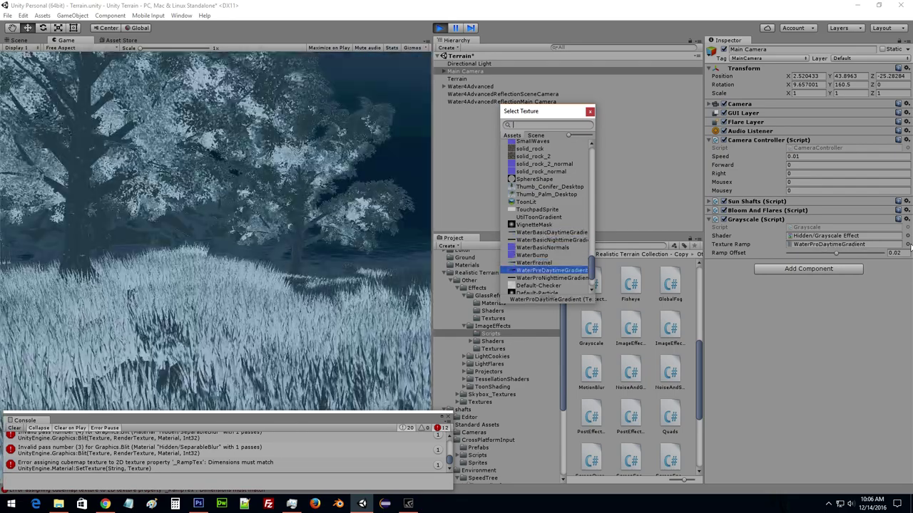
pyautogui.press('Down')
pyautogui.press('Down')
pyautogui.press('Down')
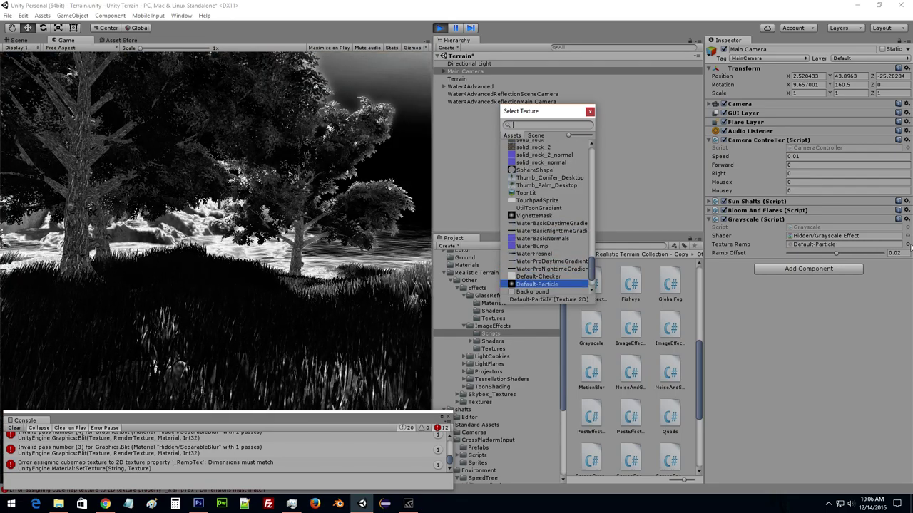
pyautogui.press('Down')
pyautogui.press('Up')
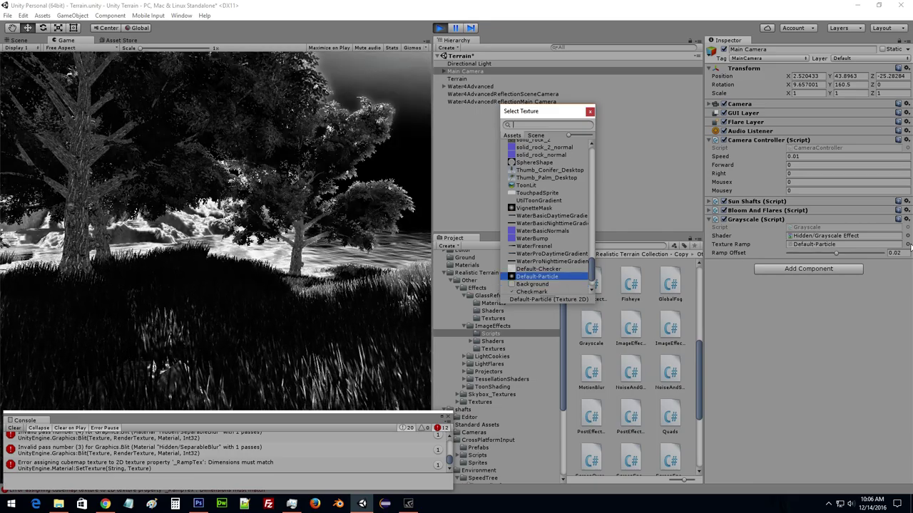
pyautogui.press('Down')
pyautogui.press('Down')
pyautogui.press('Down')
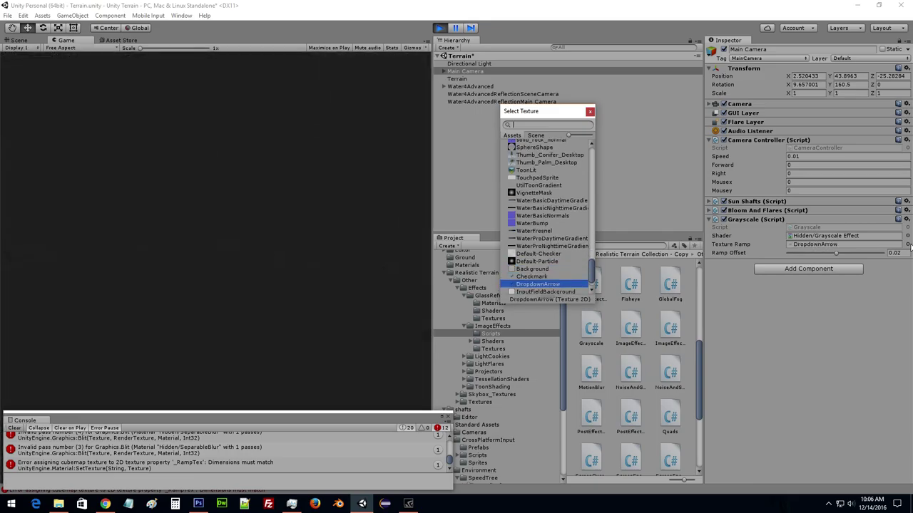
pyautogui.press('Down')
pyautogui.press('Down')
pyautogui.press('Down')
pyautogui.press('Down')
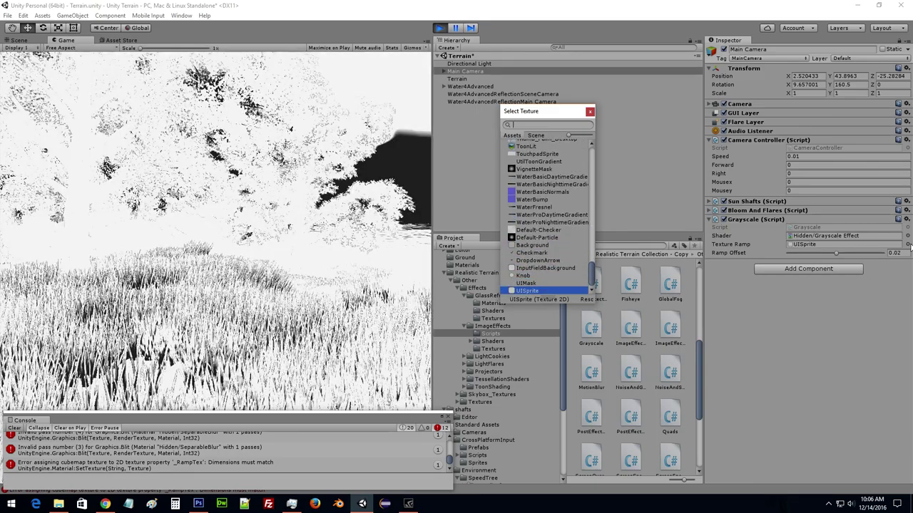
# Search 'grays' and 'ramp' and set the Texture Ramp back to grayscale ramp.
pyautogui.write('gr')
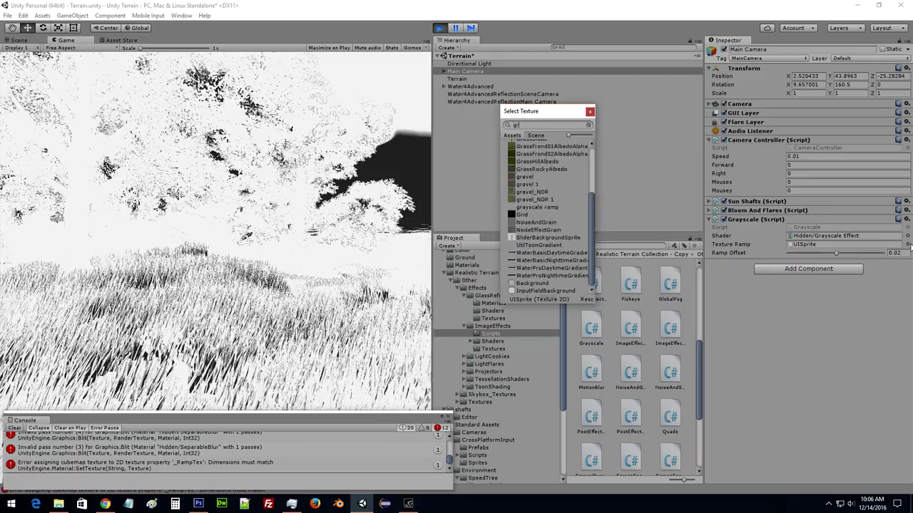
pyautogui.write('ays')
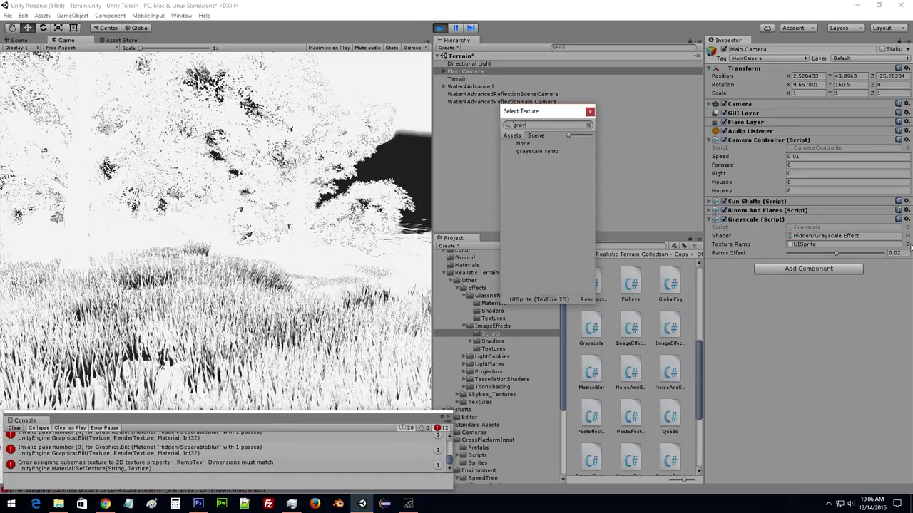
pyautogui.press('Down')
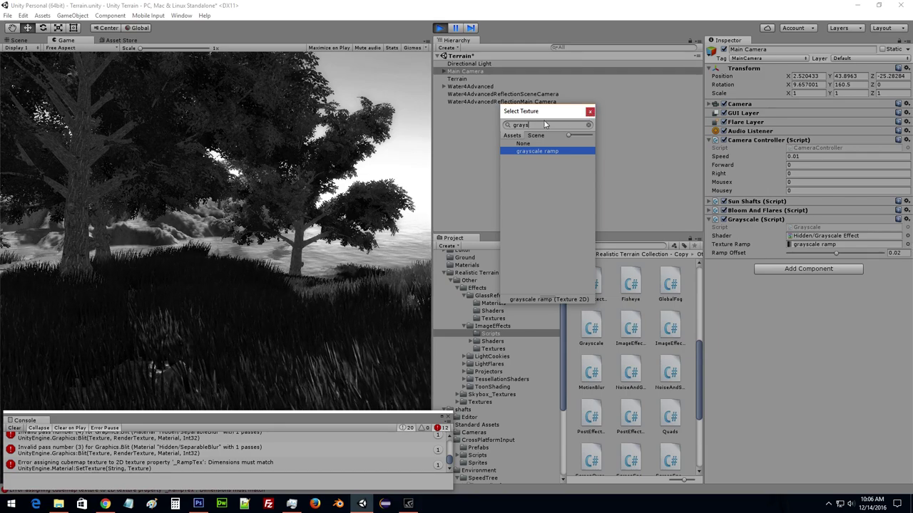
pyautogui.write('ram')
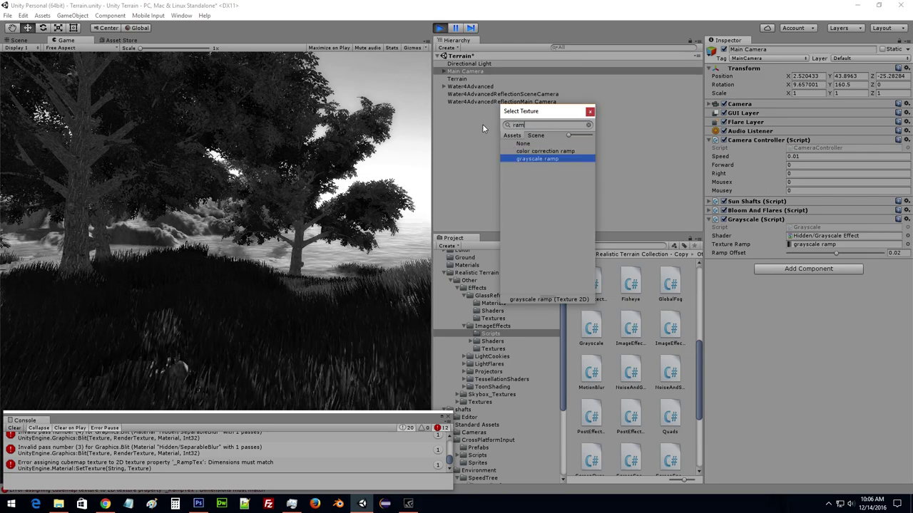
pyautogui.write('p')
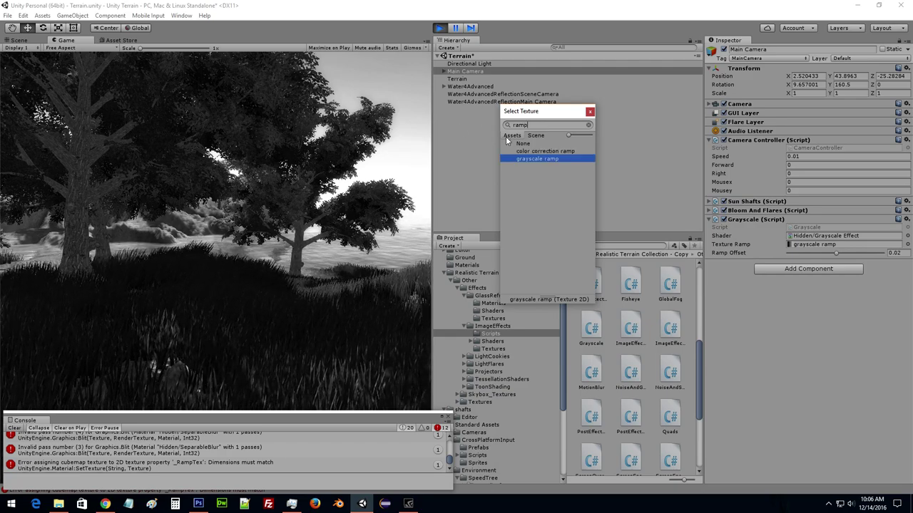
pyautogui.click(545, 152)
pyautogui.click(531, 145)
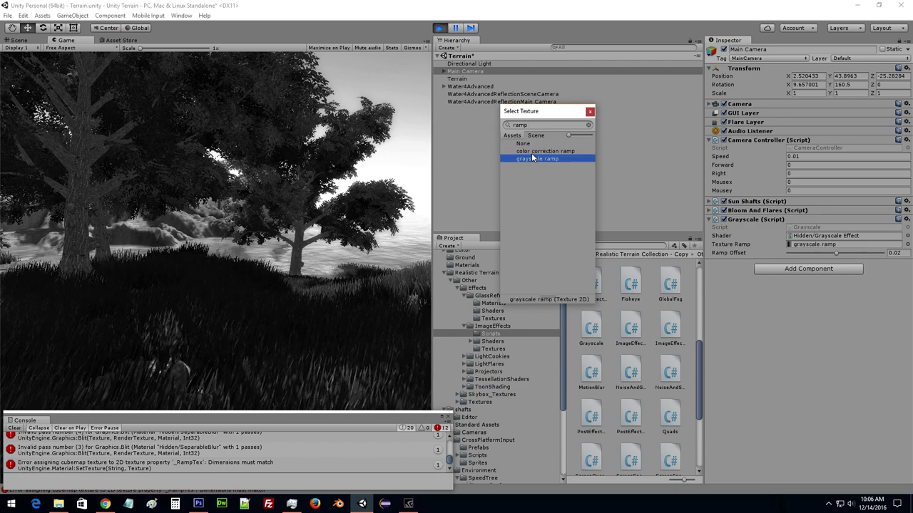
pyautogui.click(537, 159)
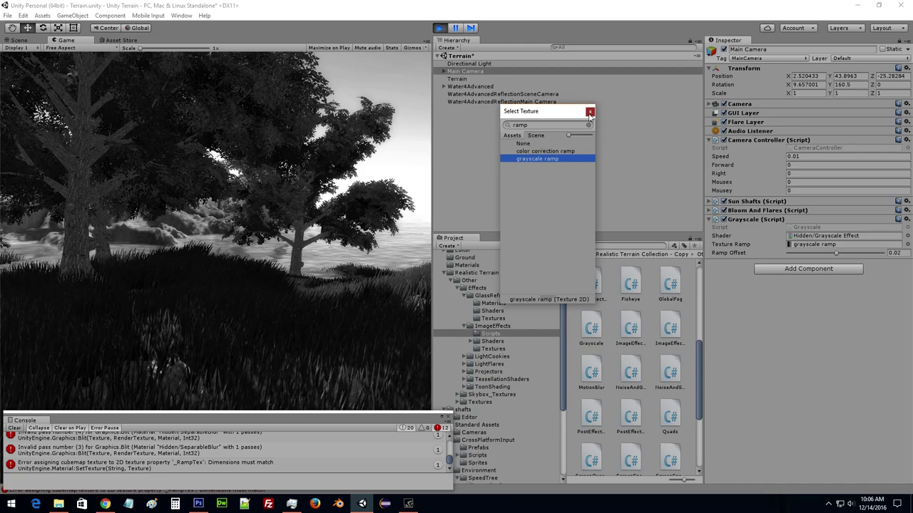
pyautogui.doubleClick(537, 159)
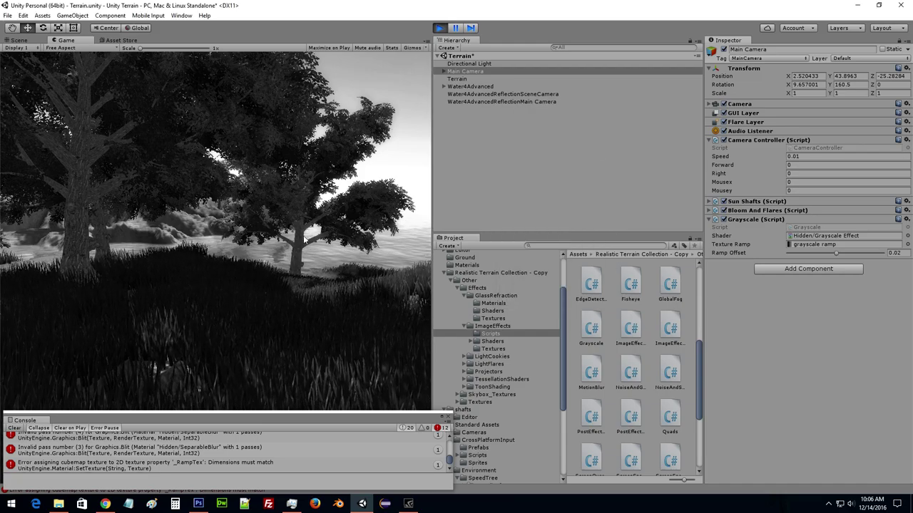
pyautogui.click(151, 271)
pyautogui.press('s')
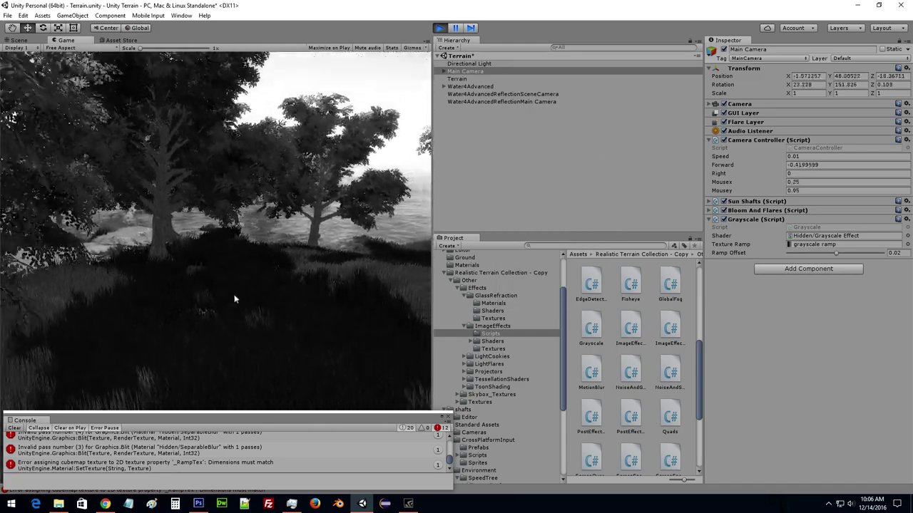
pyautogui.press('d')
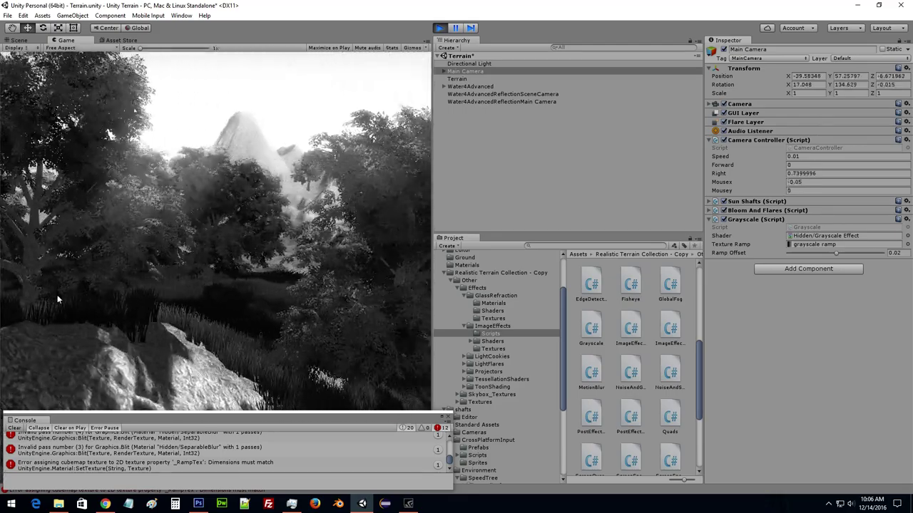
pyautogui.moveTo(0, 233)
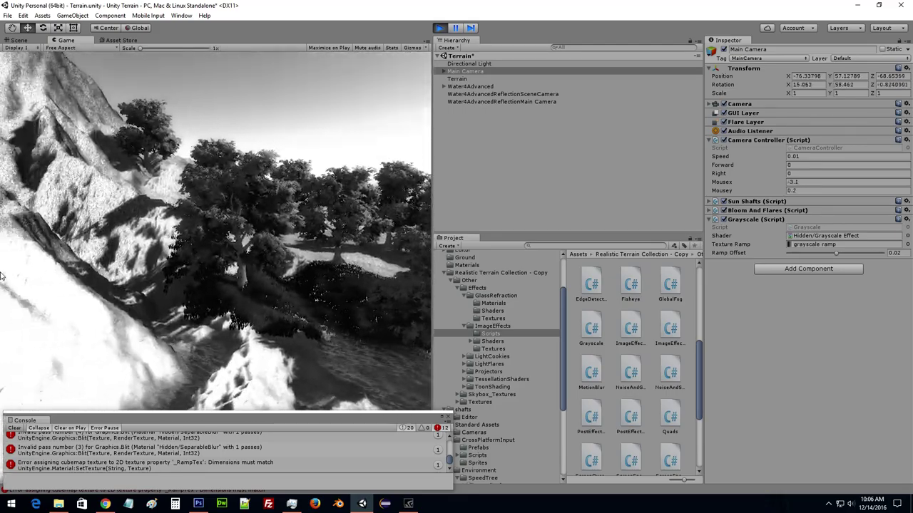
pyautogui.press('w')
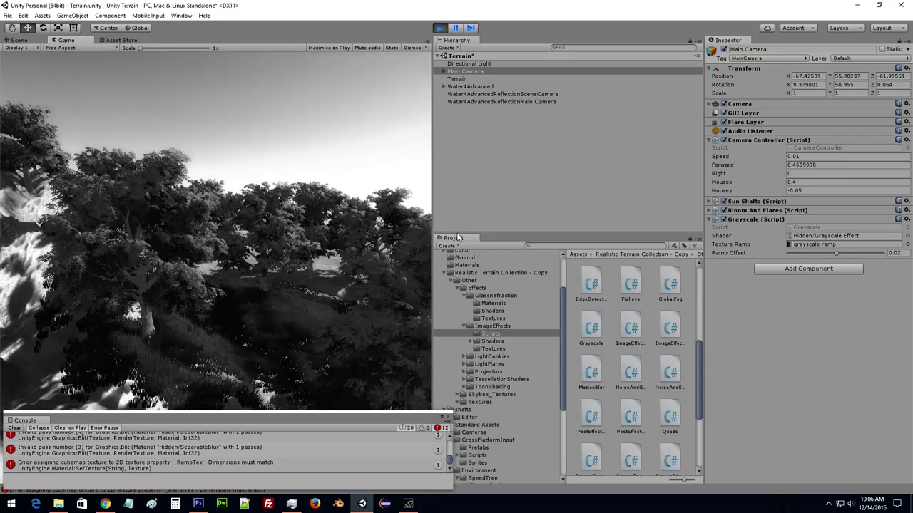
pyautogui.press('s')
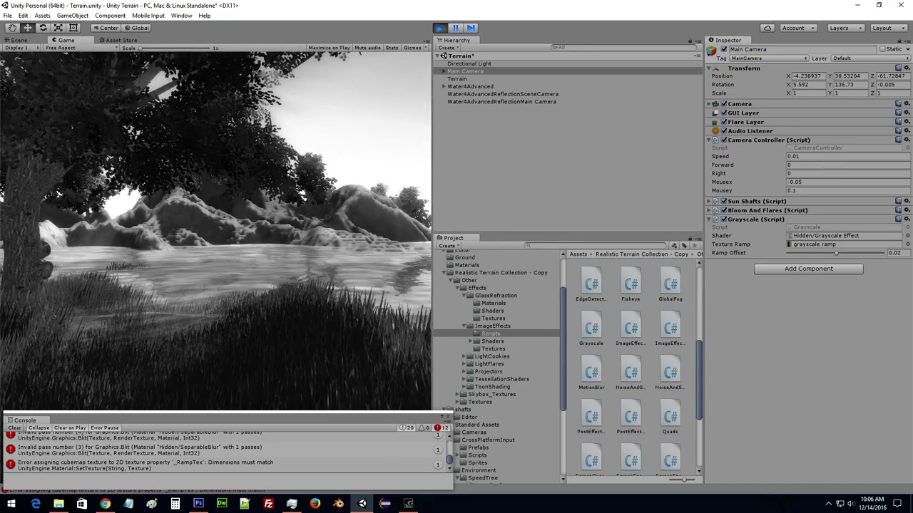
pyautogui.moveTo(217, 228)
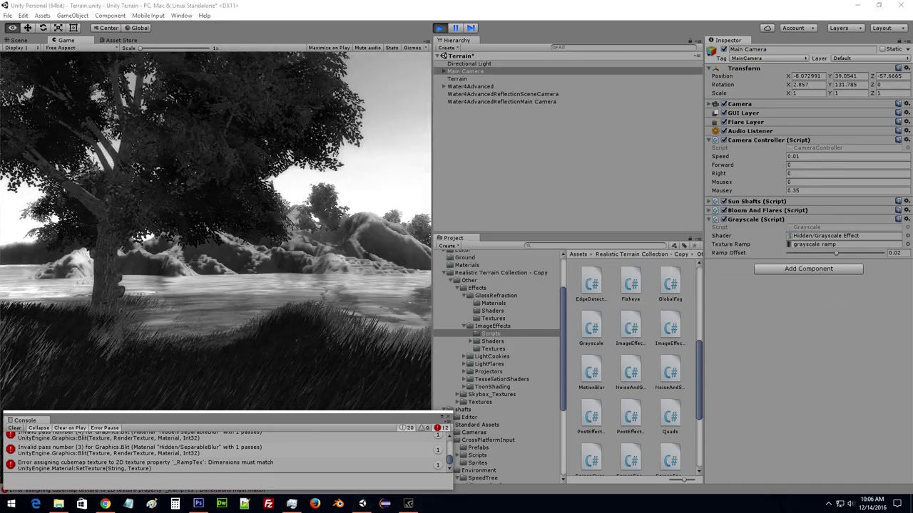
# Remove the Grayscale component from the Main Camera and stop the game.
pyautogui.rightClick(769, 224)
pyautogui.click(778, 237)
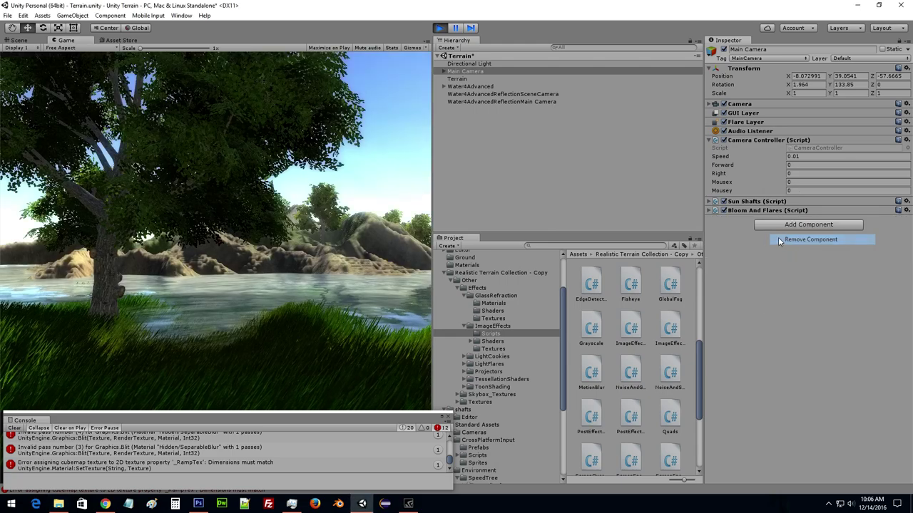
pyautogui.click(439, 27)
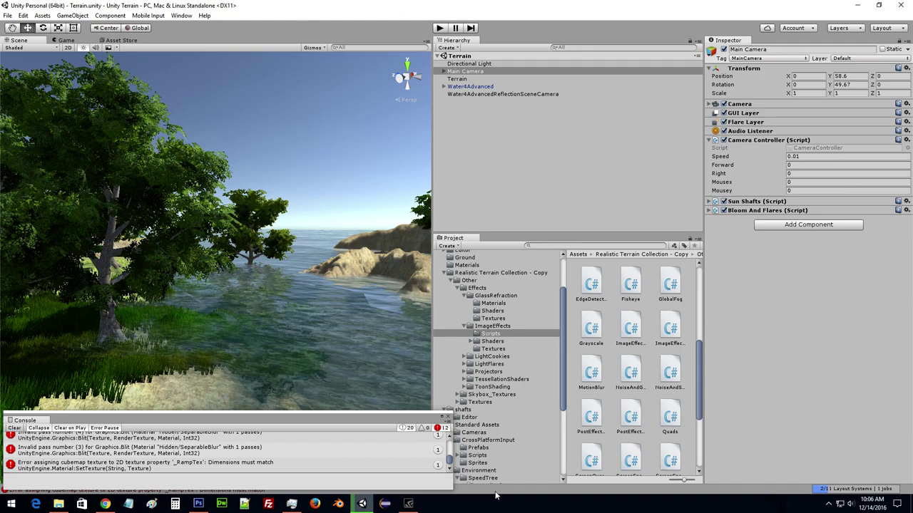
# Open GeForce Experience's gameplay recording and sharing overlay.
pyautogui.click(362, 503)
pyautogui.click(408, 504)
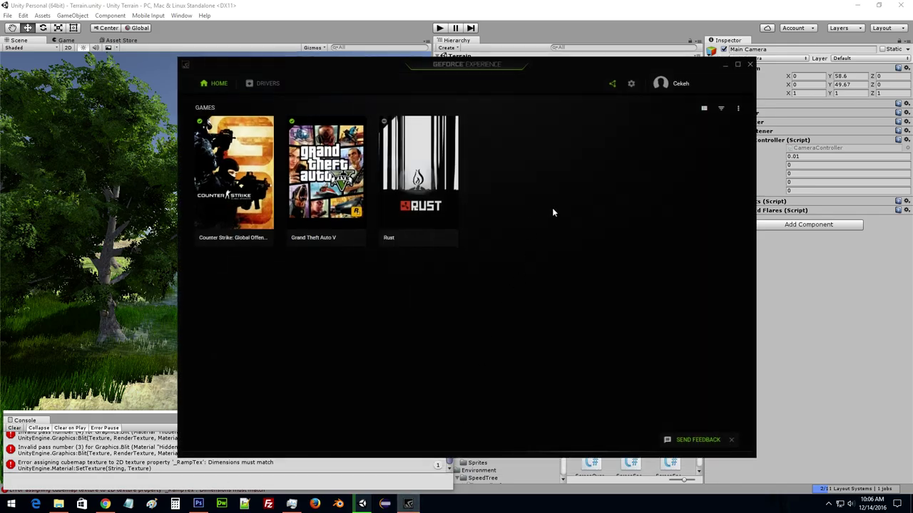
pyautogui.click(611, 84)
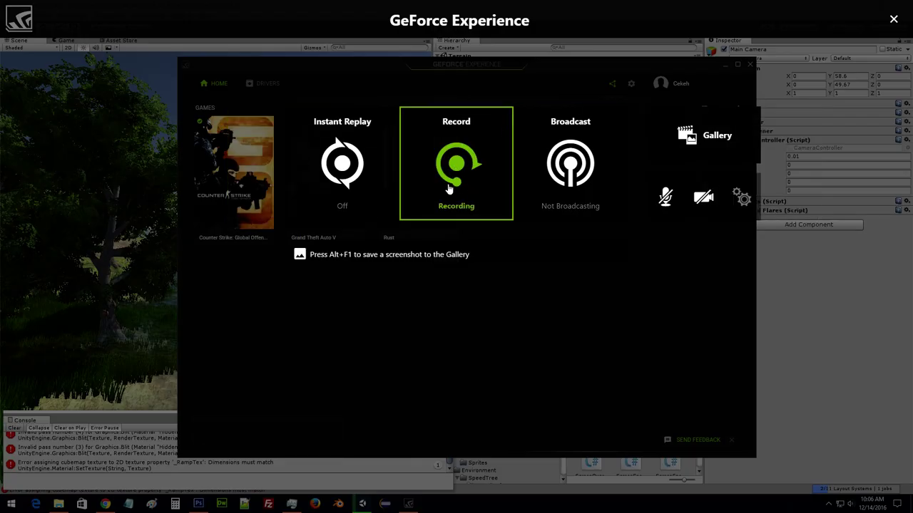